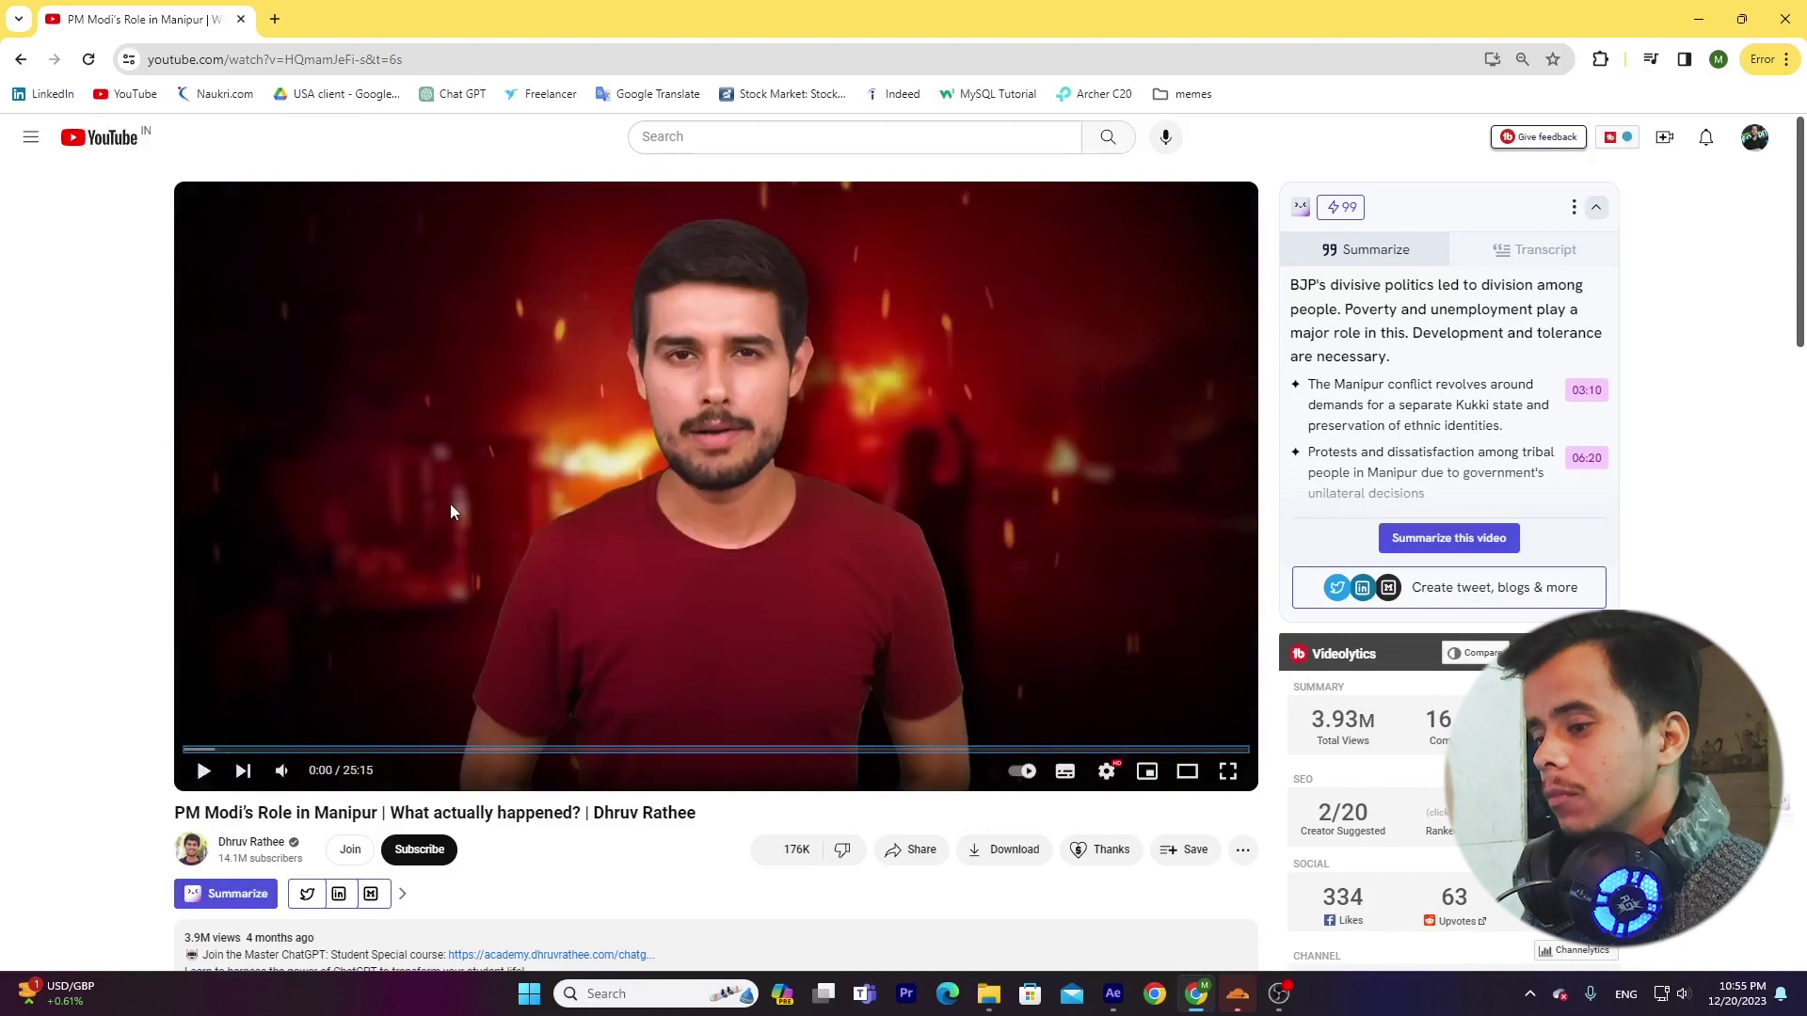
Step: Play the reference video to 0:04, pause it, and examine the style of the KUKI TRIBALS and MEITEI PEOPLE titles
{"action": "left_click", "coordinate": [493, 533]}
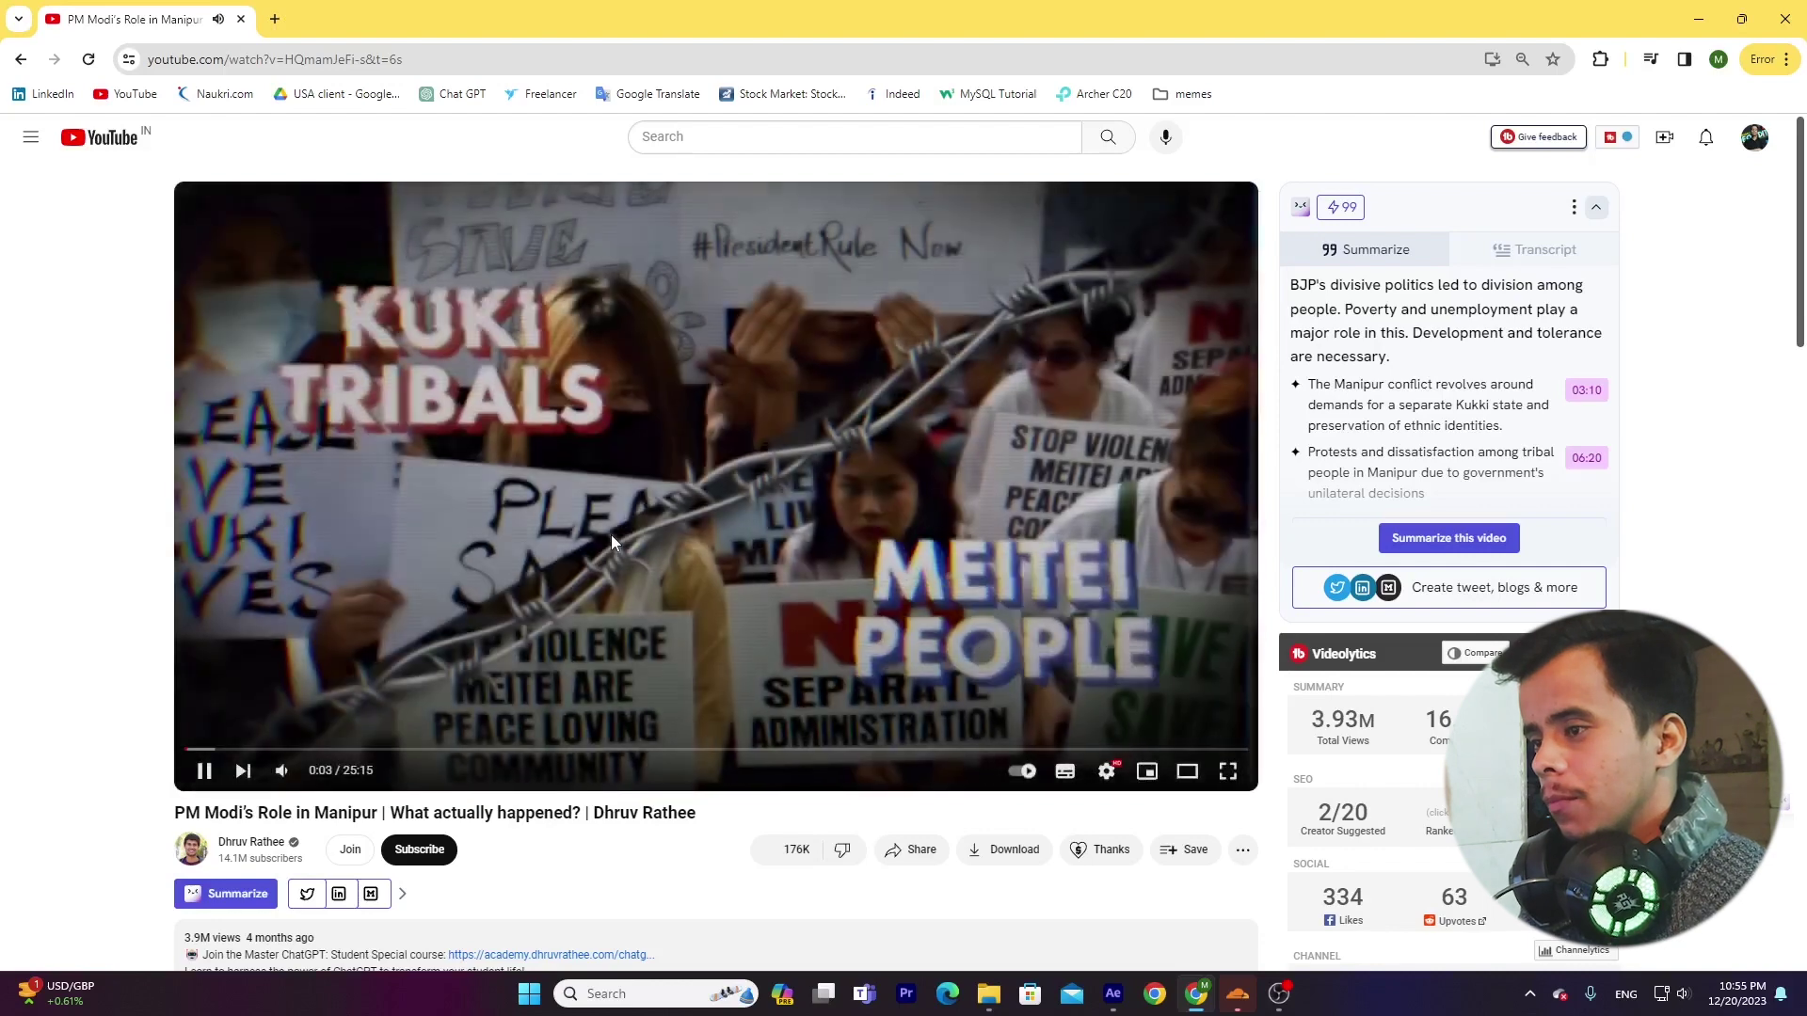
{"action": "left_click", "coordinate": [521, 454]}
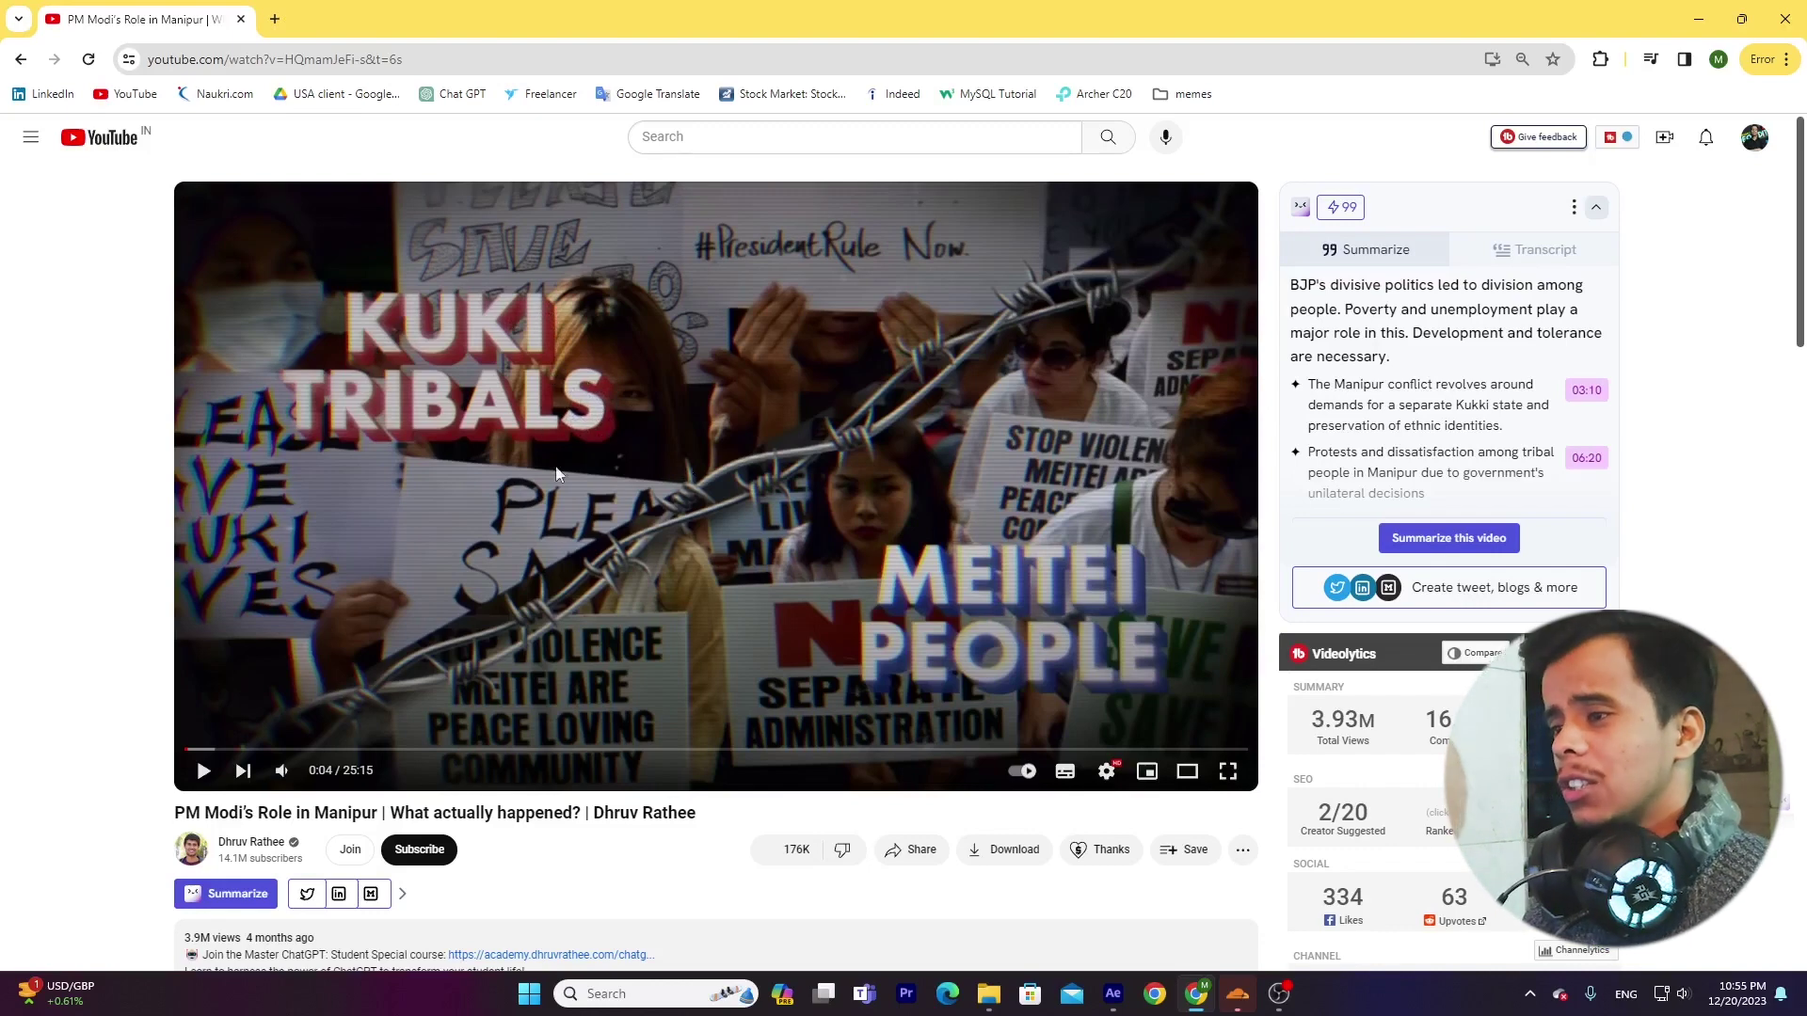
{"action": "key", "text": "alt+Tab"}
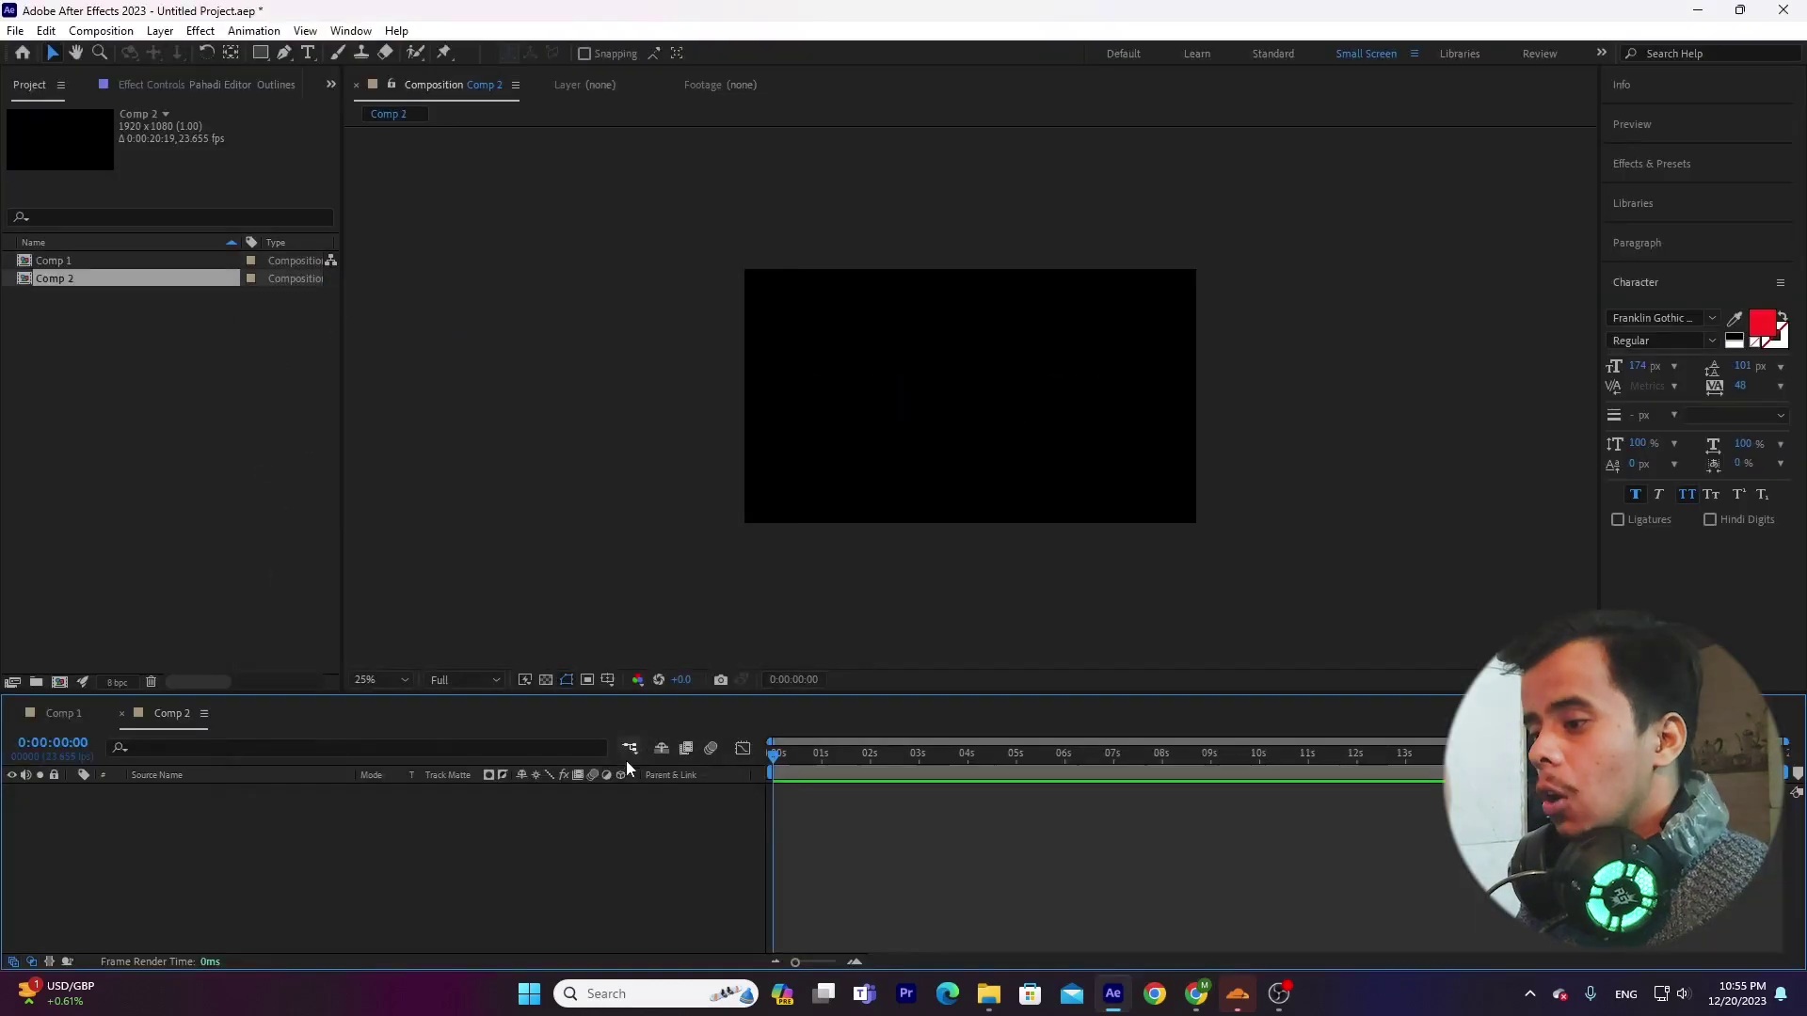
{"action": "left_click", "coordinate": [1196, 994]}
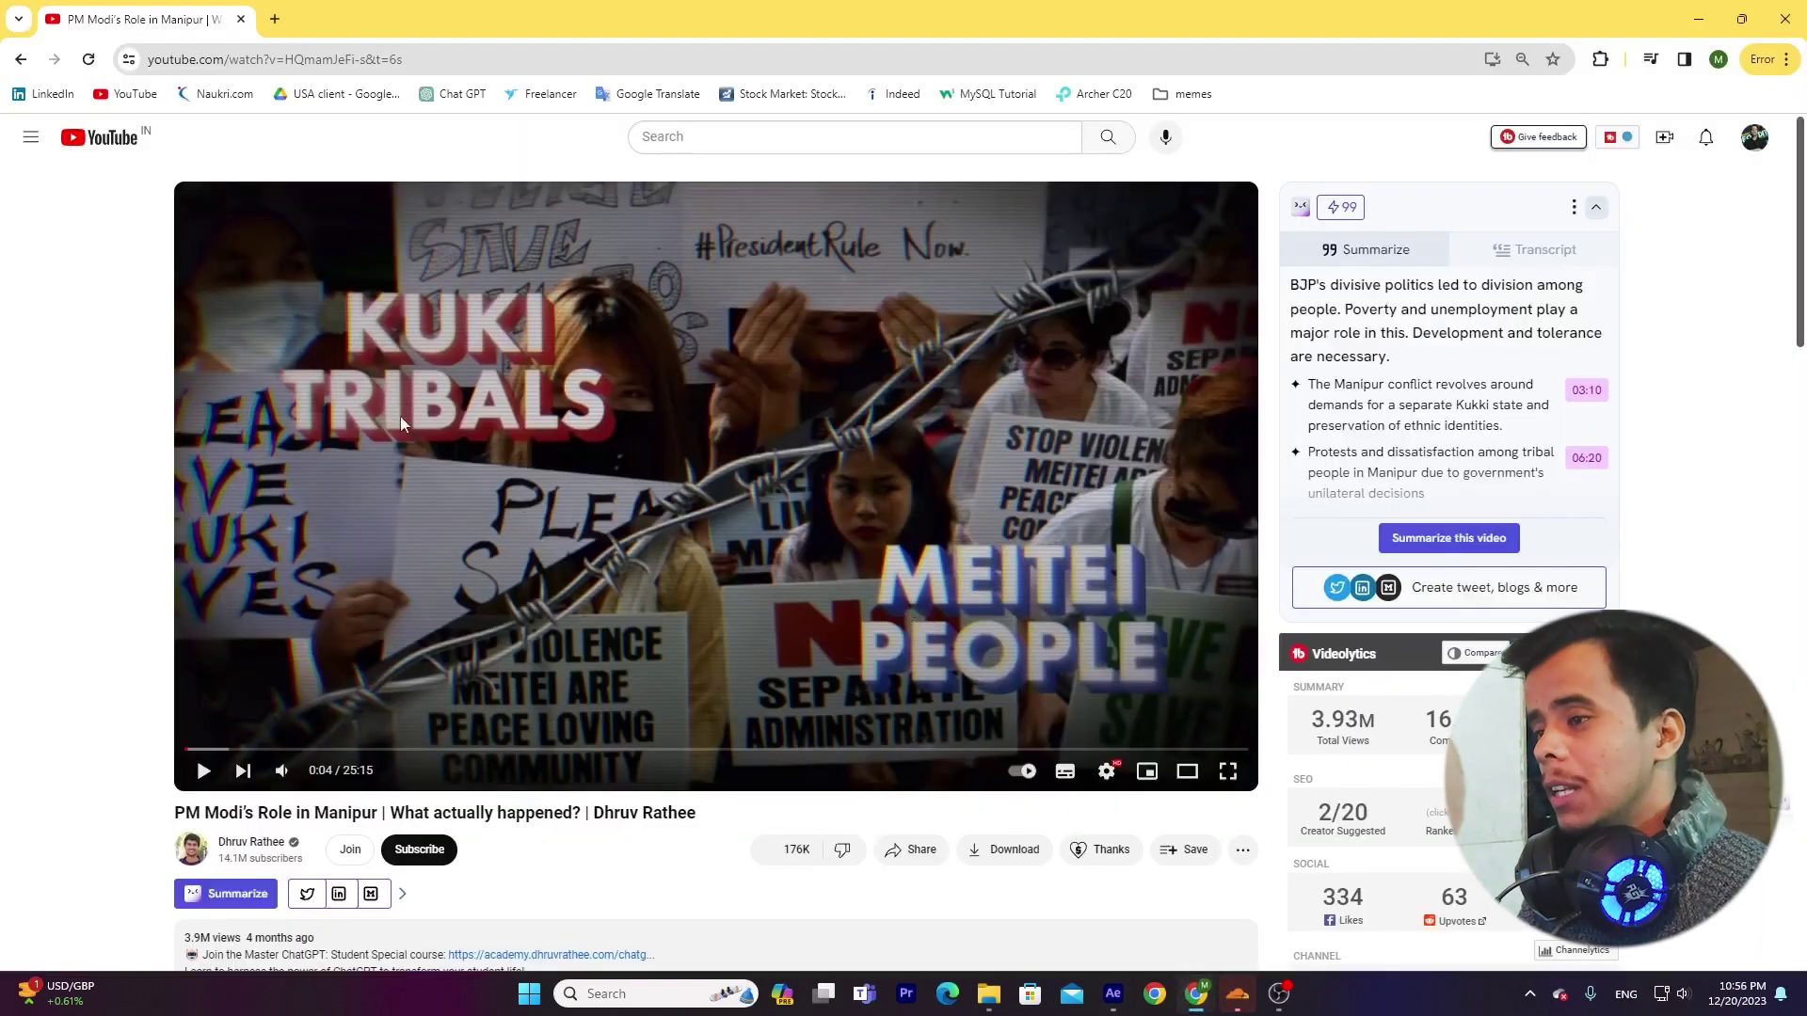
Step: Switch to After Effects and create a text layer reading "Pahadi Editor" in Comp 2
{"action": "left_click", "coordinate": [1113, 994]}
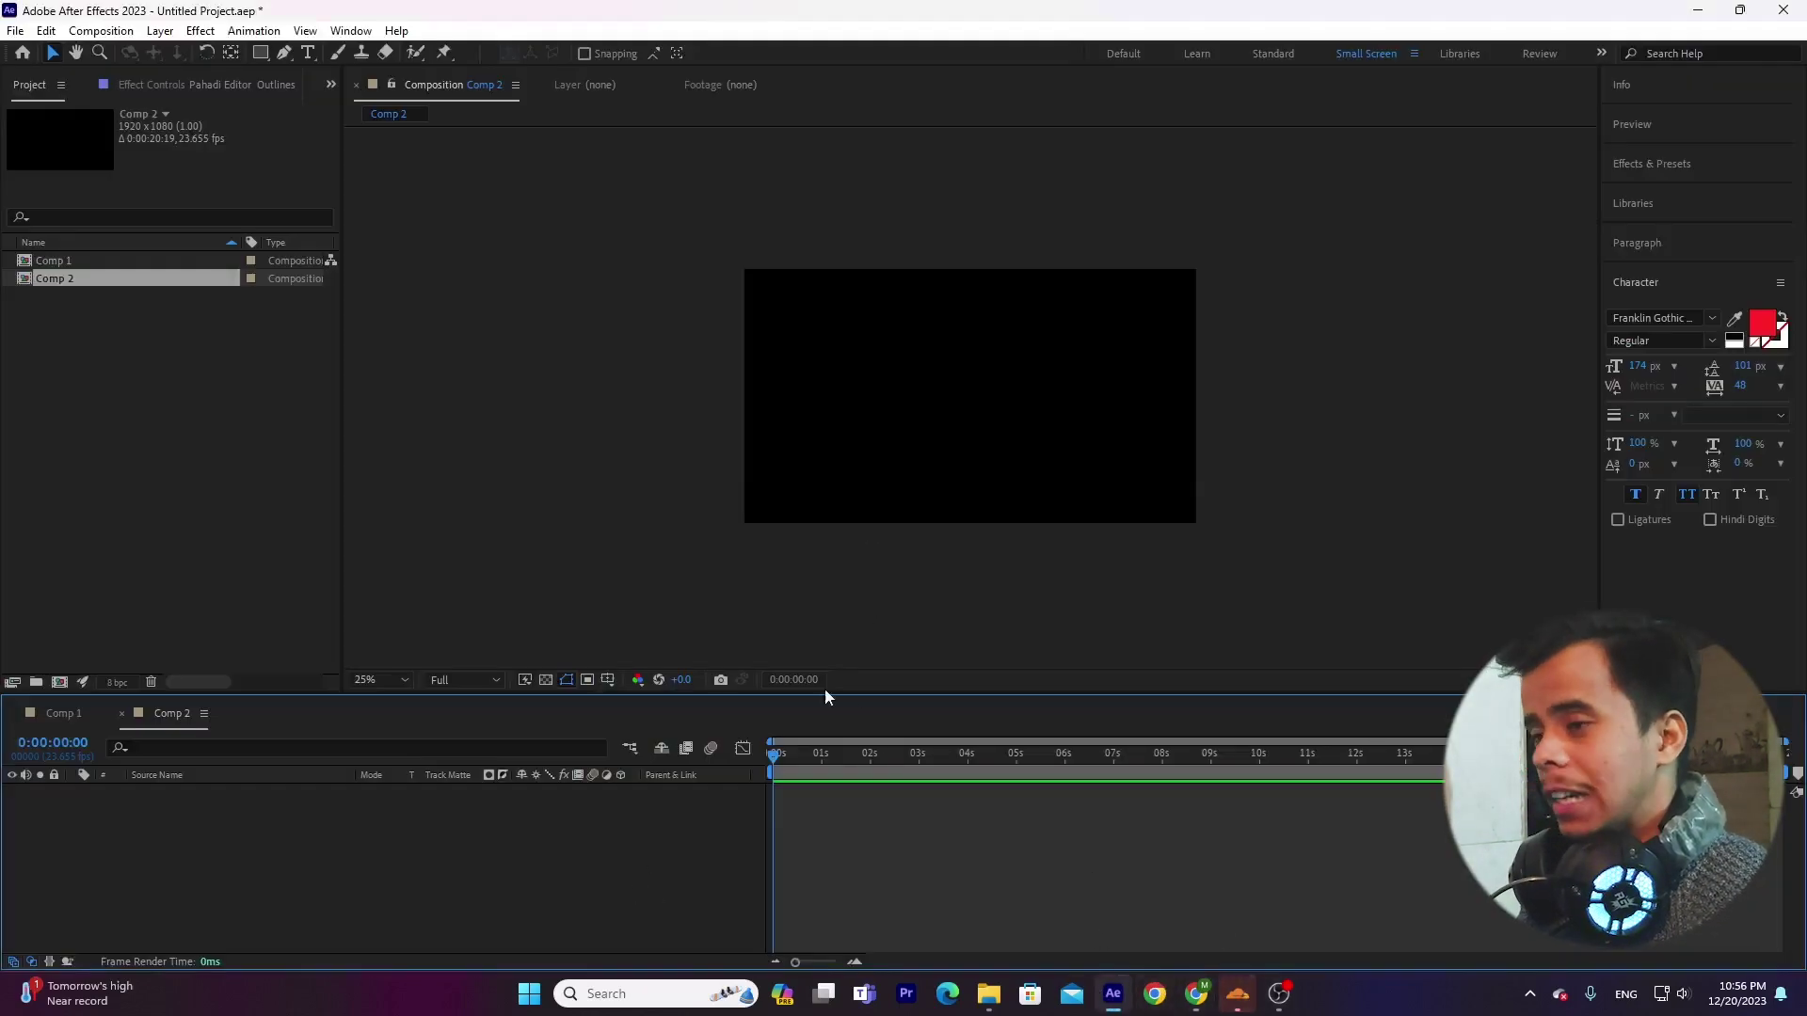
{"action": "left_click", "coordinate": [307, 52]}
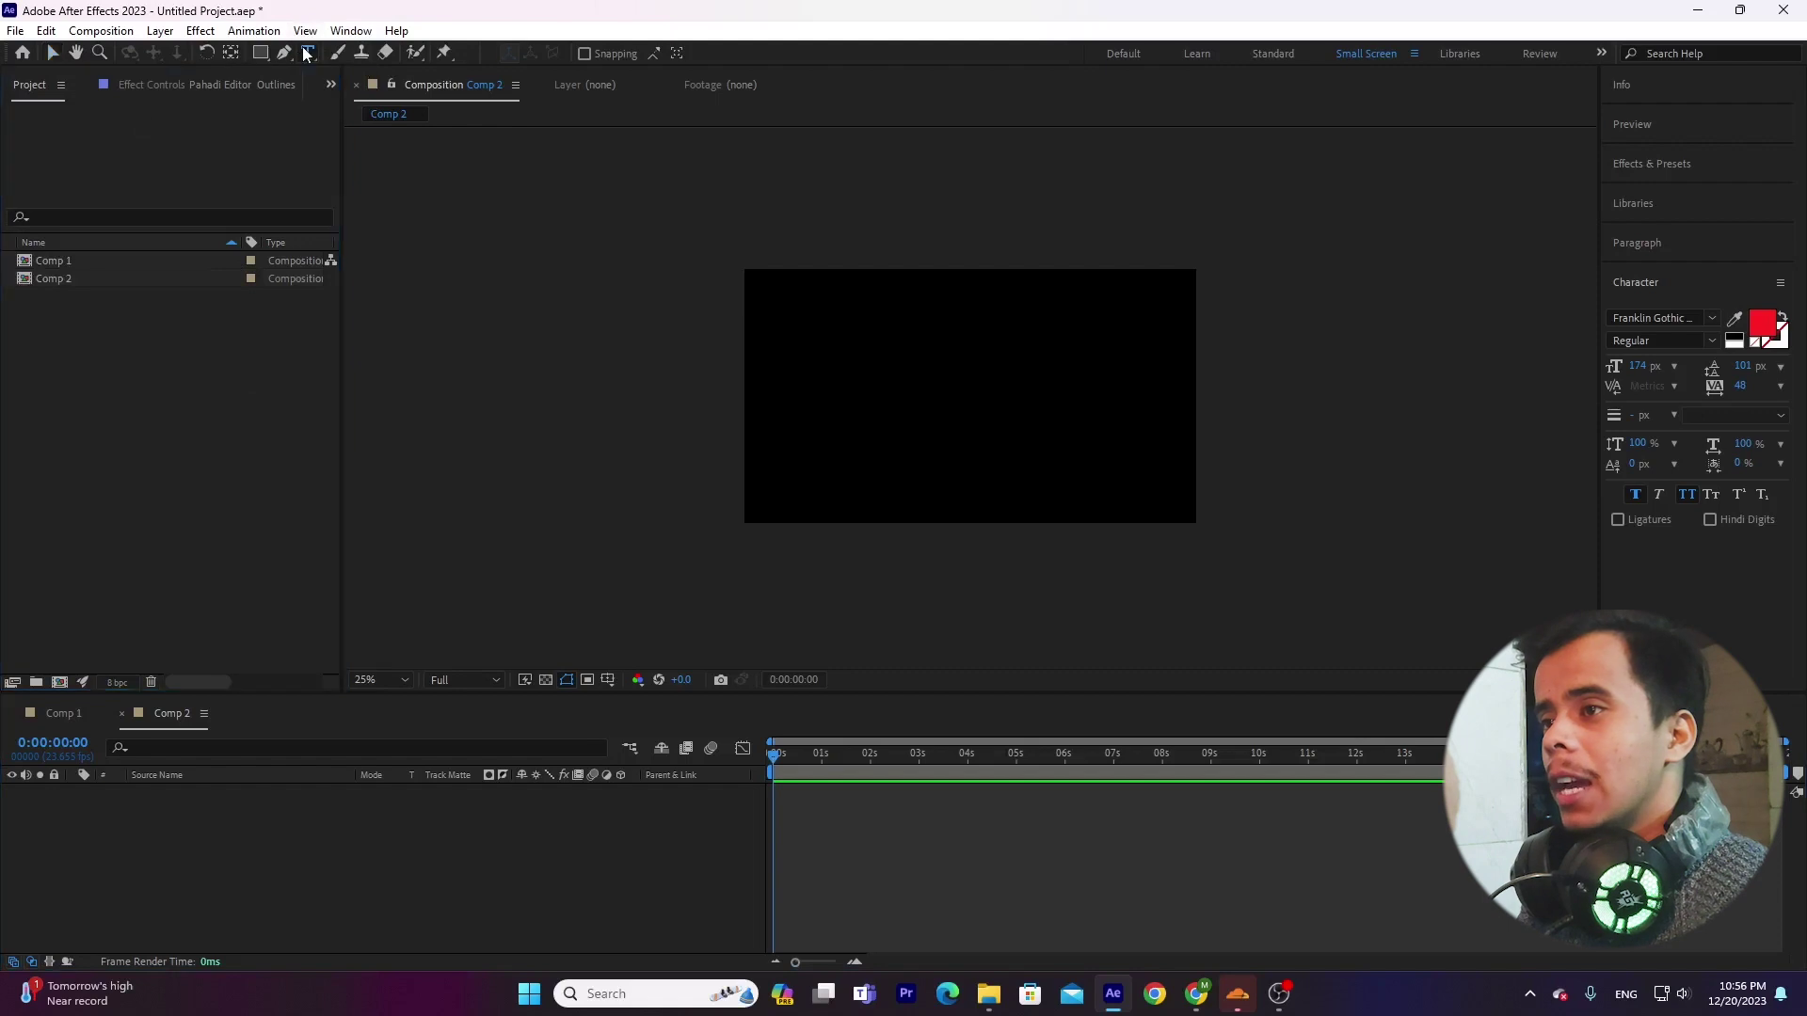
{"action": "left_click", "coordinate": [808, 393]}
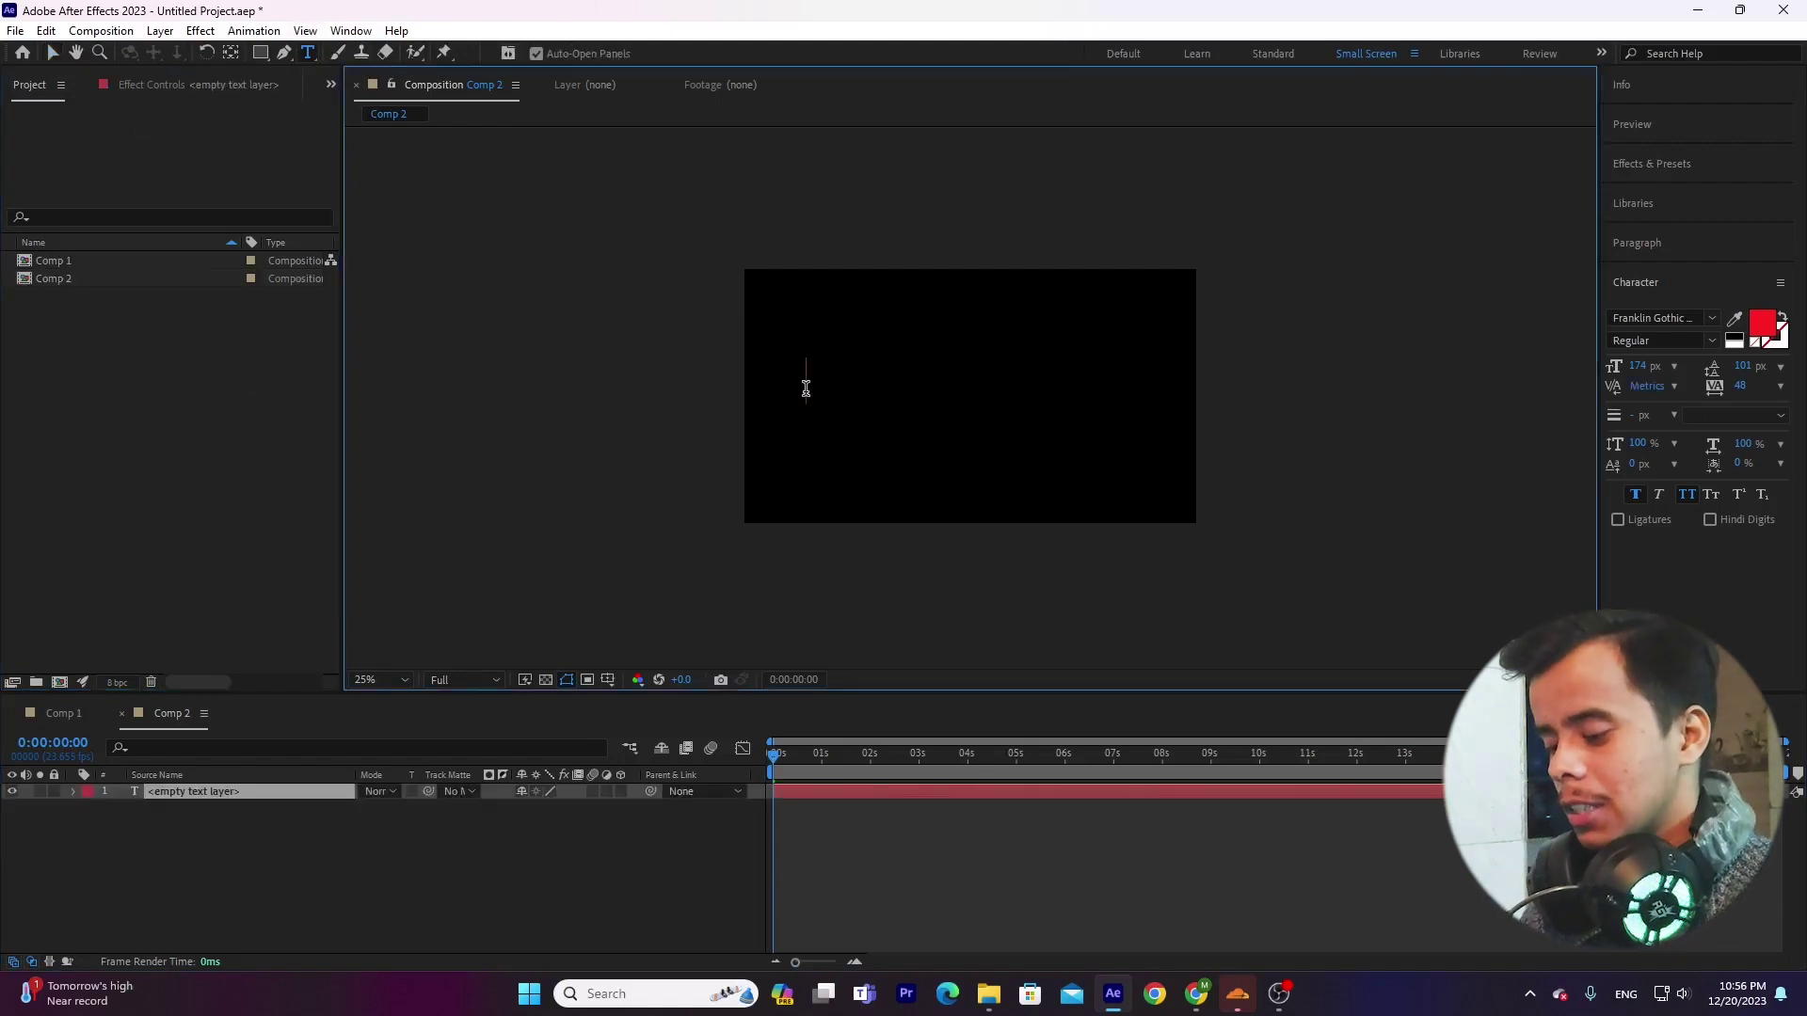
{"action": "type", "text": "Pahadi "}
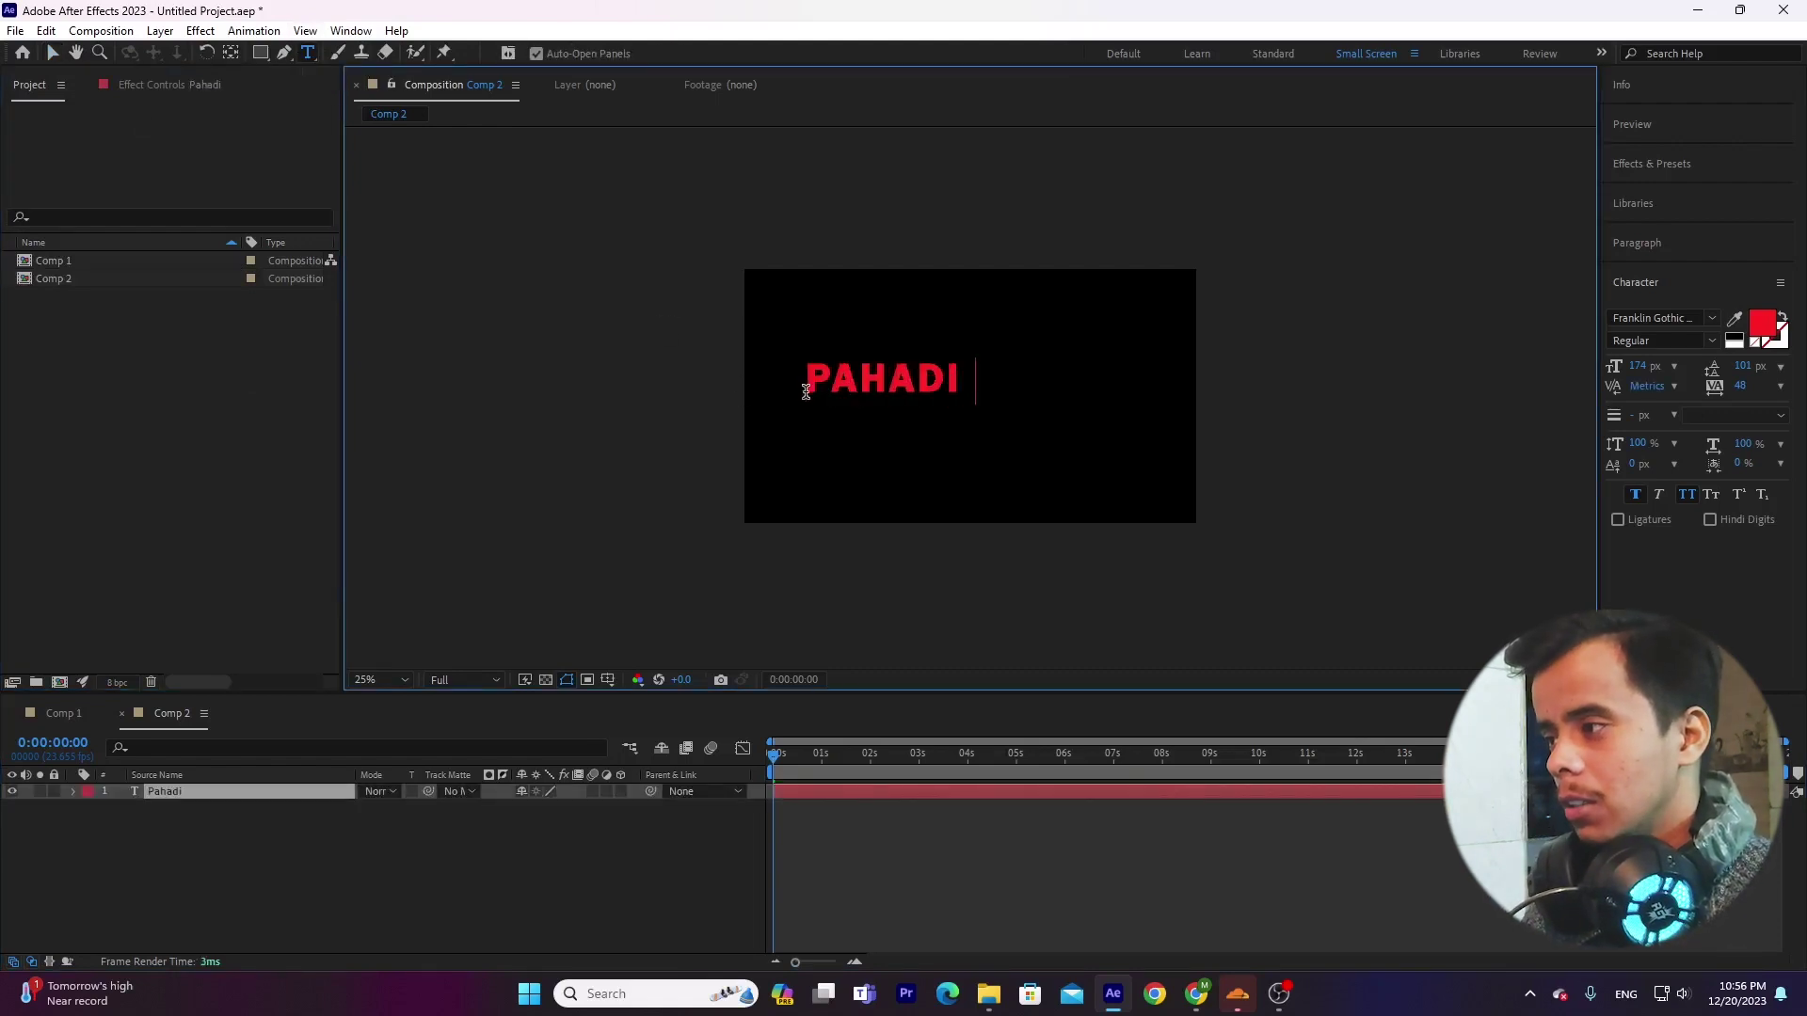
{"action": "type", "text": "Eid"}
{"action": "key", "text": "BackSpace"}
{"action": "key", "text": "BackSpace"}
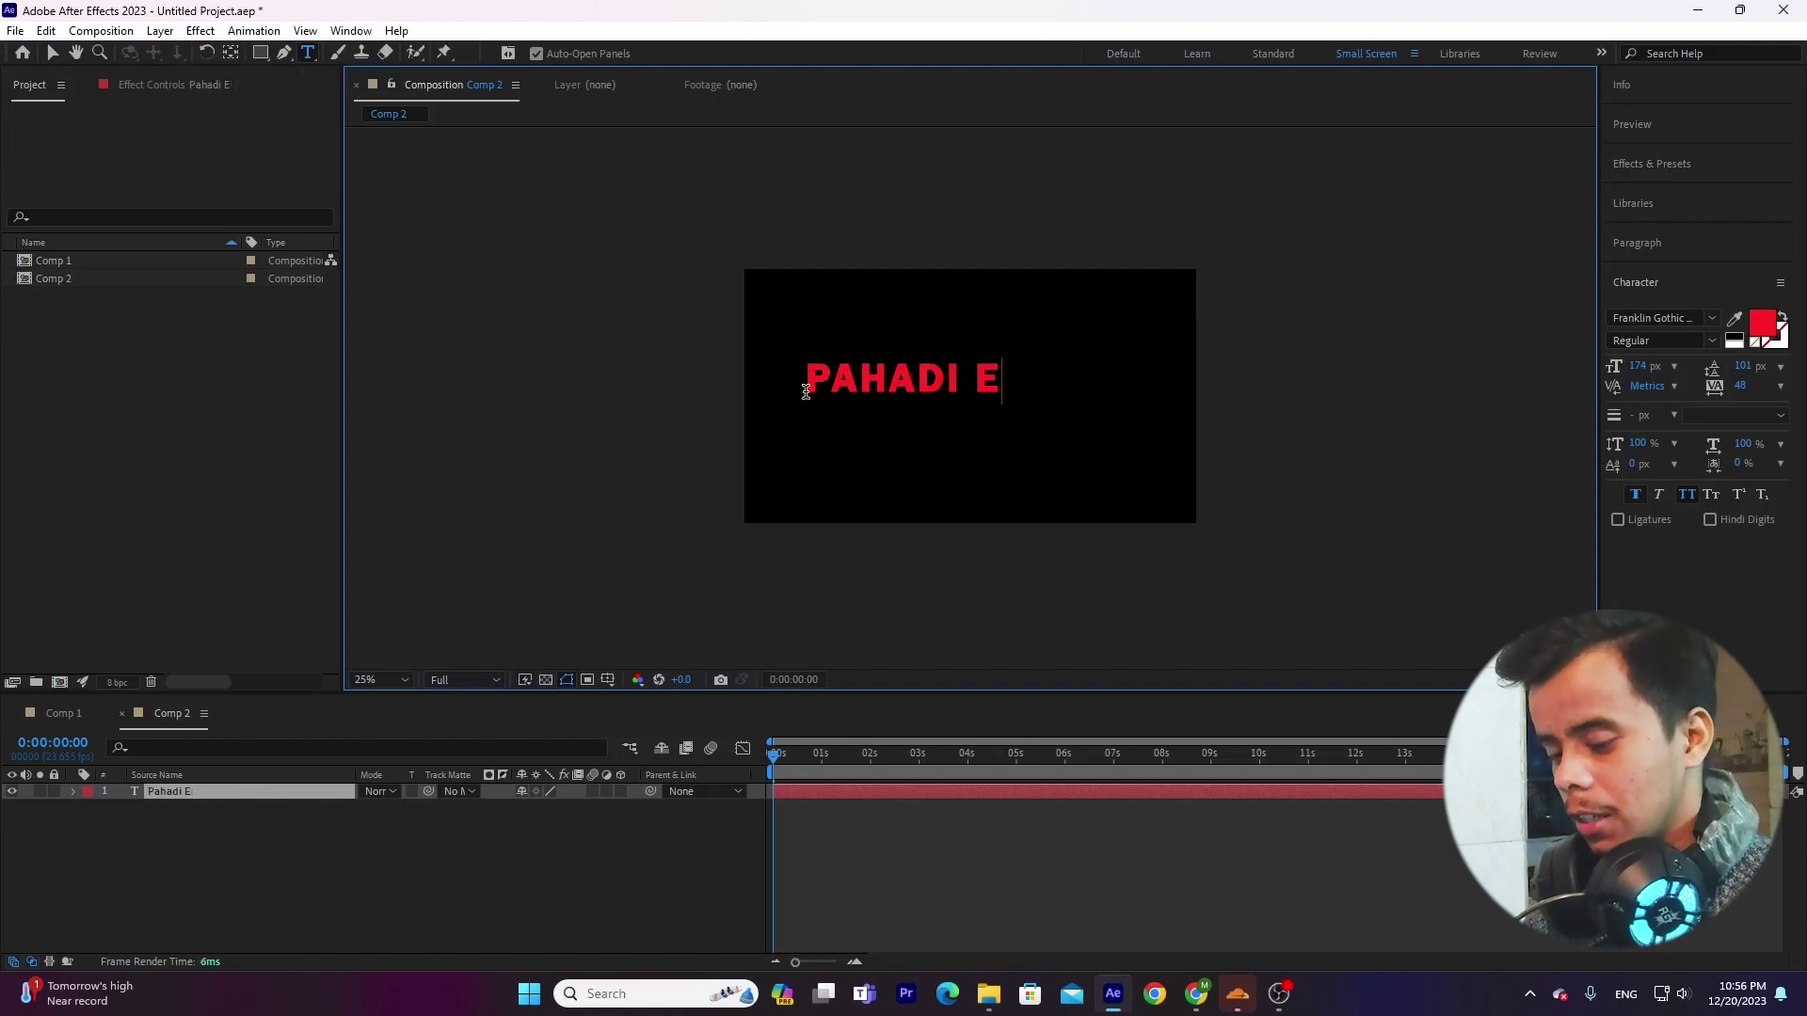
{"action": "type", "text": "ditor"}
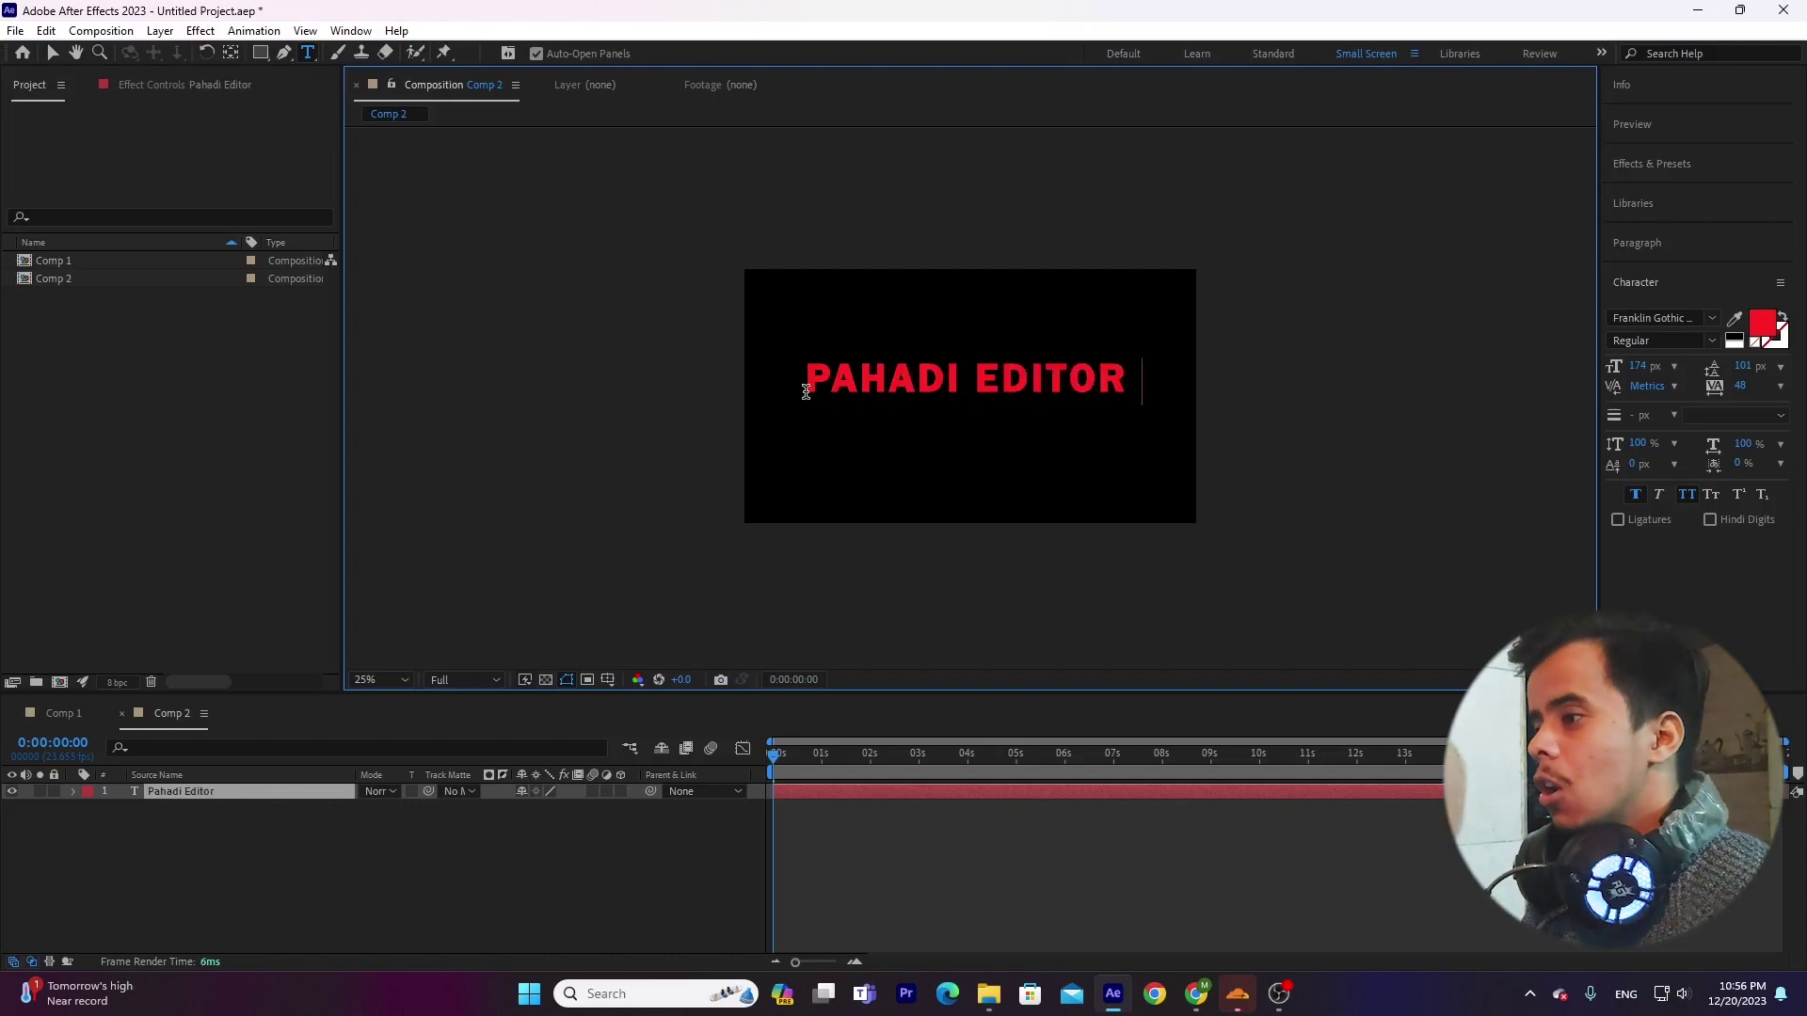
Step: Set the fill color of the whole Pahadi Editor text to white (ffffff)
{"action": "left_click", "coordinate": [874, 383]}
{"action": "key", "text": "ctrl+a"}
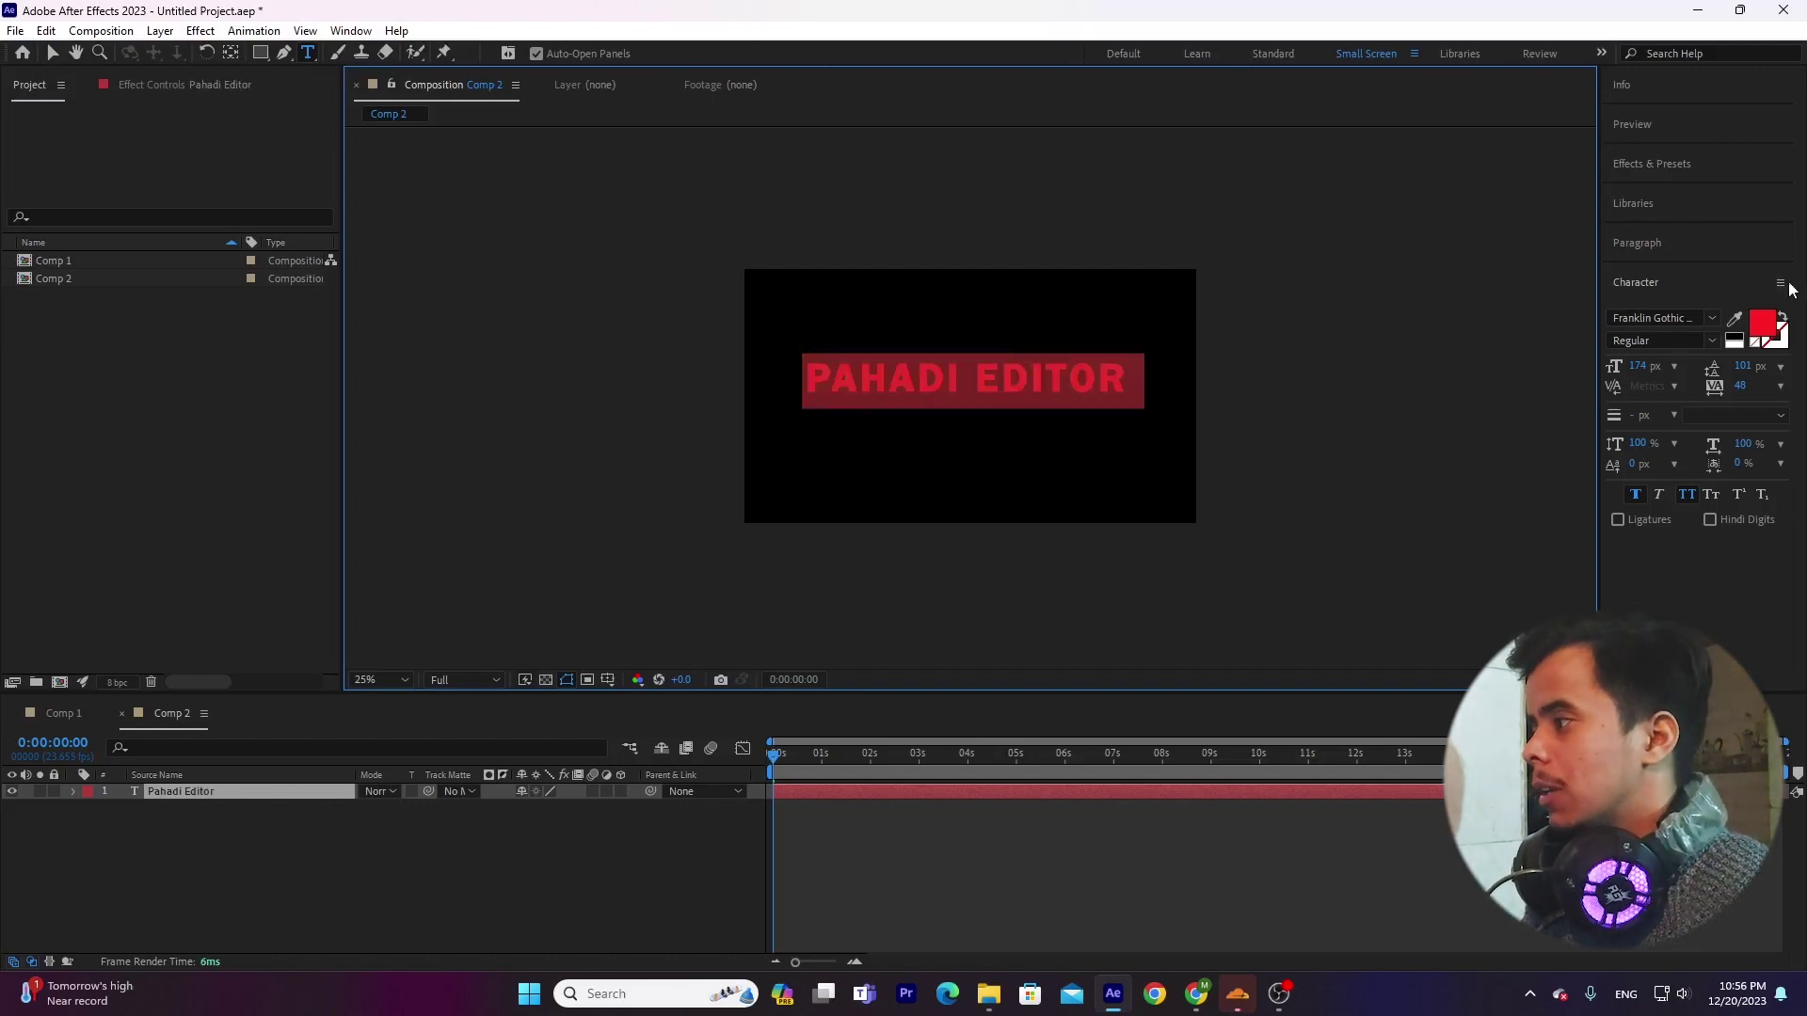
{"action": "left_click", "coordinate": [1758, 318]}
{"action": "type", "text": "ffffff"}
{"action": "key", "text": "Return"}
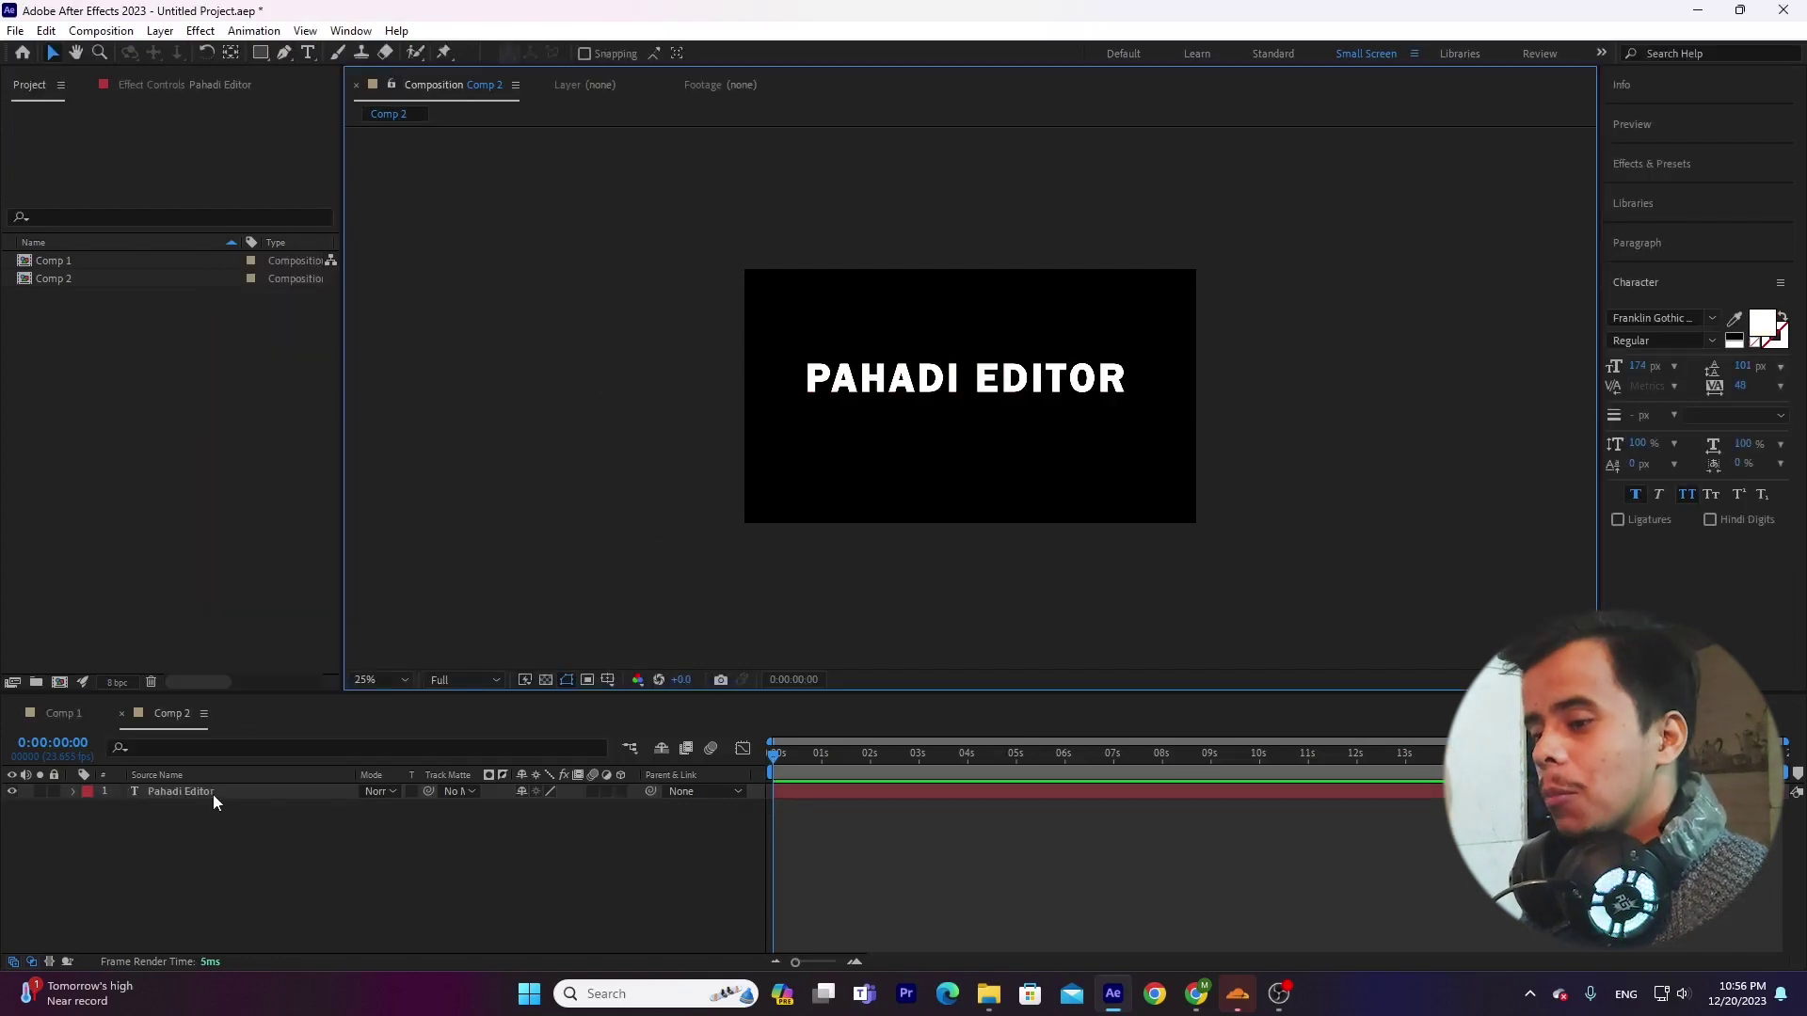
{"action": "left_click", "coordinate": [221, 792]}
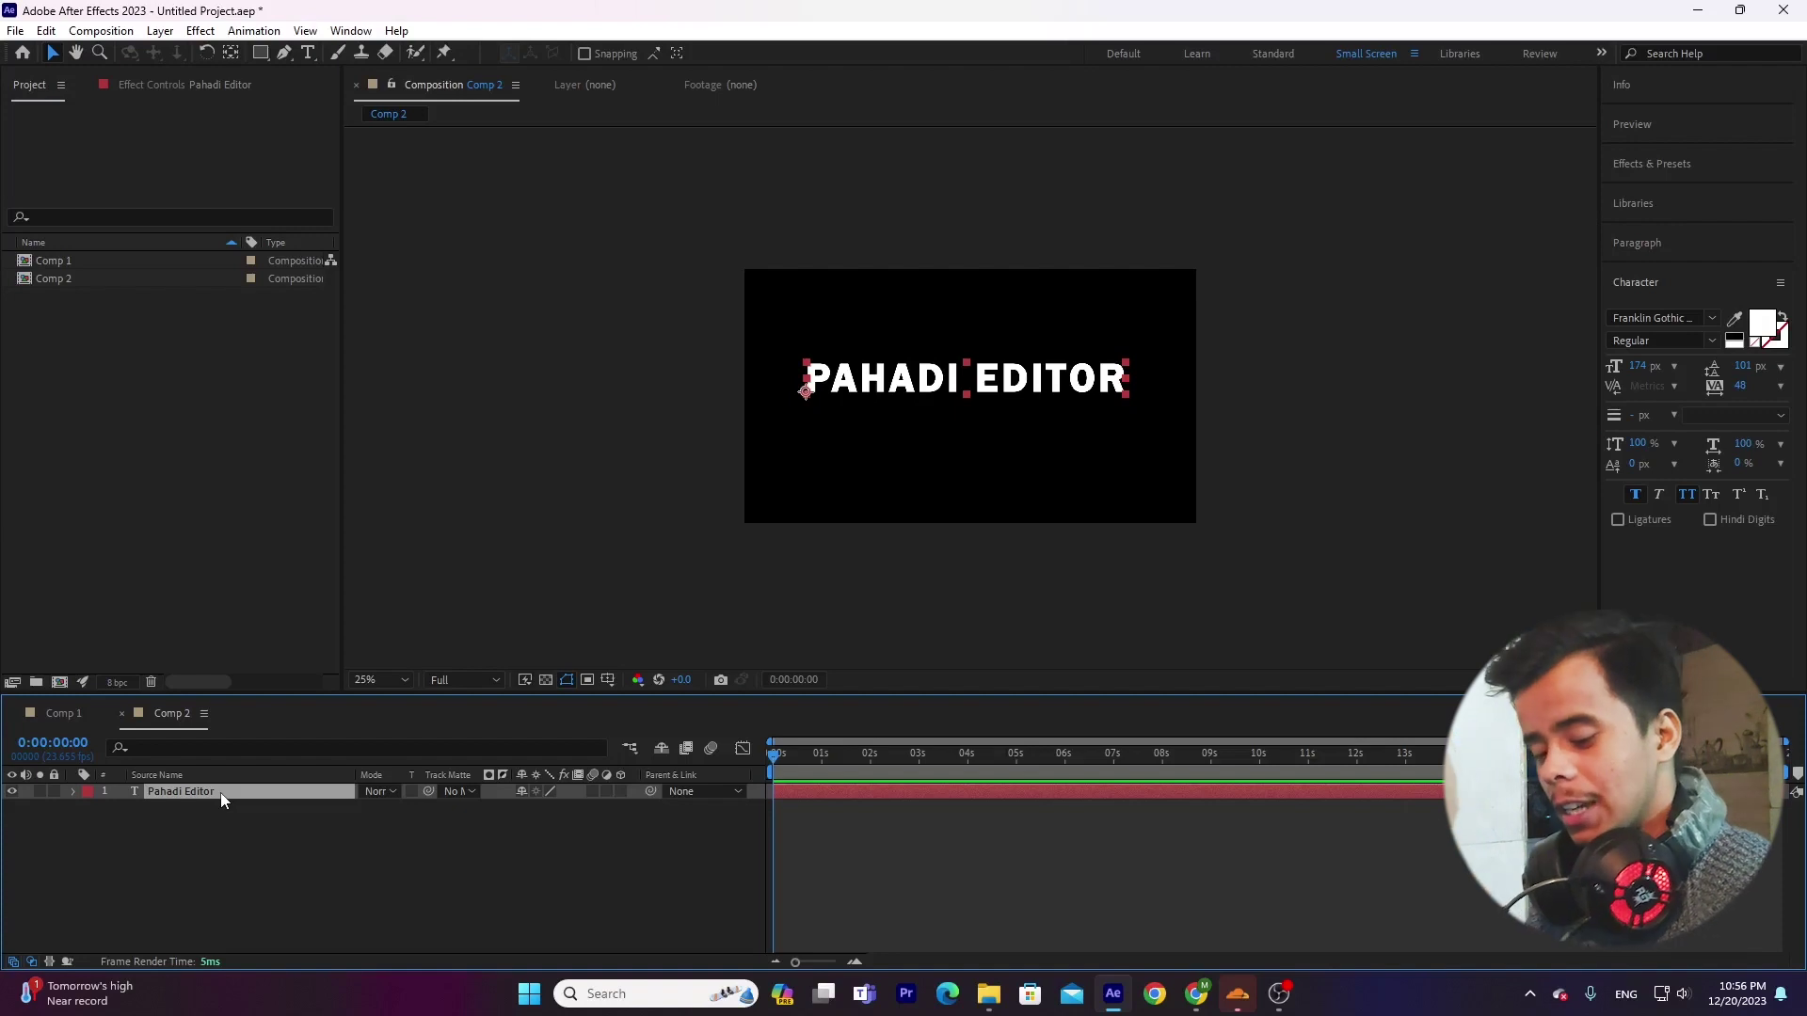
{"action": "left_click", "coordinate": [247, 838]}
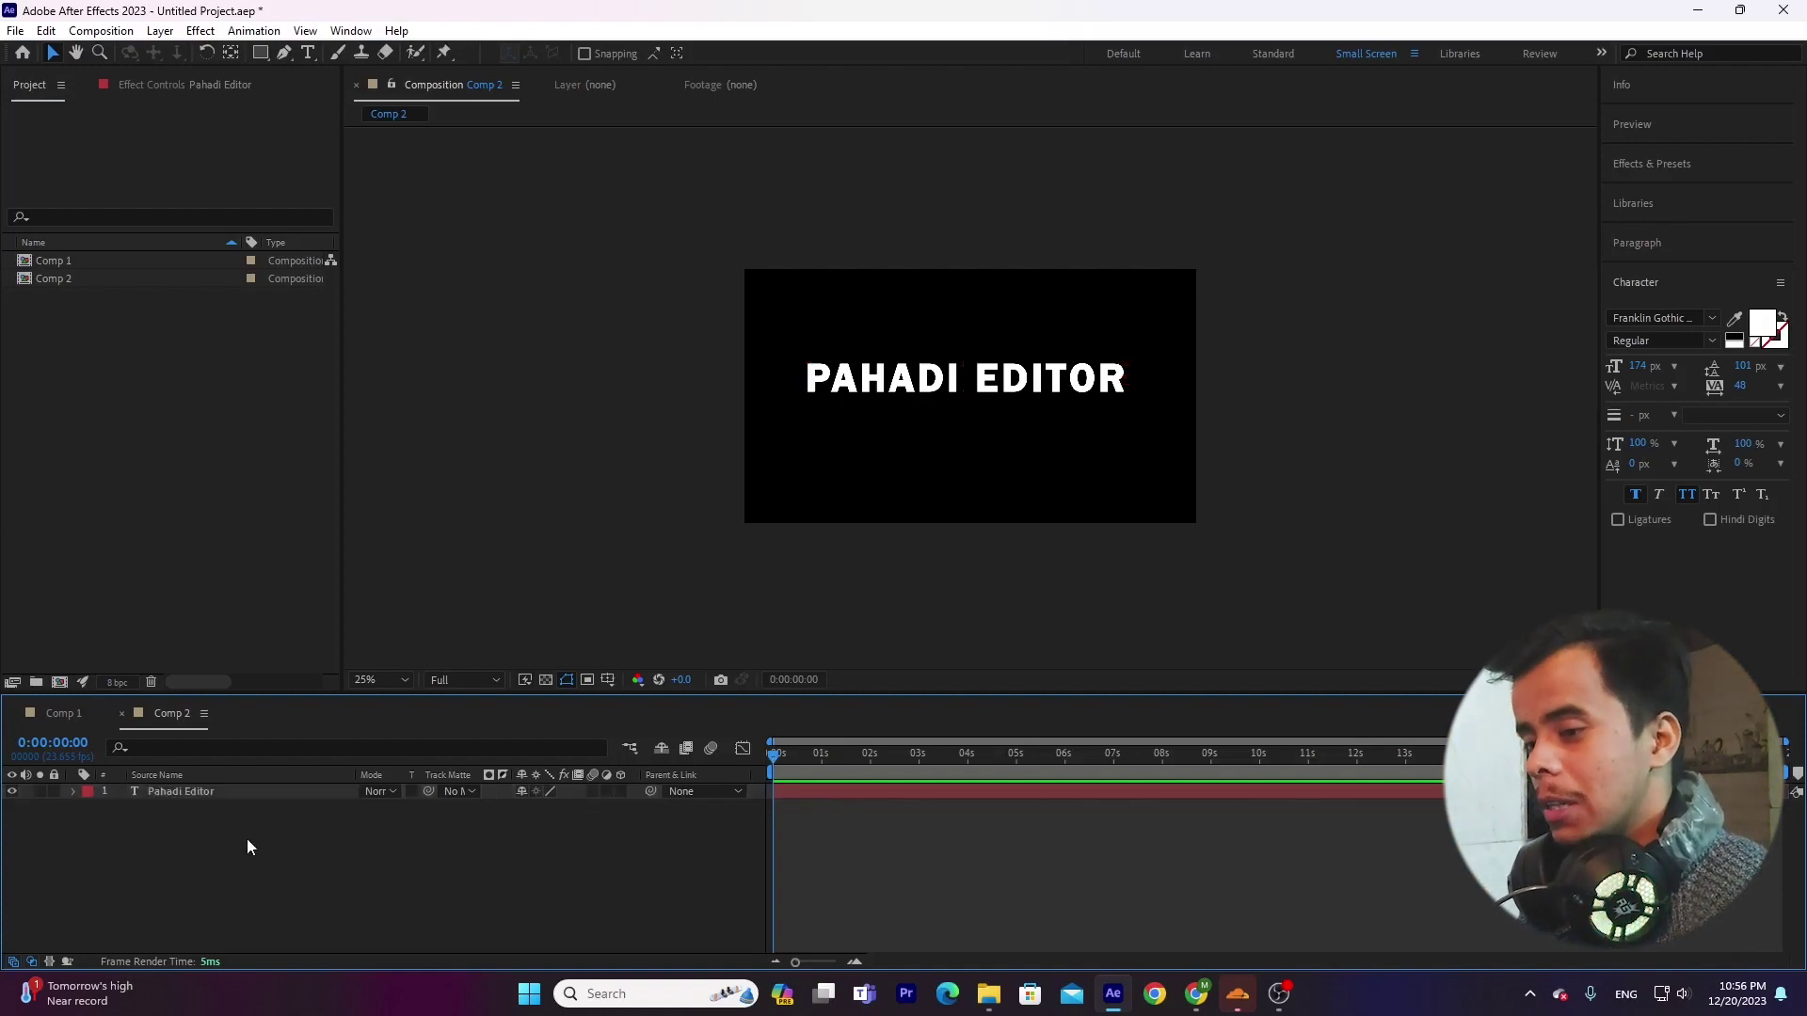
{"action": "left_click", "coordinate": [223, 793]}
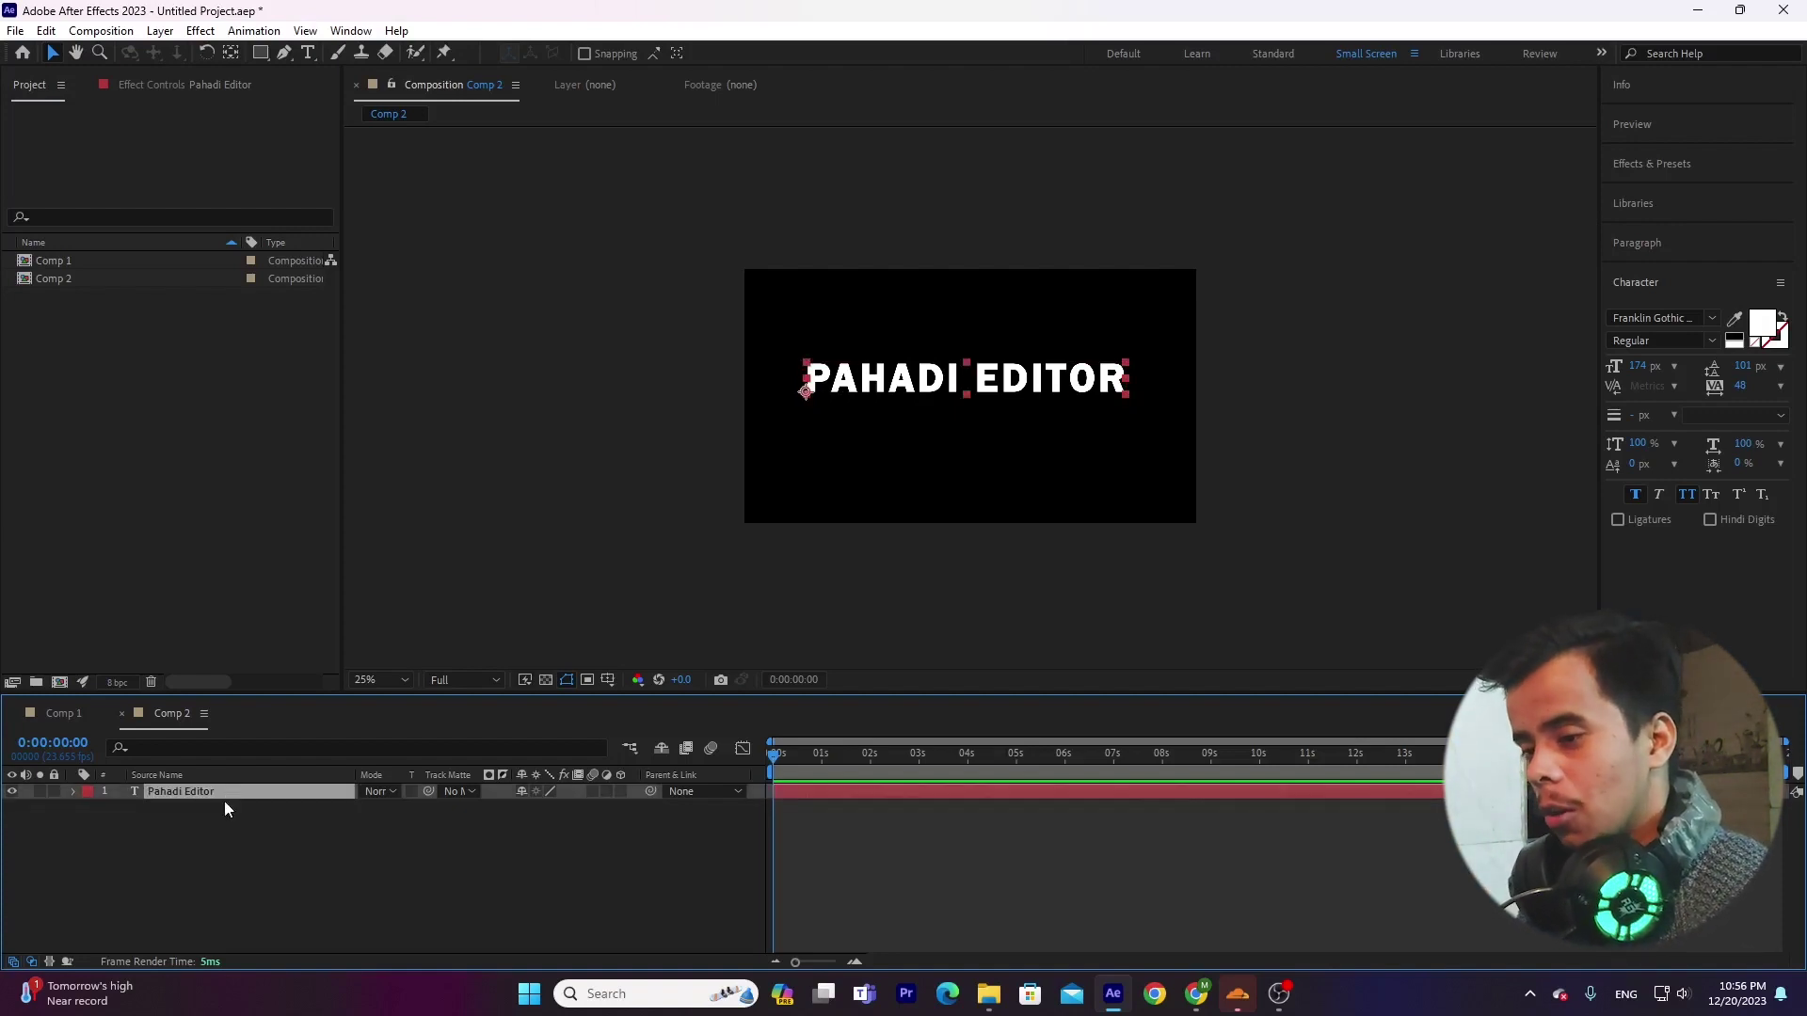
{"action": "left_click", "coordinate": [202, 851]}
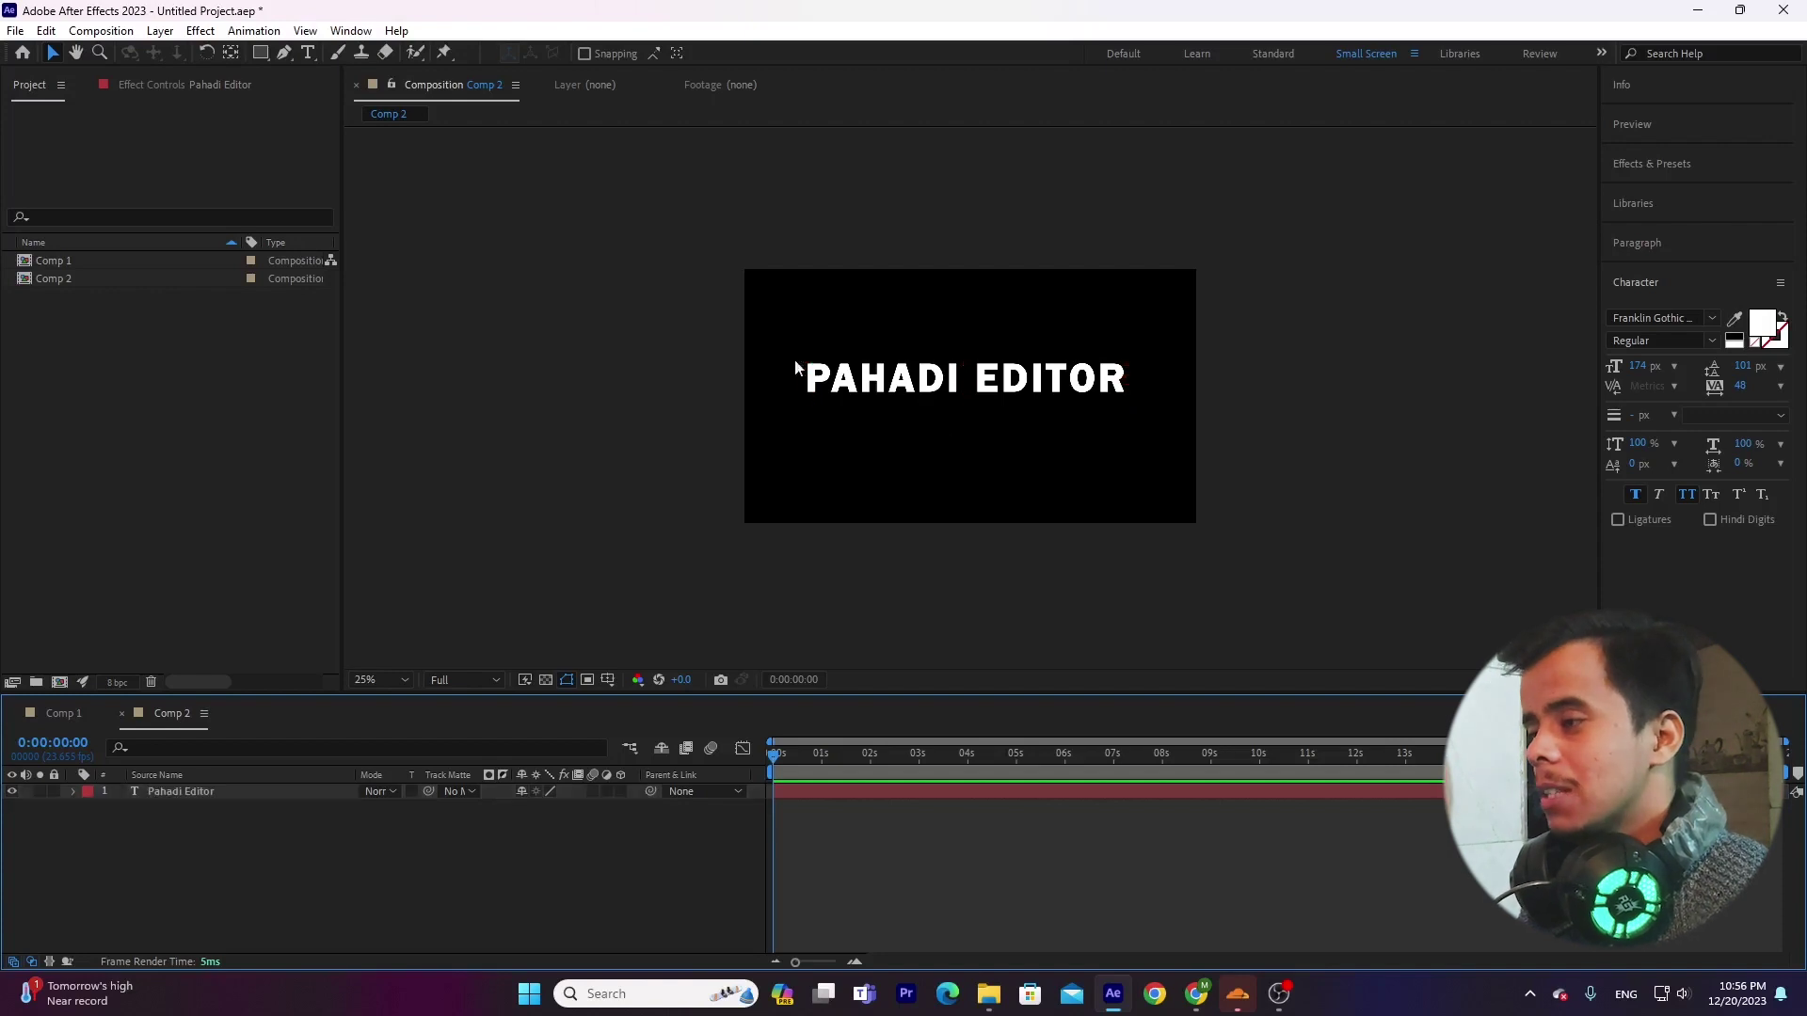
Step: Create shapes from the Pahadi Editor text and place the resulting outlines layer beneath the text layer
{"action": "left_click", "coordinate": [234, 790]}
{"action": "right_click", "coordinate": [235, 796]}
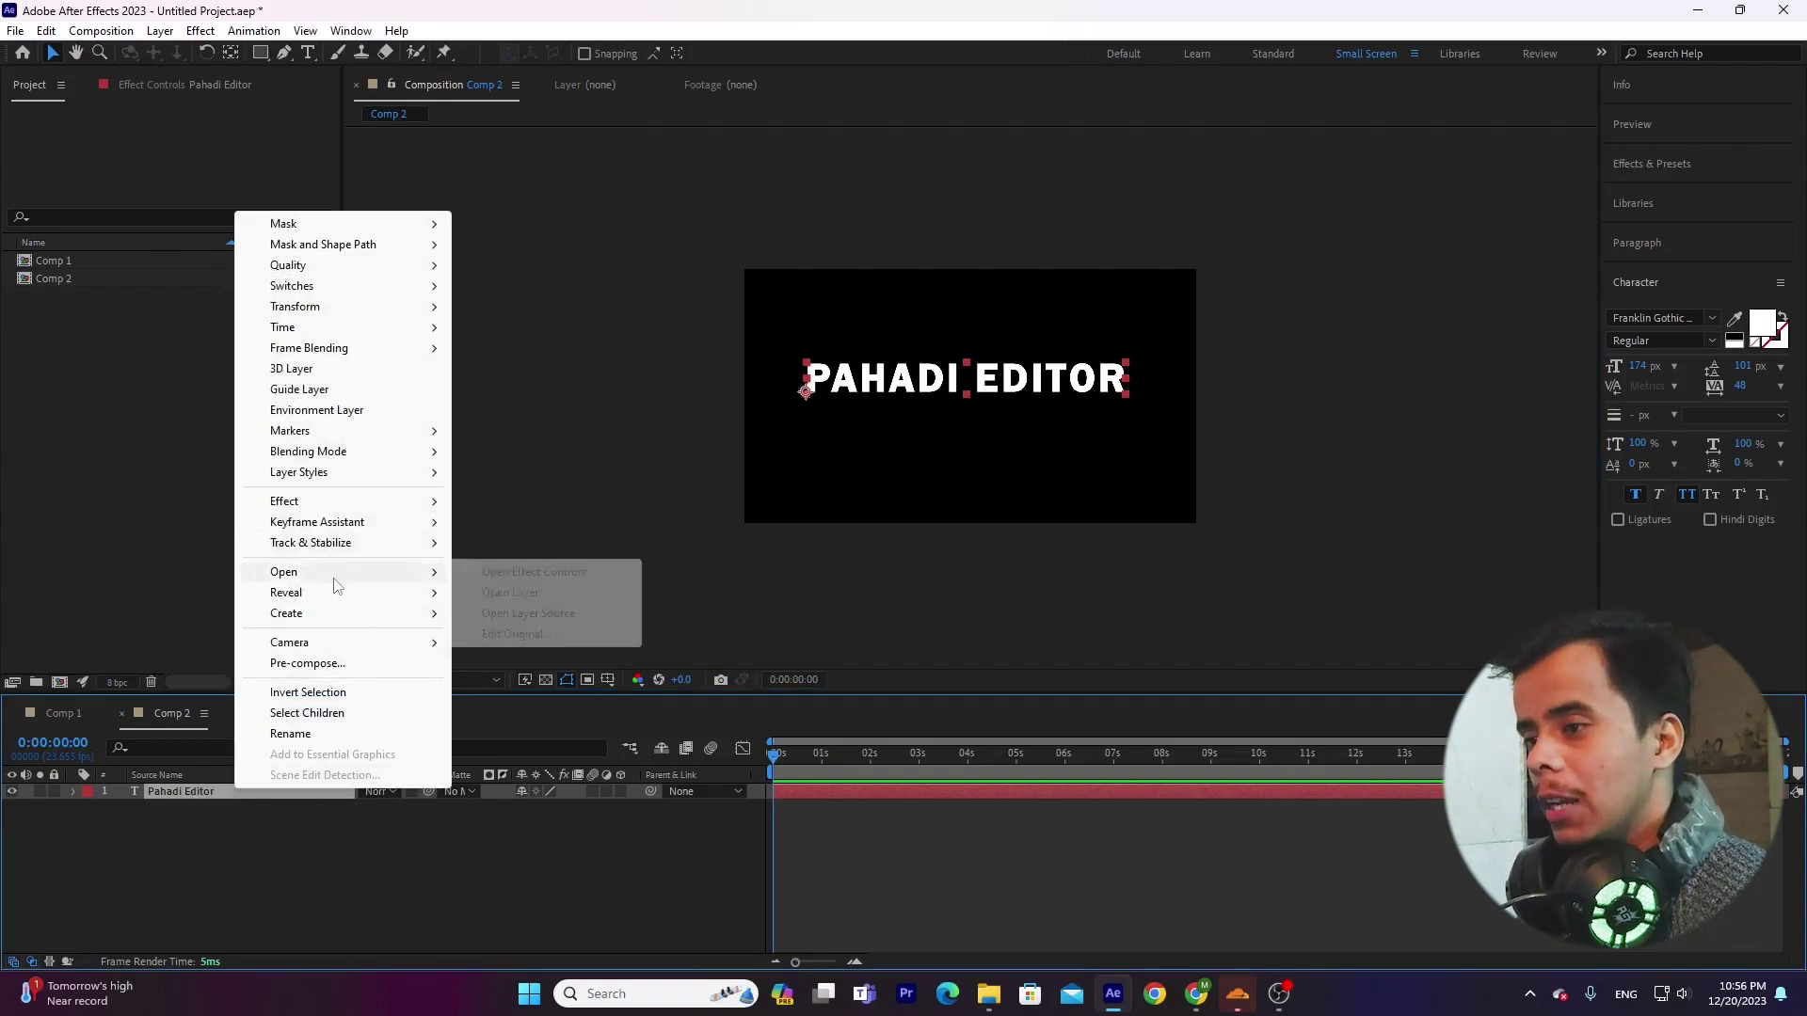
{"action": "mouse_move", "coordinate": [338, 616]}
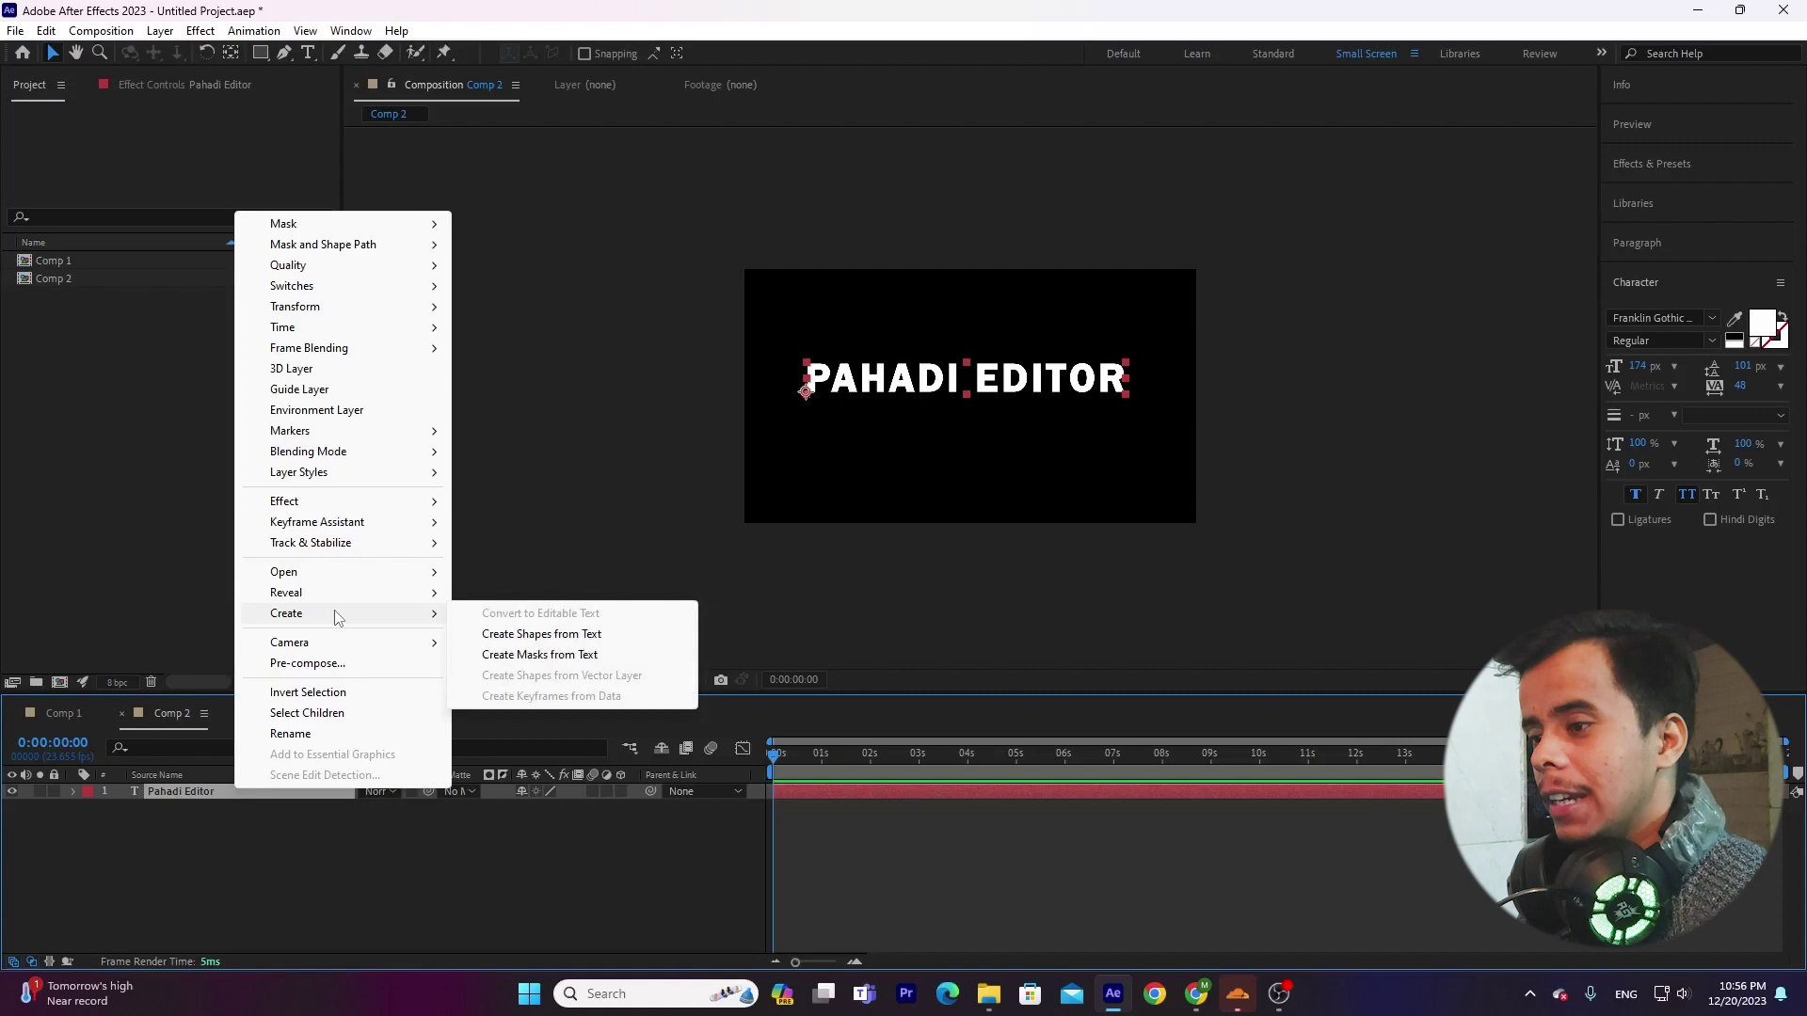
{"action": "left_click", "coordinate": [549, 636]}
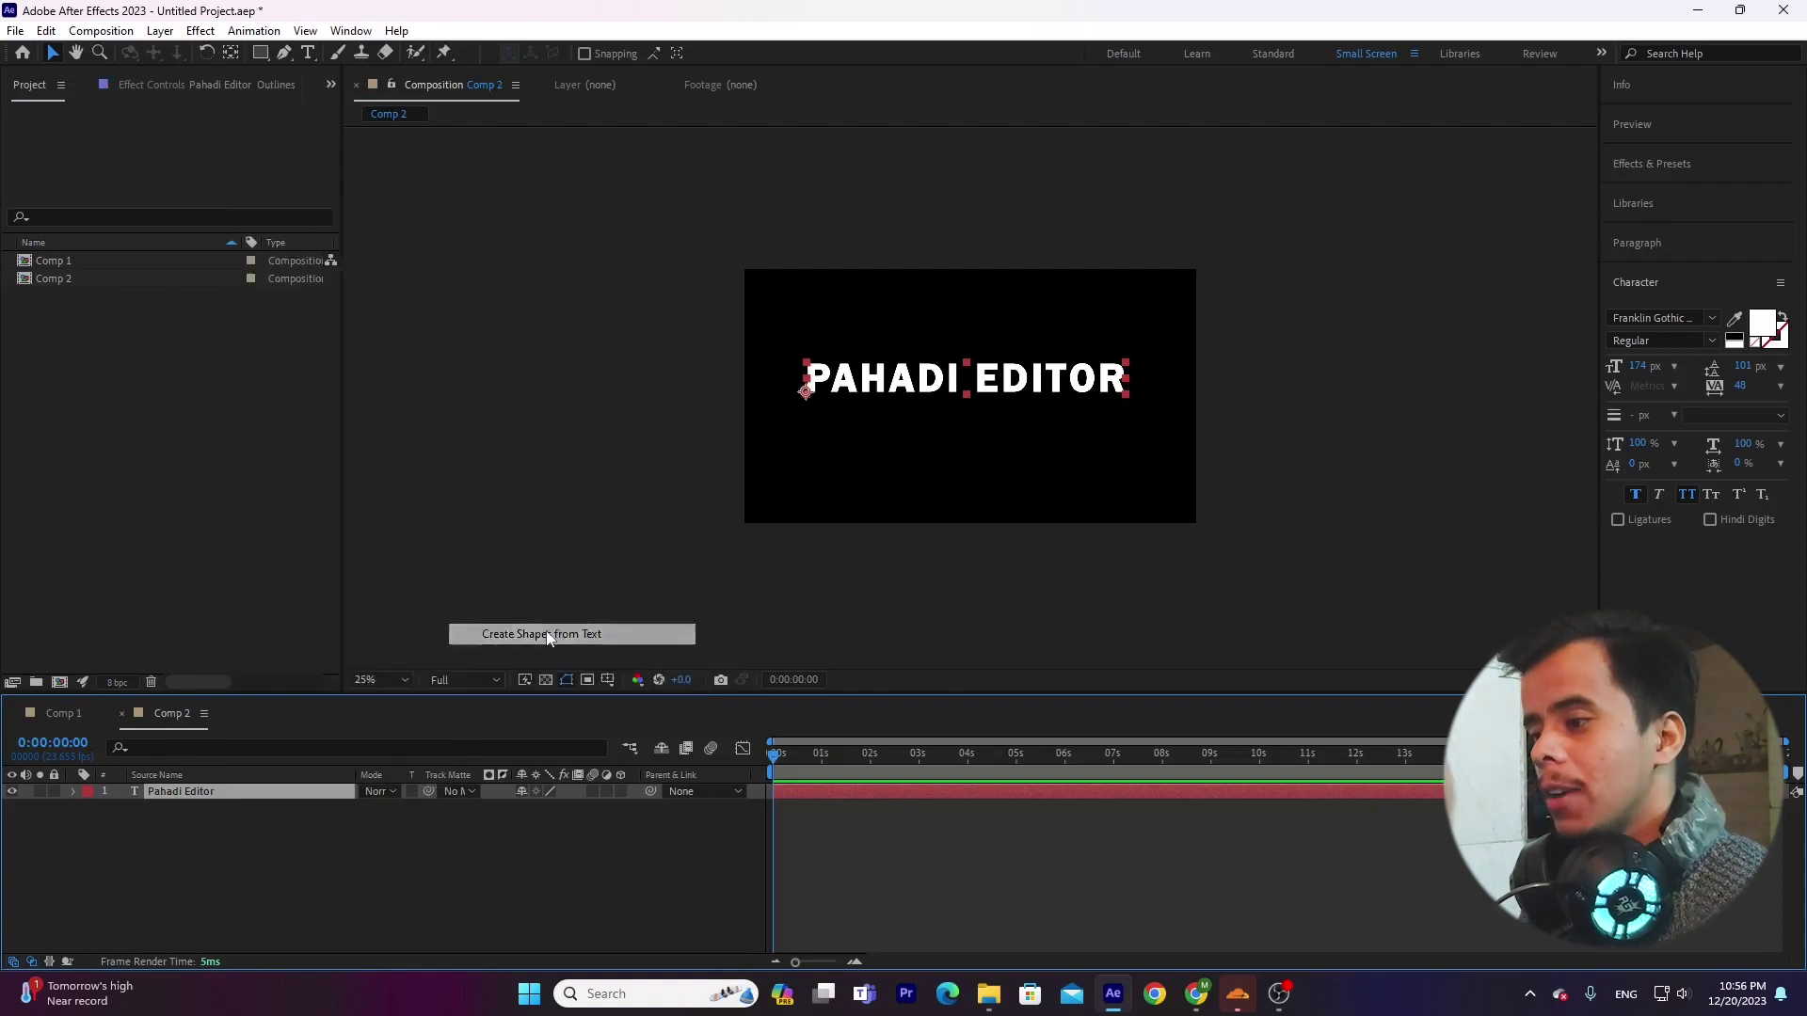
{"action": "left_click", "coordinate": [279, 873]}
{"action": "left_click", "coordinate": [254, 789]}
{"action": "left_click_drag", "start_coordinate": [254, 788], "coordinate": [254, 817]}
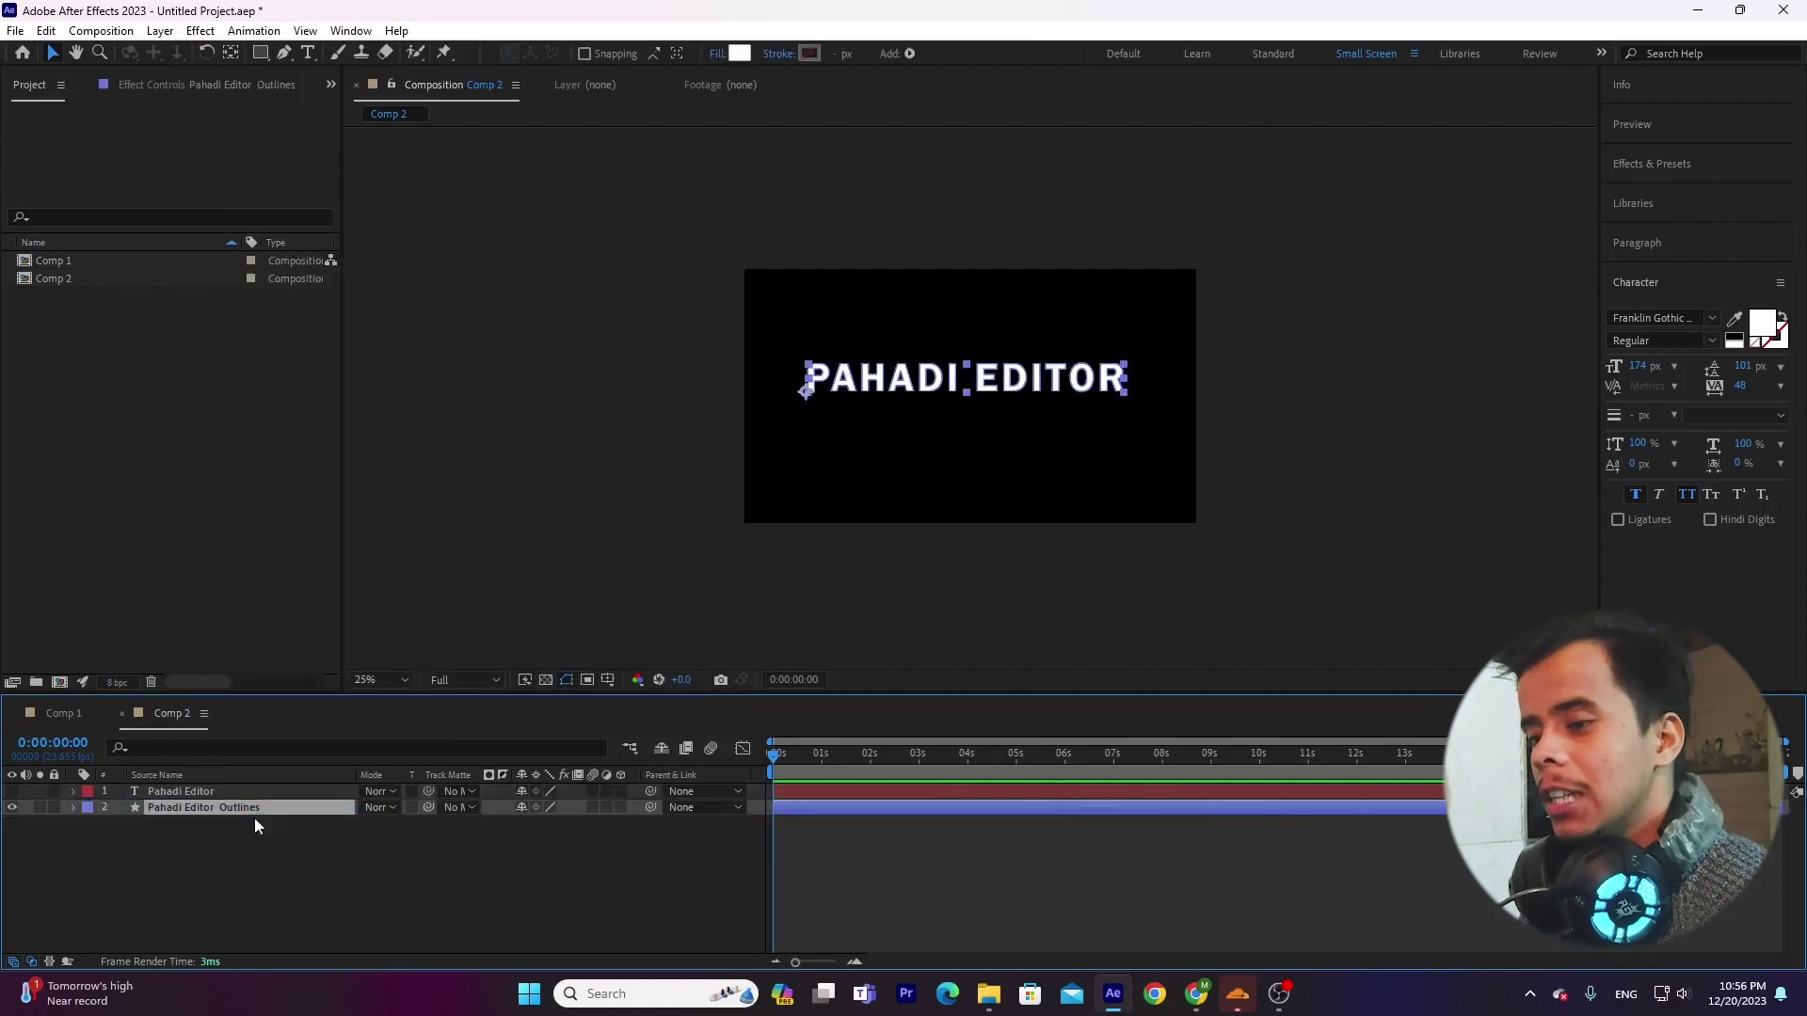
{"action": "left_click", "coordinate": [243, 792]}
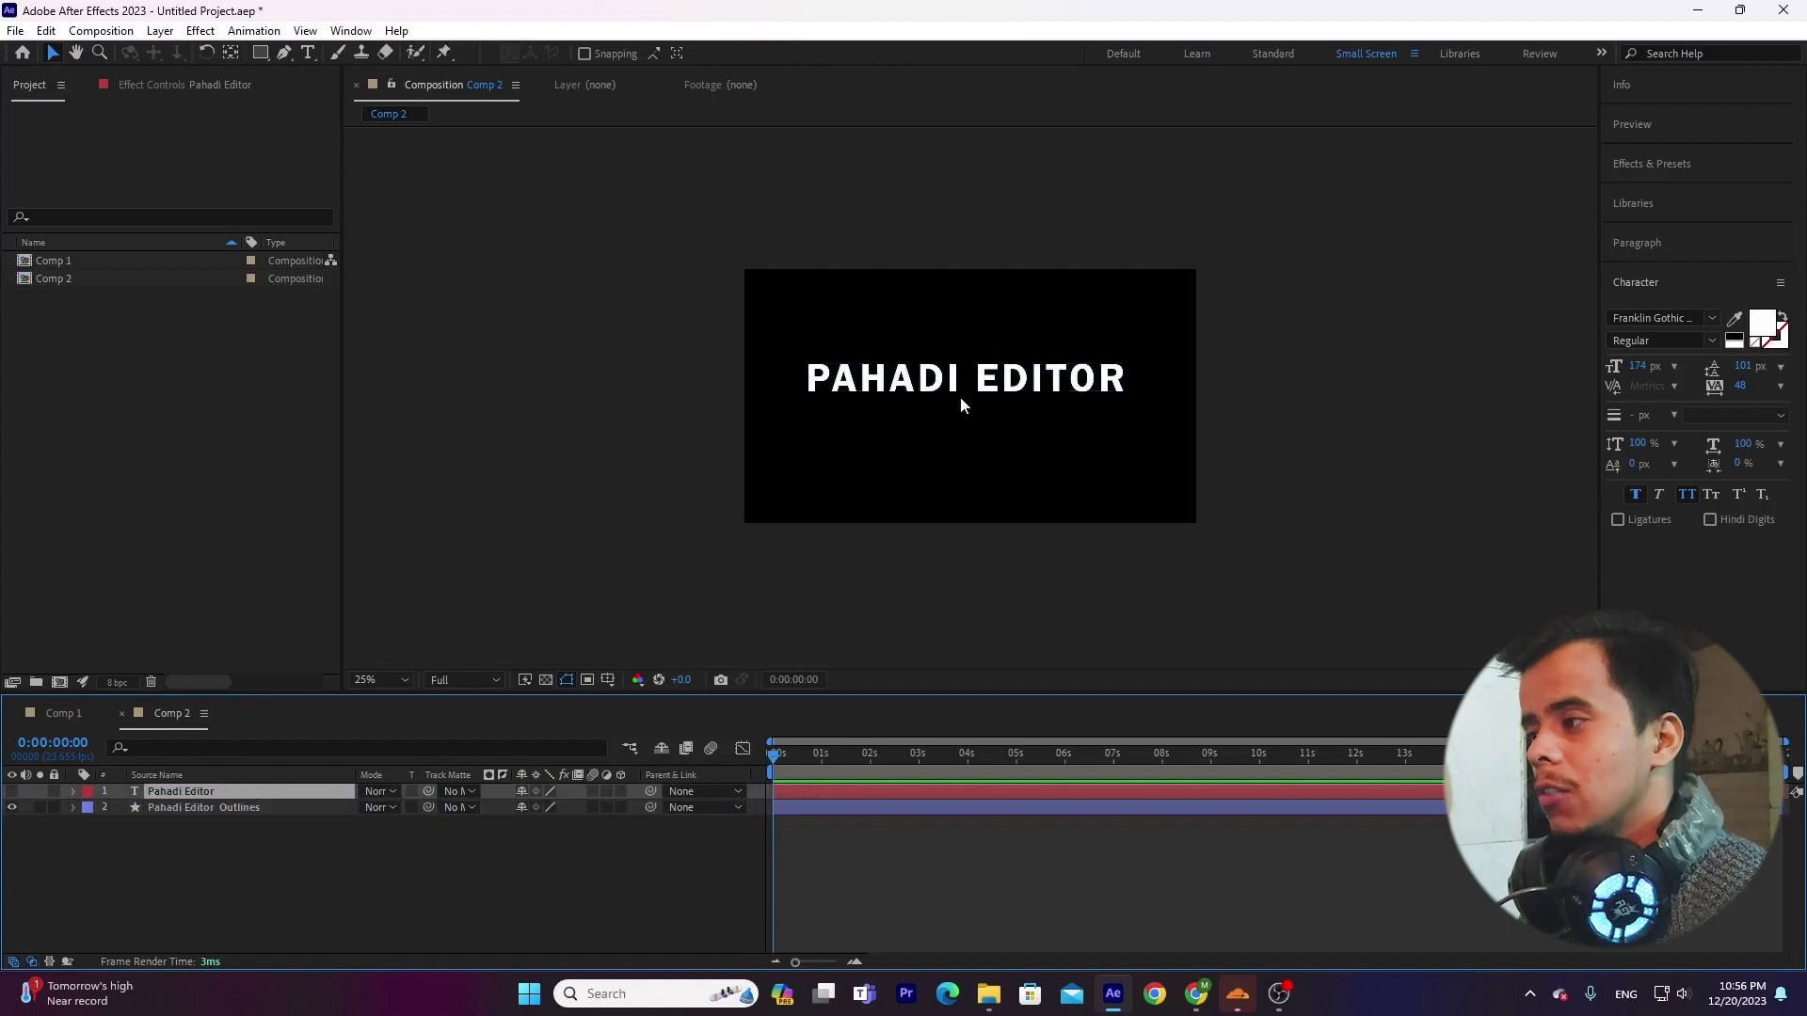
{"action": "left_click", "coordinate": [231, 811]}
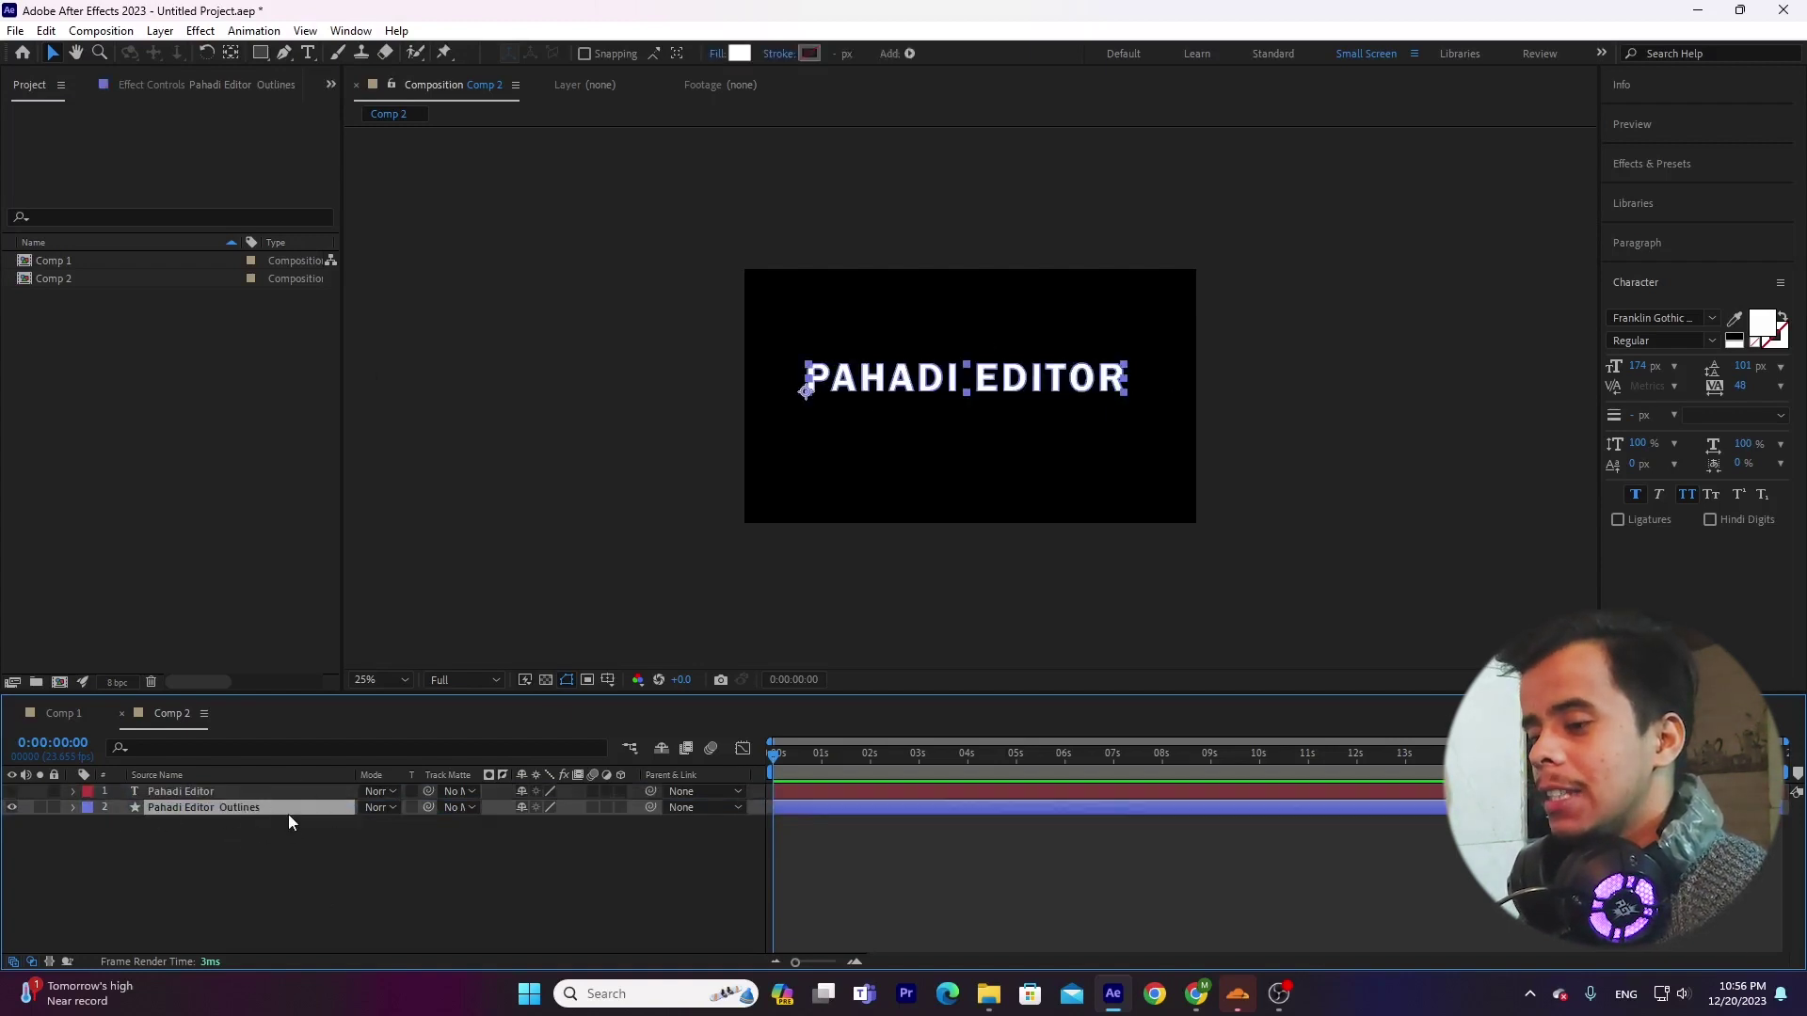
{"action": "left_click", "coordinate": [218, 847]}
{"action": "left_click", "coordinate": [213, 811]}
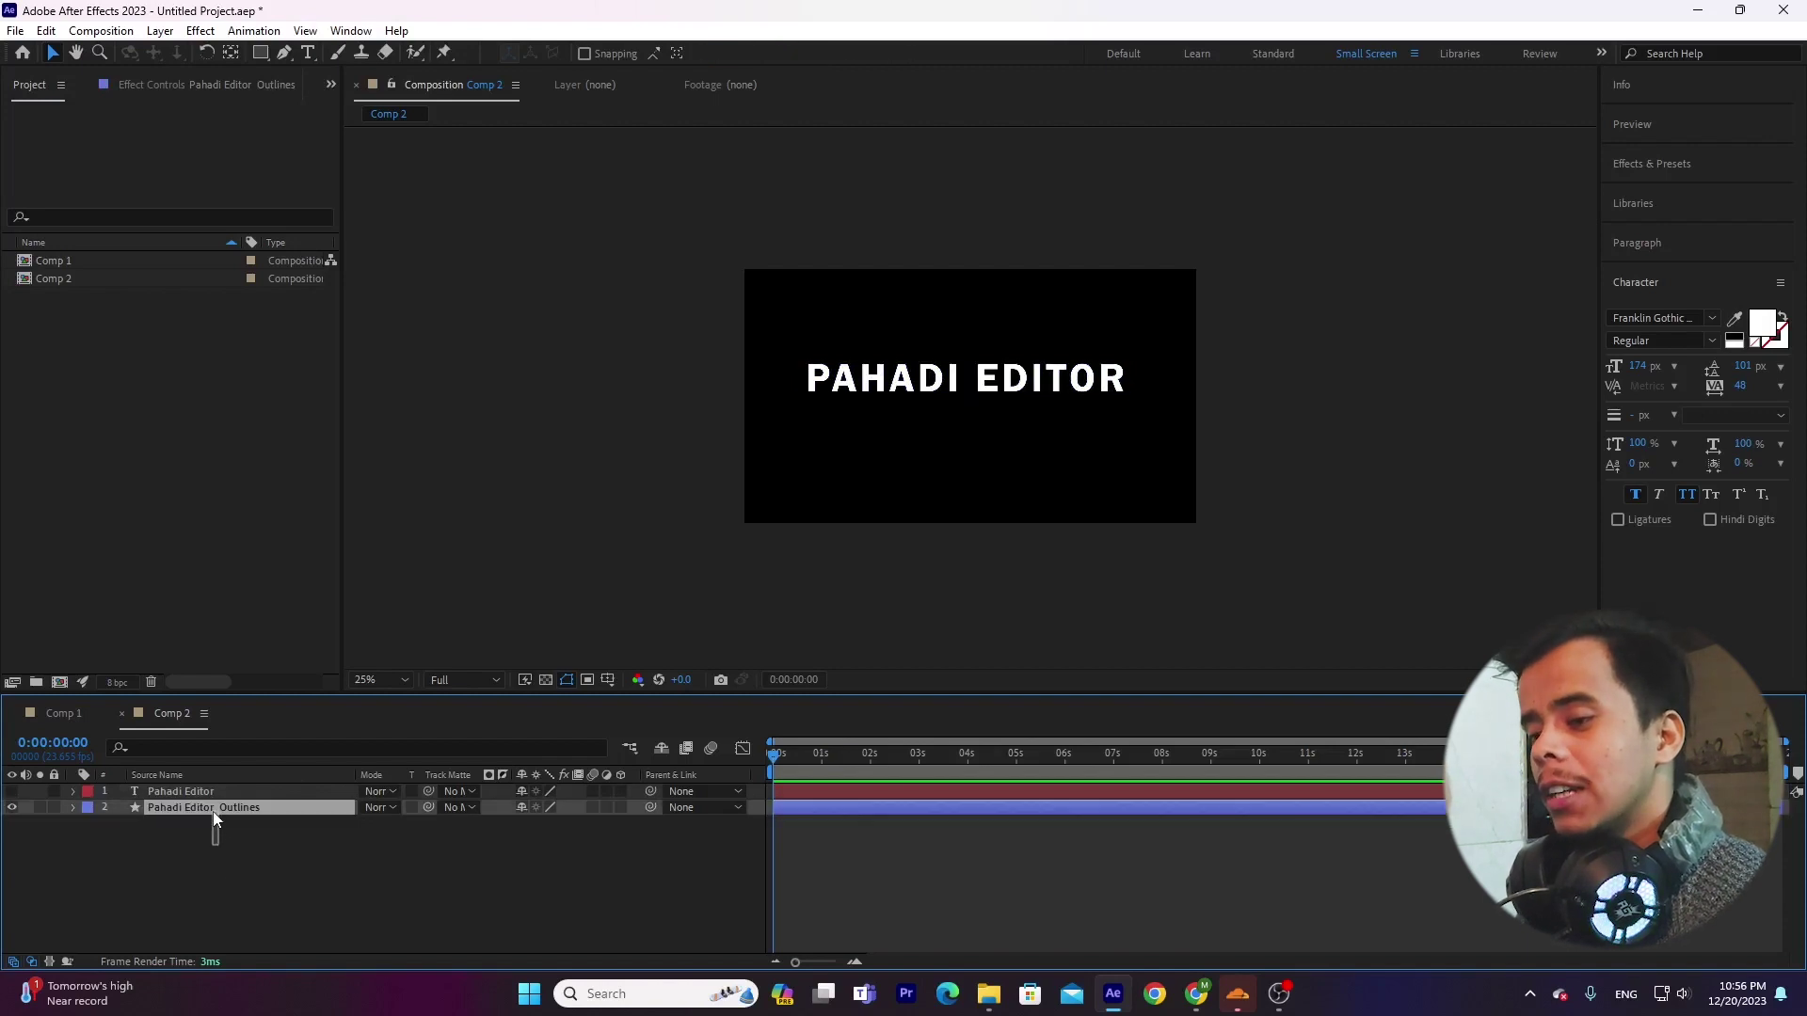
{"action": "left_click", "coordinate": [221, 793]}
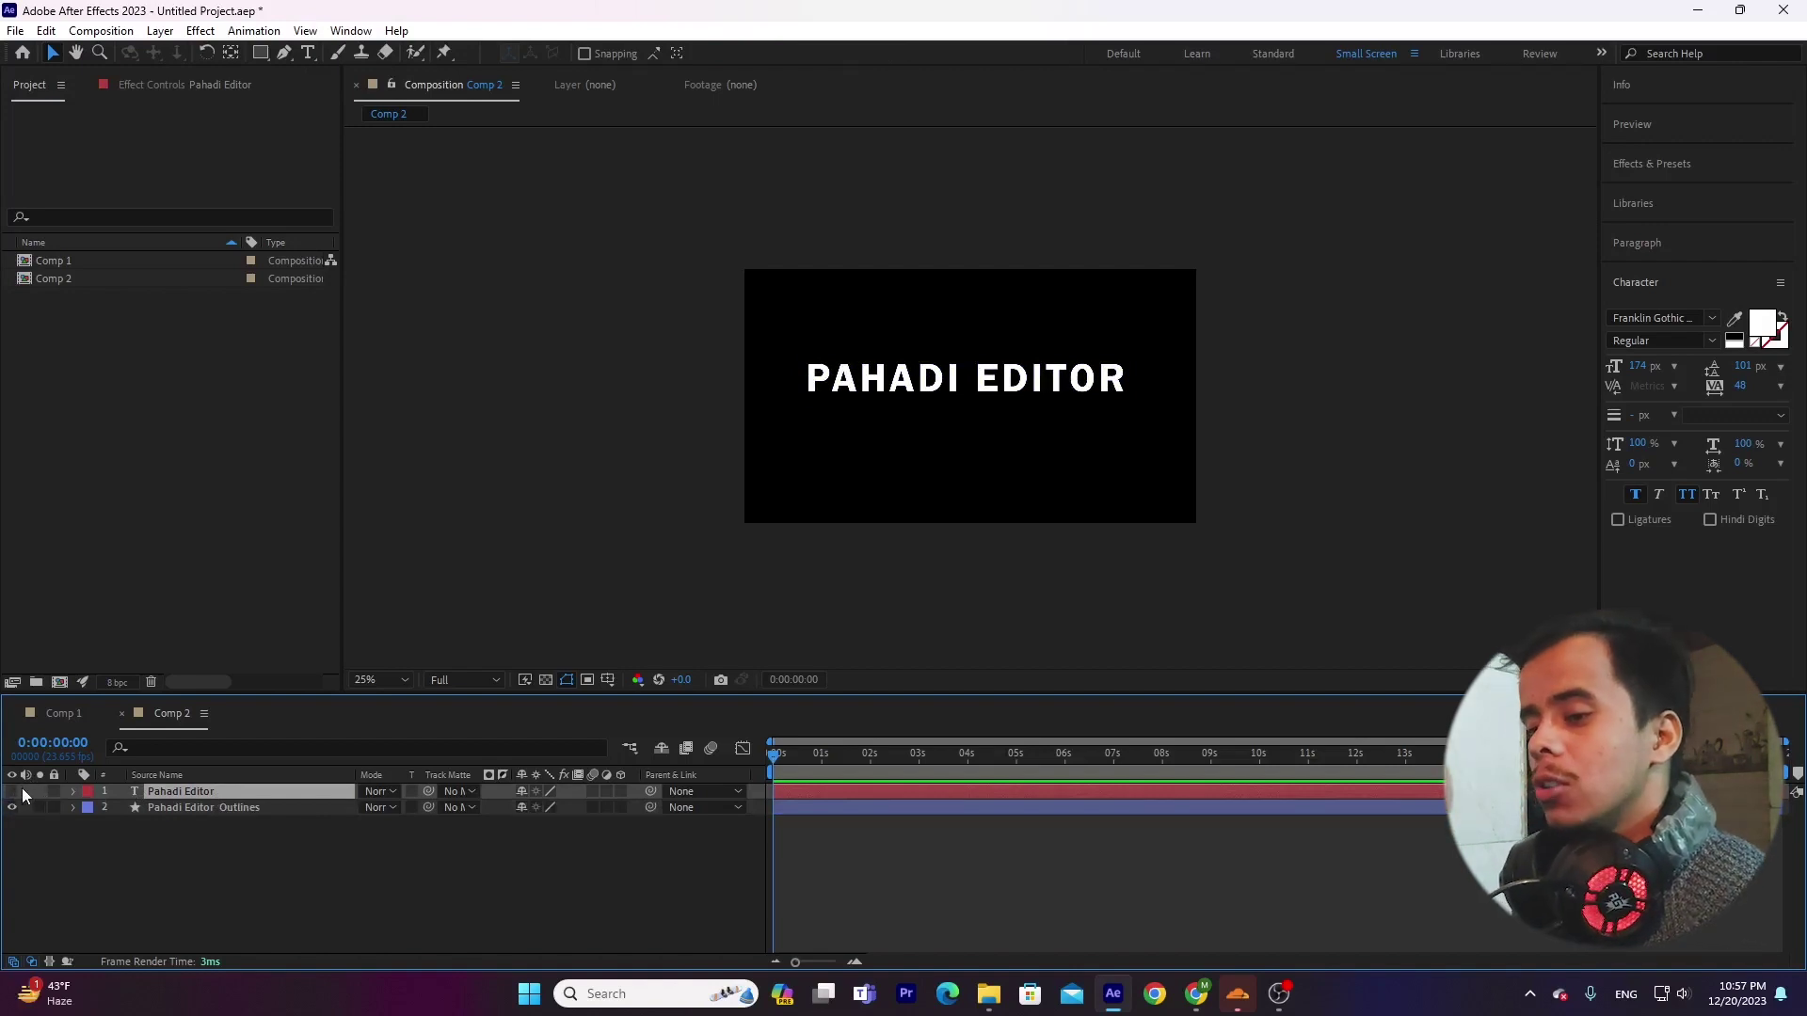
Step: Add a Repeater to the Pahadi Editor Outlines shape layer
{"action": "left_click", "coordinate": [209, 807]}
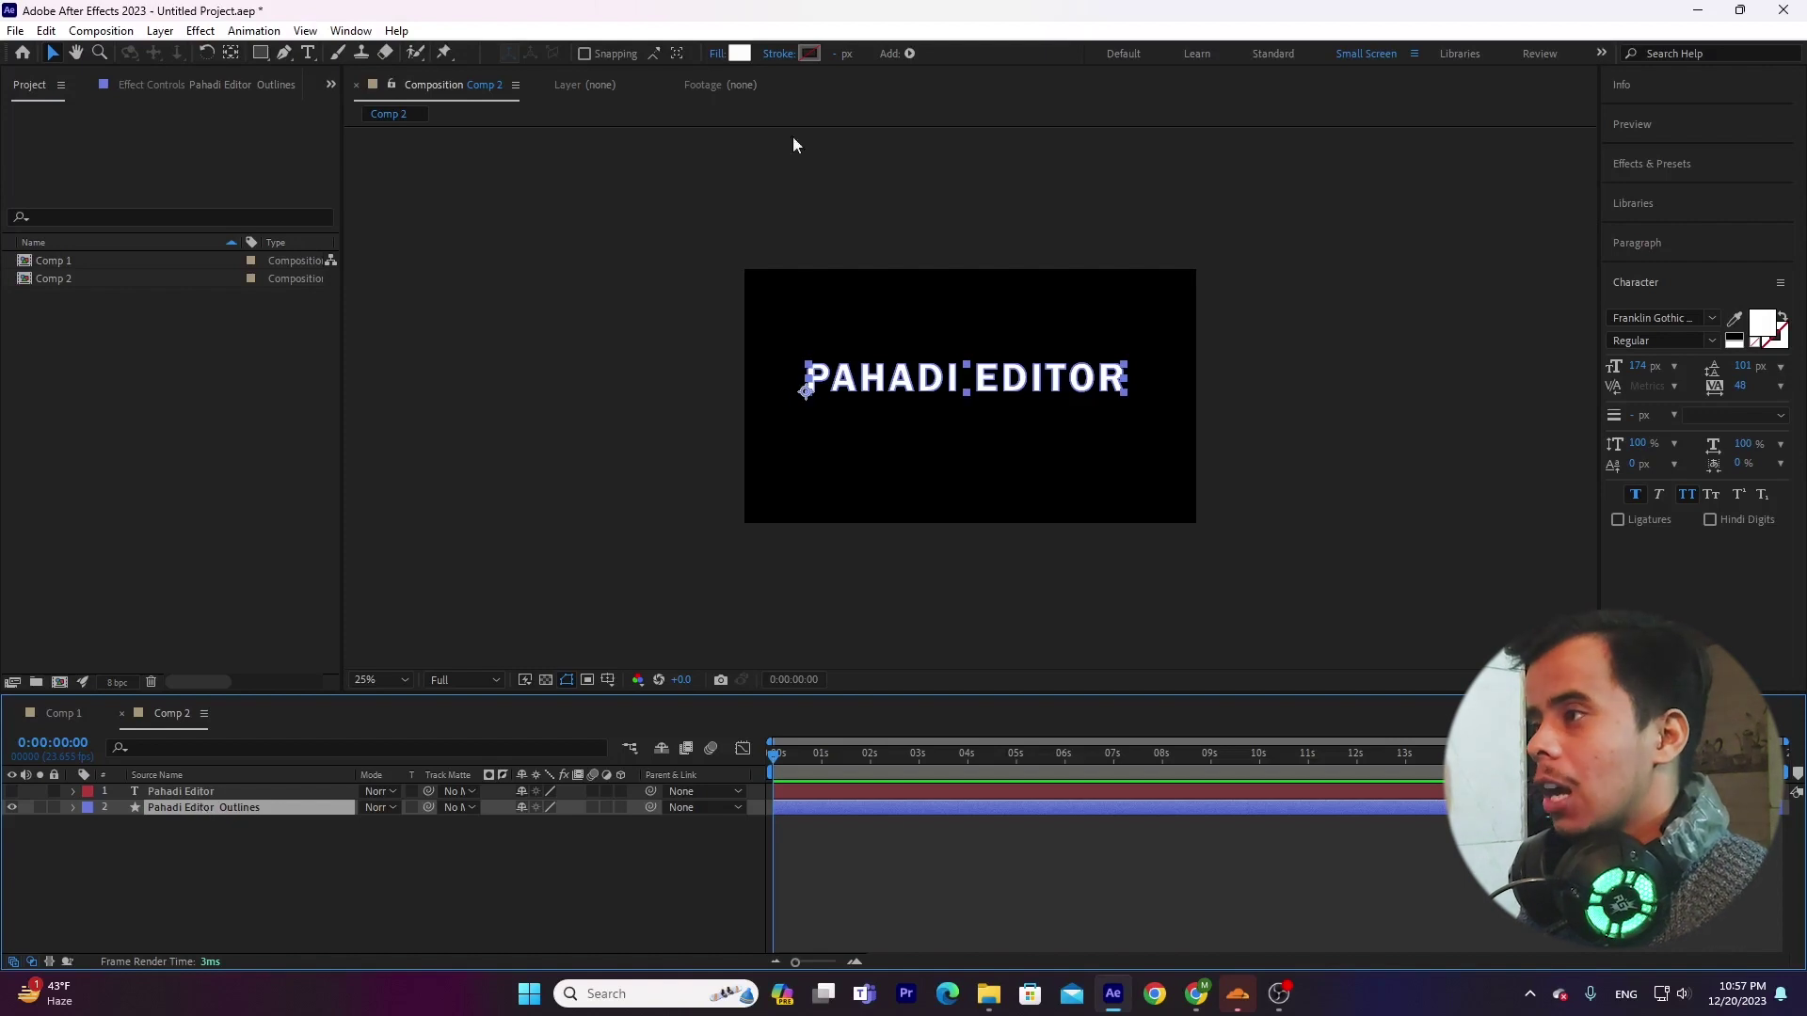
{"action": "left_click", "coordinate": [909, 53]}
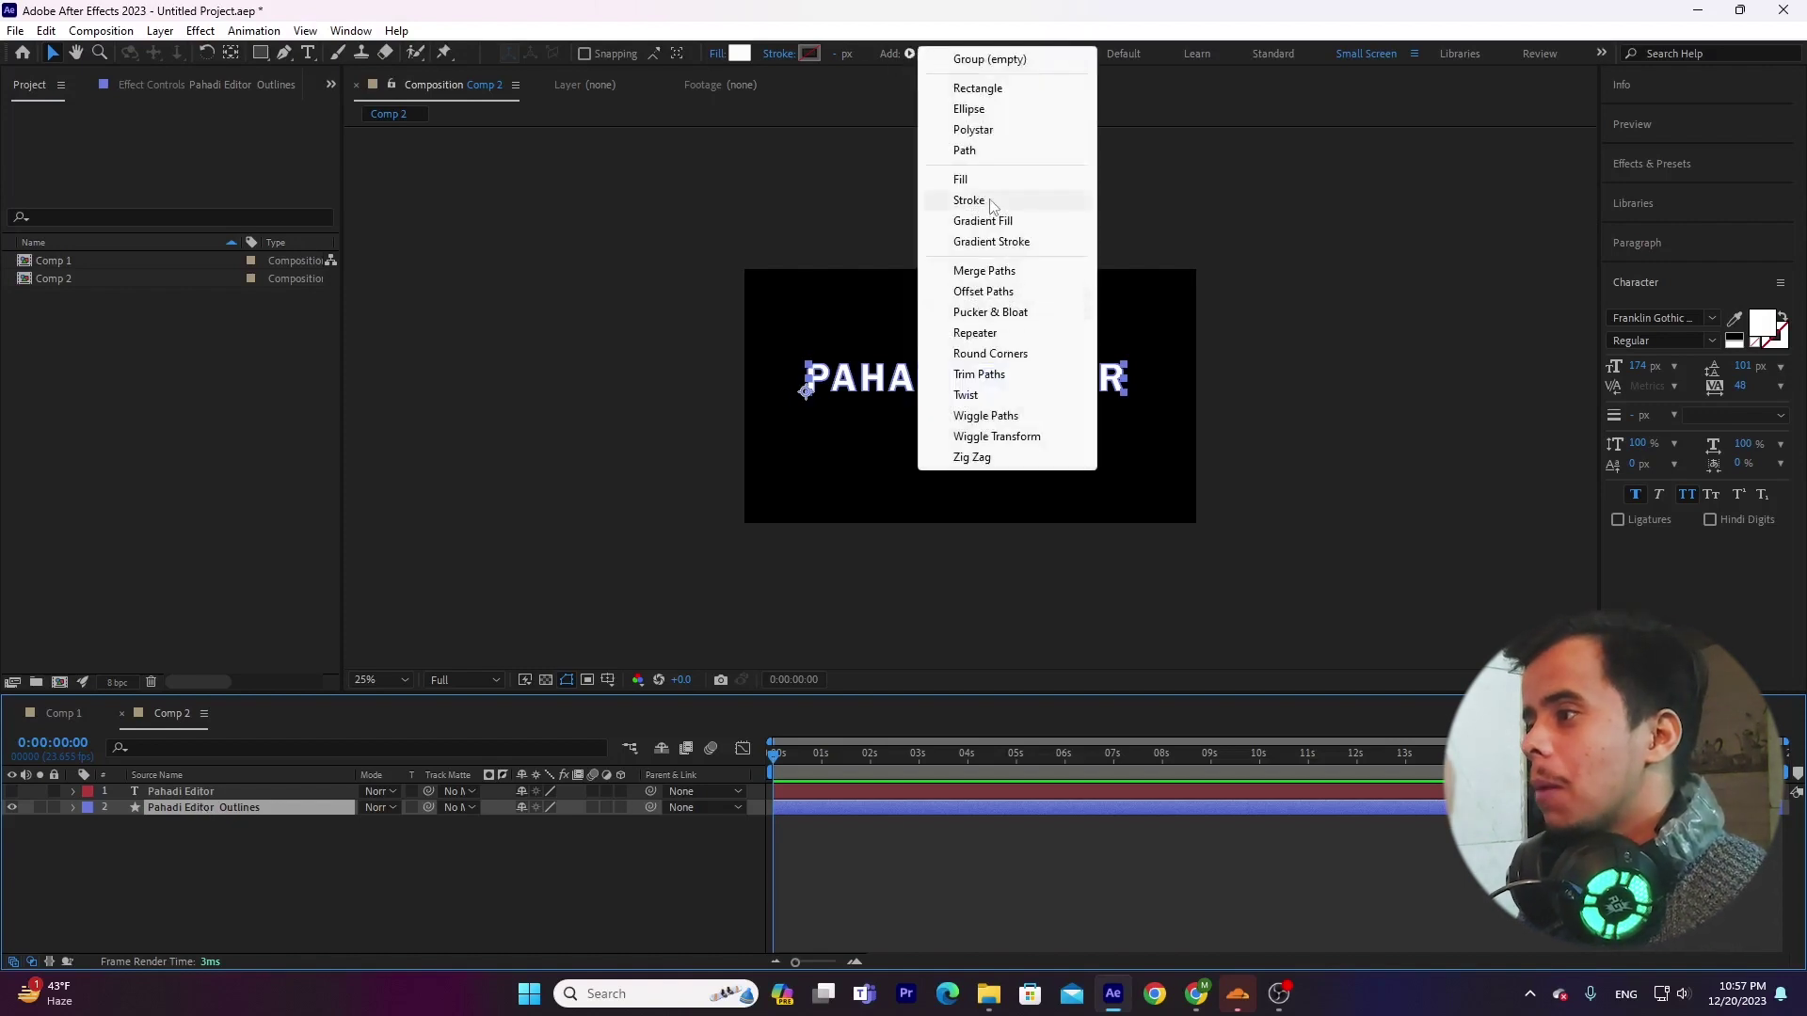
{"action": "left_click", "coordinate": [976, 333]}
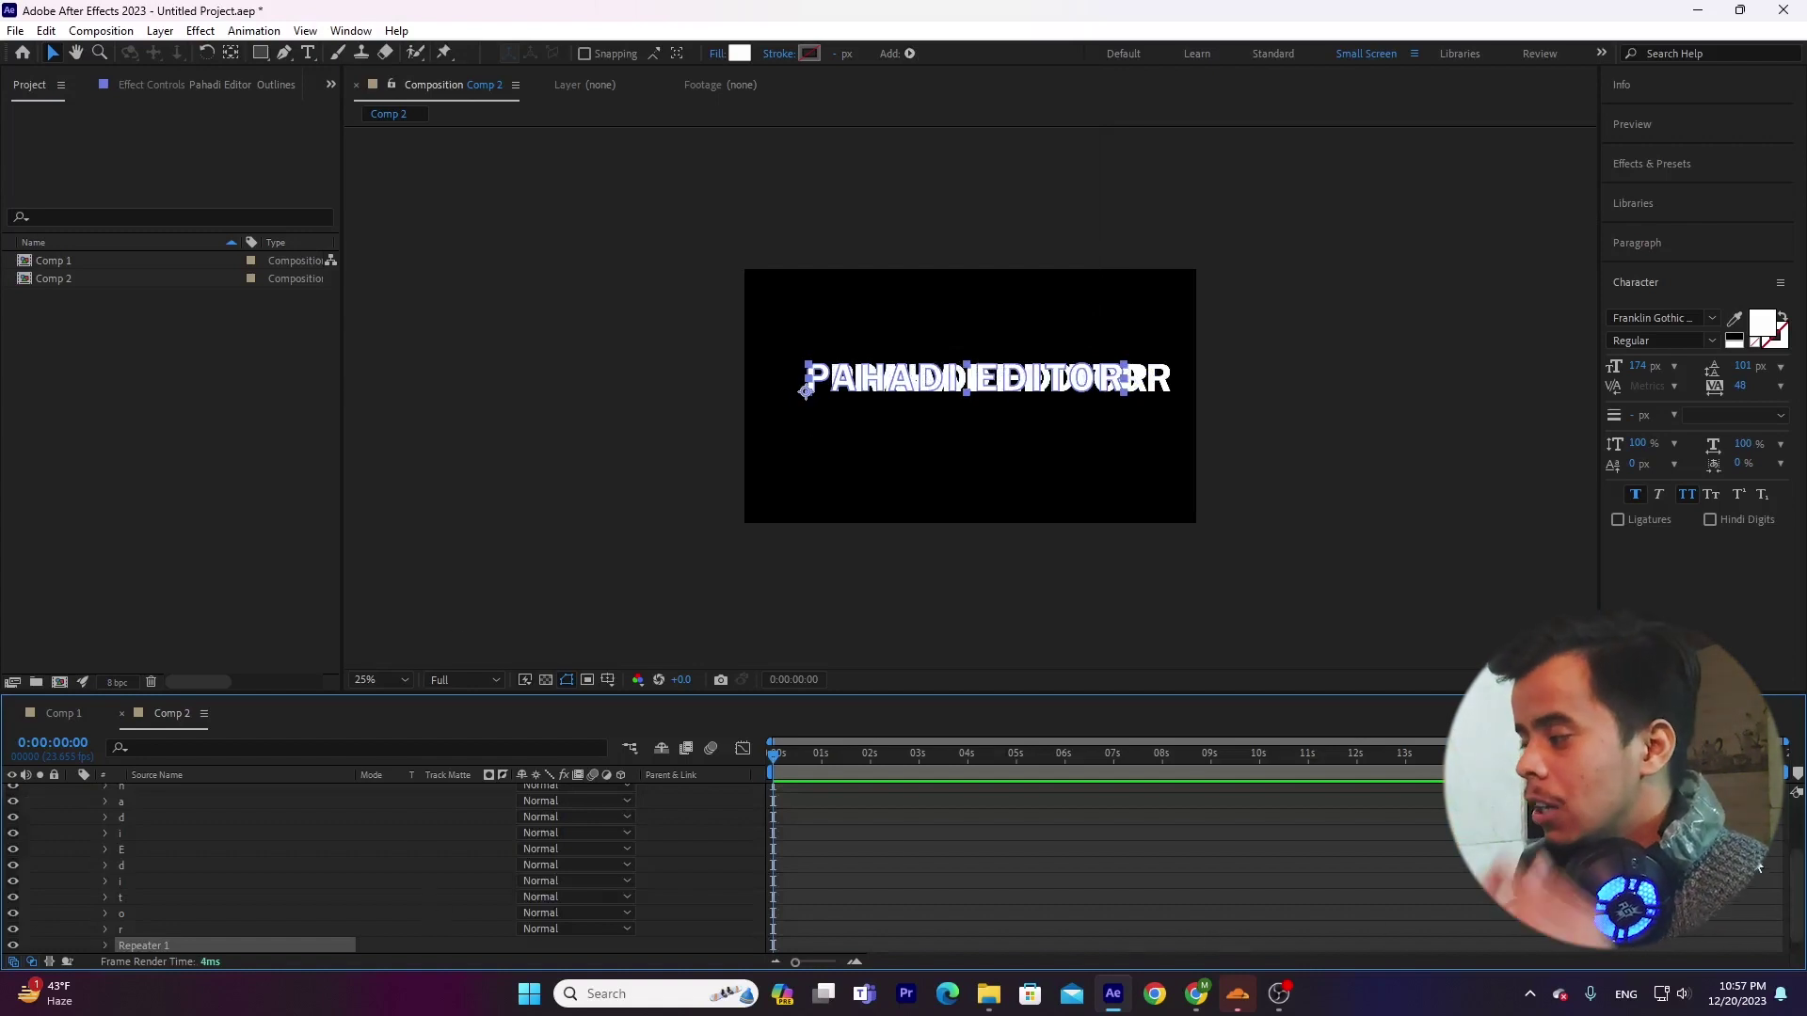
Step: Expand the Repeater's transform properties on the outlines layer and set its Position to 1, 1
{"action": "left_click_drag", "start_coordinate": [1793, 896], "coordinate": [1799, 828]}
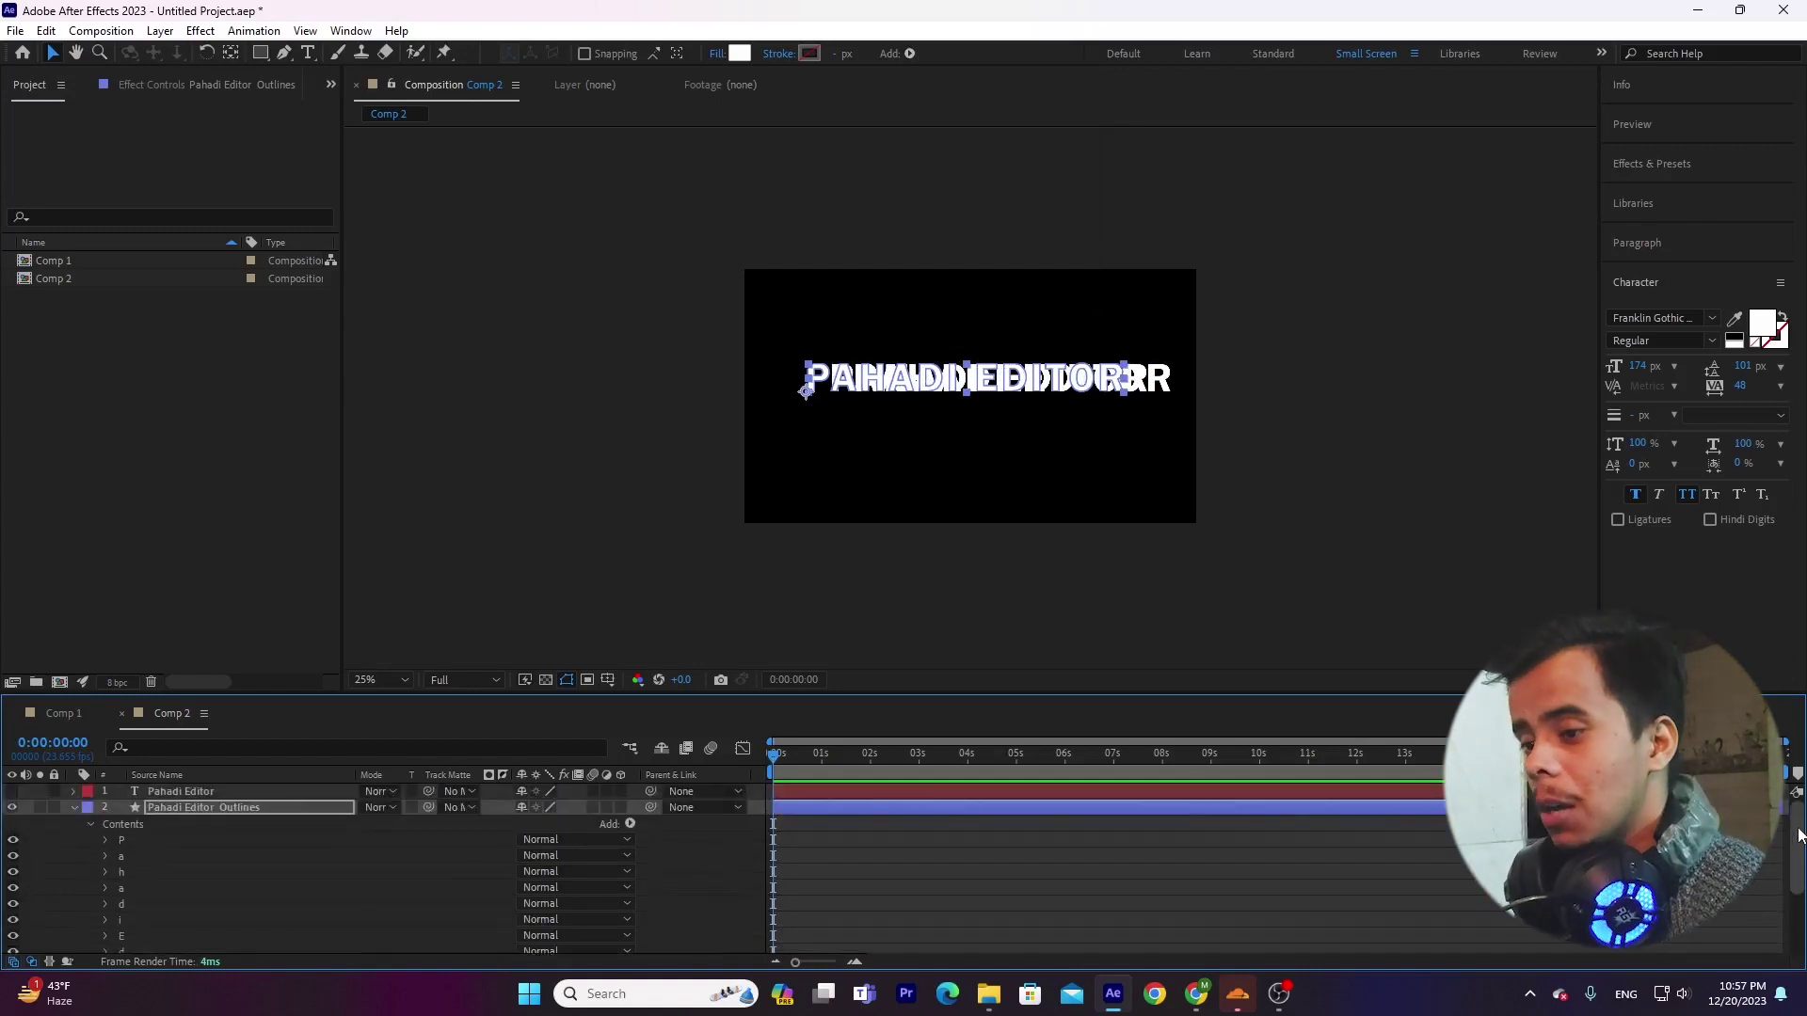
{"action": "scroll", "coordinate": [1799, 835], "scroll_direction": "down", "scroll_amount": 3}
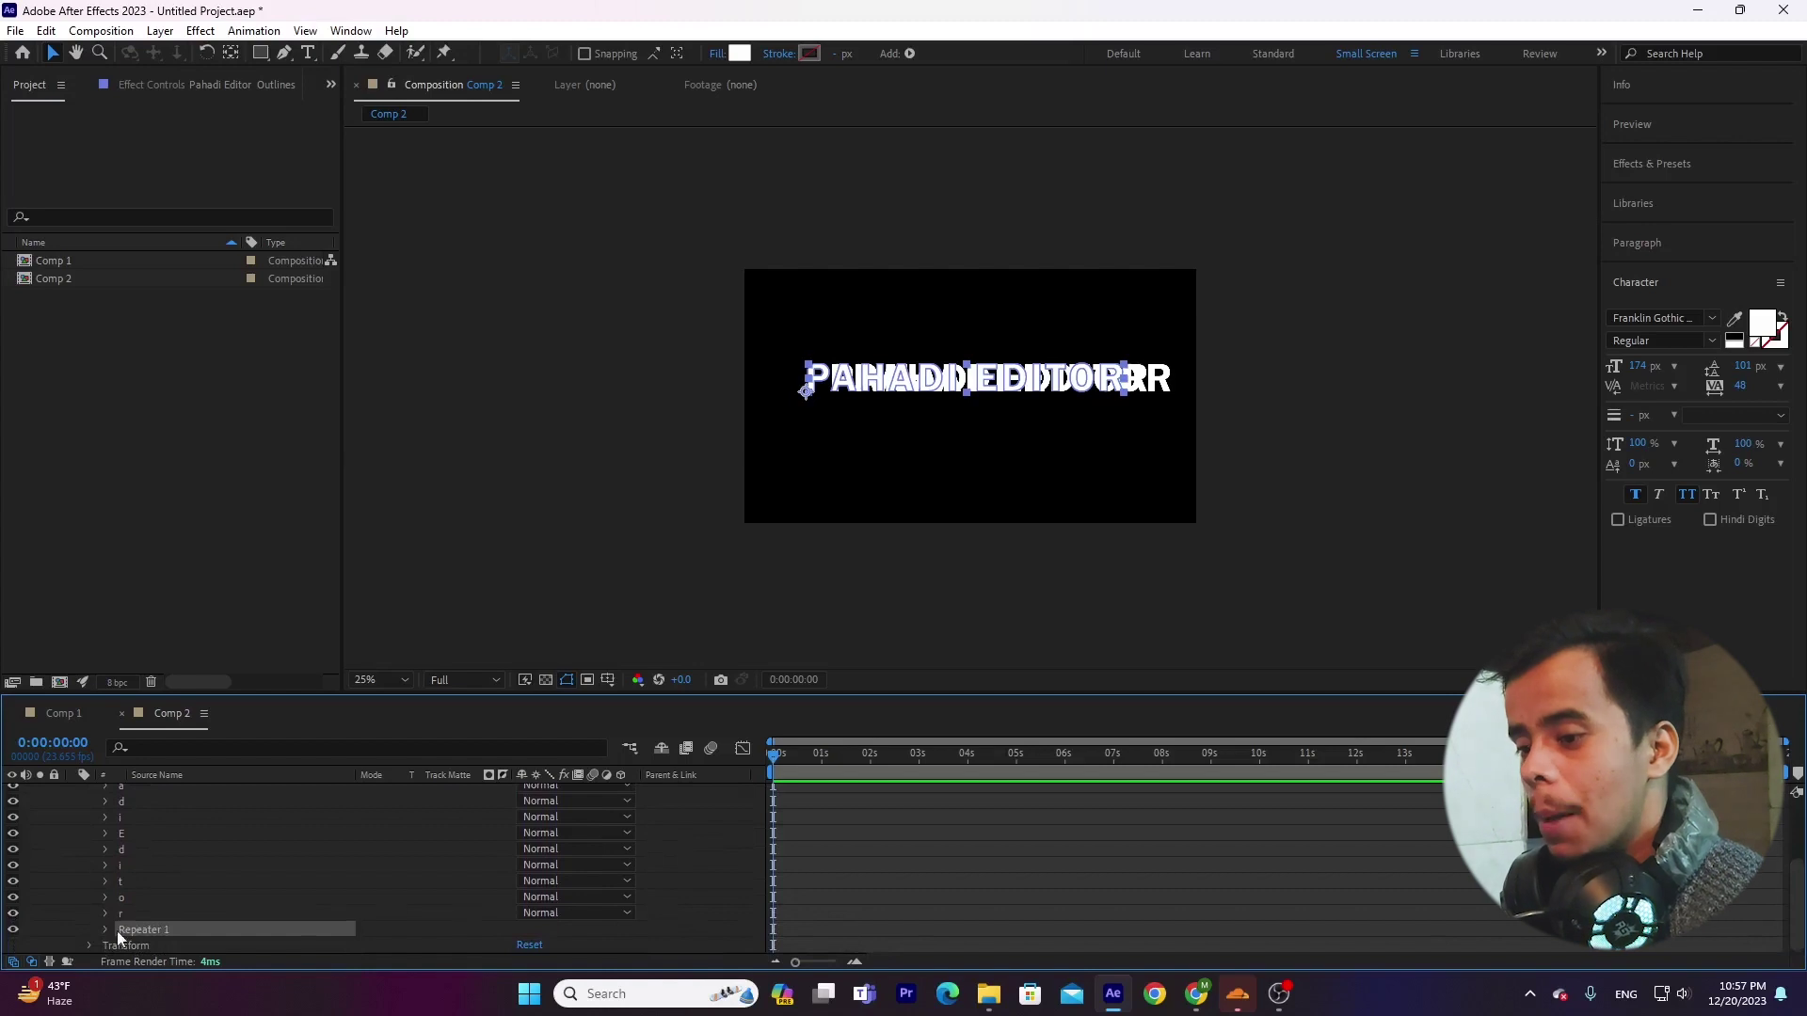
{"action": "left_click", "coordinate": [106, 930]}
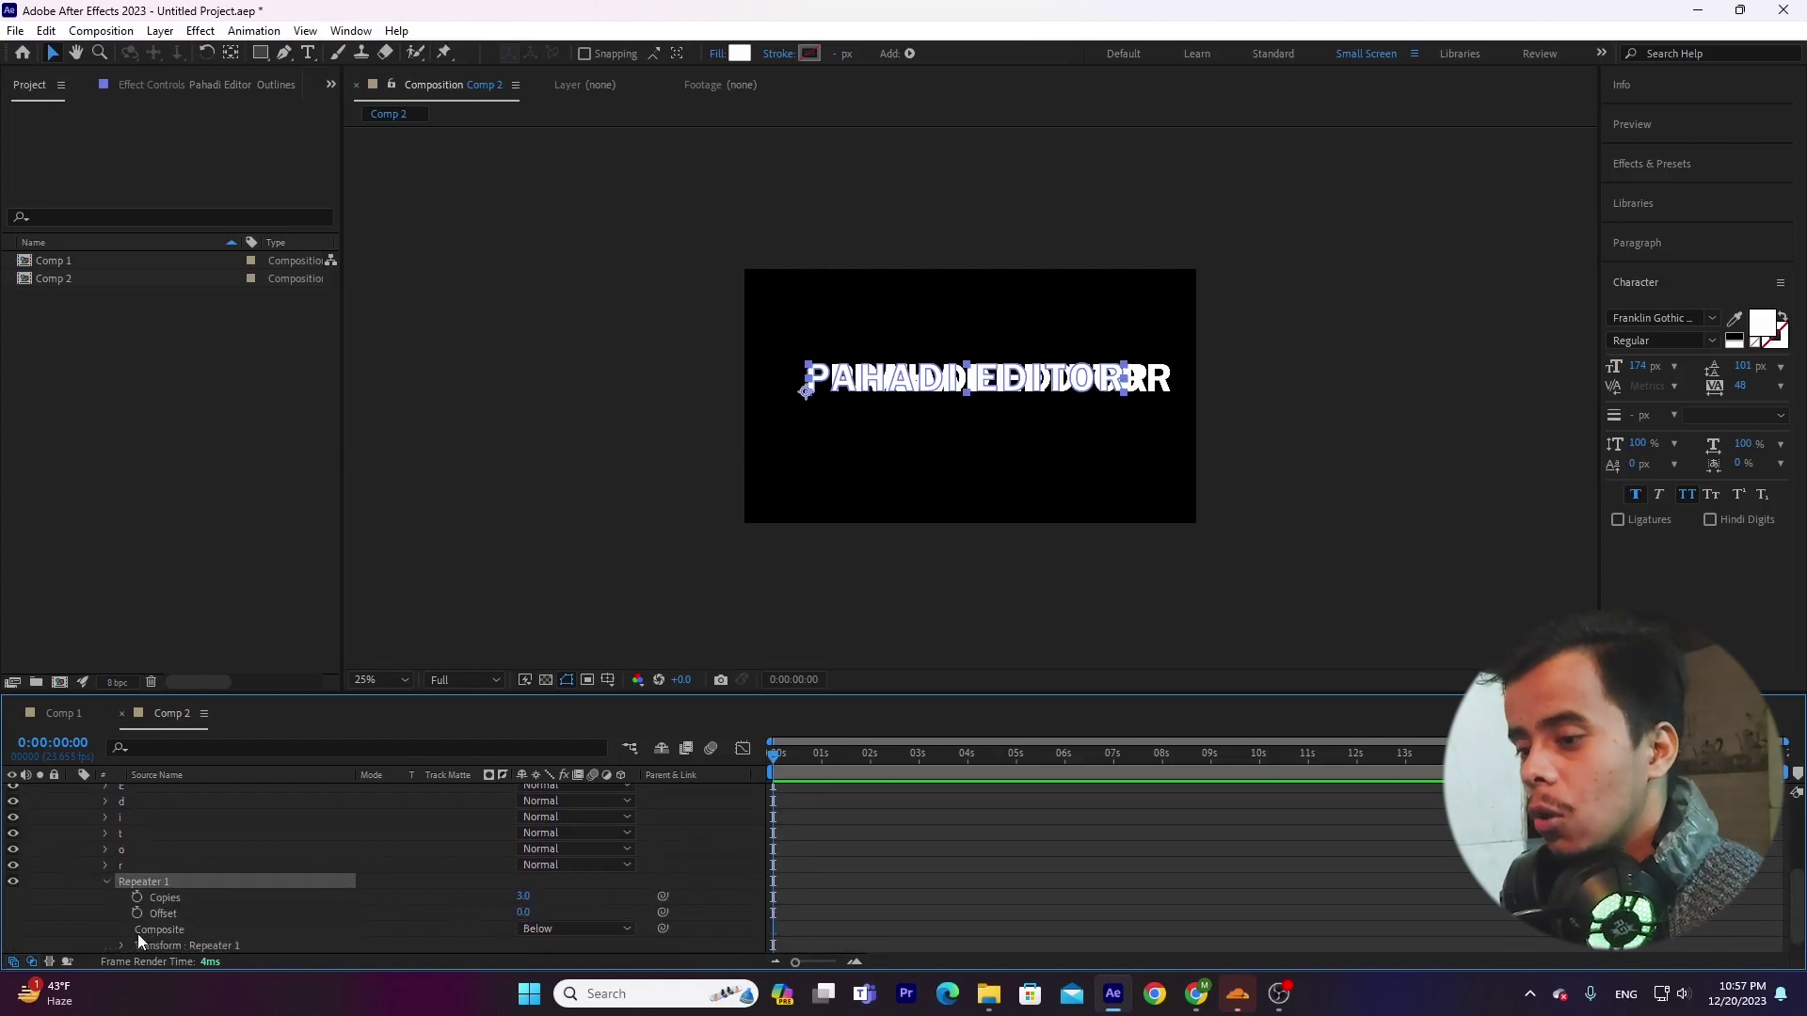
{"action": "left_click", "coordinate": [124, 943]}
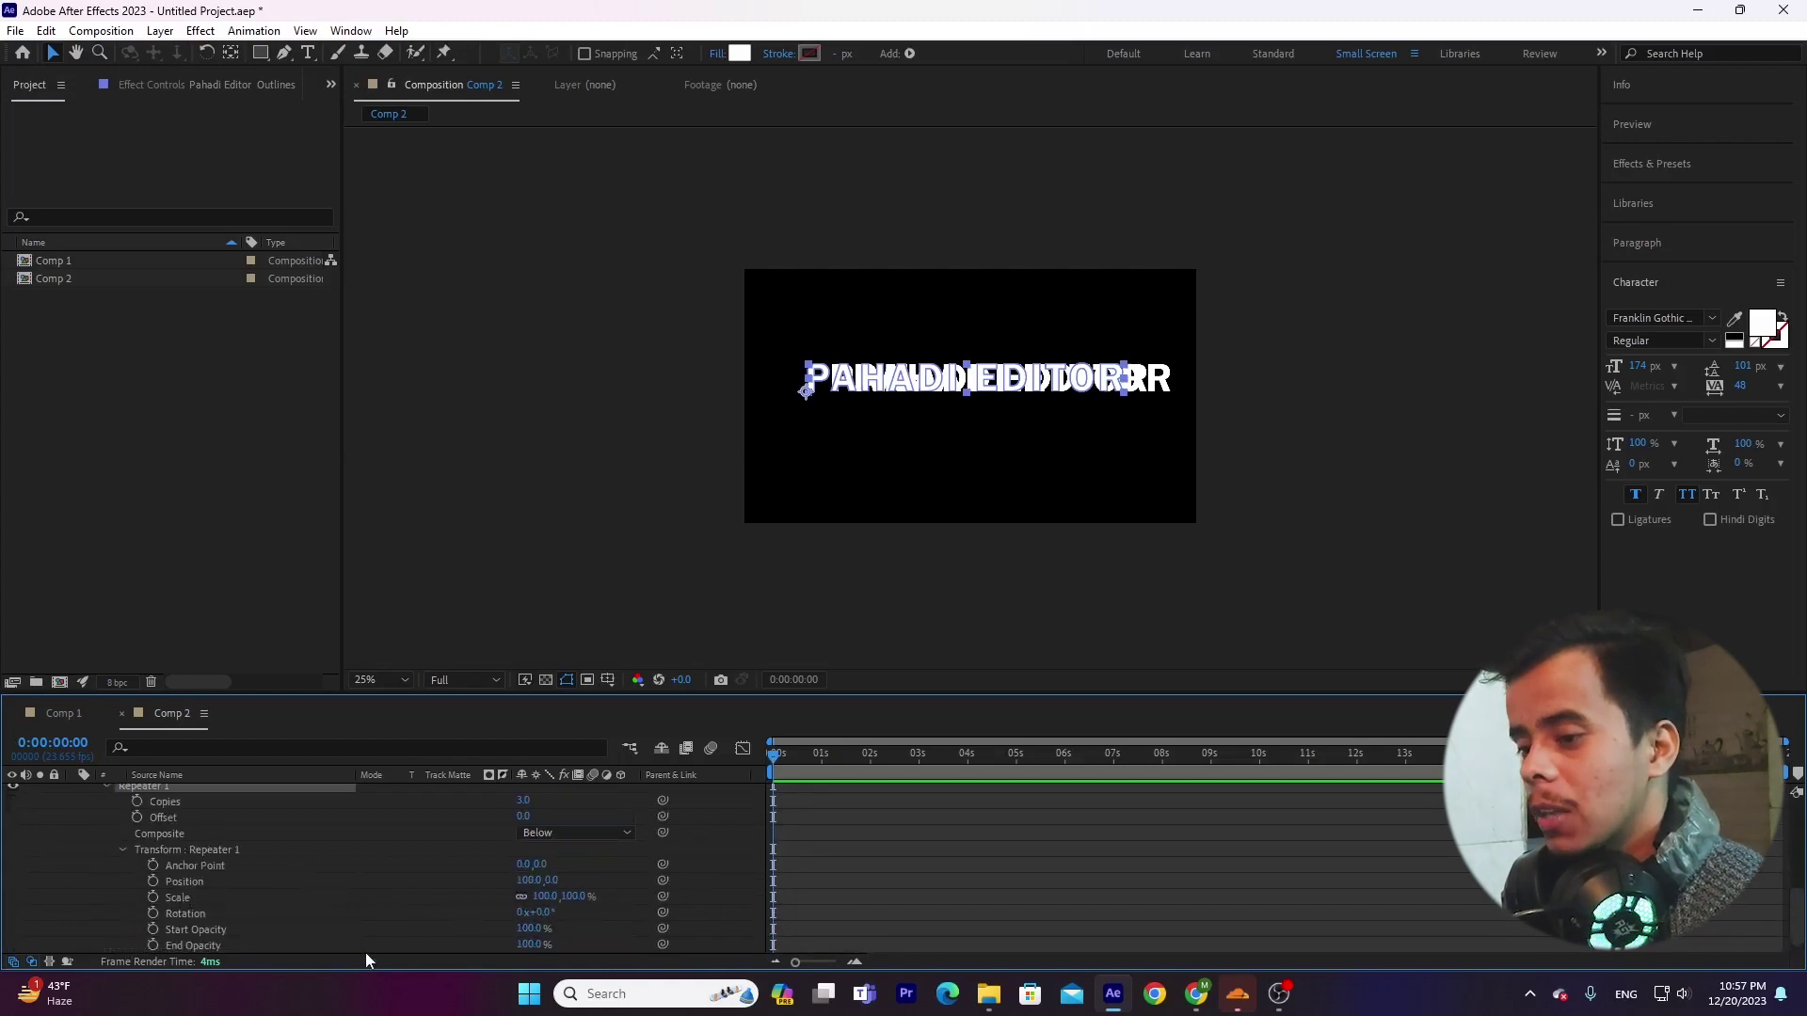
{"action": "left_click", "coordinate": [218, 881]}
{"action": "left_click", "coordinate": [527, 881]}
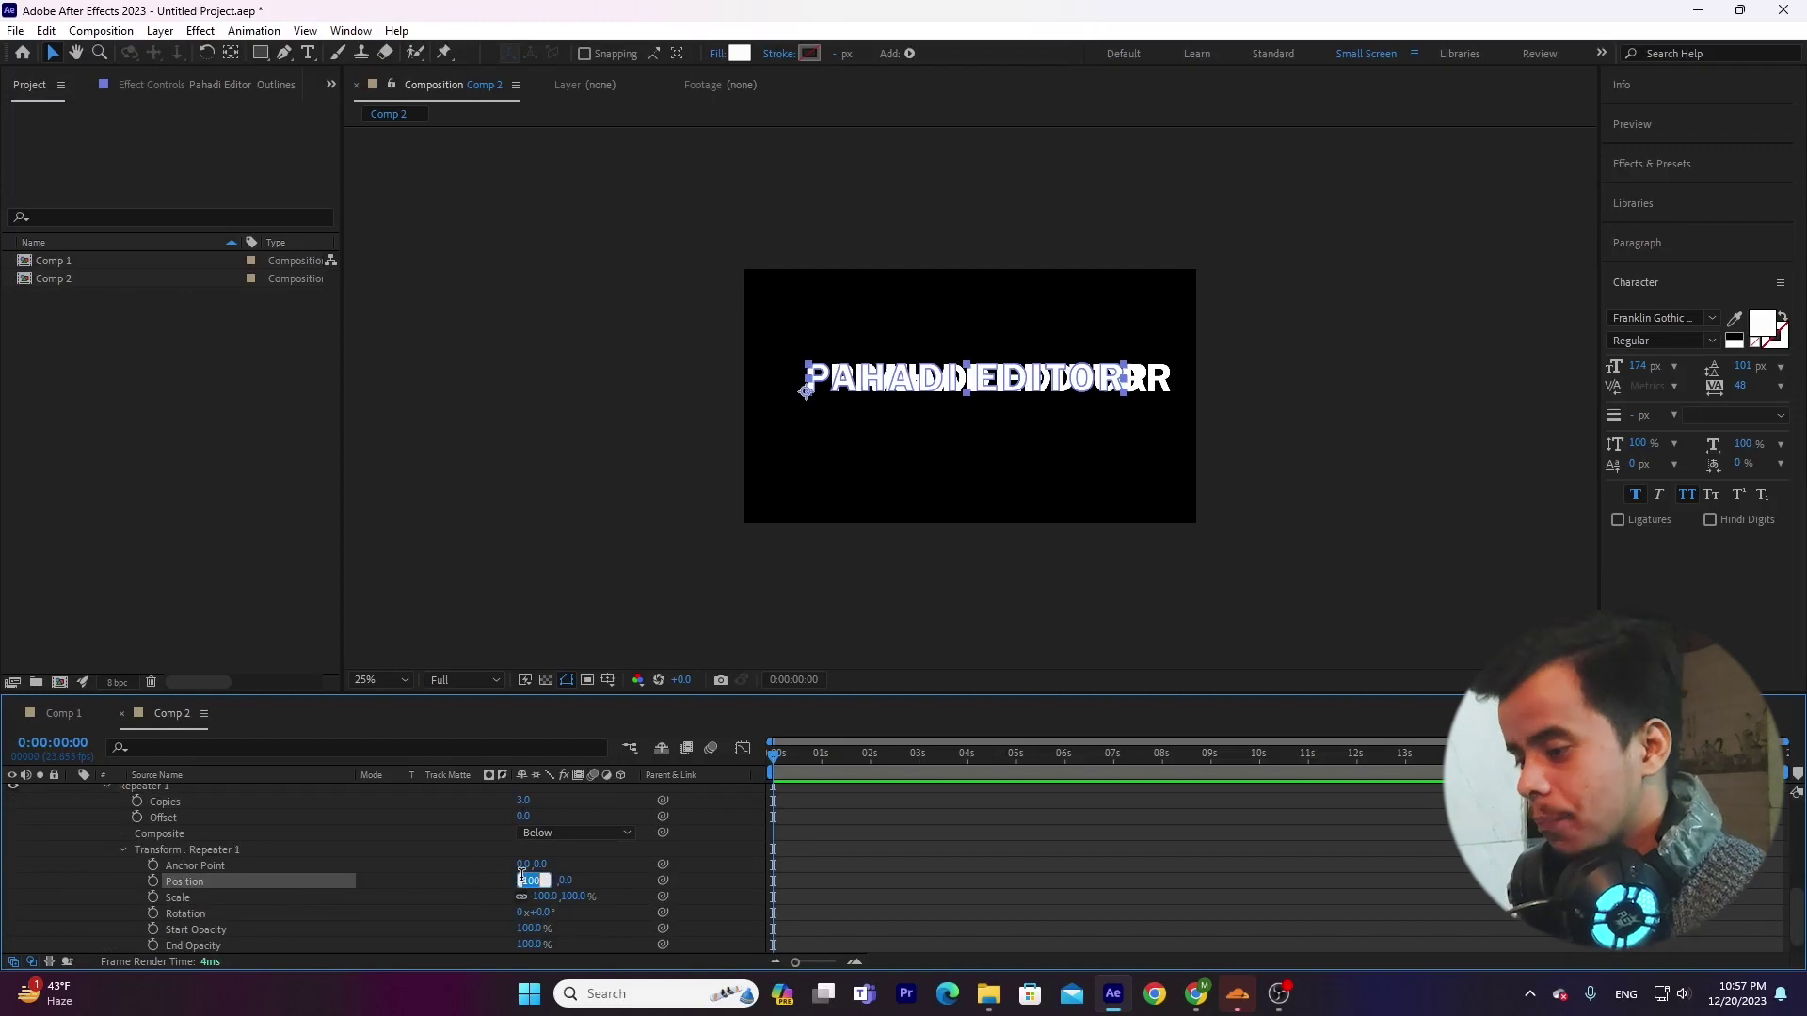
{"action": "type", "text": "1"}
{"action": "key", "text": "Tab"}
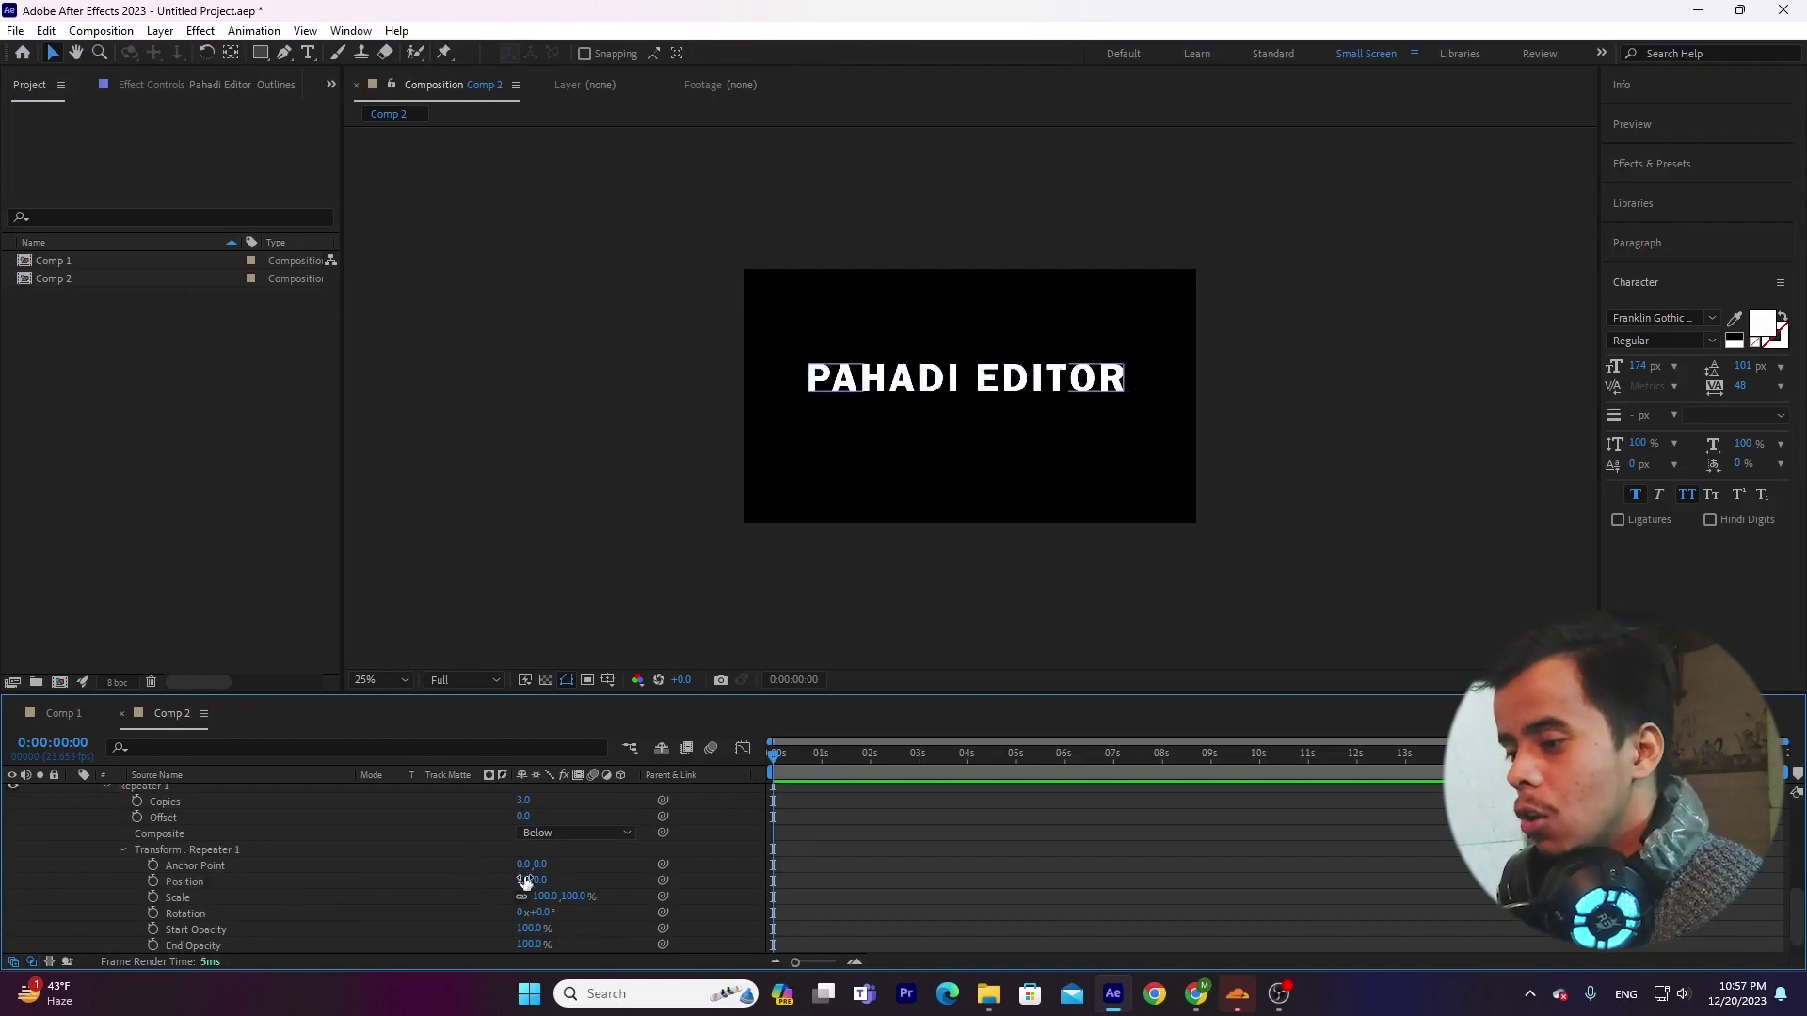
{"action": "type", "text": "1"}
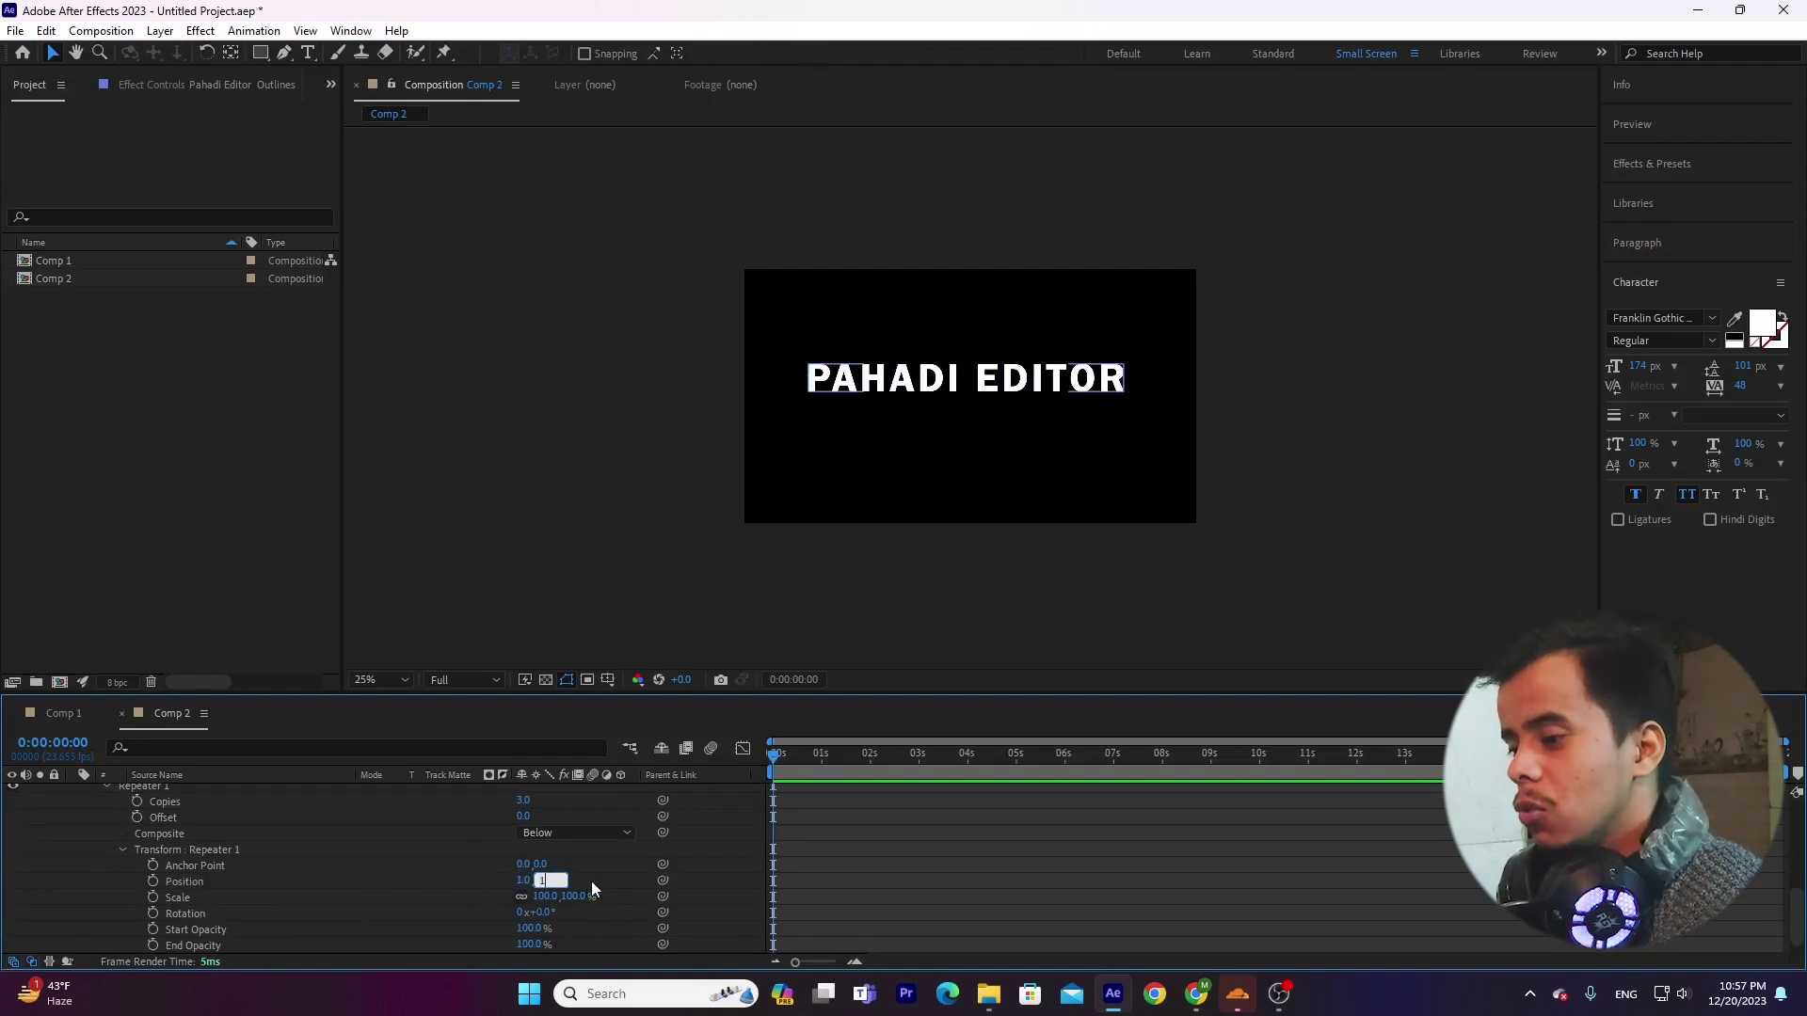
{"action": "key", "text": "Return"}
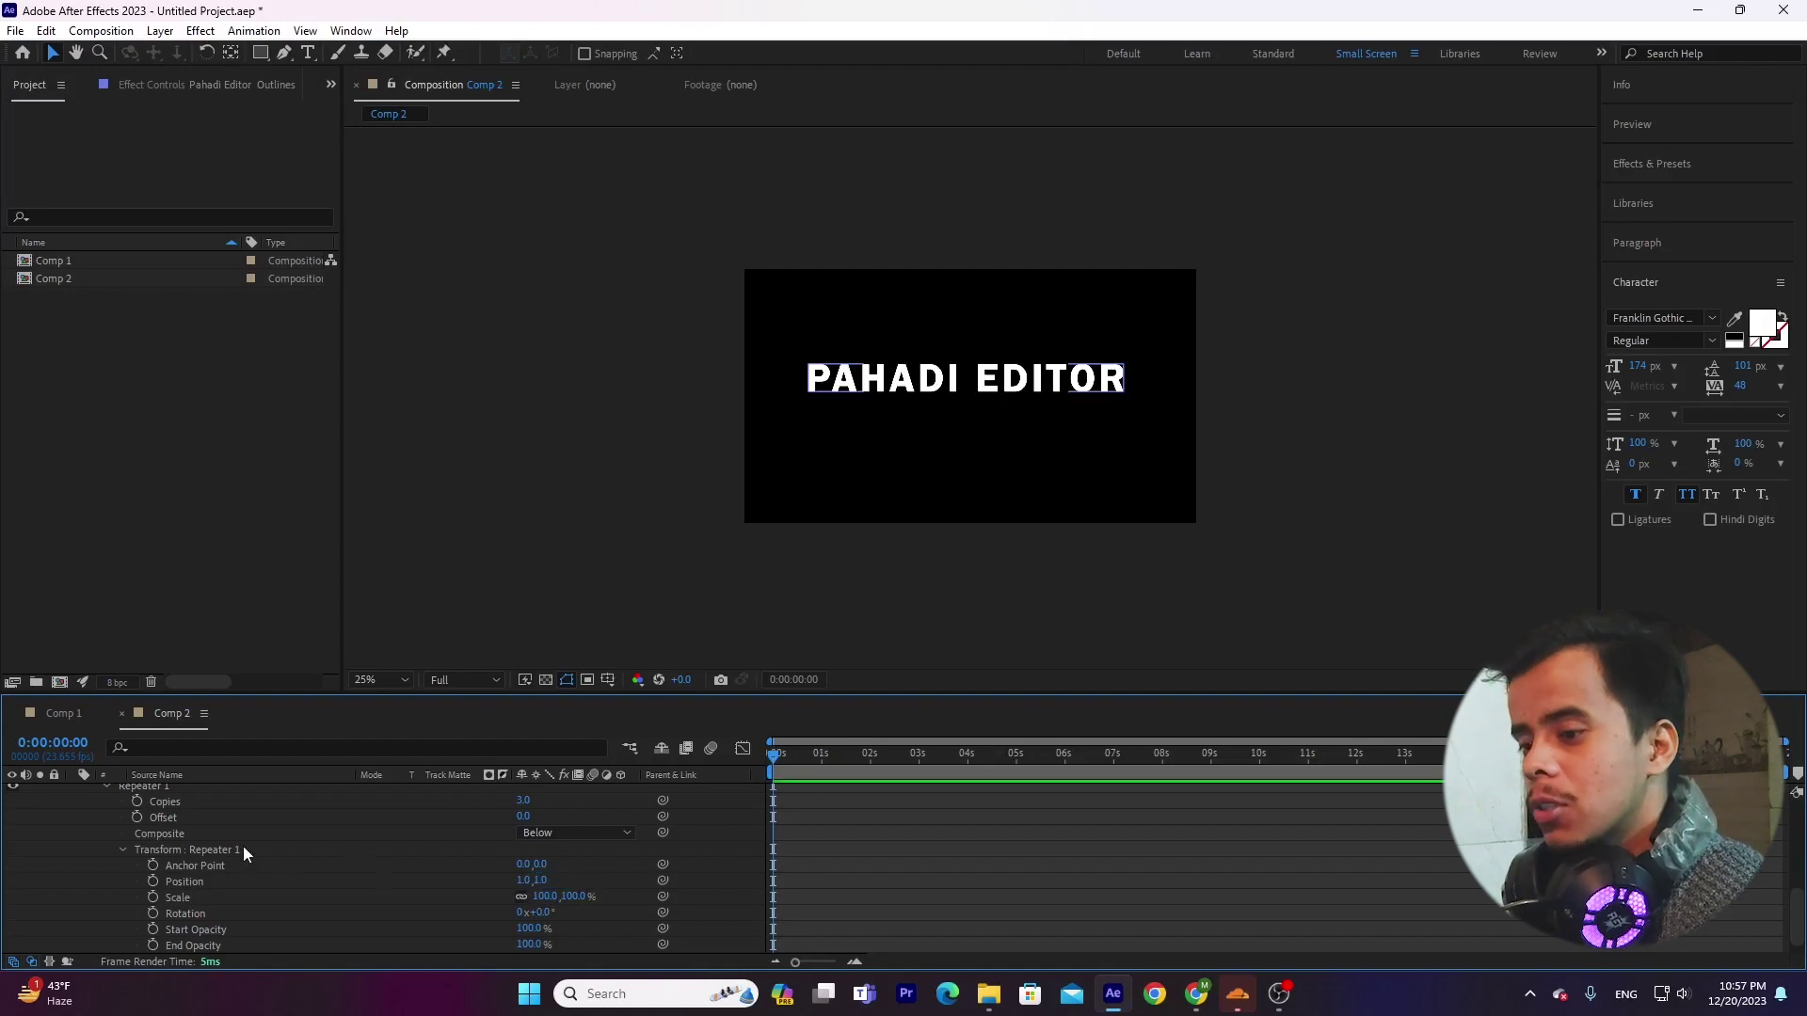
Step: Keyframe the Repeater's Offset on the outlines layer from 0 at the composition's start to 18 at 0:00:00:12
{"action": "left_click", "coordinate": [236, 813]}
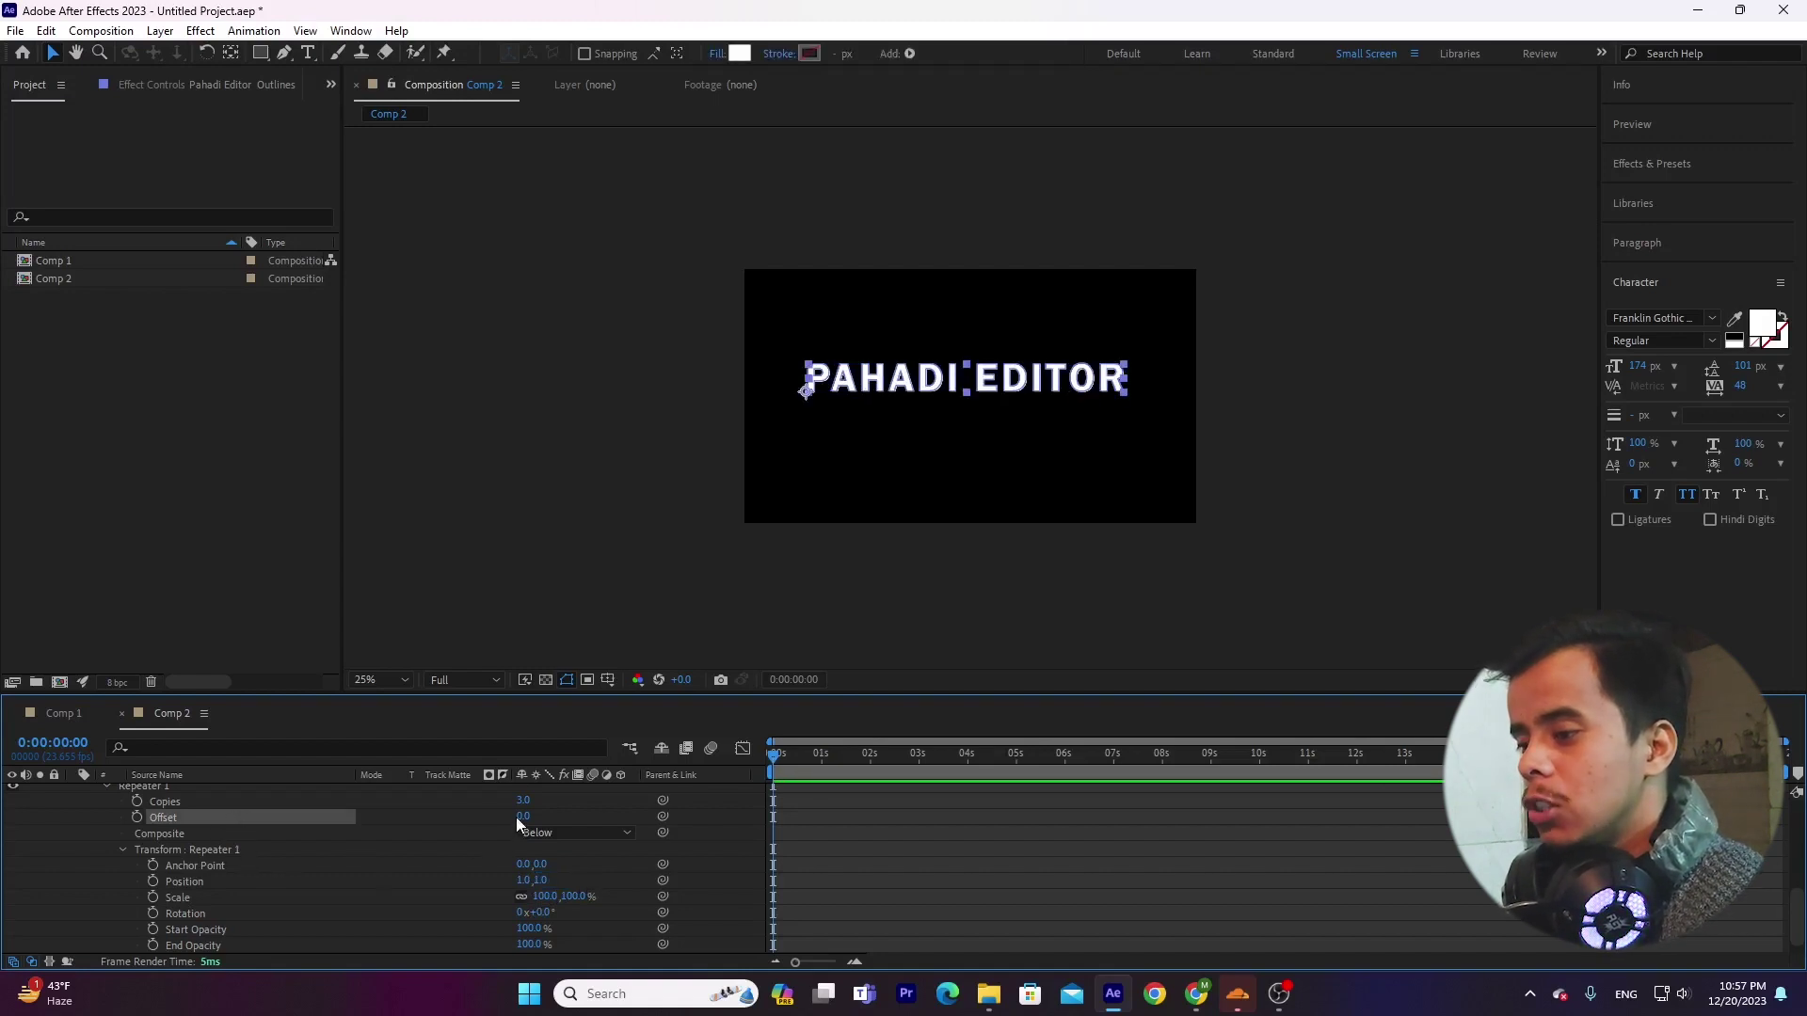
{"action": "left_click", "coordinate": [465, 816]}
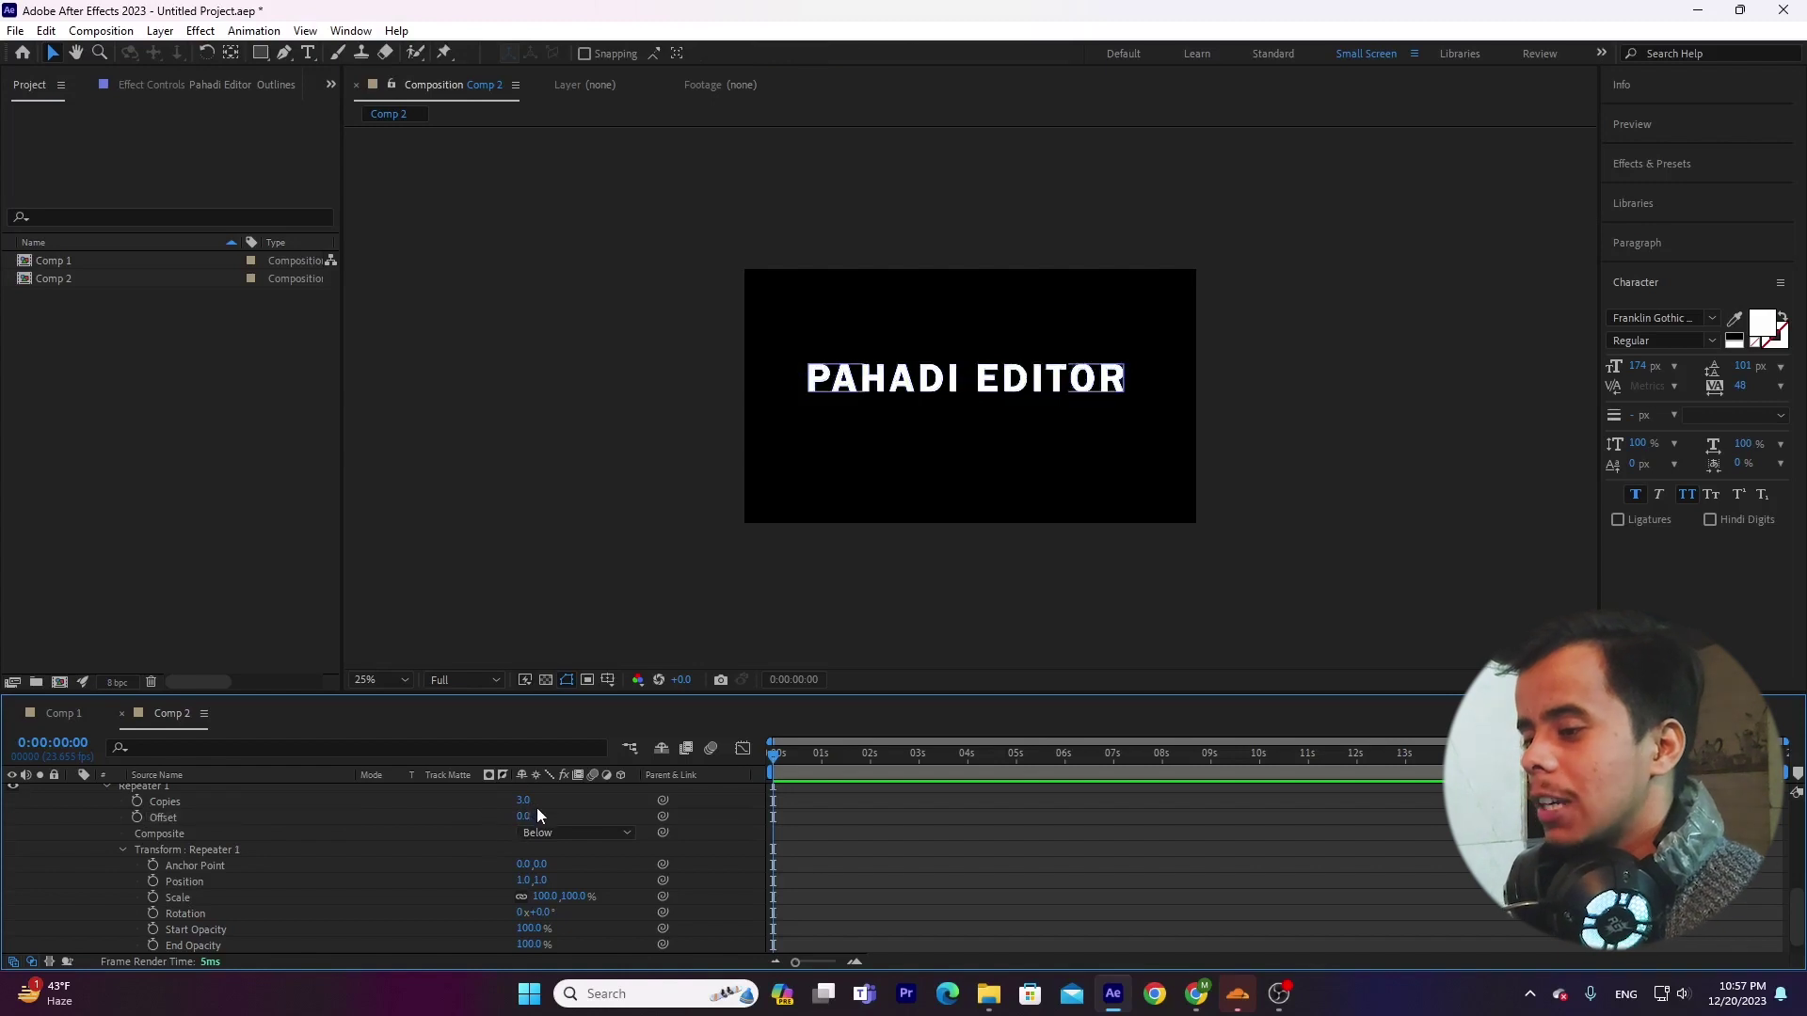
{"action": "left_click", "coordinate": [137, 816]}
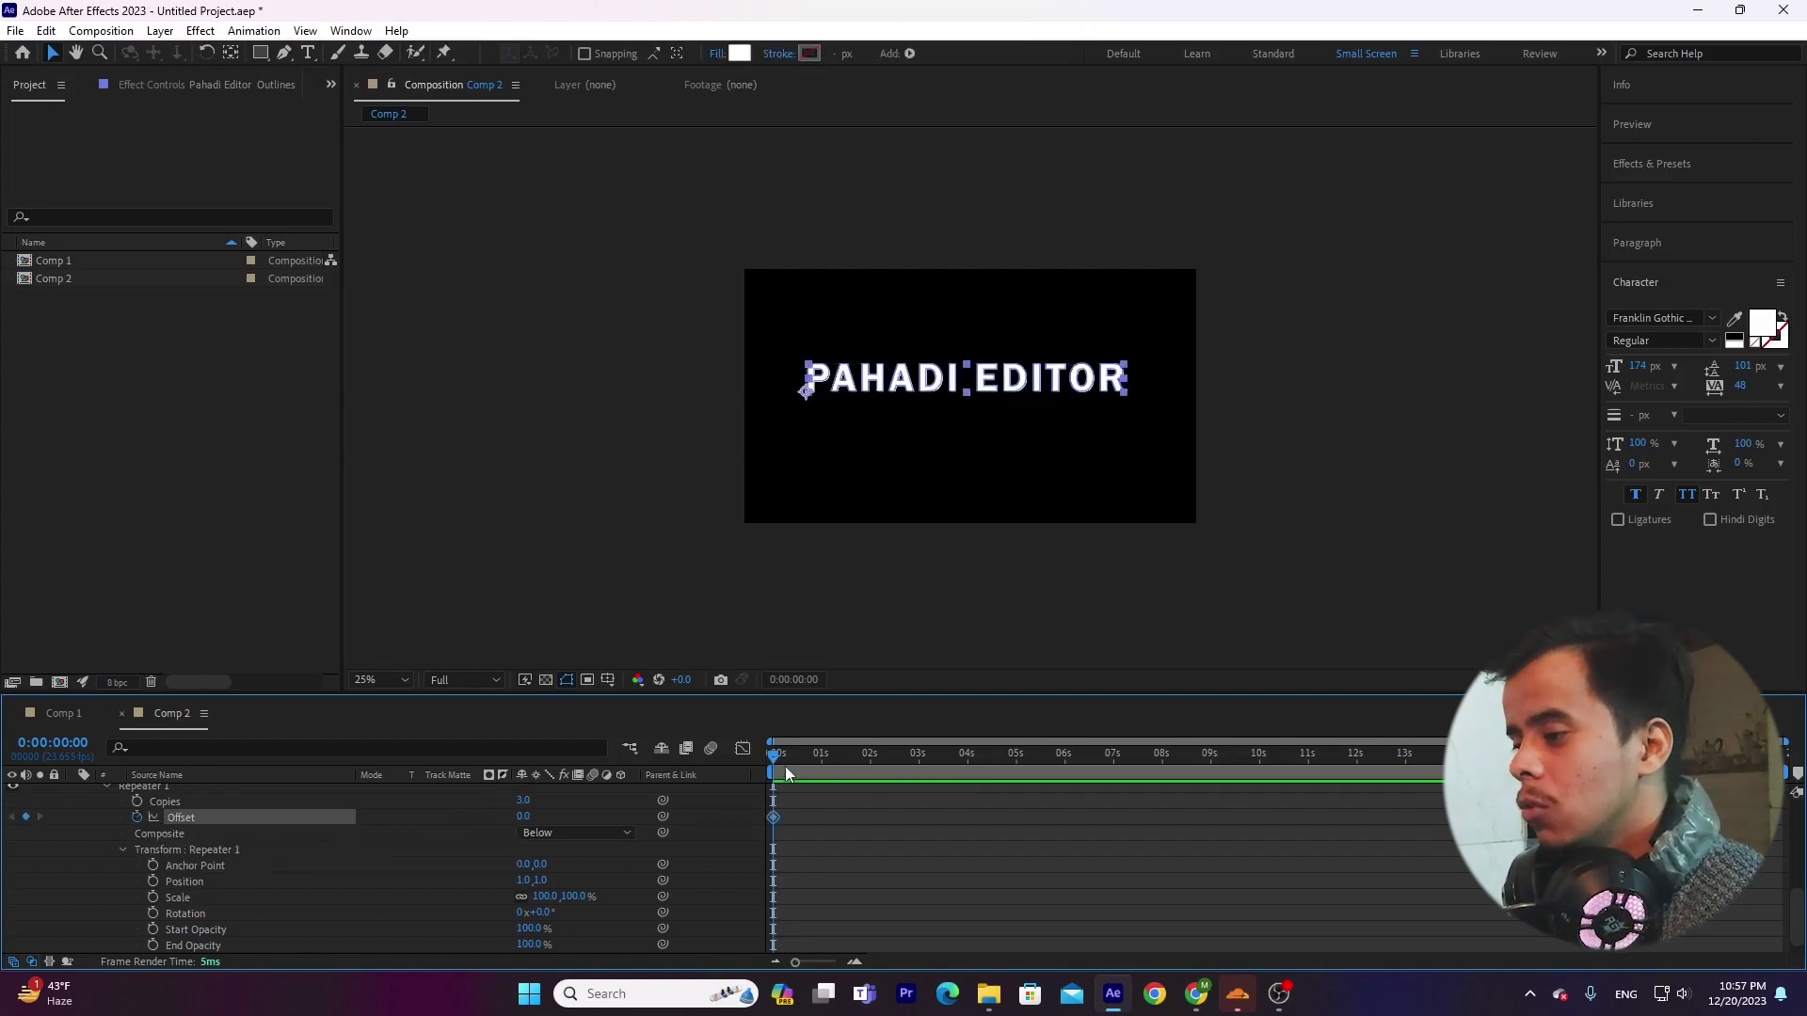
{"action": "left_click_drag", "start_coordinate": [787, 774], "coordinate": [797, 763]}
{"action": "left_click_drag", "start_coordinate": [522, 815], "coordinate": [556, 813]}
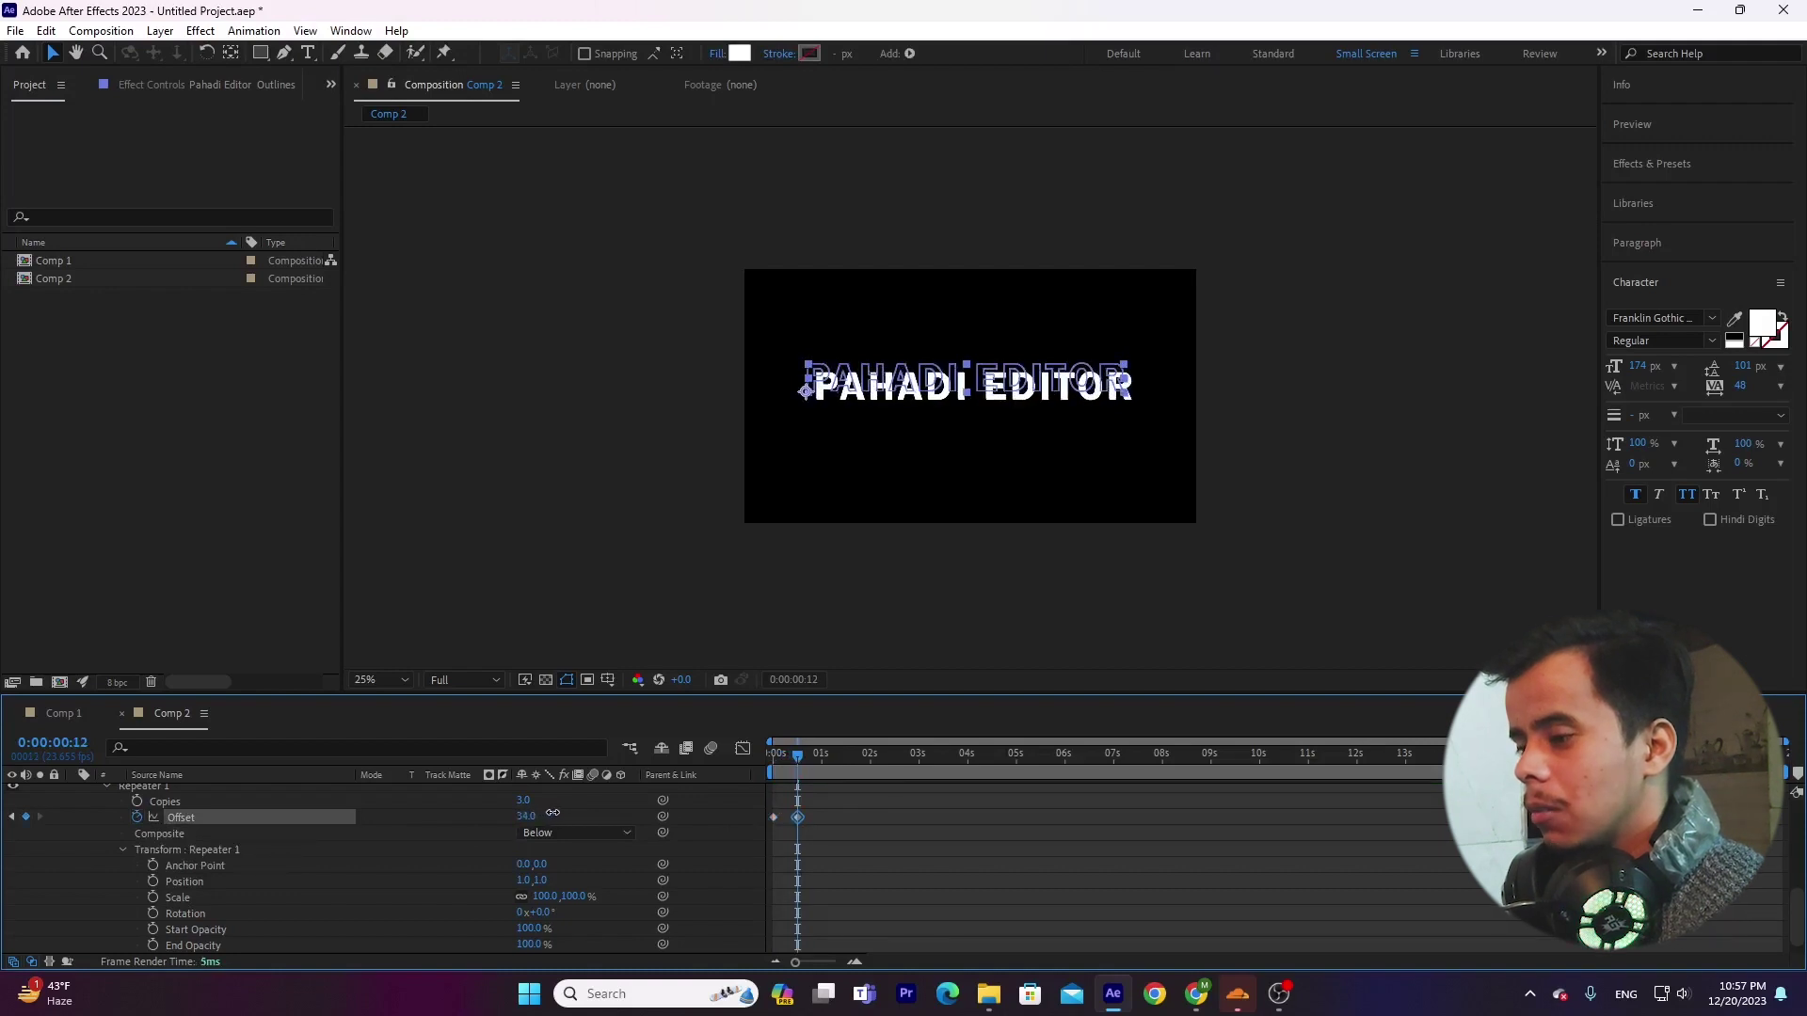
{"action": "left_click", "coordinate": [528, 815]}
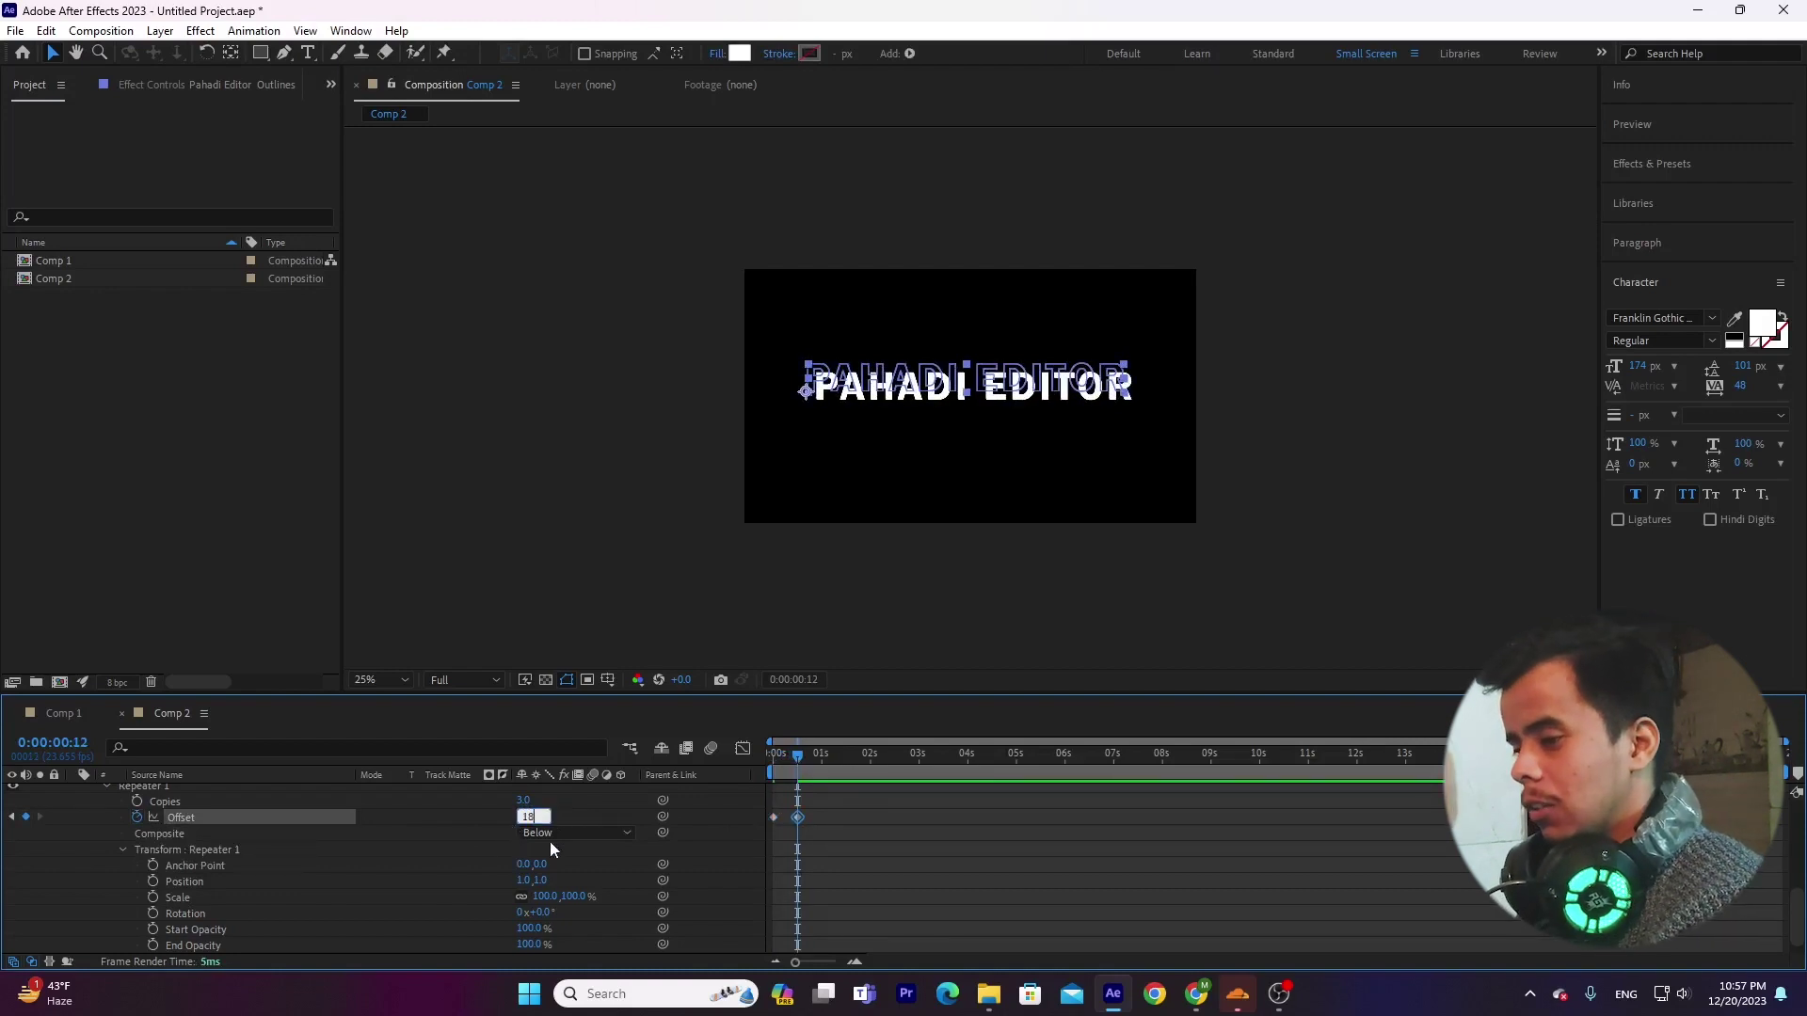
{"action": "type", "text": "18"}
{"action": "key", "text": "Return"}
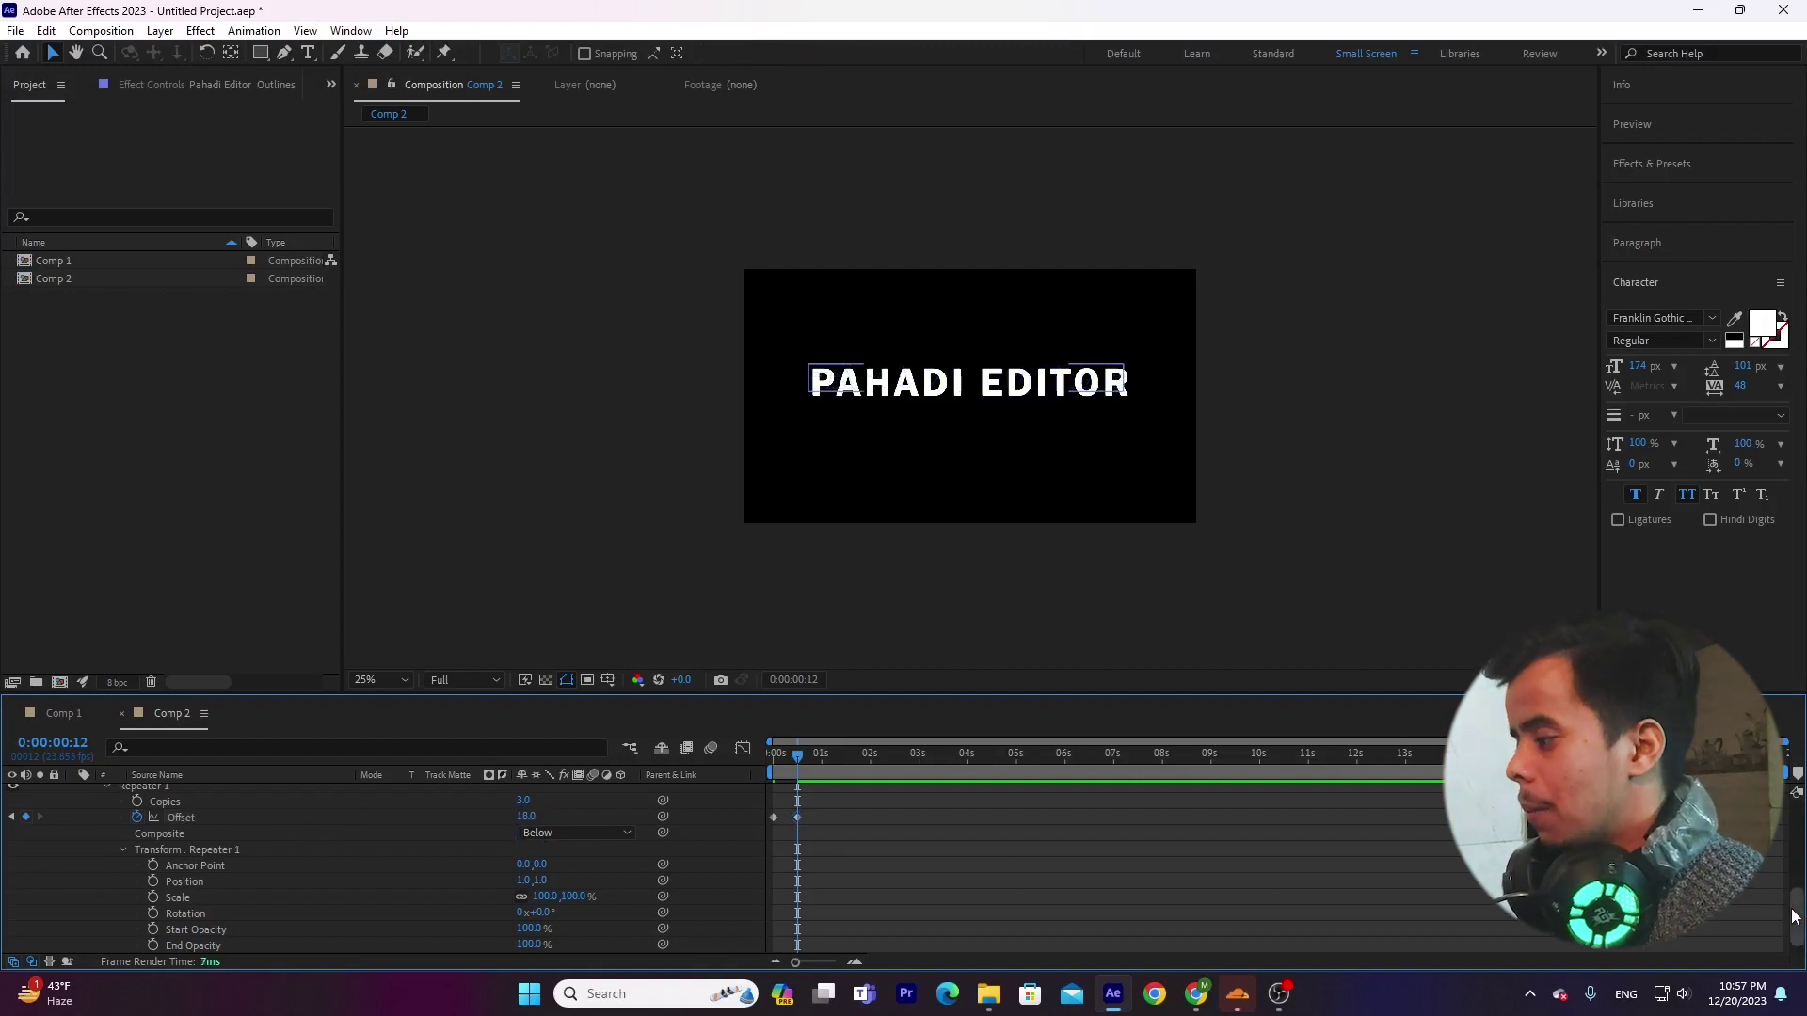
Step: Turn the visibility of the Pahadi Editor text layer back on
{"action": "left_click_drag", "start_coordinate": [1797, 908], "coordinate": [1797, 790]}
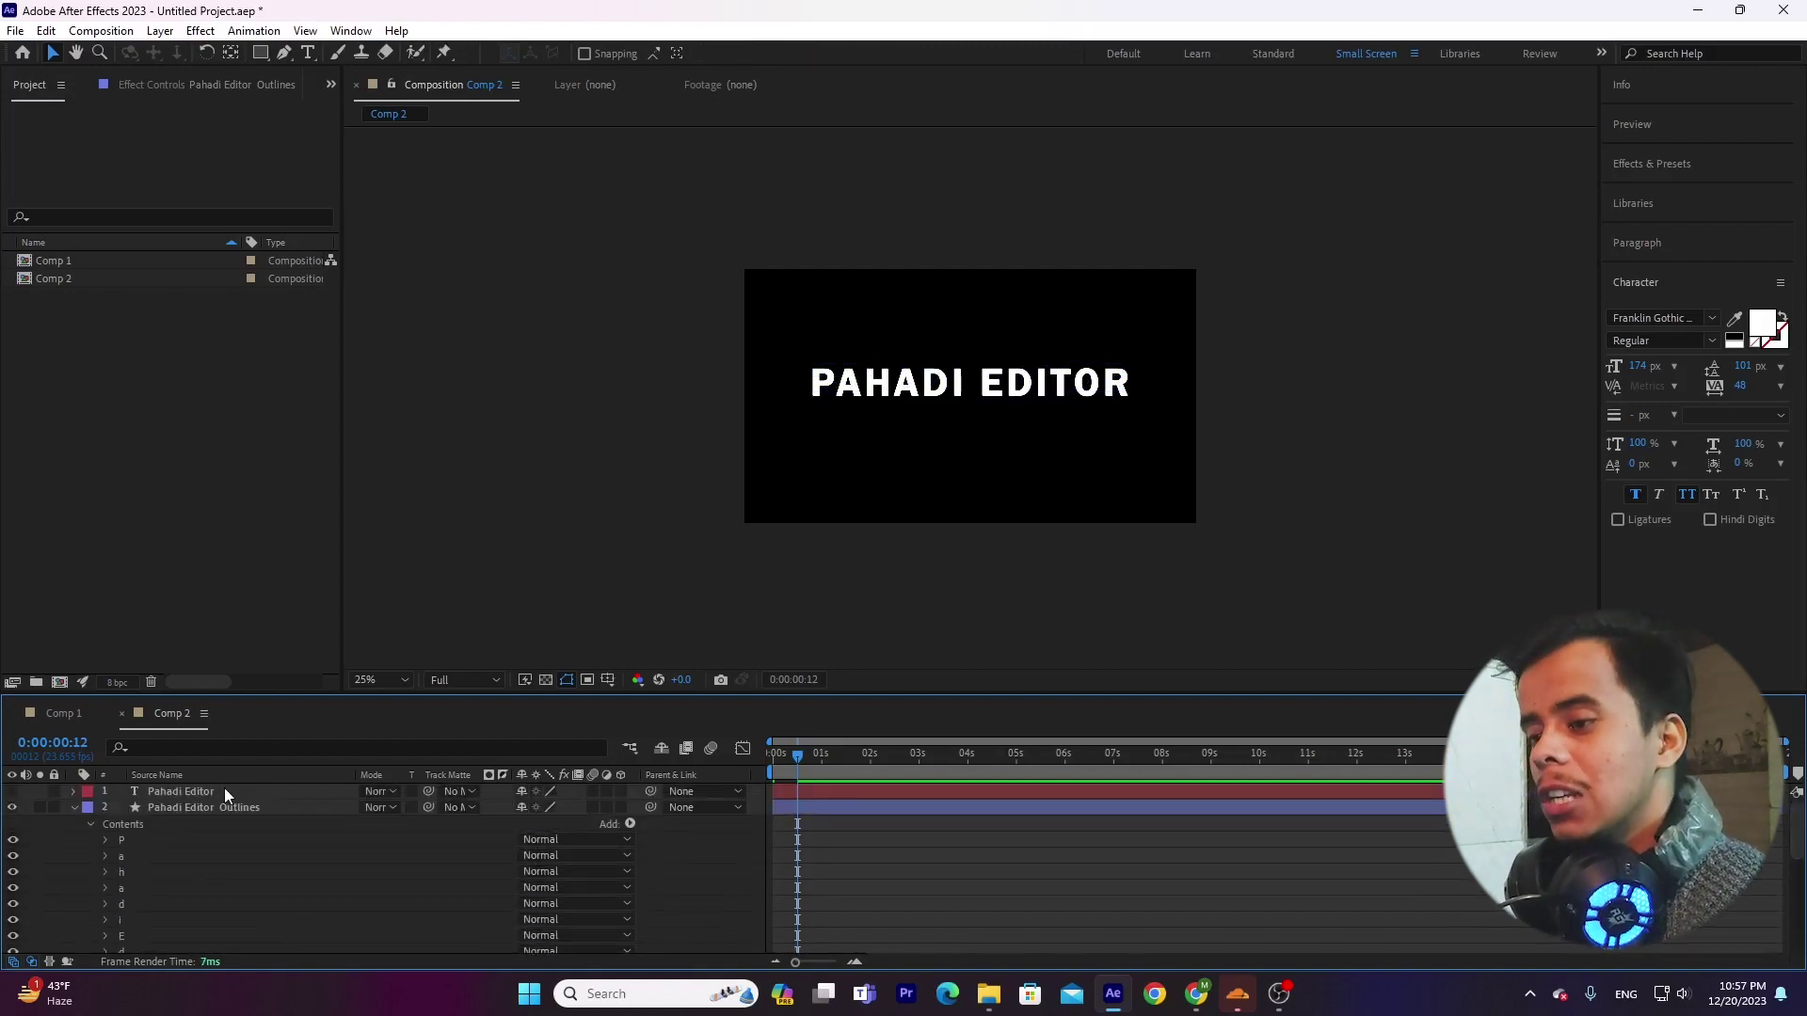
{"action": "left_click", "coordinate": [222, 791]}
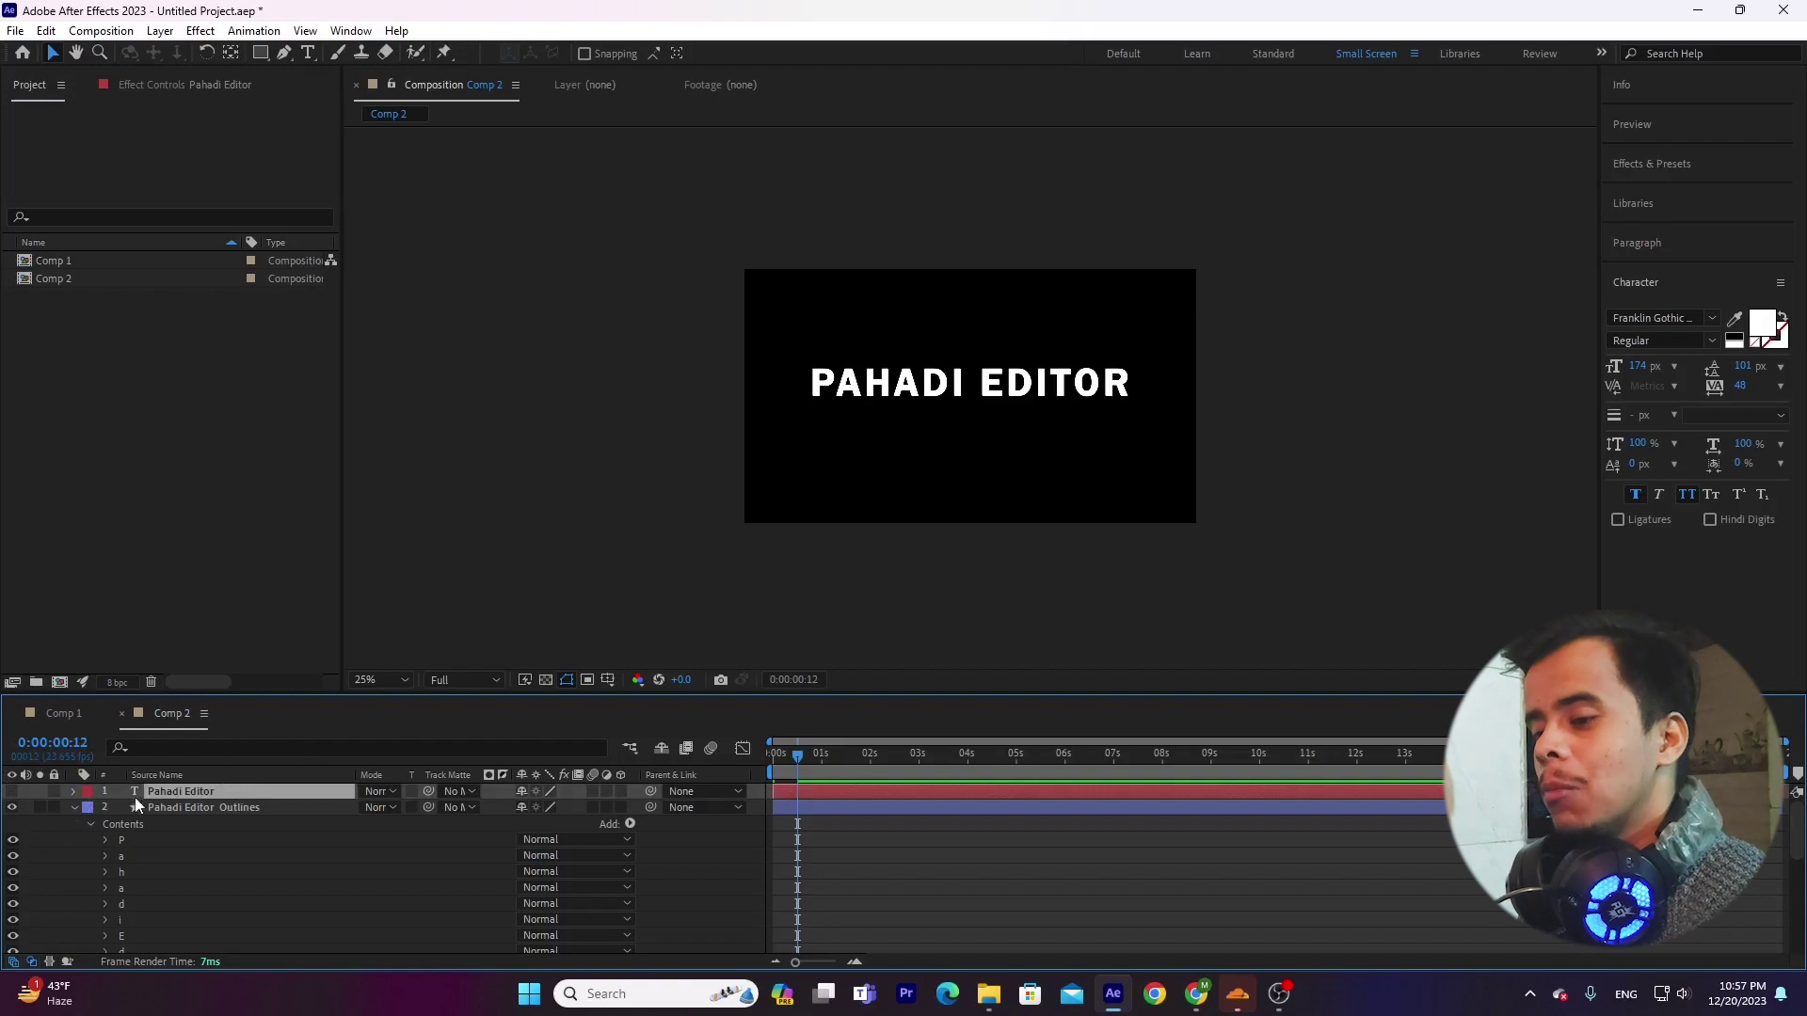
{"action": "left_click", "coordinate": [13, 793]}
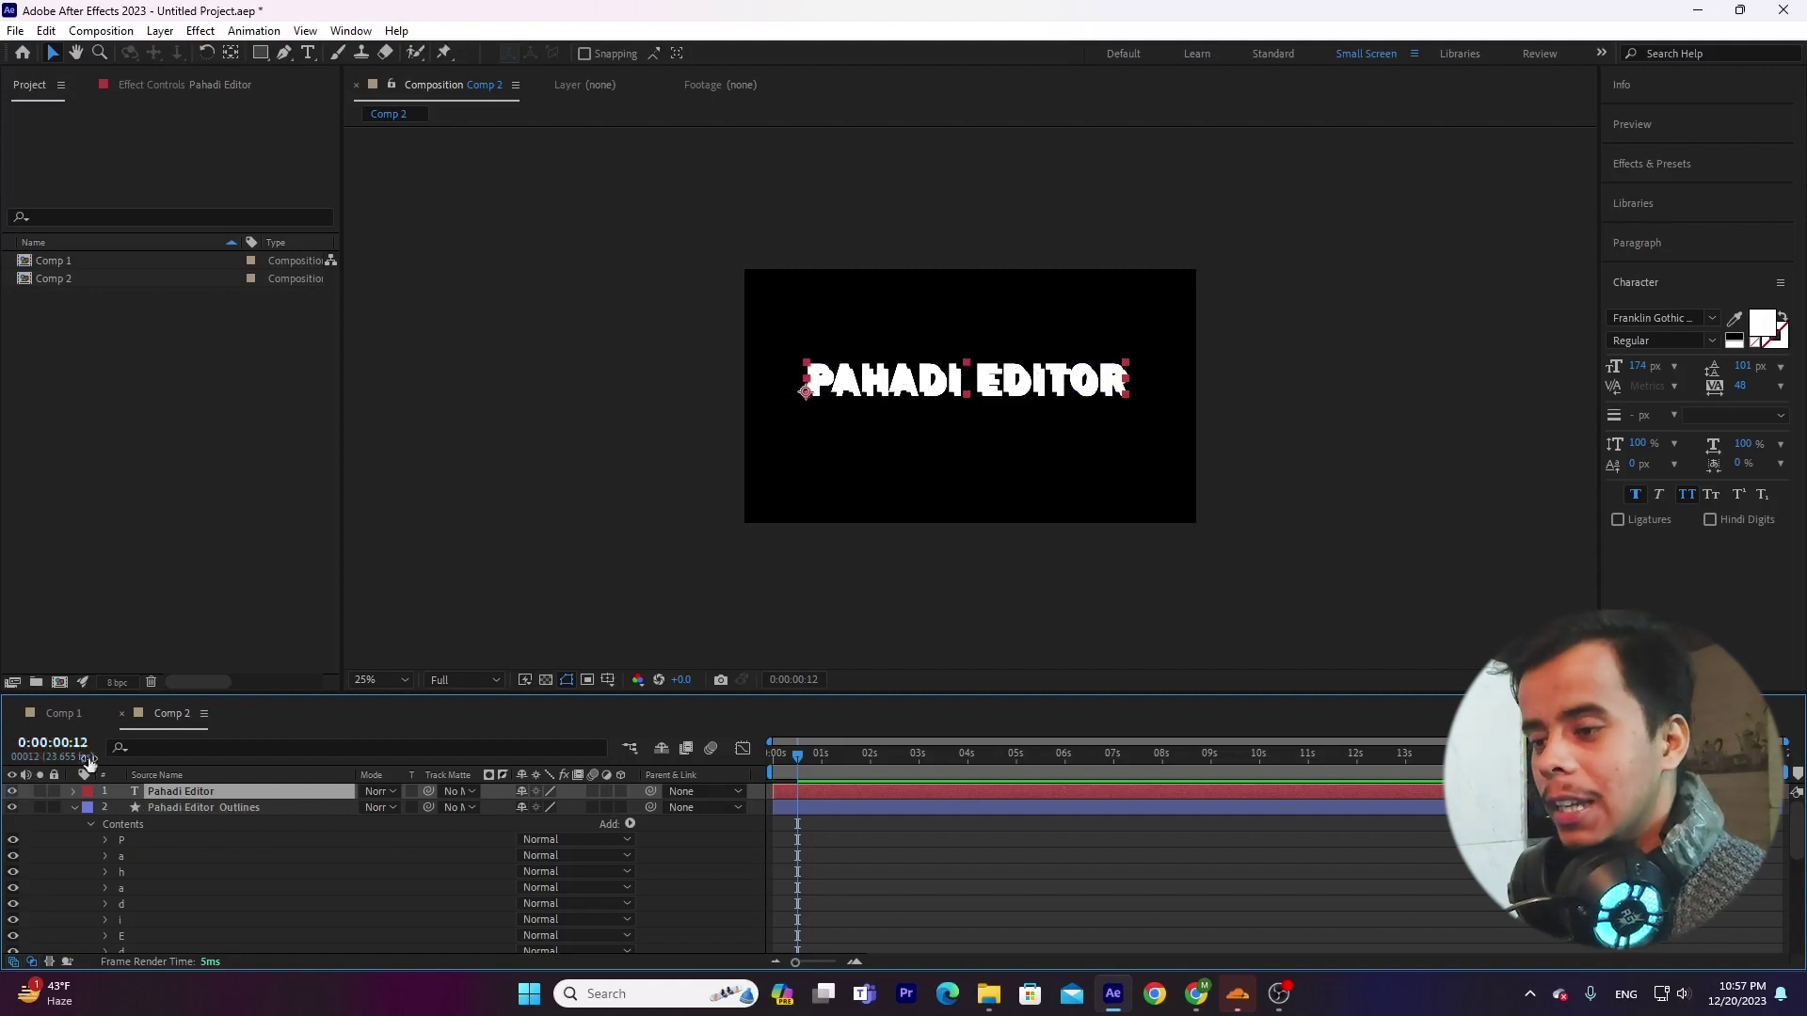
Step: Set the fill color of the Pahadi Editor Outlines layer to red (FF0000) and collapse the layer's properties
{"action": "left_click", "coordinate": [215, 810]}
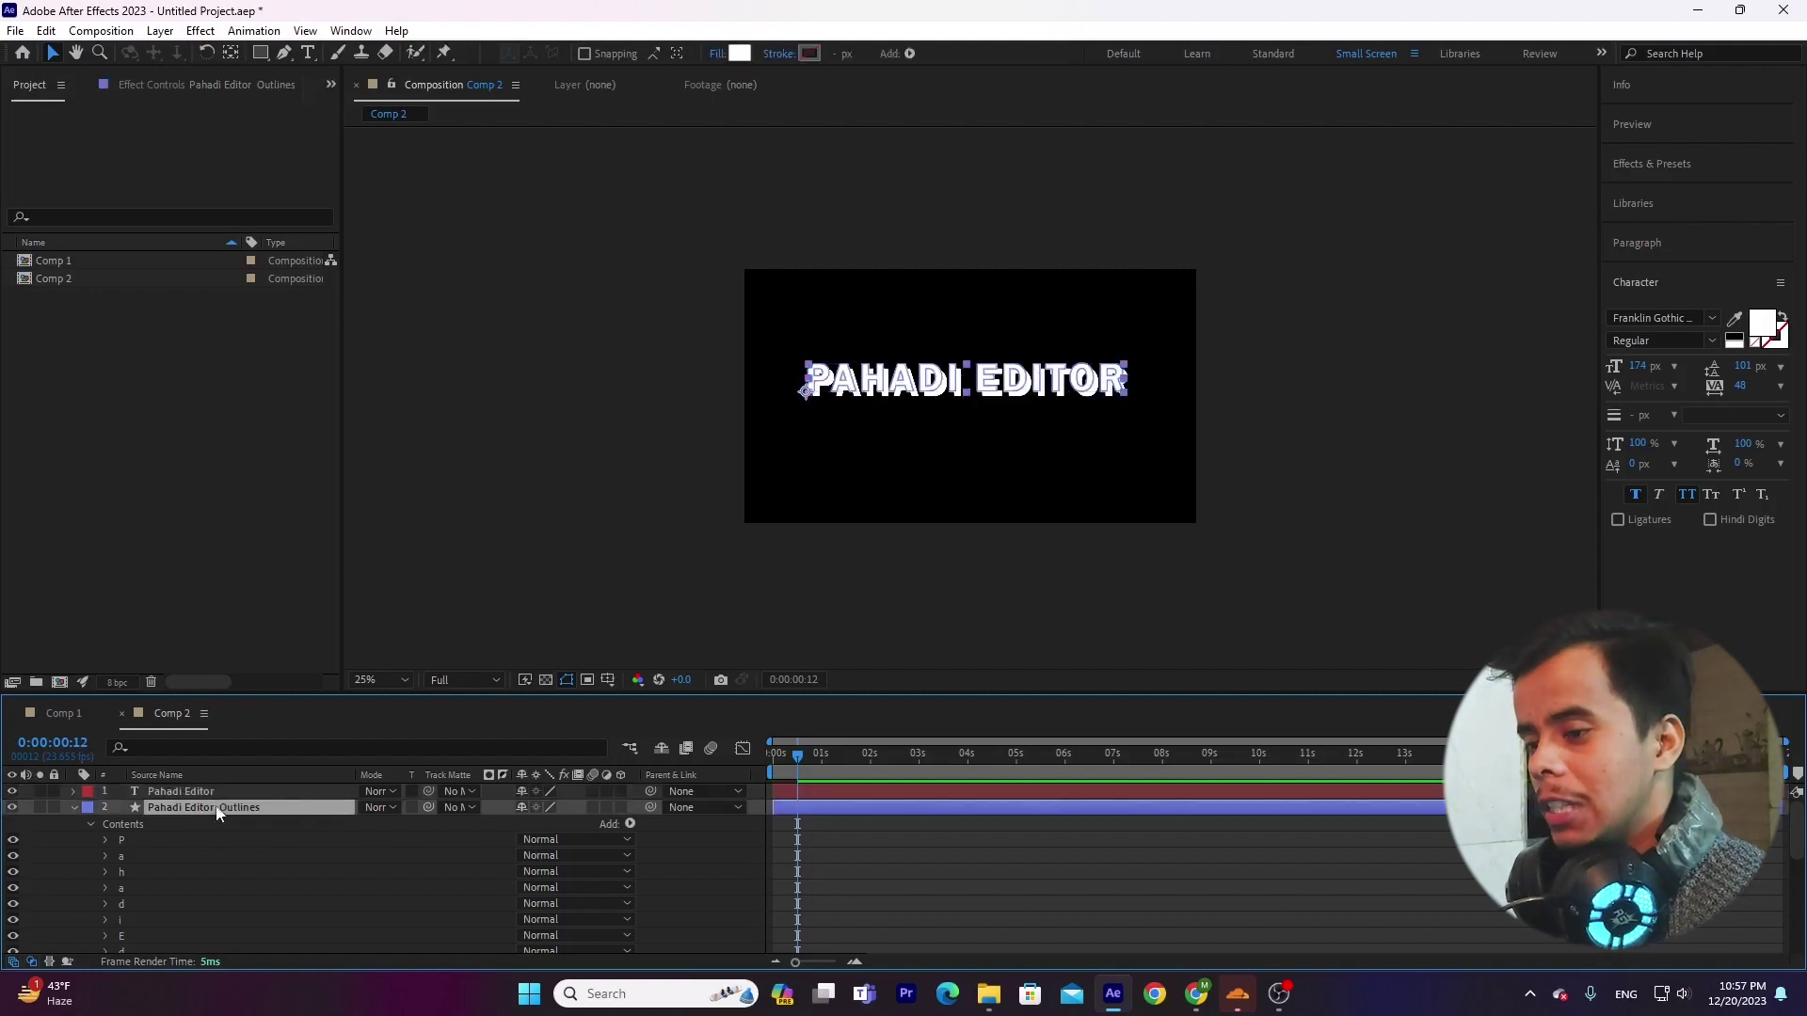
{"action": "left_click", "coordinate": [739, 52]}
{"action": "left_click", "coordinate": [473, 307]}
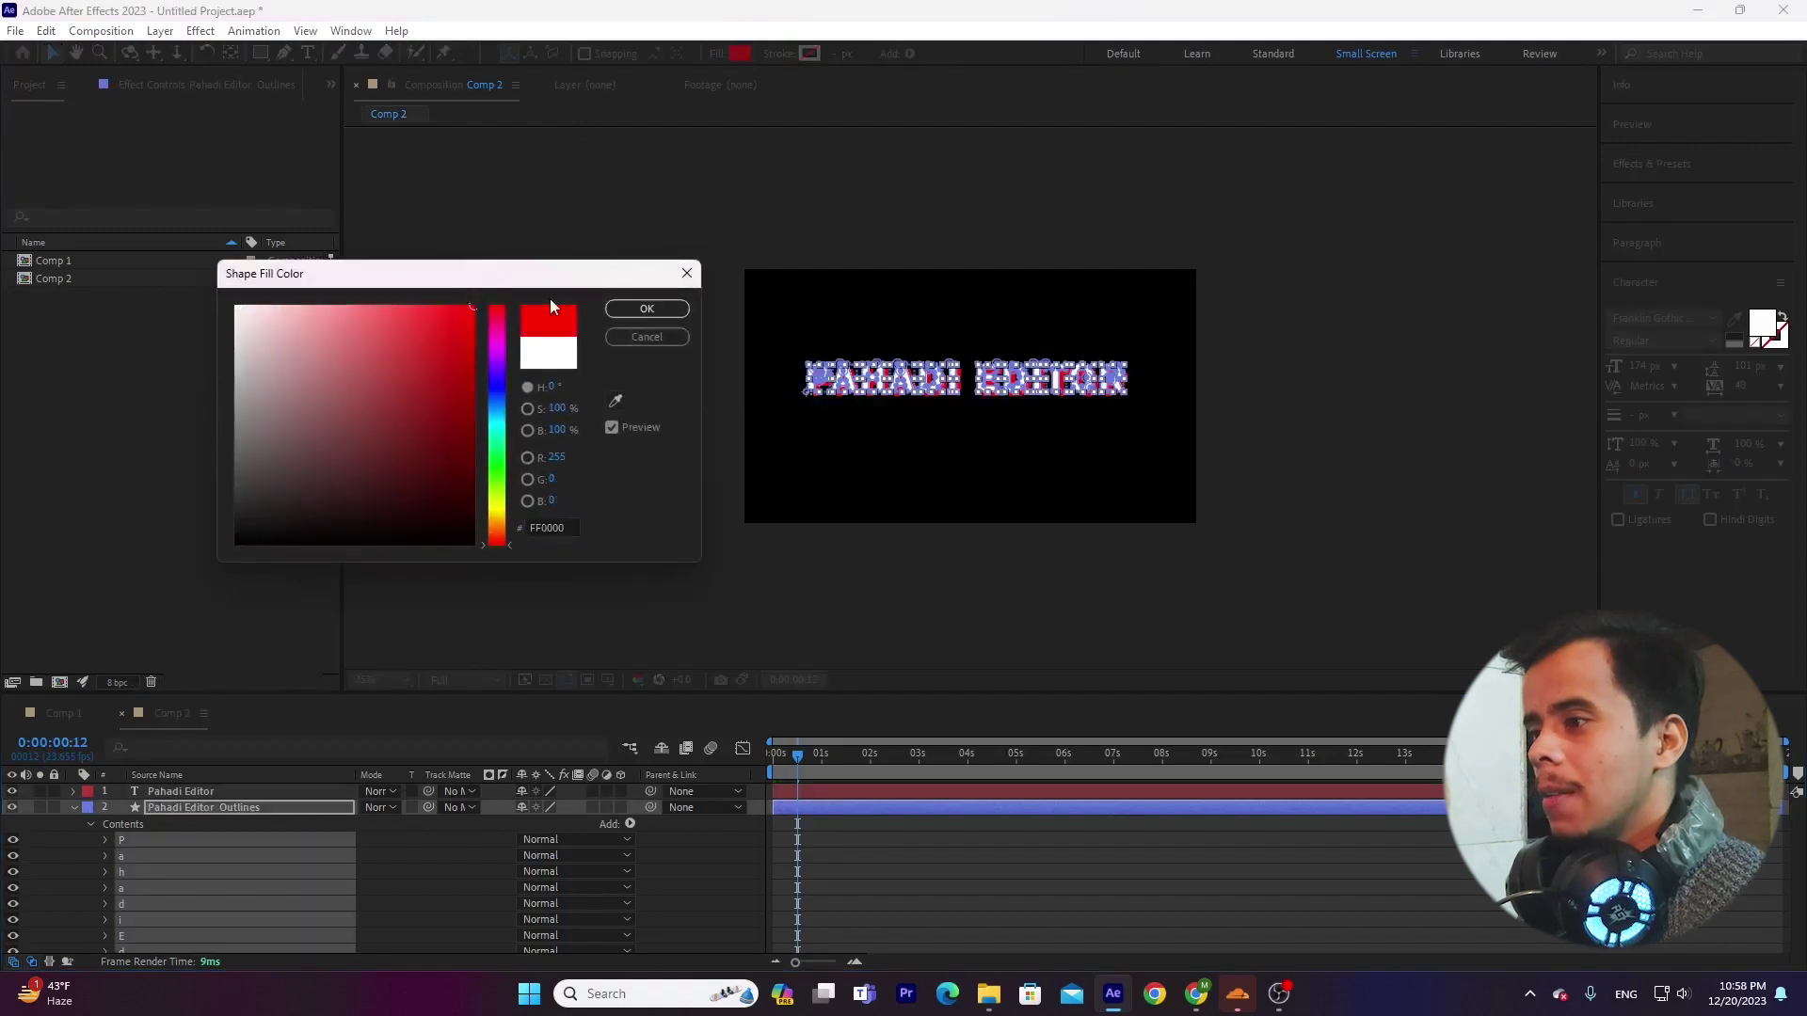
{"action": "left_click", "coordinate": [624, 310]}
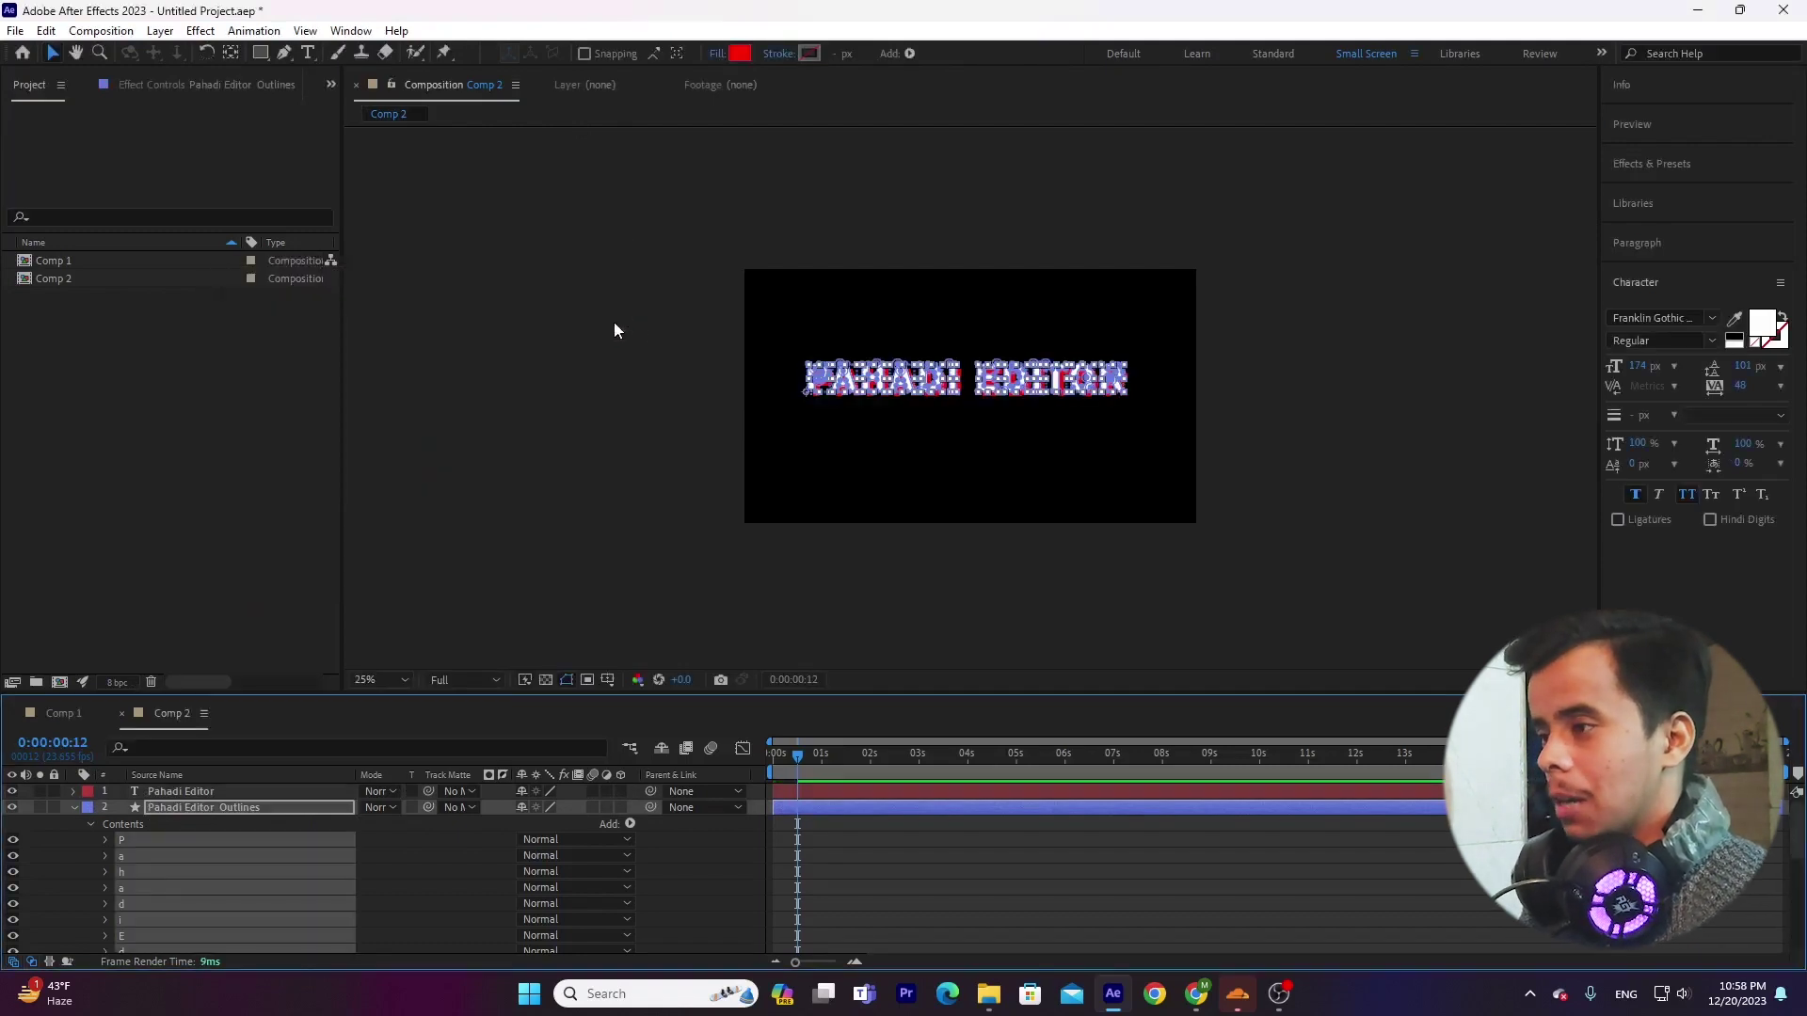
{"action": "left_click", "coordinate": [75, 804]}
{"action": "left_click", "coordinate": [205, 862]}
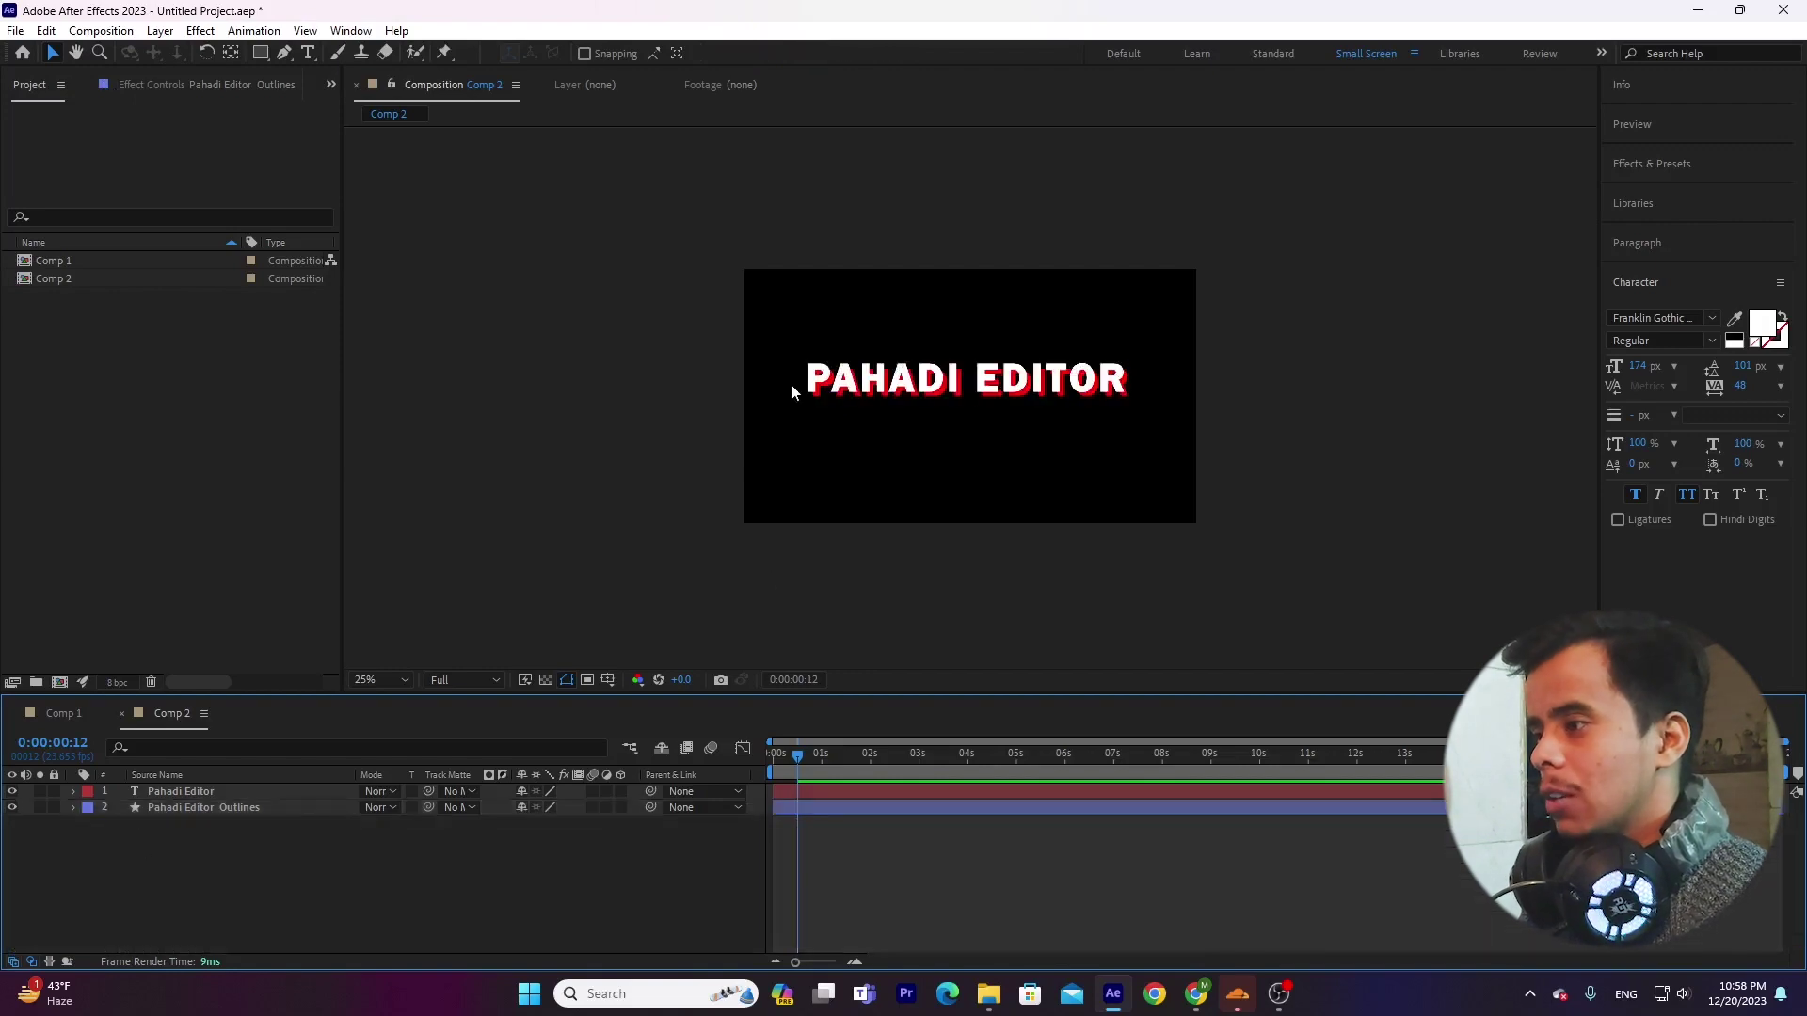
Step: Switch to Chrome to compare the extruded title text in the reference YouTube video, and return to After Effects
{"action": "left_click", "coordinate": [1196, 994]}
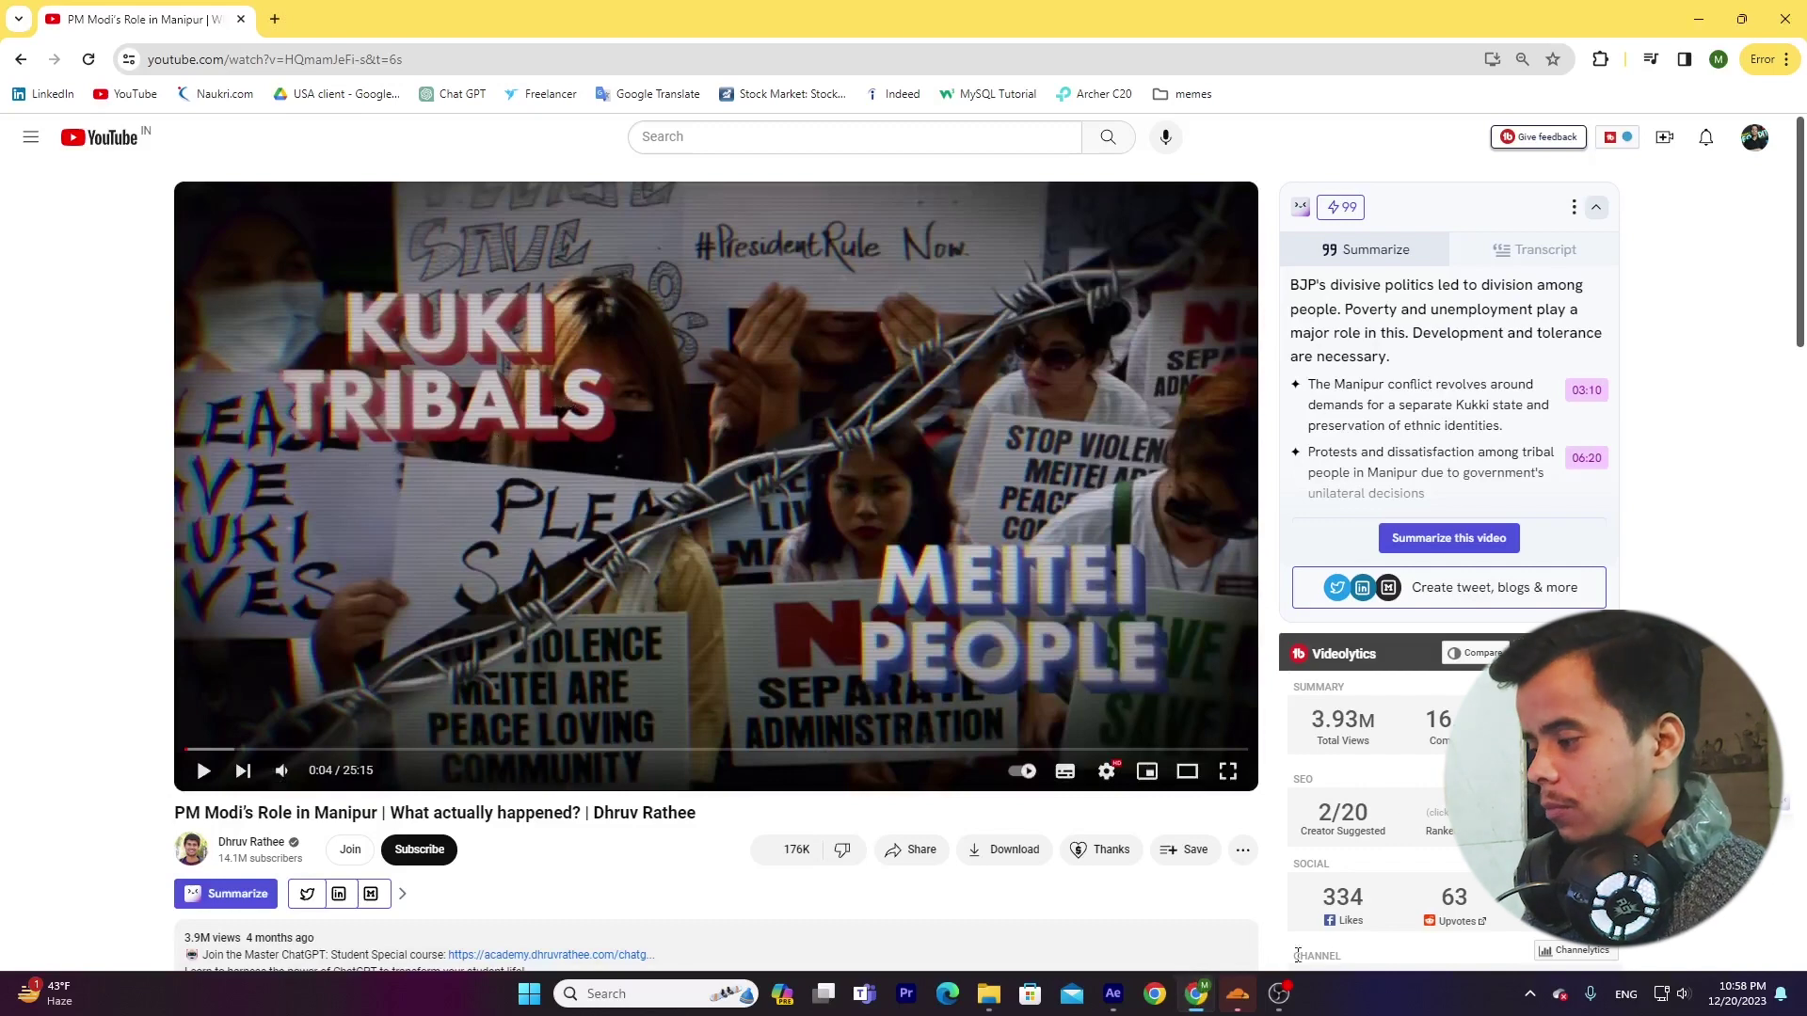
{"action": "left_click", "coordinate": [1113, 994]}
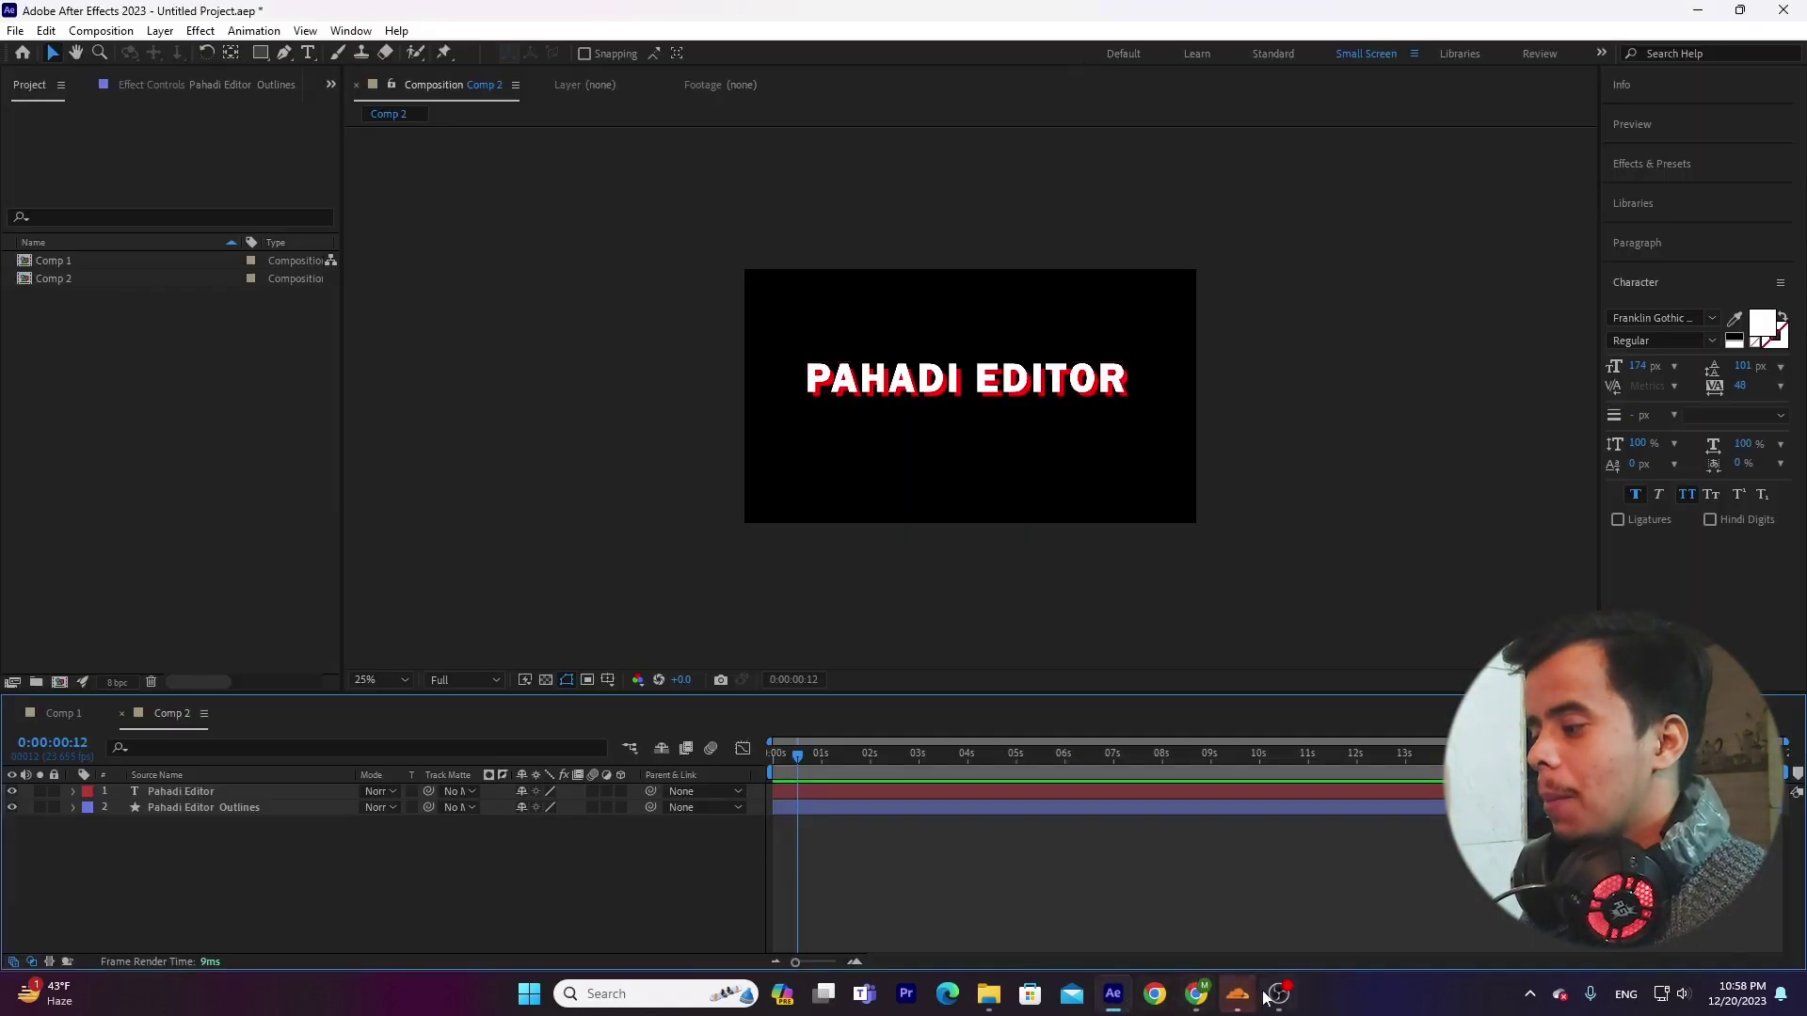
{"action": "left_click", "coordinate": [1191, 998]}
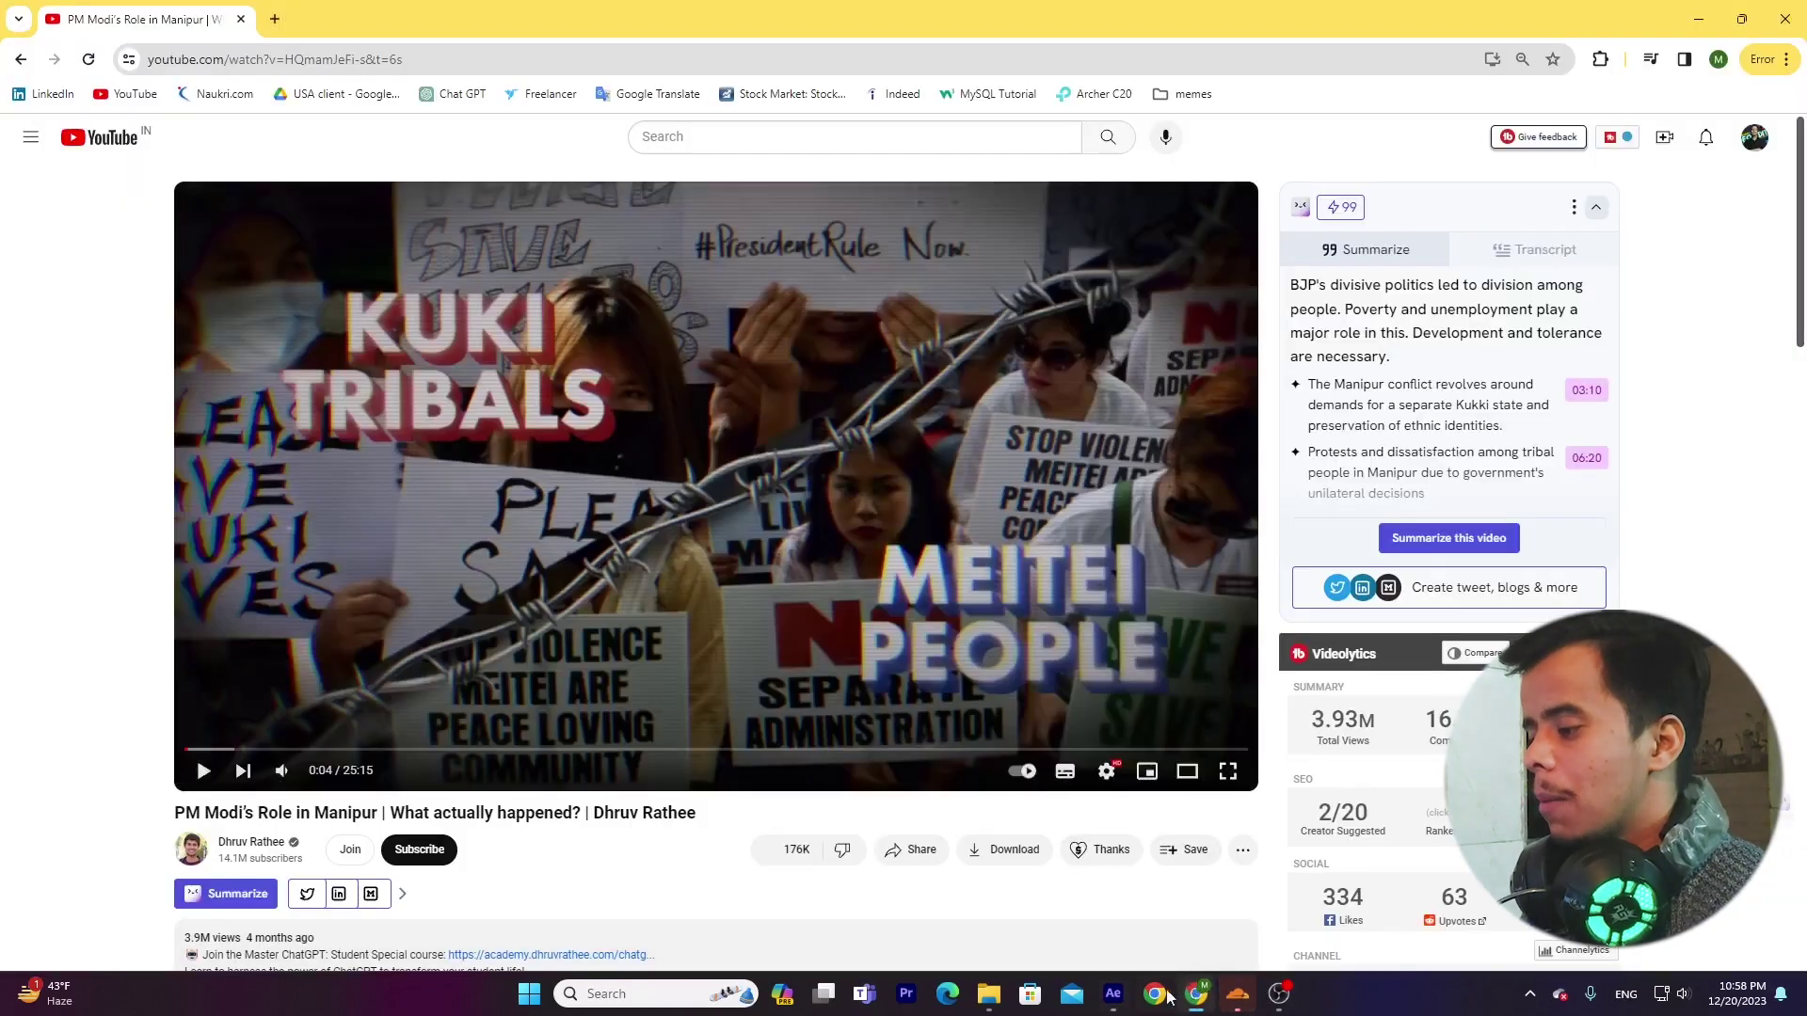
{"action": "left_click", "coordinate": [1116, 997]}
Step: Scrub the composition from its opening to about 0:00:03:18 to check the extrusion, and return to the start
{"action": "left_click", "coordinate": [222, 808]}
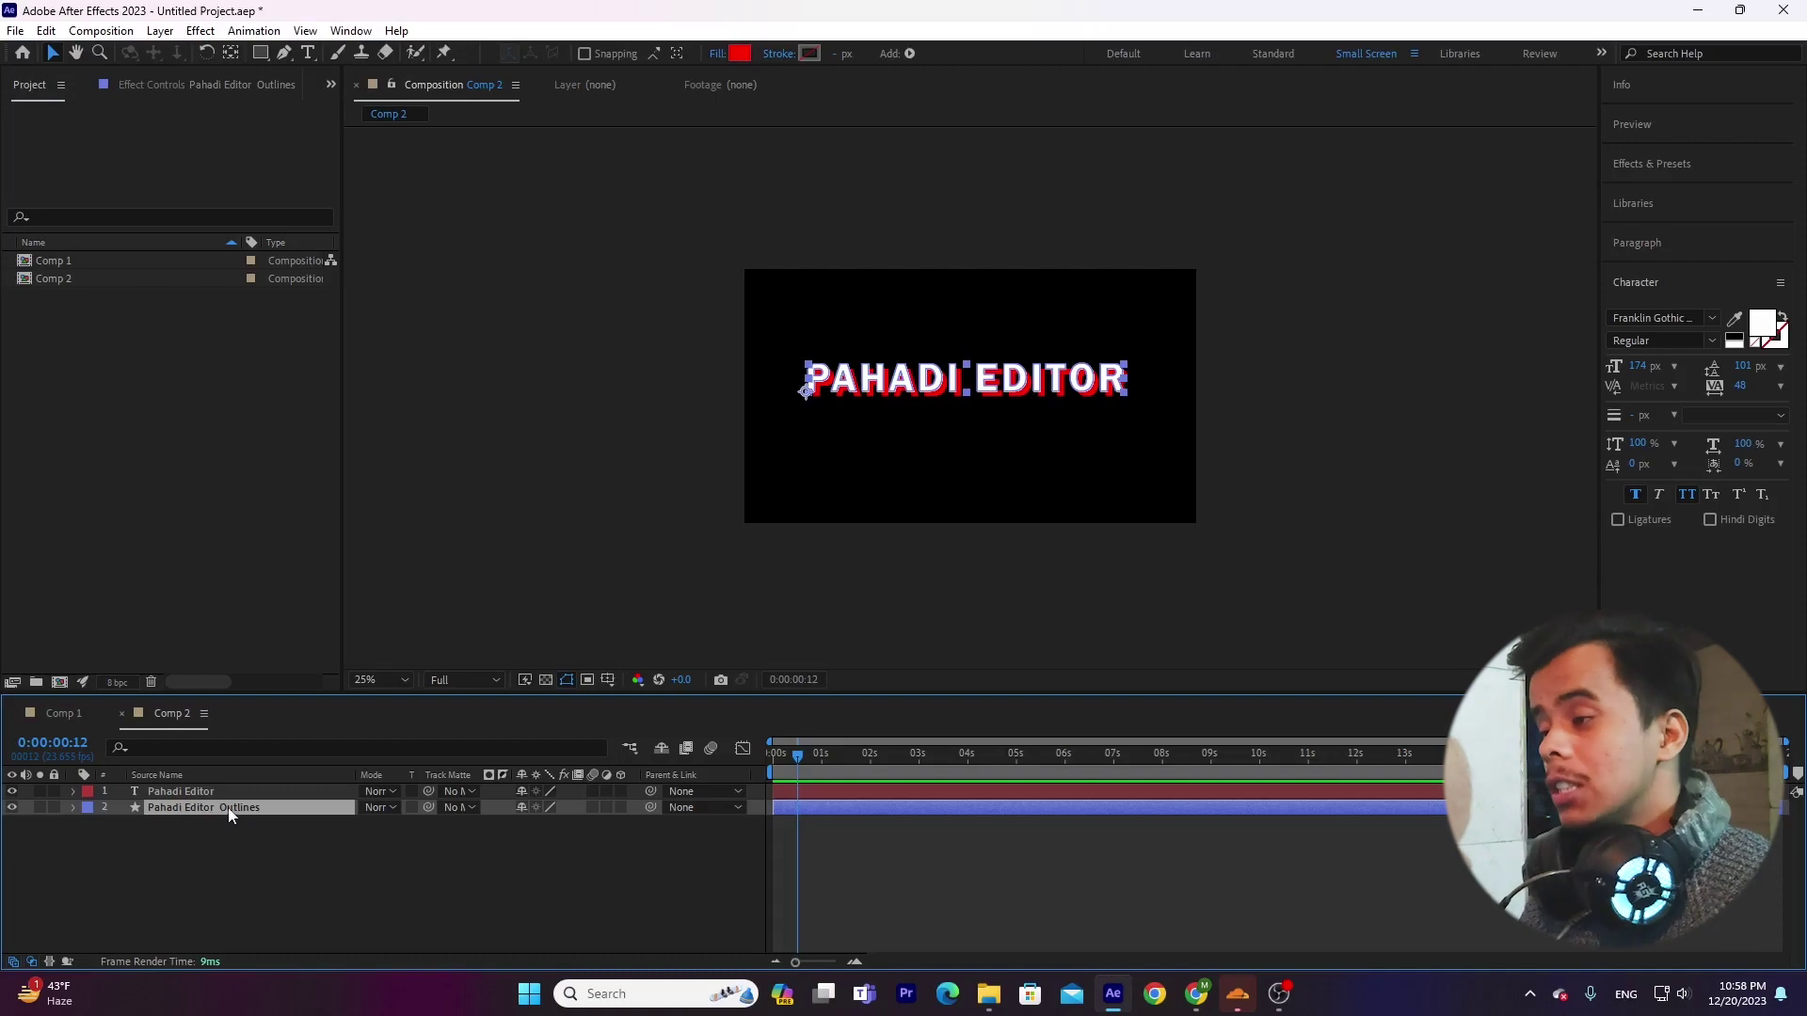
{"action": "left_click_drag", "start_coordinate": [809, 760], "coordinate": [956, 777]}
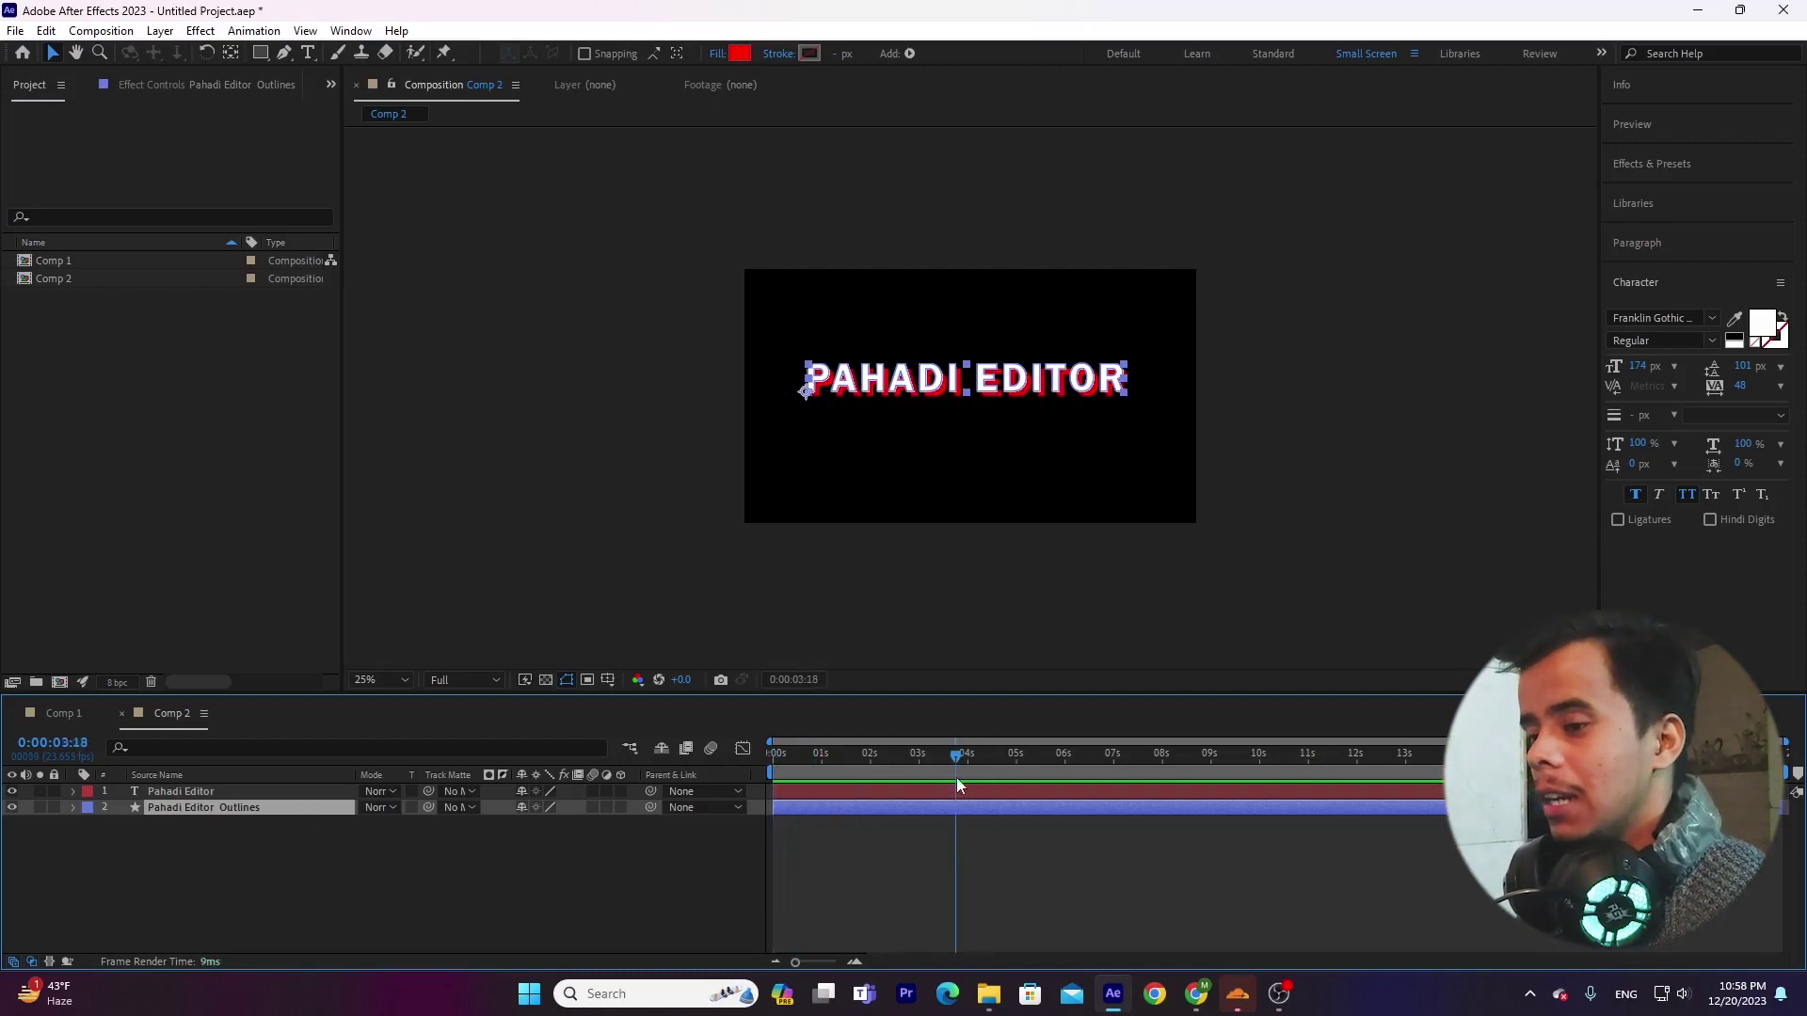
{"action": "key", "text": "Home"}
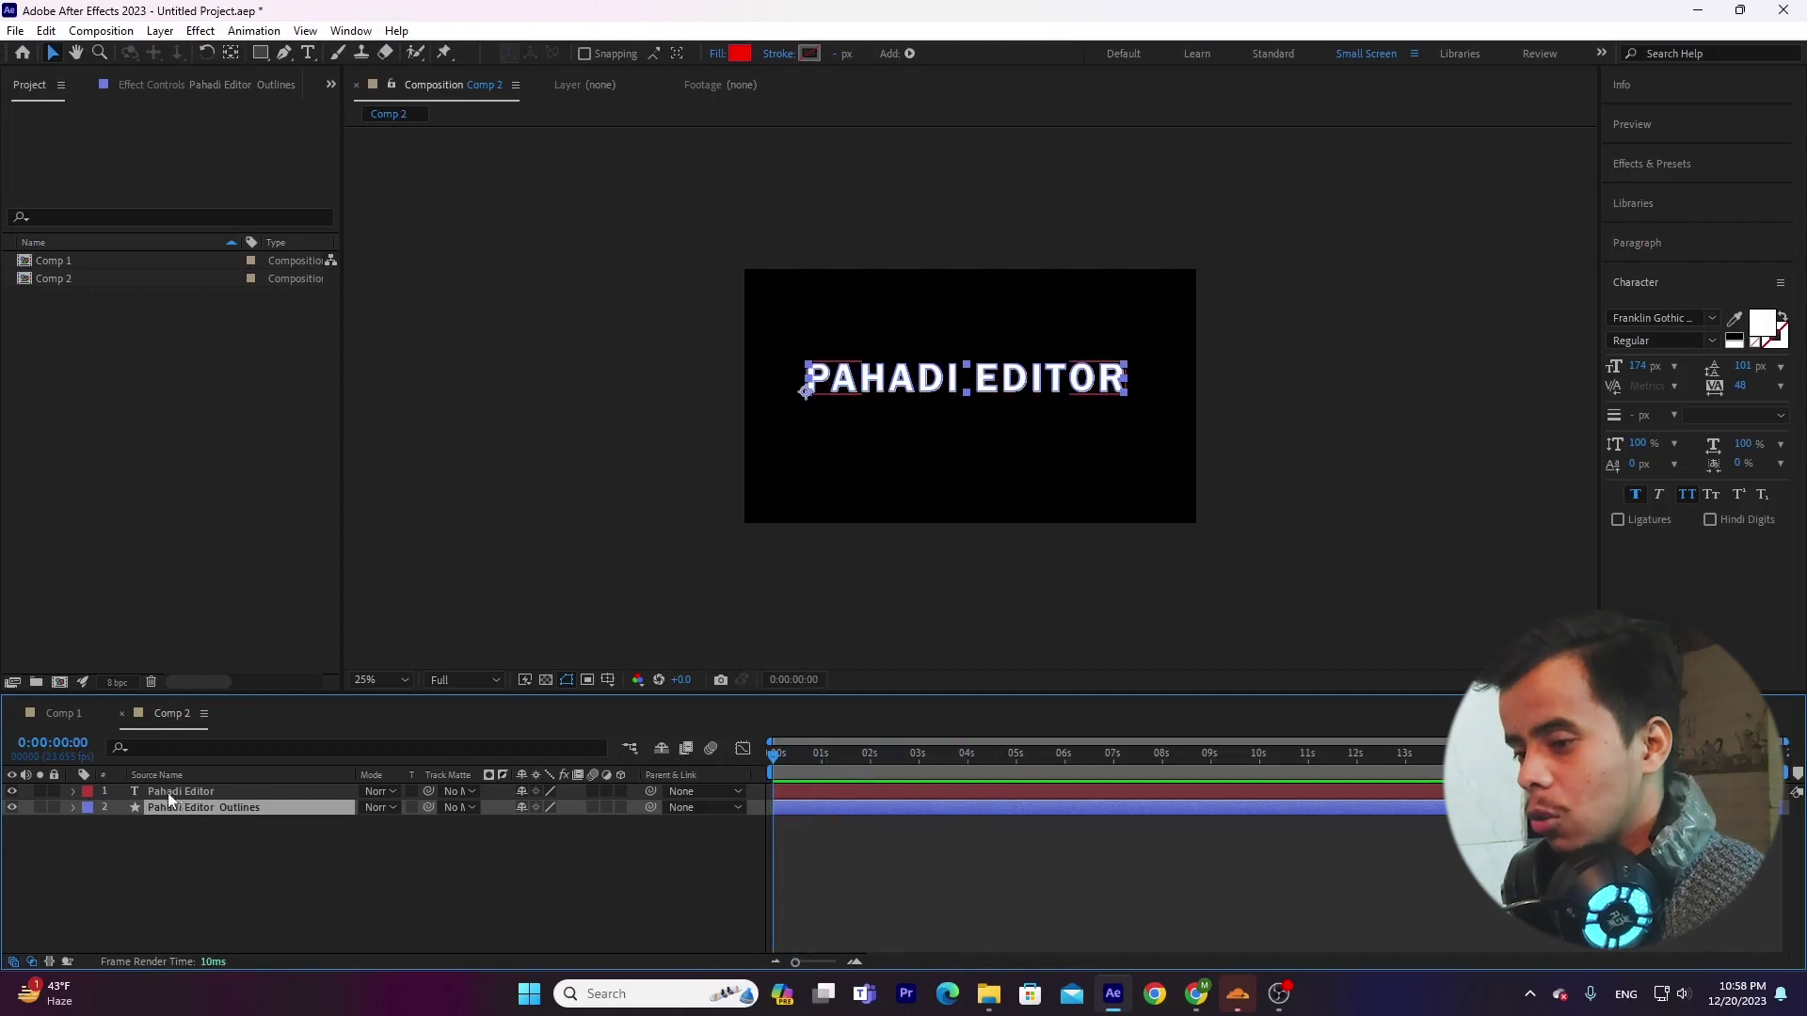
Step: Reveal the Repeater's Offset keyframes on the outlines layer, enlarge the time scale around them, and play back the animation
{"action": "left_click", "coordinate": [72, 807]}
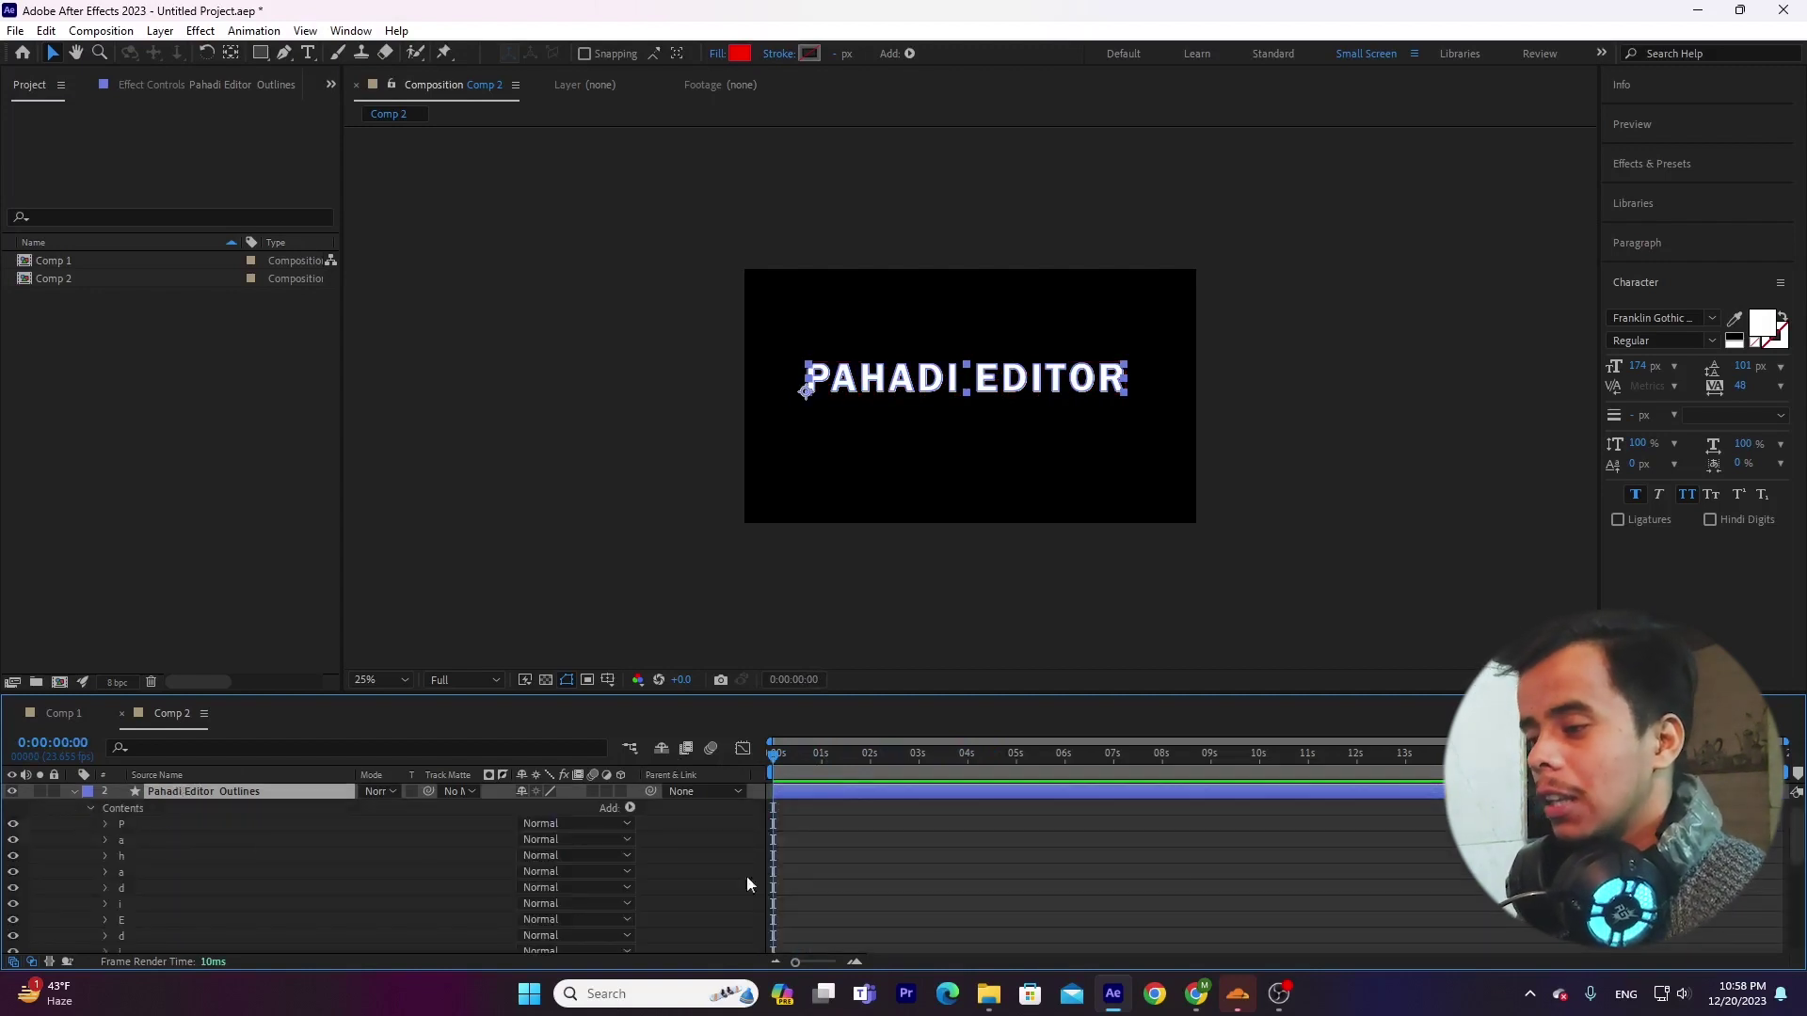
{"action": "scroll", "coordinate": [1798, 846], "scroll_direction": "down", "scroll_amount": 8}
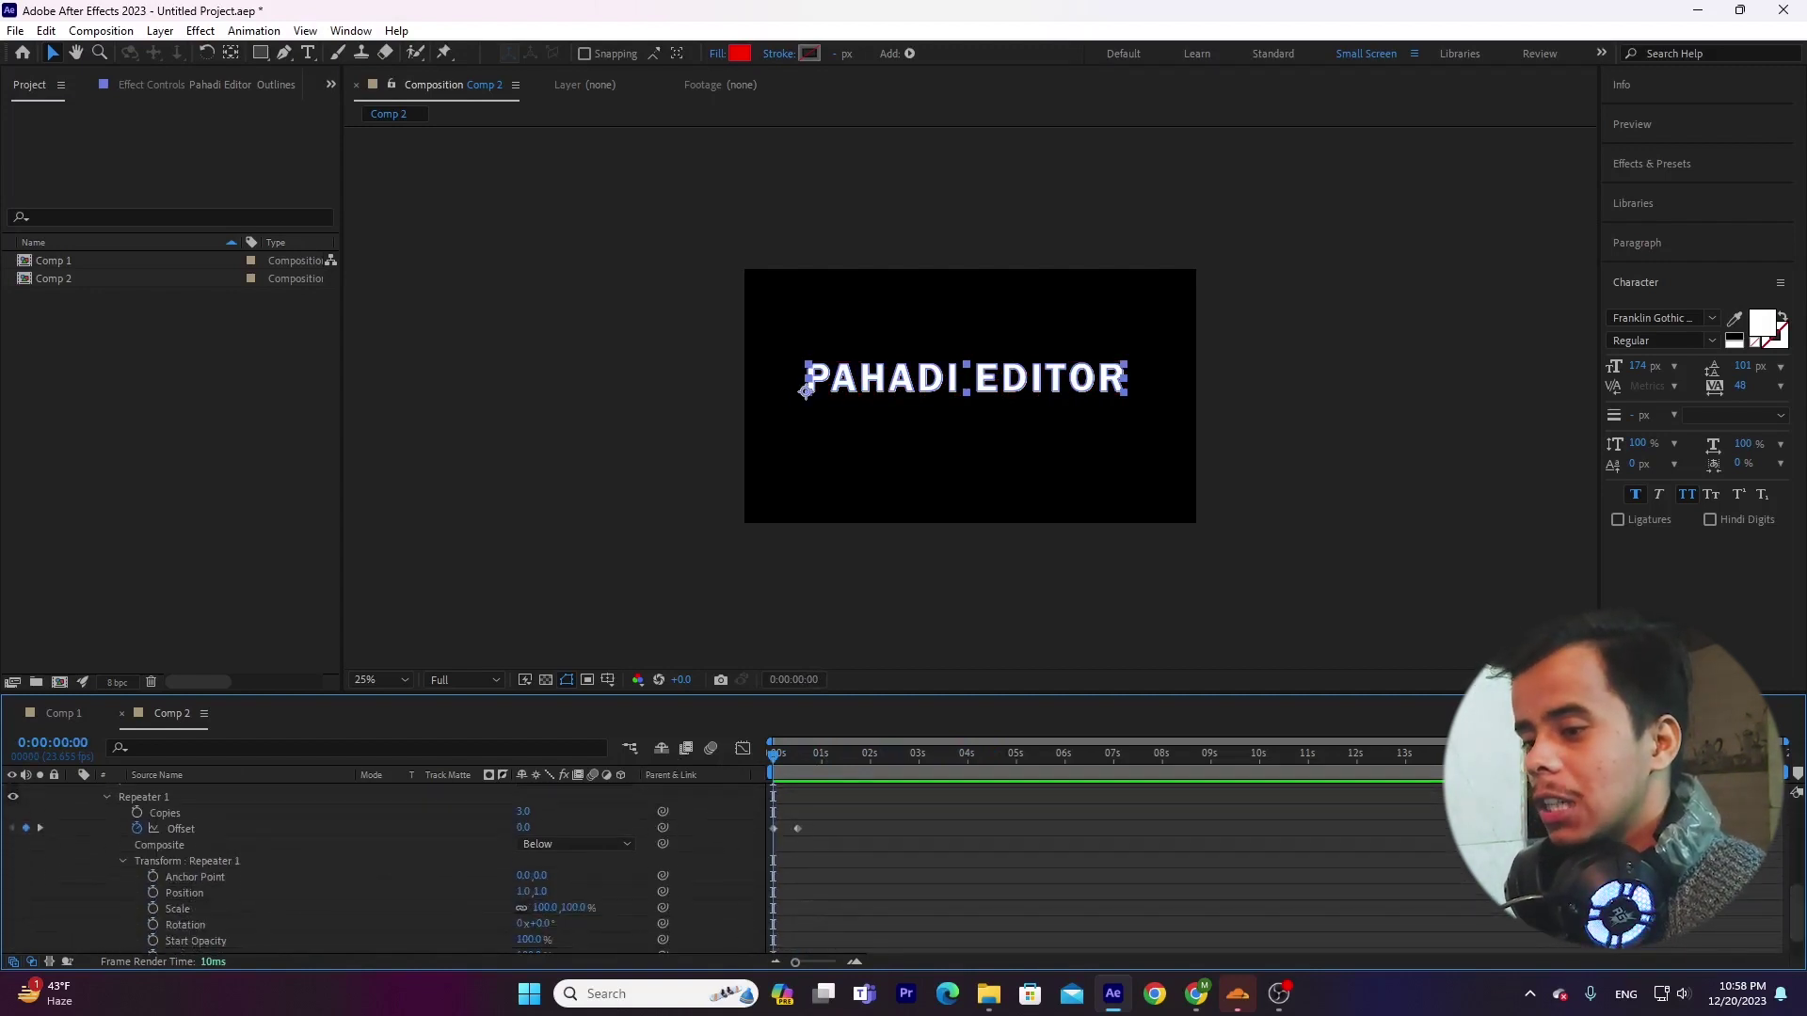
{"action": "left_click", "coordinate": [232, 830]}
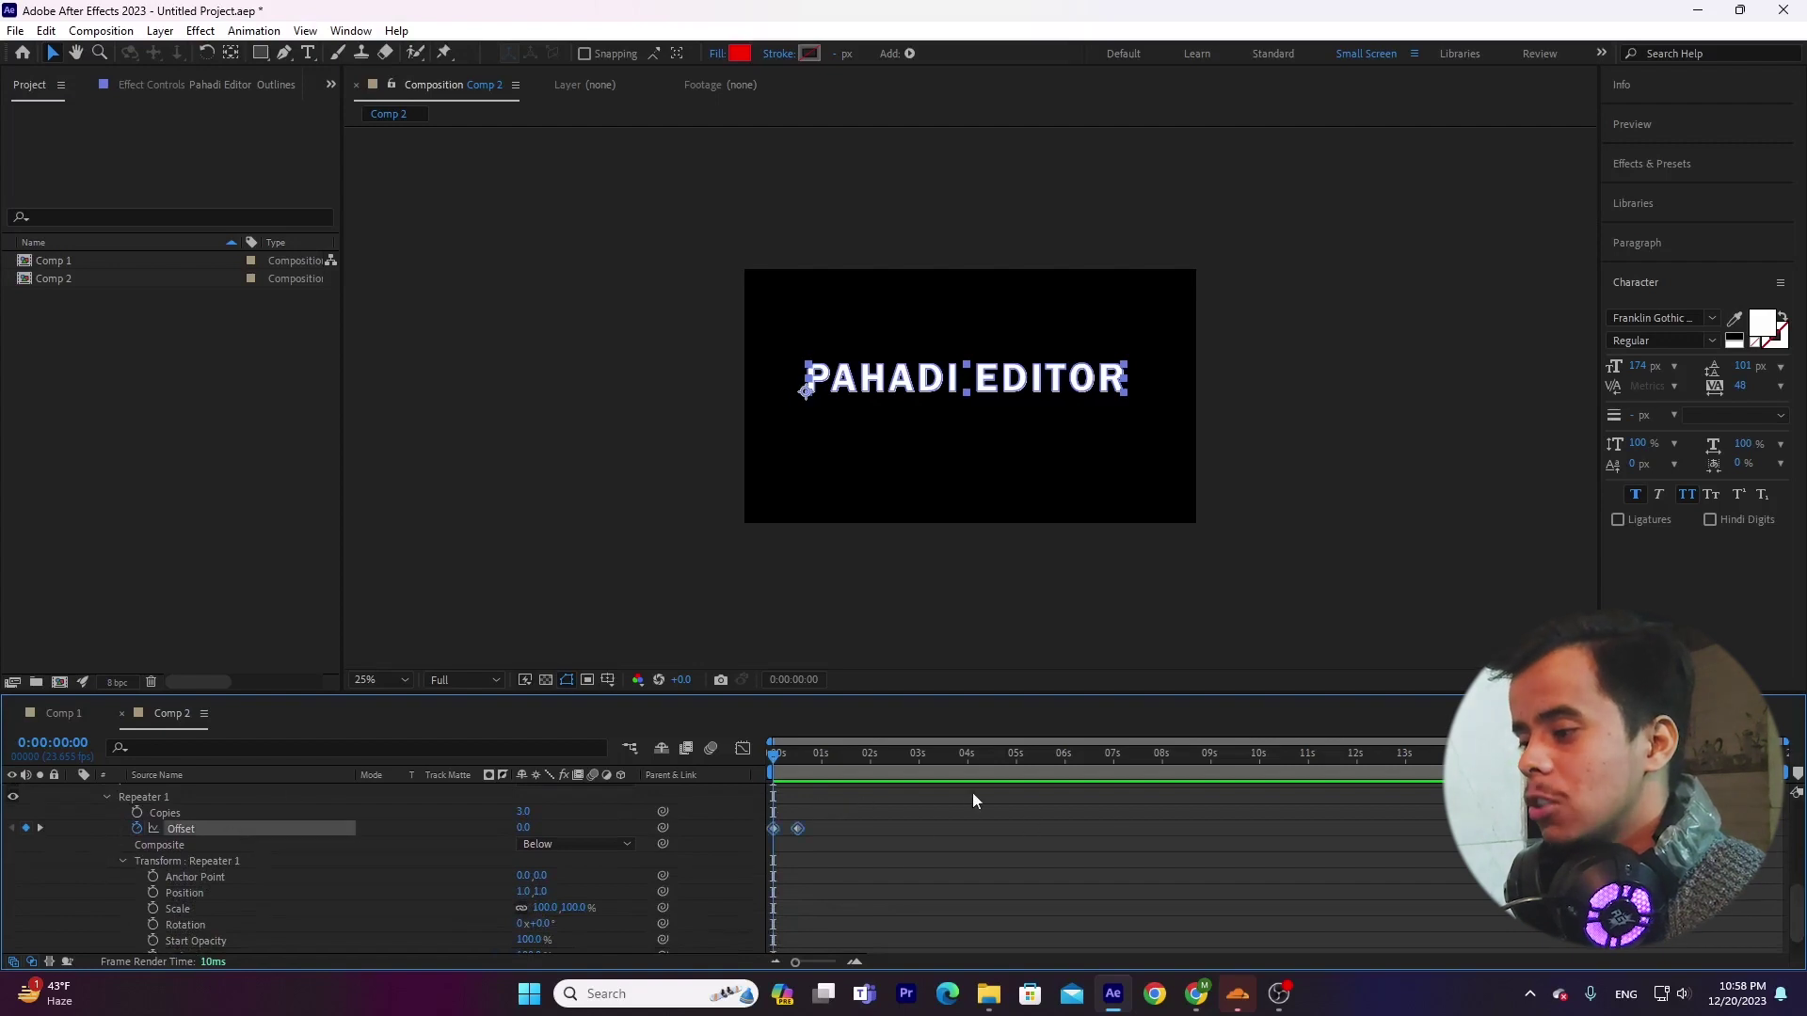
{"action": "left_click", "coordinate": [837, 807]}
{"action": "scroll", "coordinate": [832, 811], "scroll_direction": "up", "scroll_amount": 3}
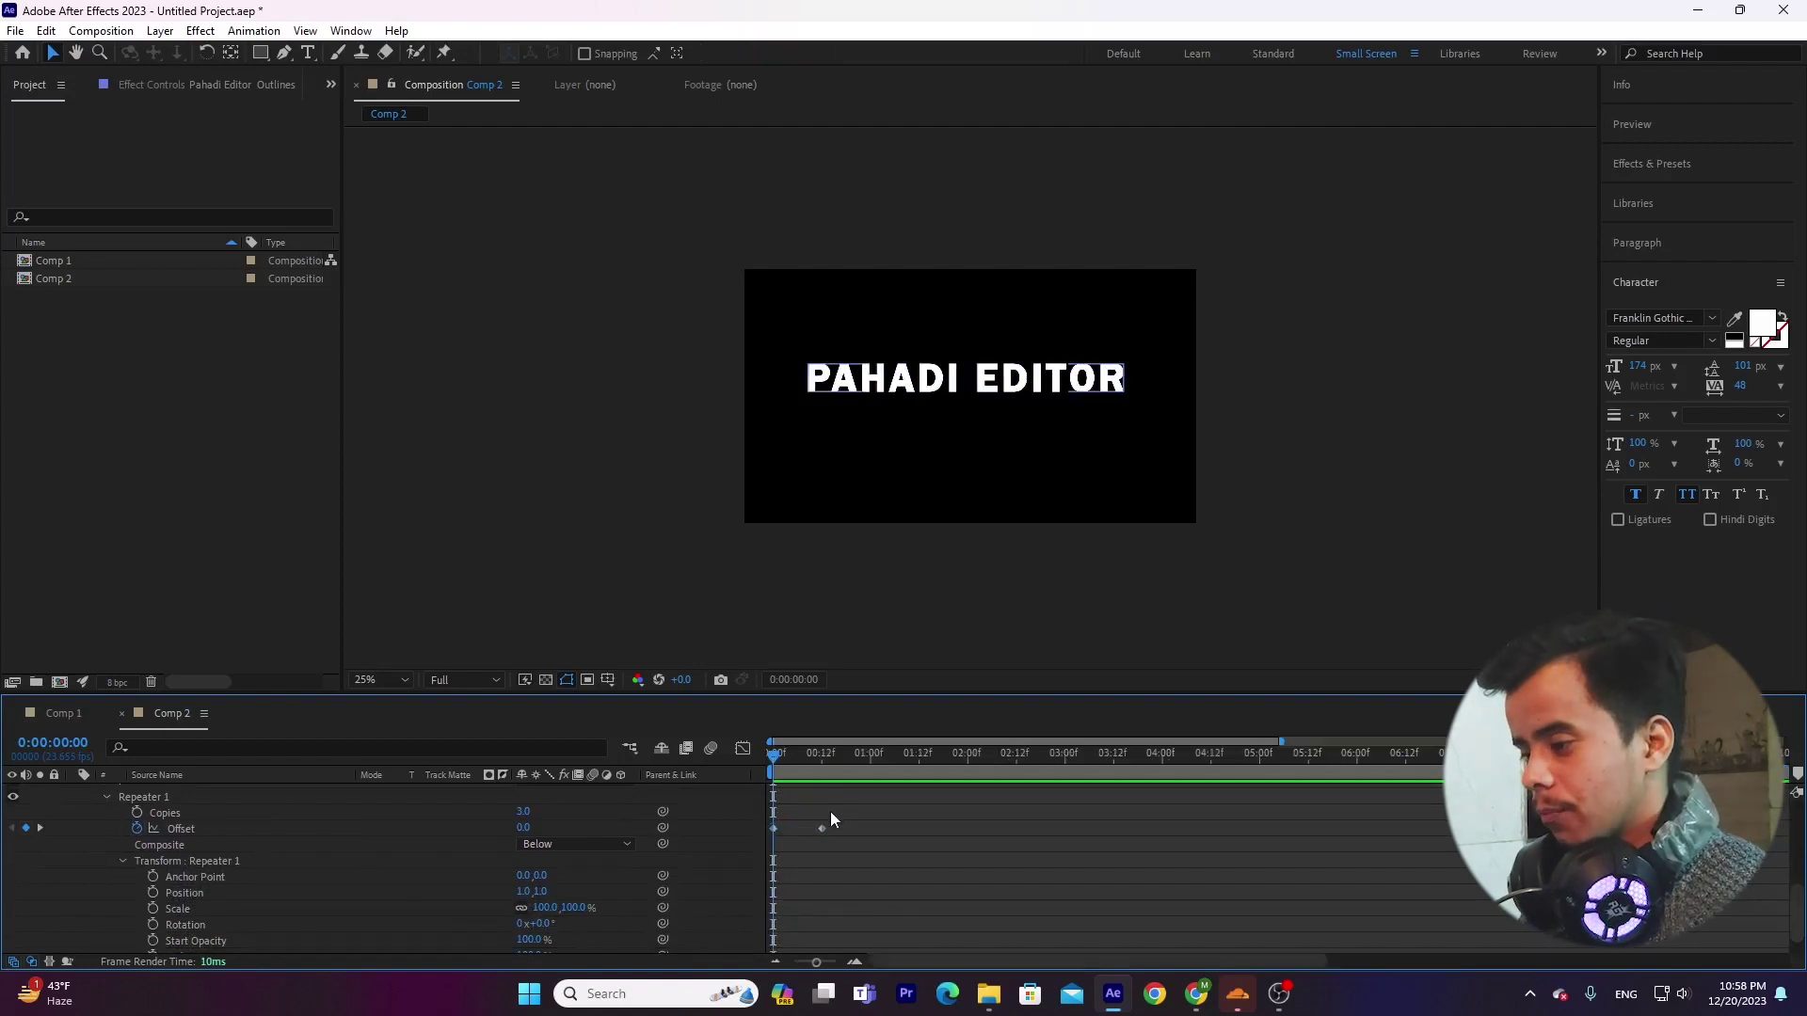
{"action": "key", "text": "space"}
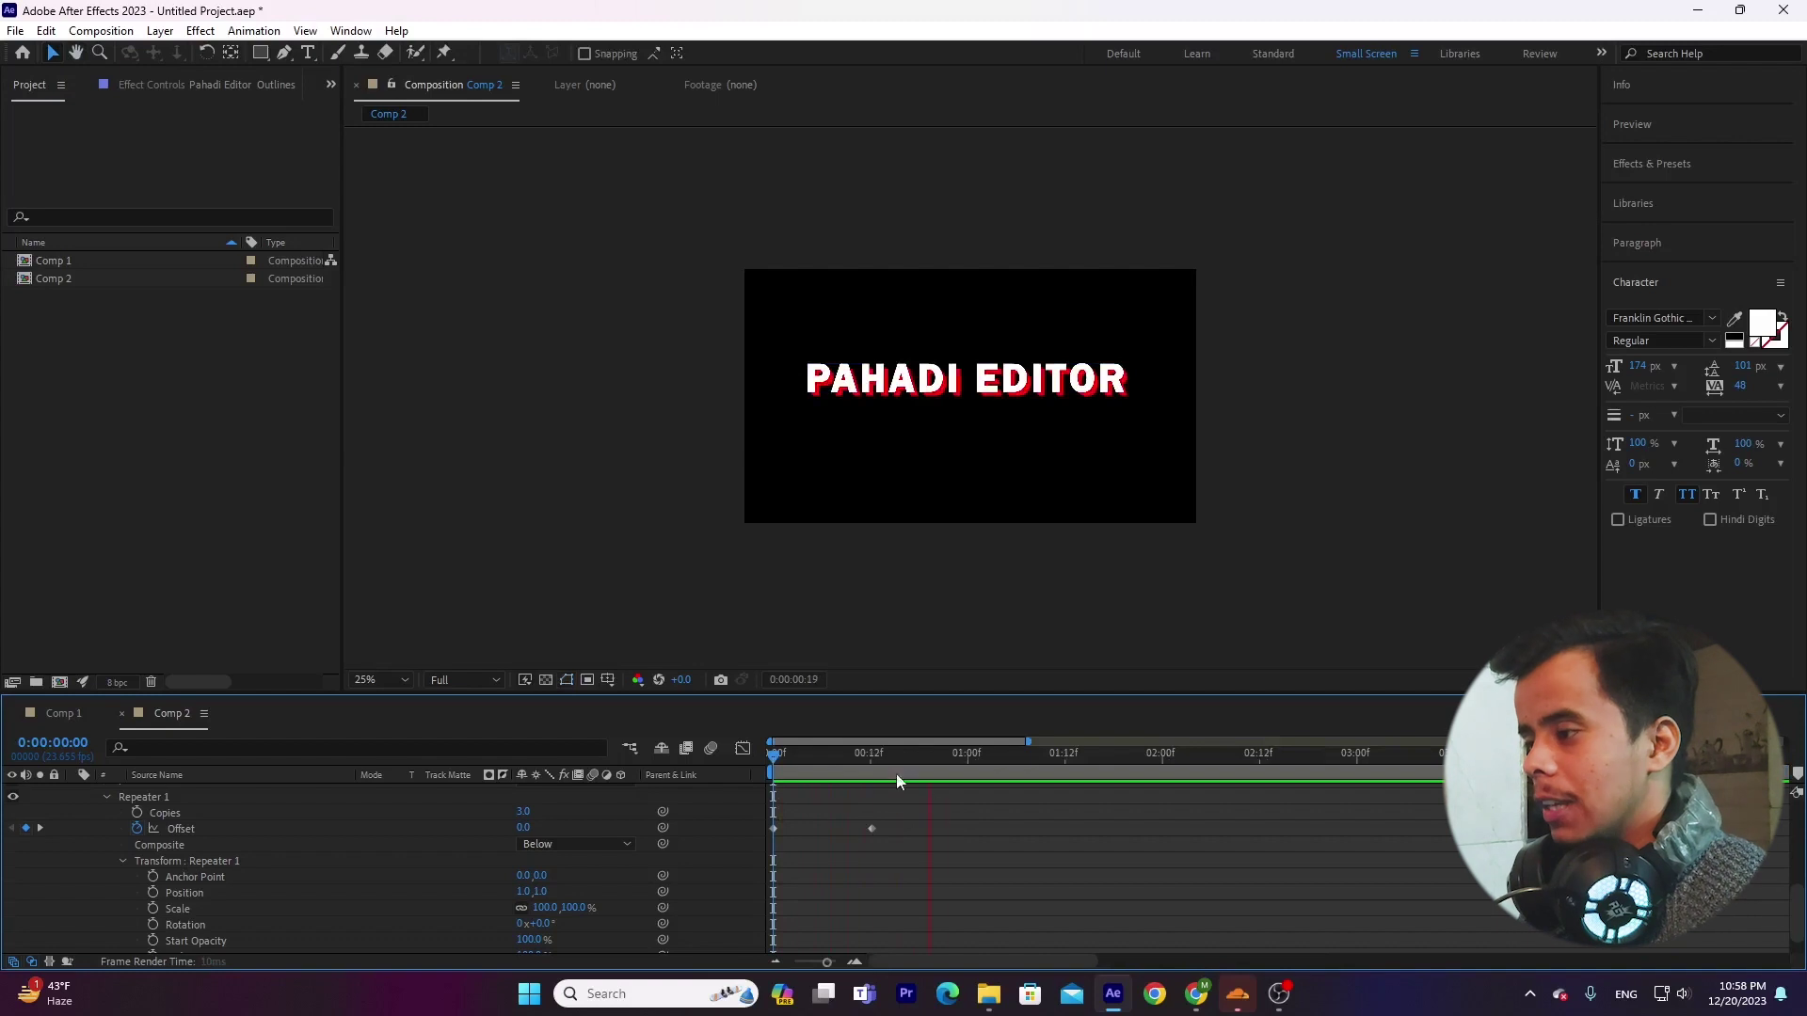
{"action": "key", "text": "space"}
Step: Apply Easy Ease to both Offset keyframes of the Repeater and preview the eased animation
{"action": "left_click_drag", "start_coordinate": [919, 808], "coordinate": [739, 844]}
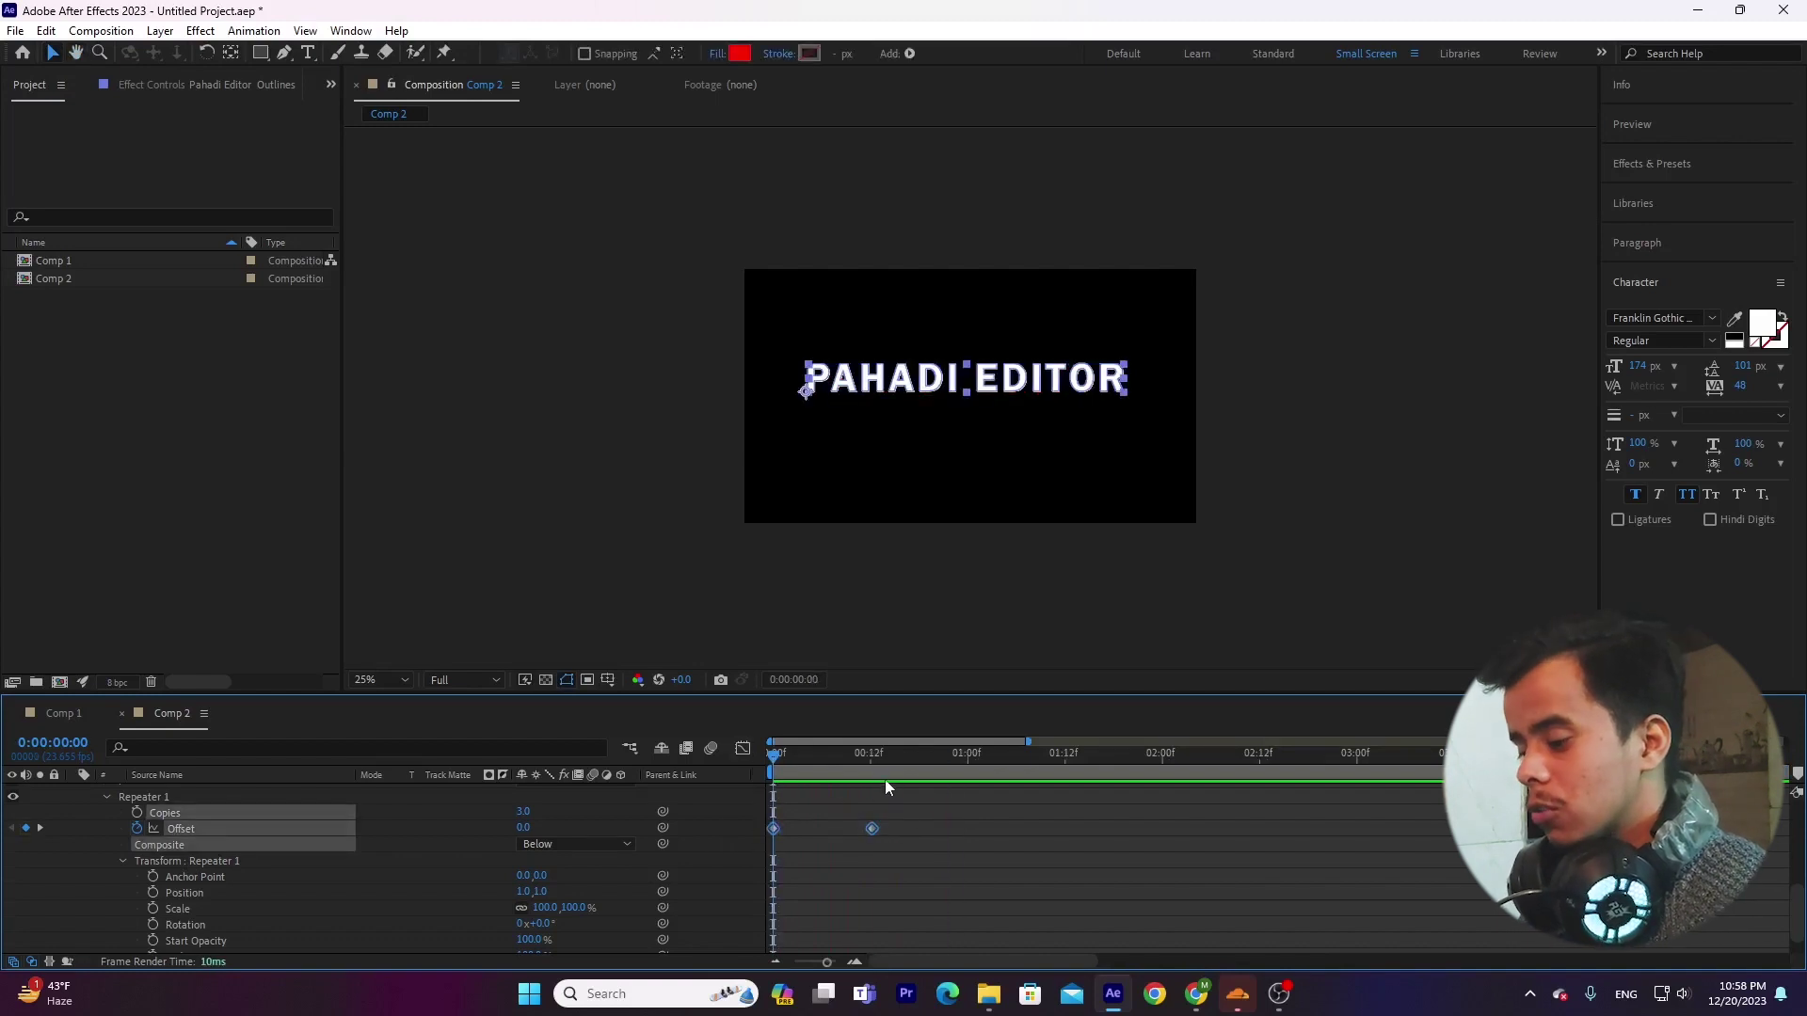
{"action": "key", "text": "F9"}
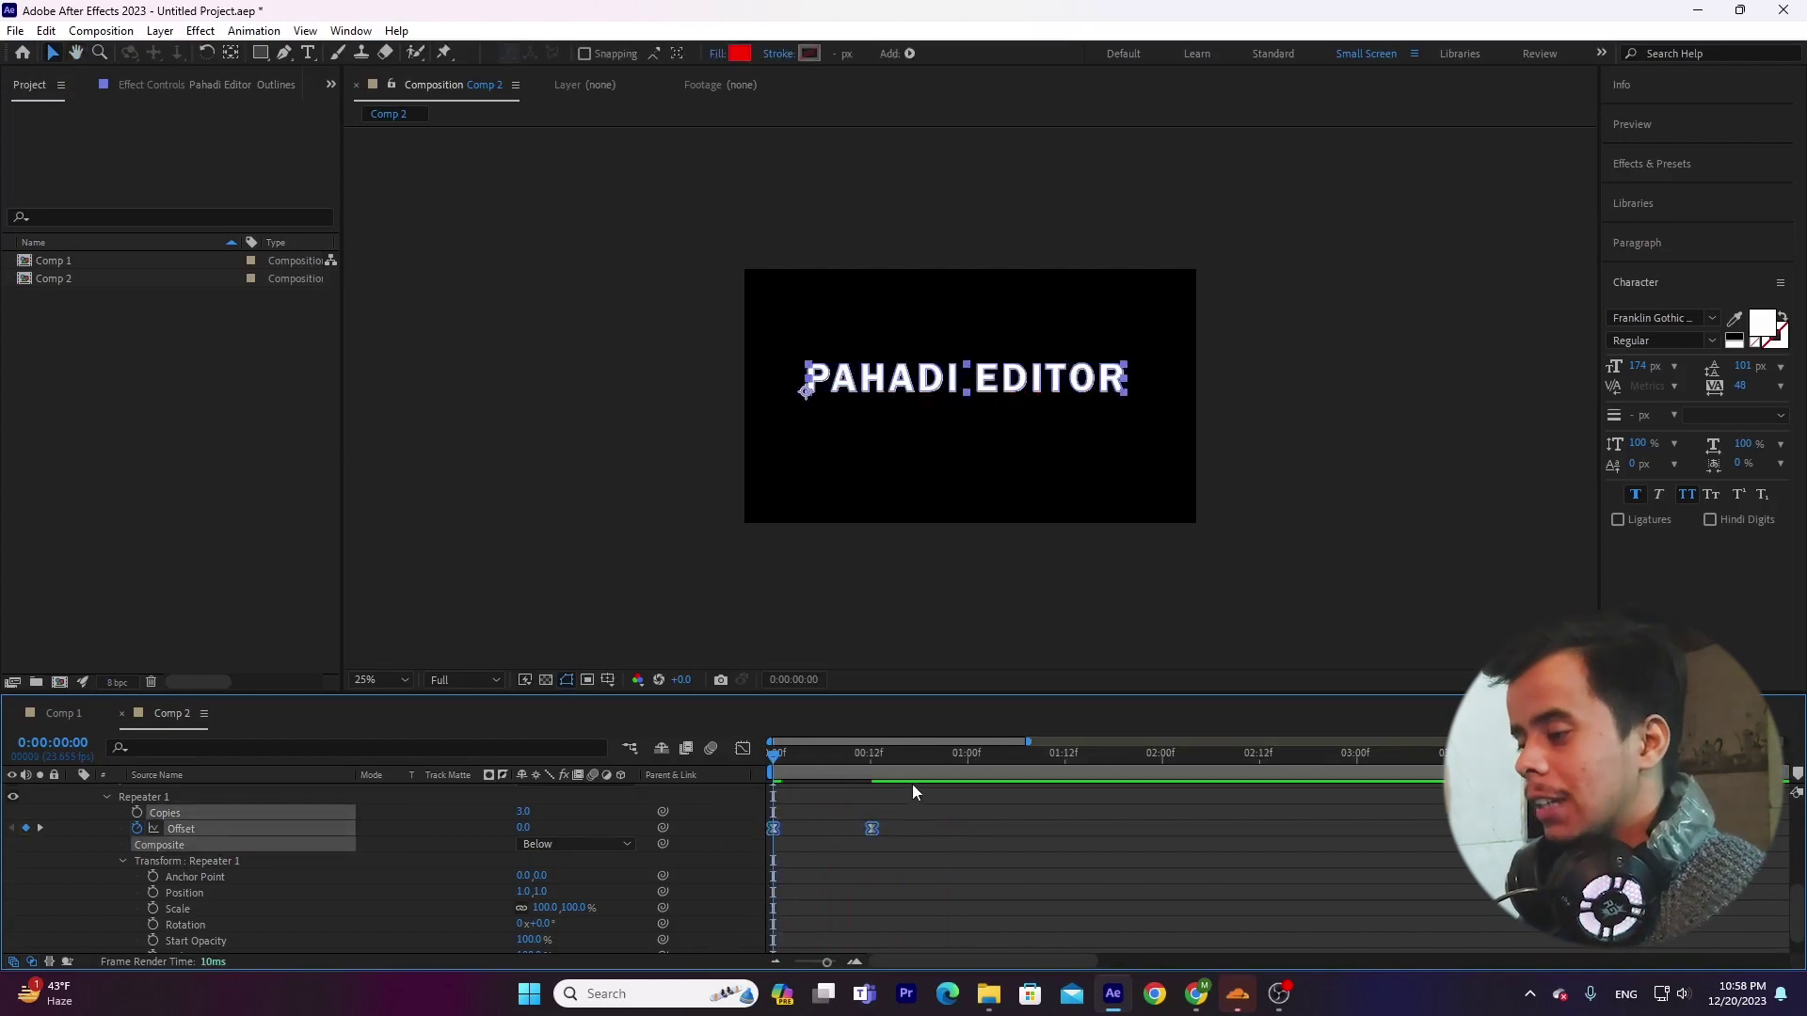
{"action": "left_click", "coordinate": [918, 828]}
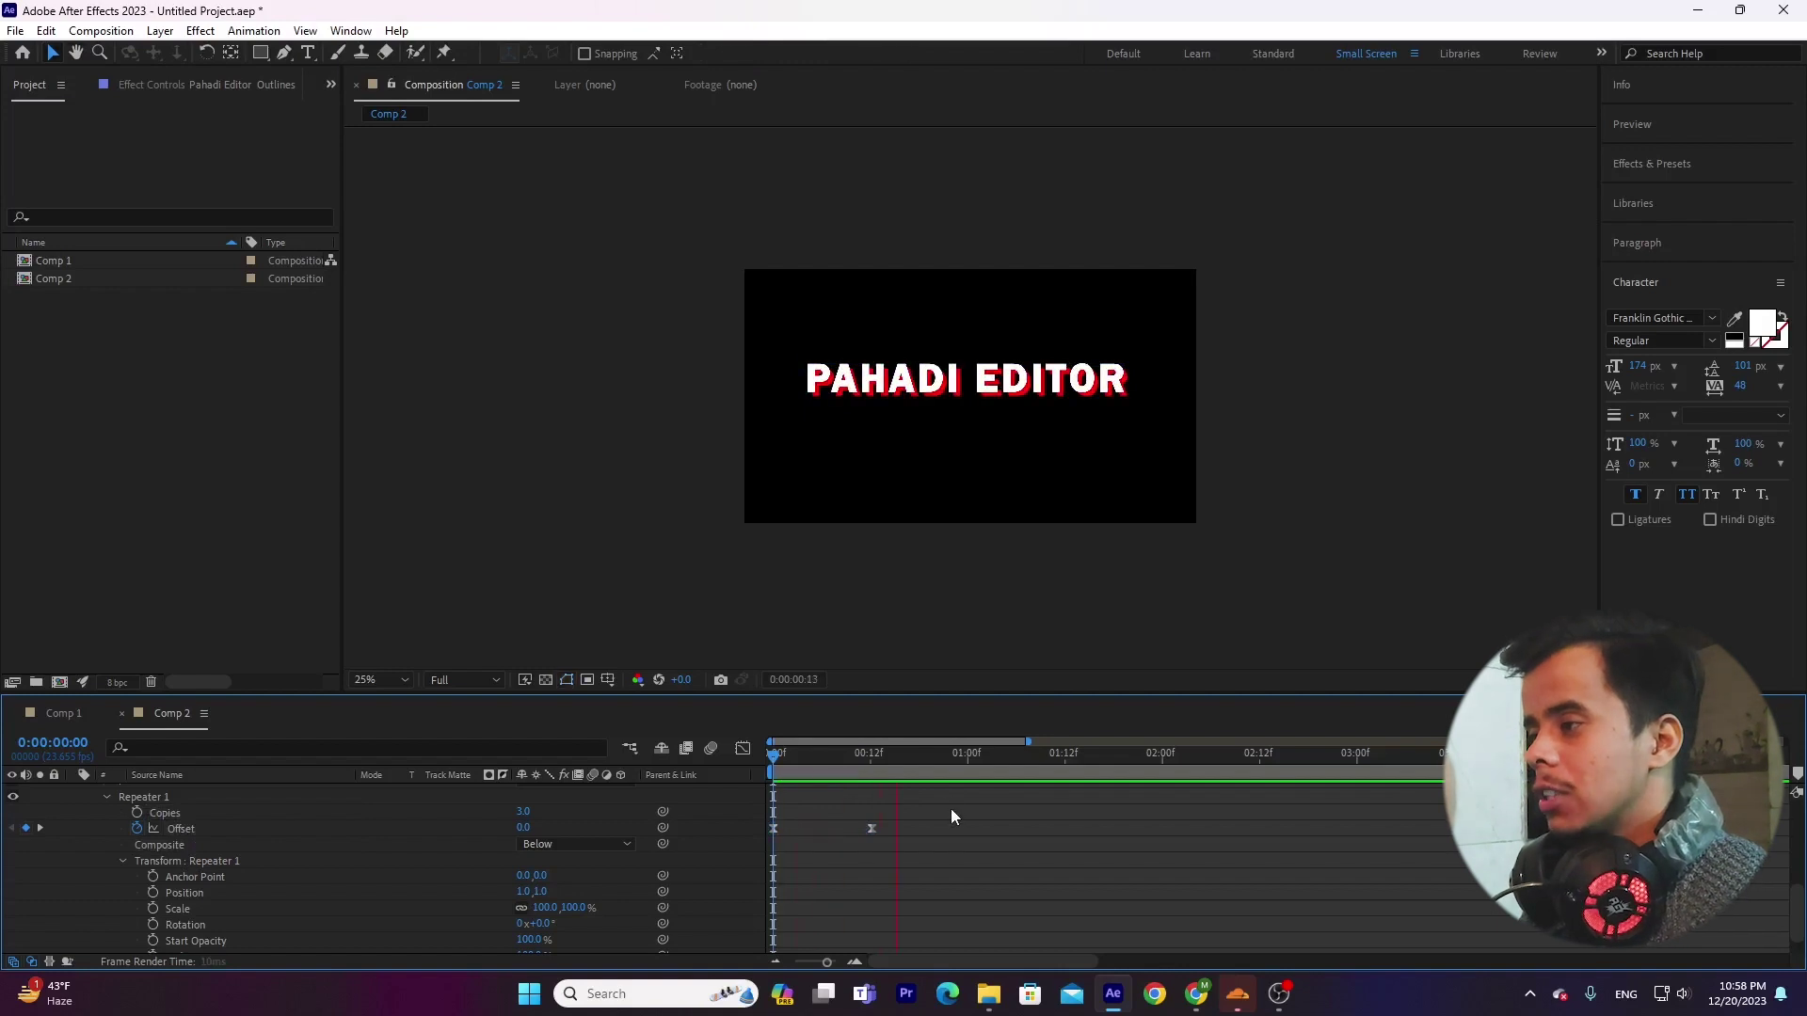
{"action": "key", "text": "space"}
Step: Retime the Repeater's two Offset keyframes to about frames 7 and 15, and preview the new timing
{"action": "left_click_drag", "start_coordinate": [795, 818], "coordinate": [896, 830]}
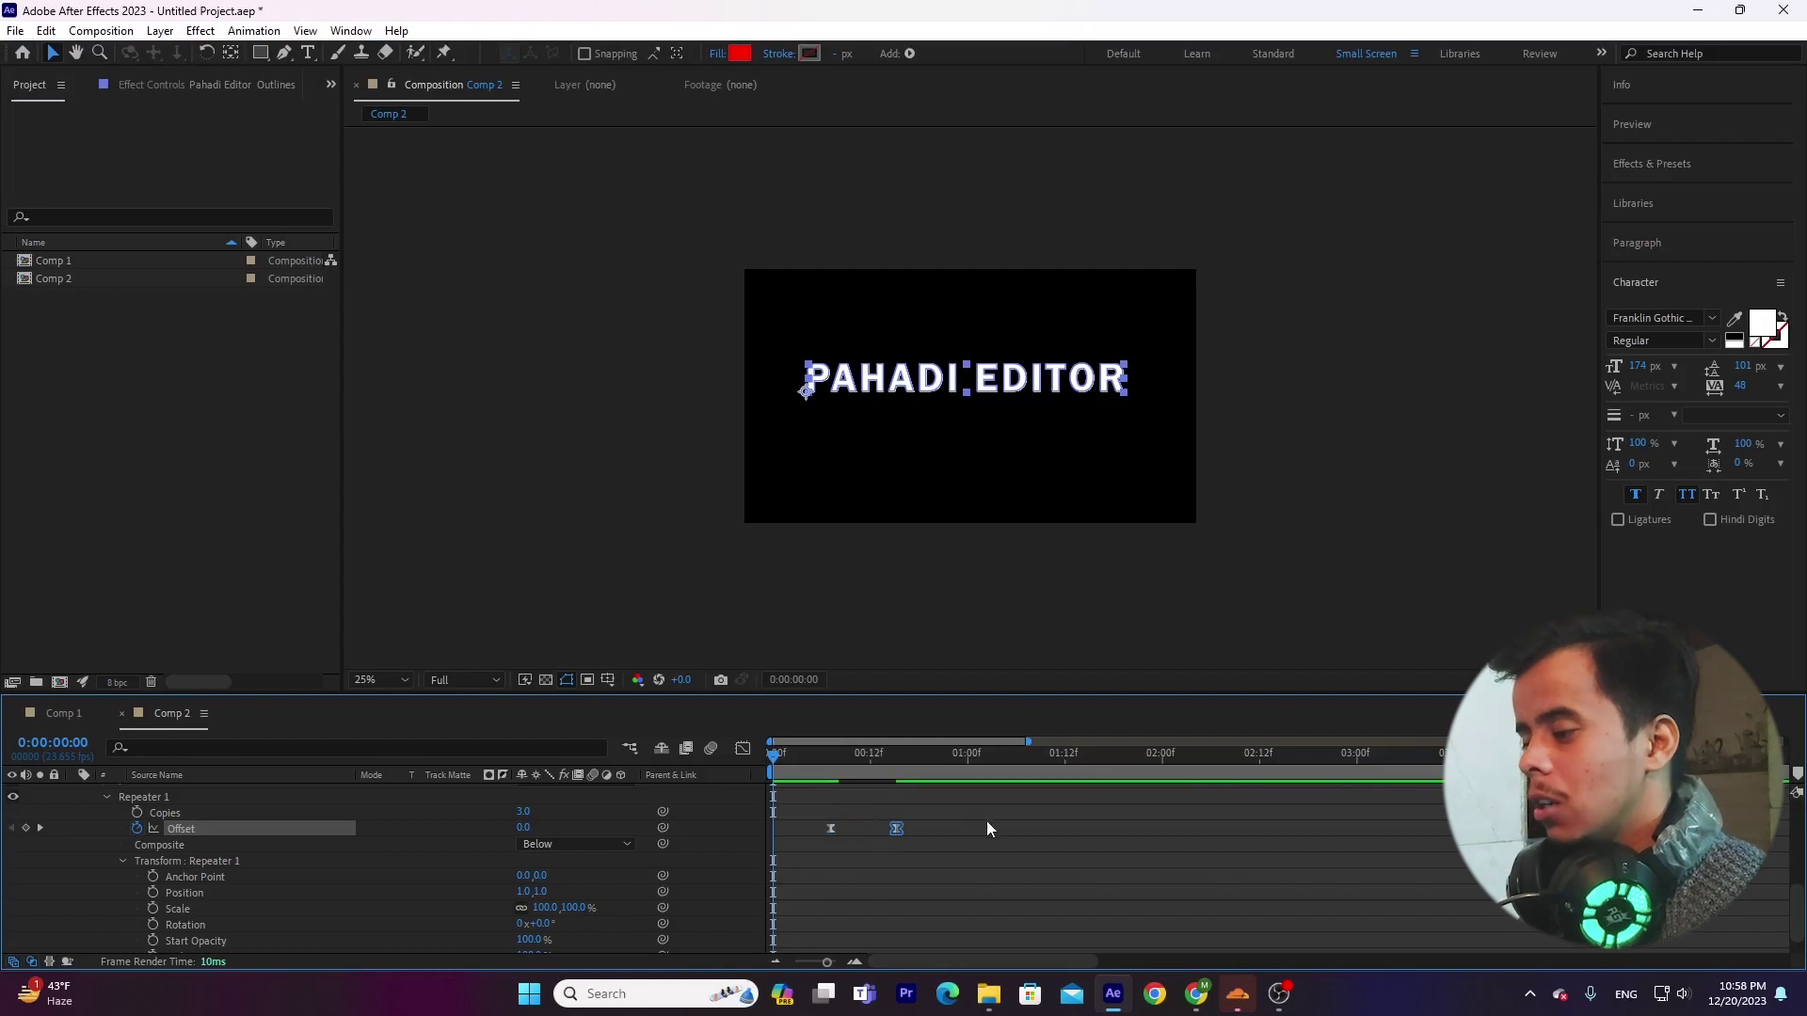
{"action": "key", "text": "space"}
{"action": "key", "text": "space"}
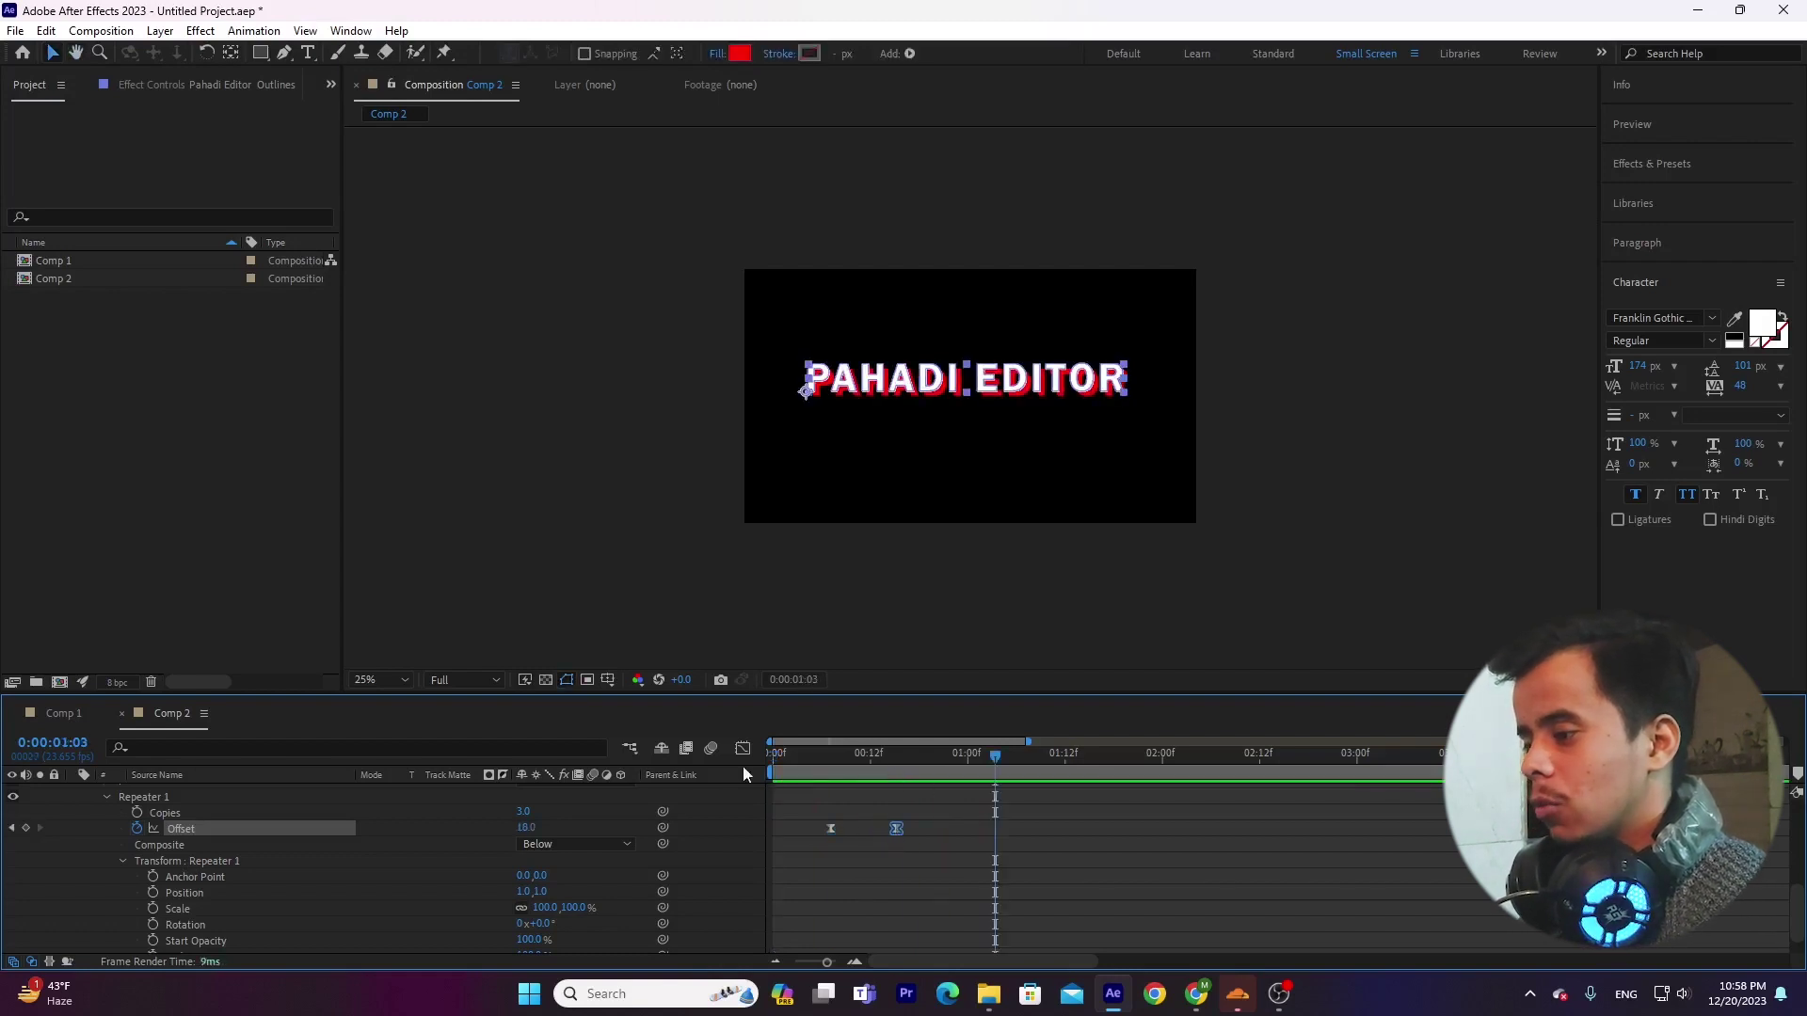
{"action": "key", "text": "space"}
Step: Collapse the Pahadi Editor Outlines layer and turn off its visibility at the composition's start
{"action": "left_click_drag", "start_coordinate": [1799, 909], "coordinate": [1798, 809]}
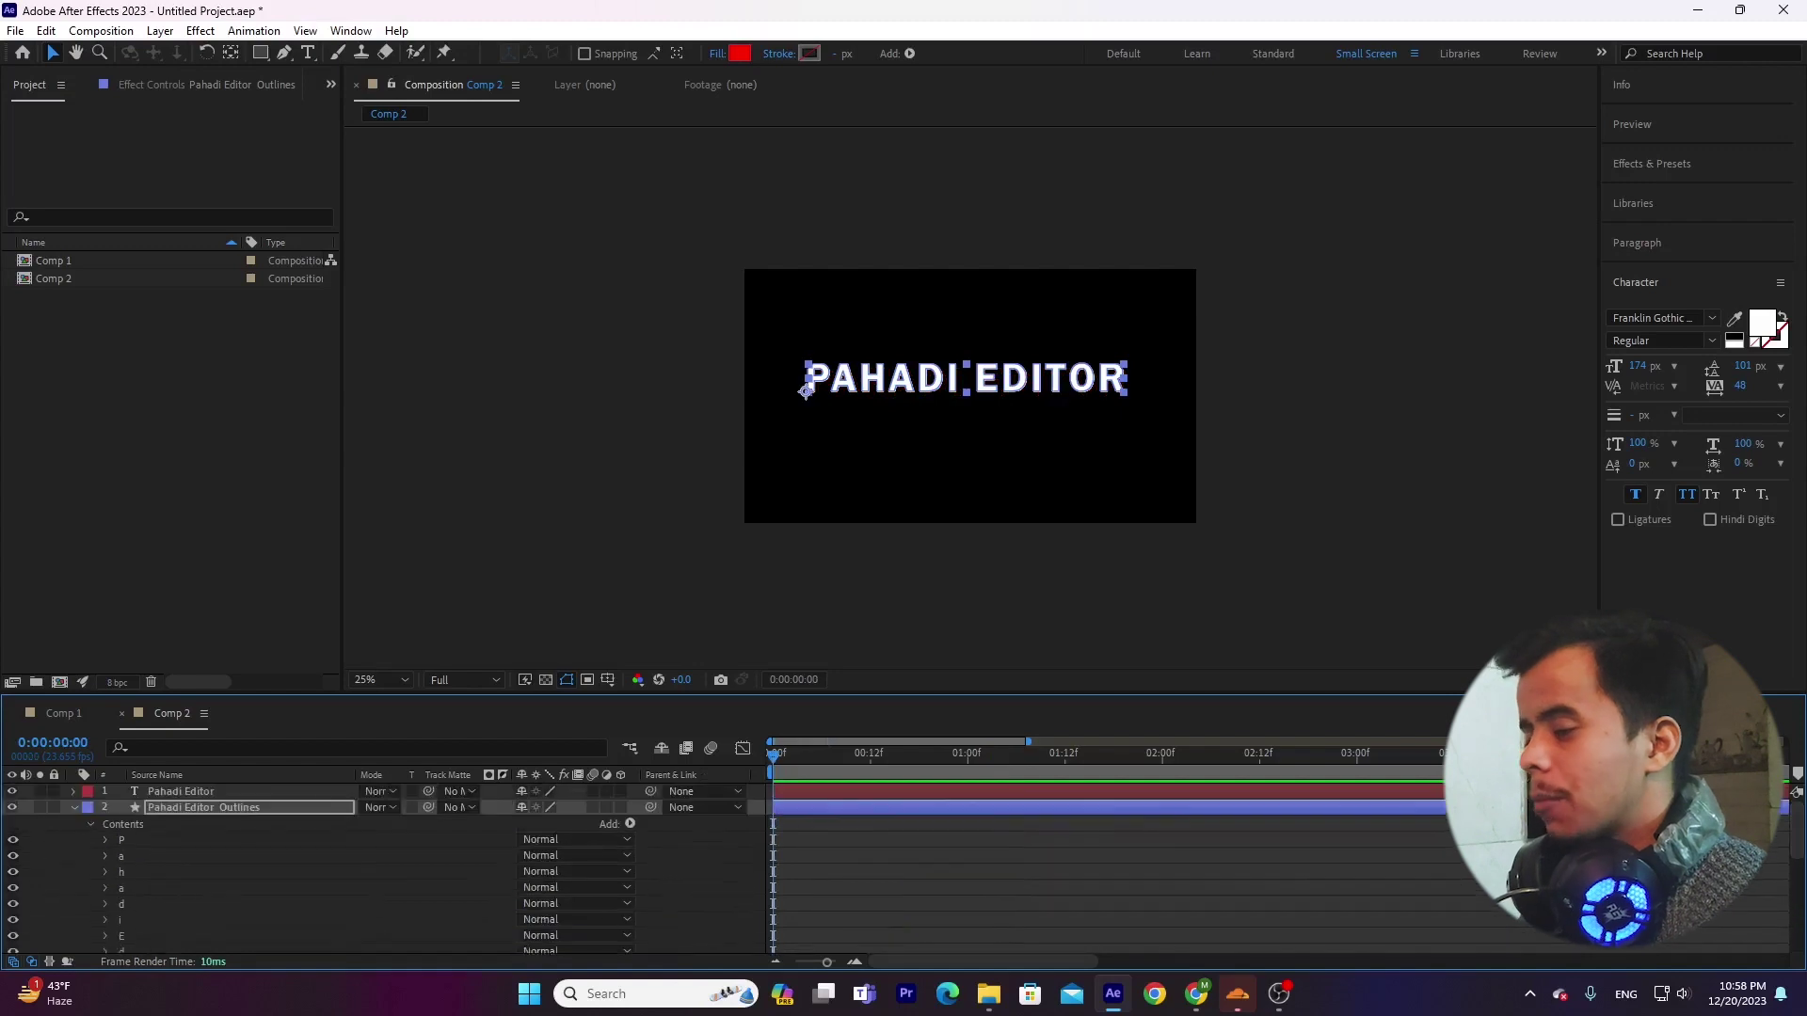
{"action": "key", "text": "F2"}
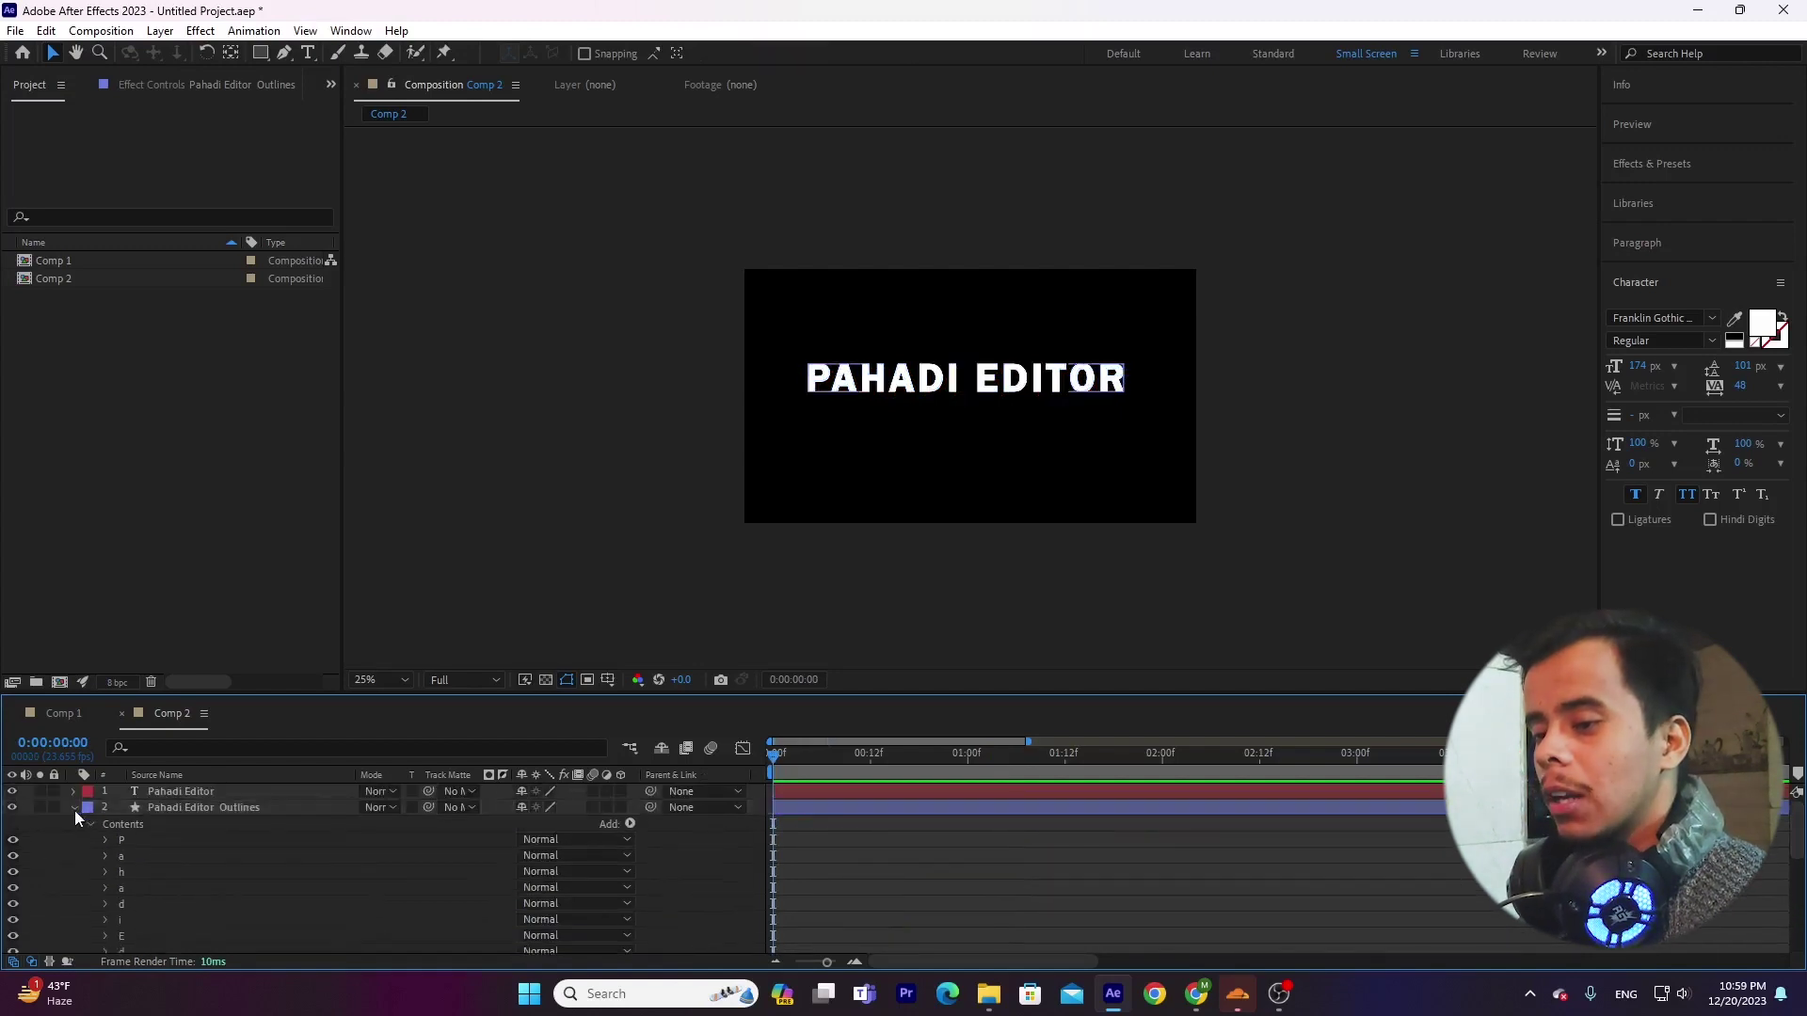
{"action": "left_click", "coordinate": [75, 810]}
{"action": "left_click", "coordinate": [282, 809]}
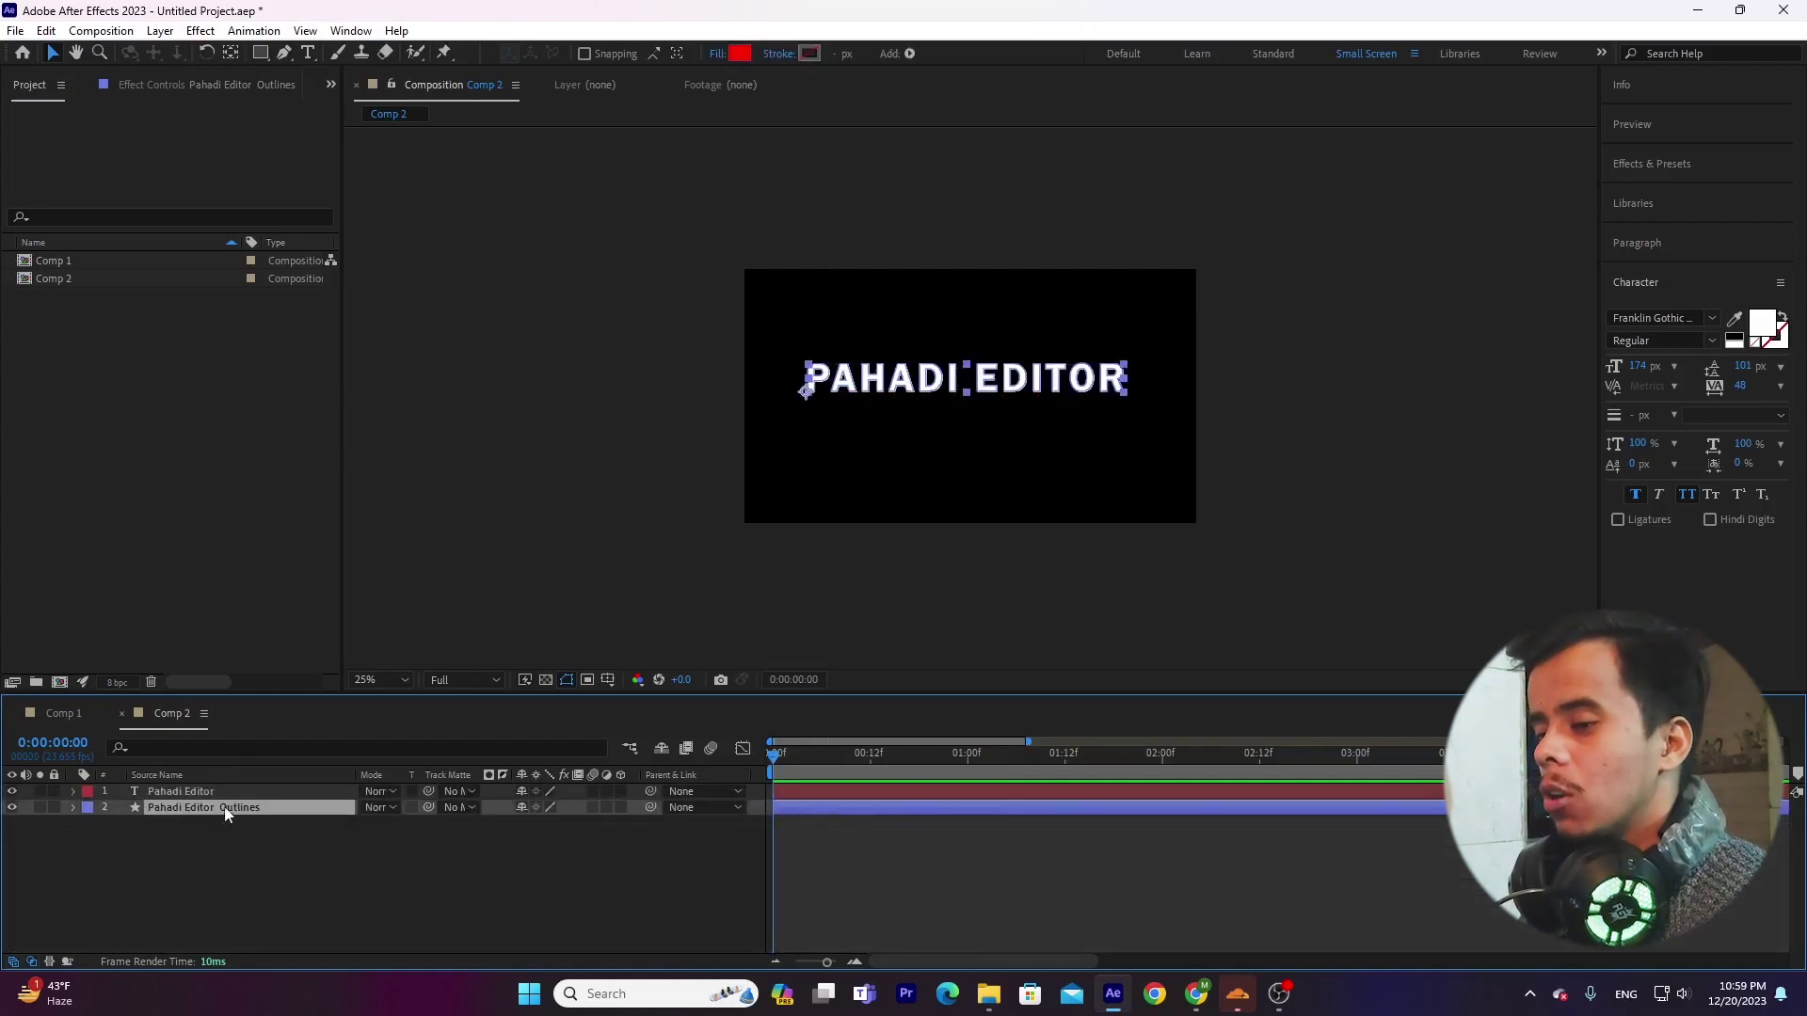
{"action": "key", "text": "ctrl+Up"}
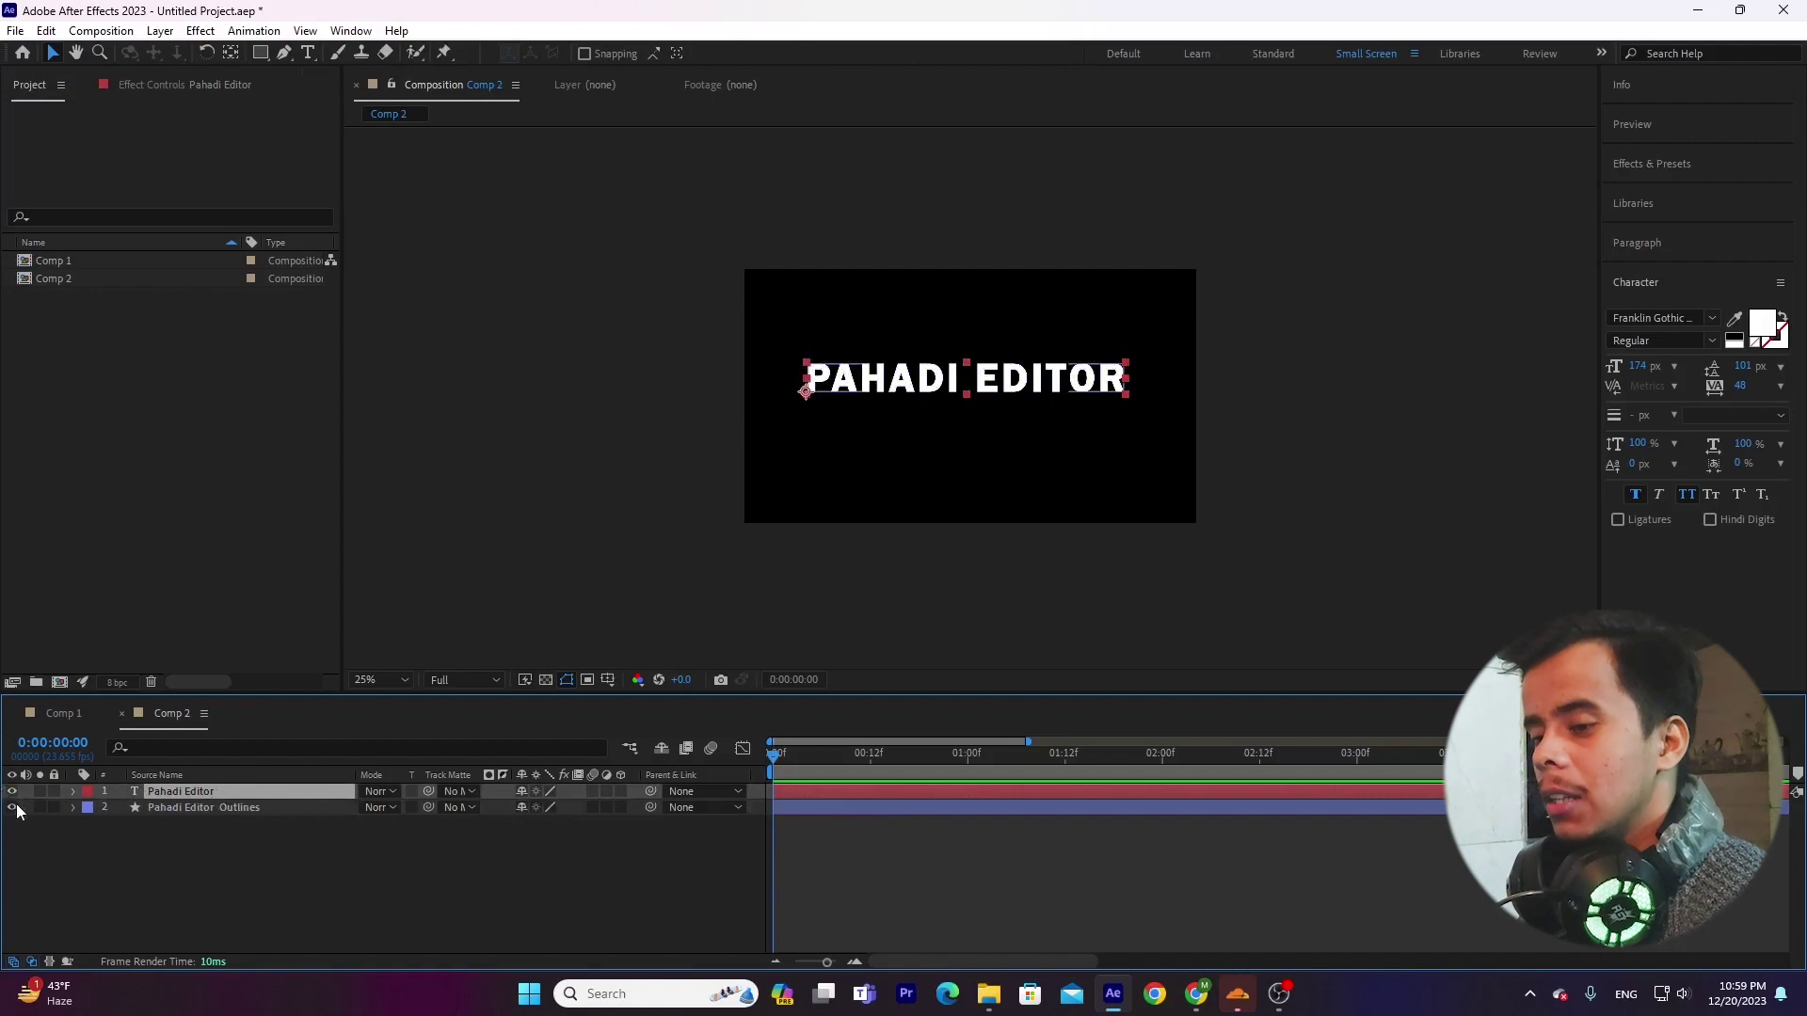
{"action": "left_click", "coordinate": [11, 808]}
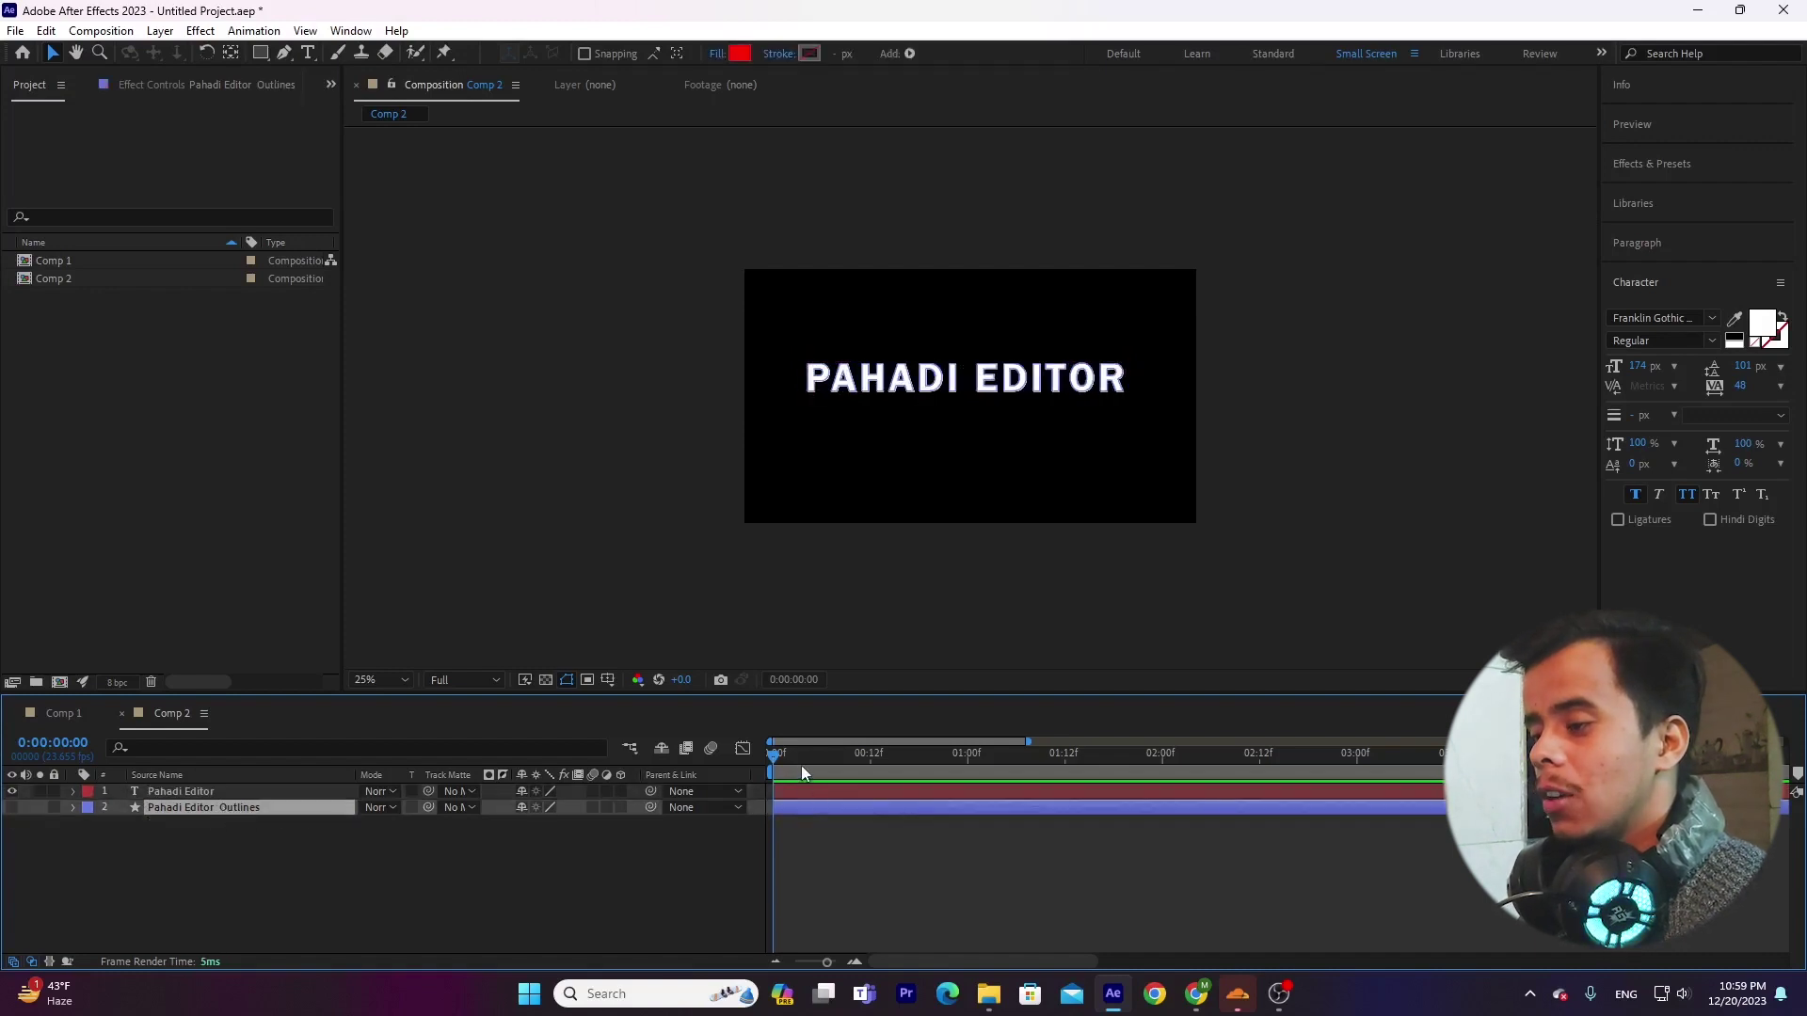
{"action": "left_click", "coordinate": [84, 829]}
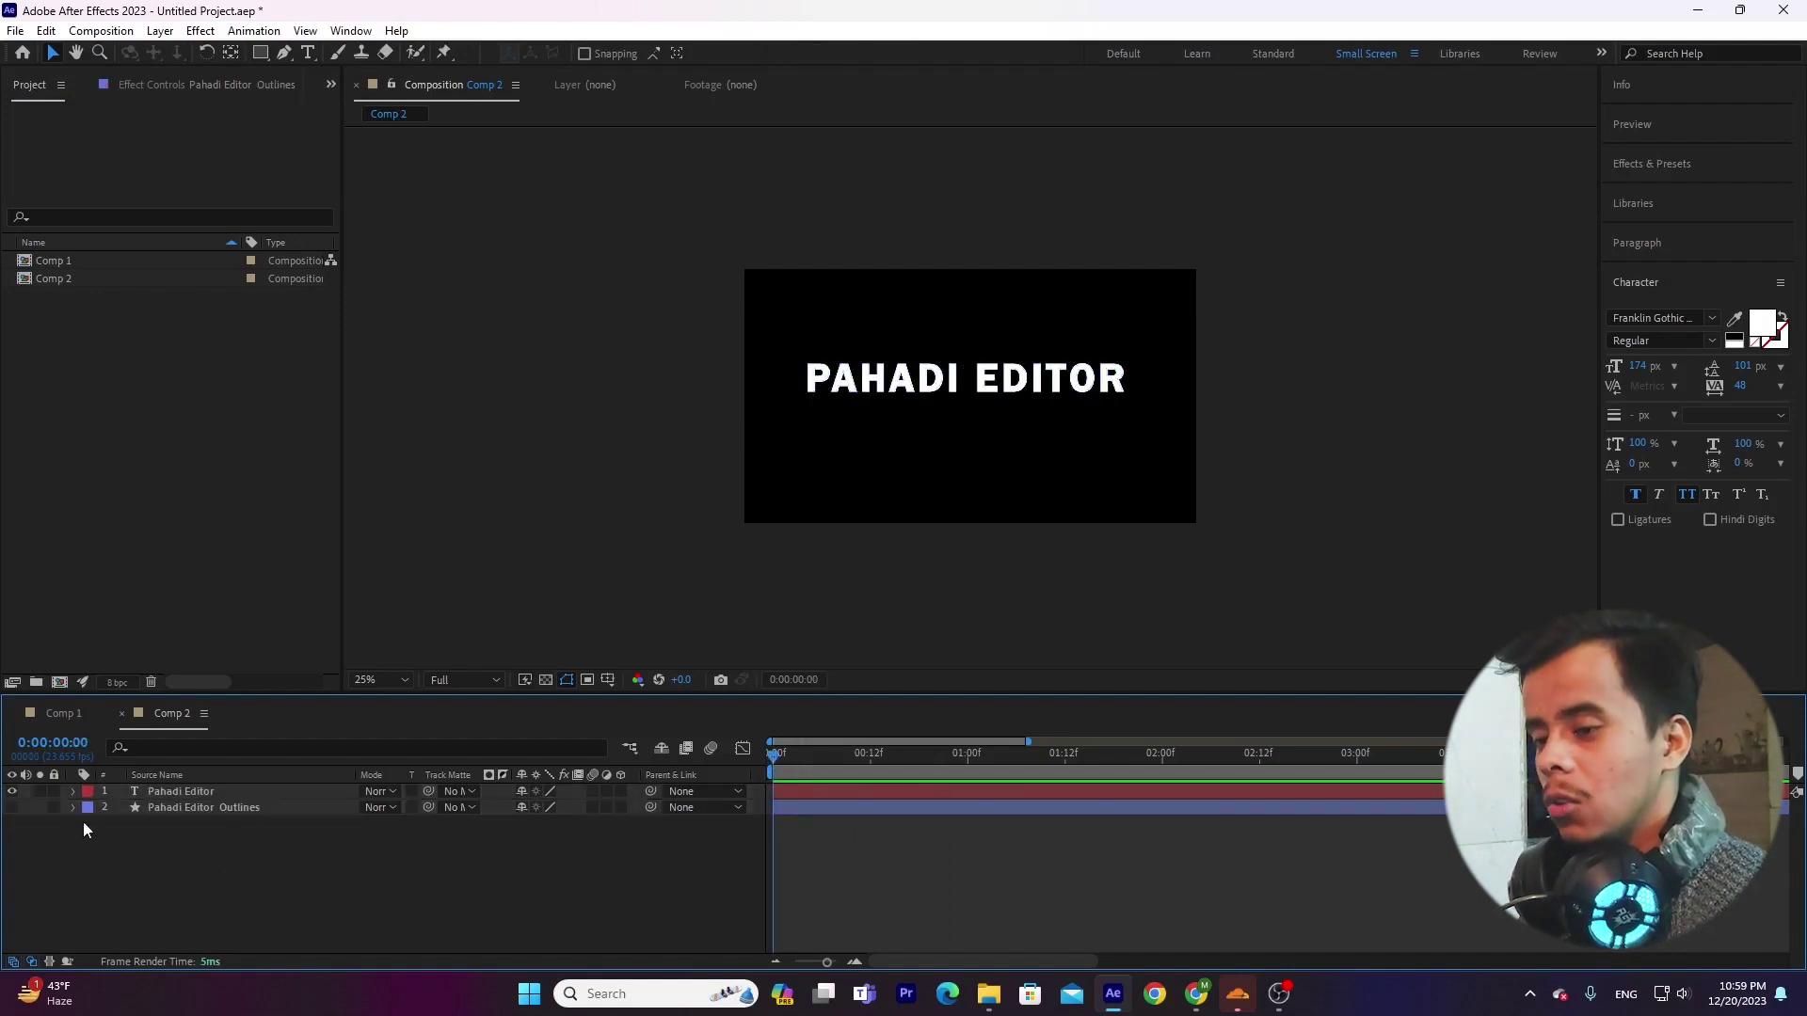
Step: Start keyframing the Pahadi Editor text layer's Opacity with 0% at frame 0 and 20% at frame 1
{"action": "left_click", "coordinate": [232, 793]}
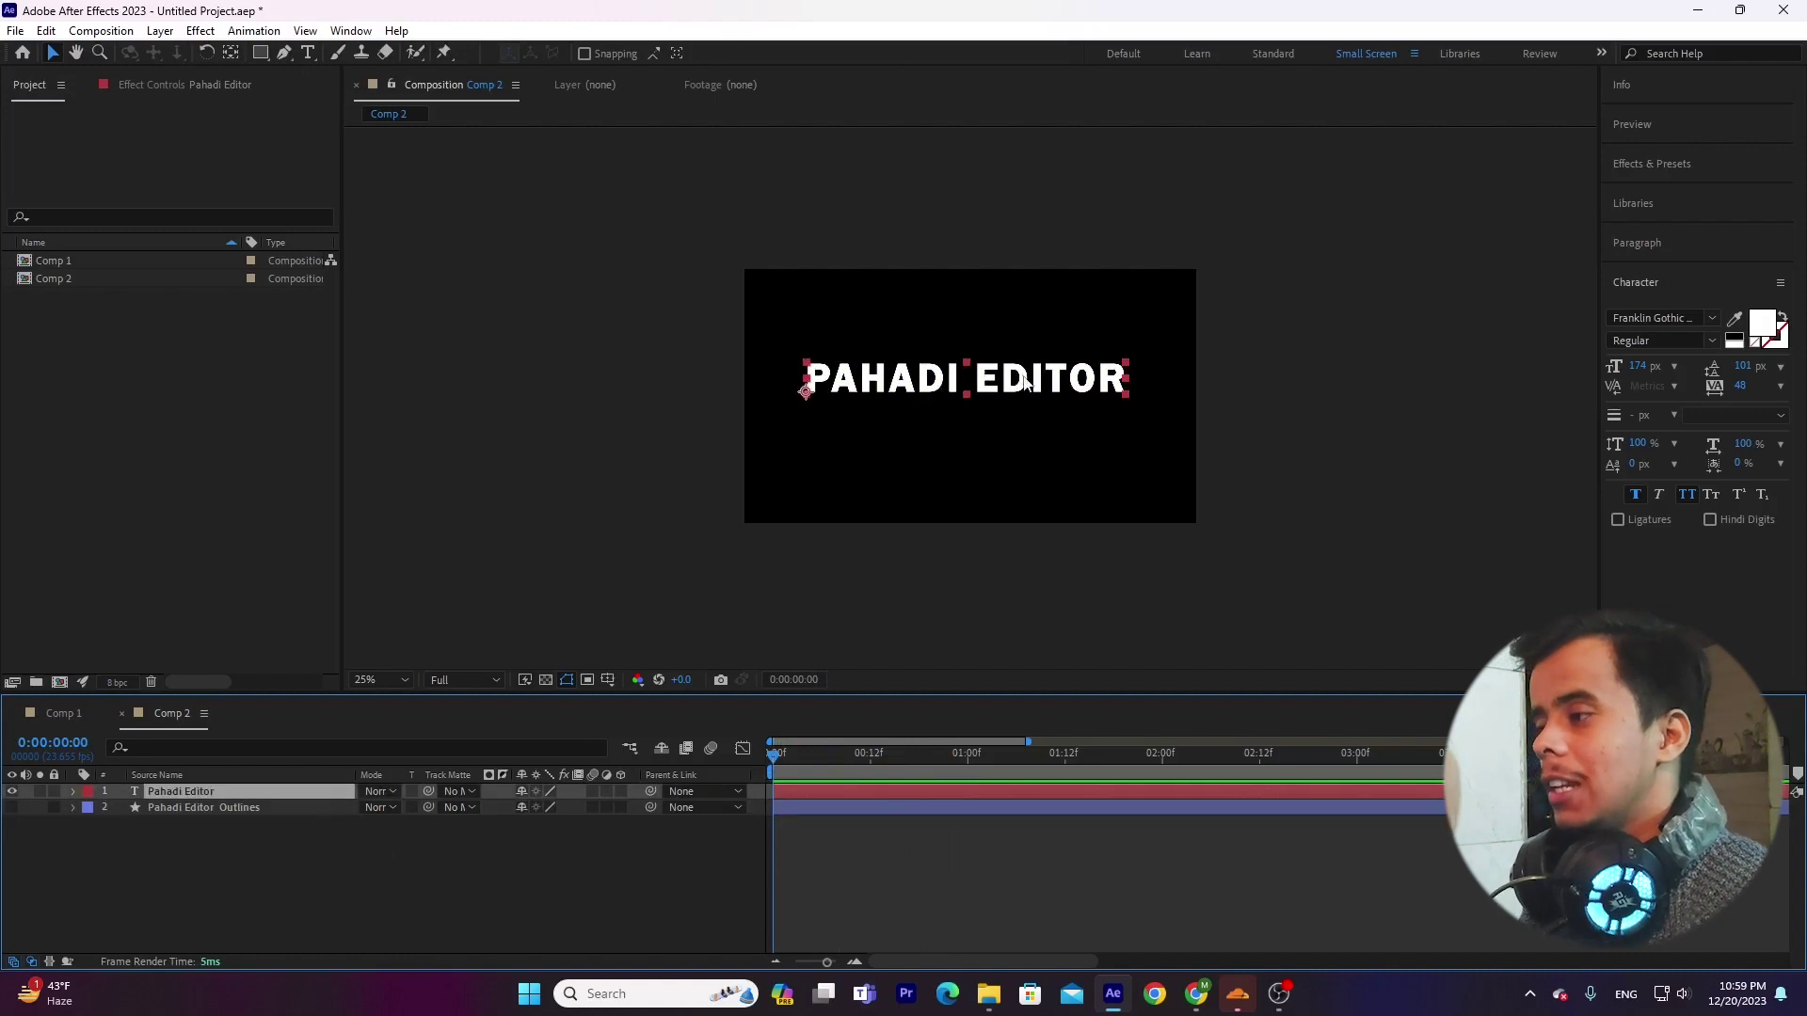
{"action": "key", "text": "t"}
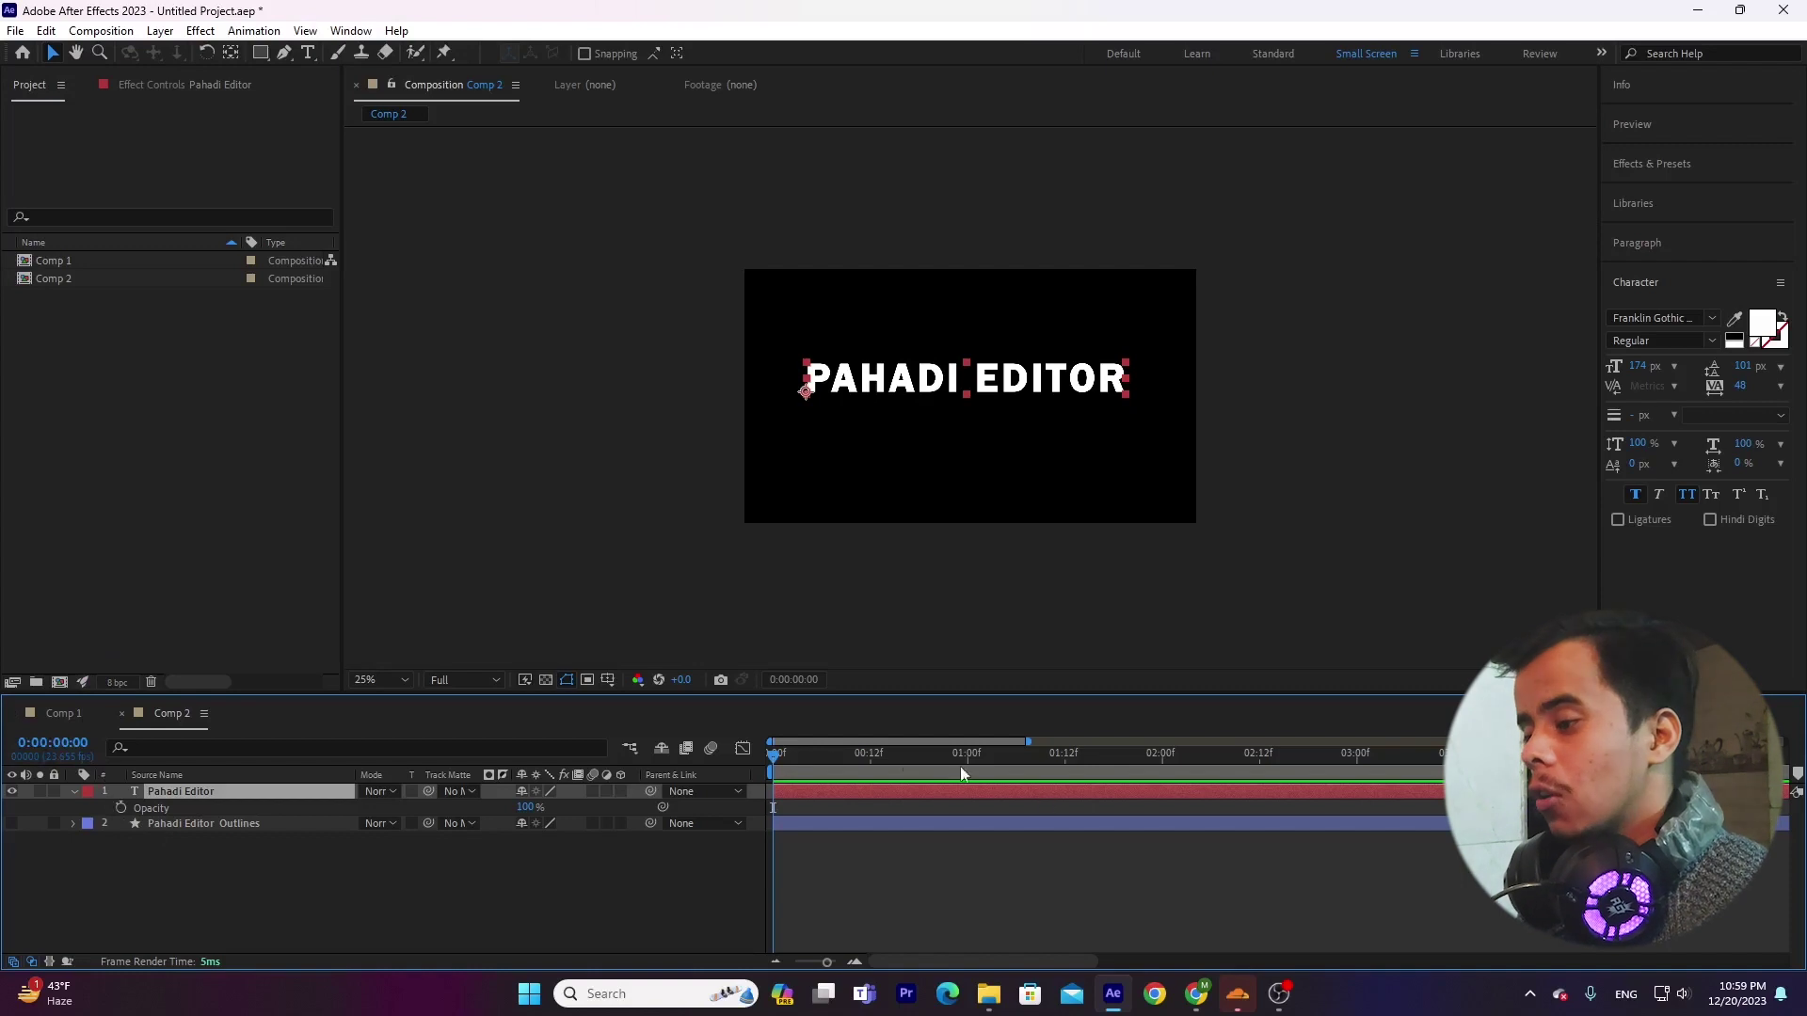
{"action": "left_click", "coordinate": [120, 807]}
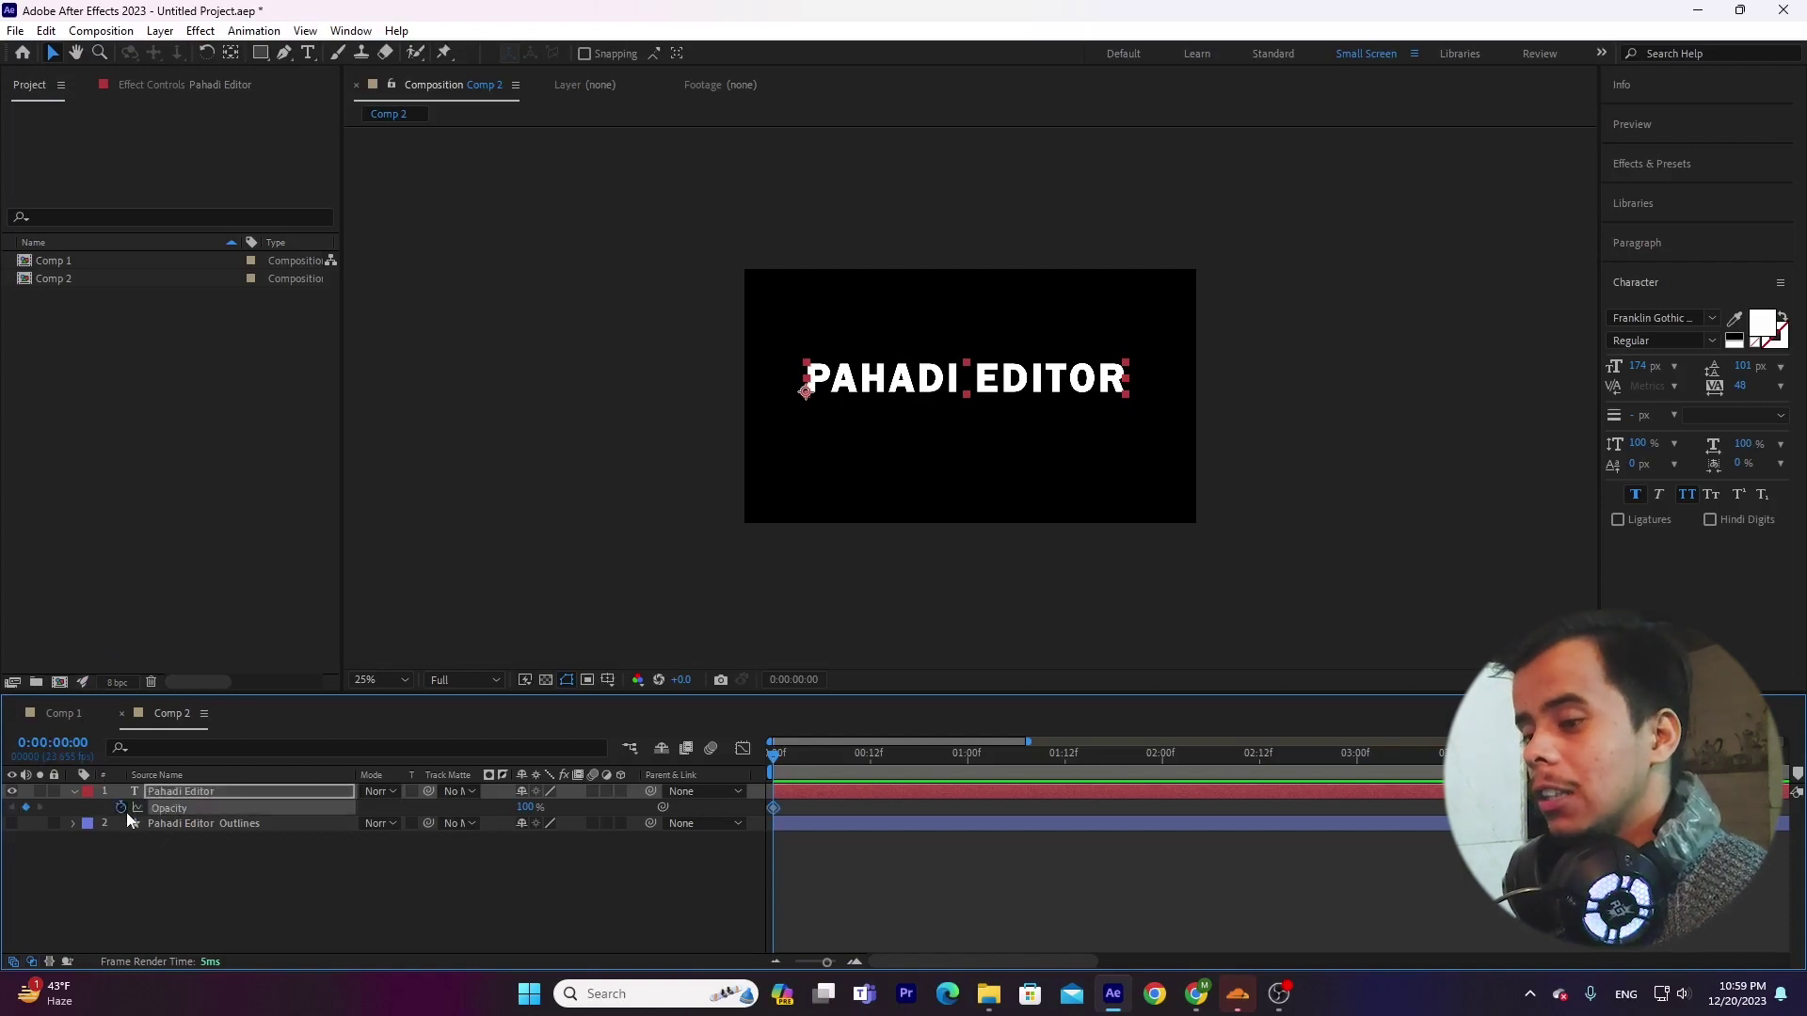
{"action": "left_click_drag", "start_coordinate": [527, 807], "coordinate": [364, 827]}
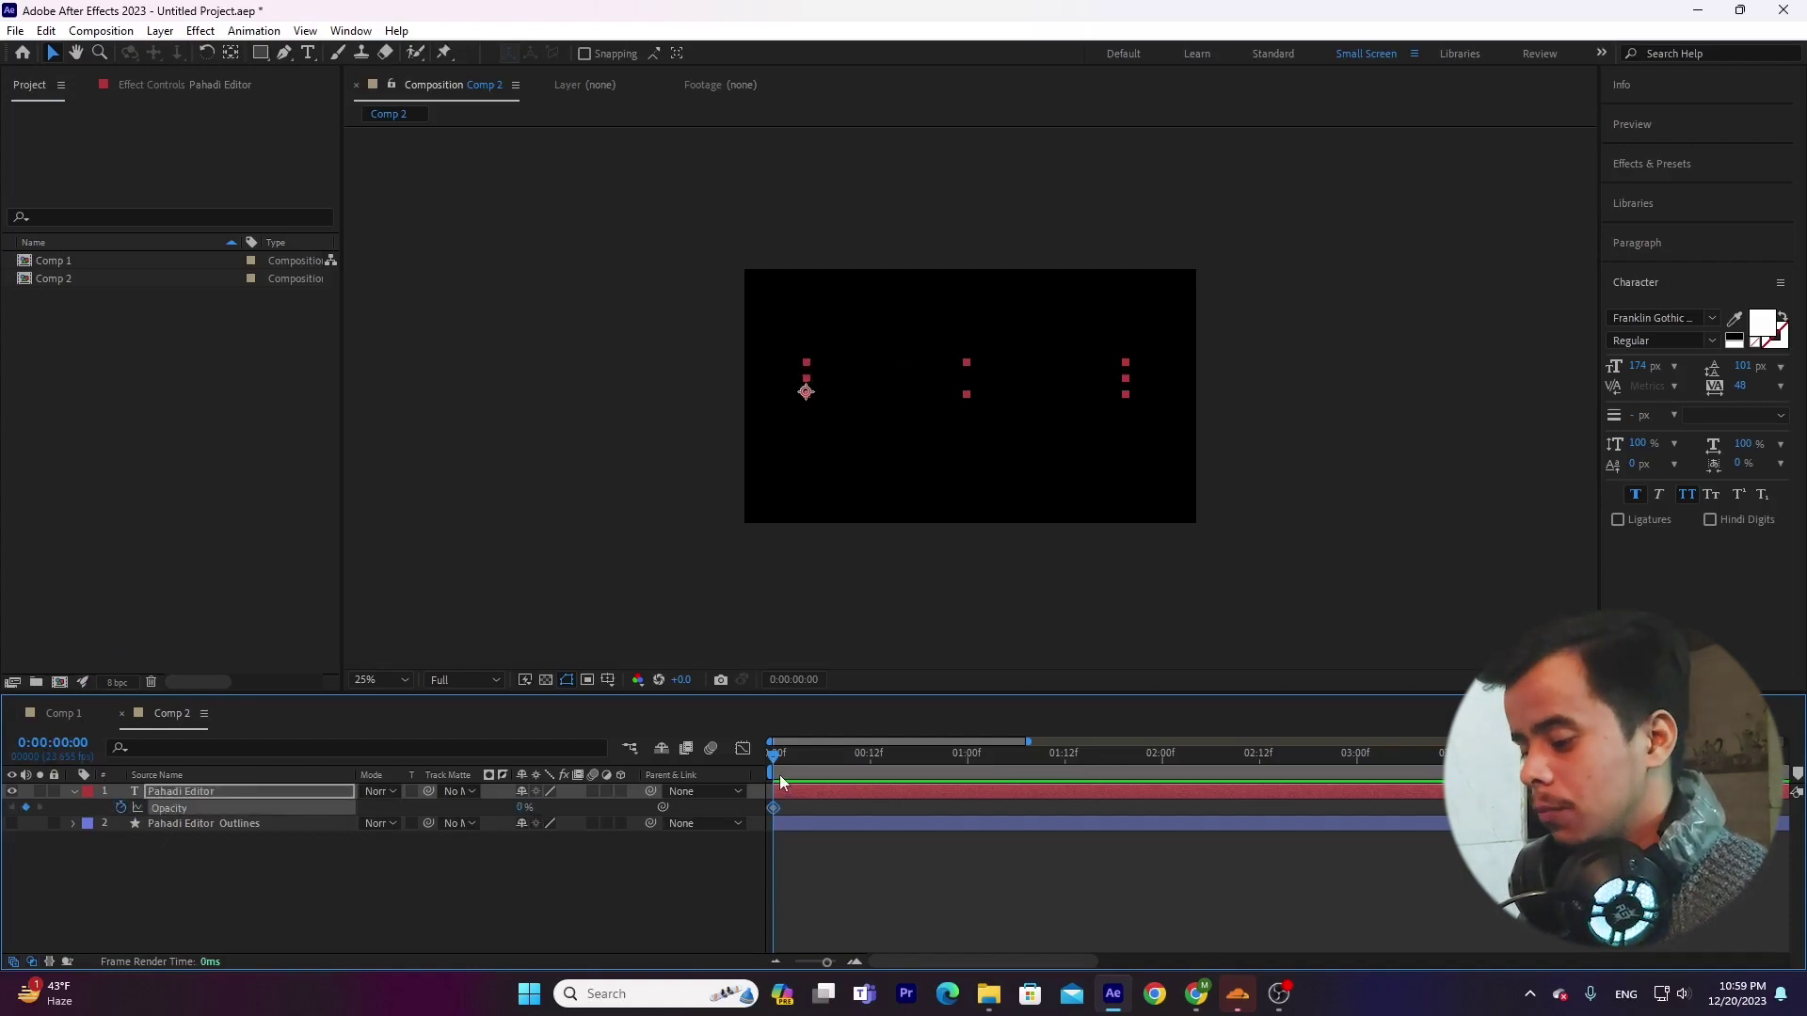
{"action": "scroll", "coordinate": [818, 790], "scroll_direction": "up", "scroll_amount": 5}
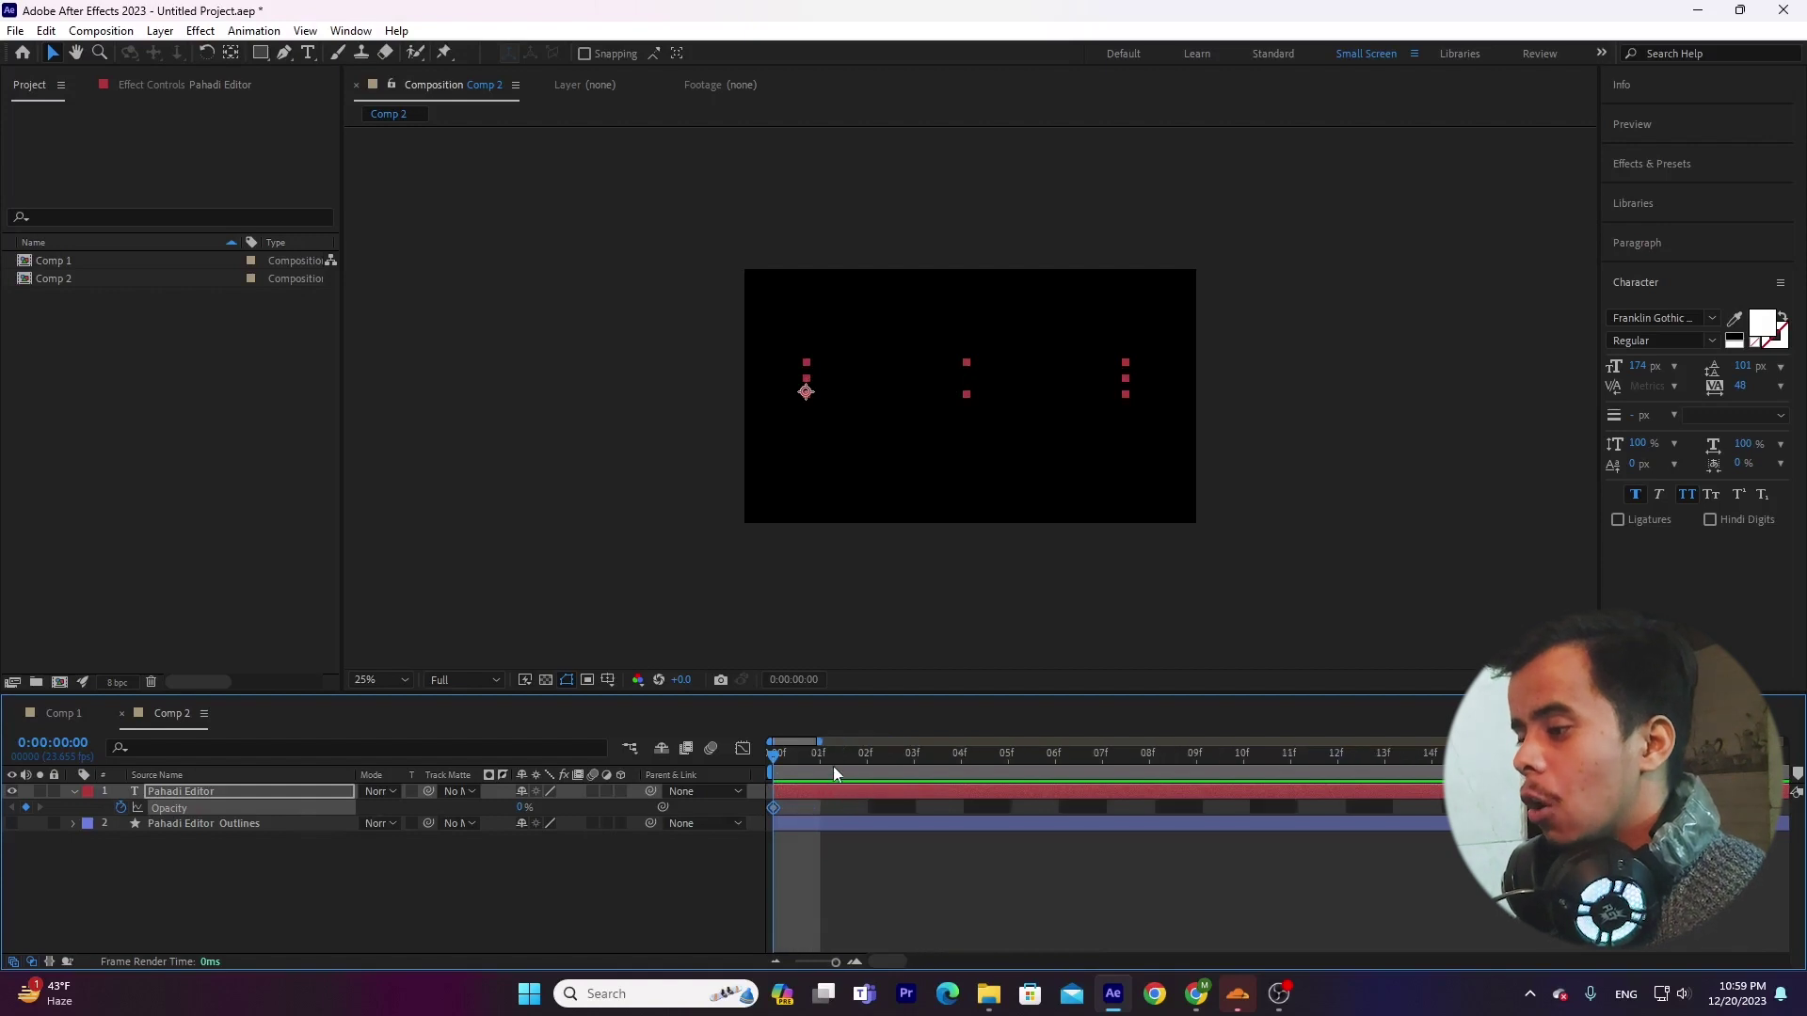
{"action": "left_click", "coordinate": [825, 766]}
{"action": "left_click", "coordinate": [521, 807]}
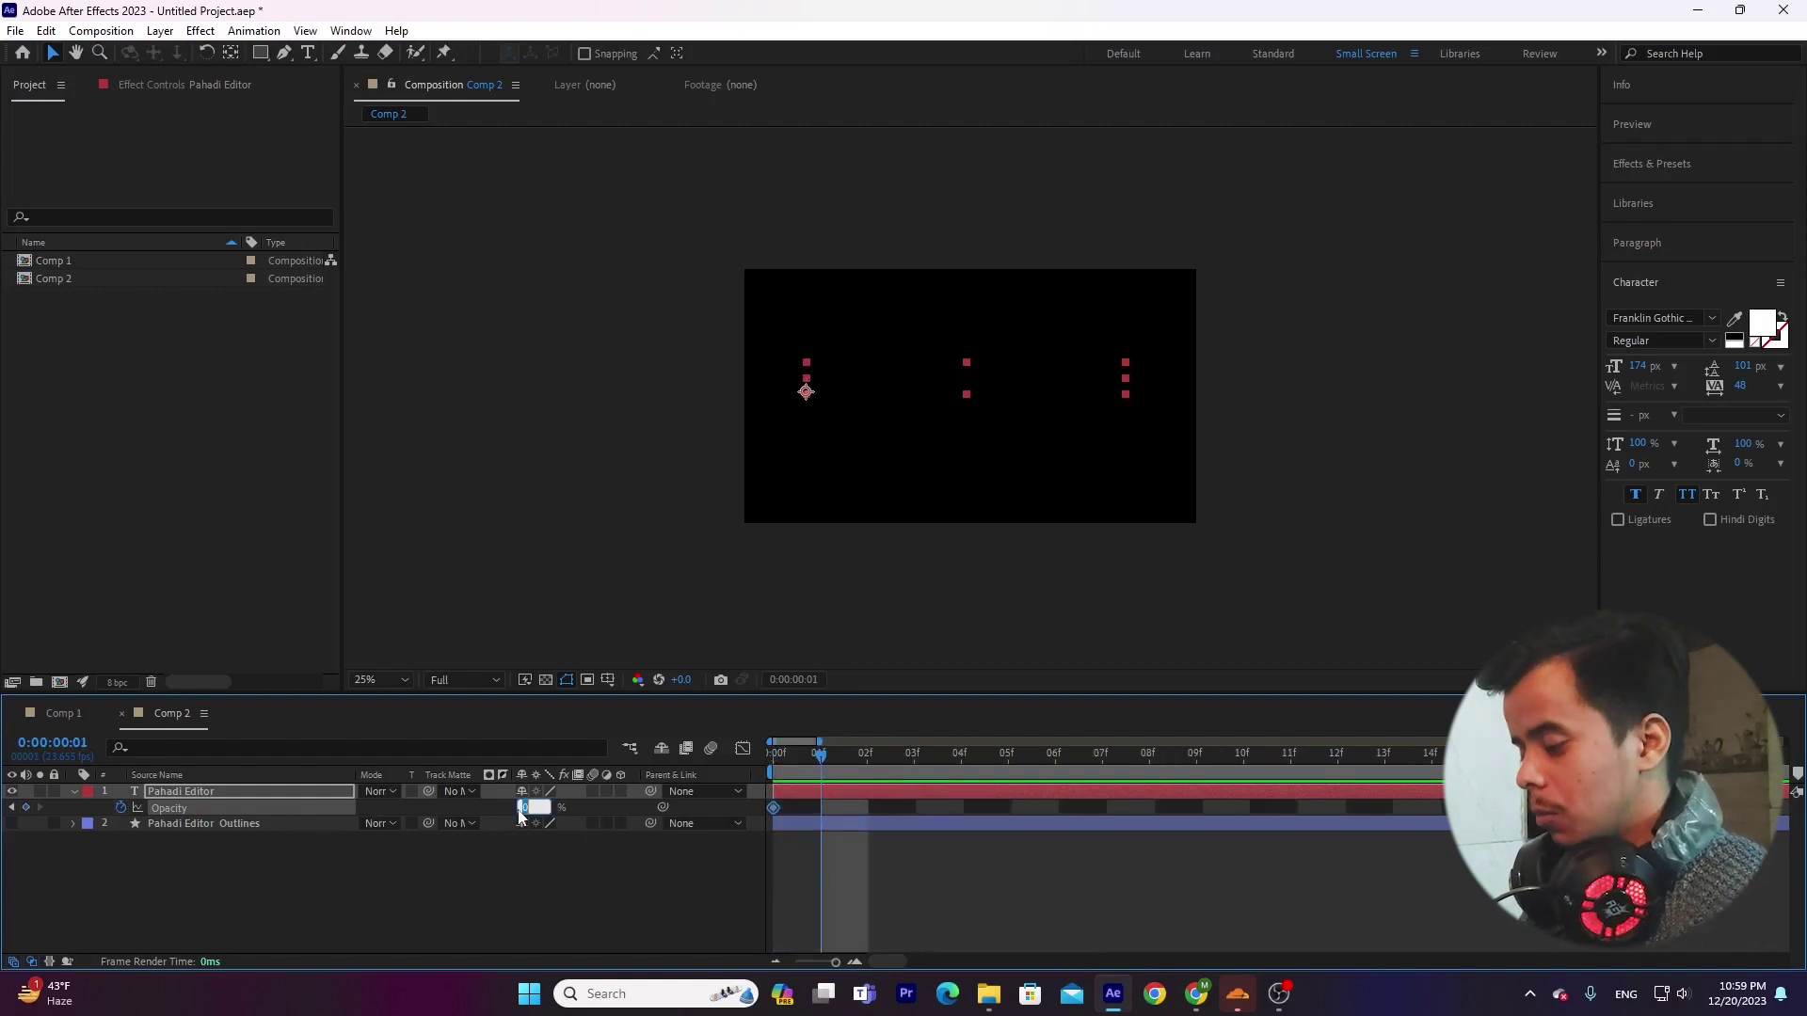
{"action": "type", "text": "20"}
{"action": "key", "text": "Return"}
Step: Continue the text layer's Opacity flicker with keyframes of 0% at frame 2 and 60% at frame 3
{"action": "left_click", "coordinate": [863, 766]}
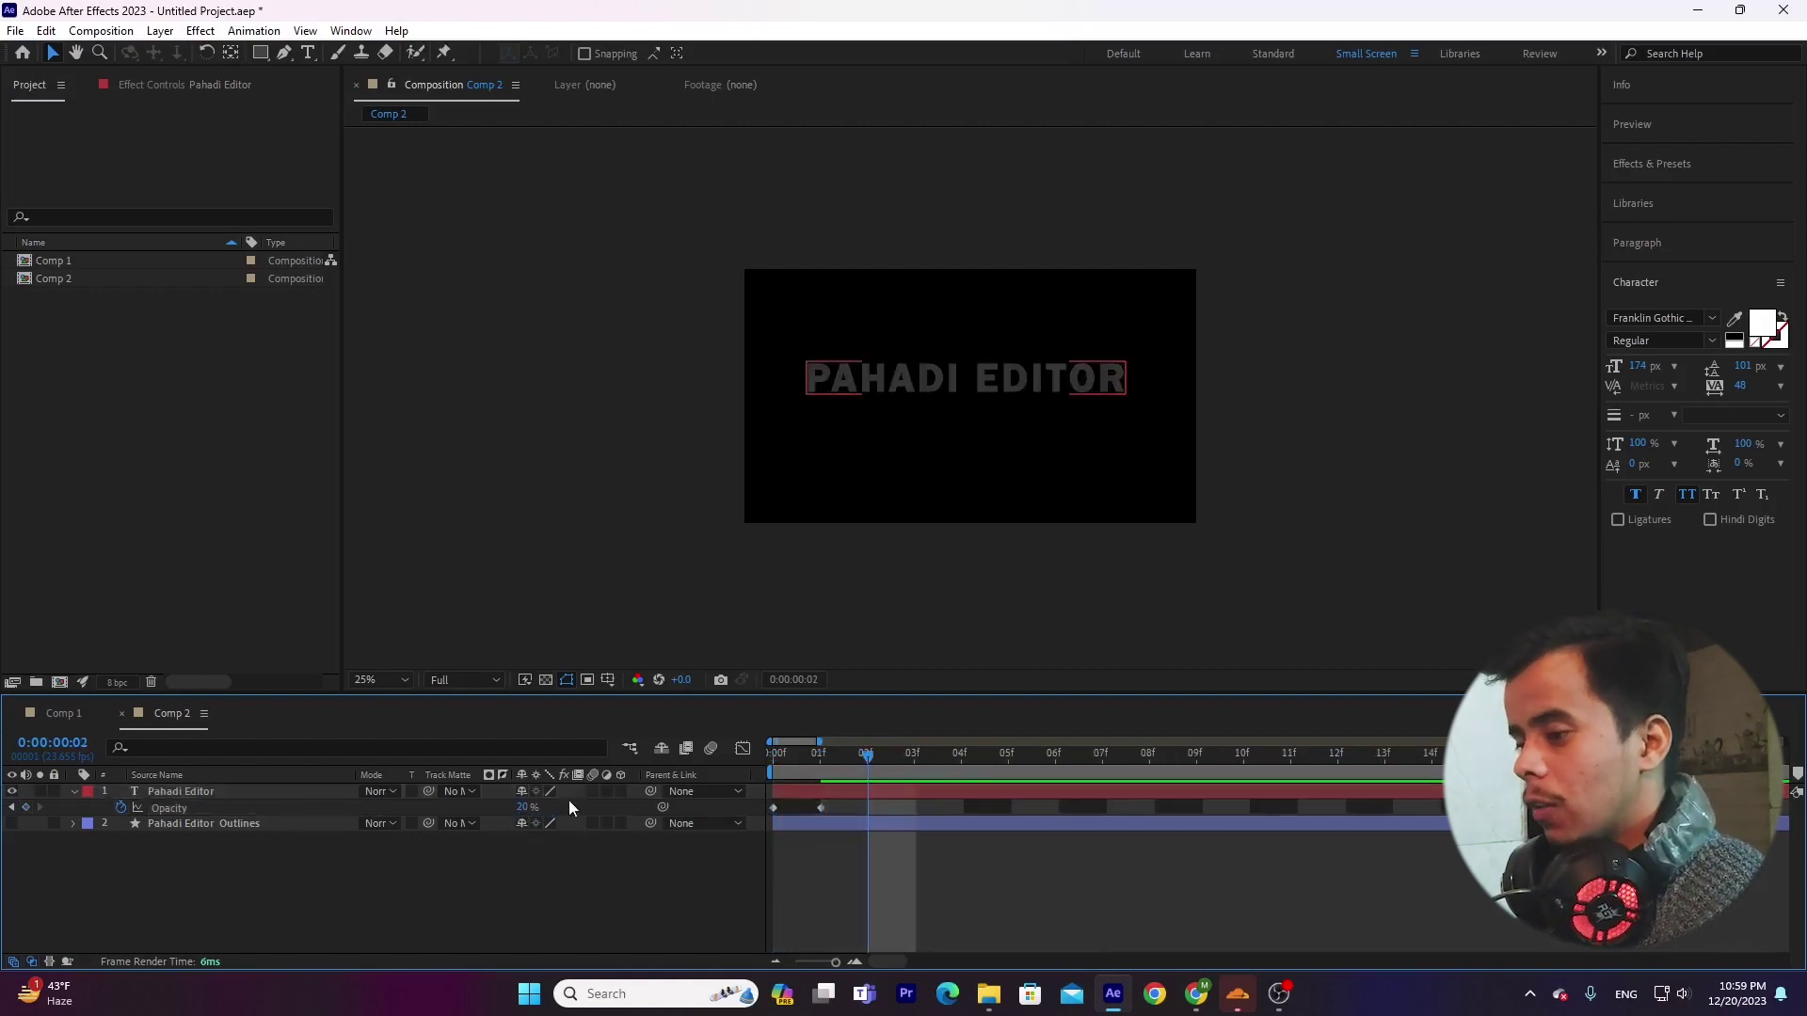
{"action": "left_click", "coordinate": [525, 809]}
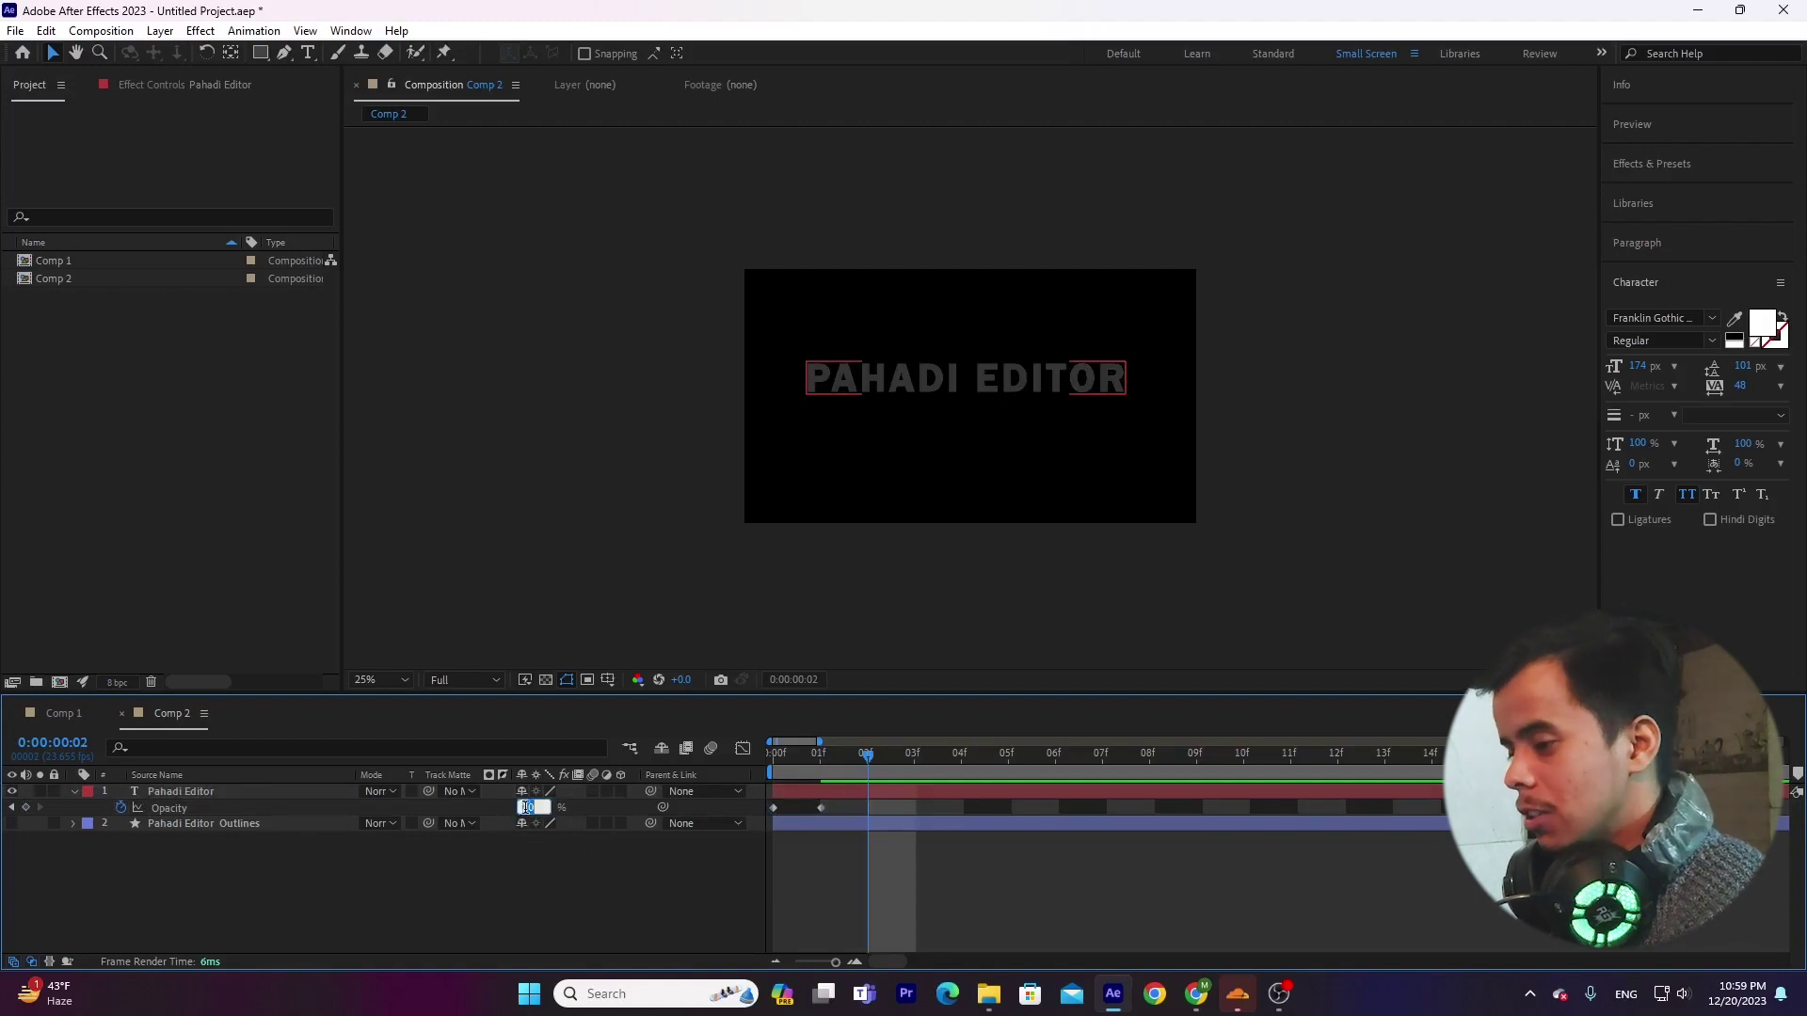
{"action": "type", "text": "0"}
{"action": "key", "text": "Return"}
{"action": "left_click", "coordinate": [911, 766]}
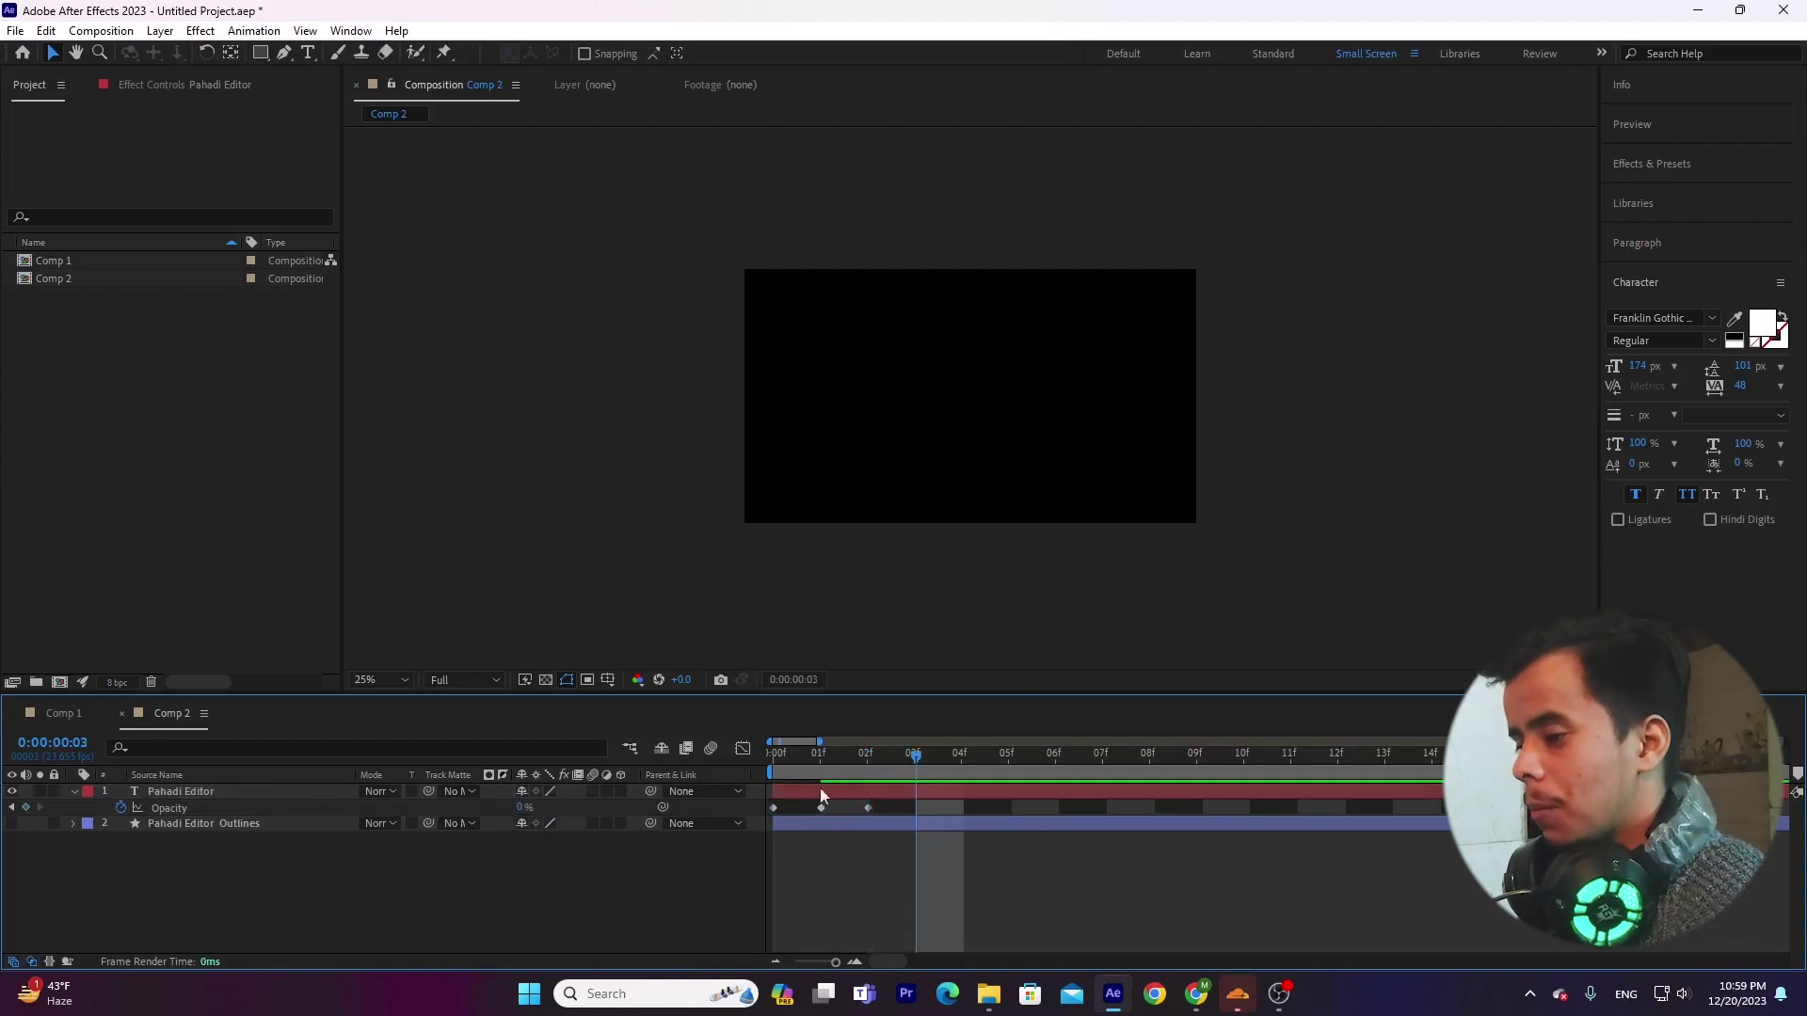
{"action": "left_click", "coordinate": [521, 808]}
{"action": "type", "text": "60"}
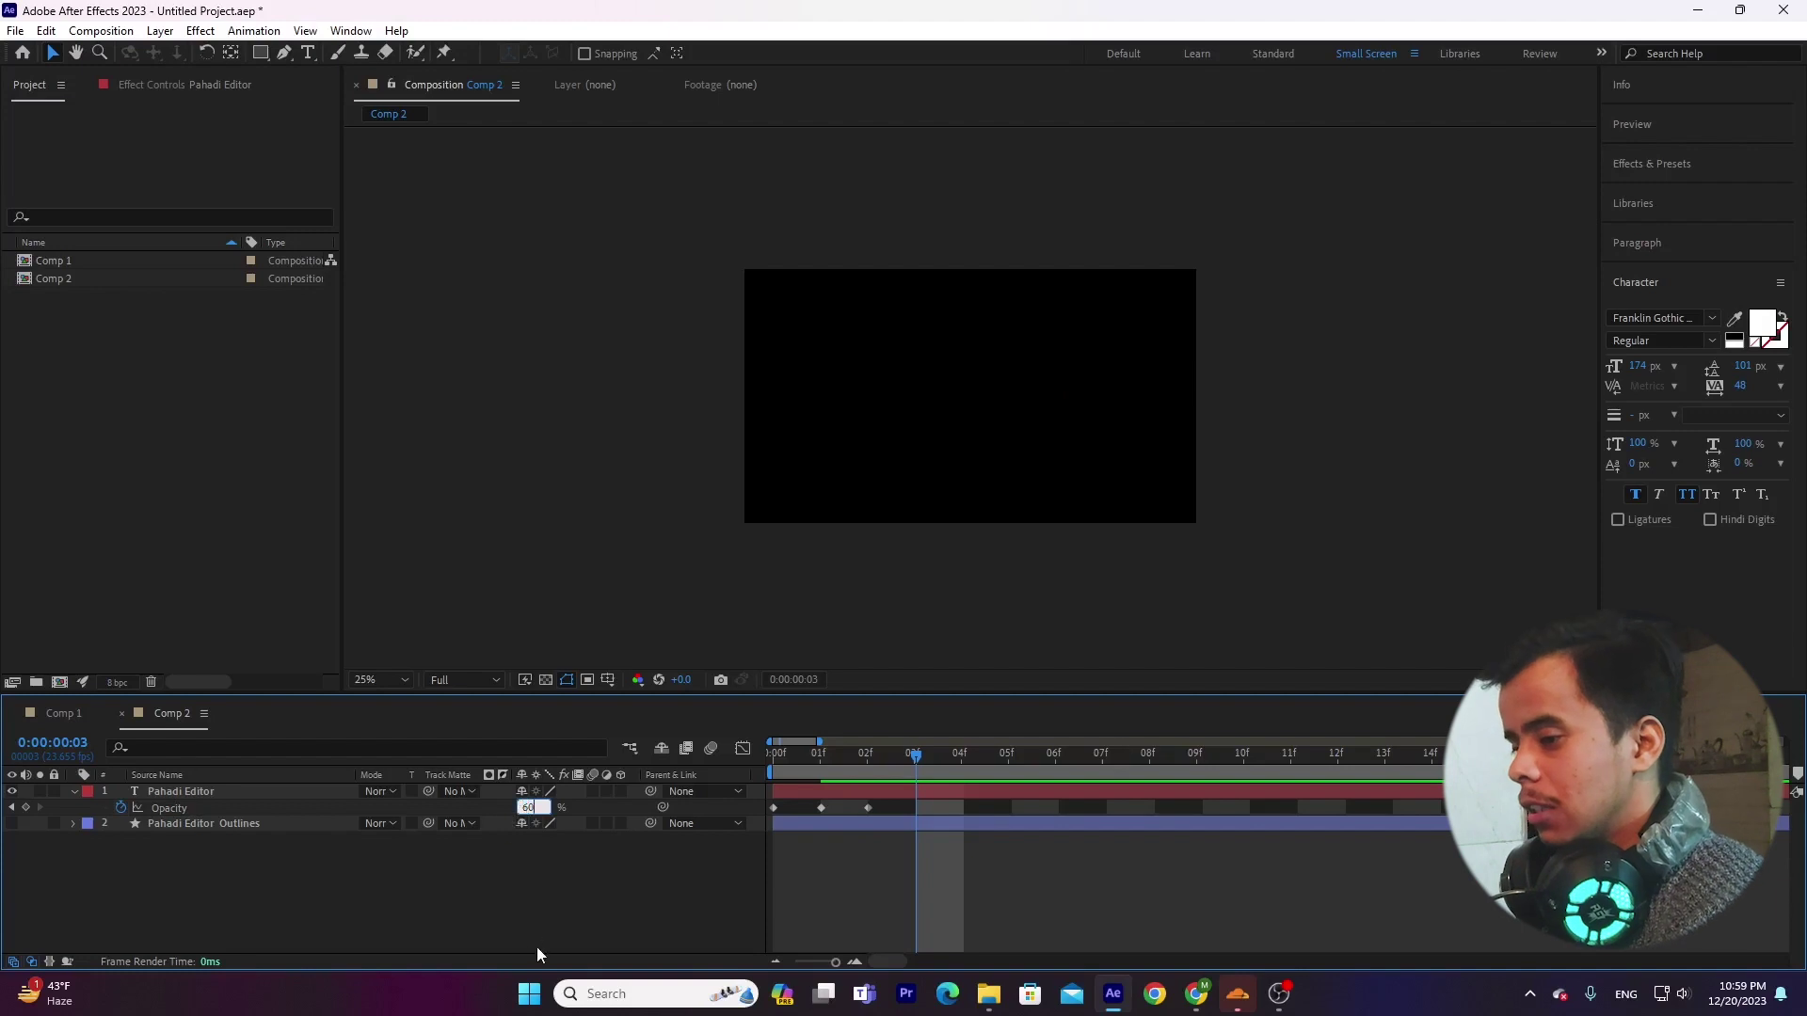
{"action": "key", "text": "Return"}
Step: Add Opacity keyframes of 5% at frame 4 and 70% at frame 5 on the text layer
{"action": "left_click", "coordinate": [941, 764]}
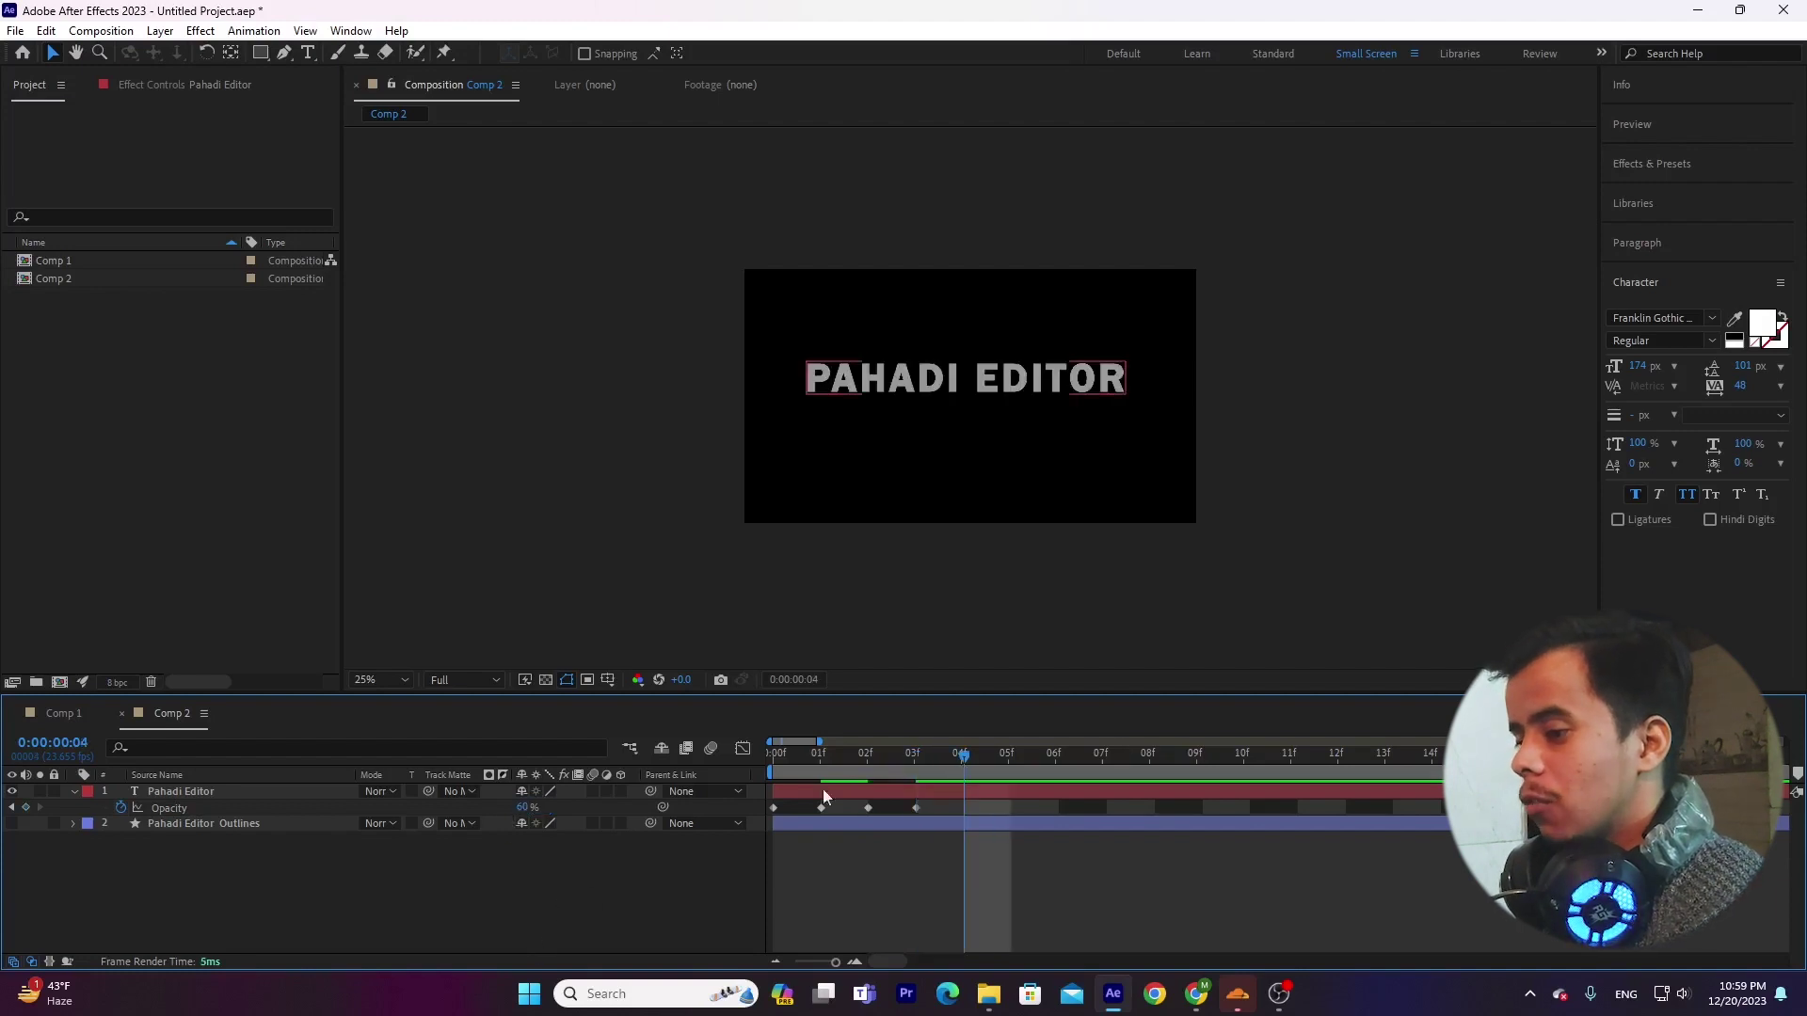
{"action": "left_click", "coordinate": [521, 808]}
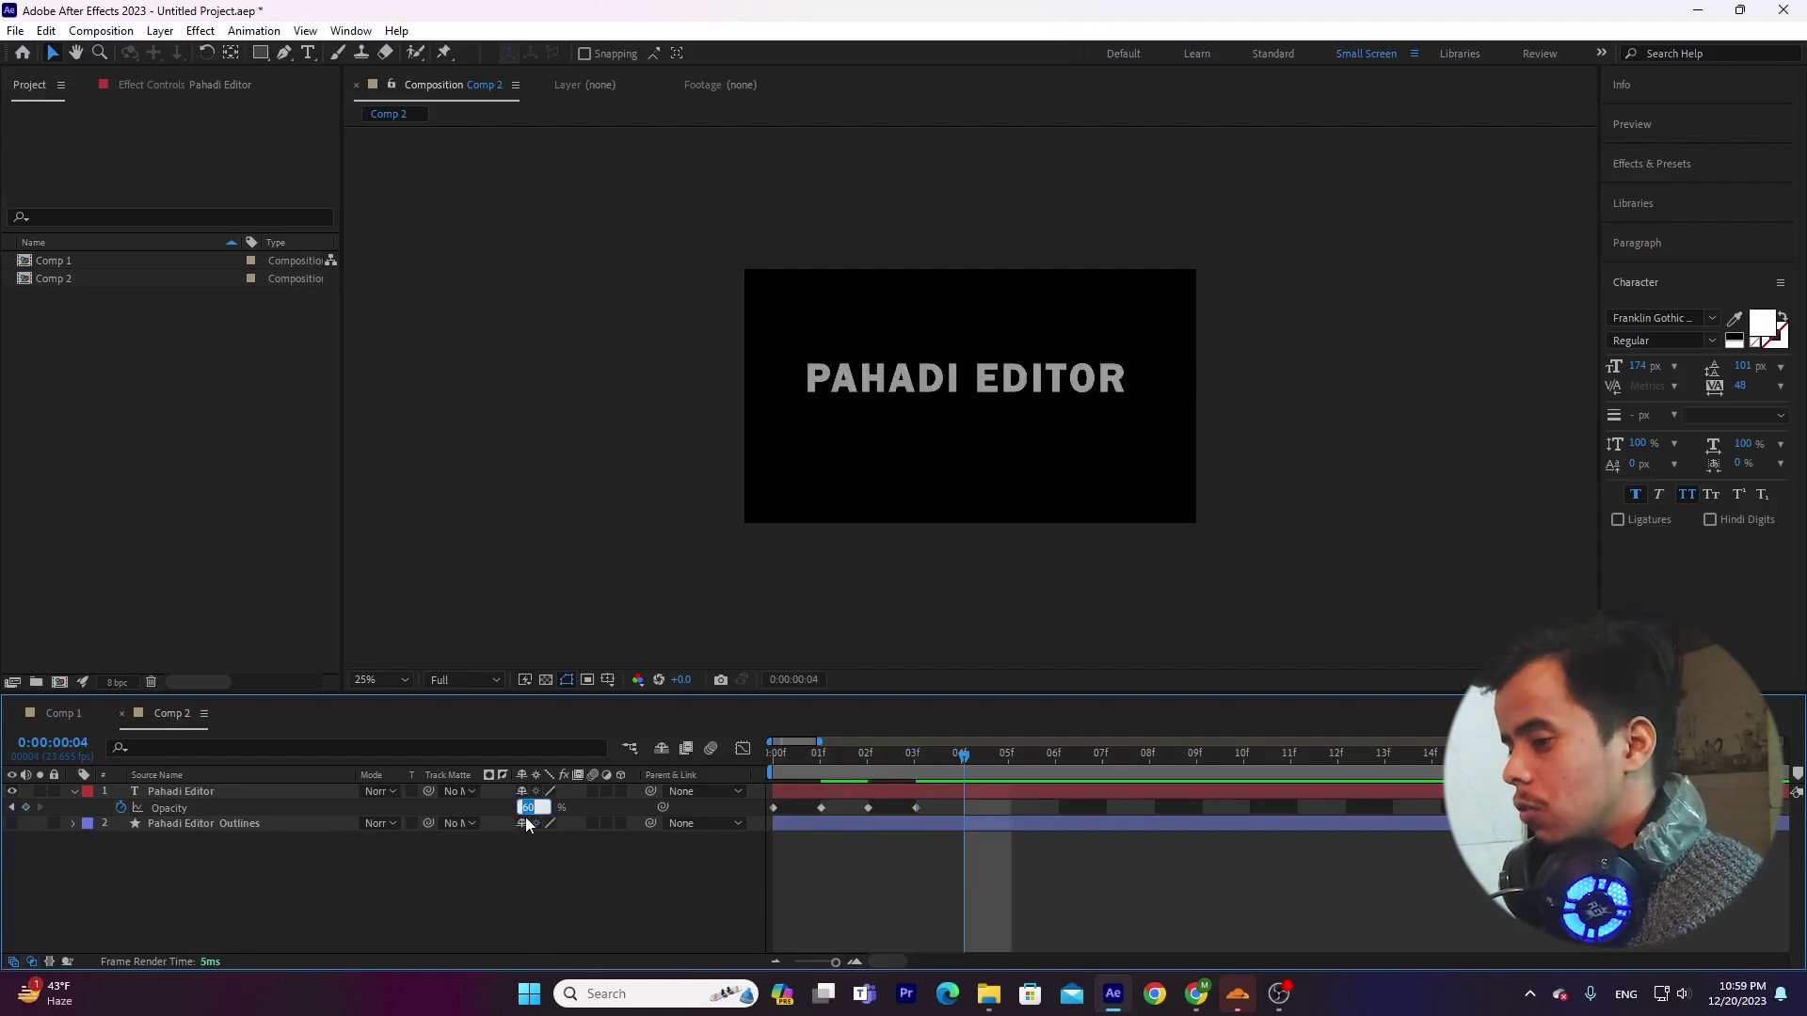
{"action": "type", "text": "5"}
{"action": "key", "text": "Return"}
{"action": "left_click", "coordinate": [1010, 756]}
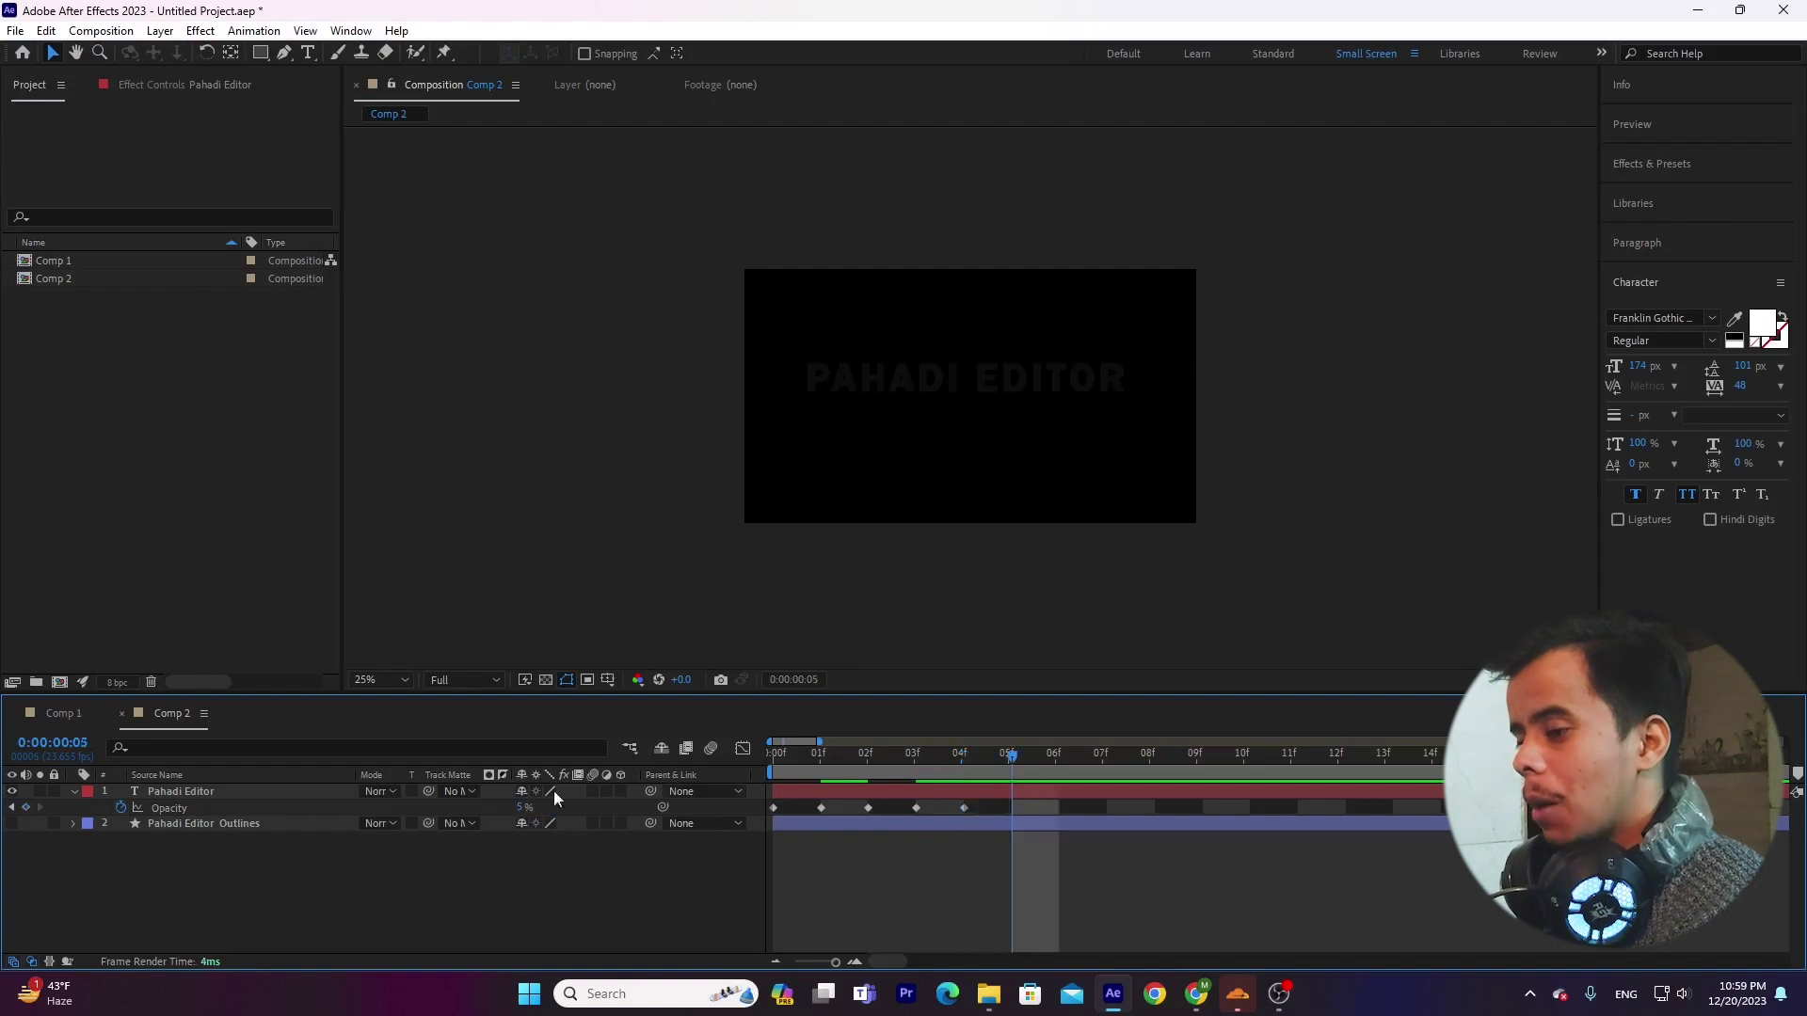
{"action": "left_click", "coordinate": [518, 809]}
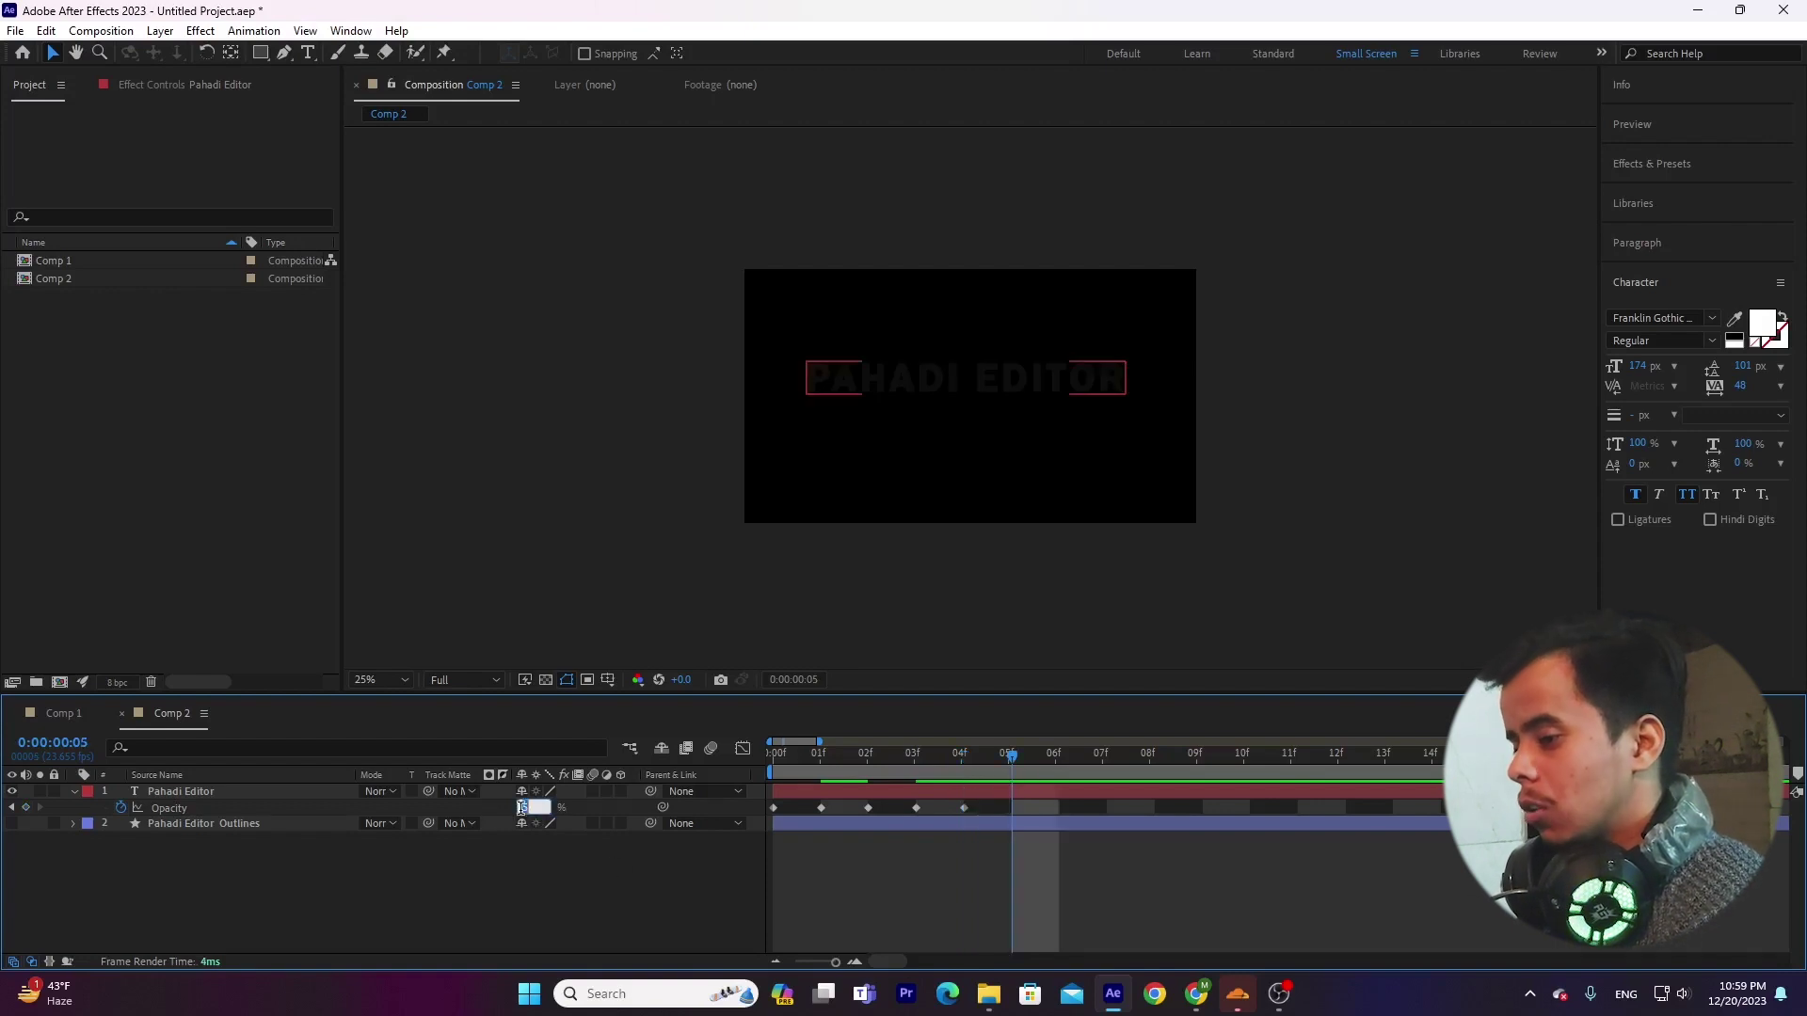
{"action": "type", "text": "8"}
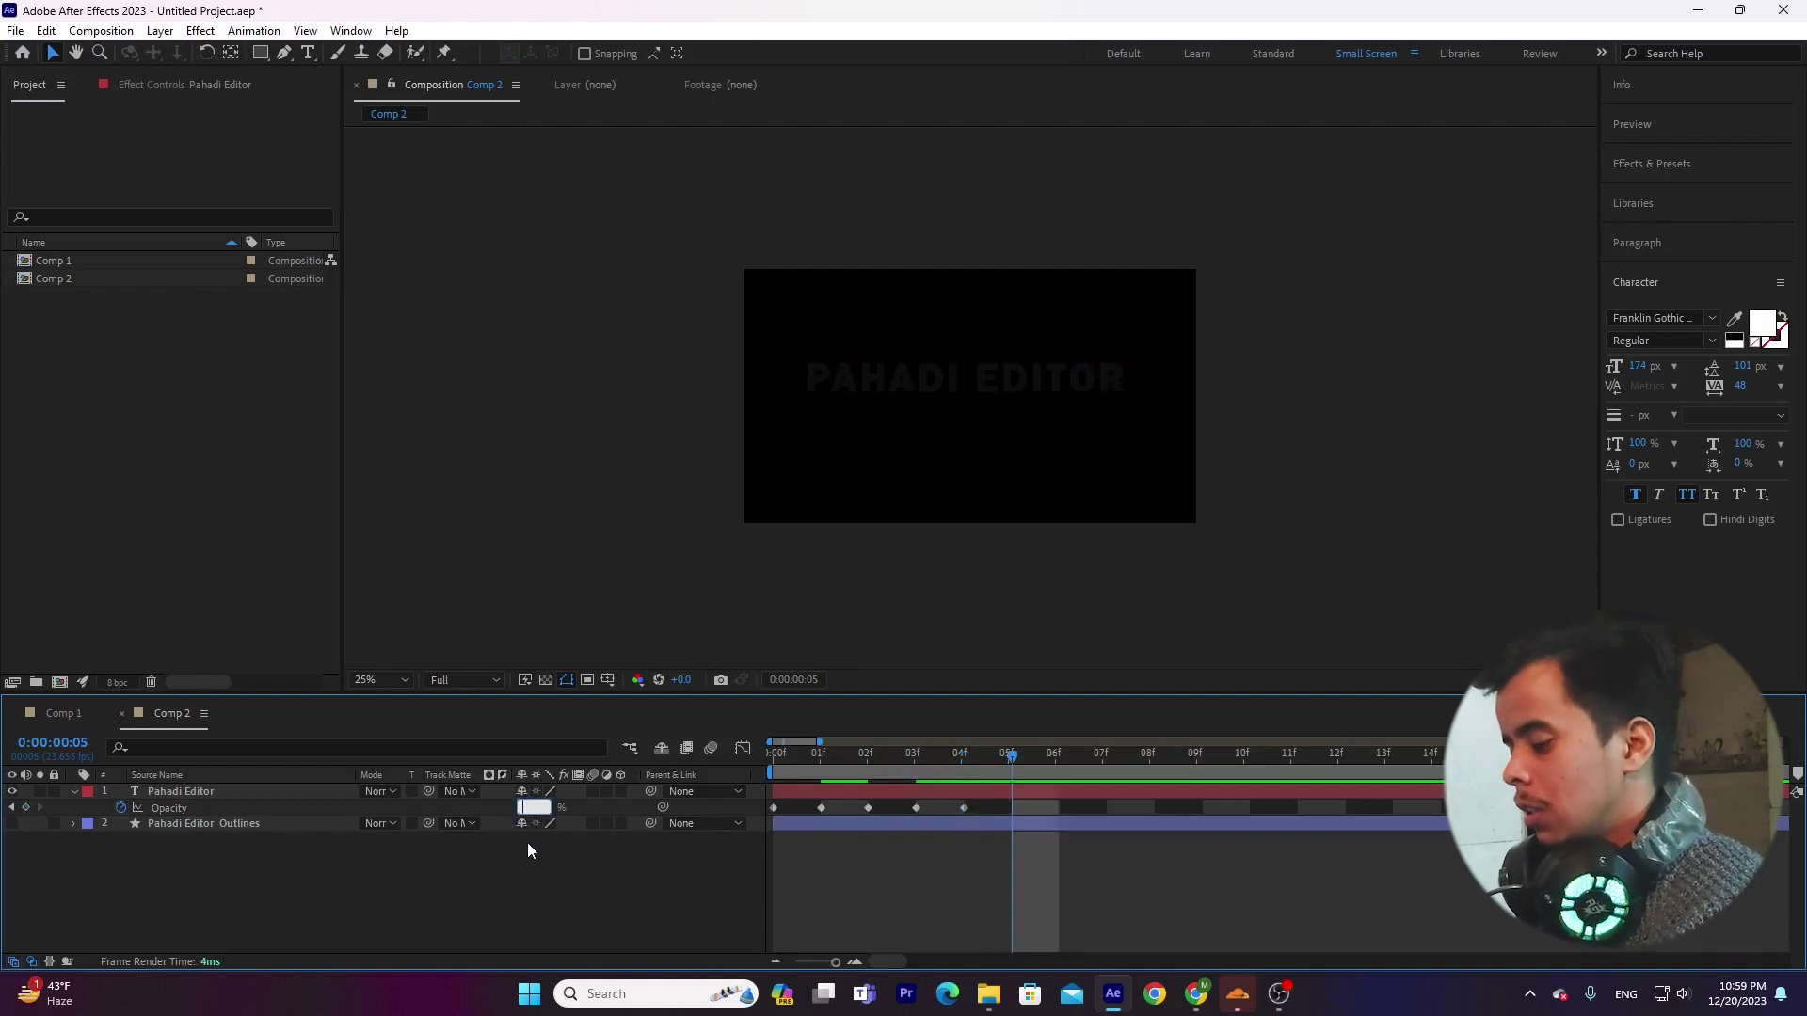
{"action": "type", "text": "70"}
{"action": "key", "text": "Return"}
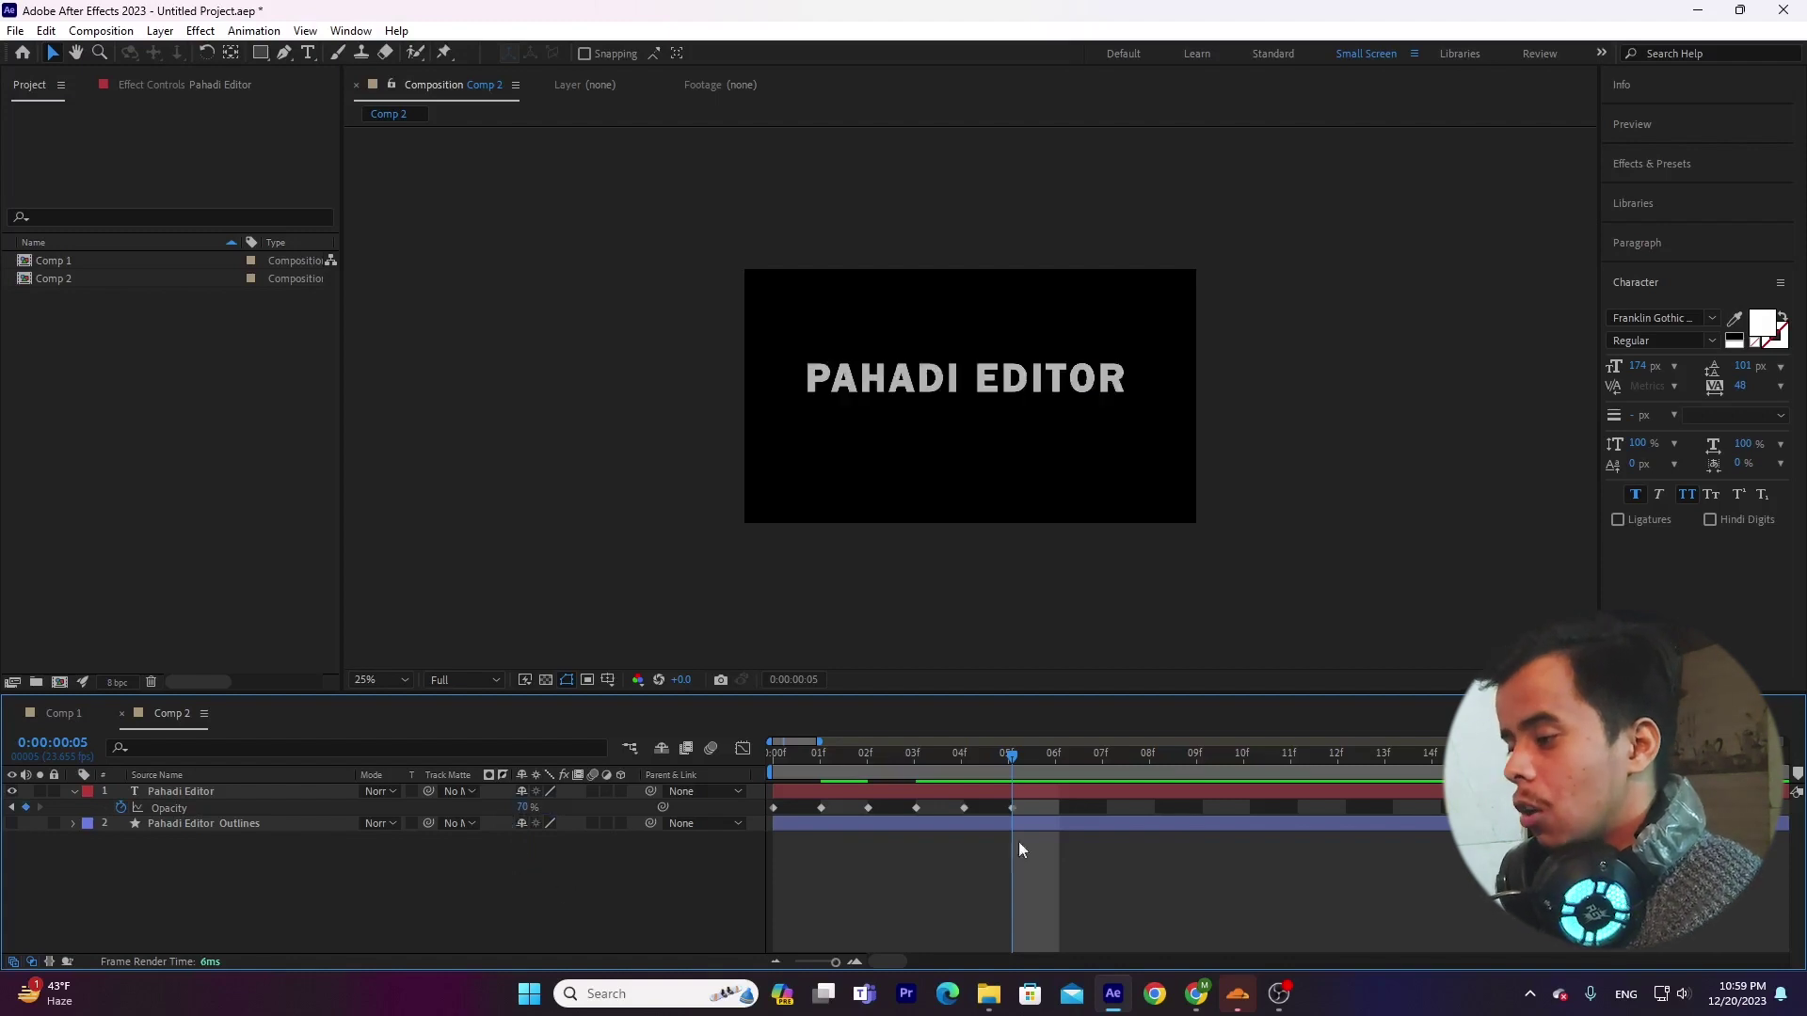
Step: End the text layer's flicker with an Opacity keyframe of 100% at frame 6
{"action": "left_click", "coordinate": [1058, 769]}
{"action": "left_click", "coordinate": [527, 809]}
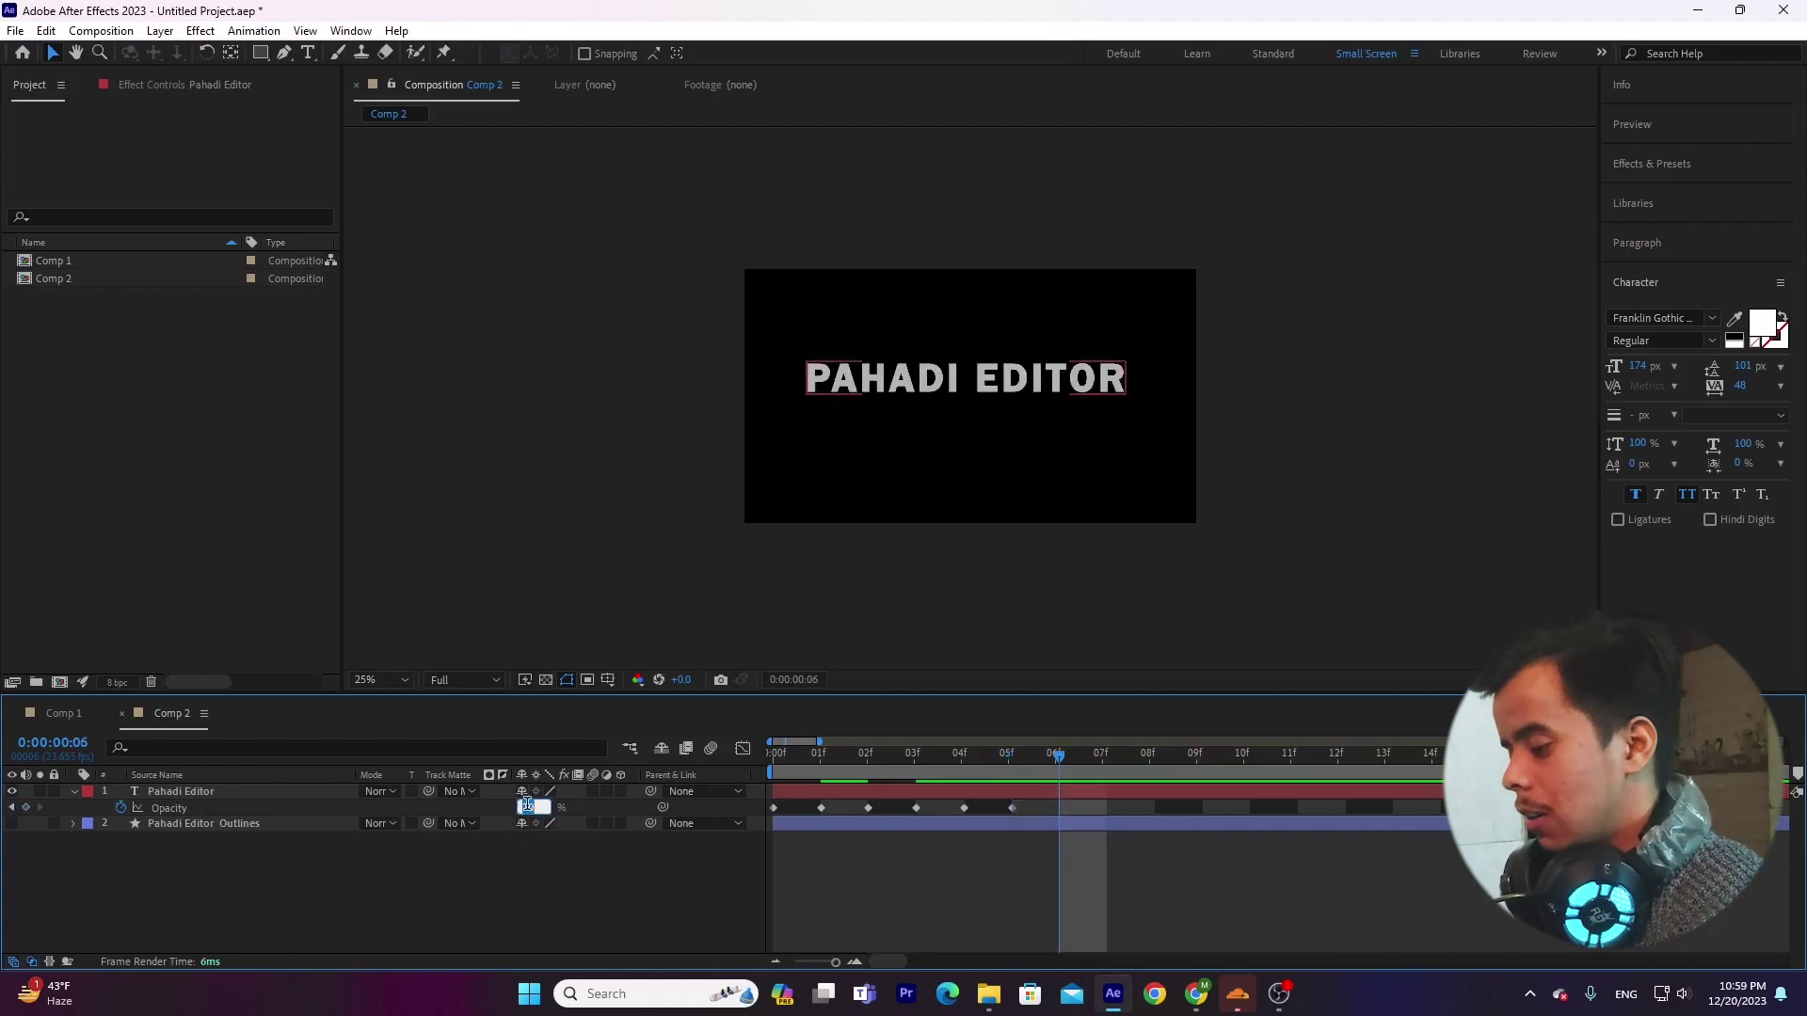
{"action": "type", "text": "100"}
{"action": "key", "text": "Return"}
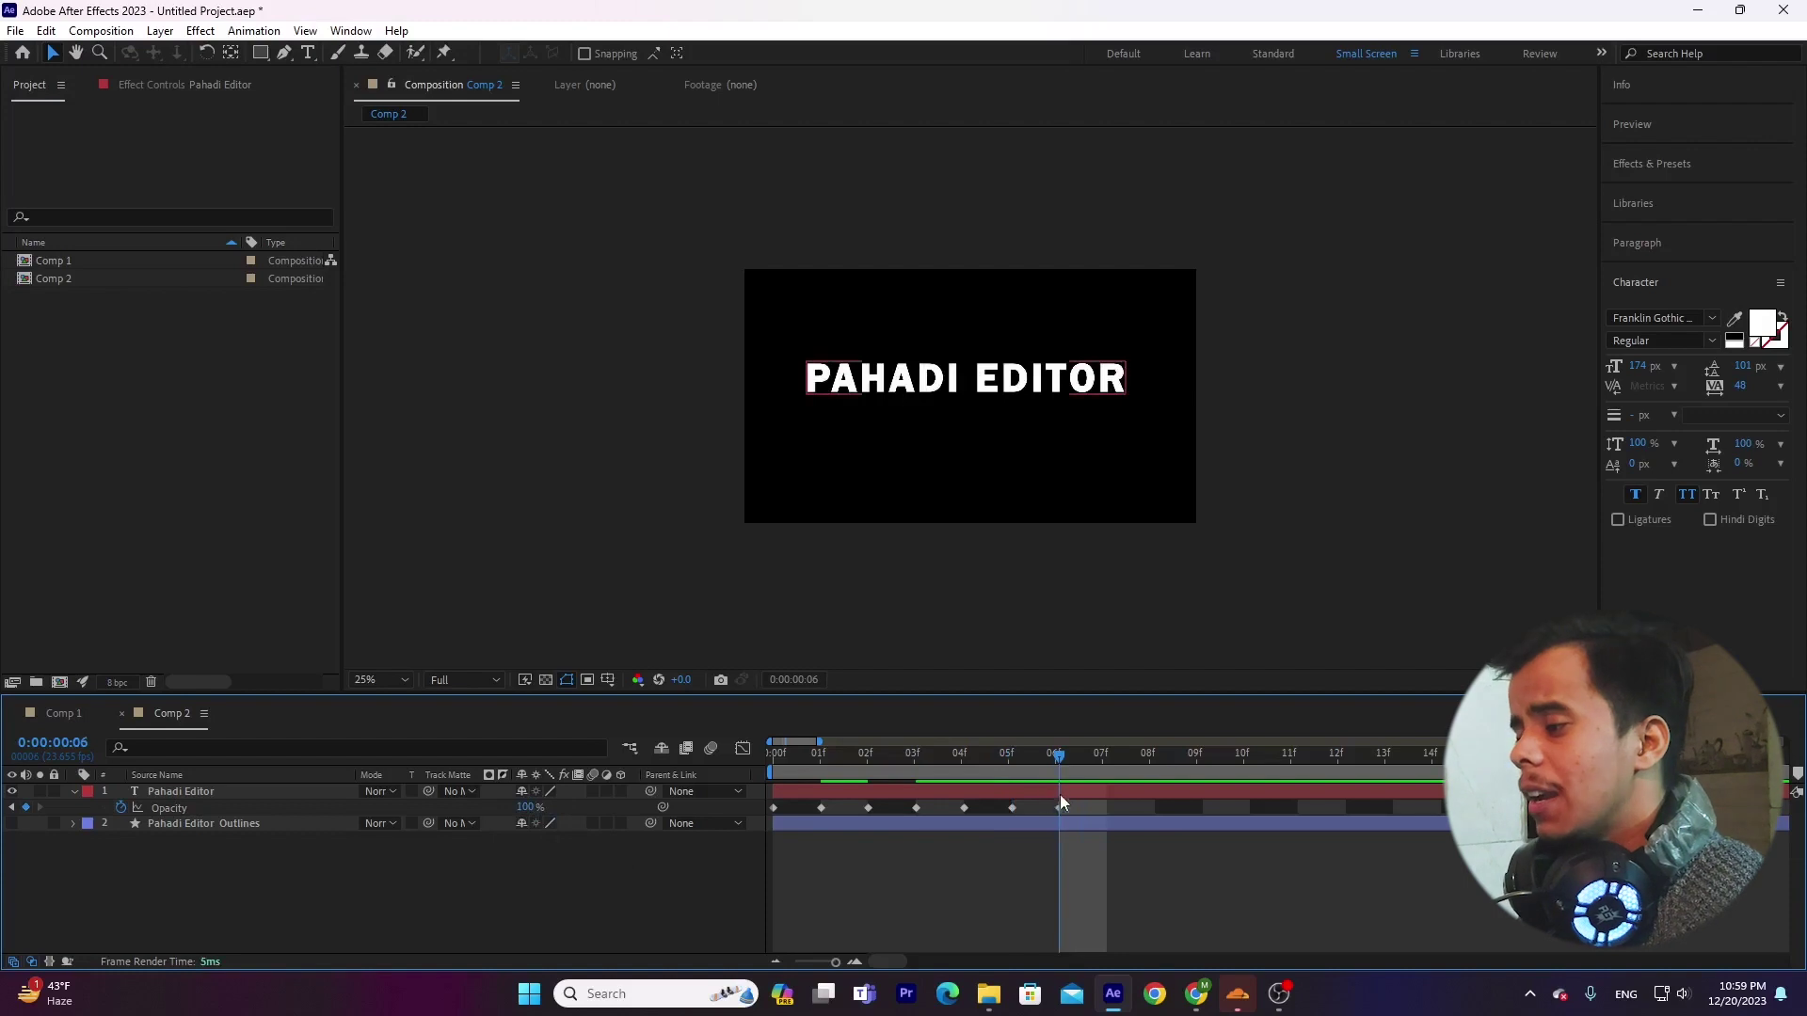
Step: Apply Easy Ease to all the text layer's Opacity keyframes, preview the flicker, and turn the outlines layer's visibility back on
{"action": "left_click_drag", "start_coordinate": [1098, 805], "coordinate": [666, 830]}
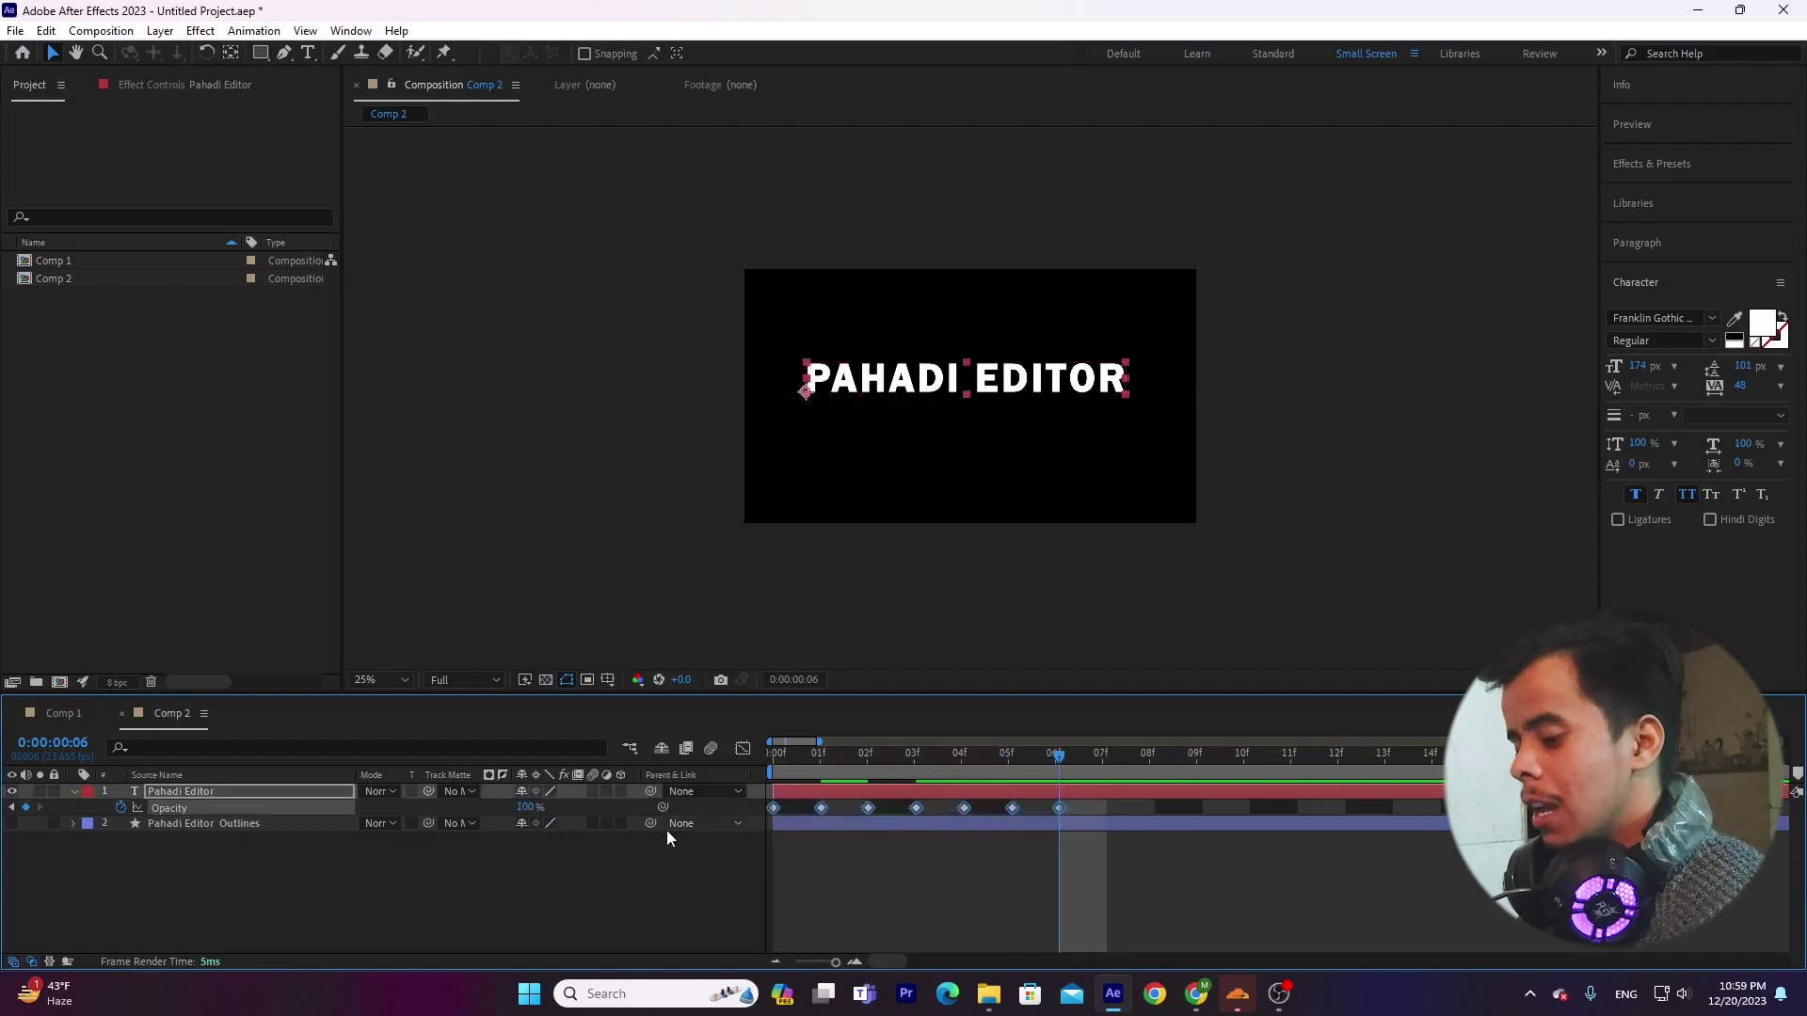
{"action": "key", "text": "F9"}
{"action": "key", "text": "Home"}
{"action": "key", "text": "space"}
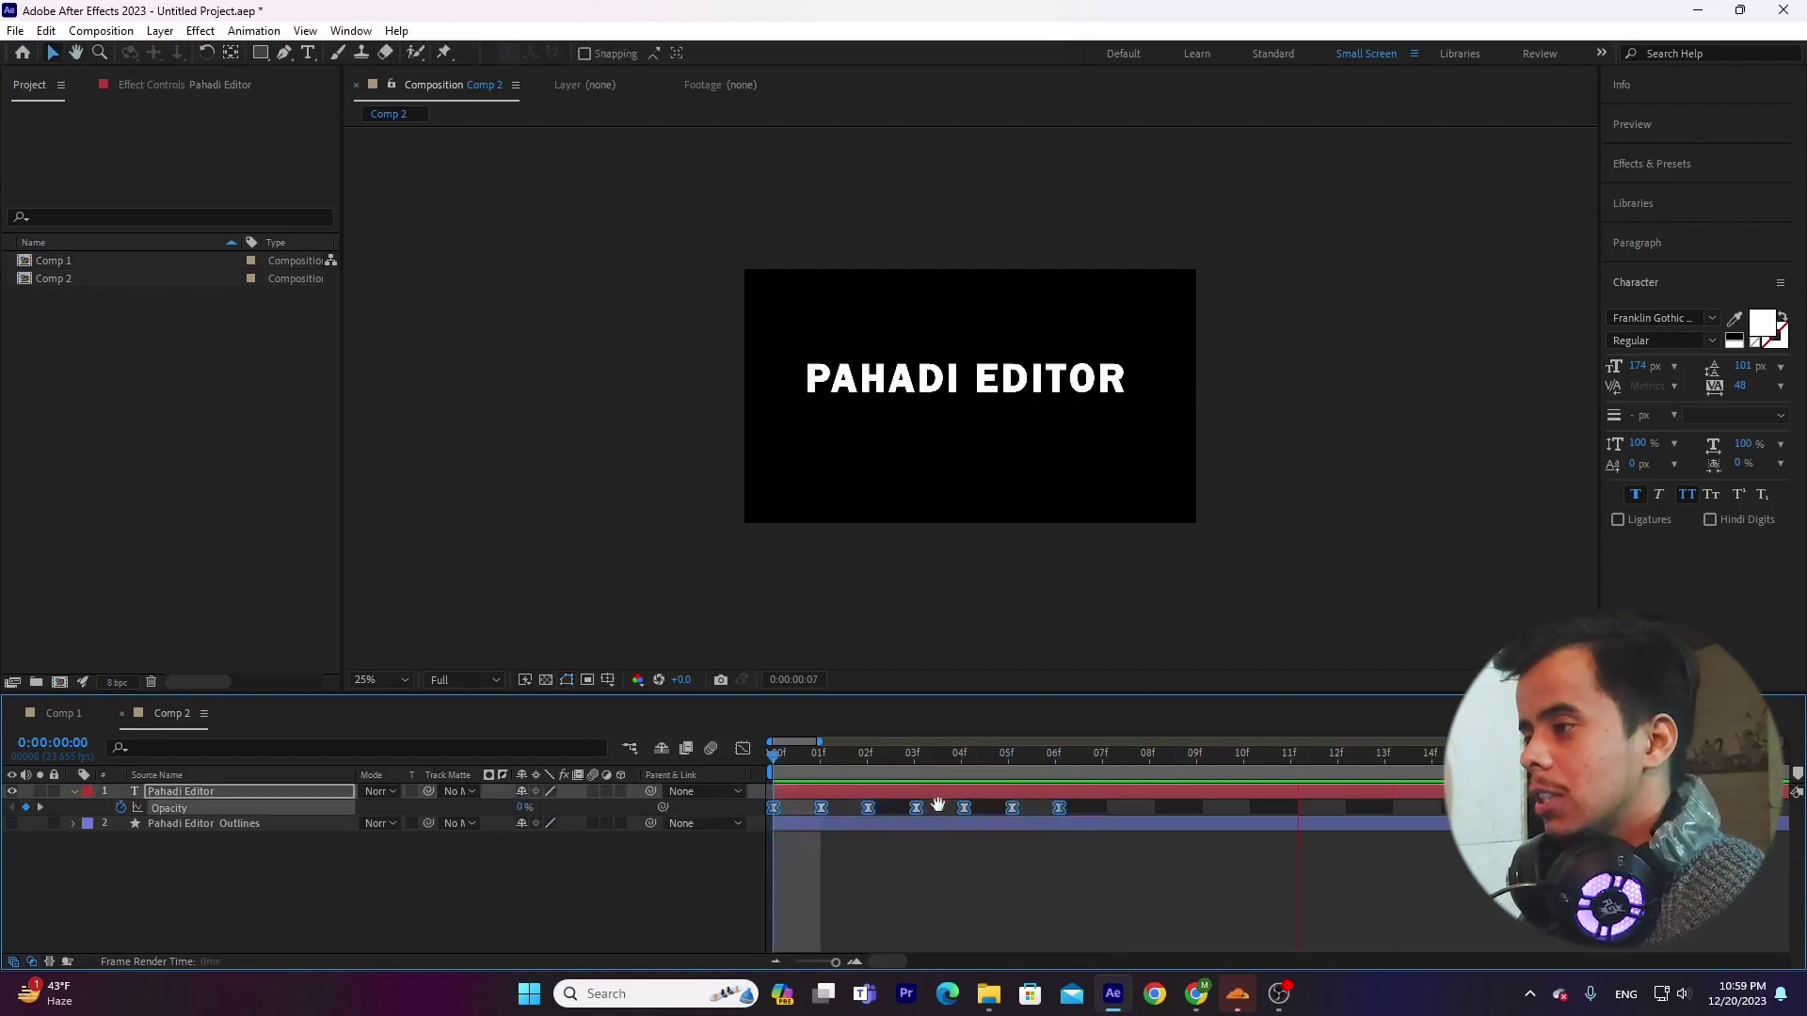
{"action": "key", "text": "space"}
{"action": "key", "text": "minus"}
{"action": "key", "text": "minus"}
{"action": "key", "text": "minus"}
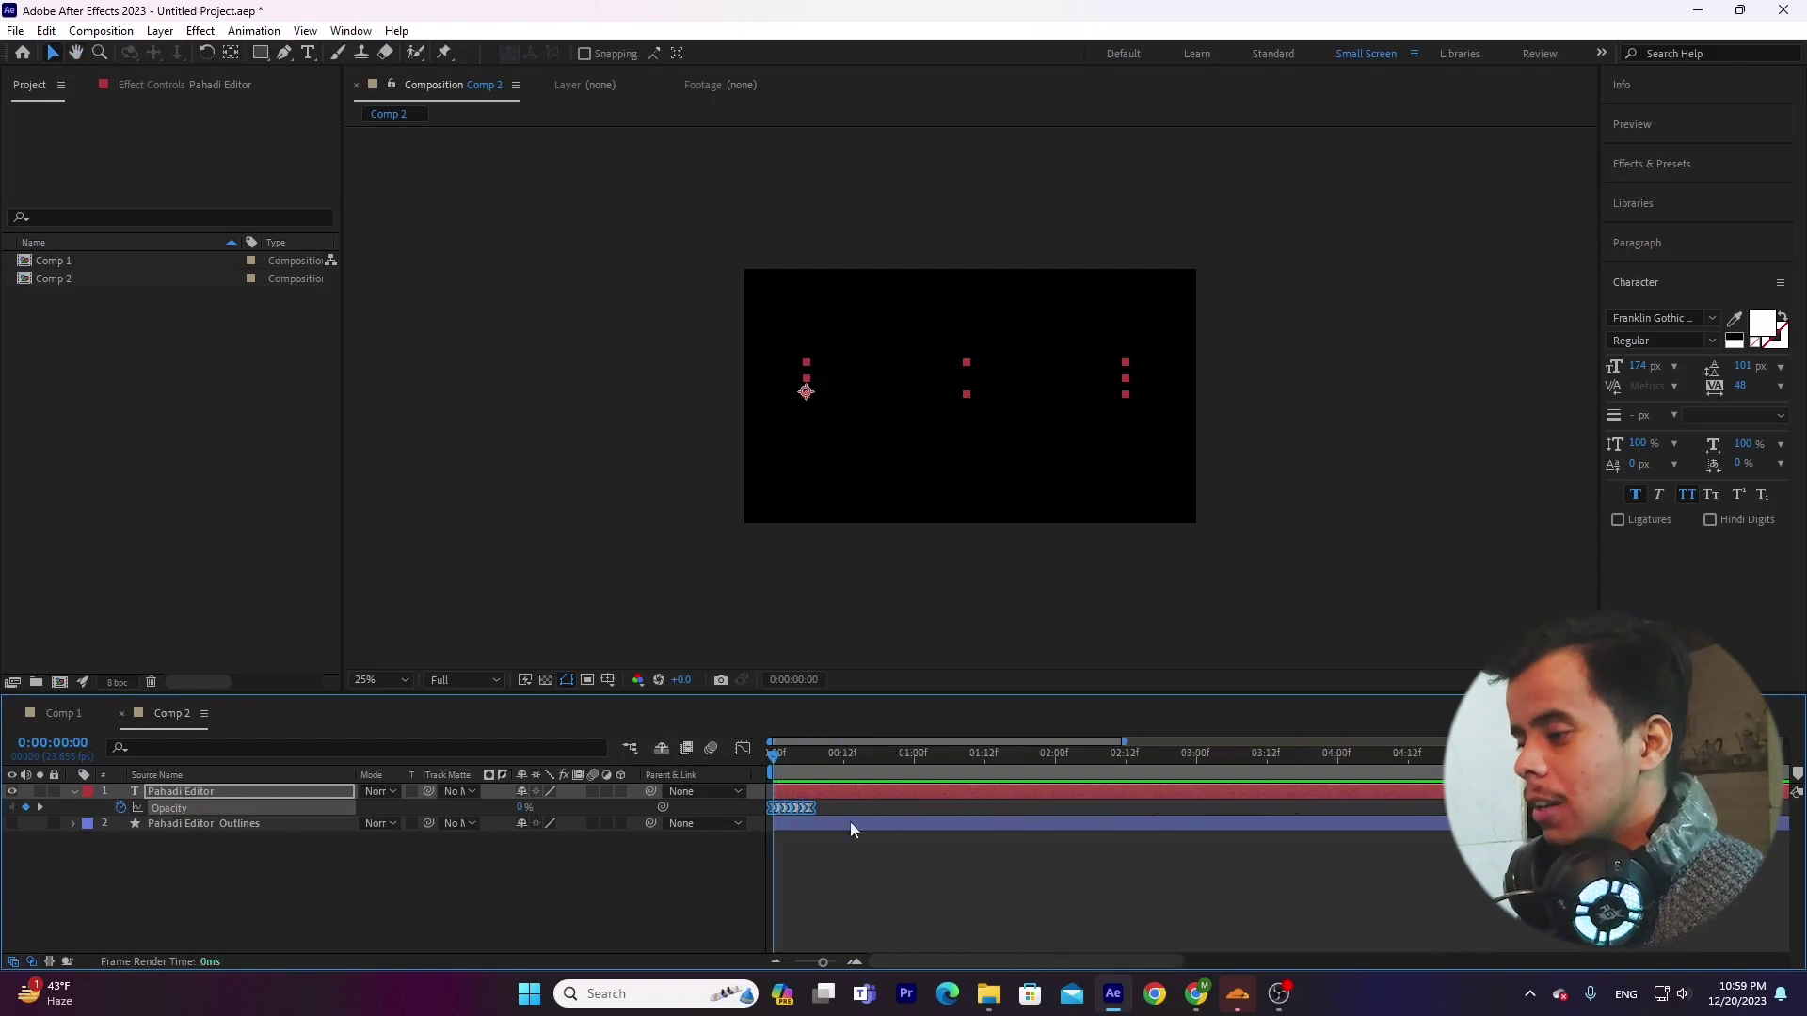
{"action": "key", "text": "space"}
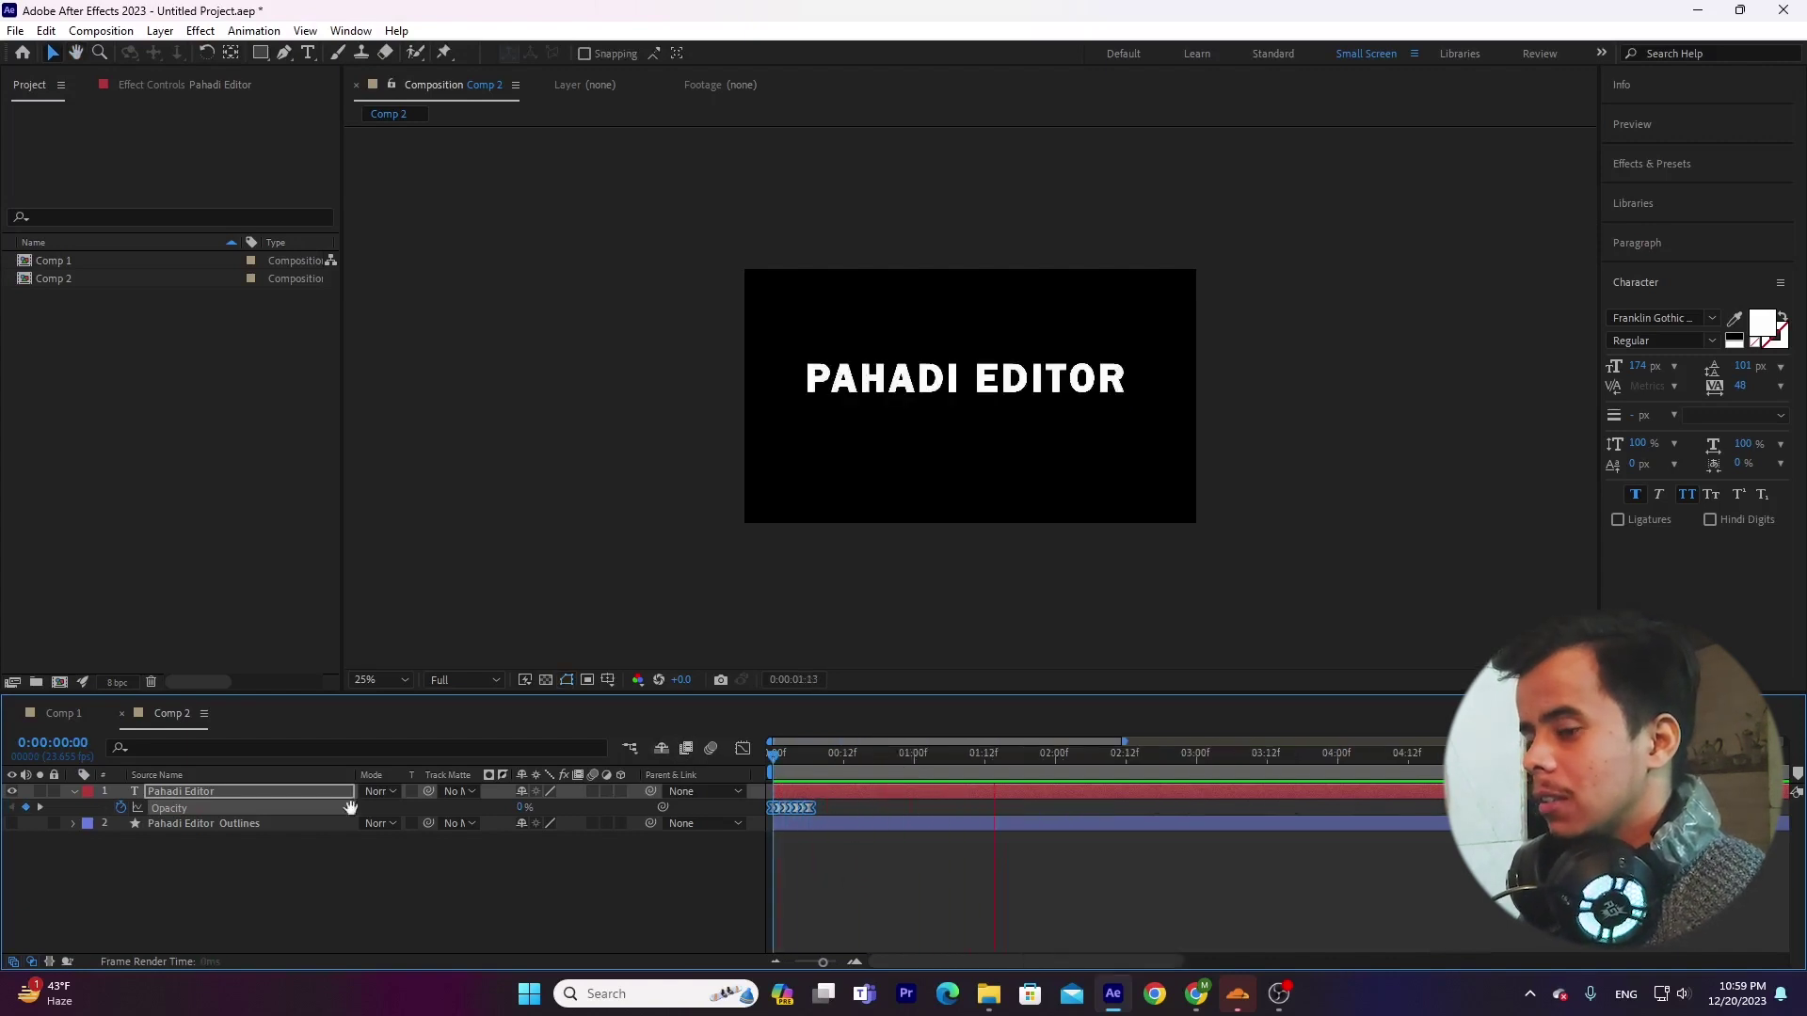
{"action": "key", "text": "space"}
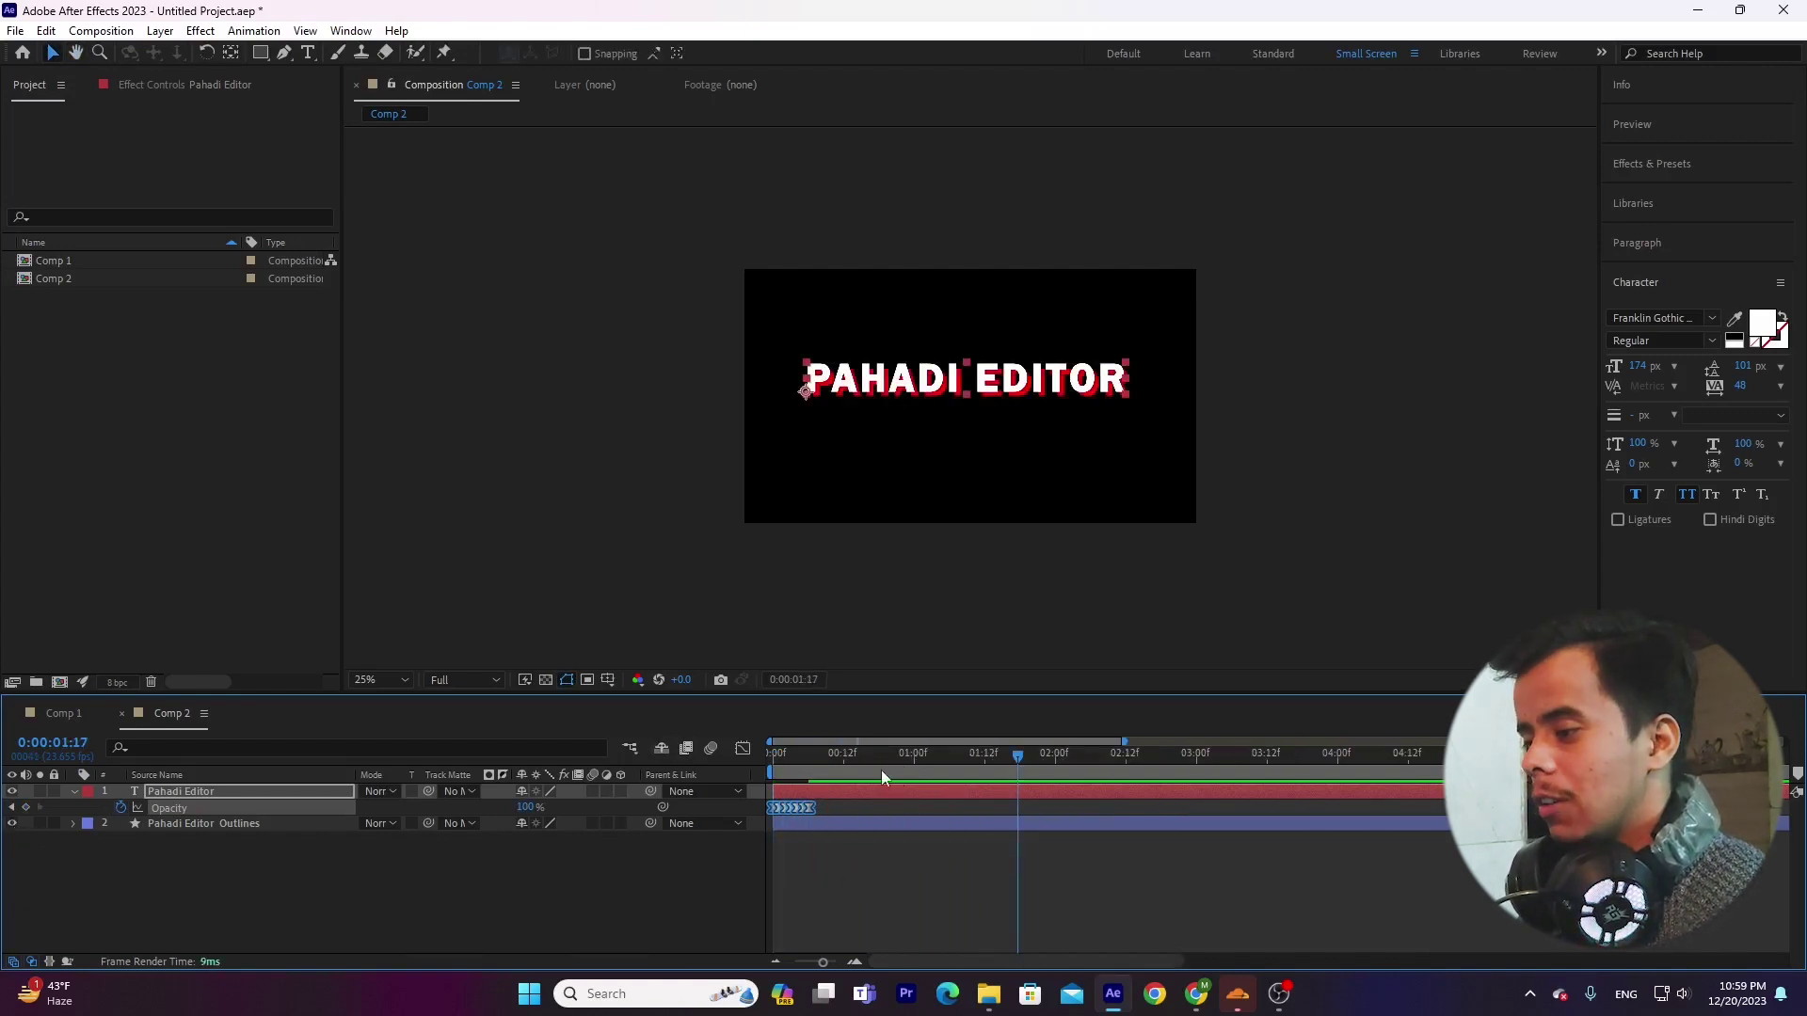
Step: Reveal the outlines layer's Repeater Offset keyframes and play back both layers' animation from the composition's start
{"action": "key", "text": "Home"}
{"action": "left_click", "coordinate": [247, 830]}
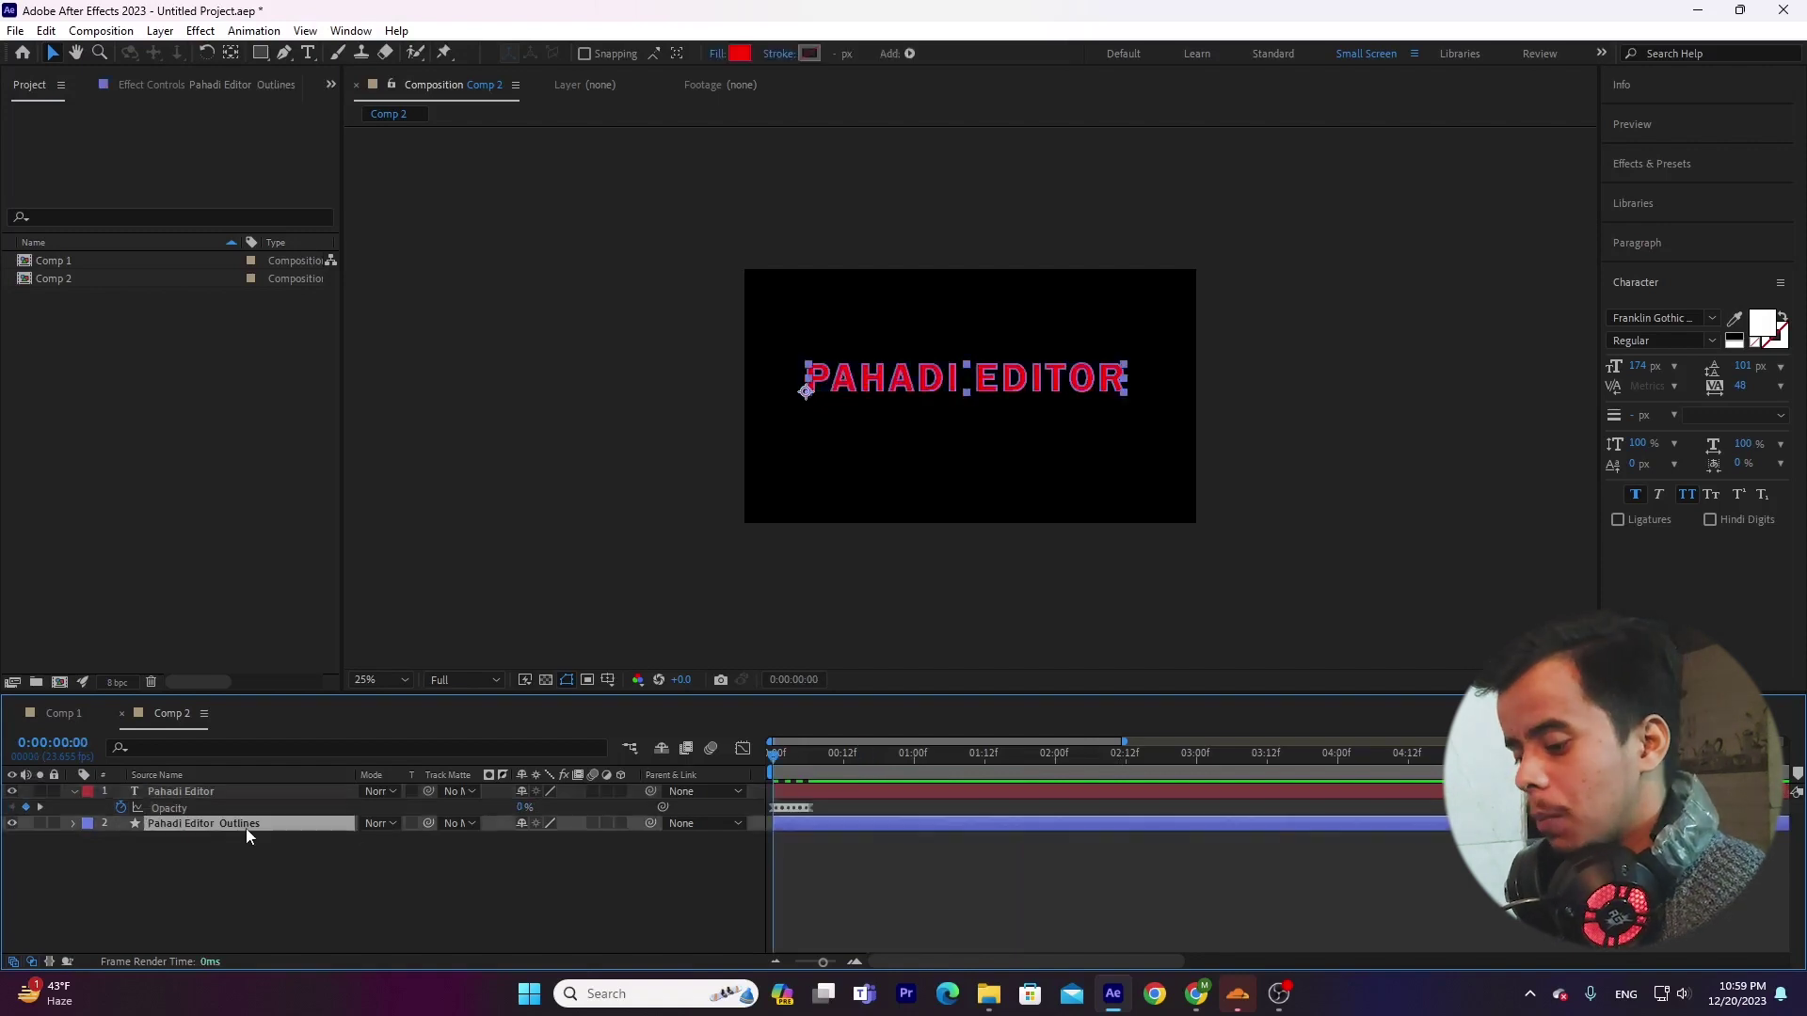
{"action": "key", "text": "u"}
{"action": "left_click", "coordinate": [870, 863]}
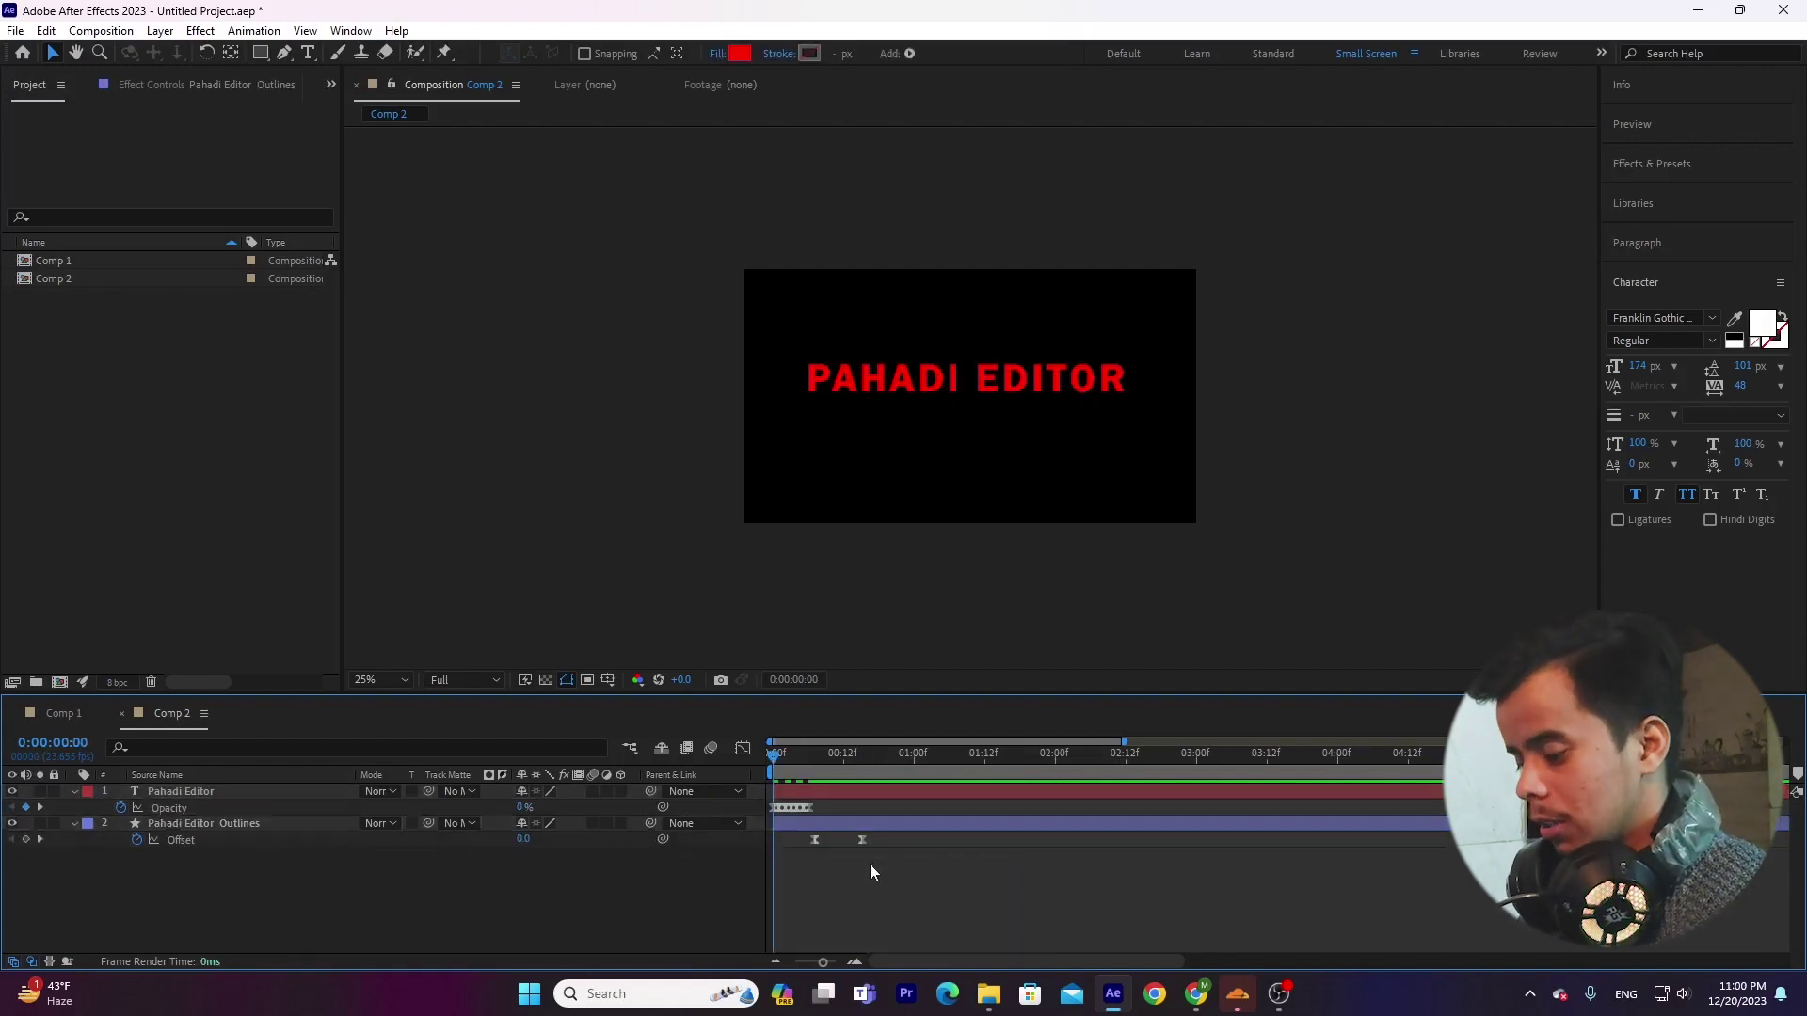
{"action": "key", "text": "="}
{"action": "key", "text": "equal"}
{"action": "key", "text": "space"}
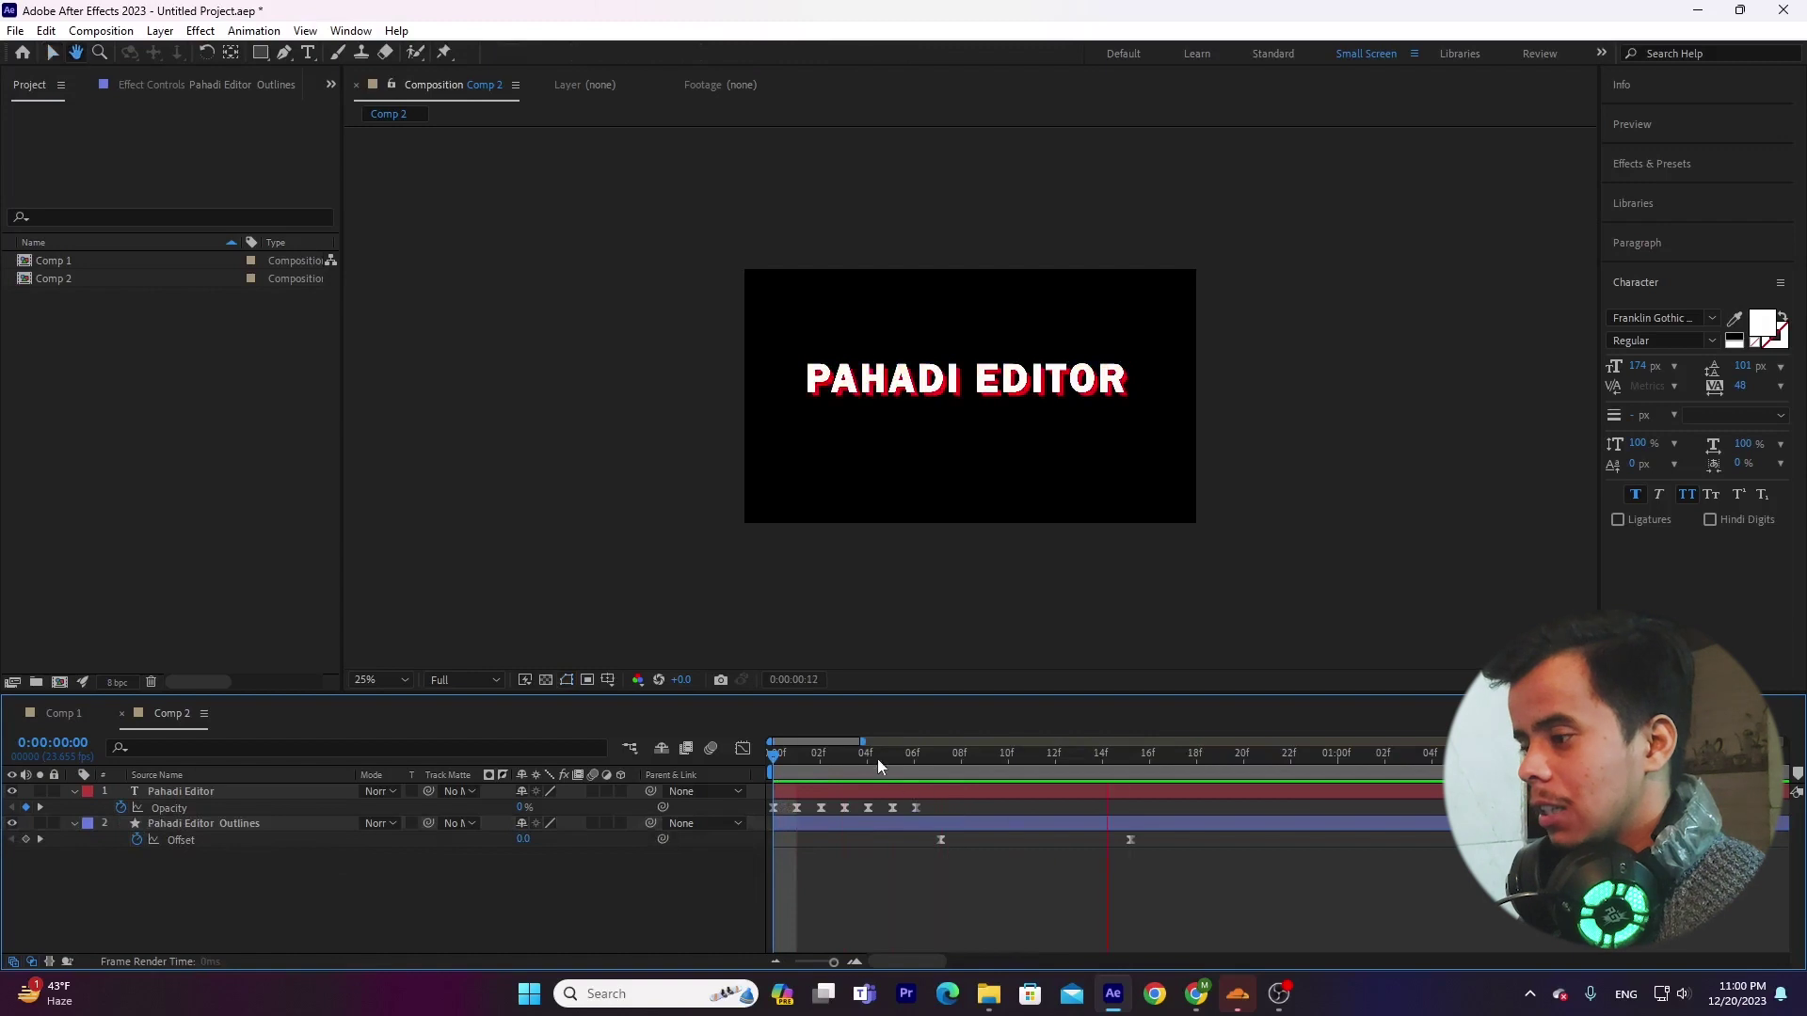
{"action": "key", "text": "space"}
Step: Temporarily hide the outlines layer to check the white text's flicker up to frame 5, and show the outlines again
{"action": "left_click", "coordinate": [178, 792]}
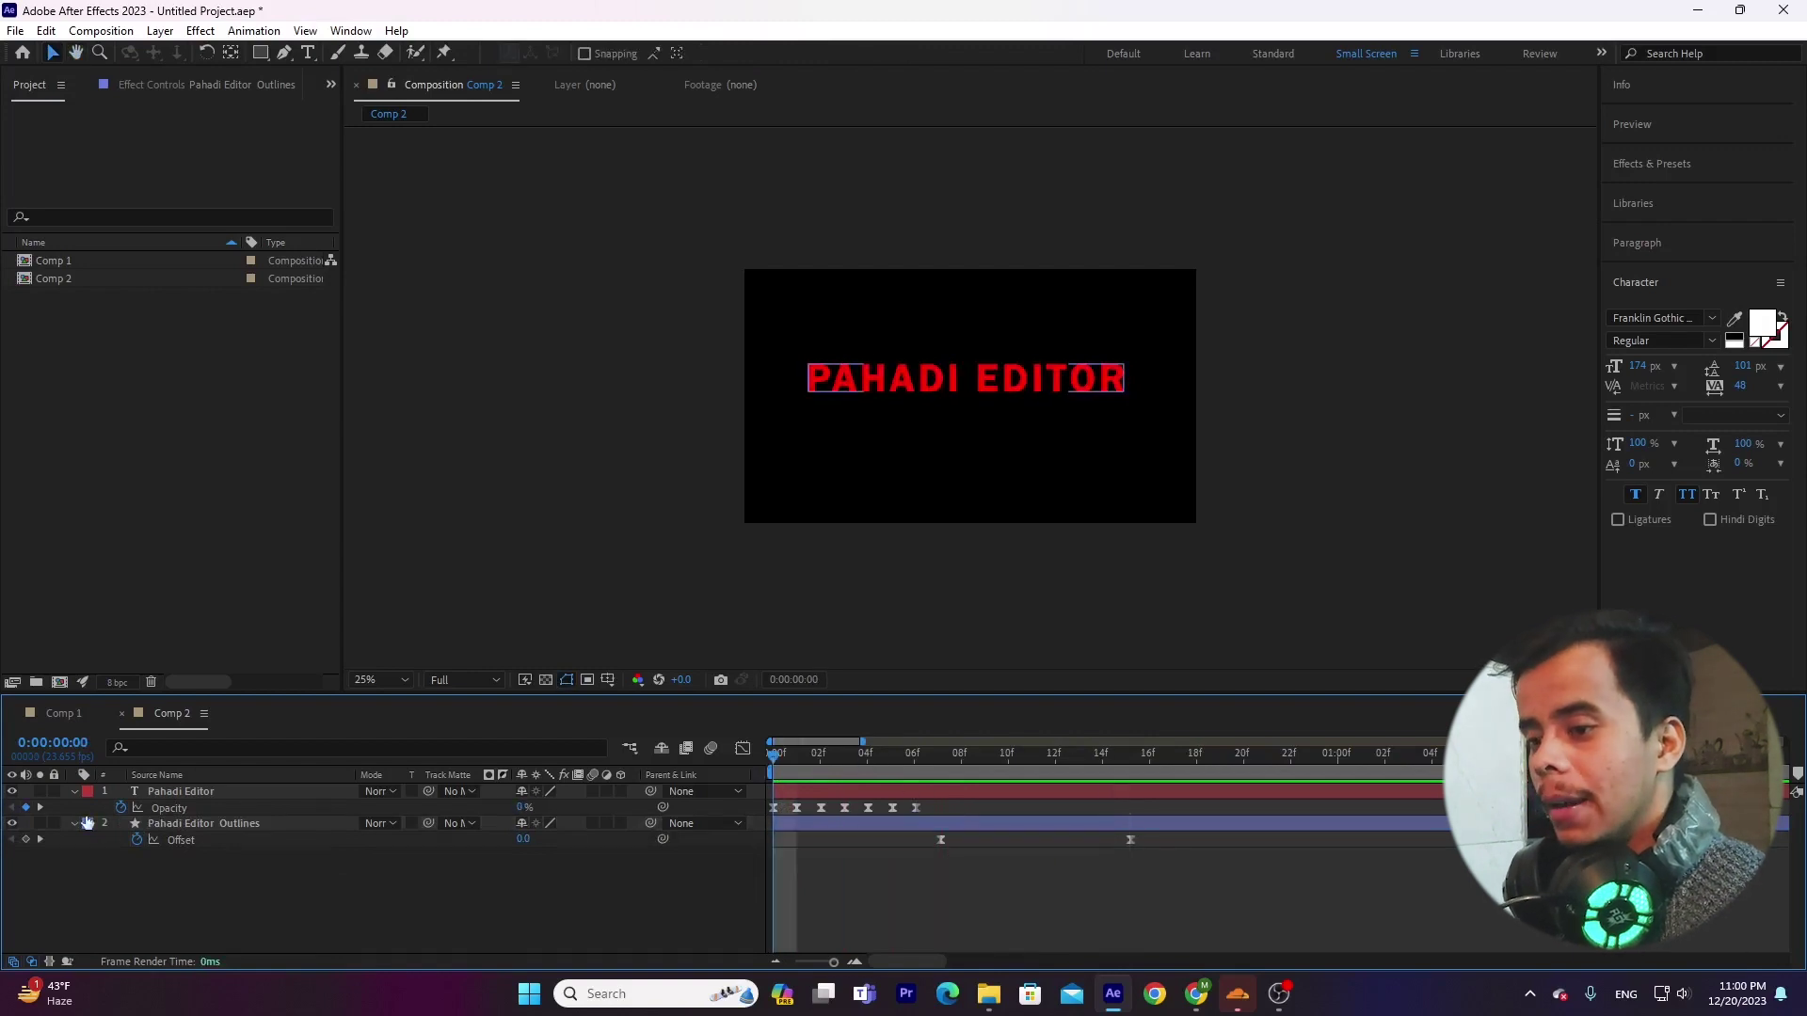
{"action": "left_click", "coordinate": [221, 797]}
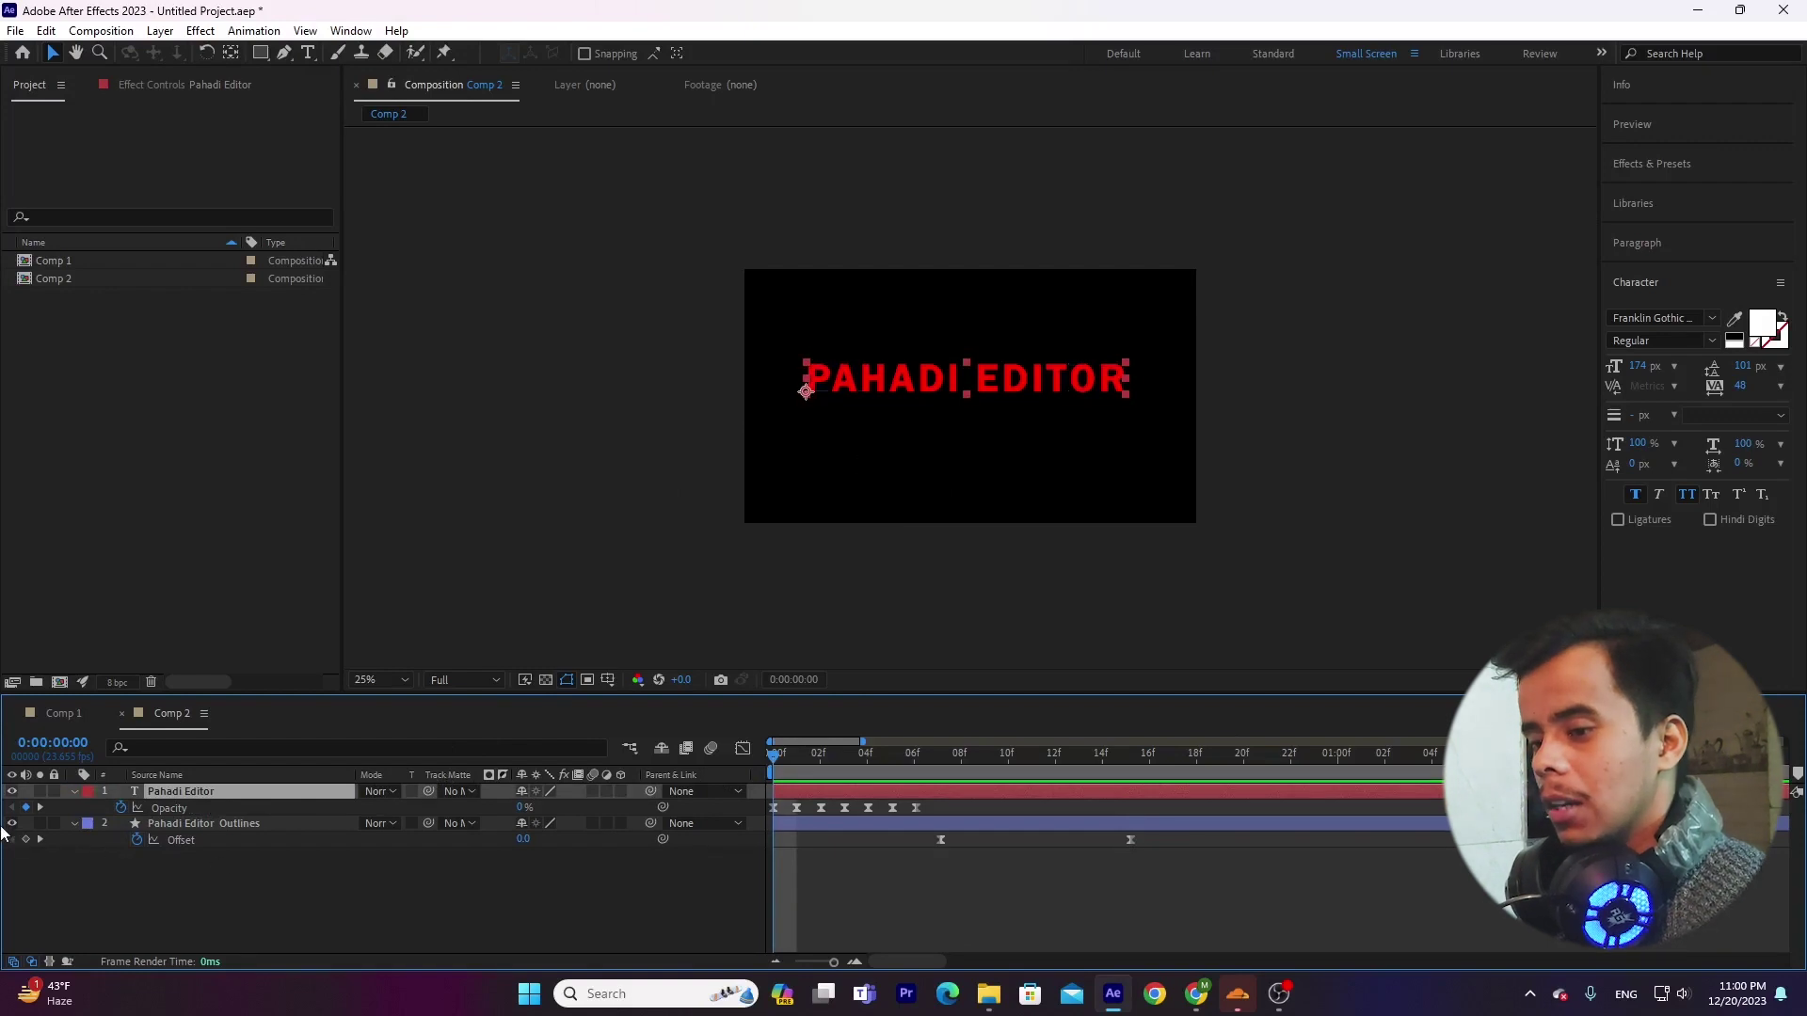
{"action": "left_click", "coordinate": [12, 824]}
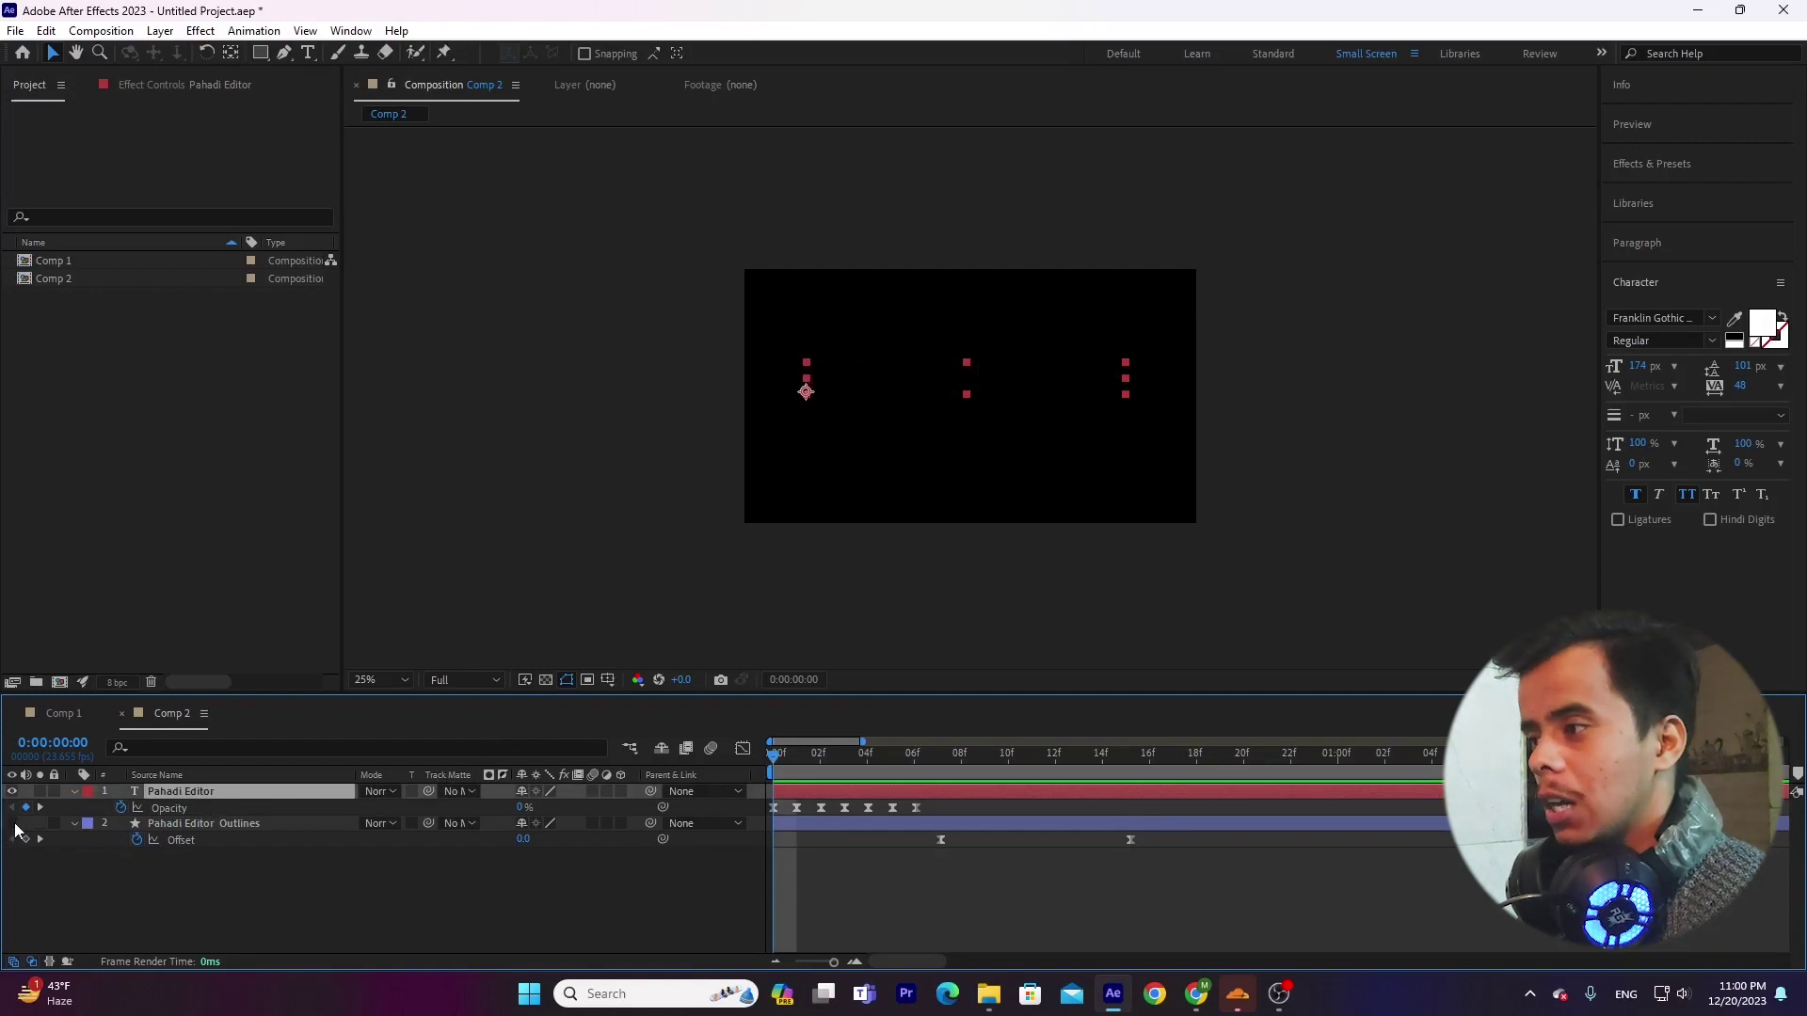
{"action": "left_click_drag", "start_coordinate": [776, 757], "coordinate": [892, 758]}
{"action": "left_click", "coordinate": [246, 824]}
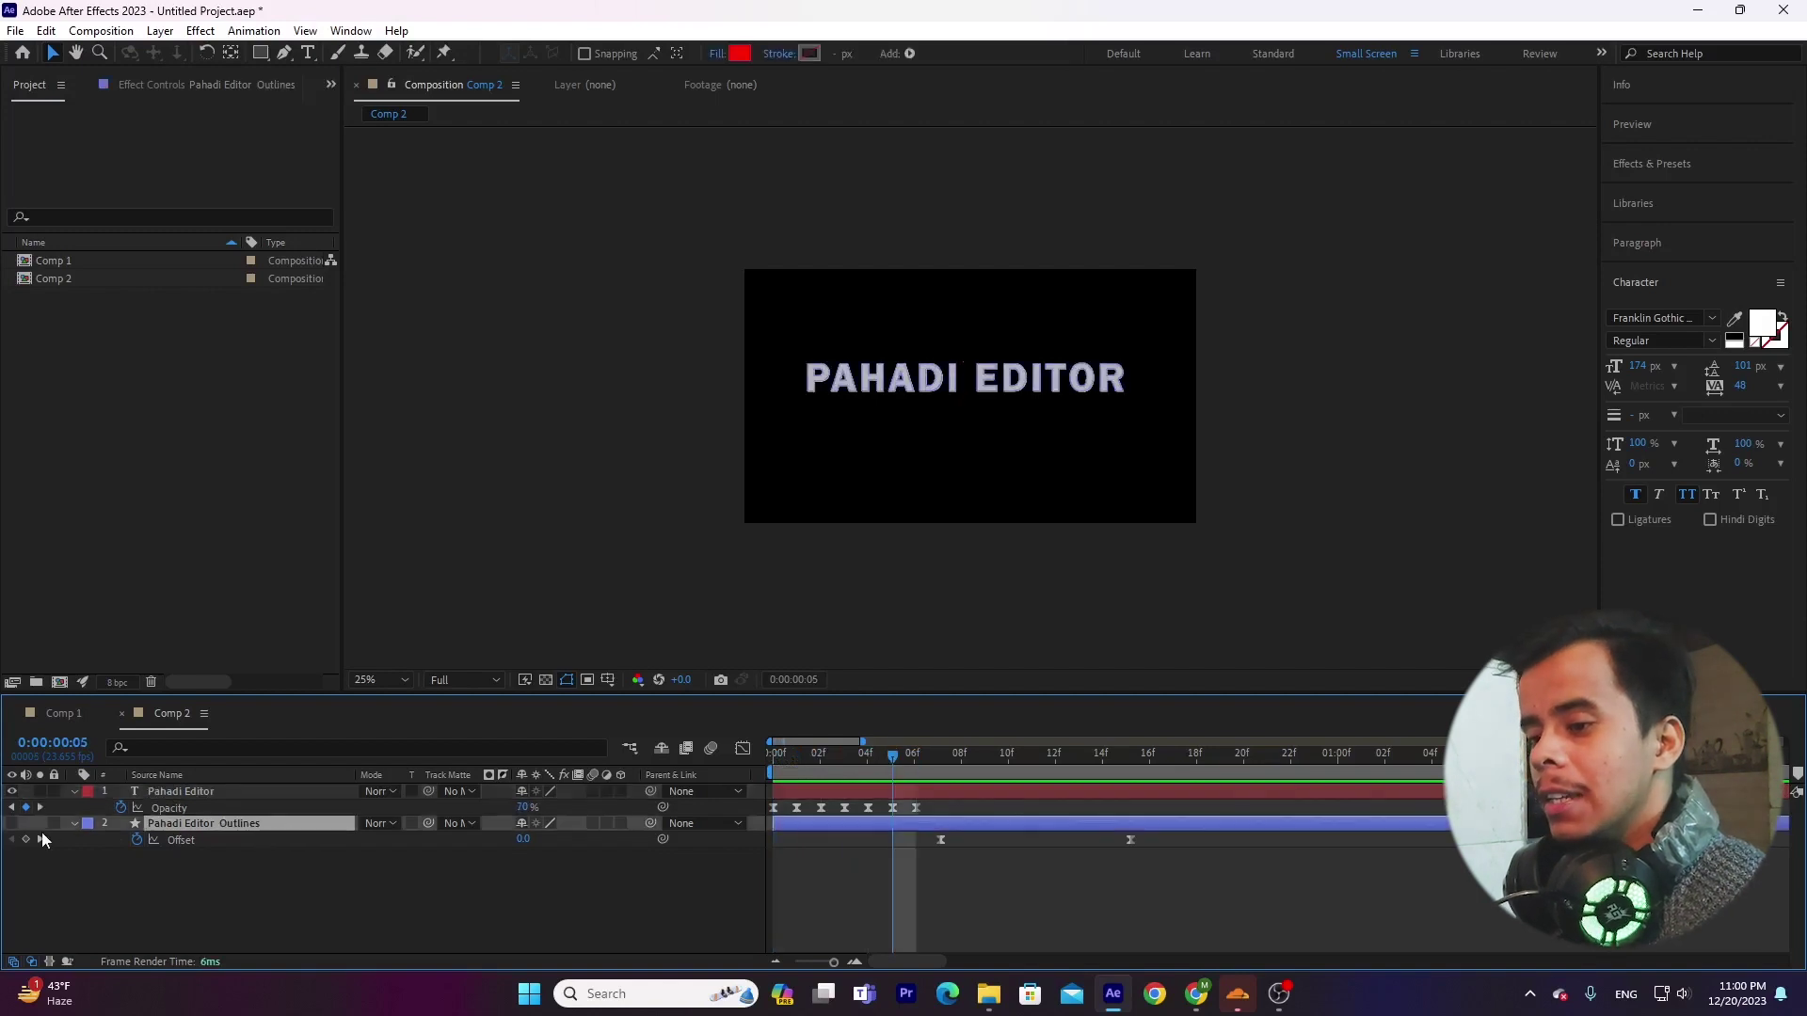
{"action": "left_click", "coordinate": [17, 824]}
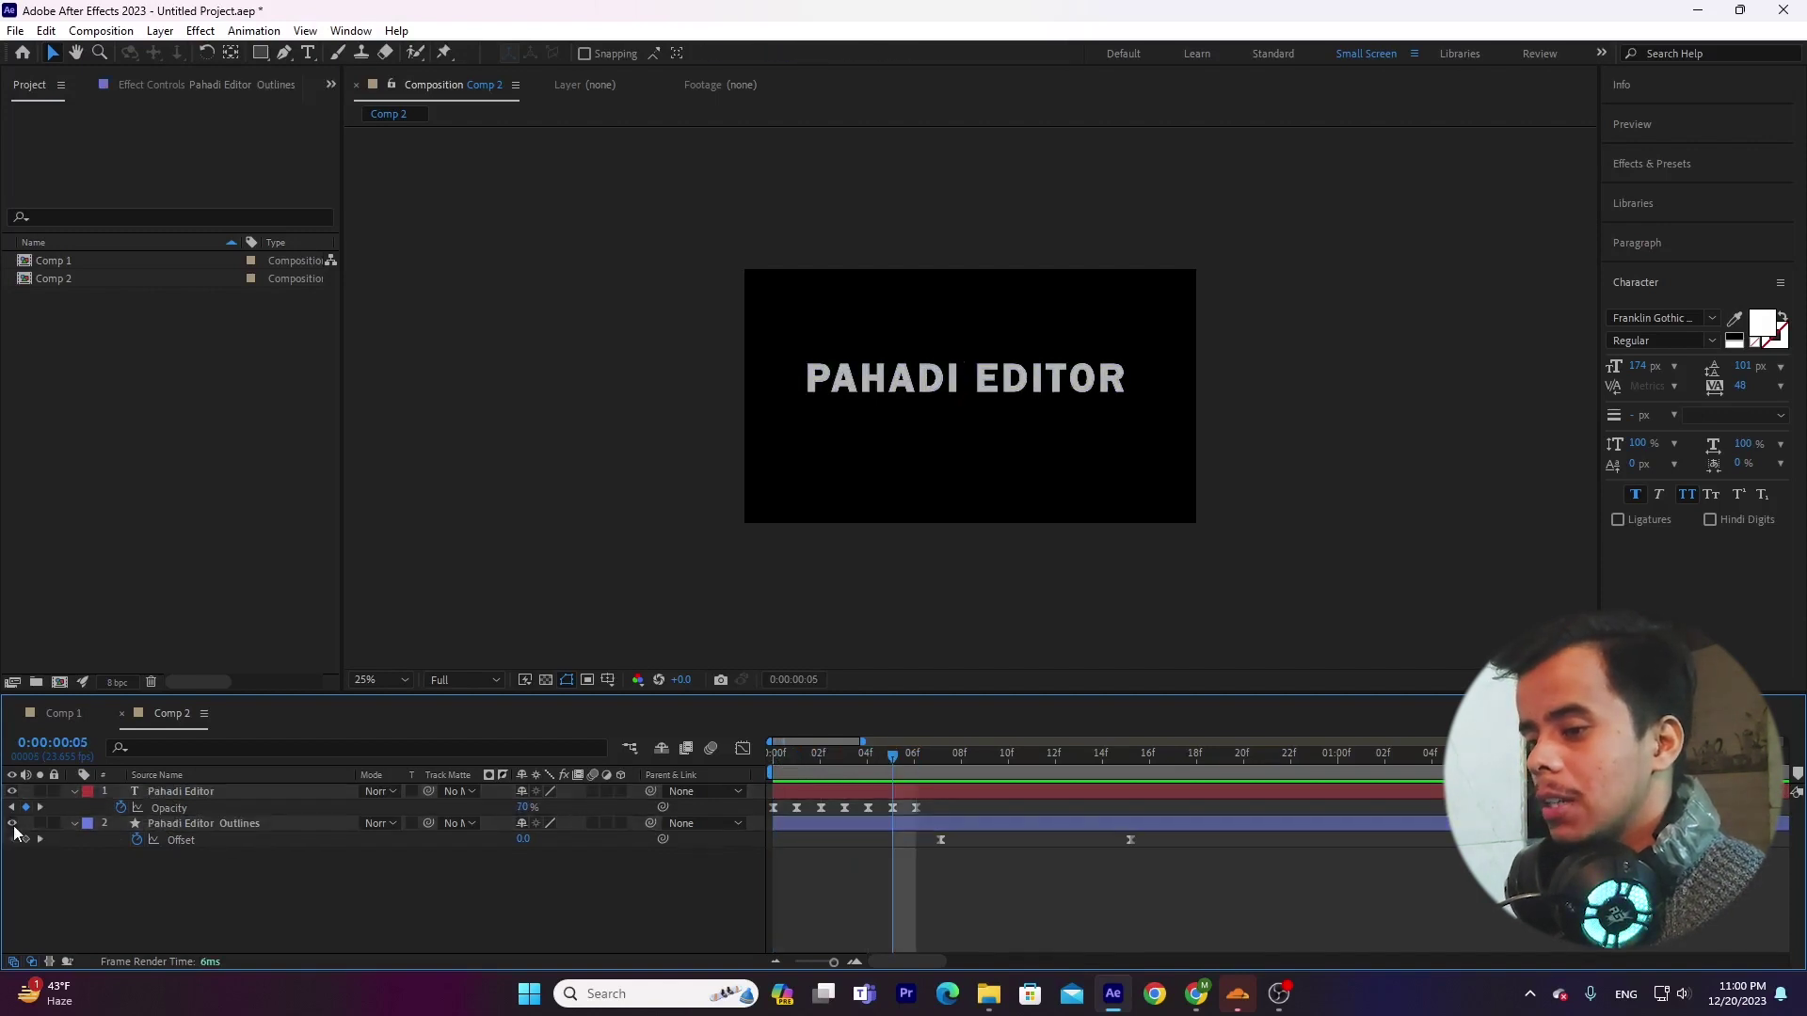
Step: Shift the outlines layer to start at frame 6 and move both Offset keyframes so the first sits at that frame
{"action": "left_click_drag", "start_coordinate": [827, 835], "coordinate": [967, 840]}
{"action": "left_click_drag", "start_coordinate": [1339, 855], "coordinate": [911, 841]}
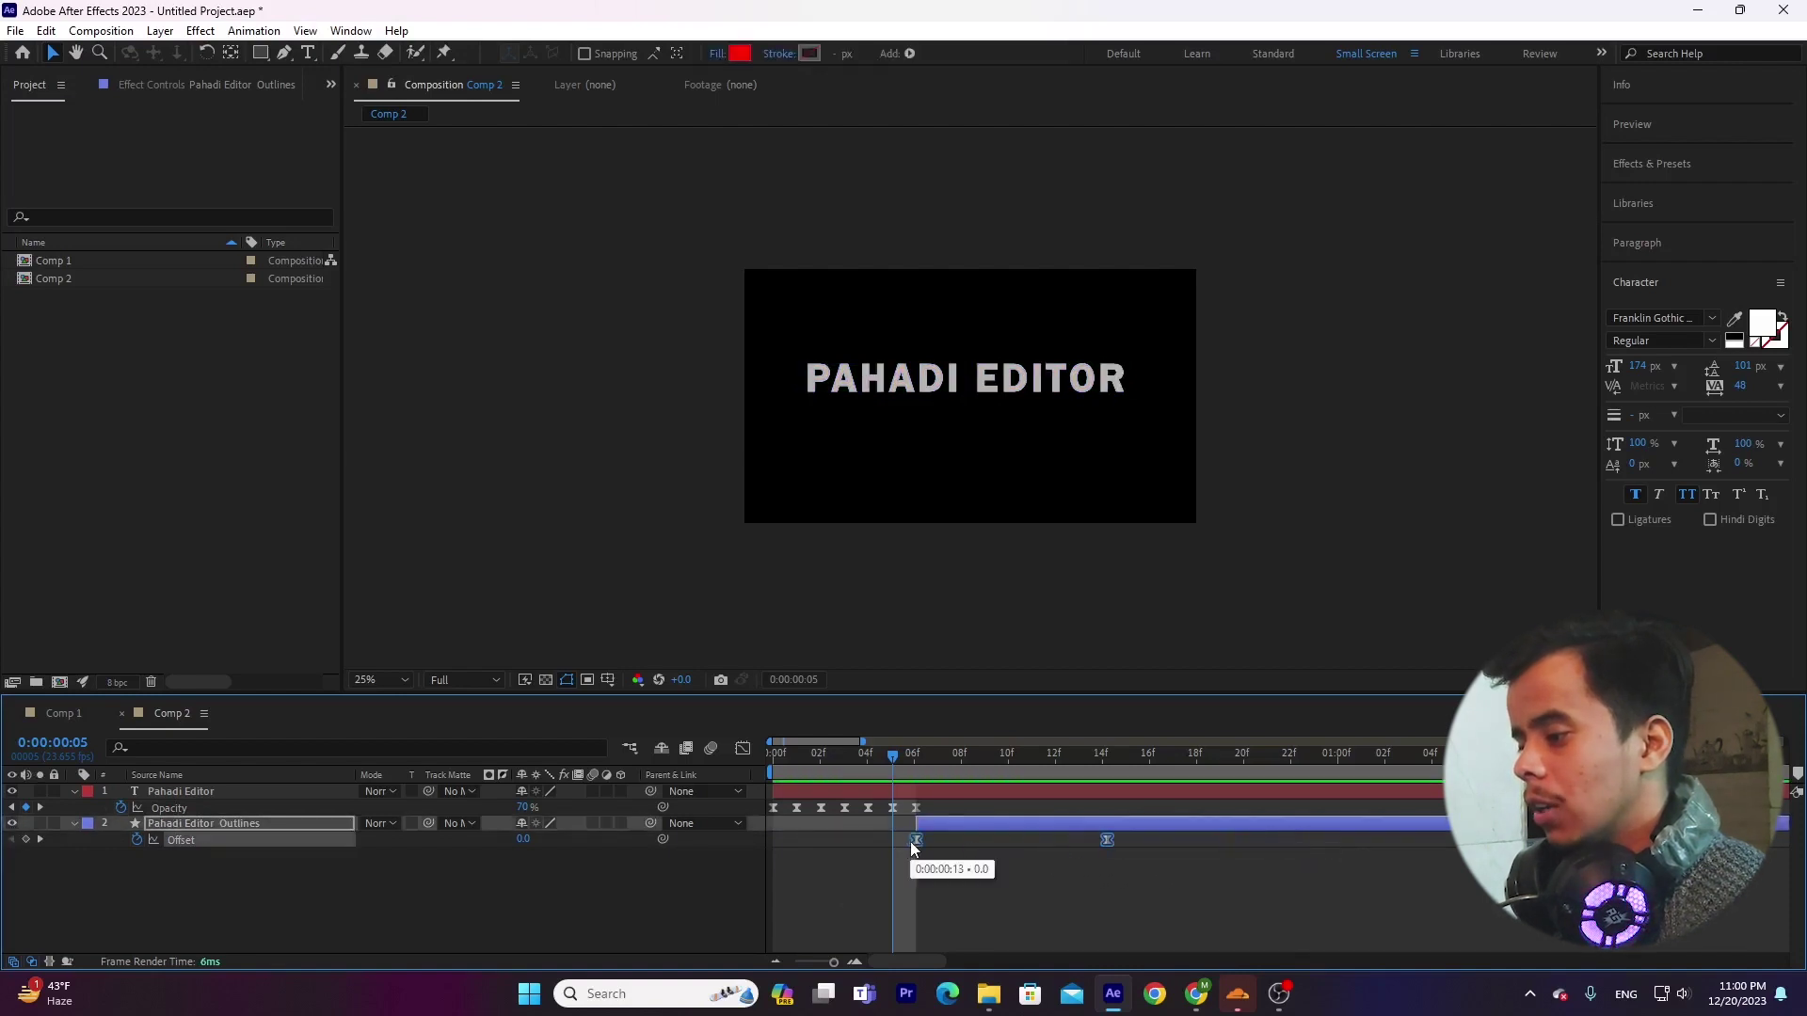
{"action": "left_click", "coordinate": [963, 901]}
Step: Move the last Offset keyframe on the outlines layer to about frame 12 and preview the extrusion timing
{"action": "key", "text": "equal"}
{"action": "left_click_drag", "start_coordinate": [1321, 839], "coordinate": [1087, 840]}
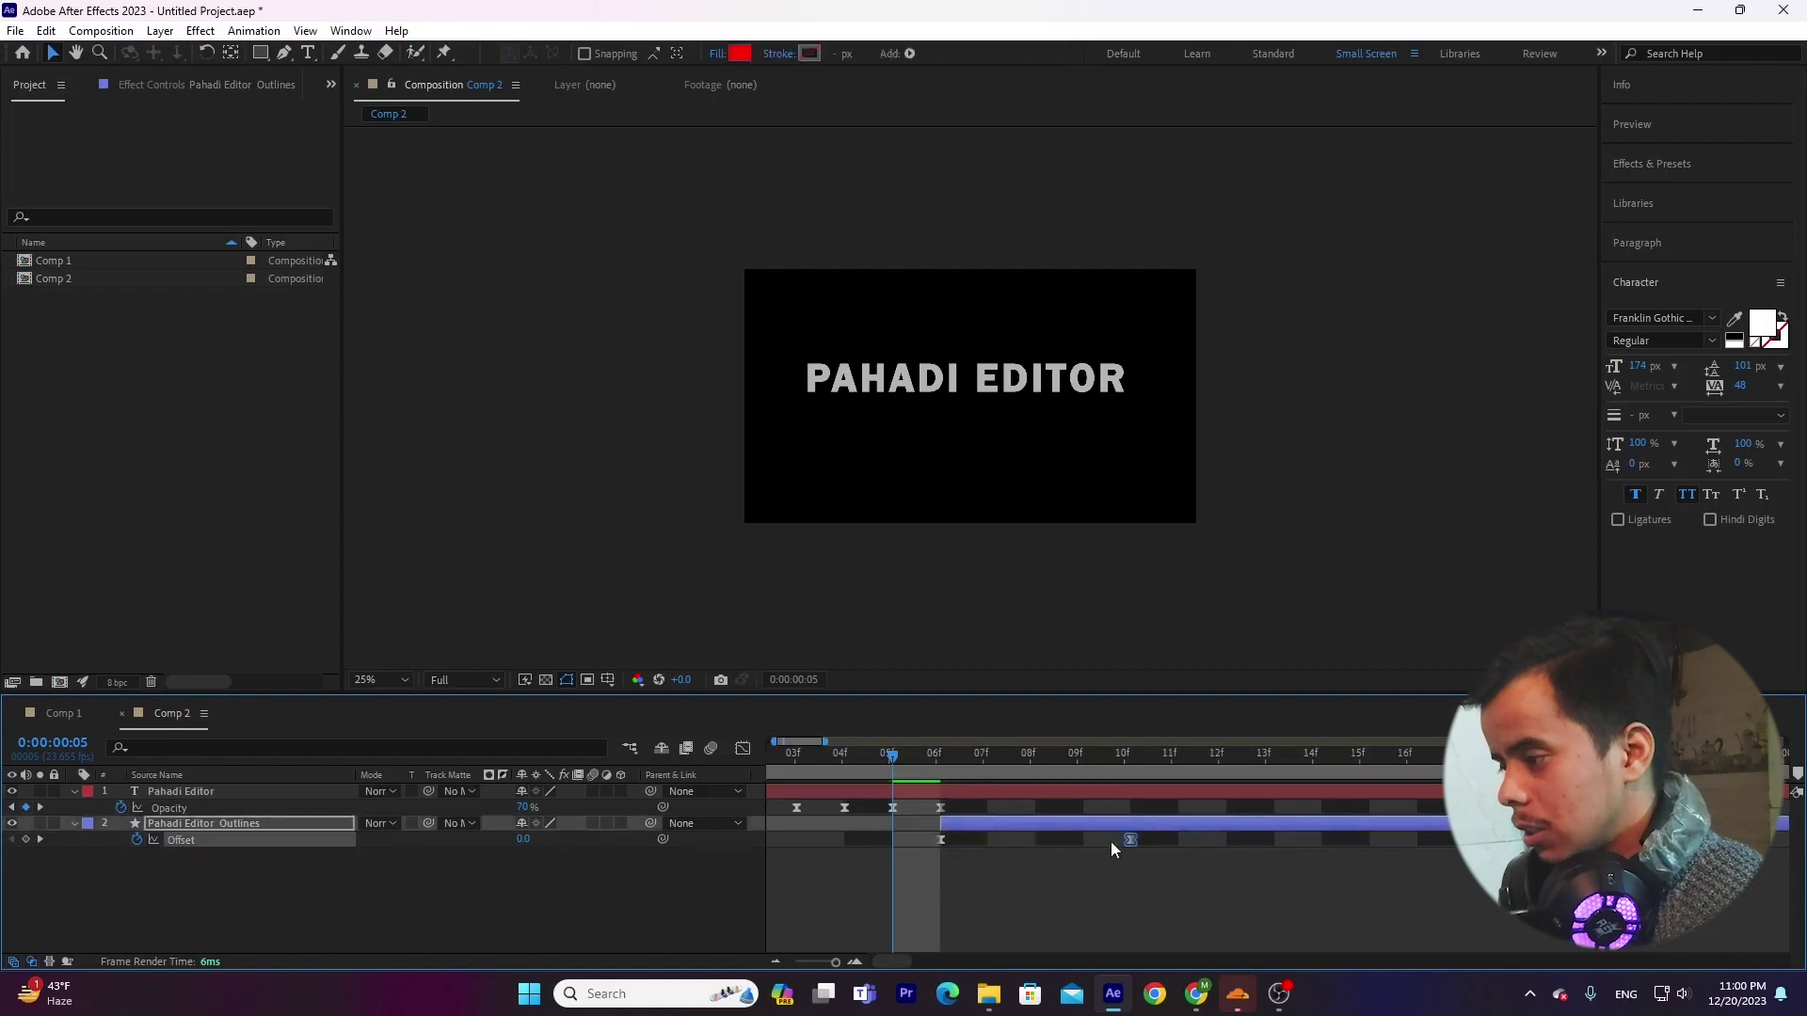
{"action": "key", "text": "minus"}
{"action": "key", "text": "space"}
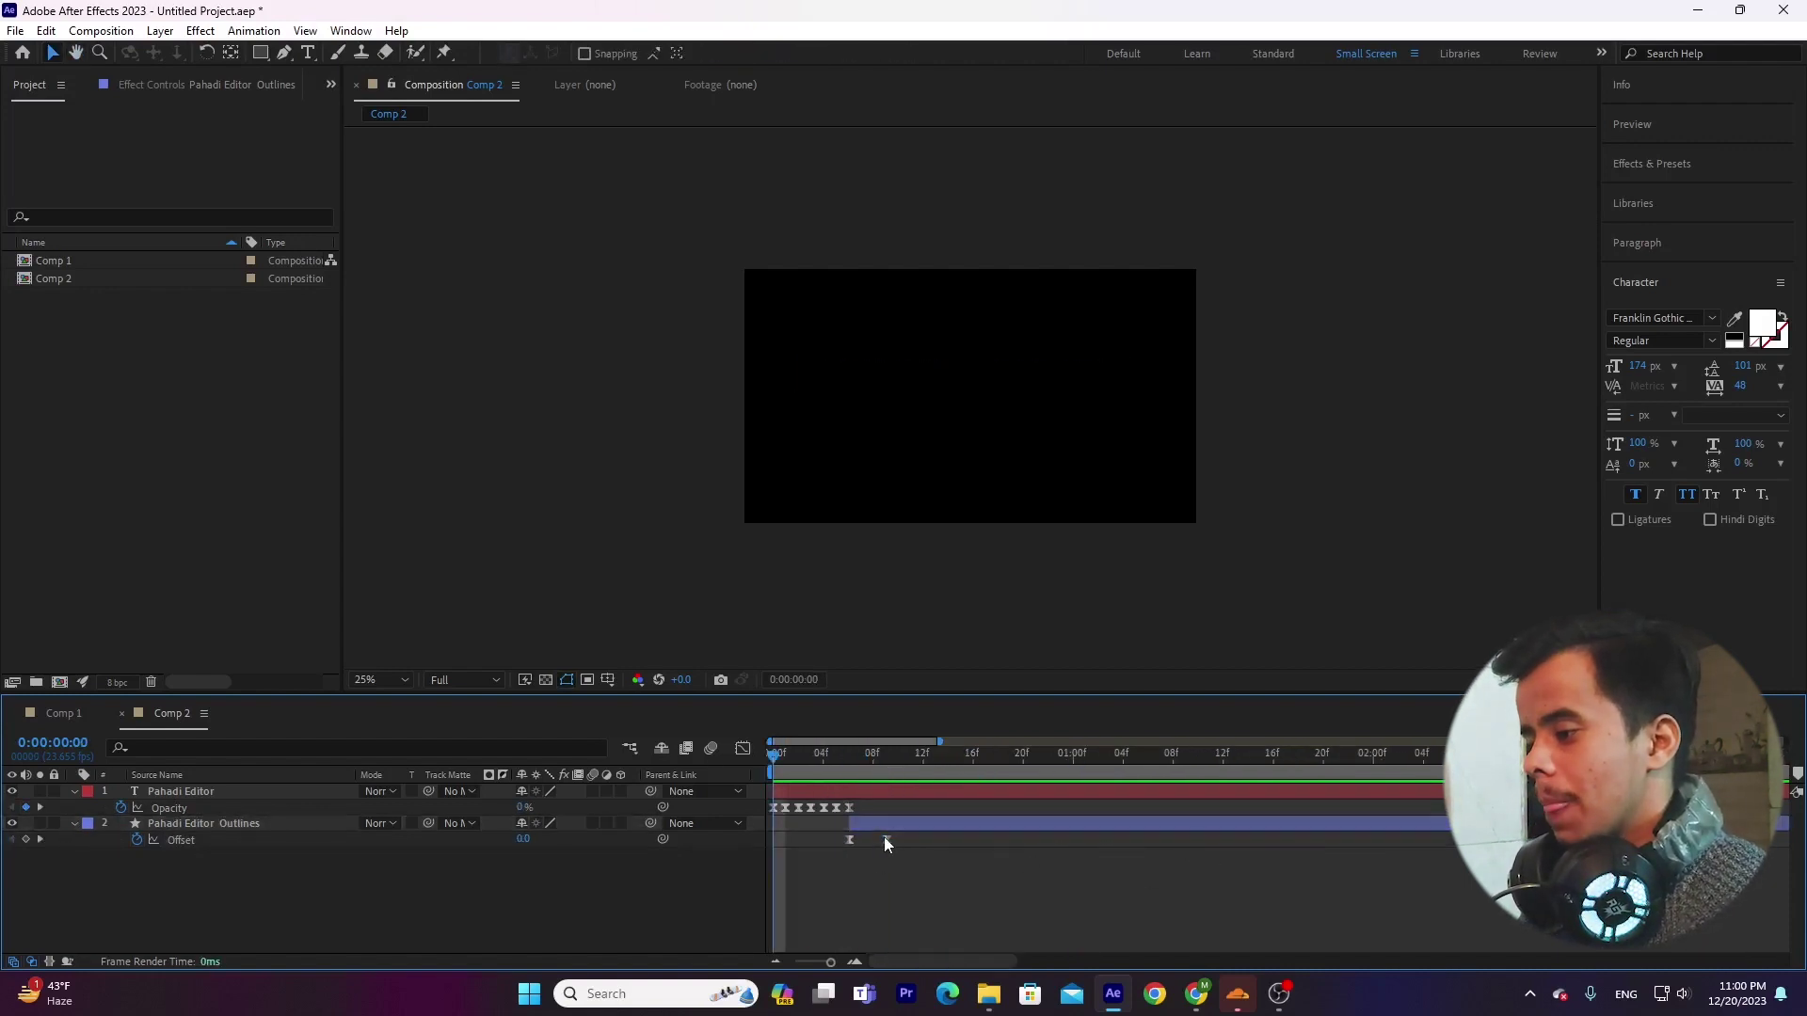
{"action": "left_click_drag", "start_coordinate": [886, 839], "coordinate": [924, 840]}
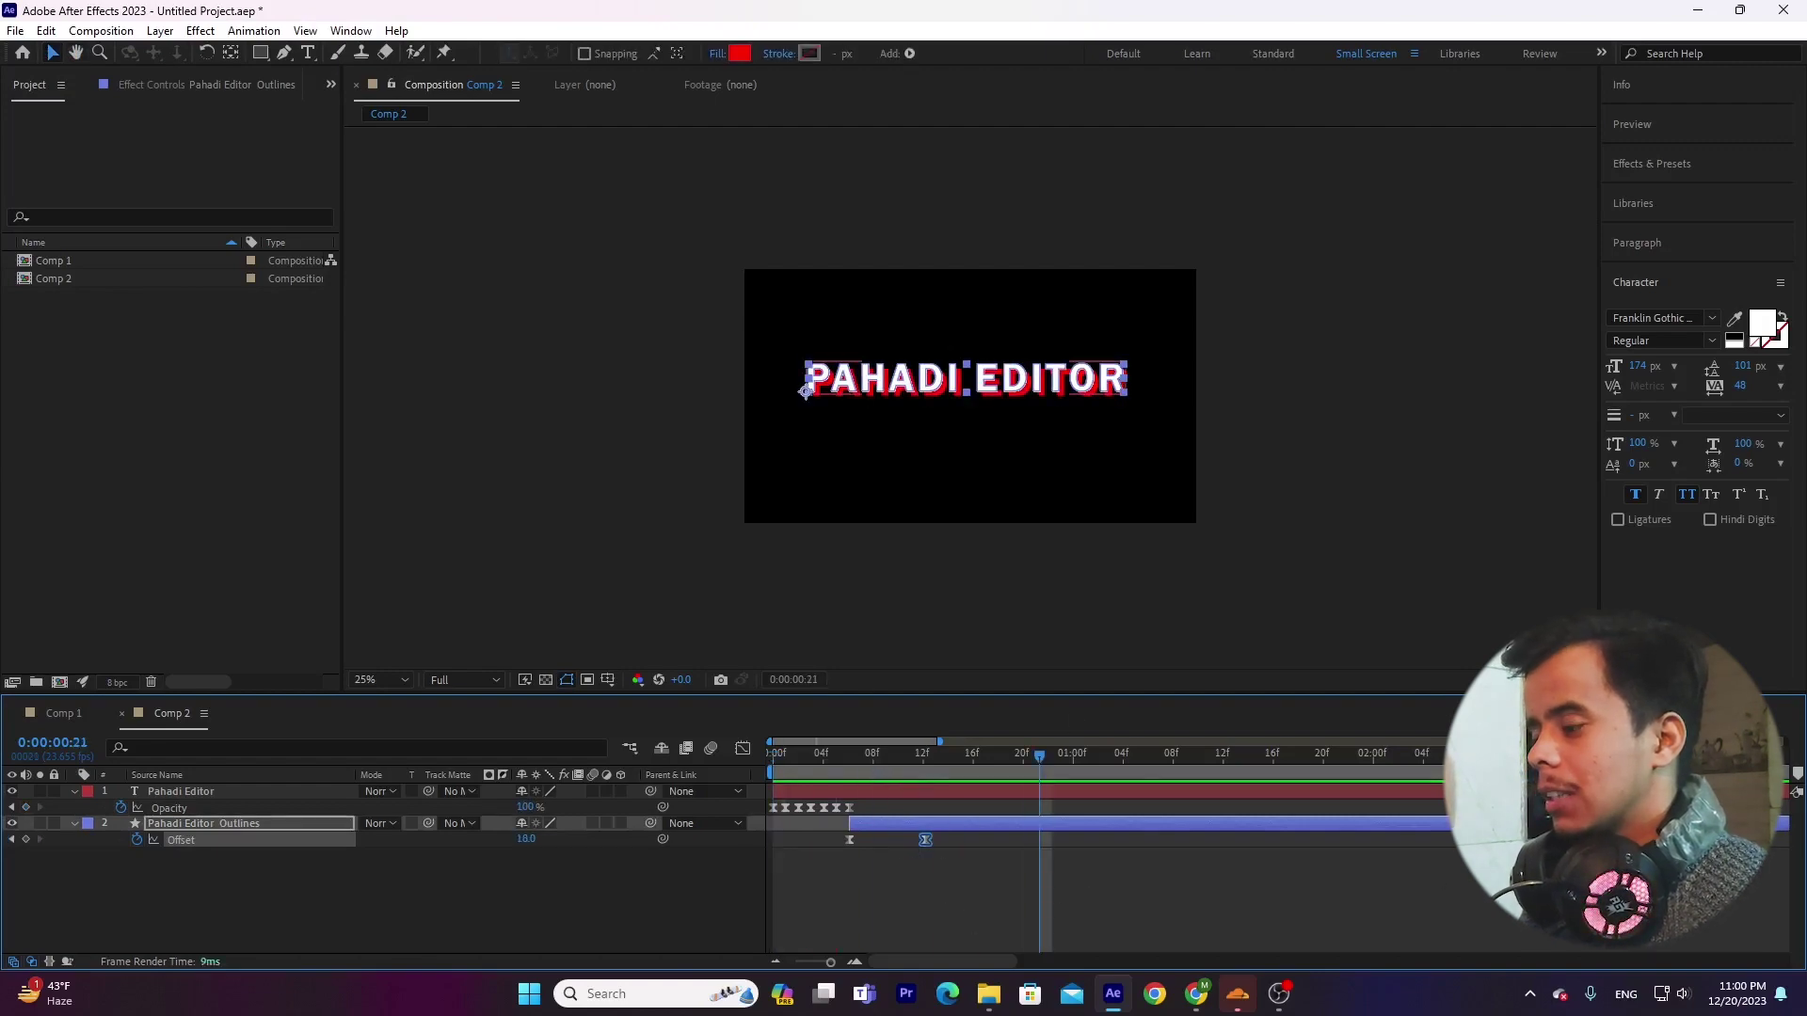
Step: Check the reference video in Chrome and, back in After Effects, preview the title animation from the composition's start
{"action": "left_click", "coordinate": [1196, 993]}
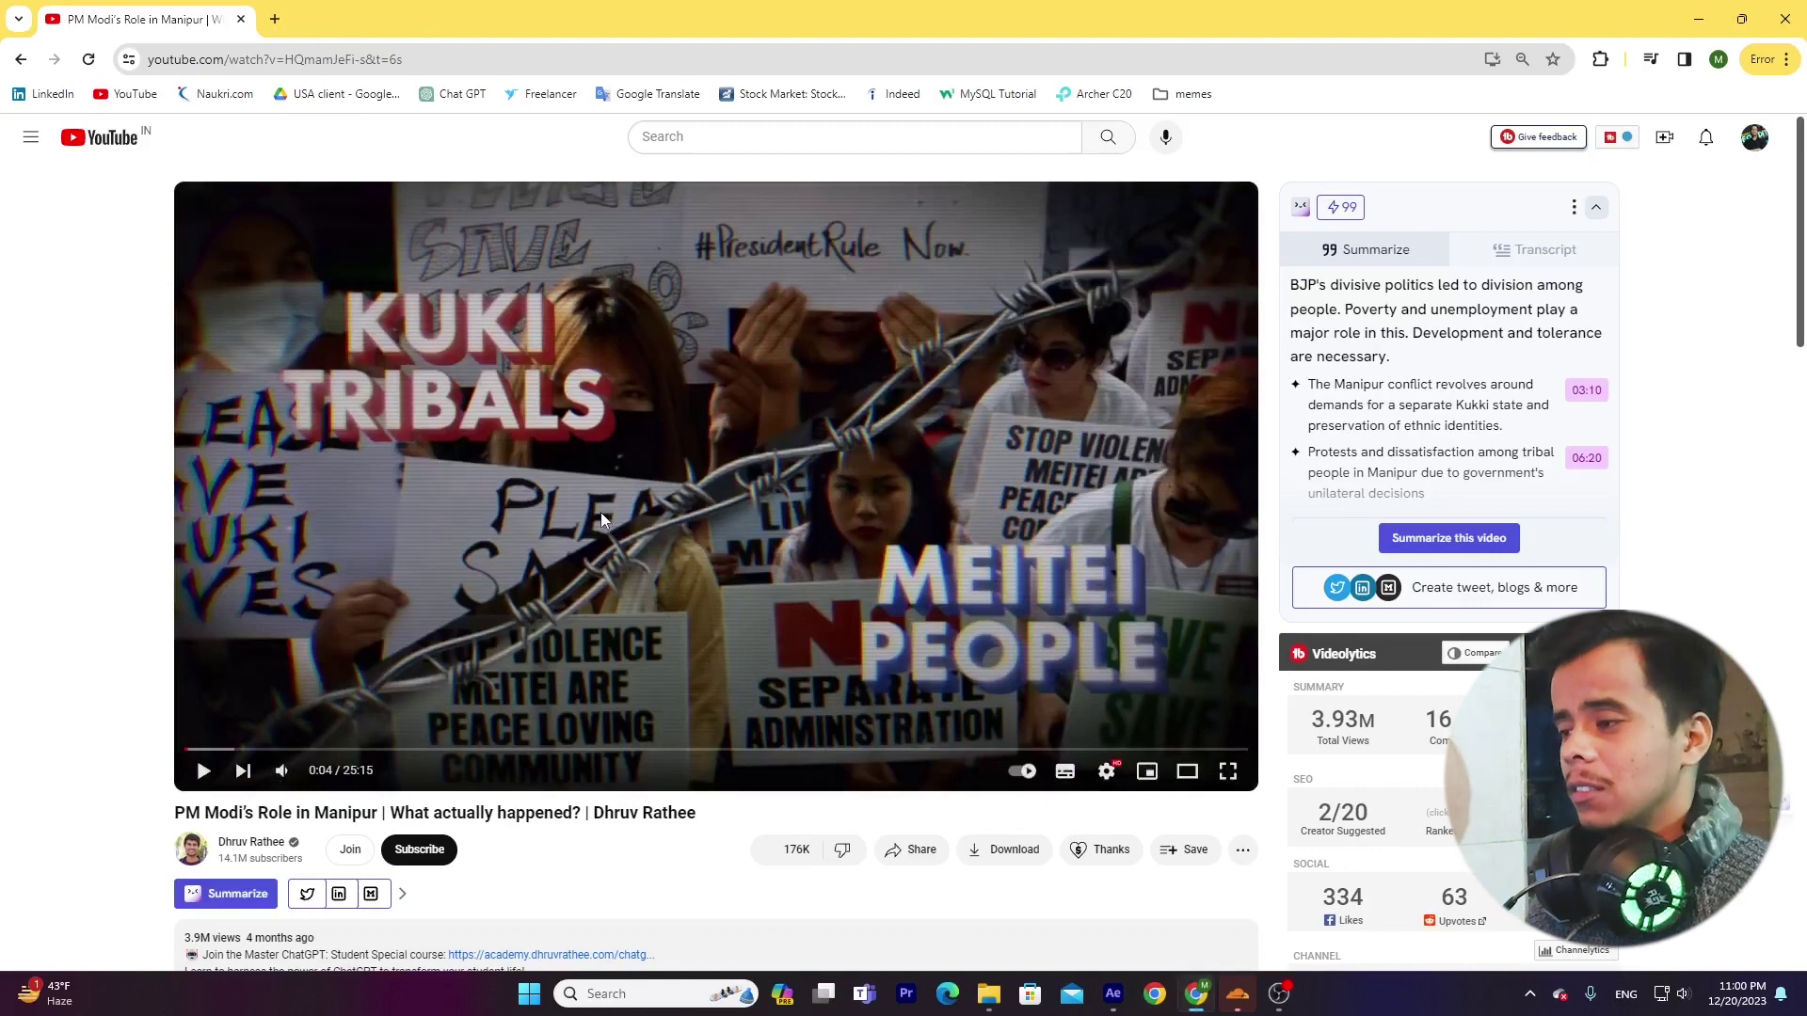
{"action": "left_click", "coordinate": [1113, 994]}
{"action": "key", "text": "space"}
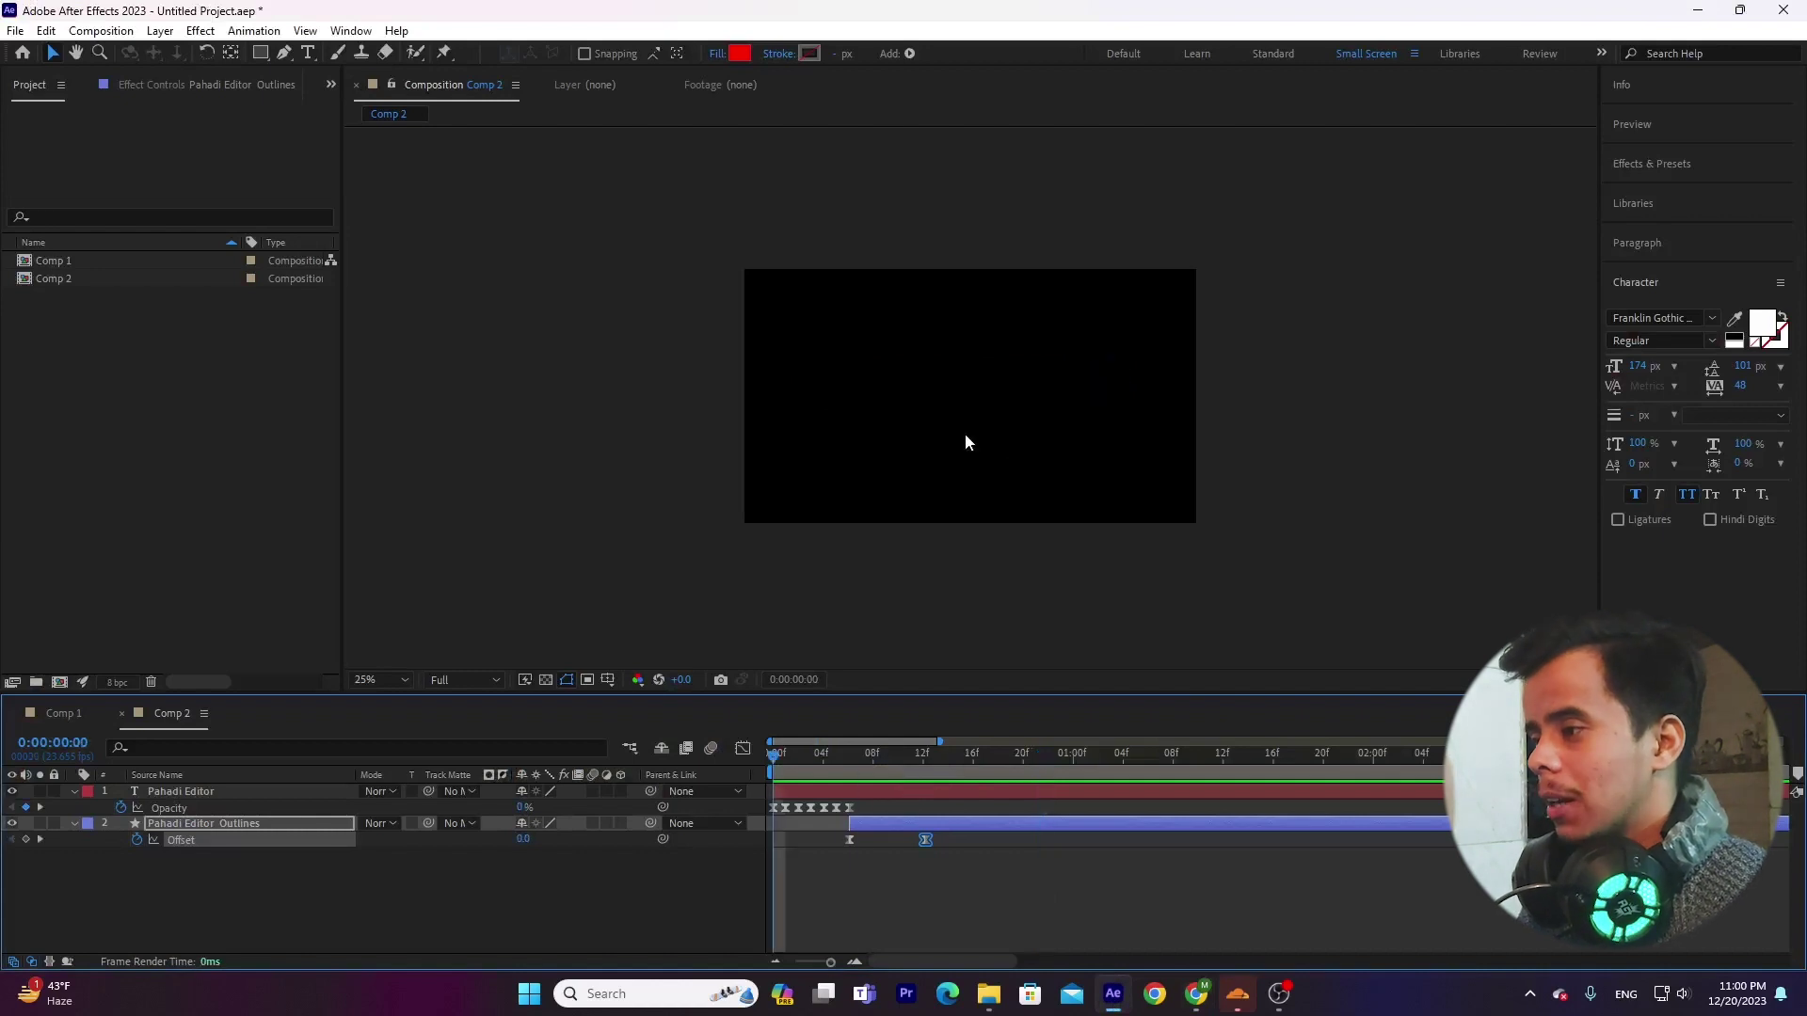
{"action": "key", "text": "space"}
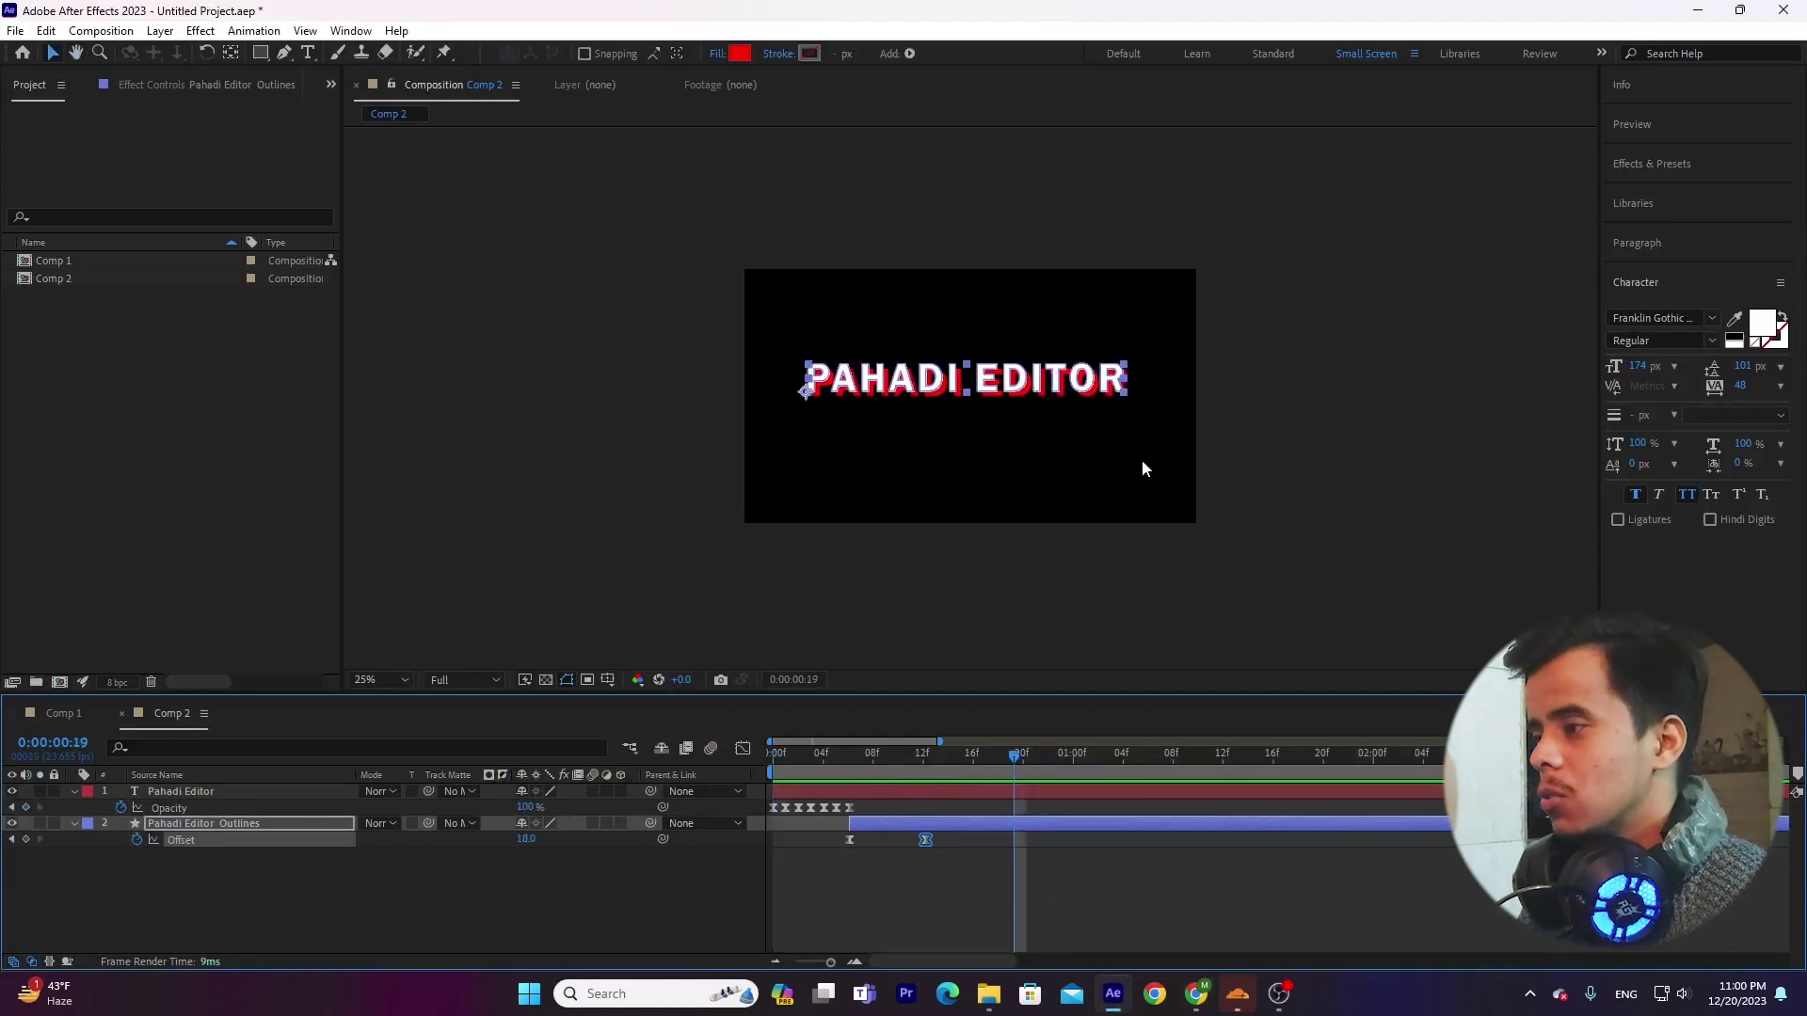
Step: Apply Gaussian Blur to the outlines layer and set its Blurriness to about 12
{"action": "left_click", "coordinate": [497, 908]}
{"action": "left_click", "coordinate": [1679, 166]}
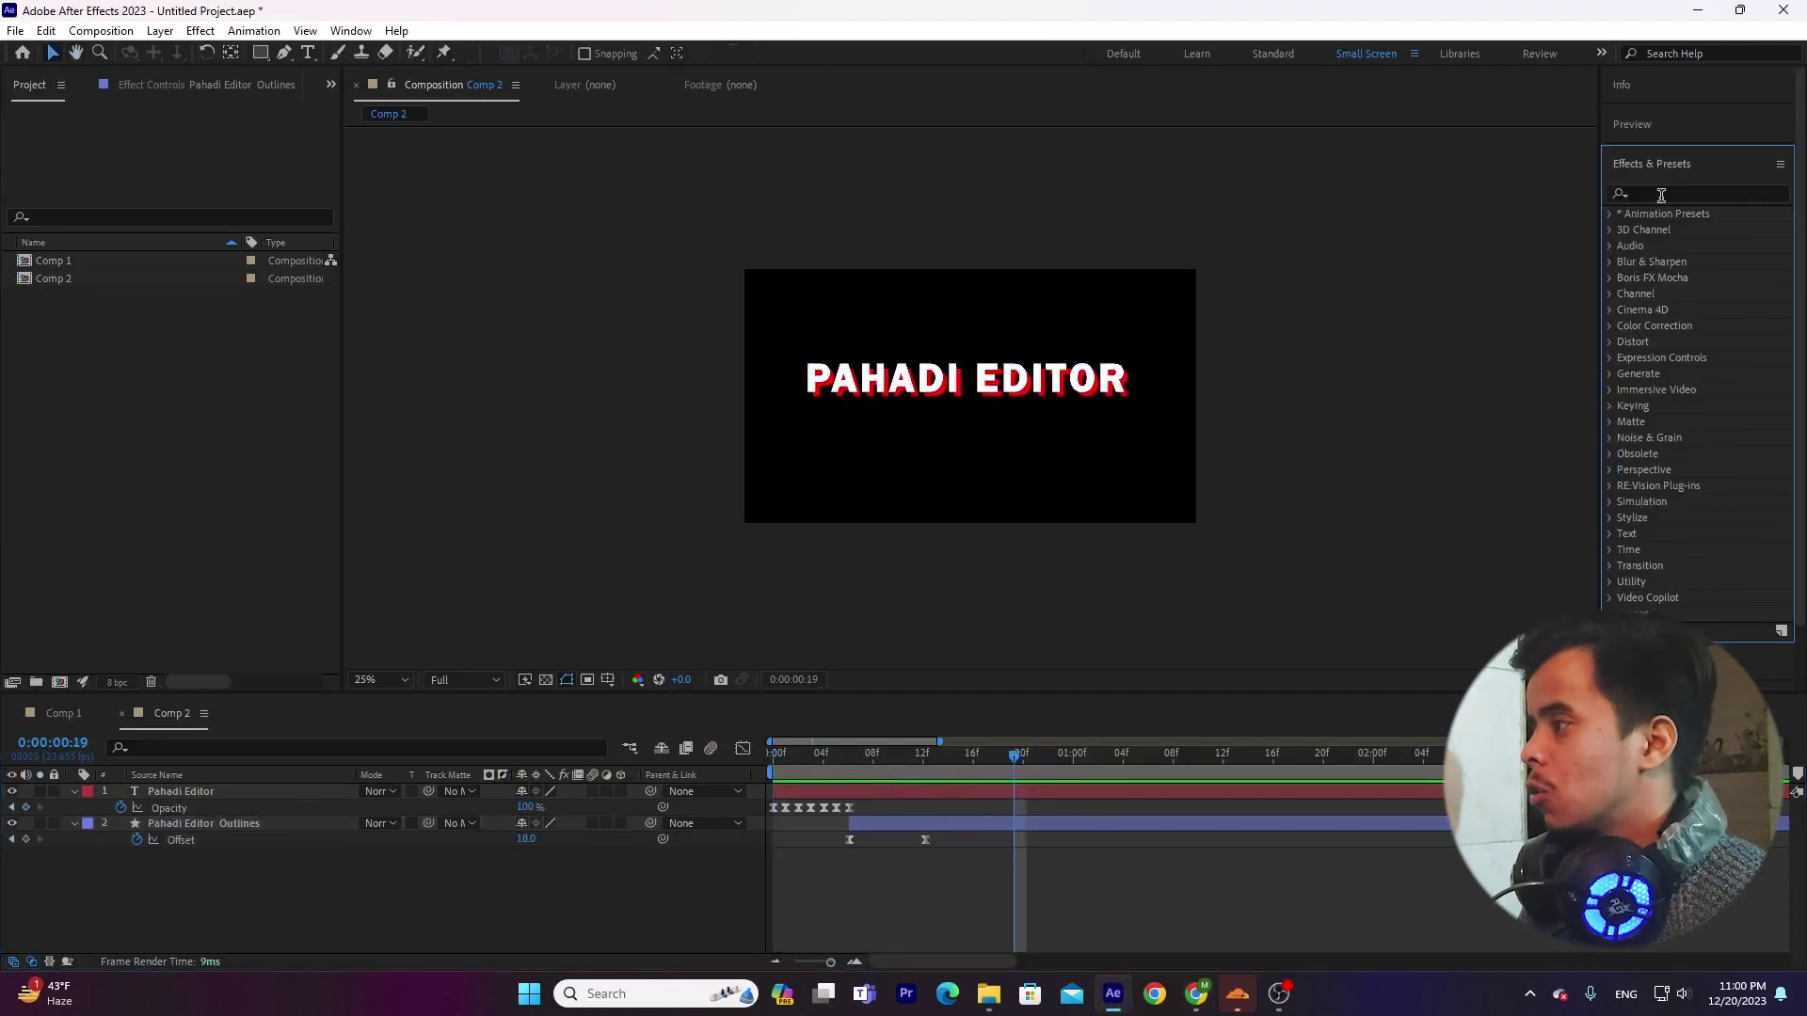
{"action": "left_click", "coordinate": [1665, 193]}
{"action": "type", "text": "gau"}
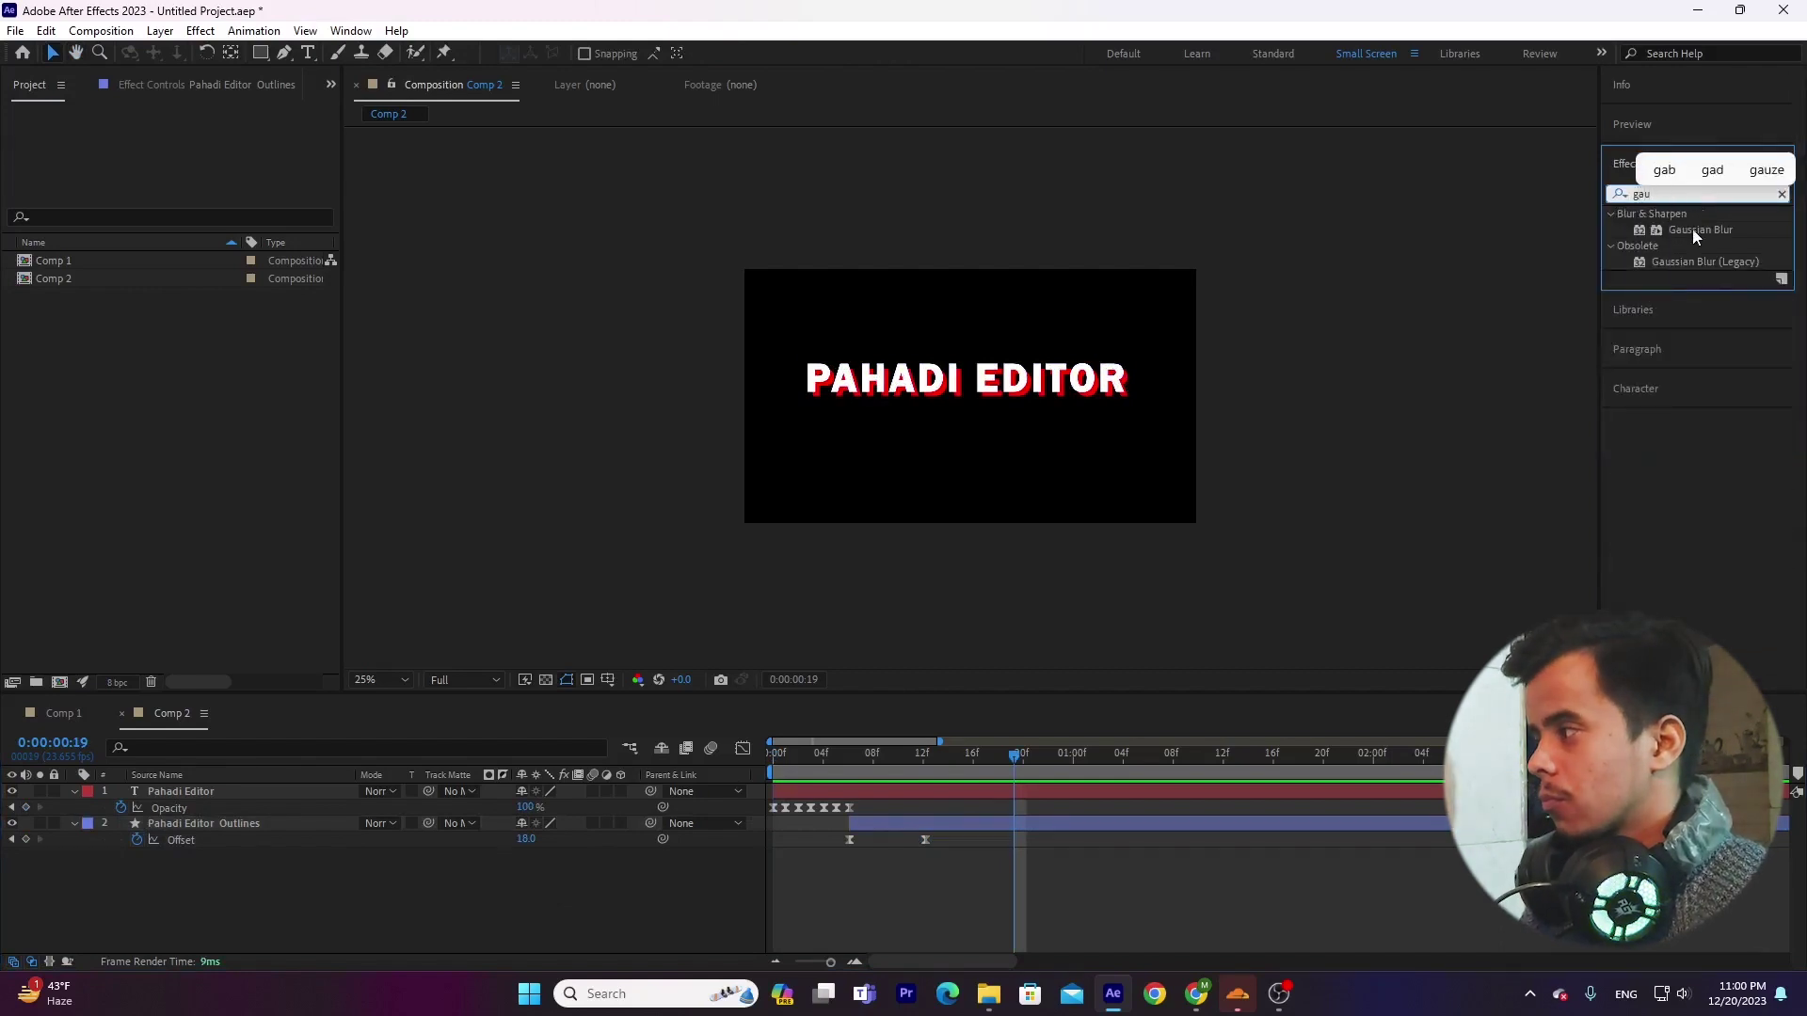
{"action": "left_click_drag", "start_coordinate": [1693, 234], "coordinate": [218, 828]}
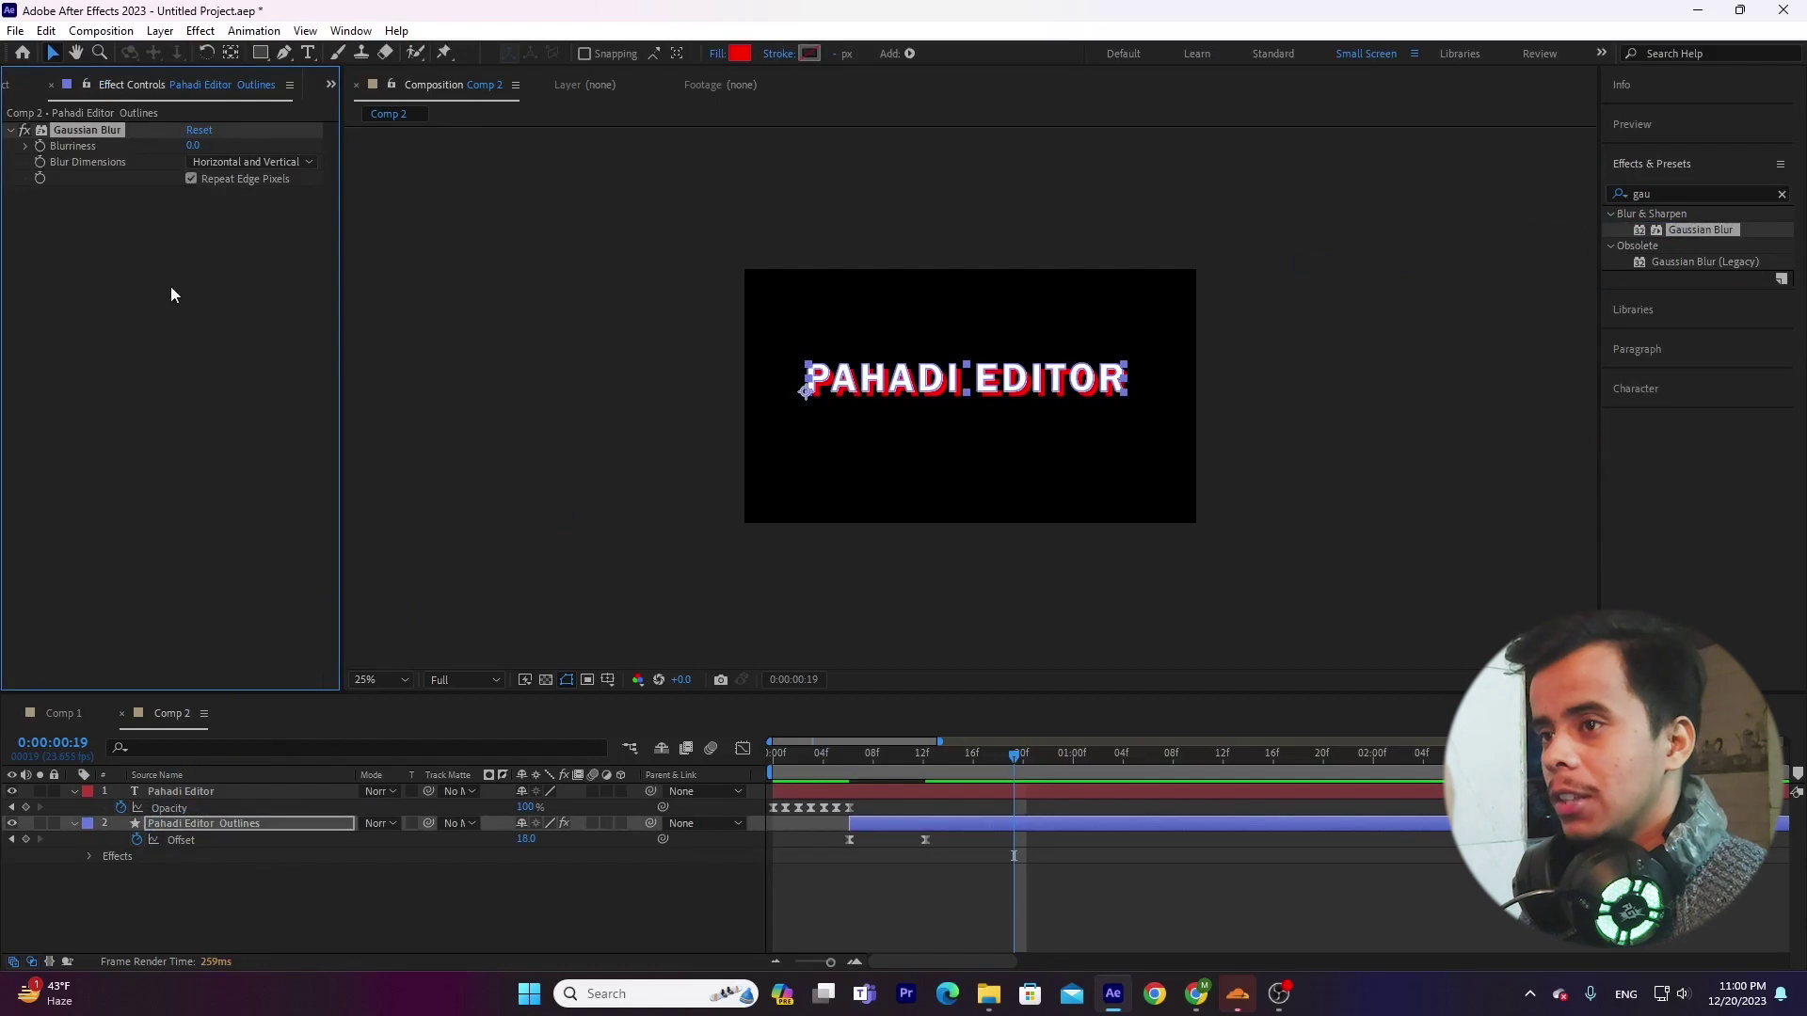
{"action": "mouse_move", "coordinate": [193, 146]}
{"action": "left_mouse_down"}
{"action": "mouse_move", "coordinate": [314, 131]}
{"action": "mouse_move", "coordinate": [217, 141]}
{"action": "left_mouse_up"}
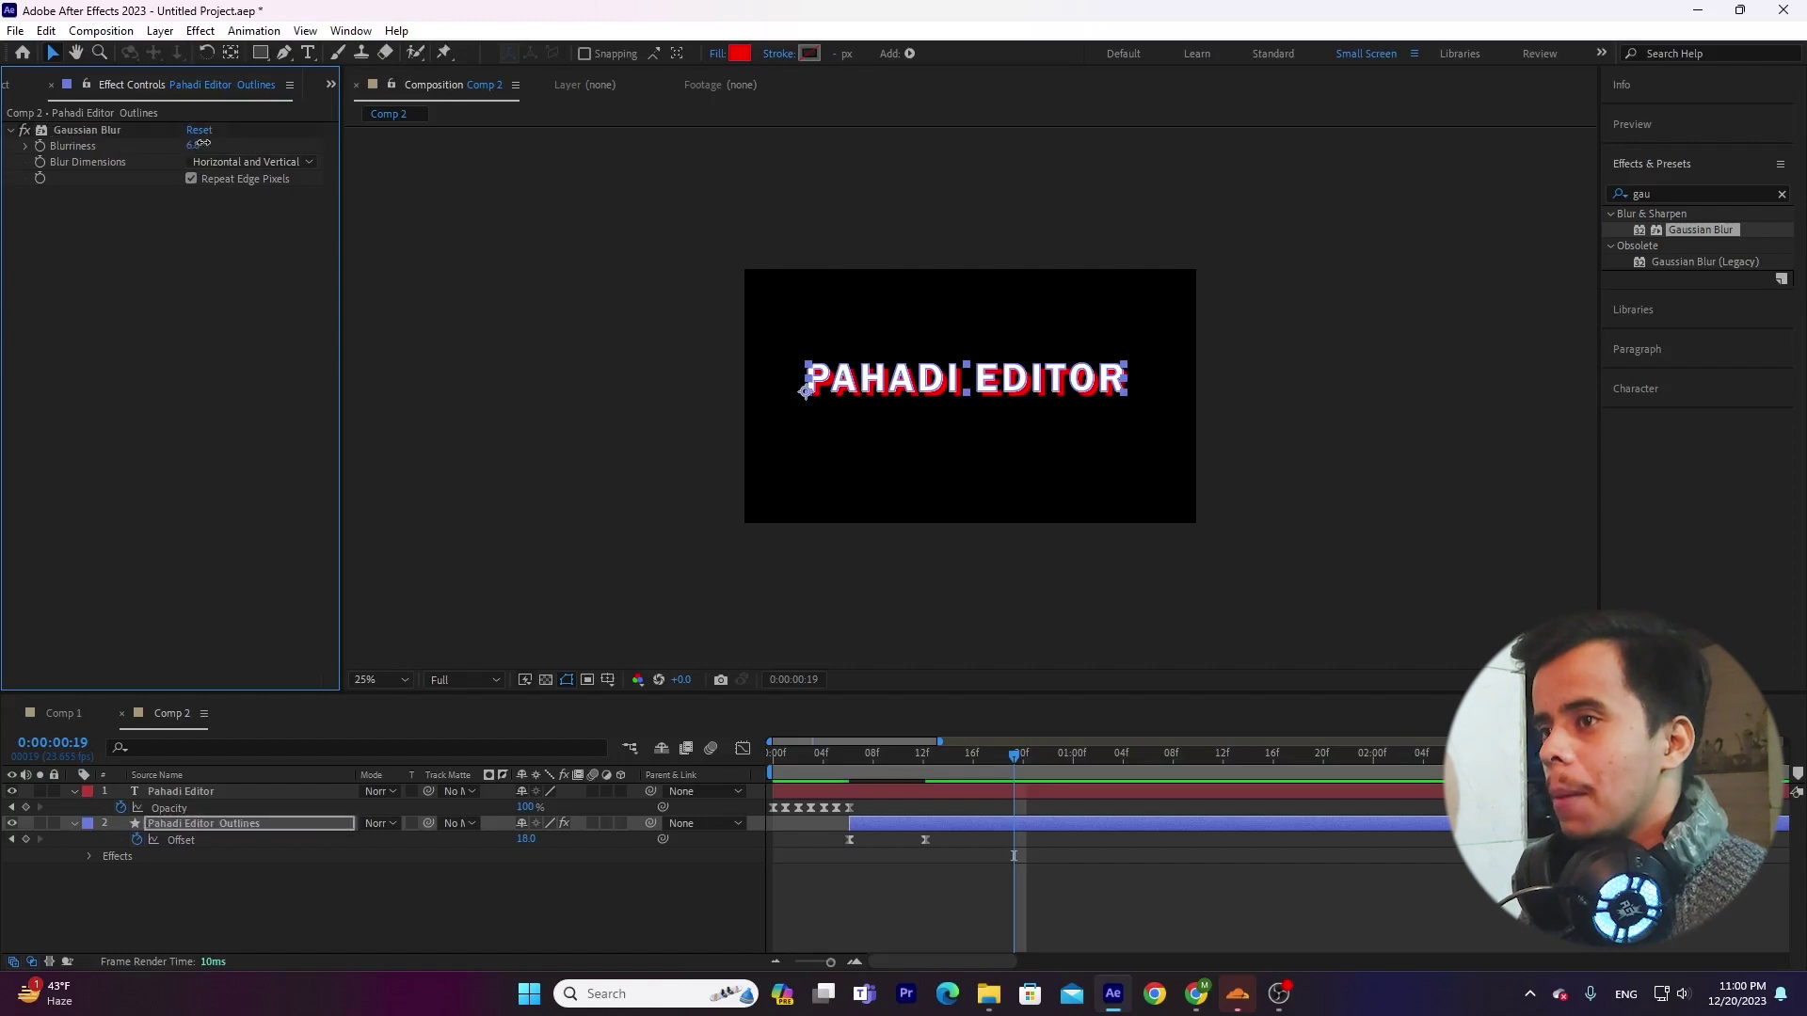
{"action": "left_click", "coordinate": [186, 342]}
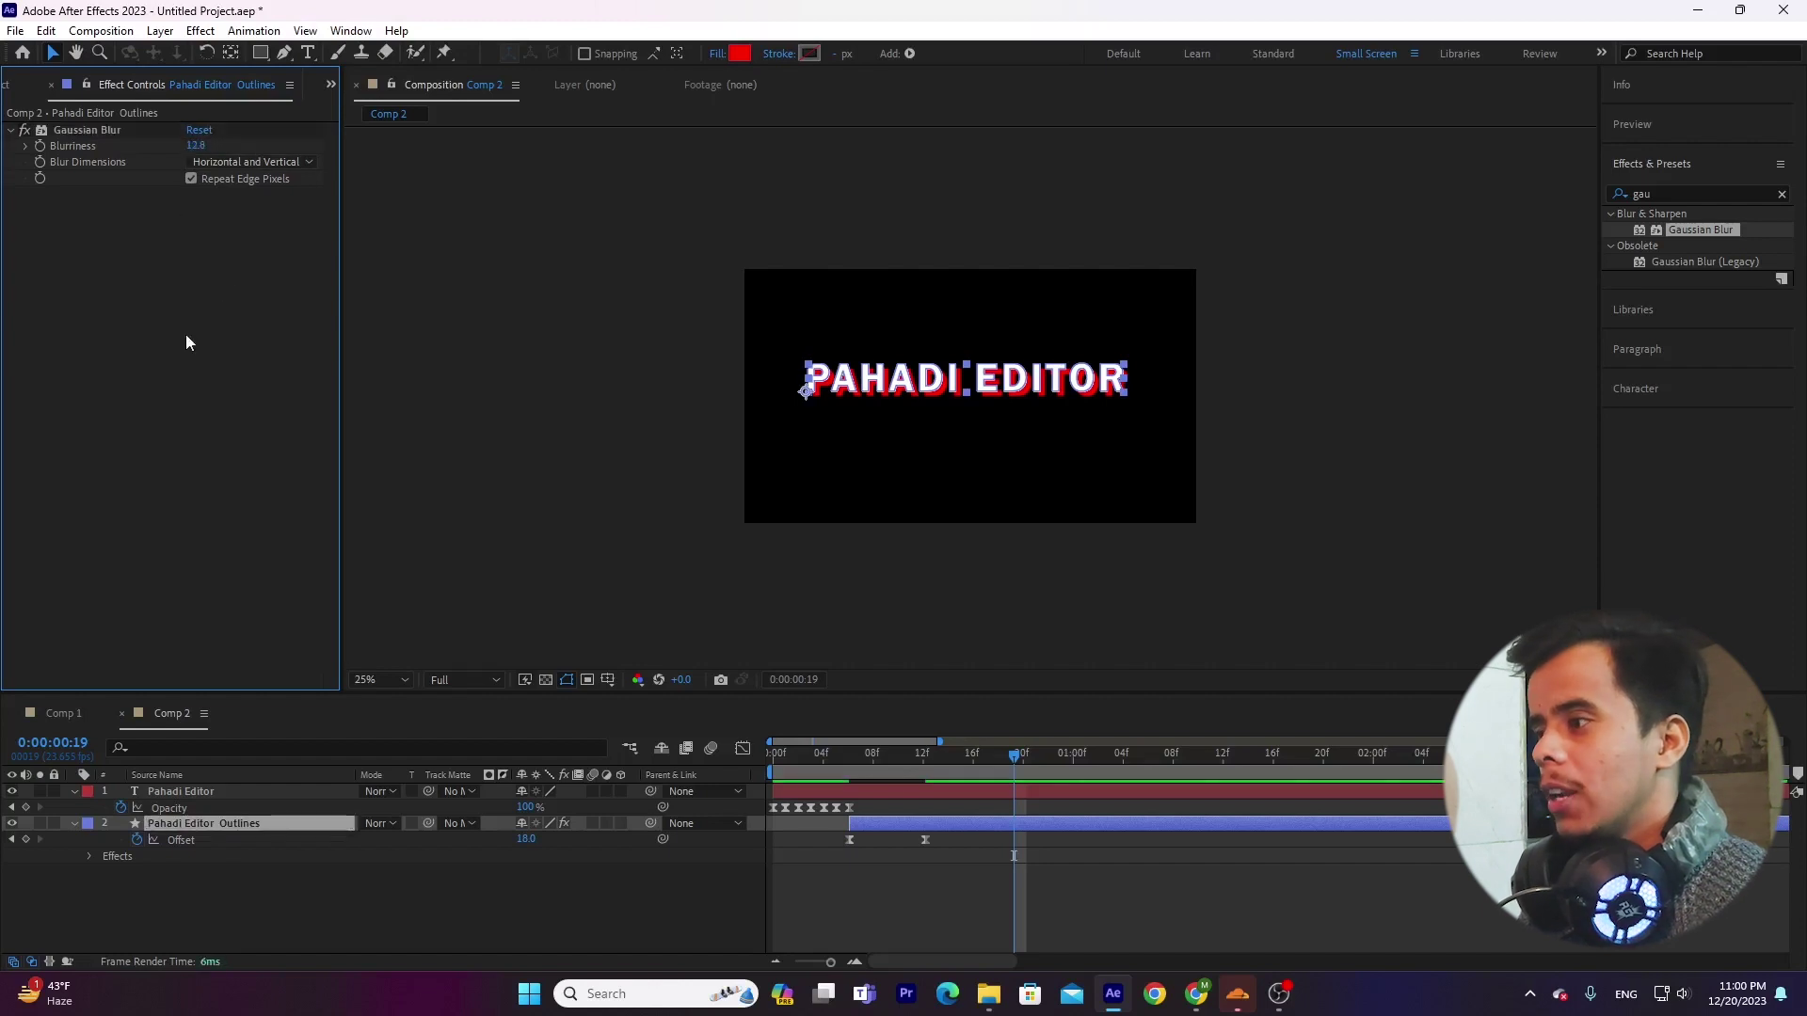
Step: Preview the blurred extrusion from the composition's start and compare it with the reference titles in Chrome
{"action": "left_click", "coordinate": [484, 875]}
{"action": "key", "text": "Home"}
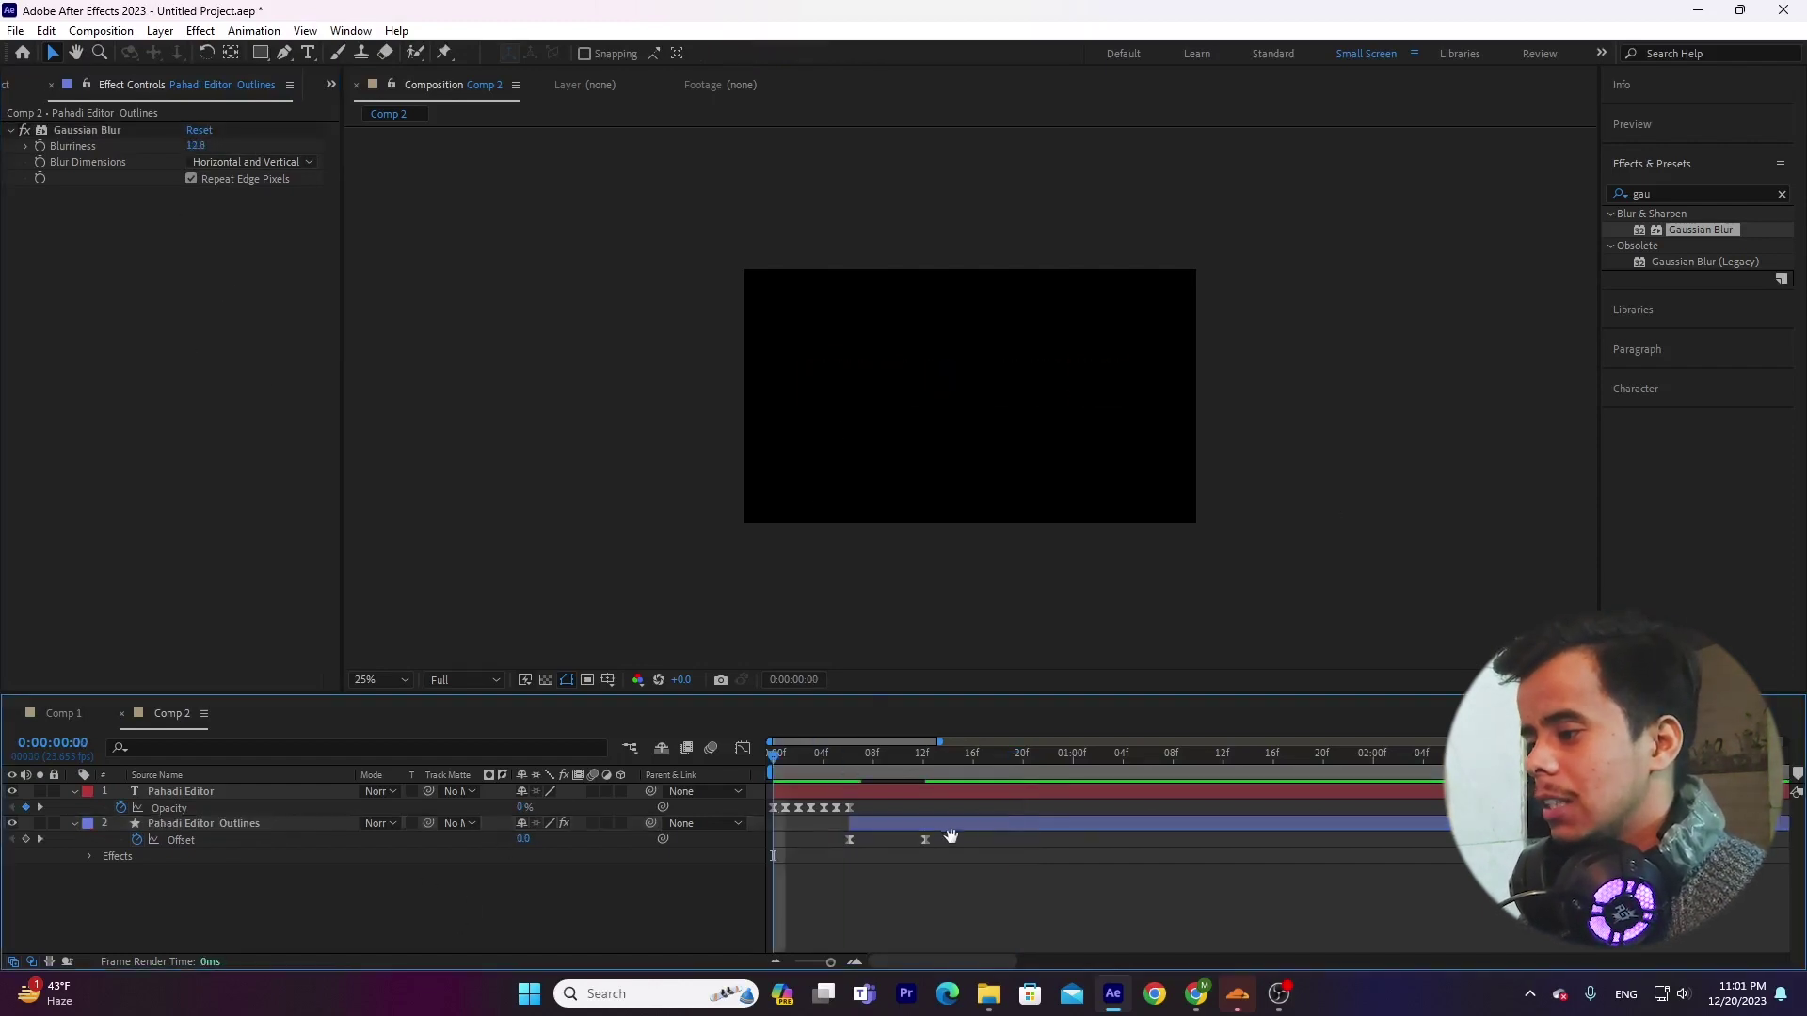
{"action": "key", "text": "space"}
{"action": "key", "text": "space"}
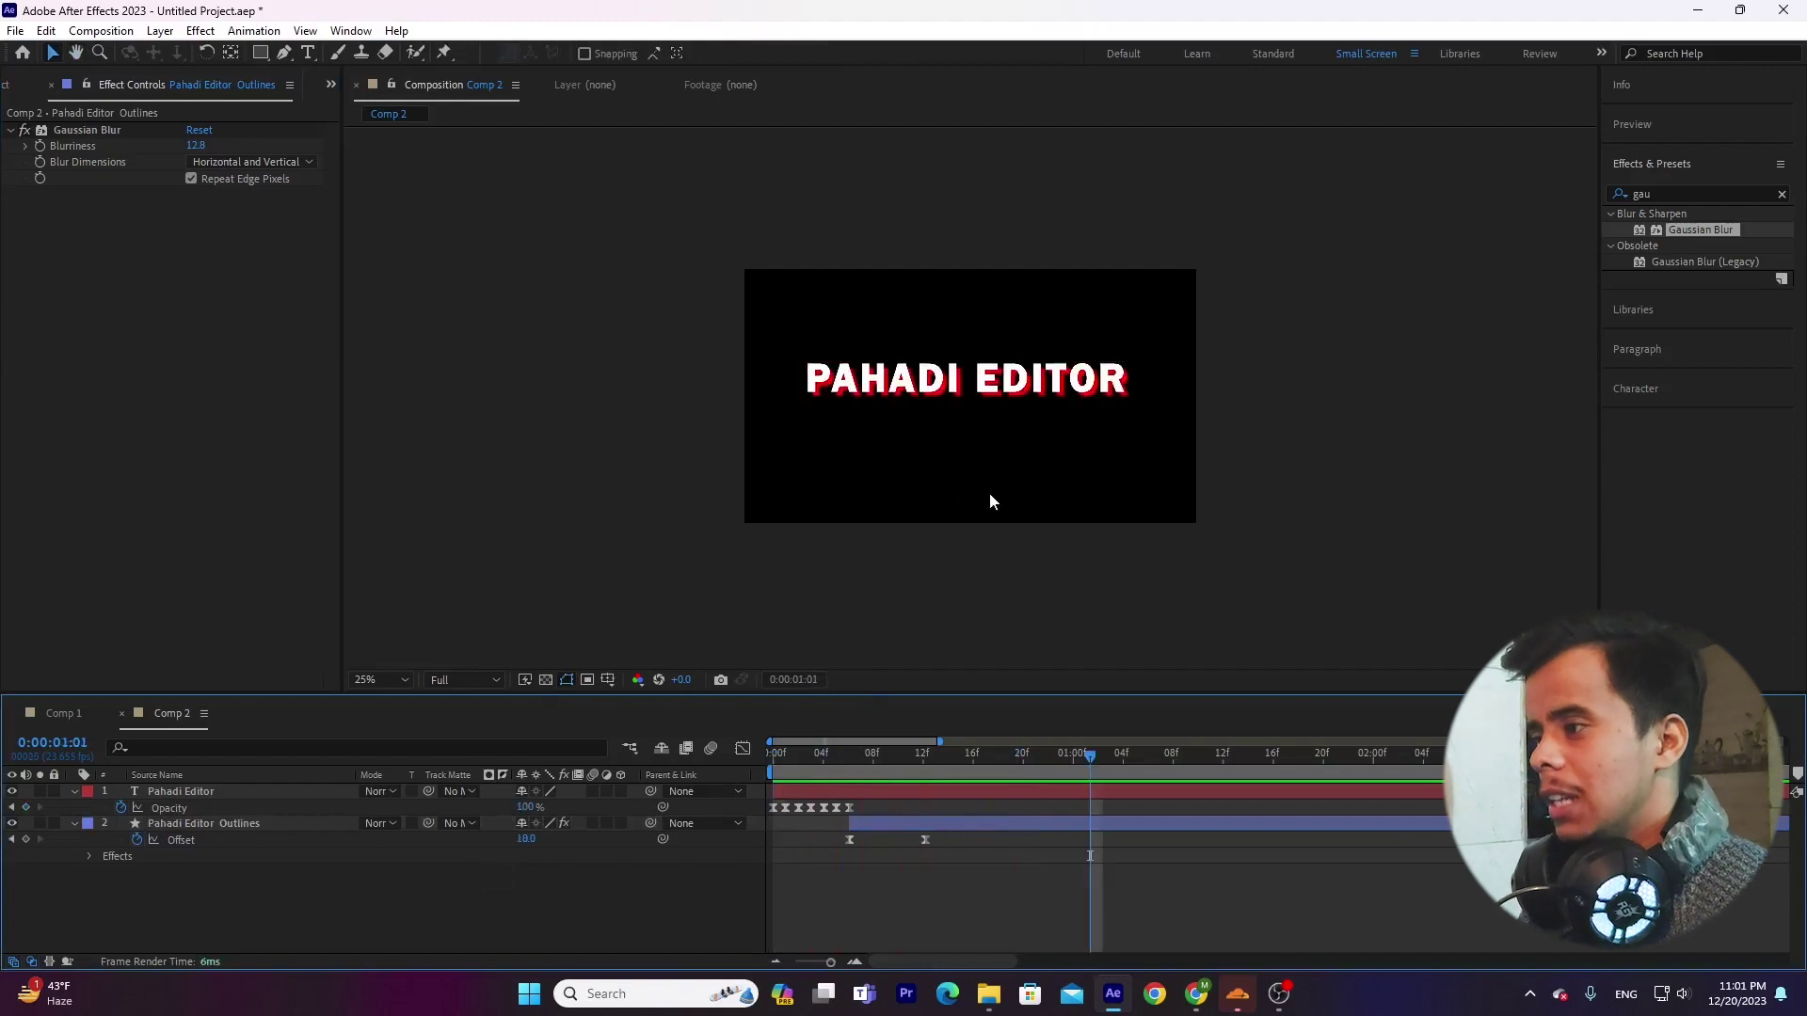
{"action": "left_click", "coordinate": [236, 829]}
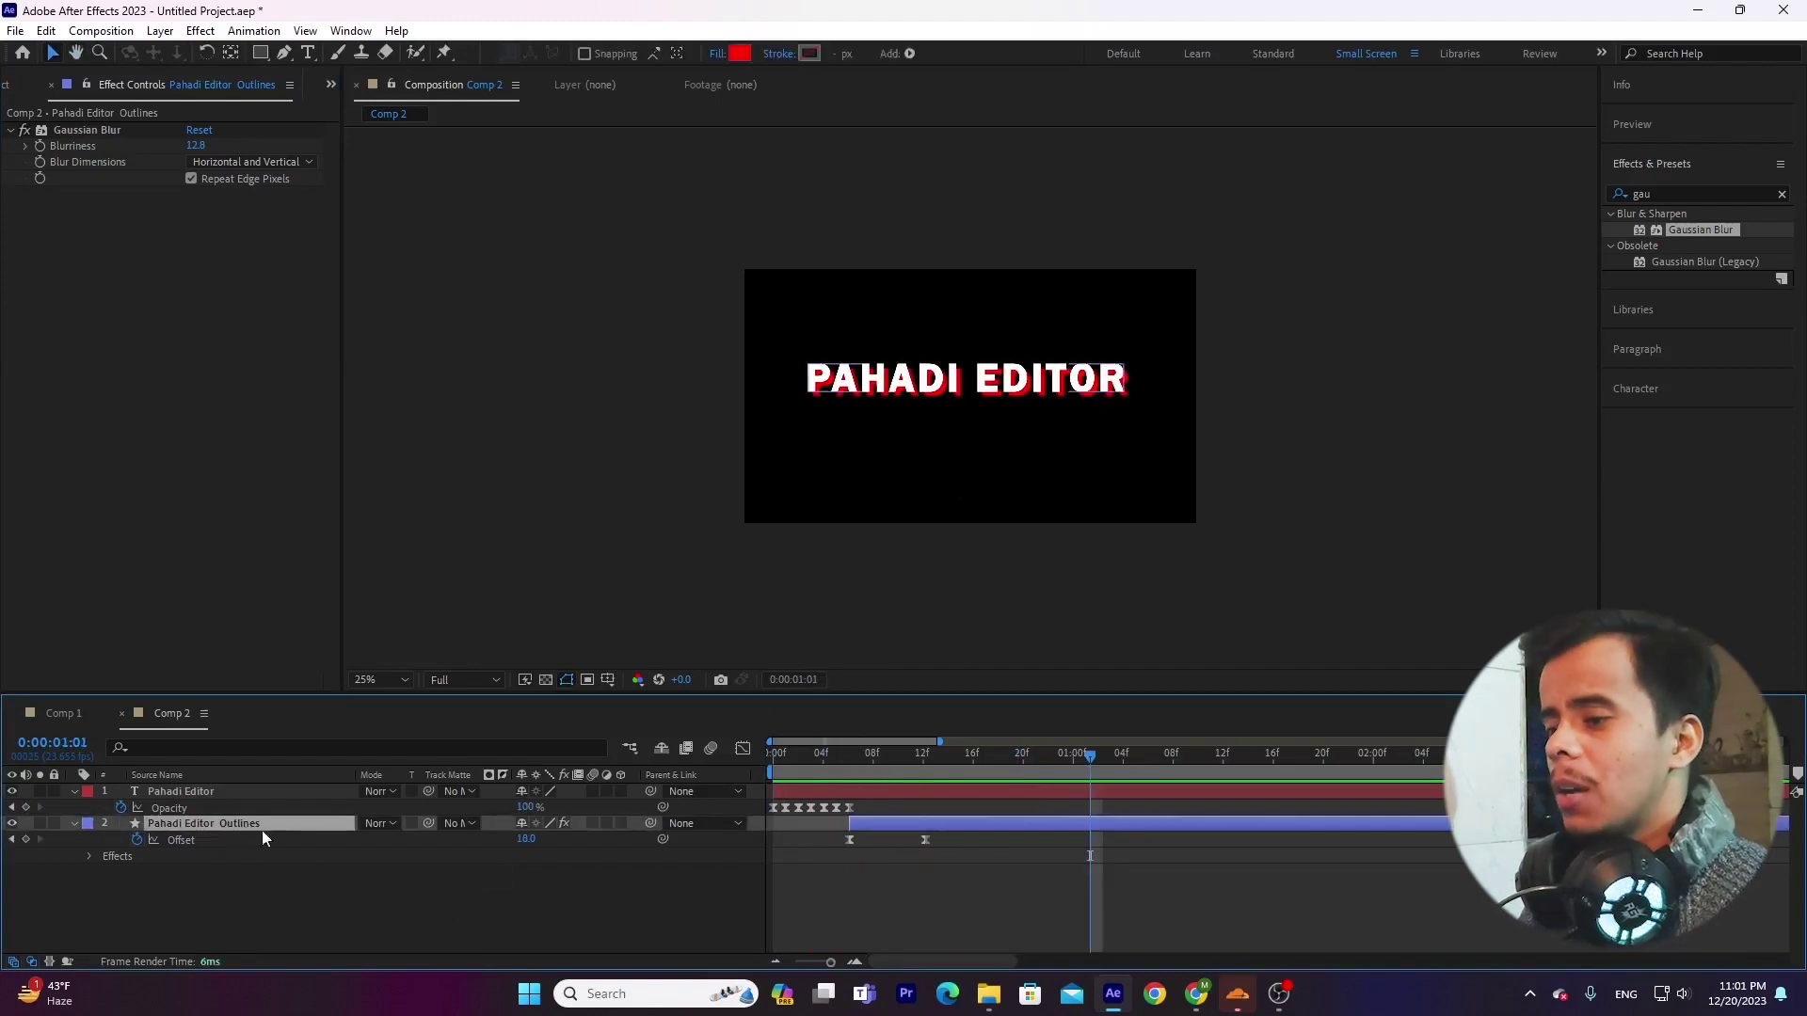
{"action": "left_click", "coordinate": [1678, 194]}
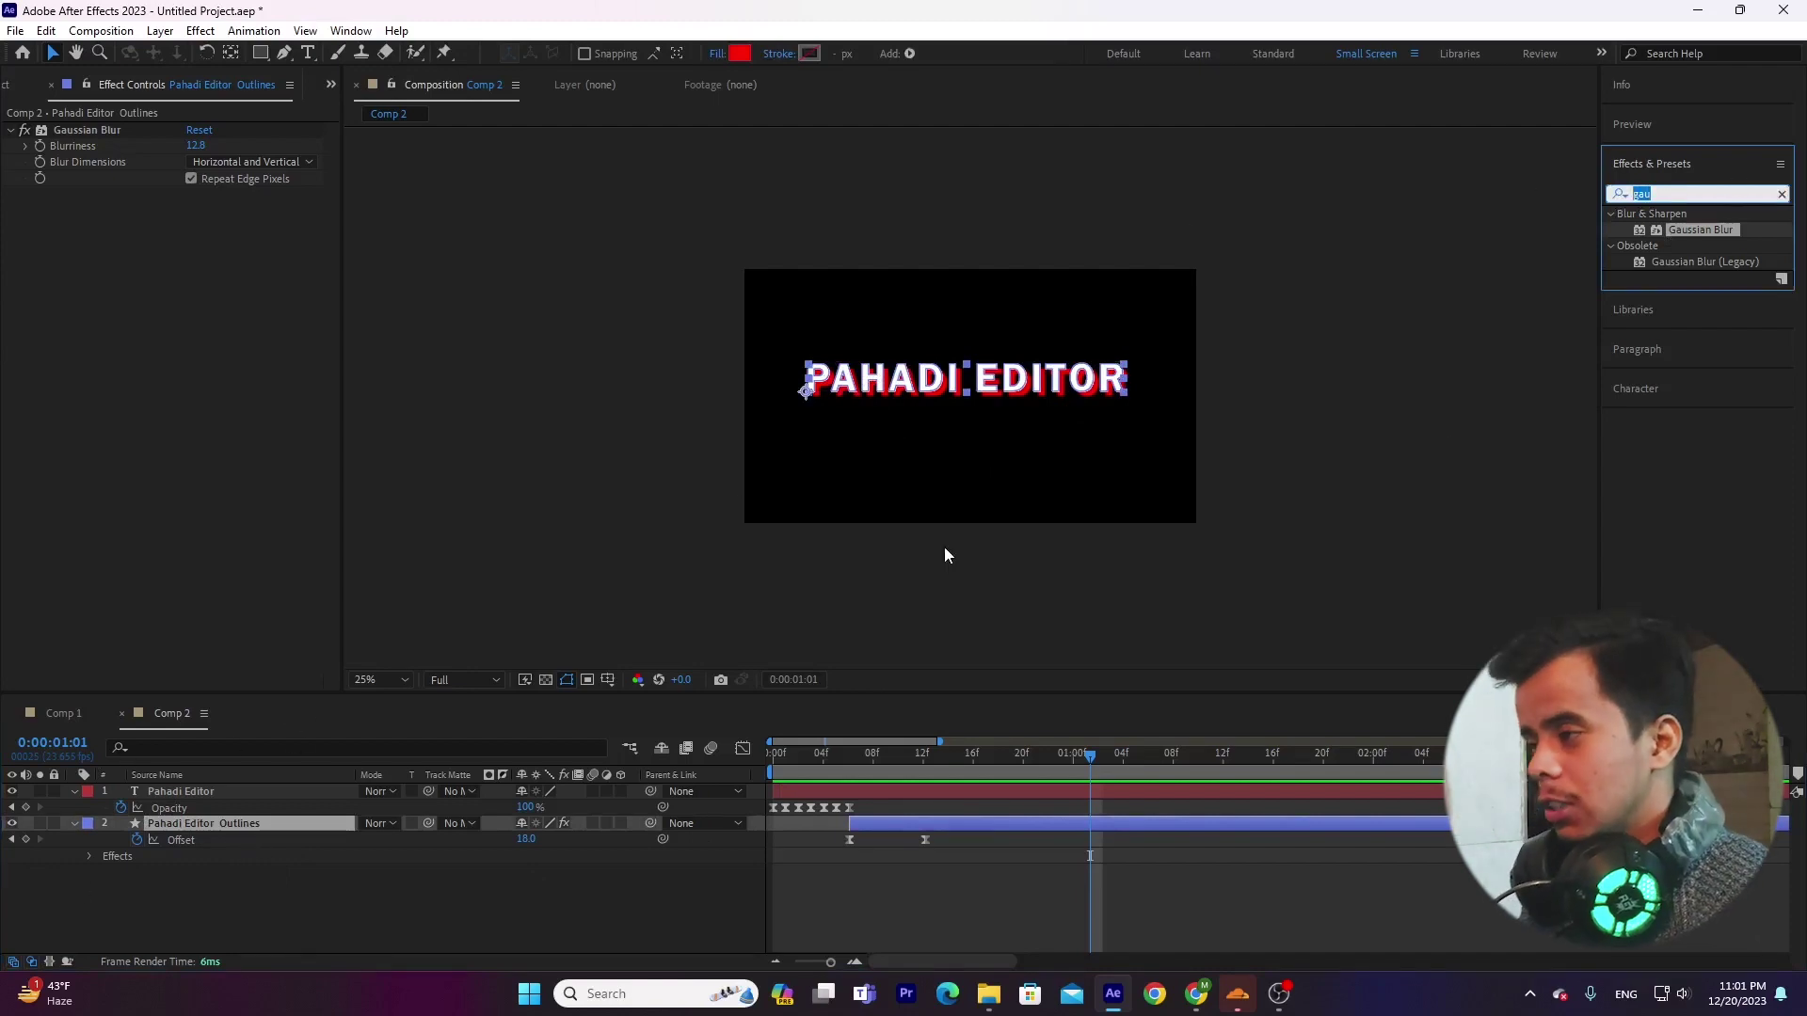
{"action": "left_click", "coordinate": [1191, 992]}
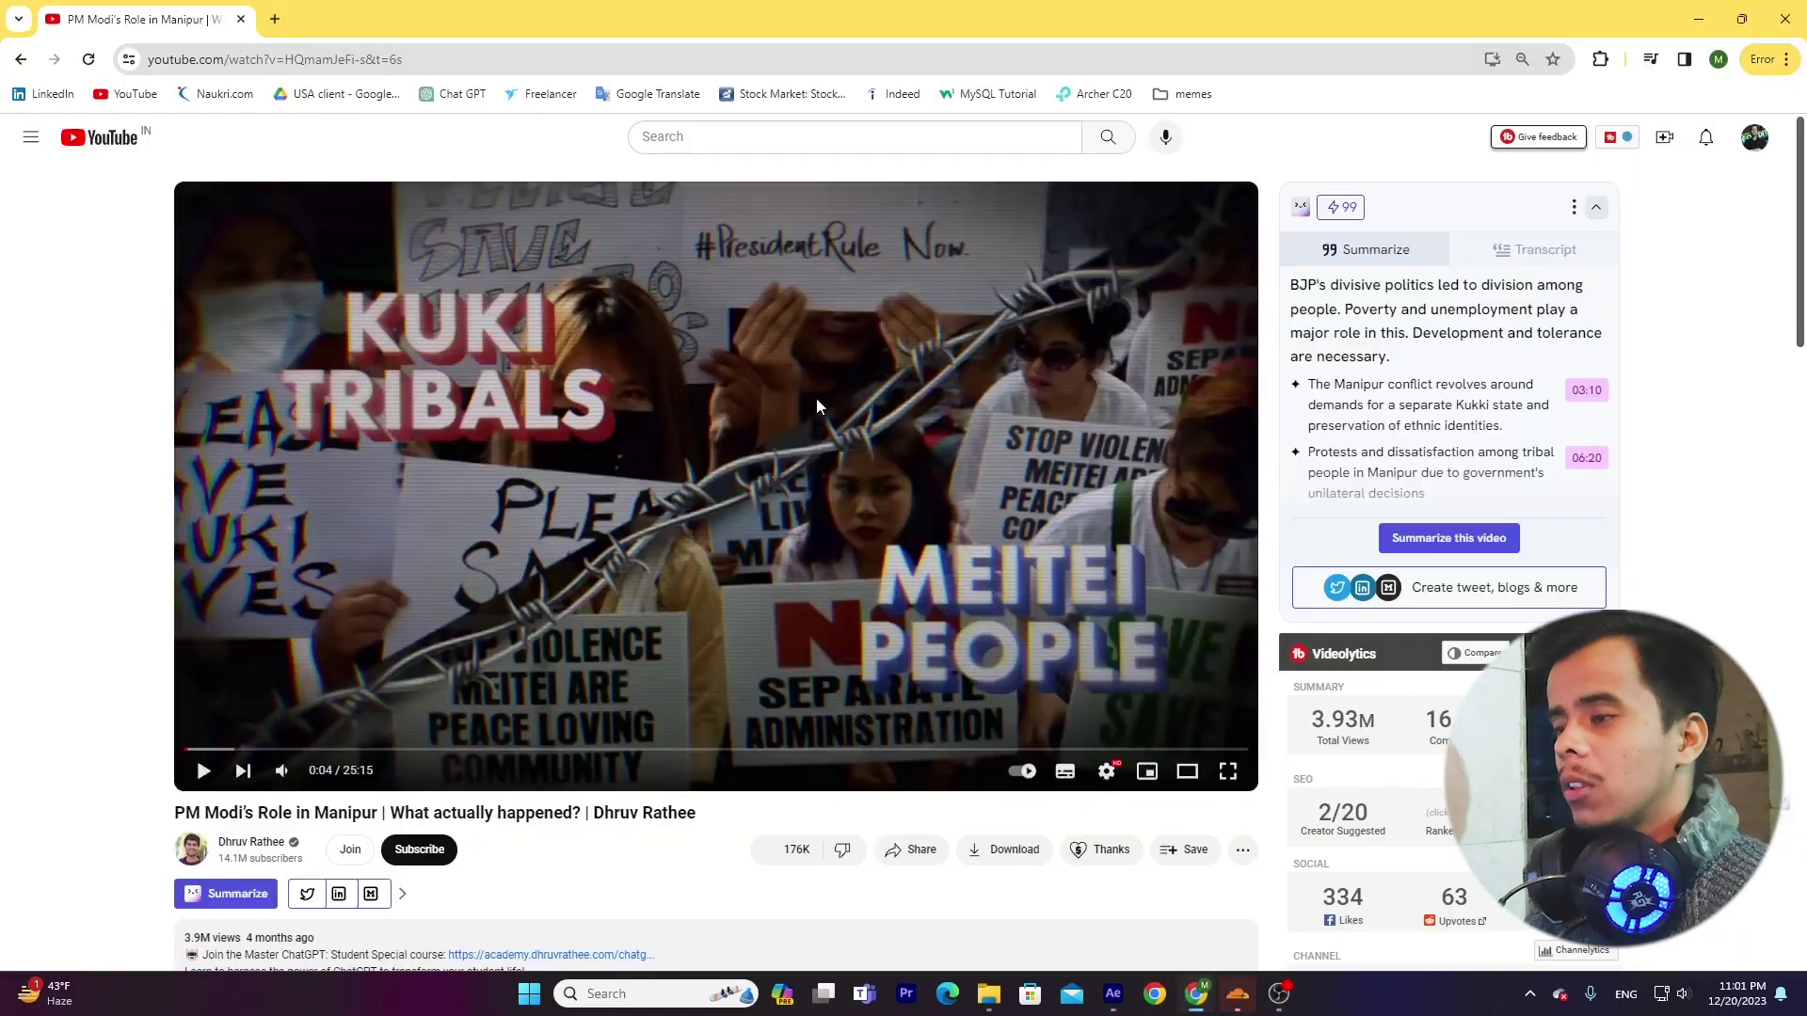
{"action": "left_click", "coordinate": [1112, 993]}
Step: Change the outlines layer's fill color to blue 126AFD and return to the composition's start
{"action": "left_click", "coordinate": [240, 824]}
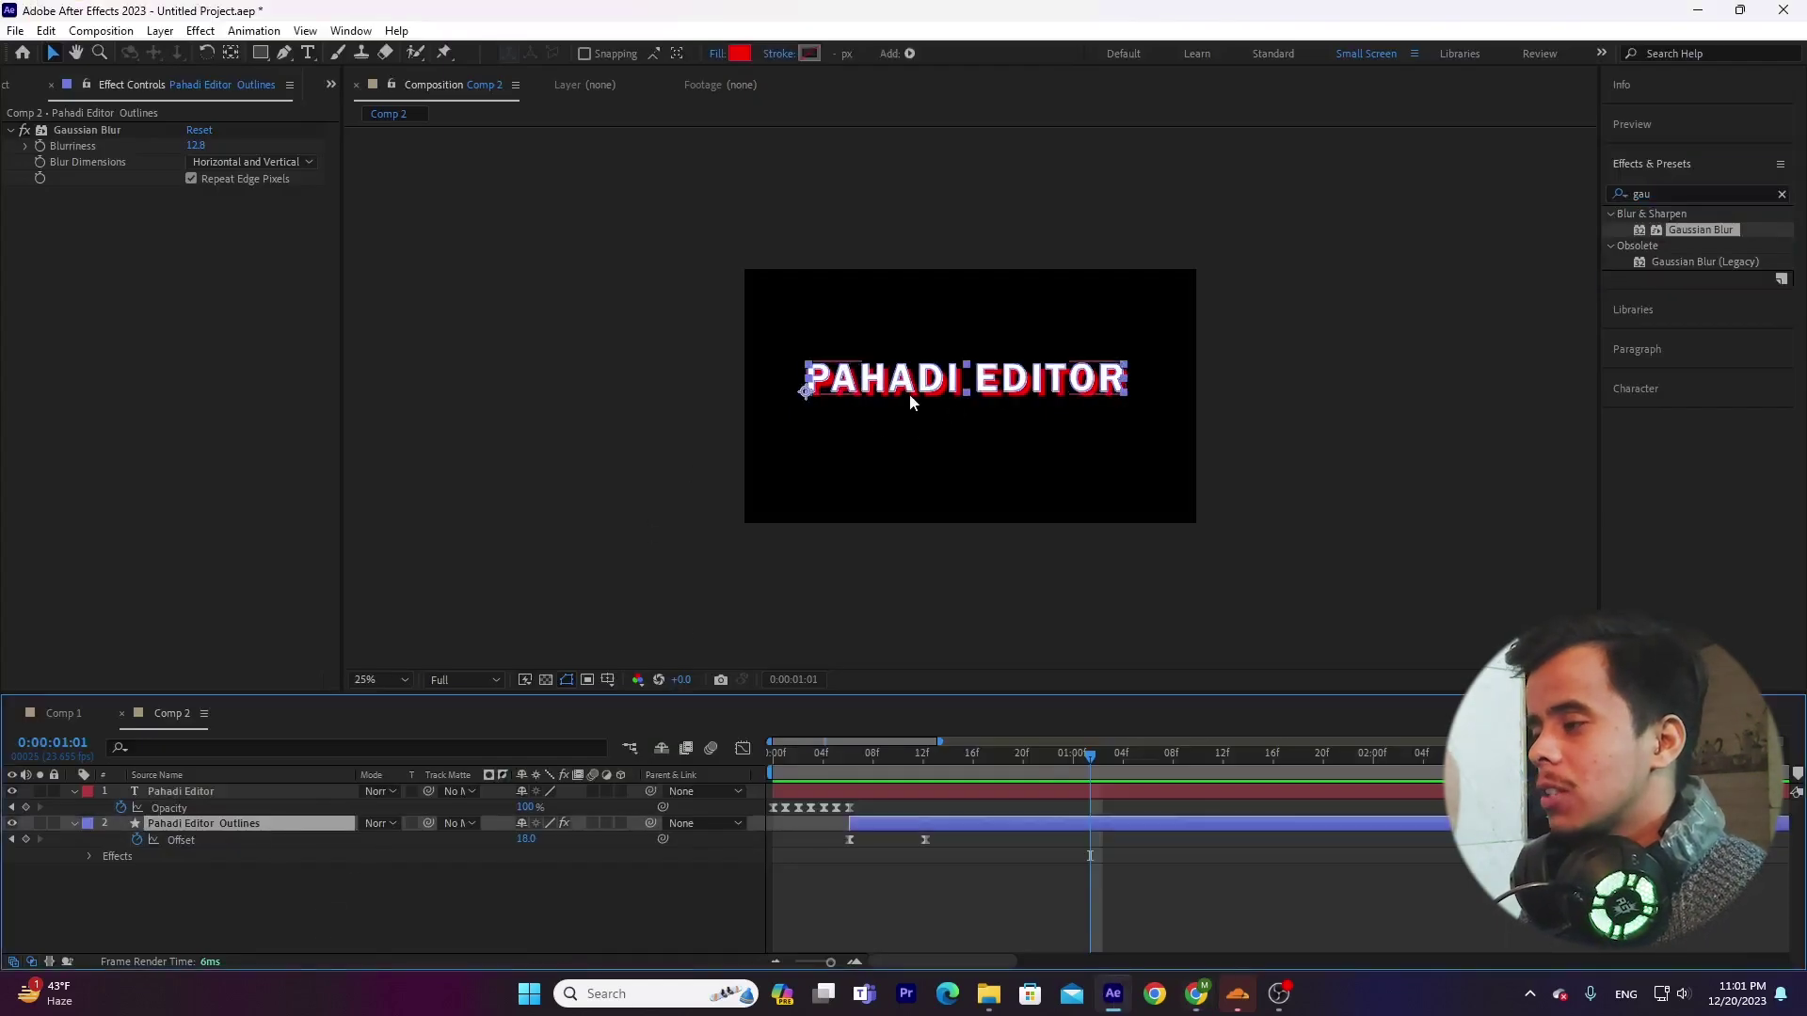
{"action": "left_click", "coordinate": [740, 52]}
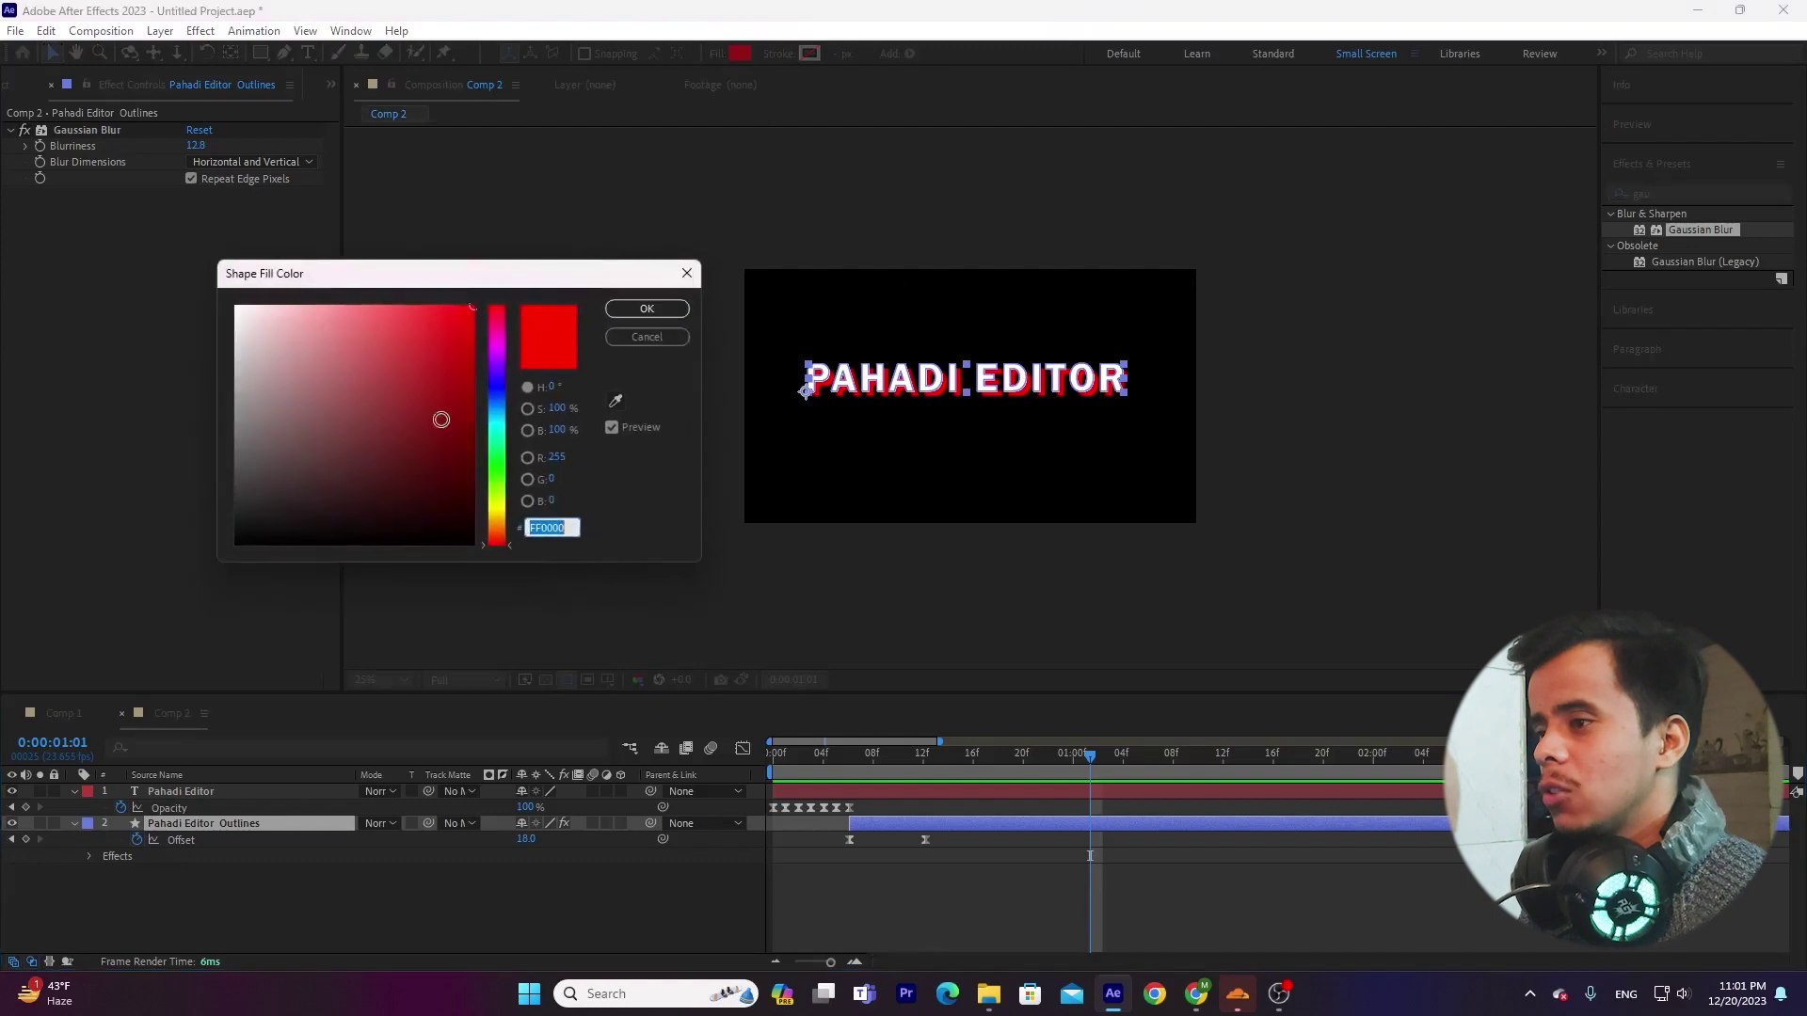
{"action": "left_click", "coordinate": [478, 399]}
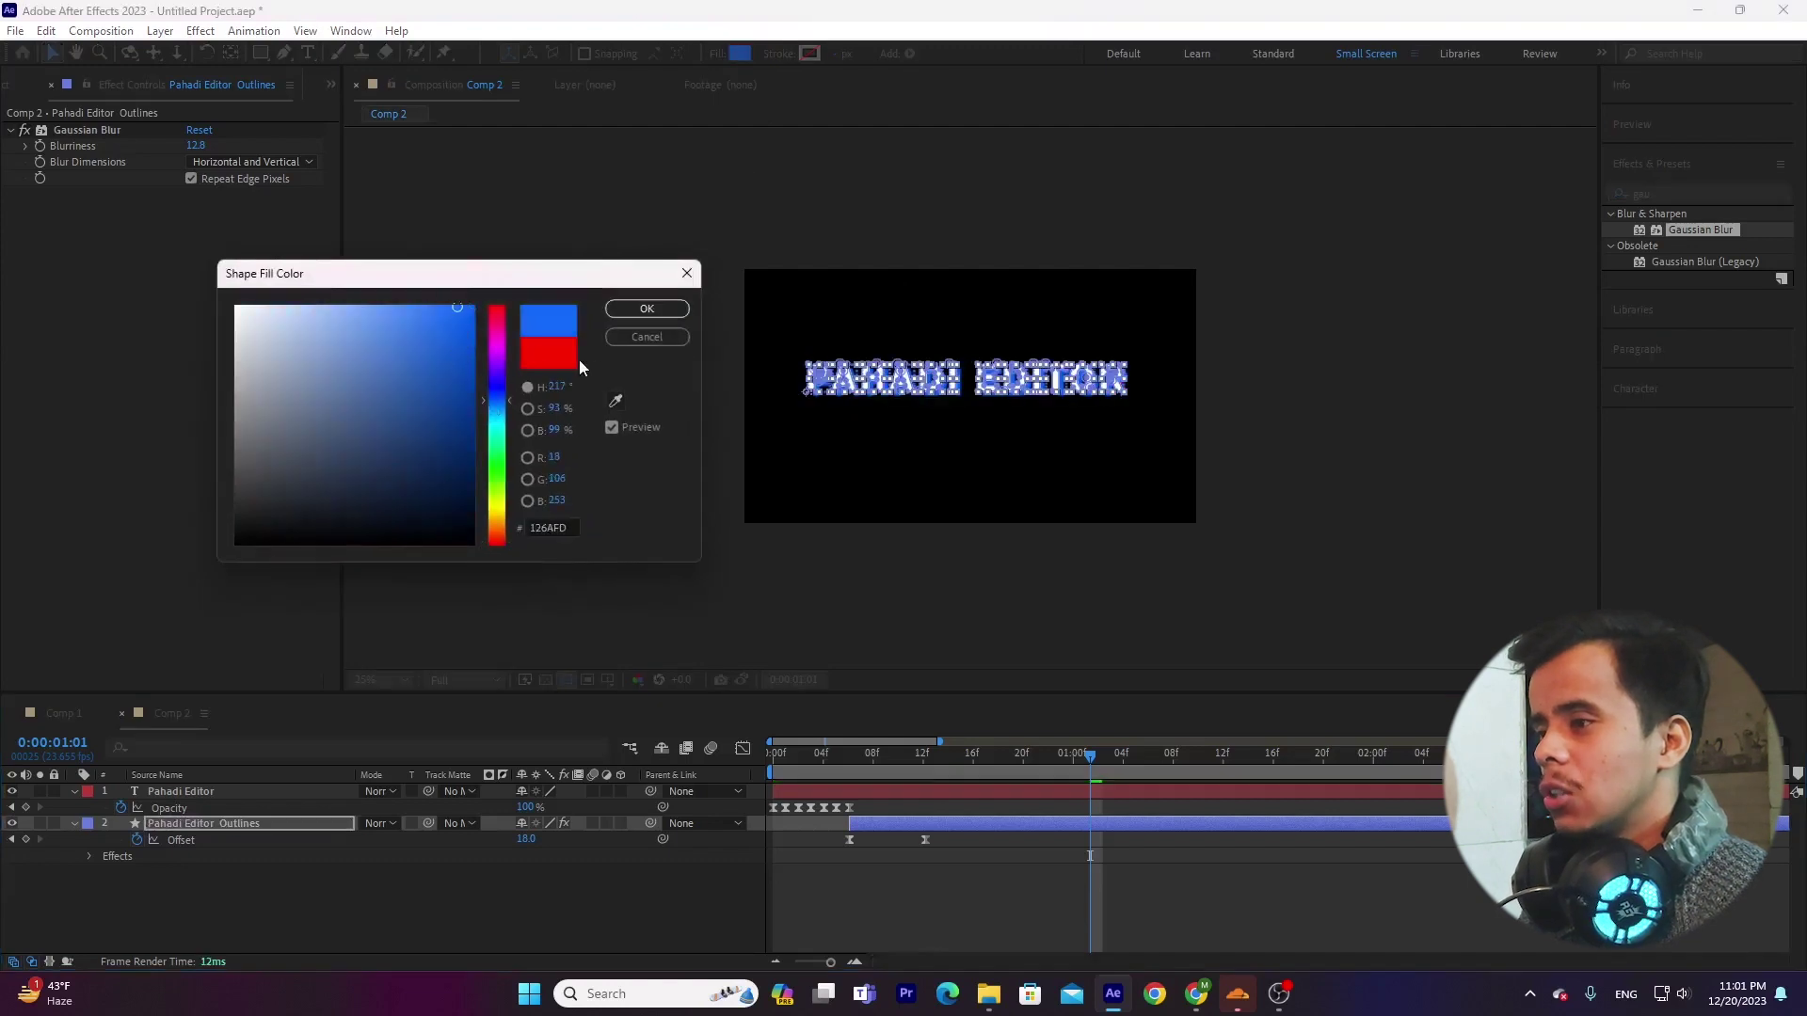
{"action": "left_click", "coordinate": [647, 308]}
{"action": "left_click", "coordinate": [426, 915]}
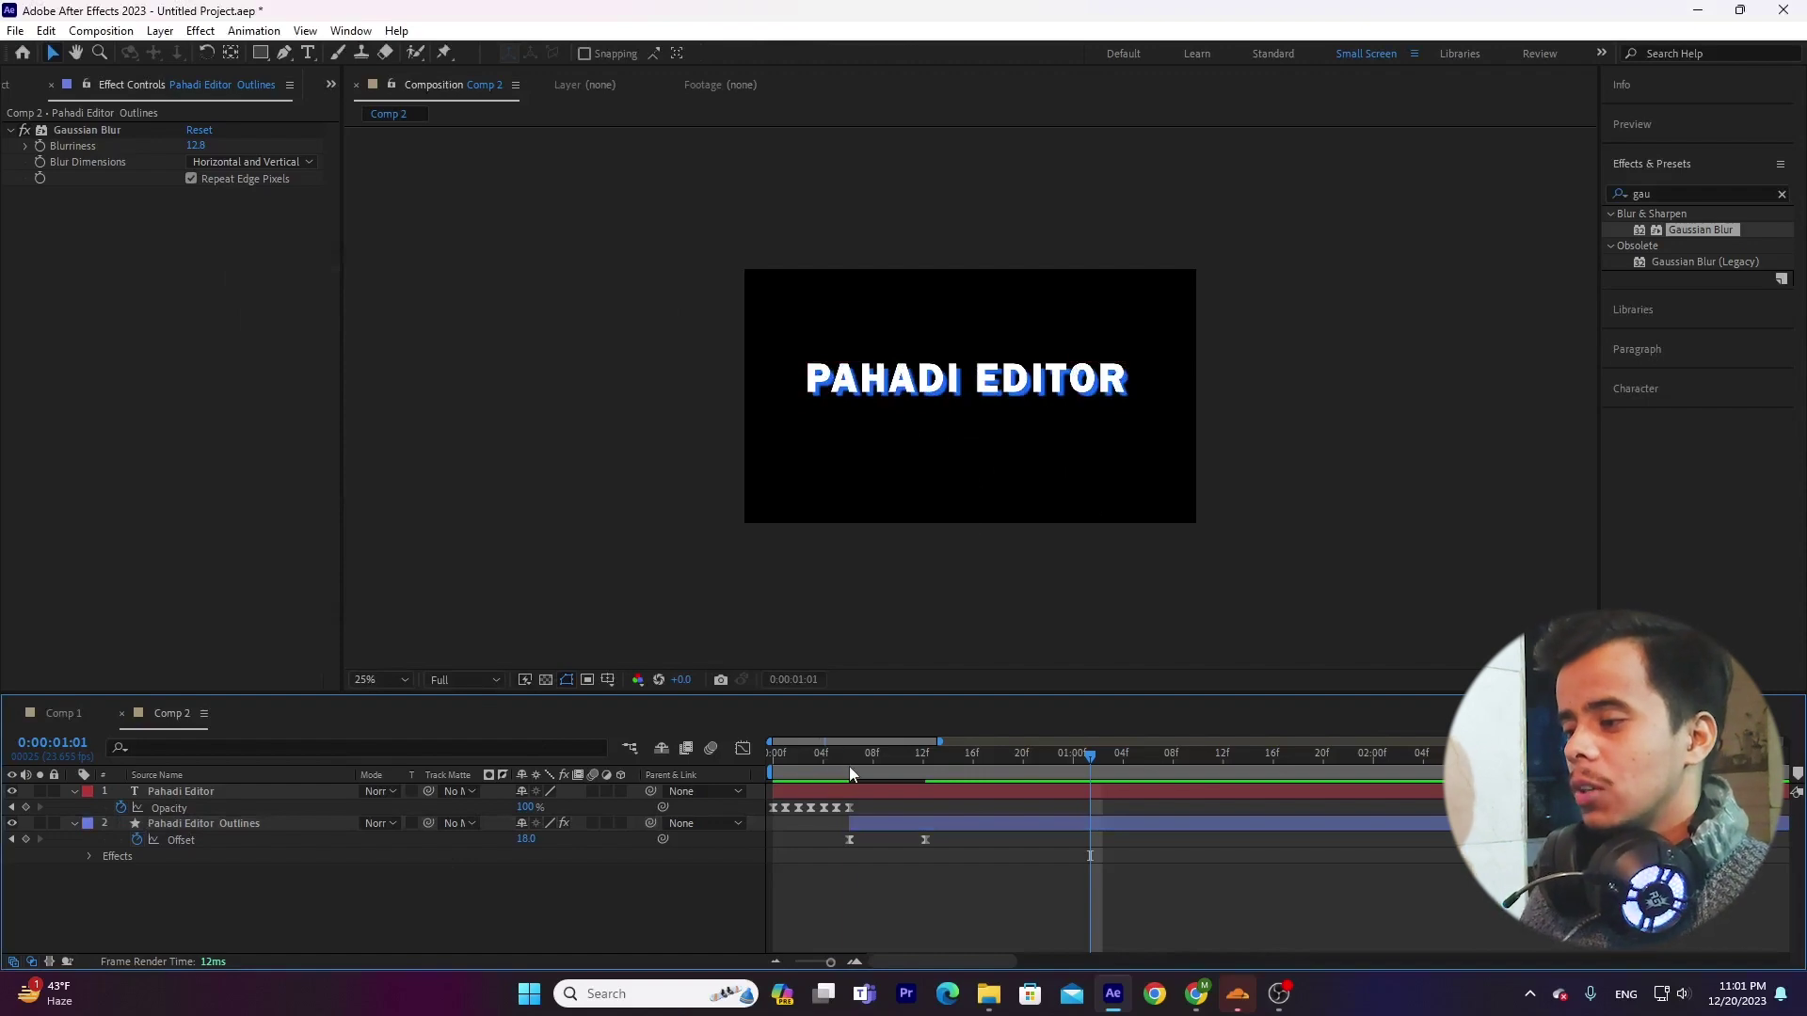
{"action": "key", "text": "Home"}
Step: Play the reference video in Chrome up to 0:06 to examine its titles over the tinted photo backgrounds
{"action": "left_click", "coordinate": [1196, 994]}
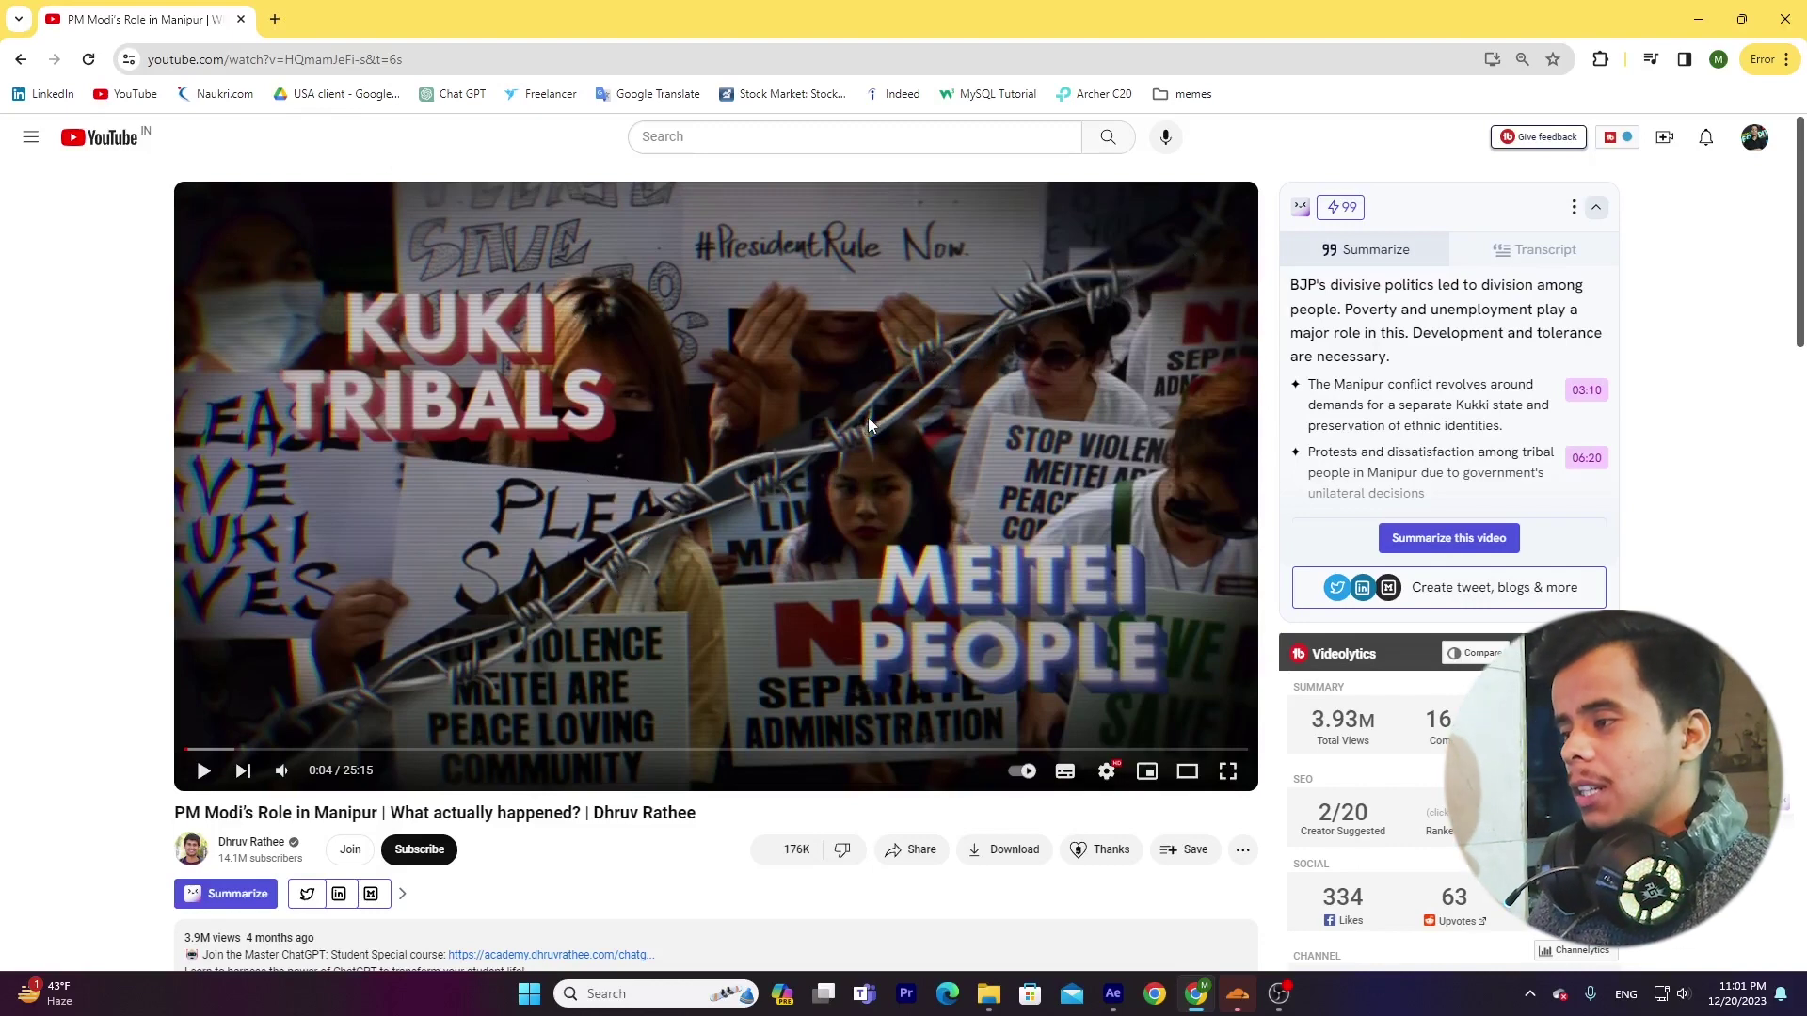
{"action": "left_click", "coordinate": [772, 466]}
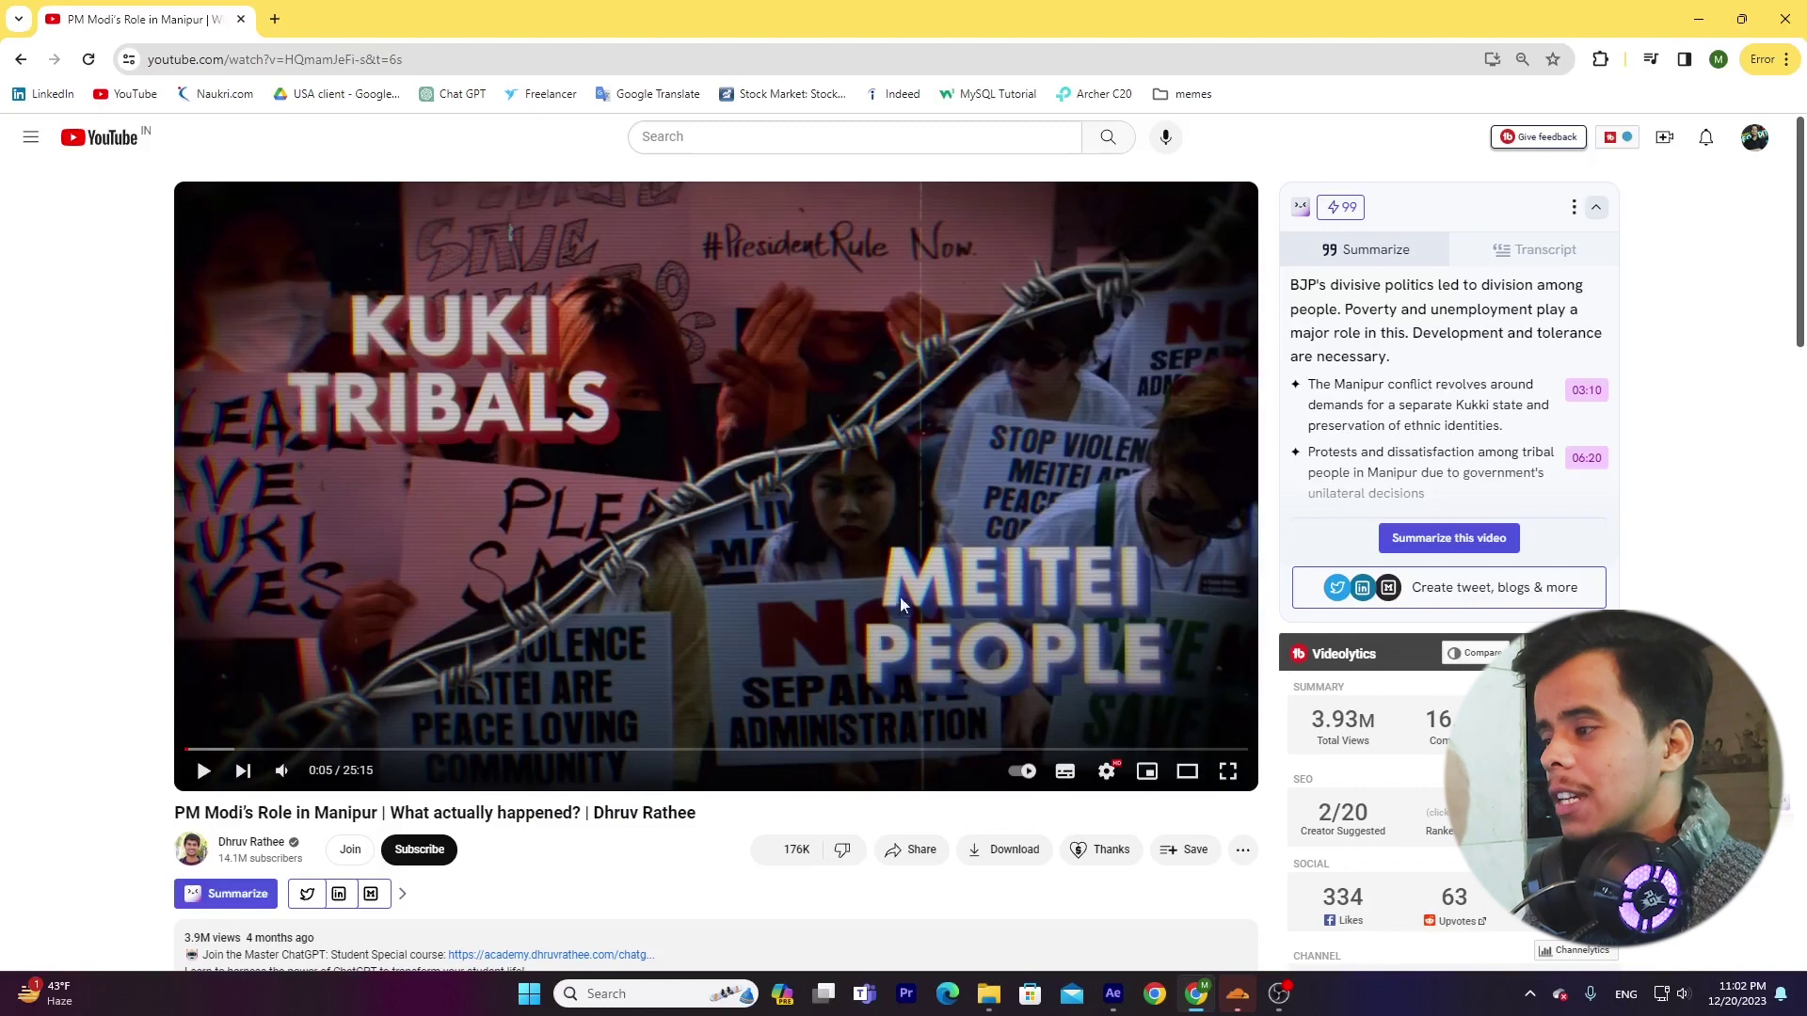
{"action": "left_click", "coordinate": [955, 556]}
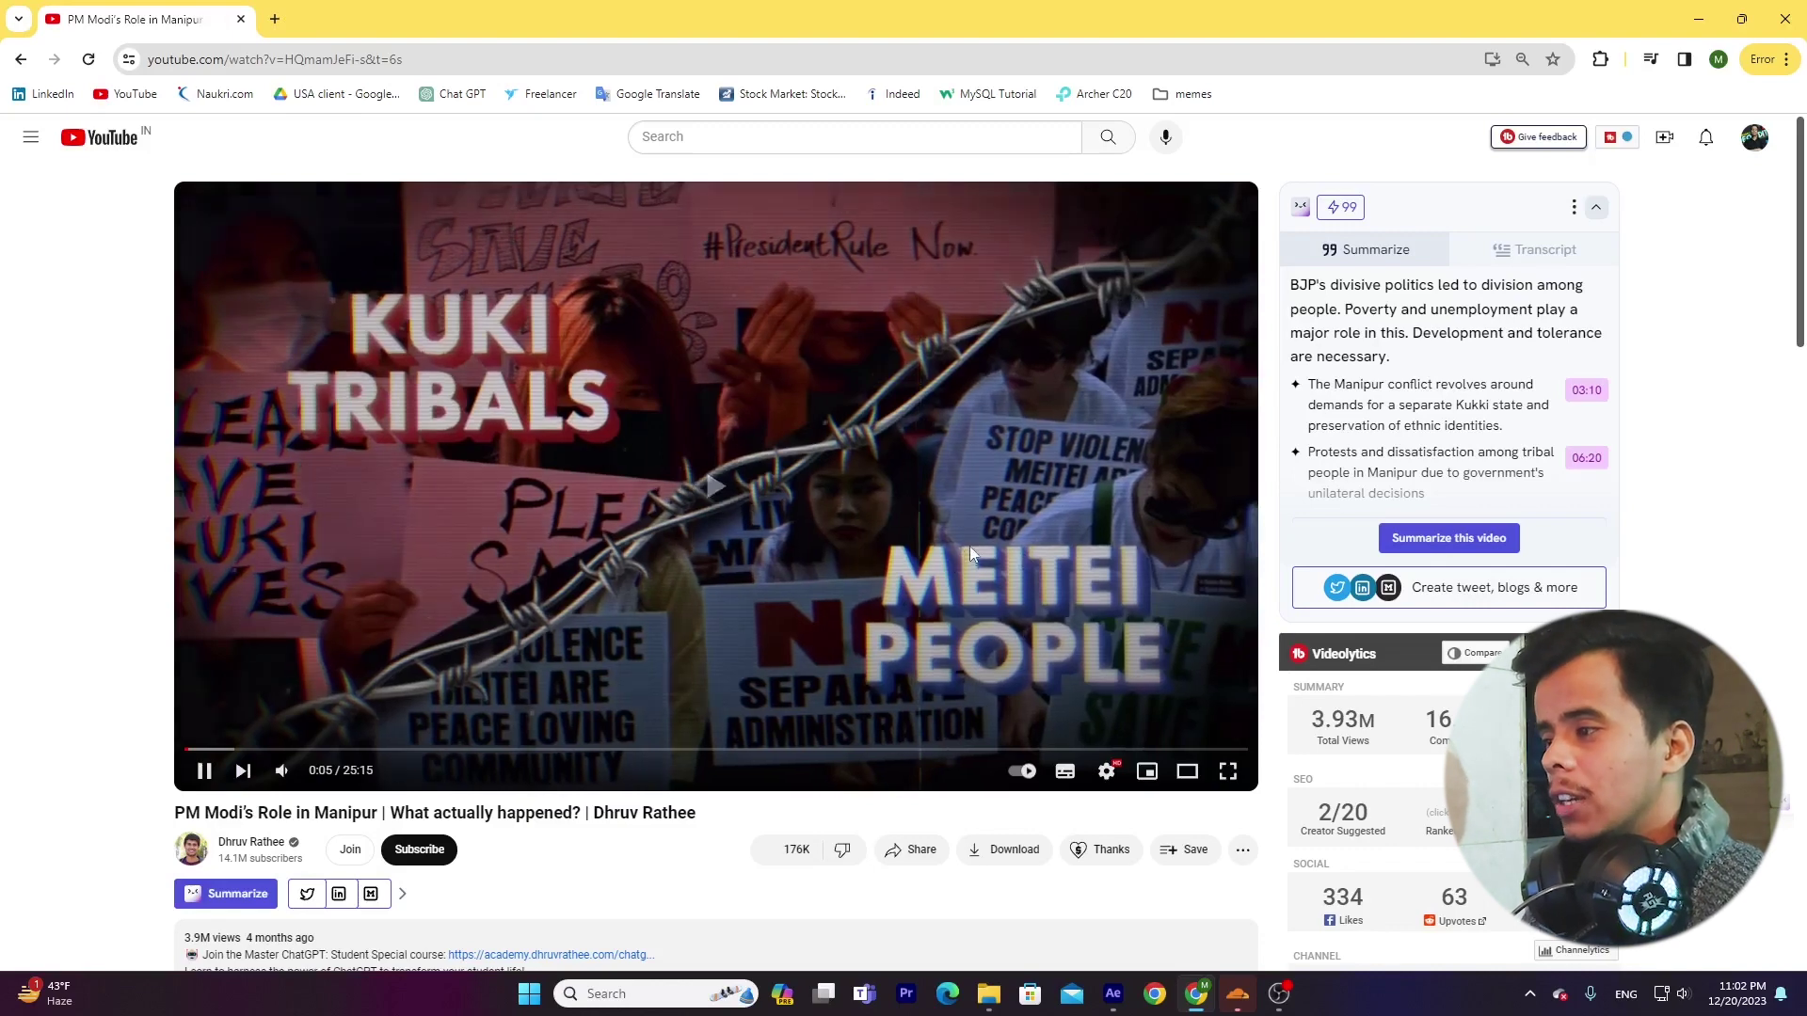
{"action": "left_click", "coordinate": [980, 529]}
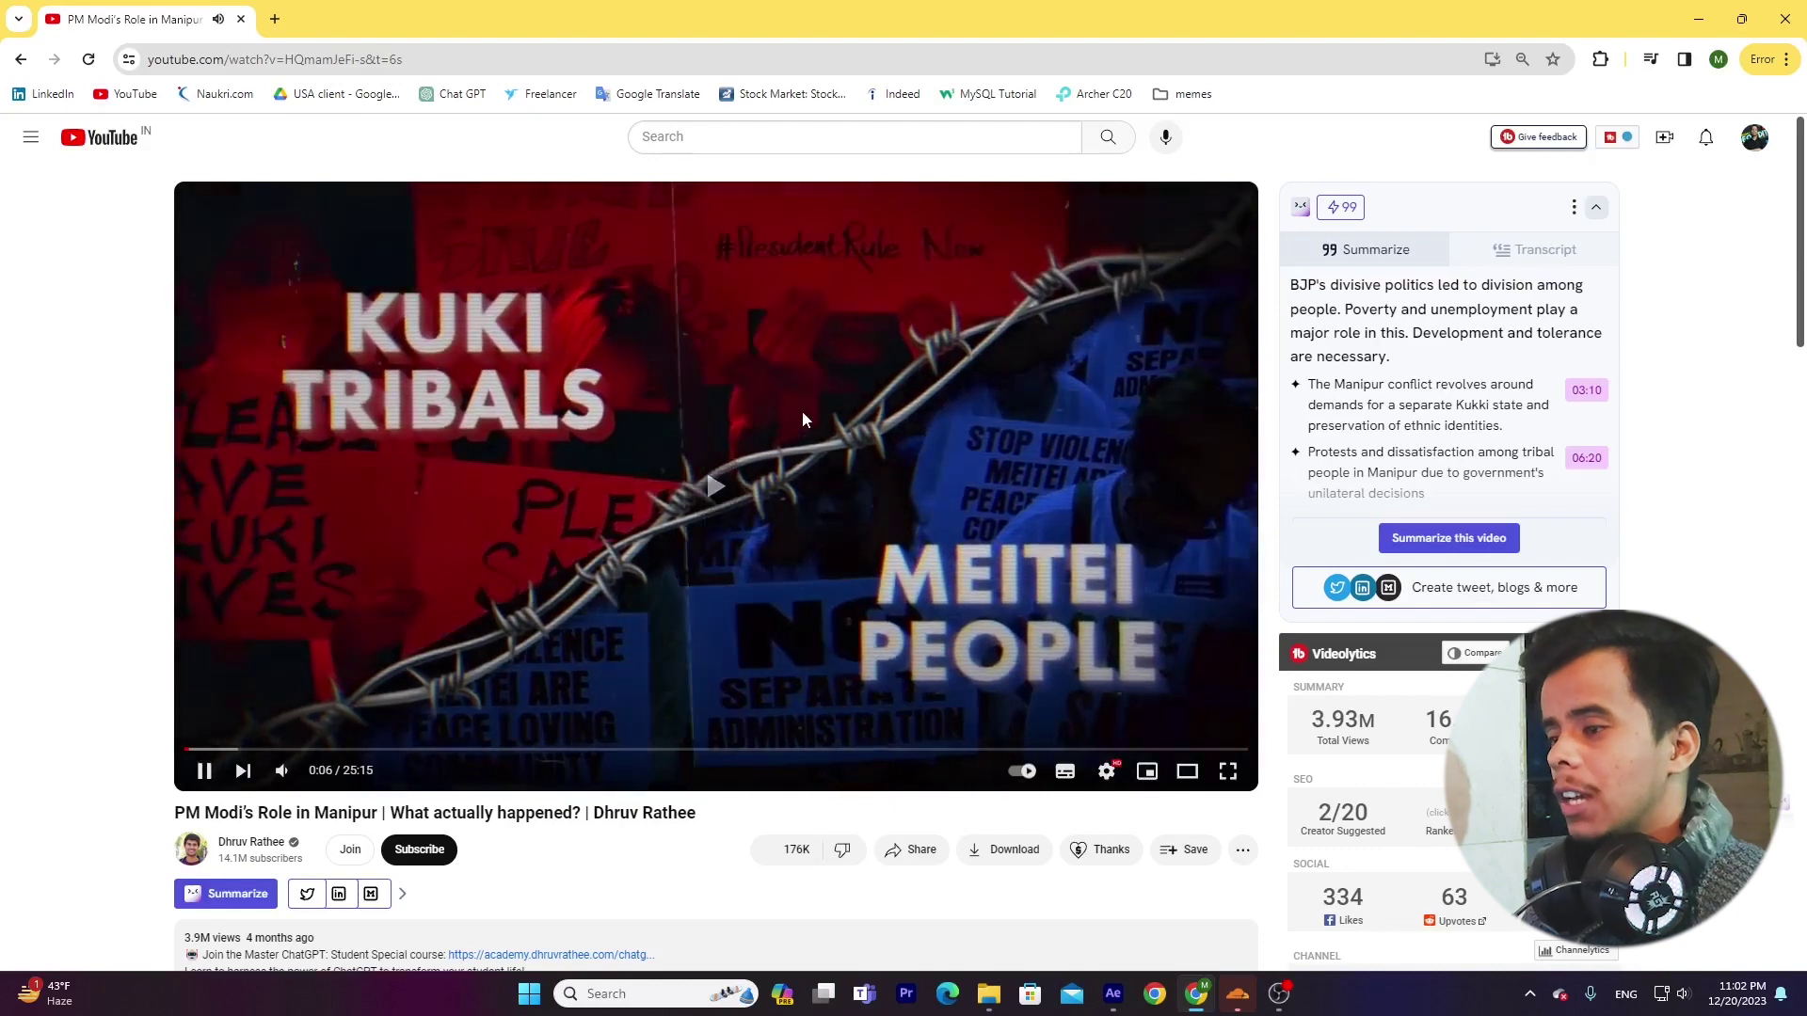
{"action": "left_click", "coordinate": [802, 410]}
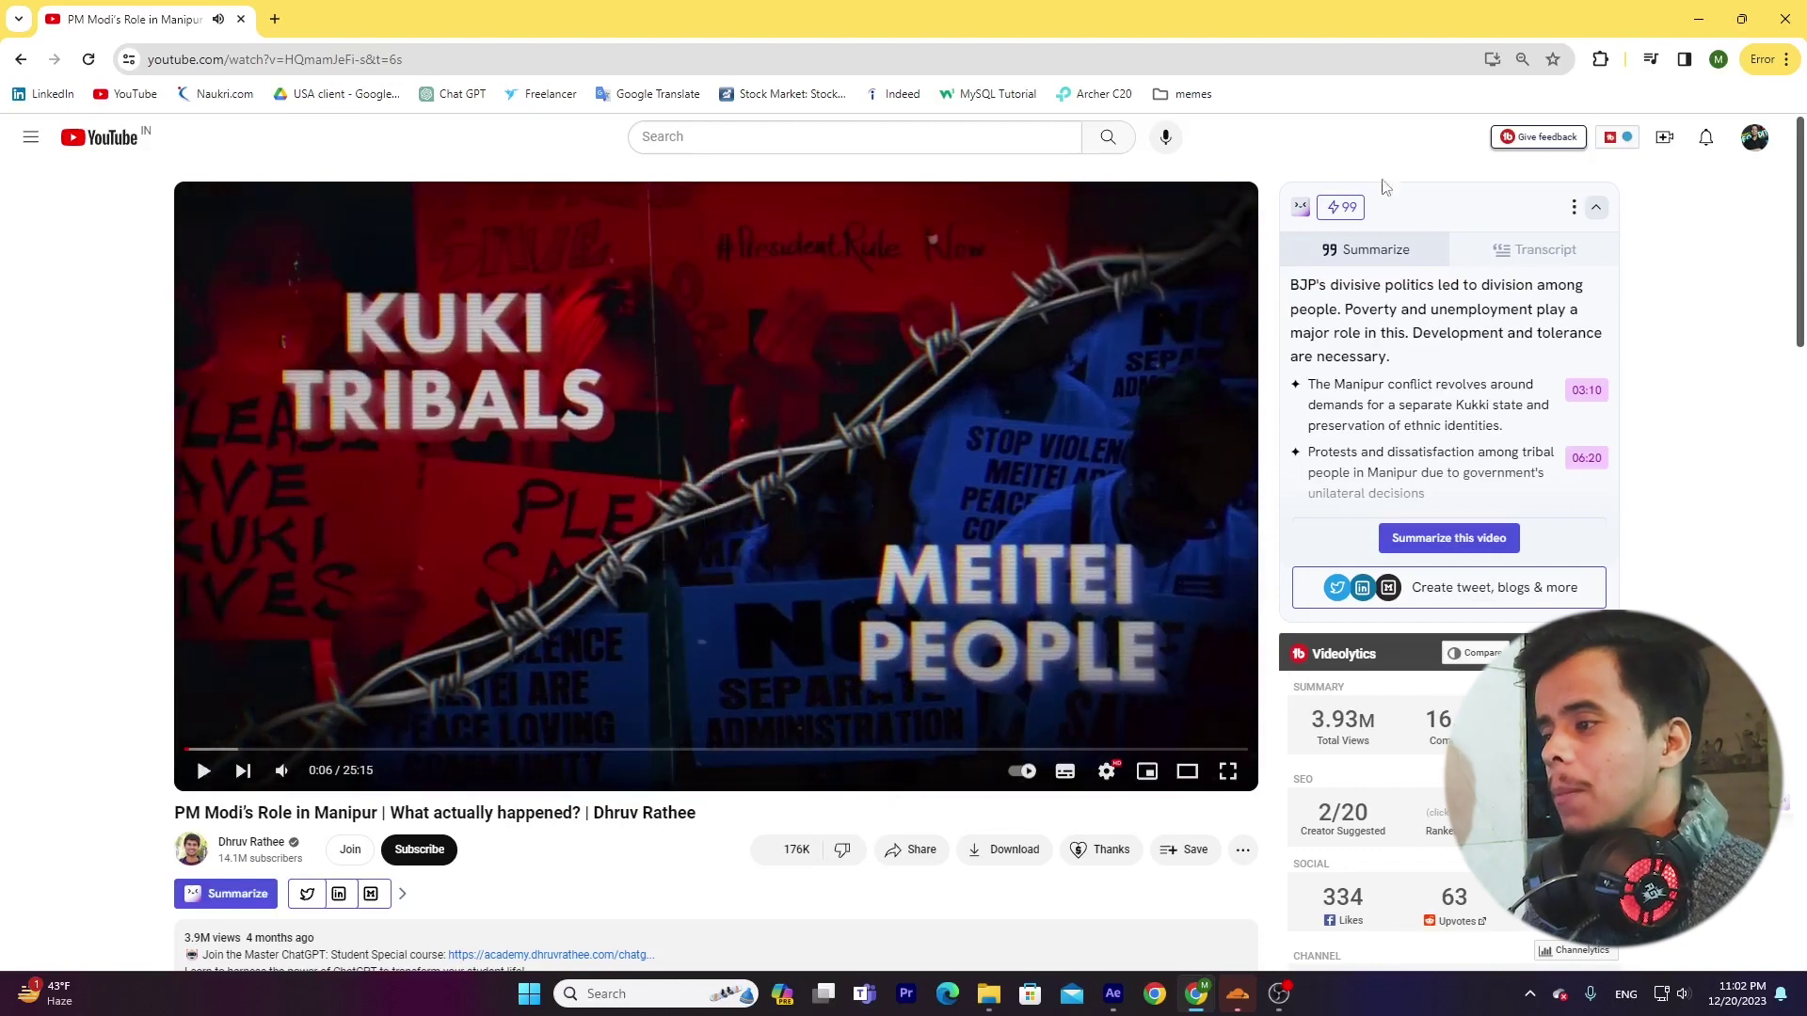
{"action": "left_click", "coordinate": [1112, 994]}
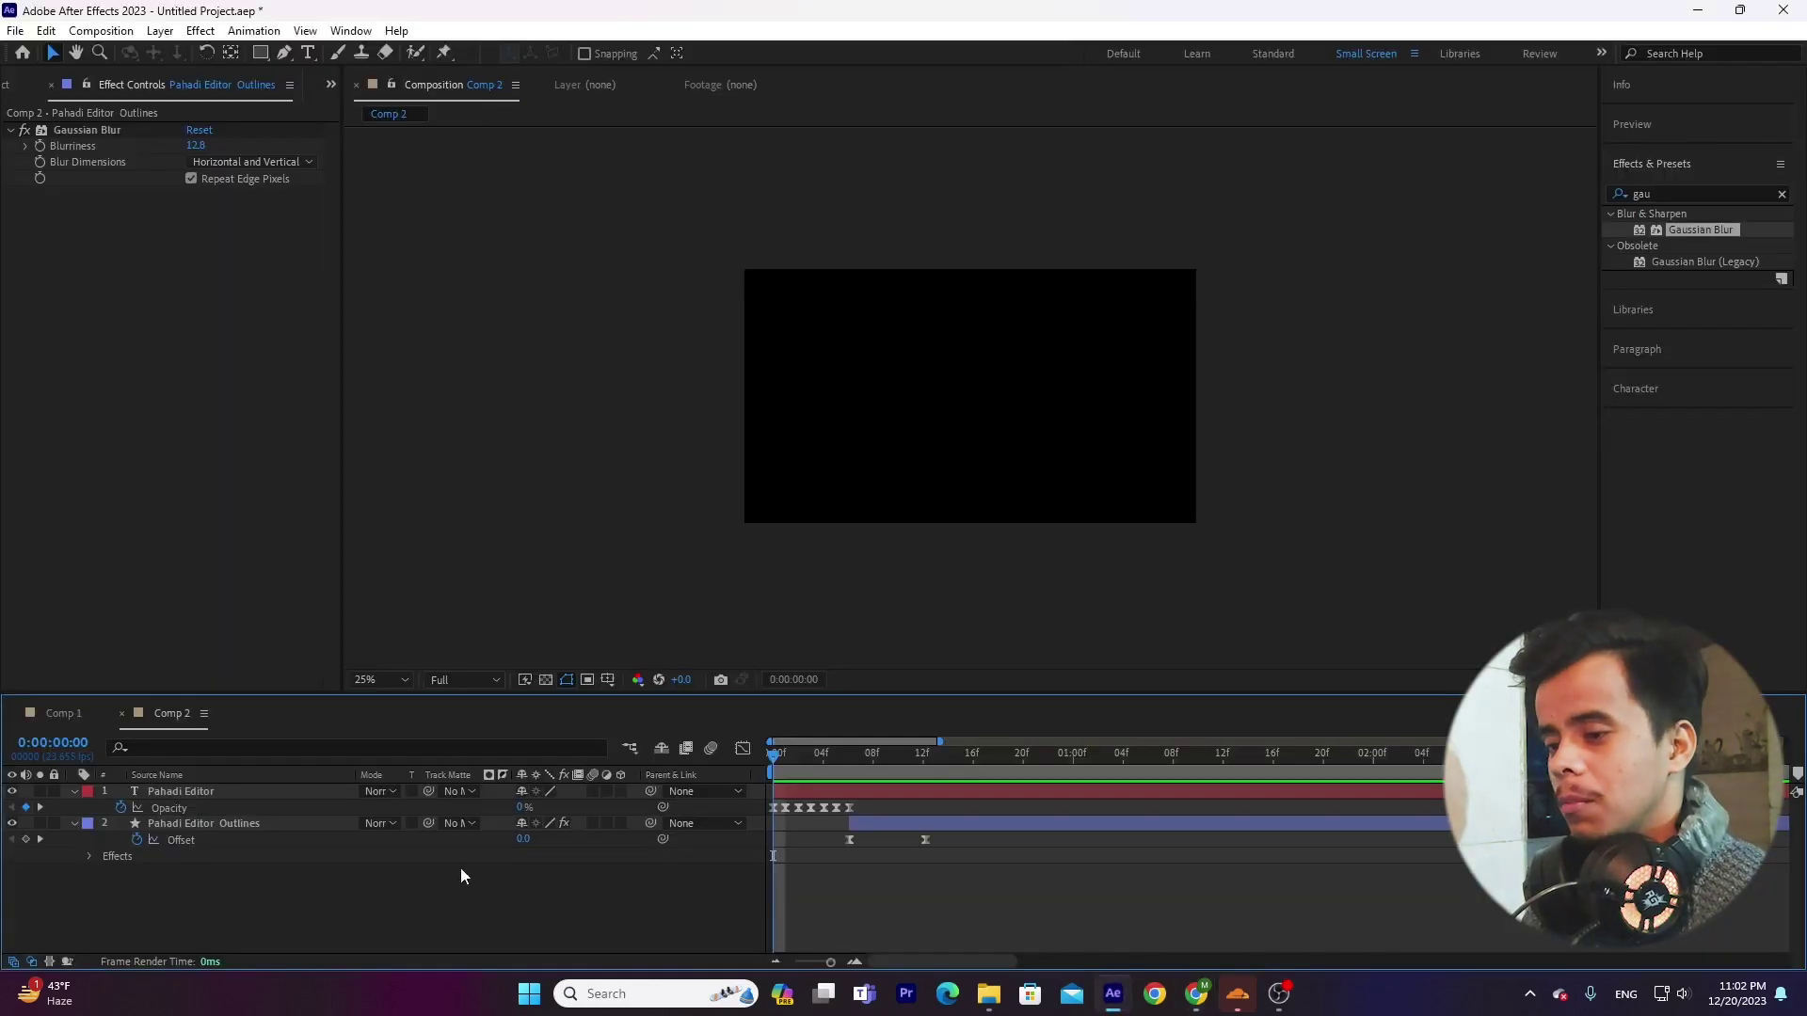
{"action": "left_click", "coordinate": [1195, 993]}
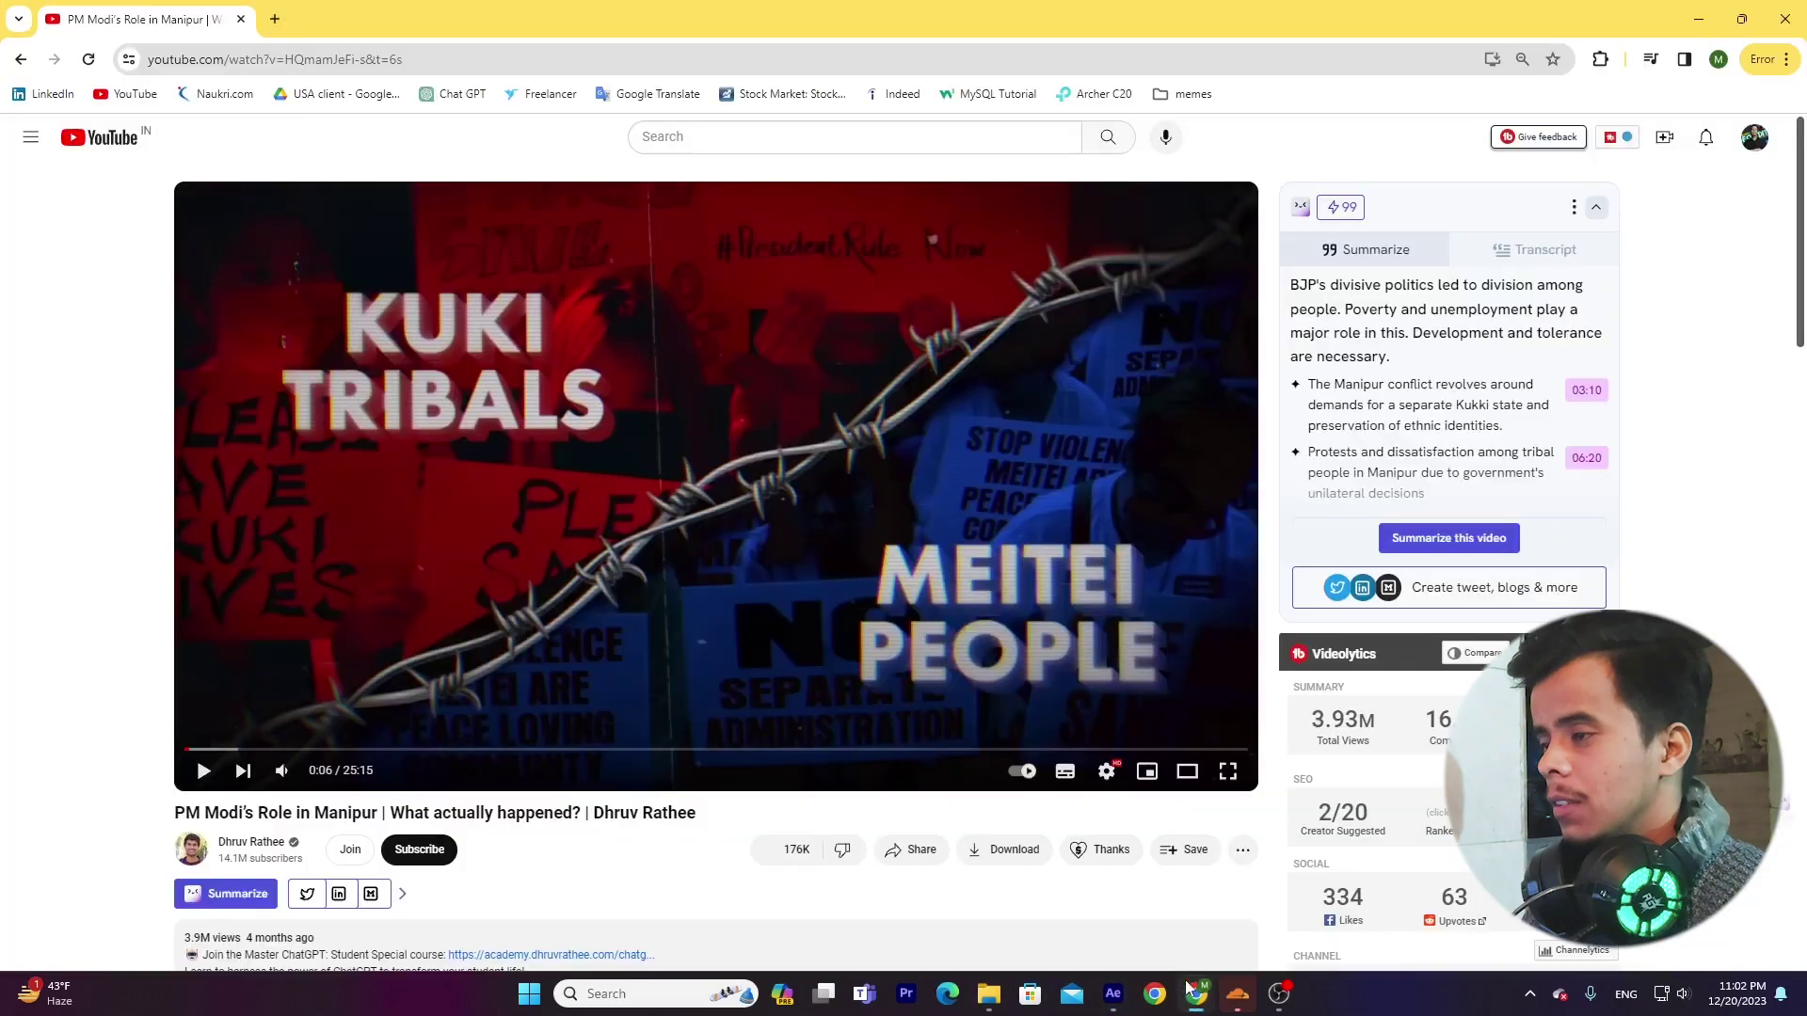
Step: Search Google for "pixels" in a new browser tab and open the Pexels website from the results
{"action": "left_click", "coordinate": [273, 19]}
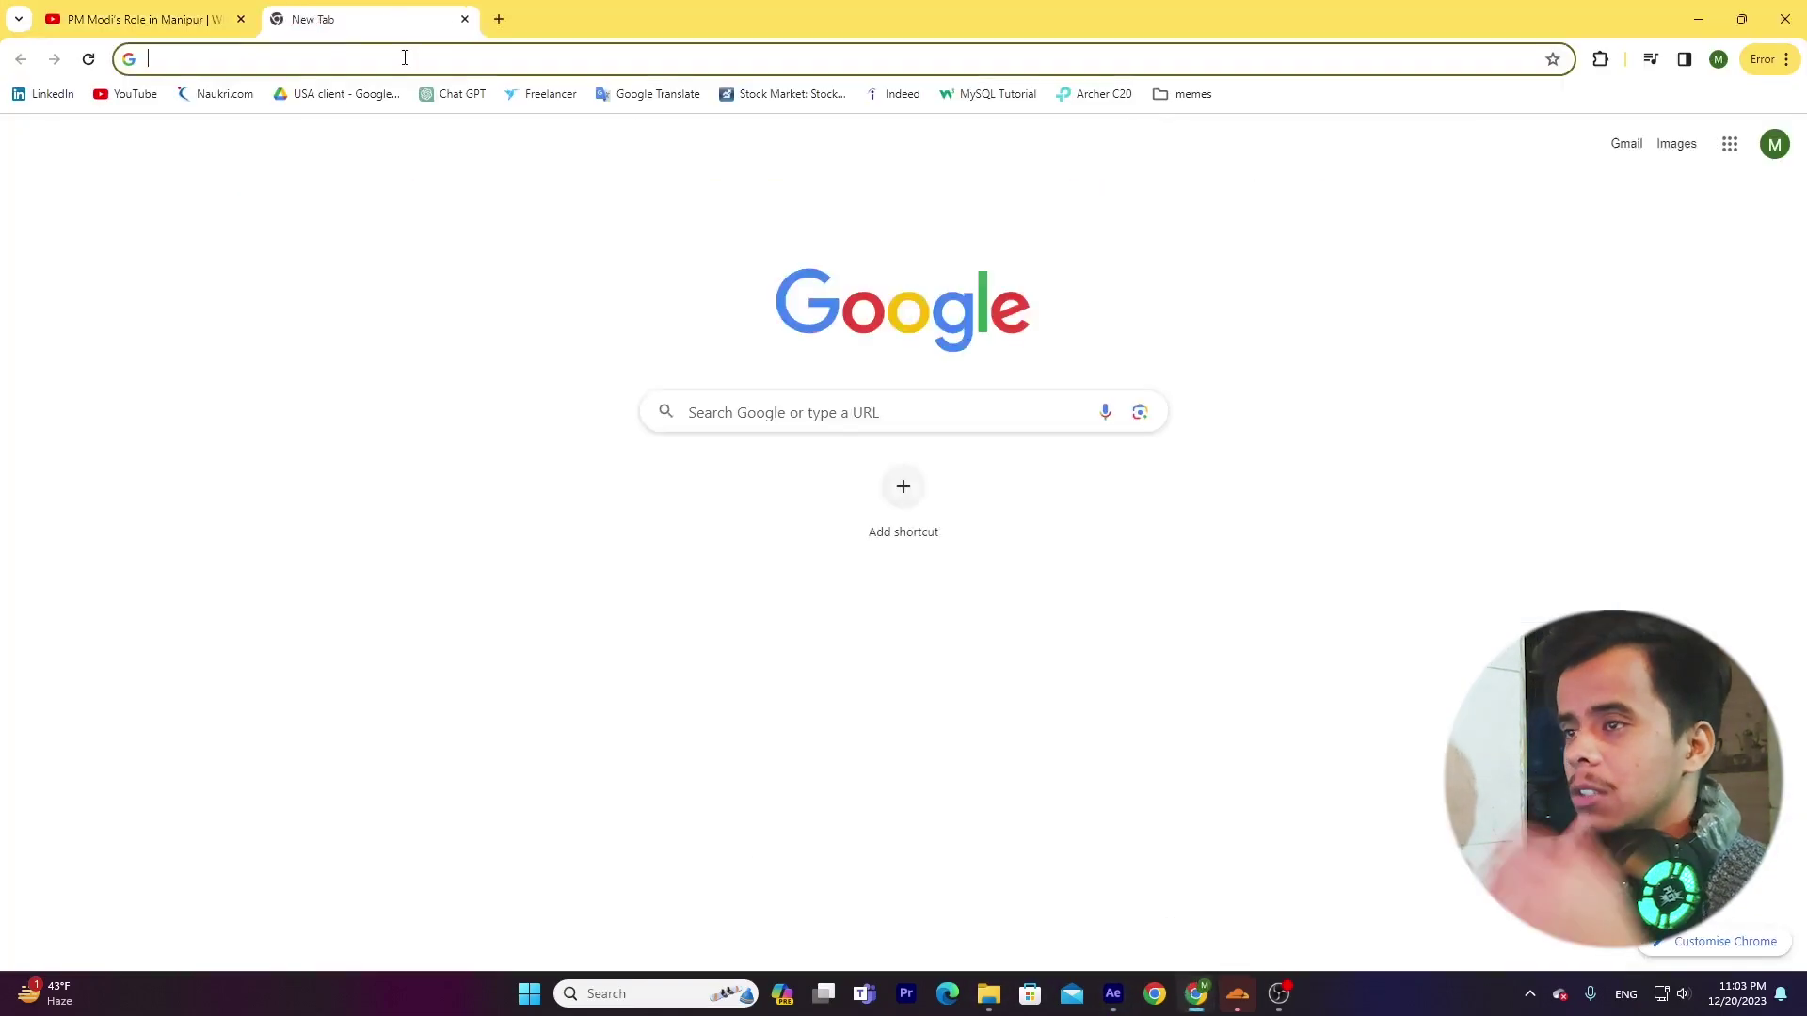
{"action": "left_click", "coordinate": [403, 59]}
{"action": "type", "text": "pix"}
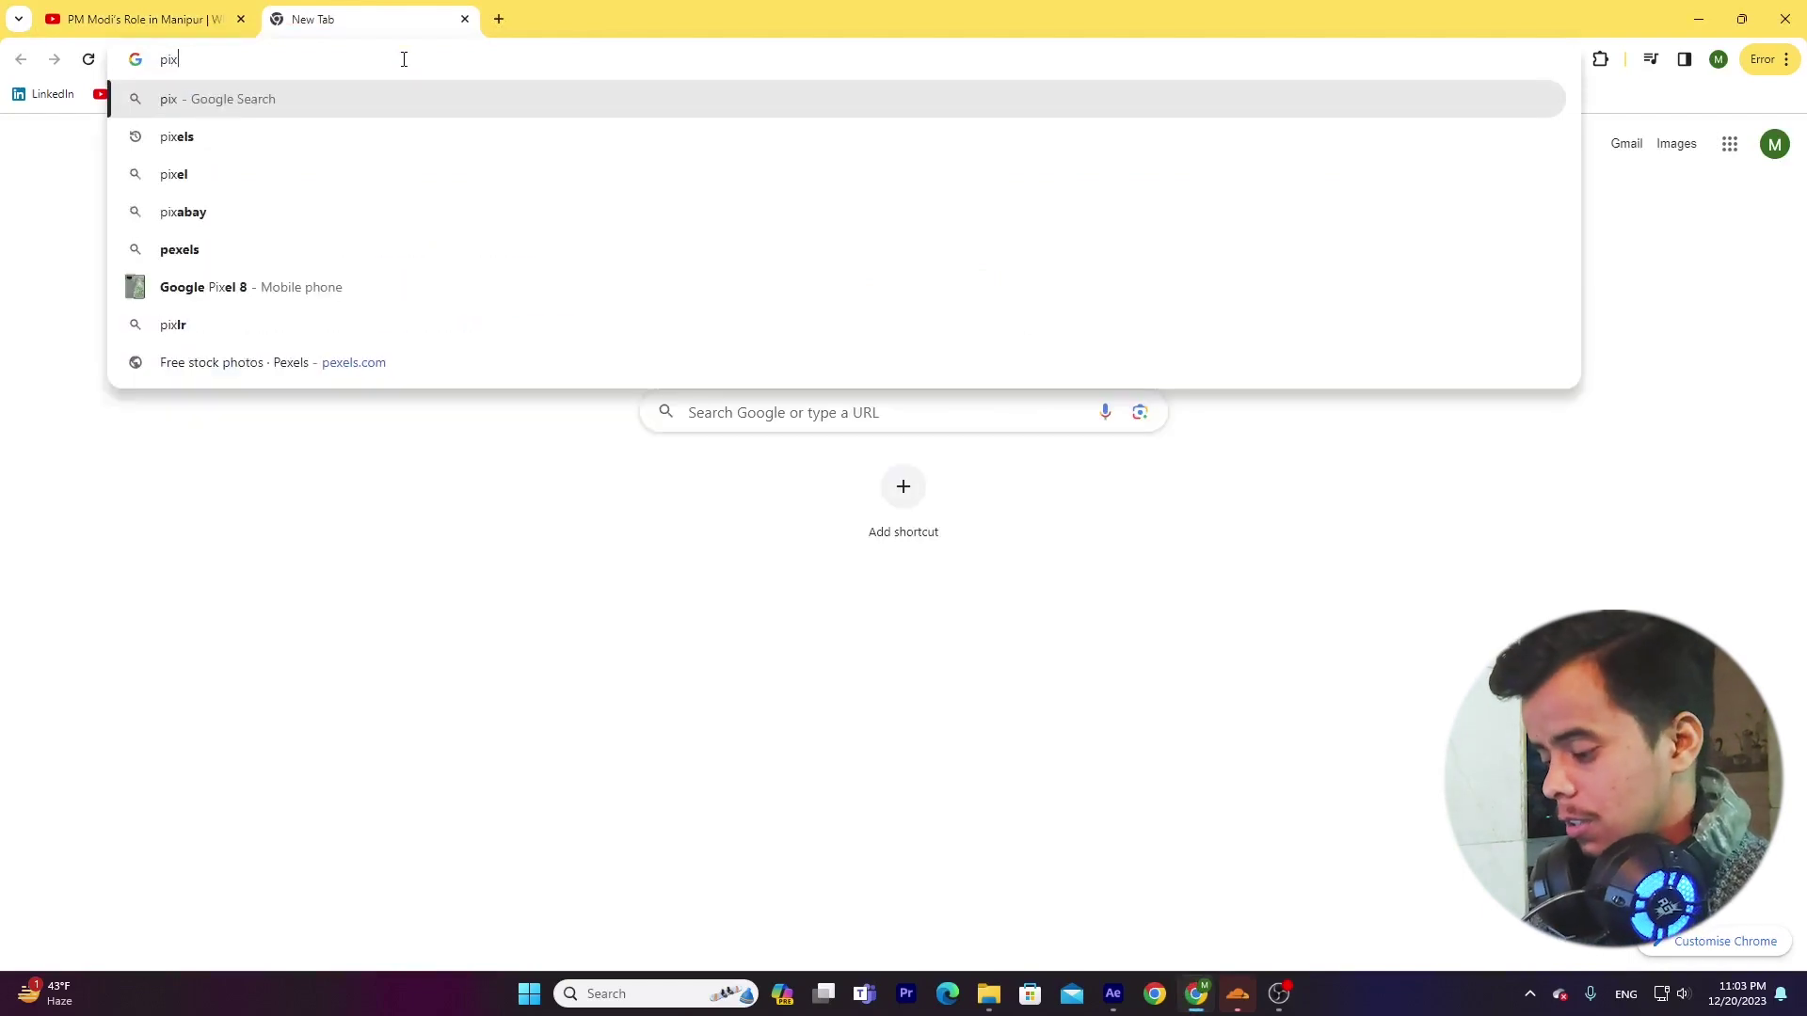
{"action": "key", "text": "Down"}
{"action": "key", "text": "Return"}
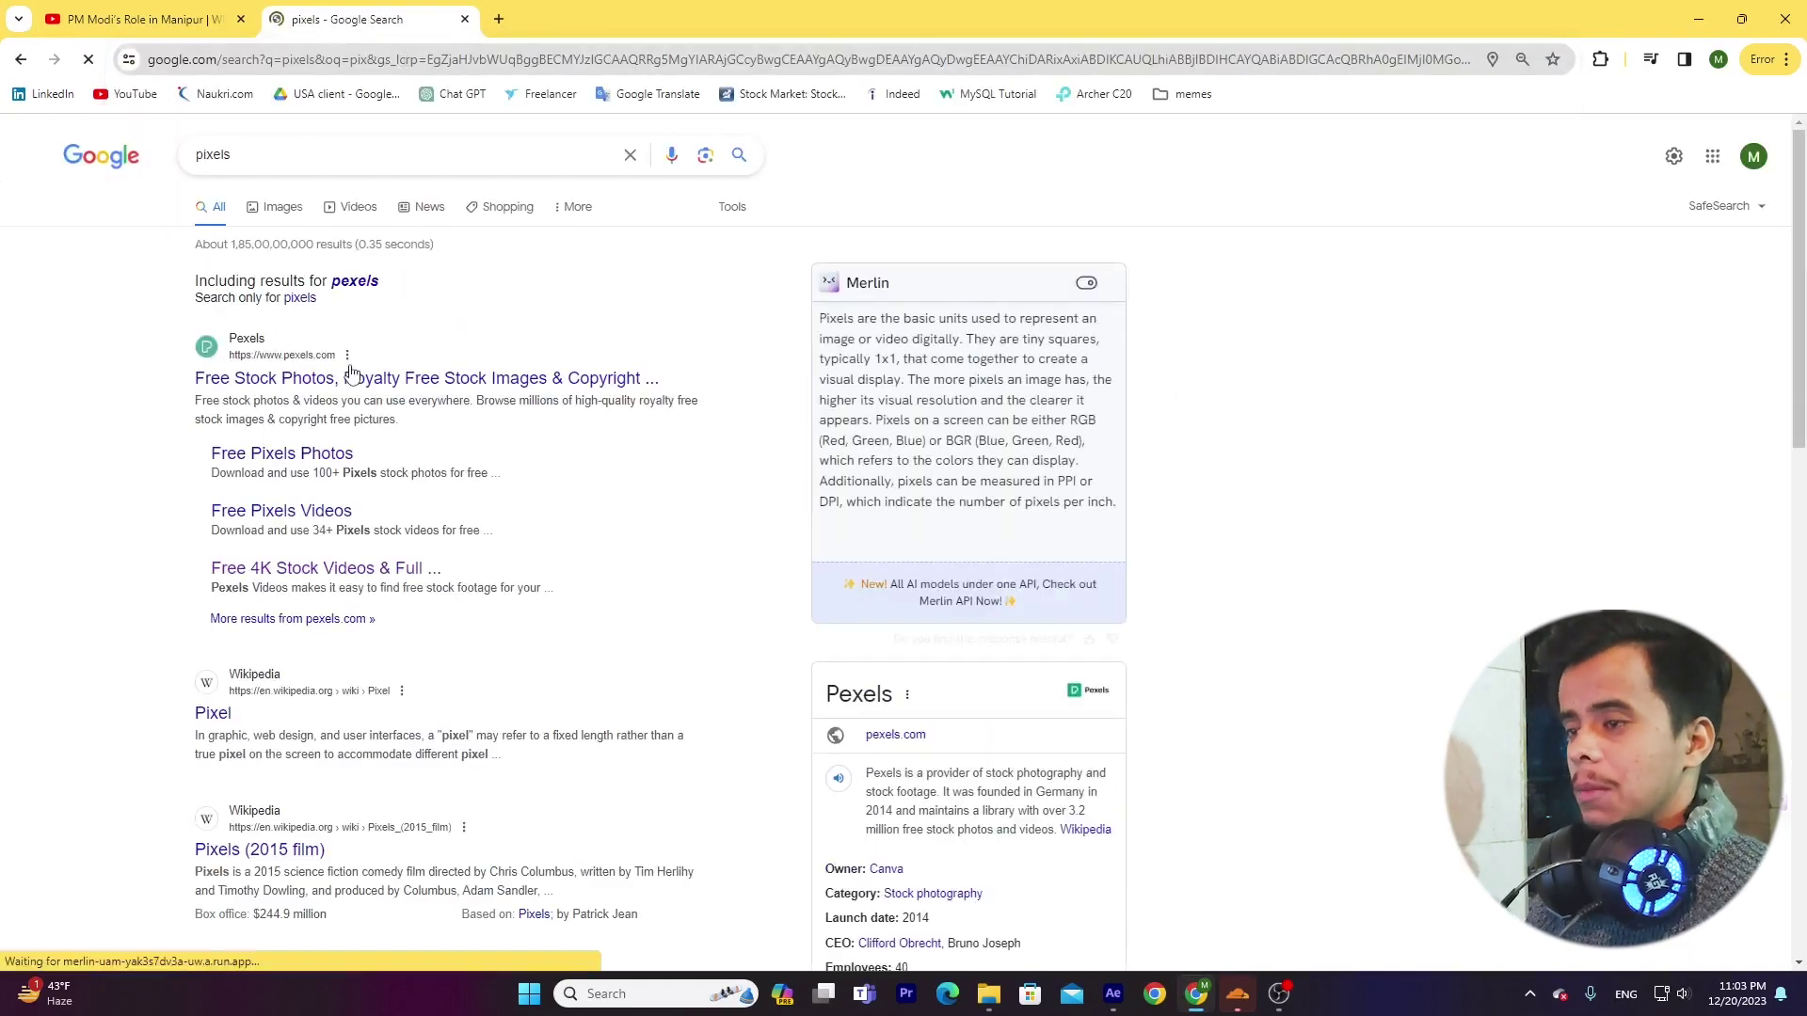
{"action": "left_click", "coordinate": [347, 356]}
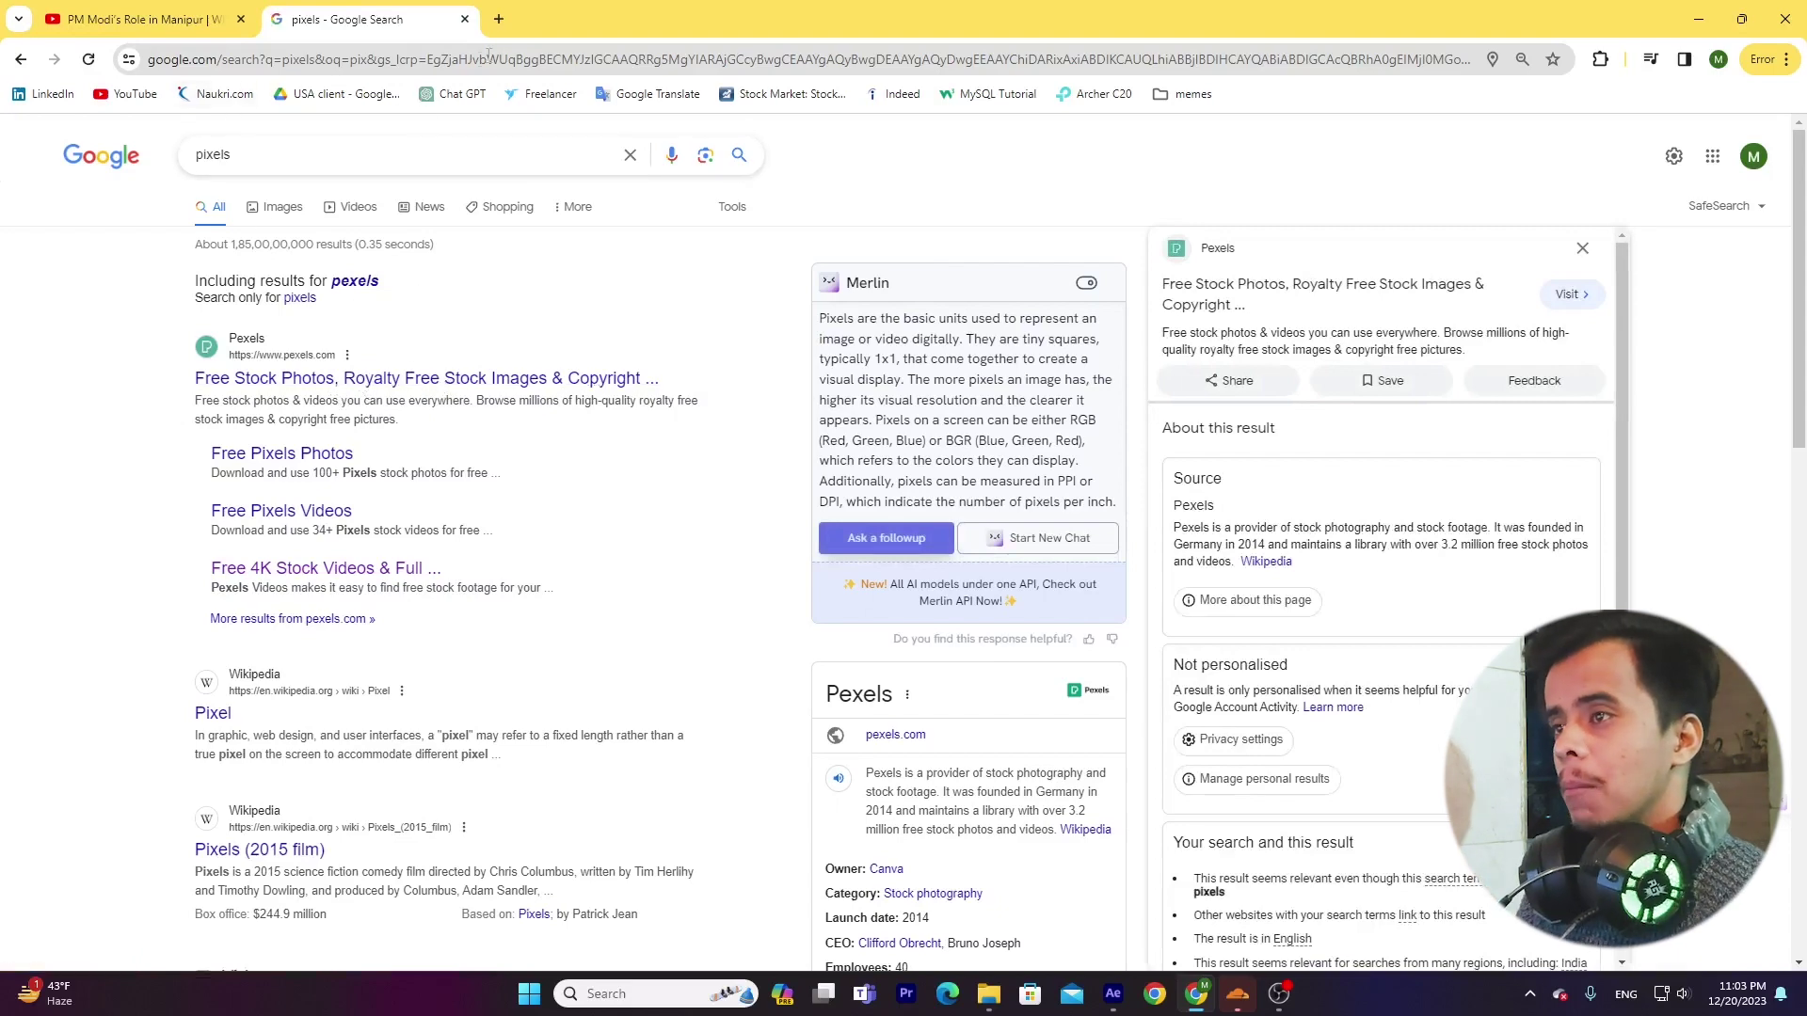
{"action": "left_click", "coordinate": [362, 378]}
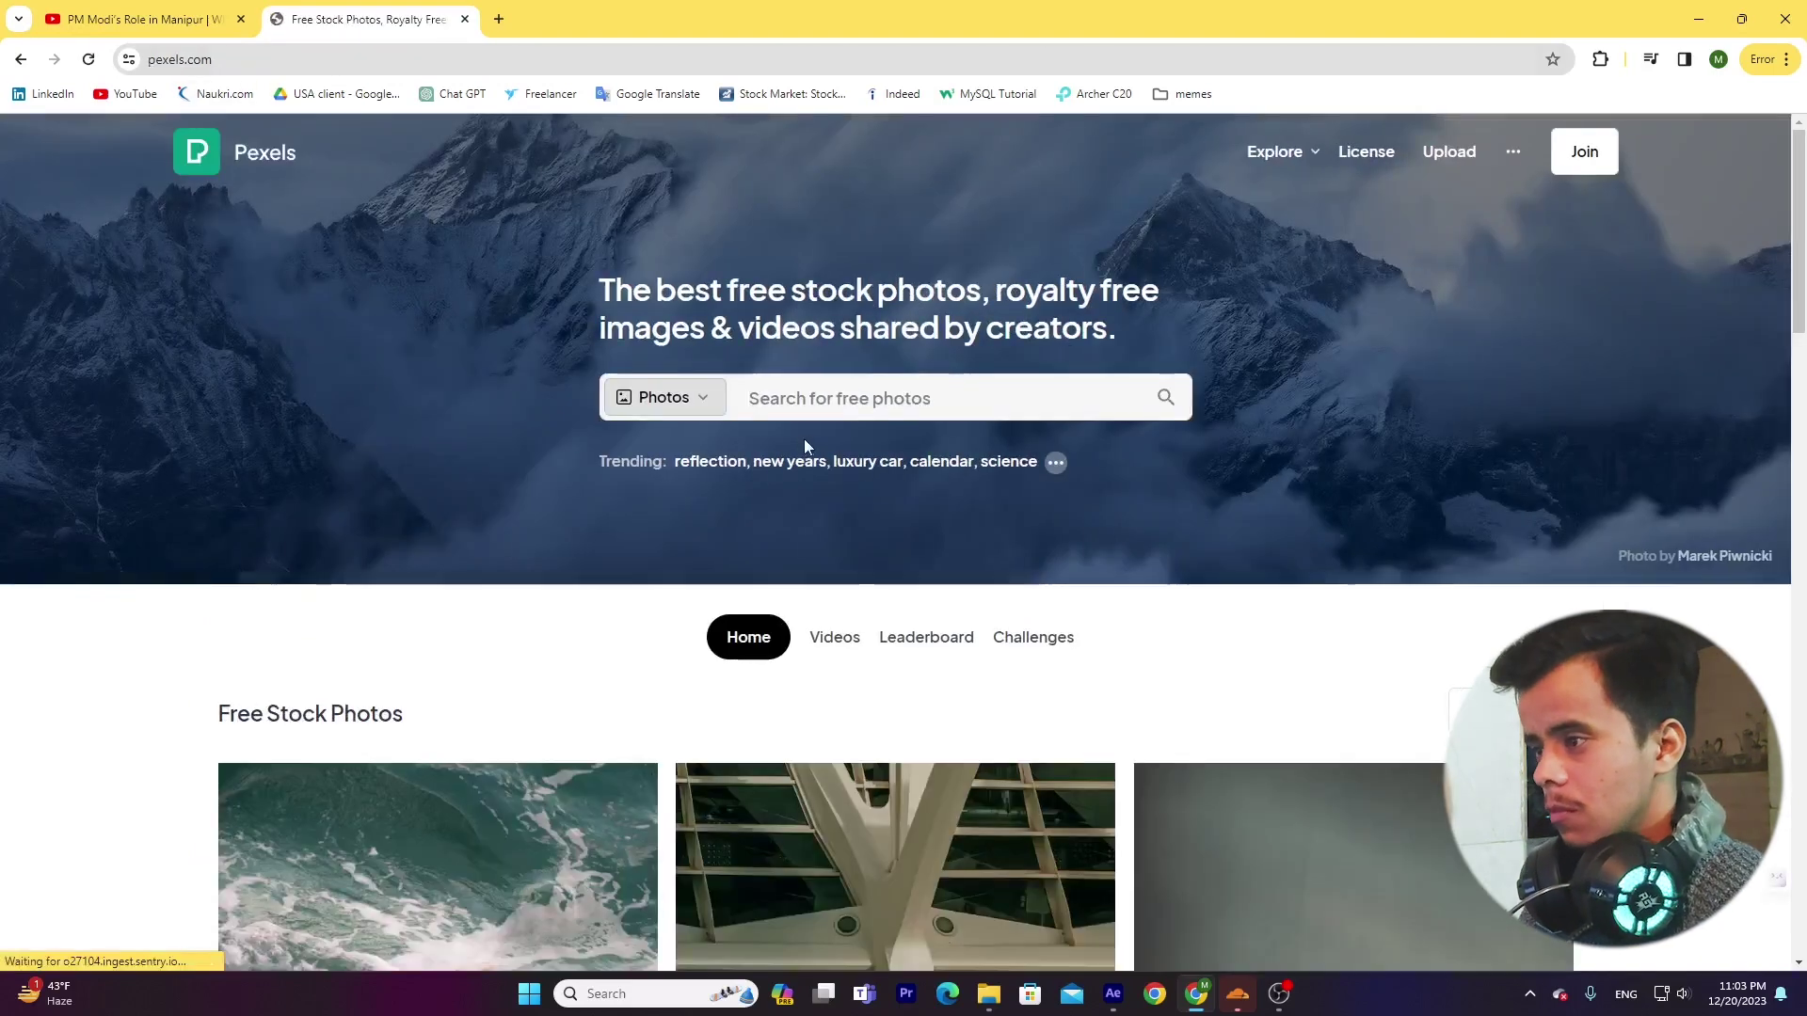
Step: Browse the Pexels home page and search its photos for "marketing"
{"action": "scroll", "coordinate": [1804, 508], "scroll_direction": "down", "scroll_amount": 6}
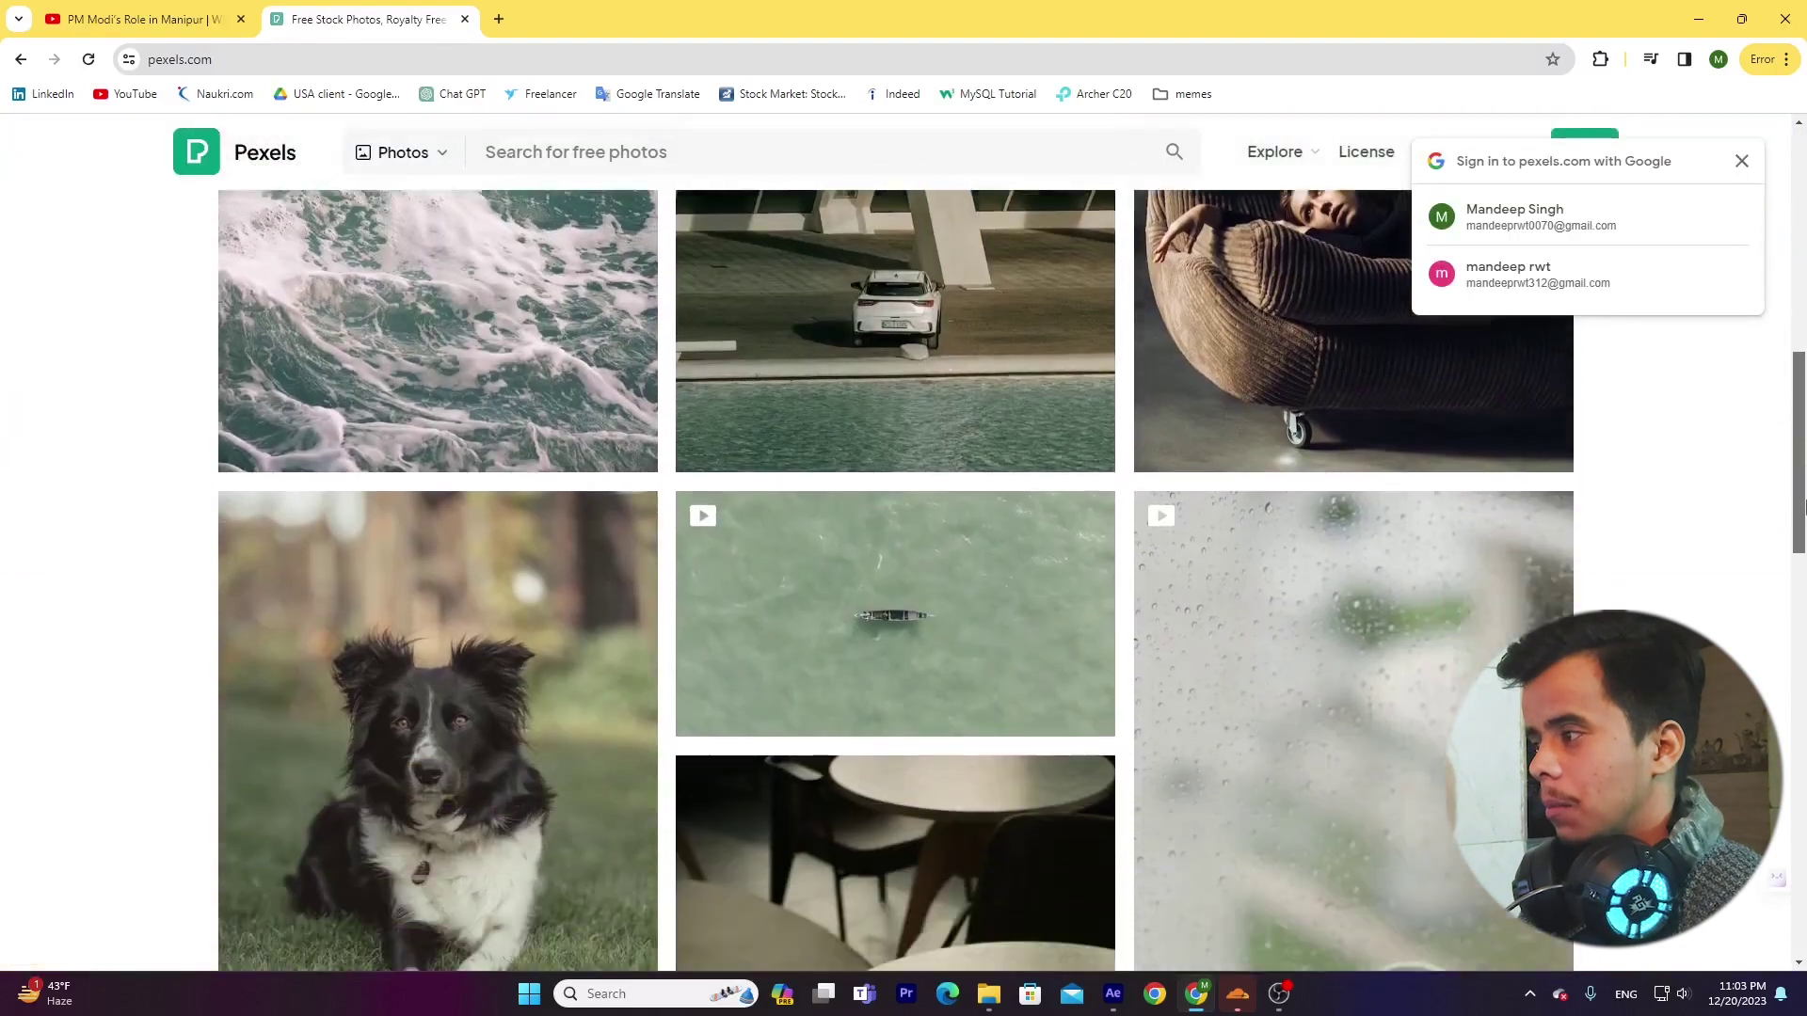
{"action": "scroll", "coordinate": [1804, 508], "scroll_direction": "down", "scroll_amount": 15}
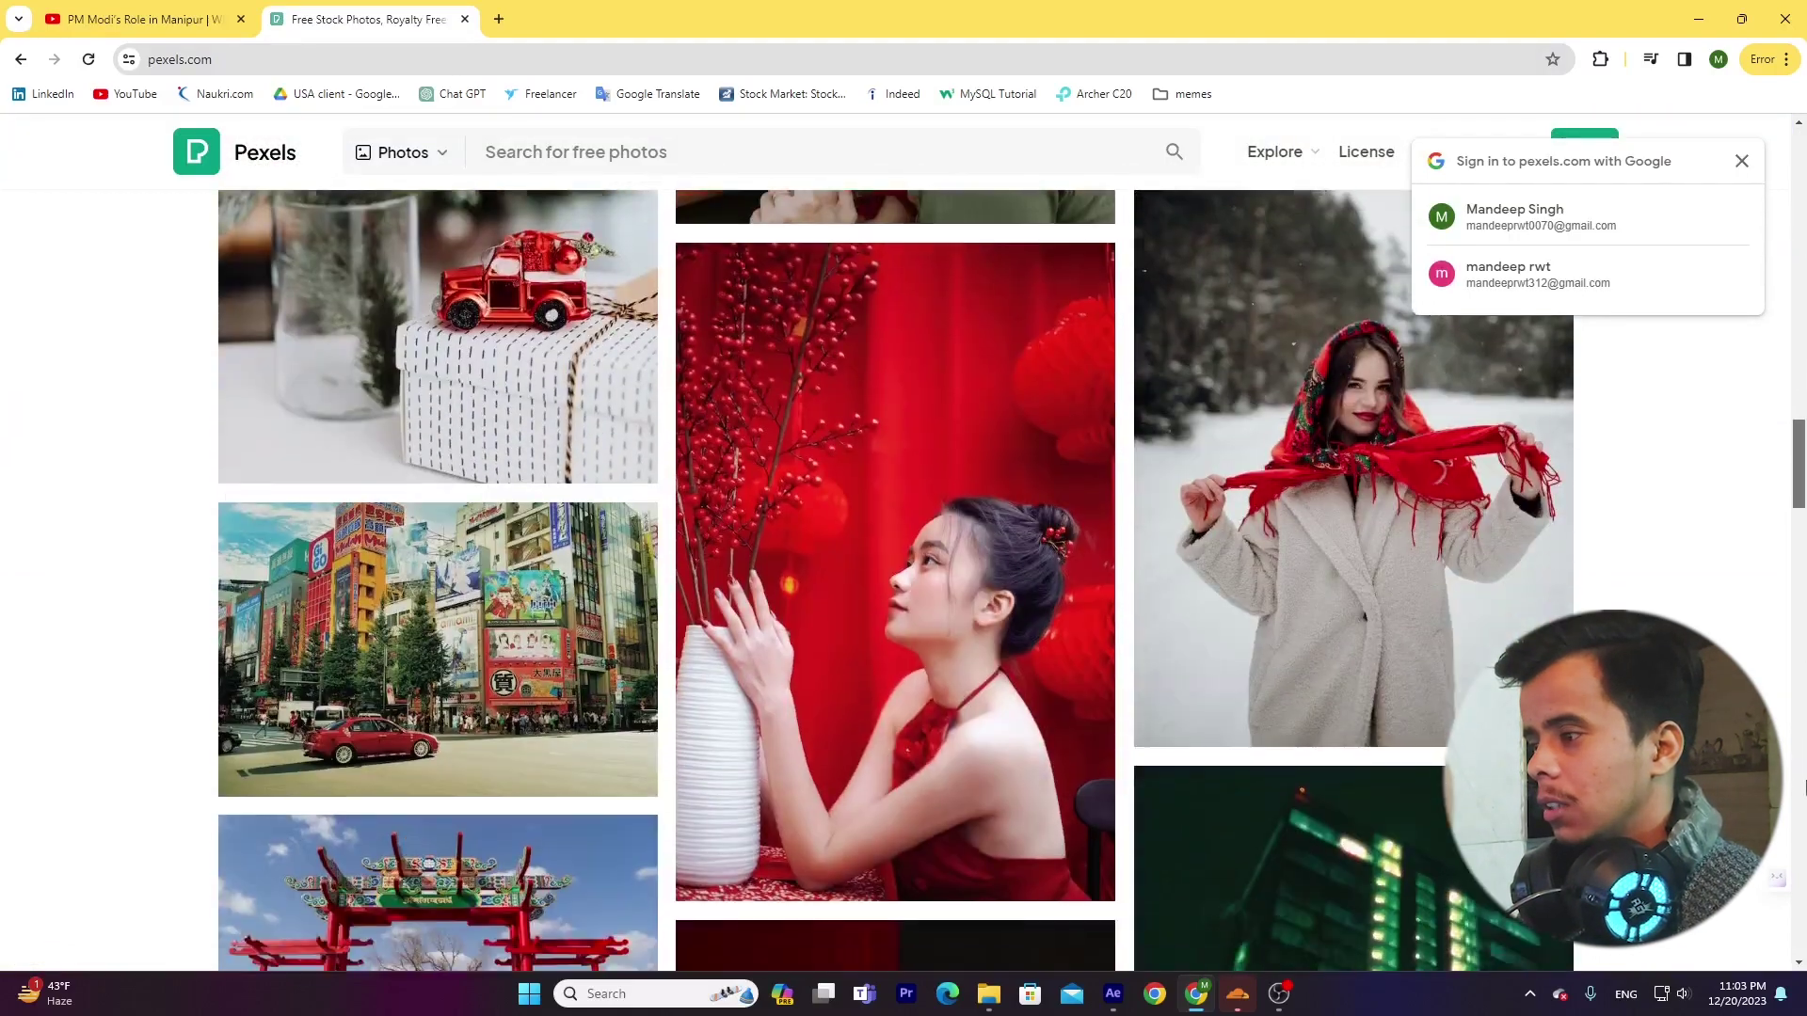
{"action": "scroll", "coordinate": [1804, 786], "scroll_direction": "up", "scroll_amount": 20}
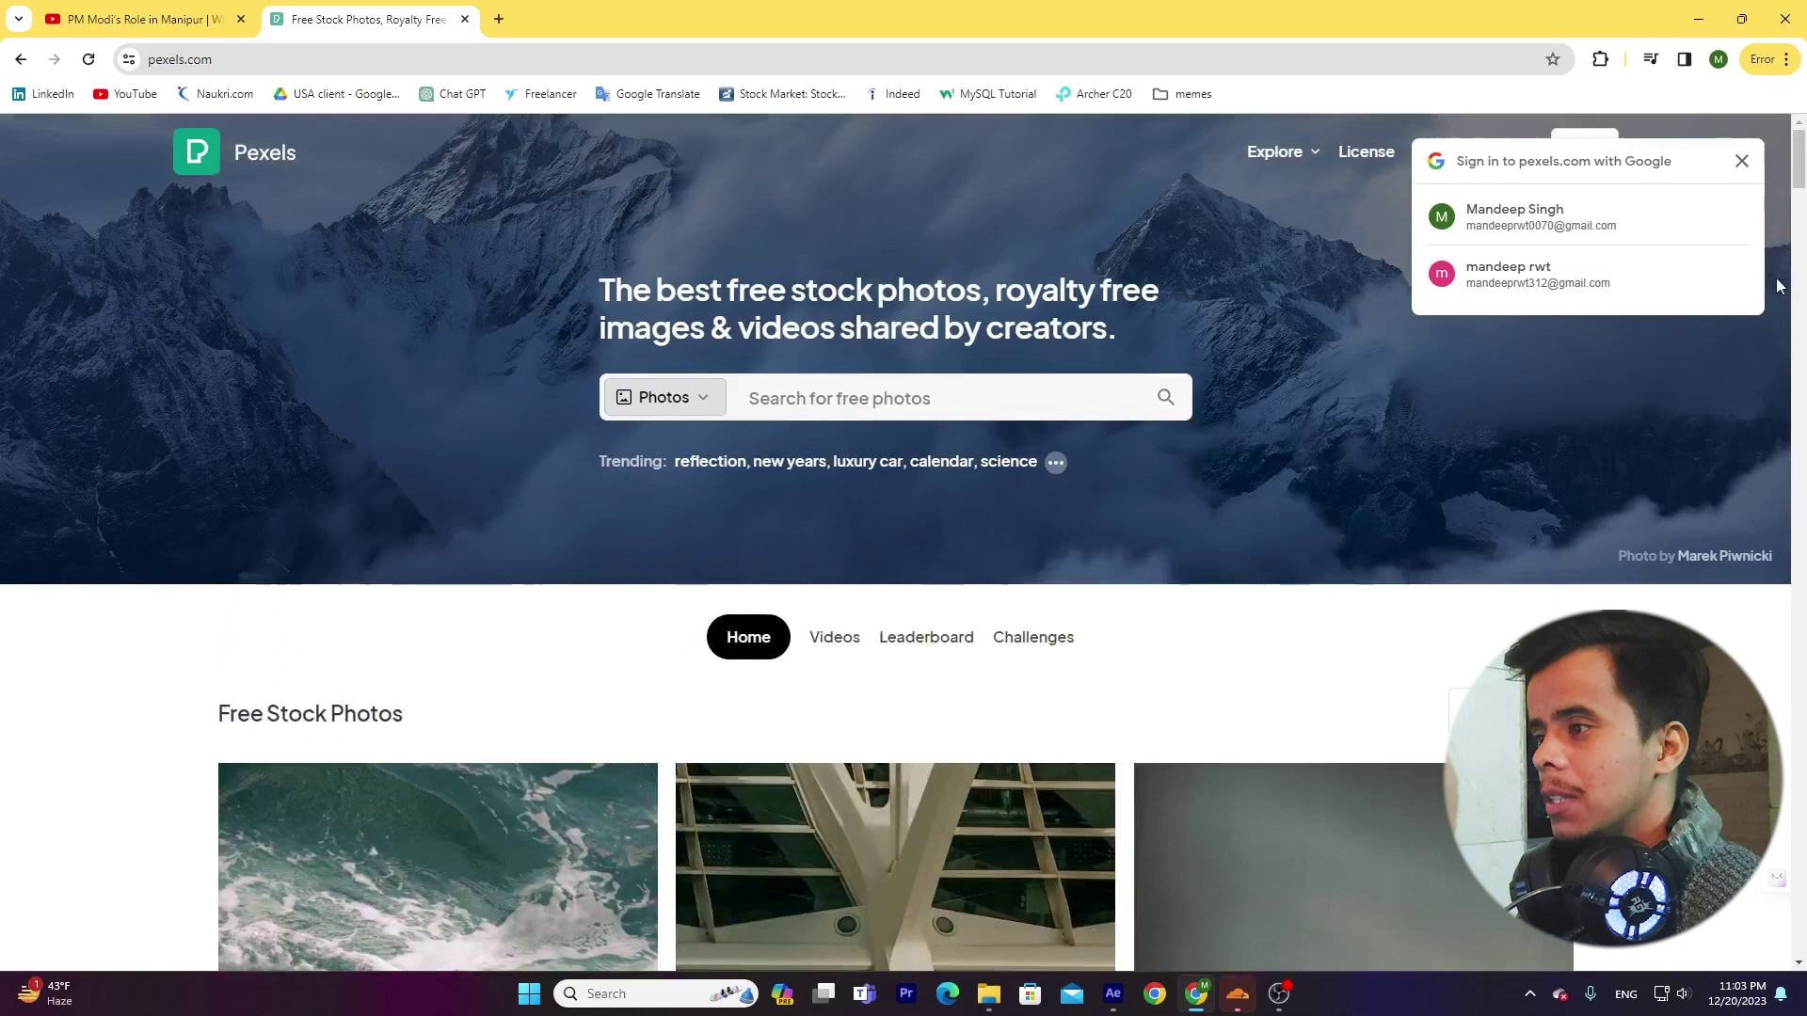
{"action": "left_click", "coordinate": [701, 410]}
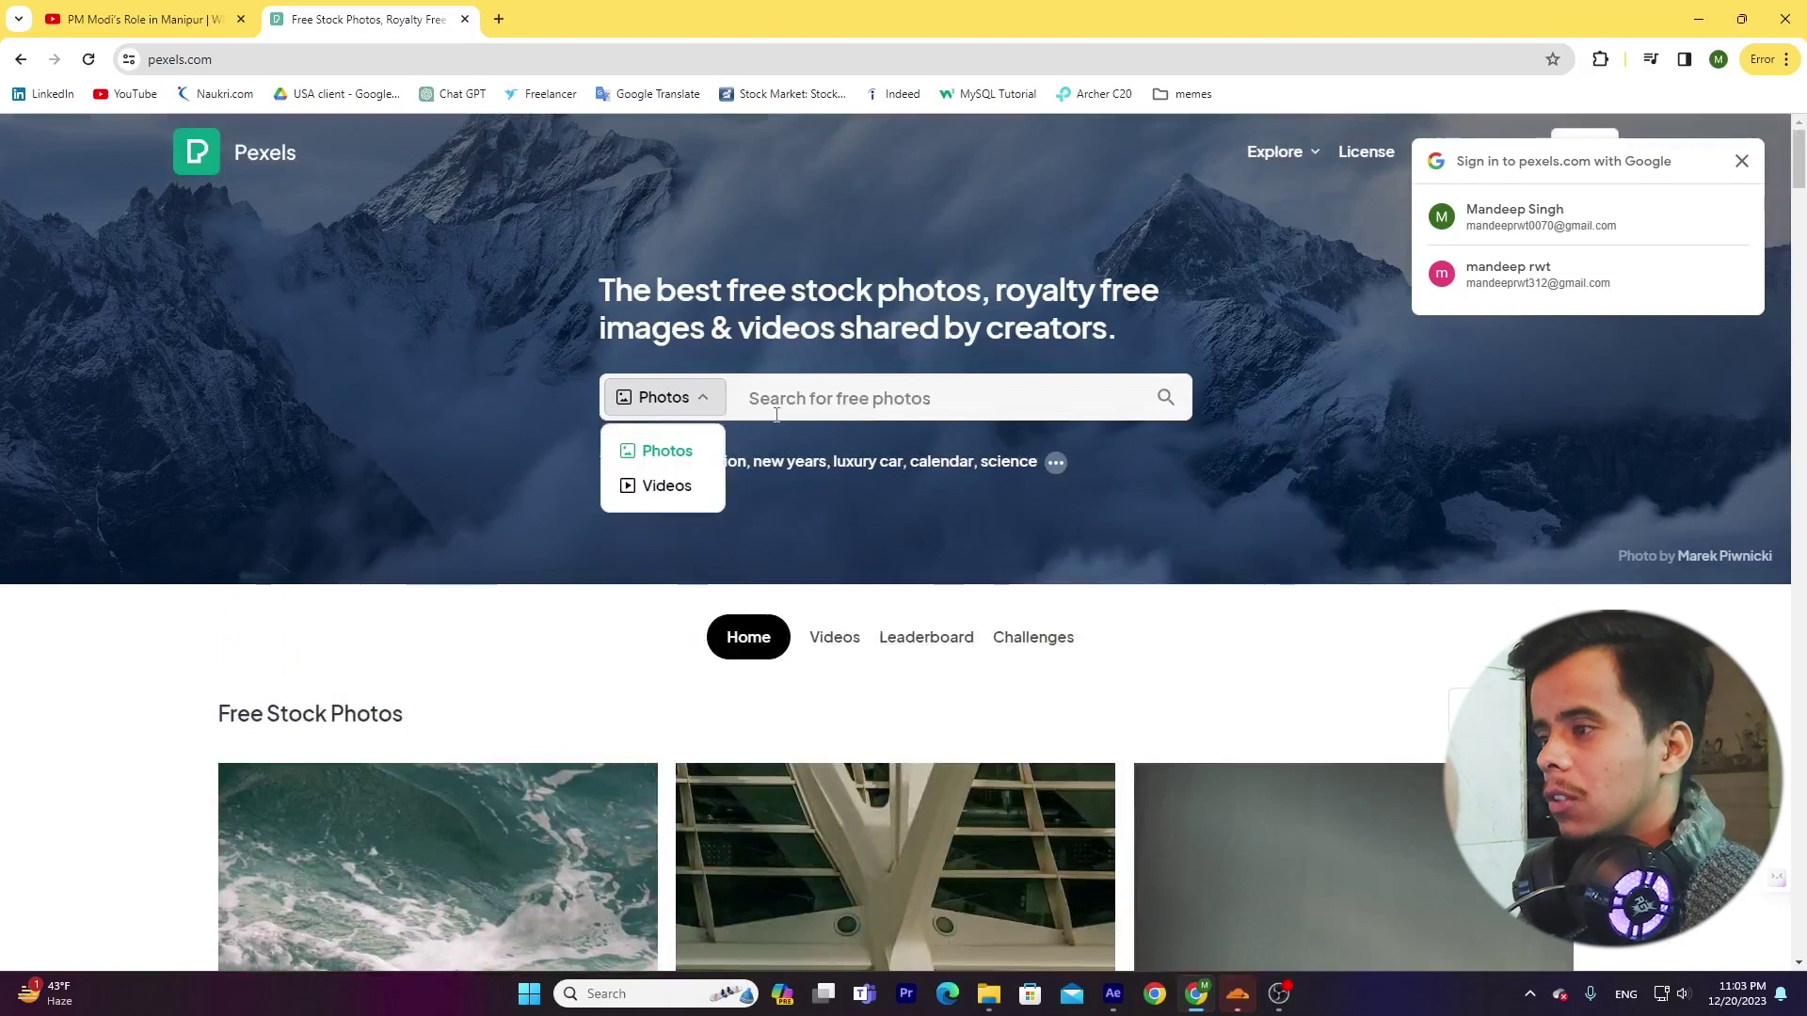
{"action": "left_click", "coordinate": [777, 414]}
{"action": "key", "text": "ctrl+shift+Tab"}
{"action": "key", "text": "ctrl+Tab"}
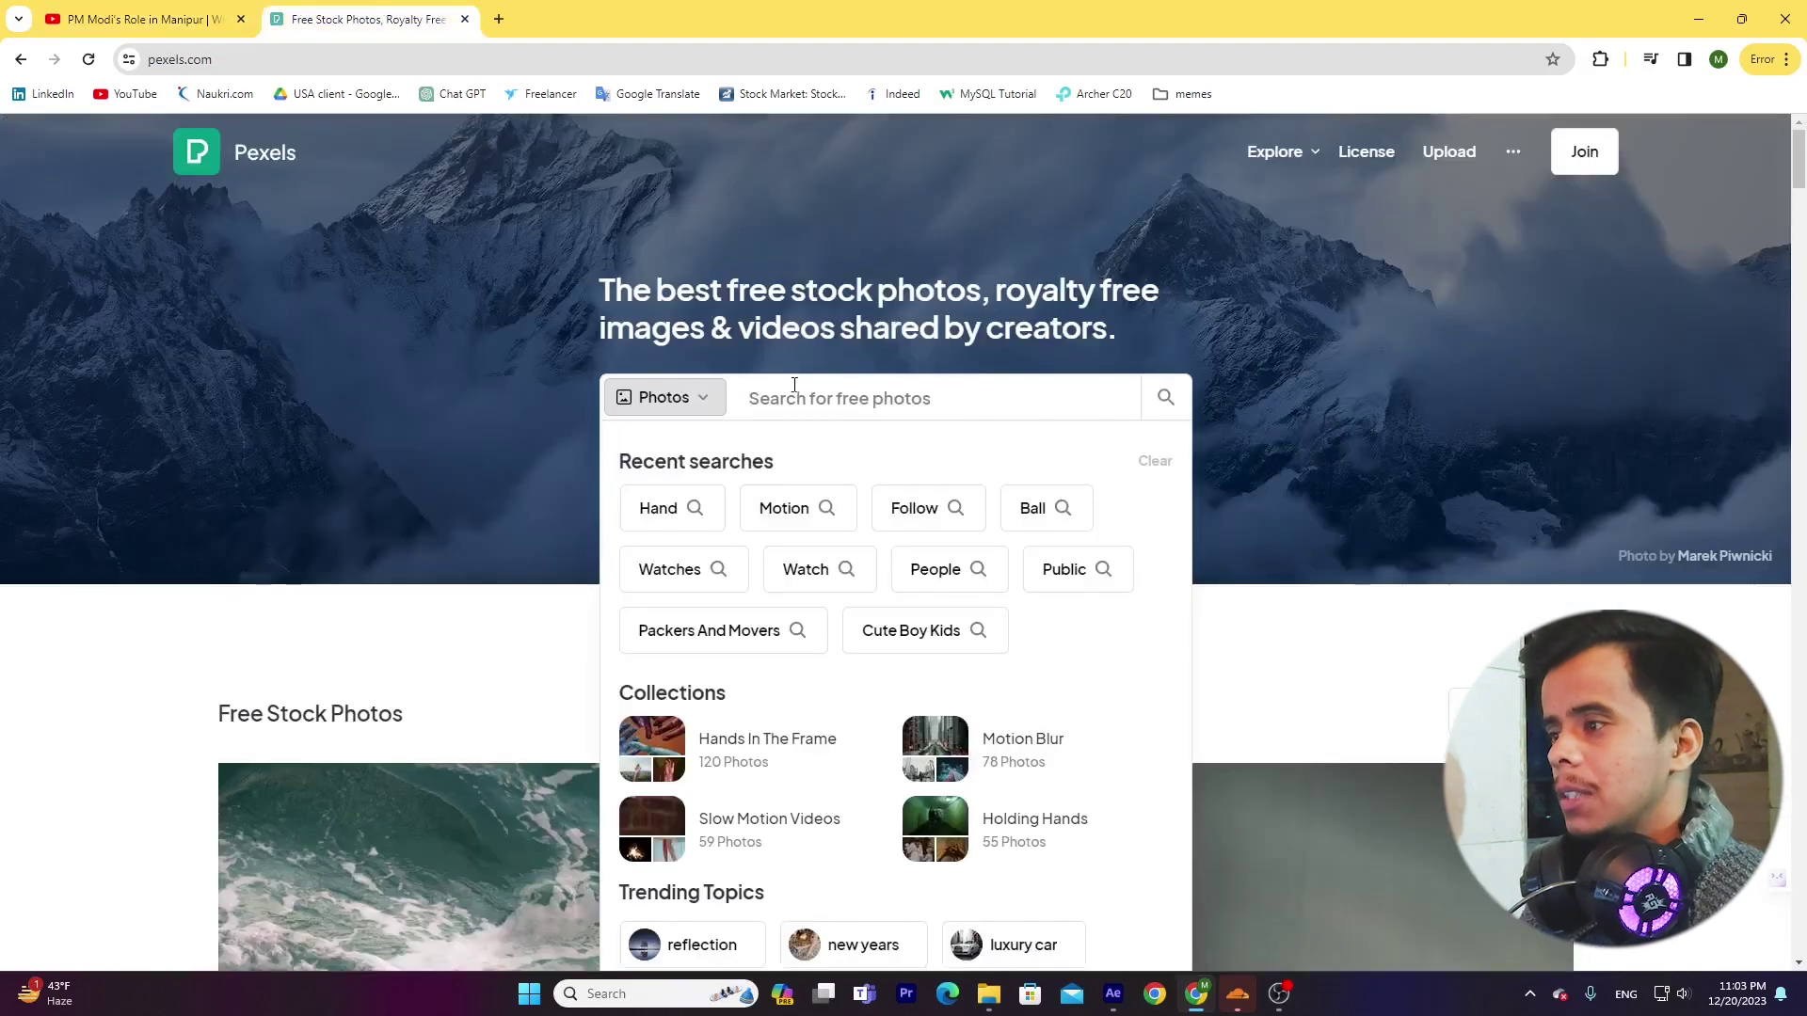
{"action": "type", "text": "marketing"}
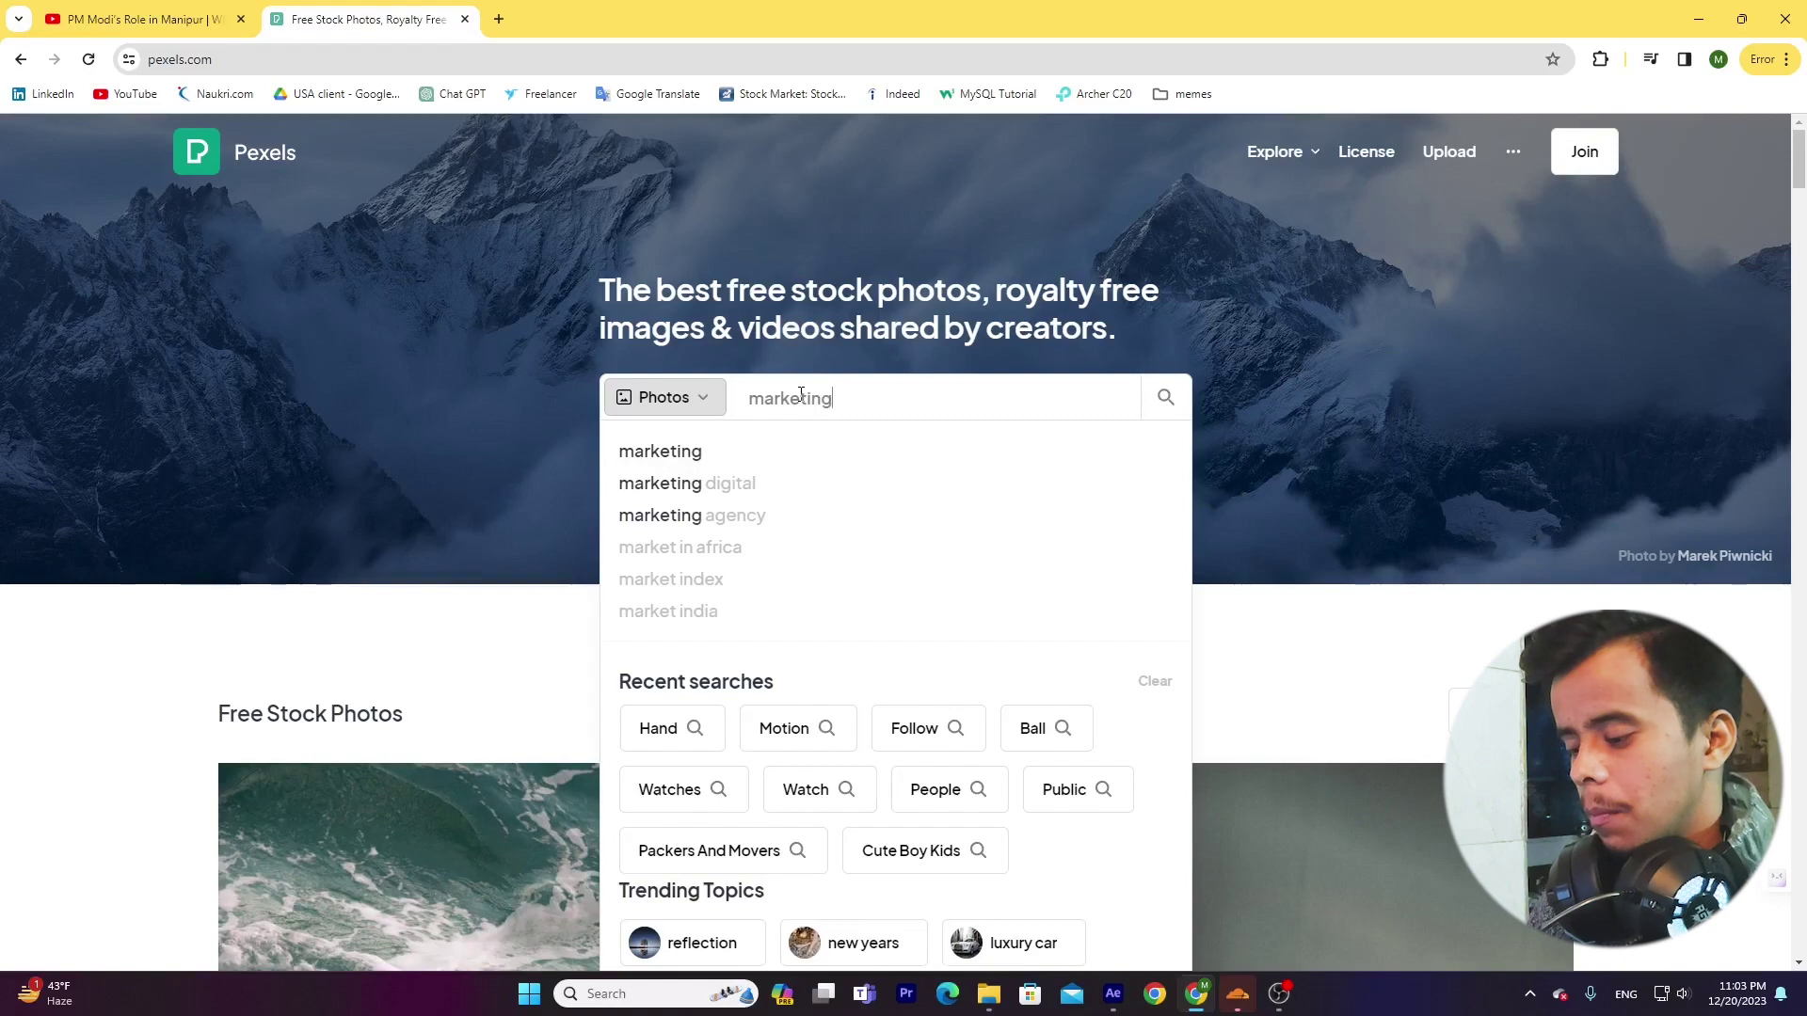
{"action": "key", "text": "Return"}
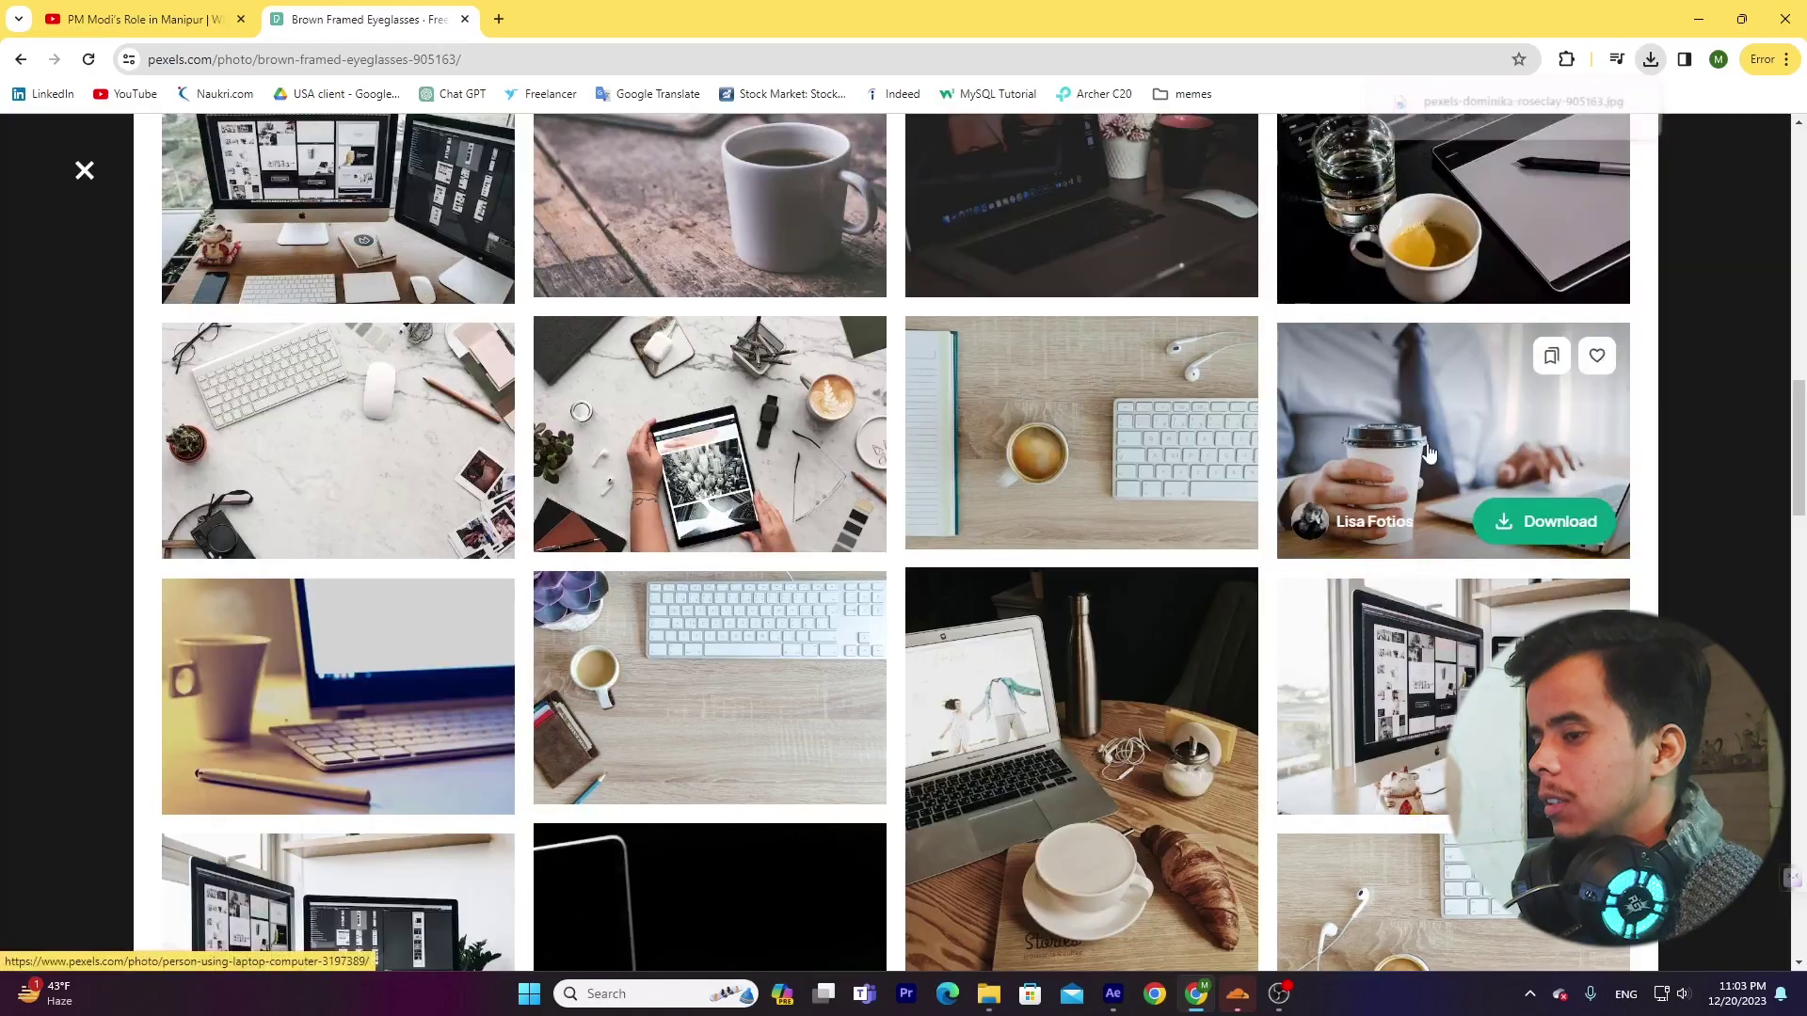
Step: Open the Pexels photo of a person using a laptop while holding a coffee cup and download it
{"action": "left_click", "coordinate": [1427, 453]}
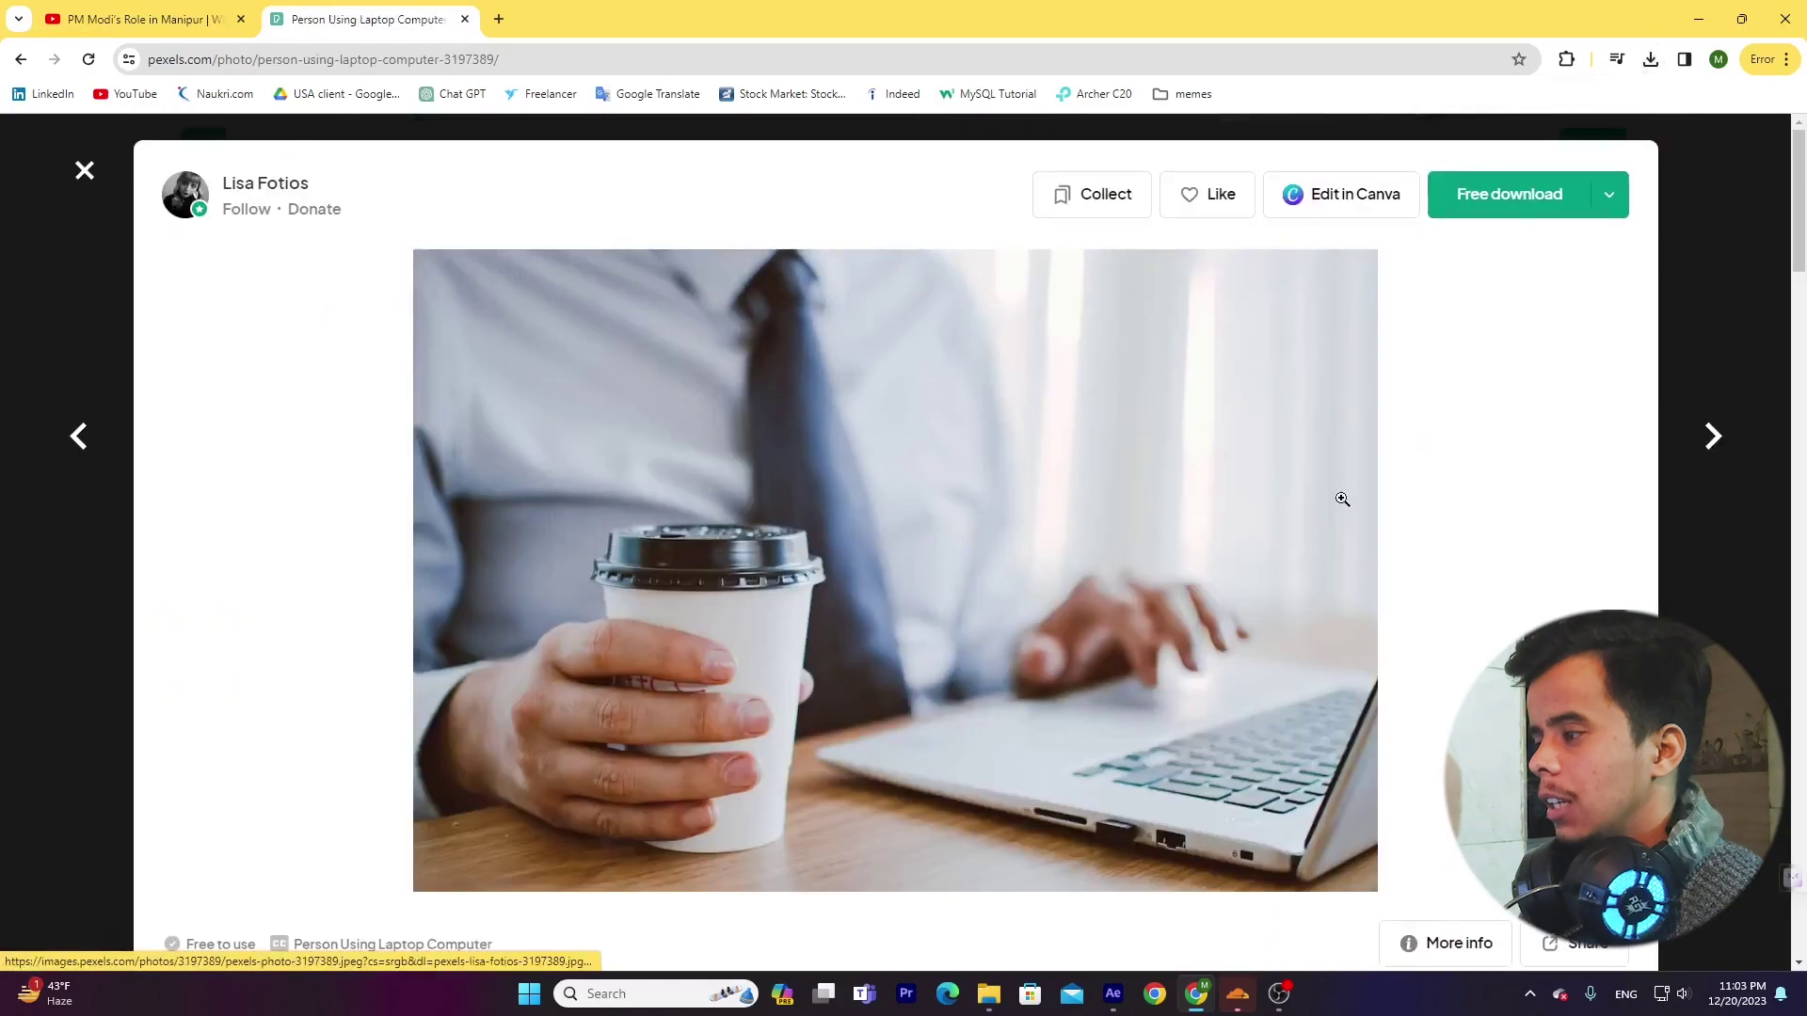
{"action": "left_click", "coordinate": [1513, 194]}
{"action": "left_click", "coordinate": [1344, 307]}
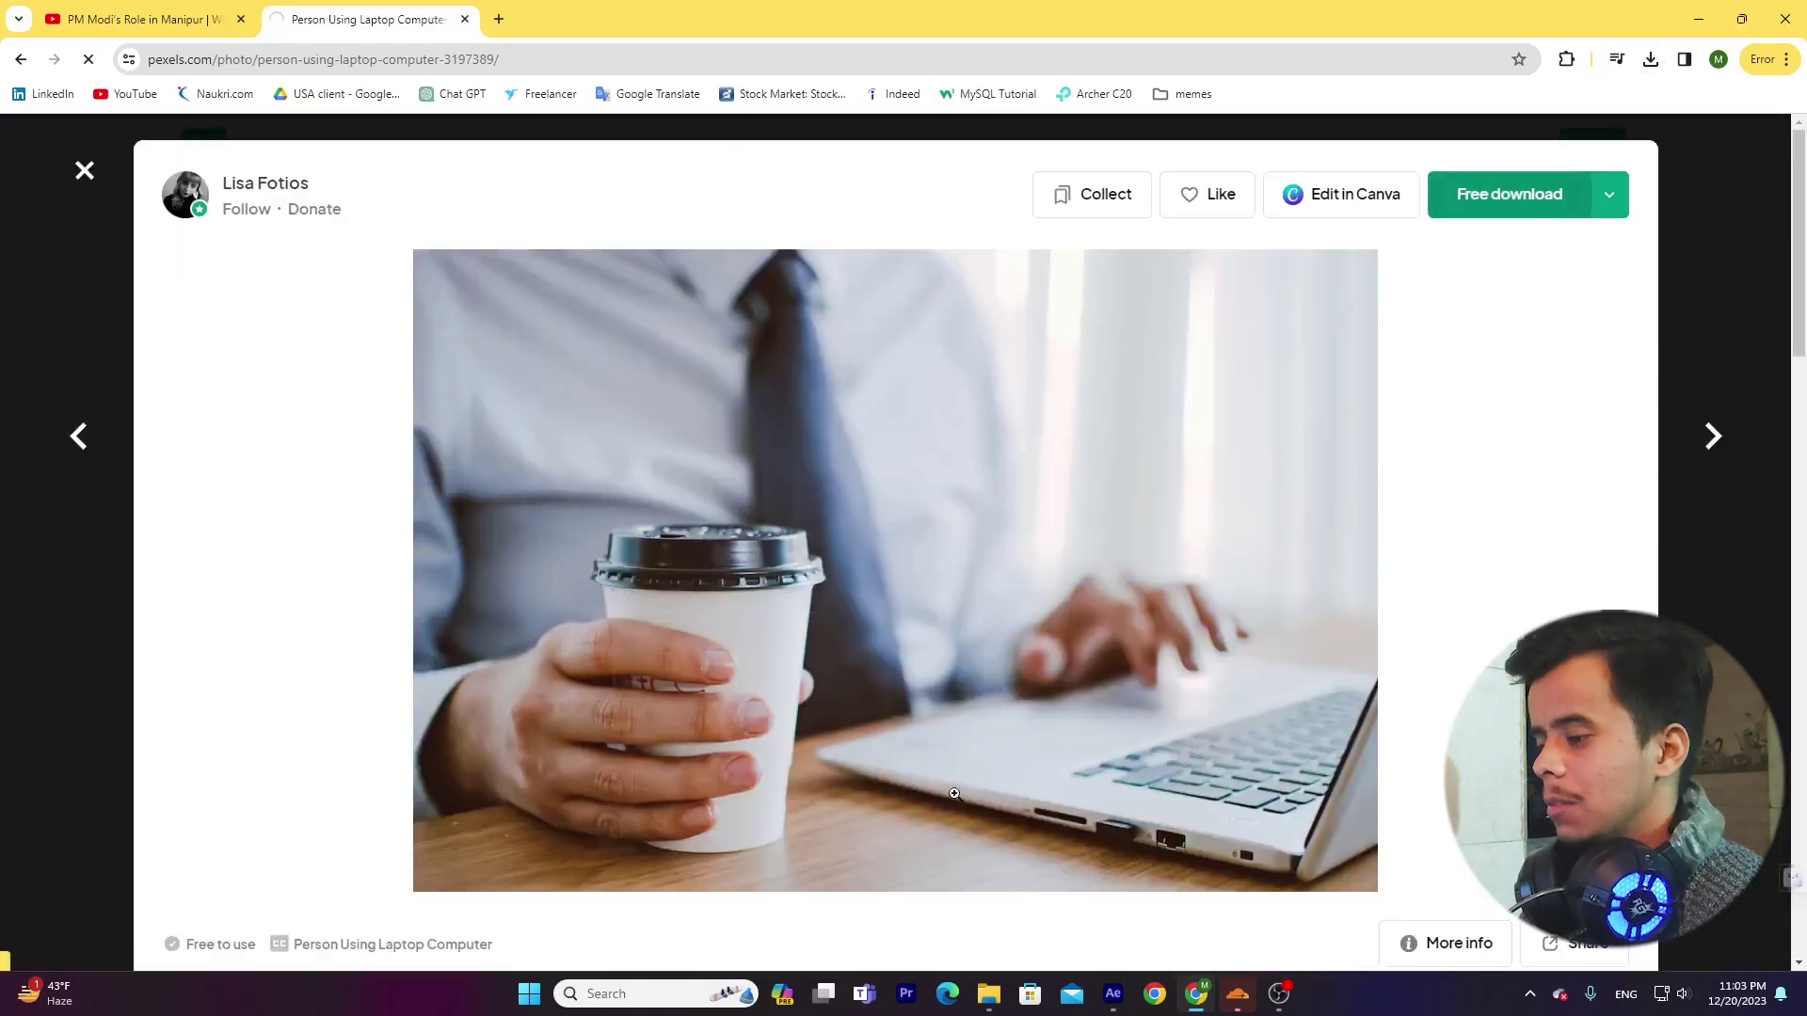
Step: Add the downloaded coffee-cup photo from the Downloads folder to Comp 2 in After Effects and scale it to 33%
{"action": "left_click", "coordinate": [988, 994]}
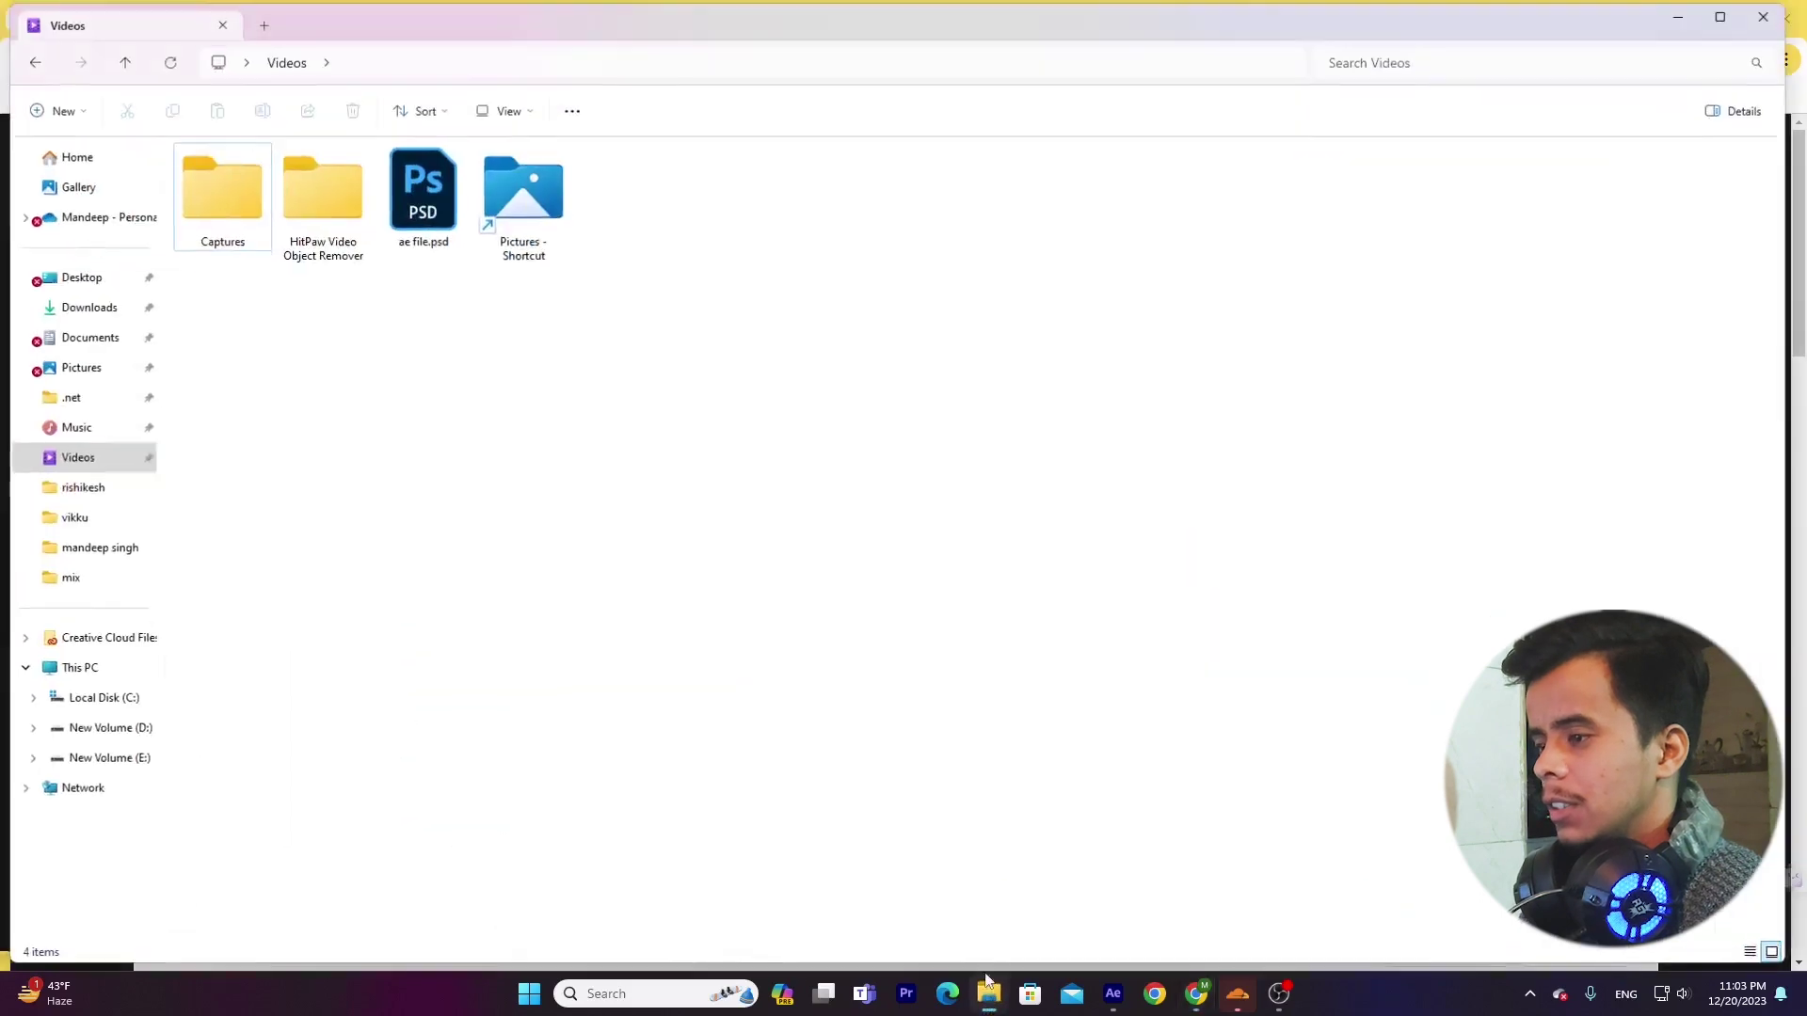
{"action": "left_click", "coordinate": [90, 305]}
{"action": "left_click_drag", "start_coordinate": [247, 241], "coordinate": [579, 853]}
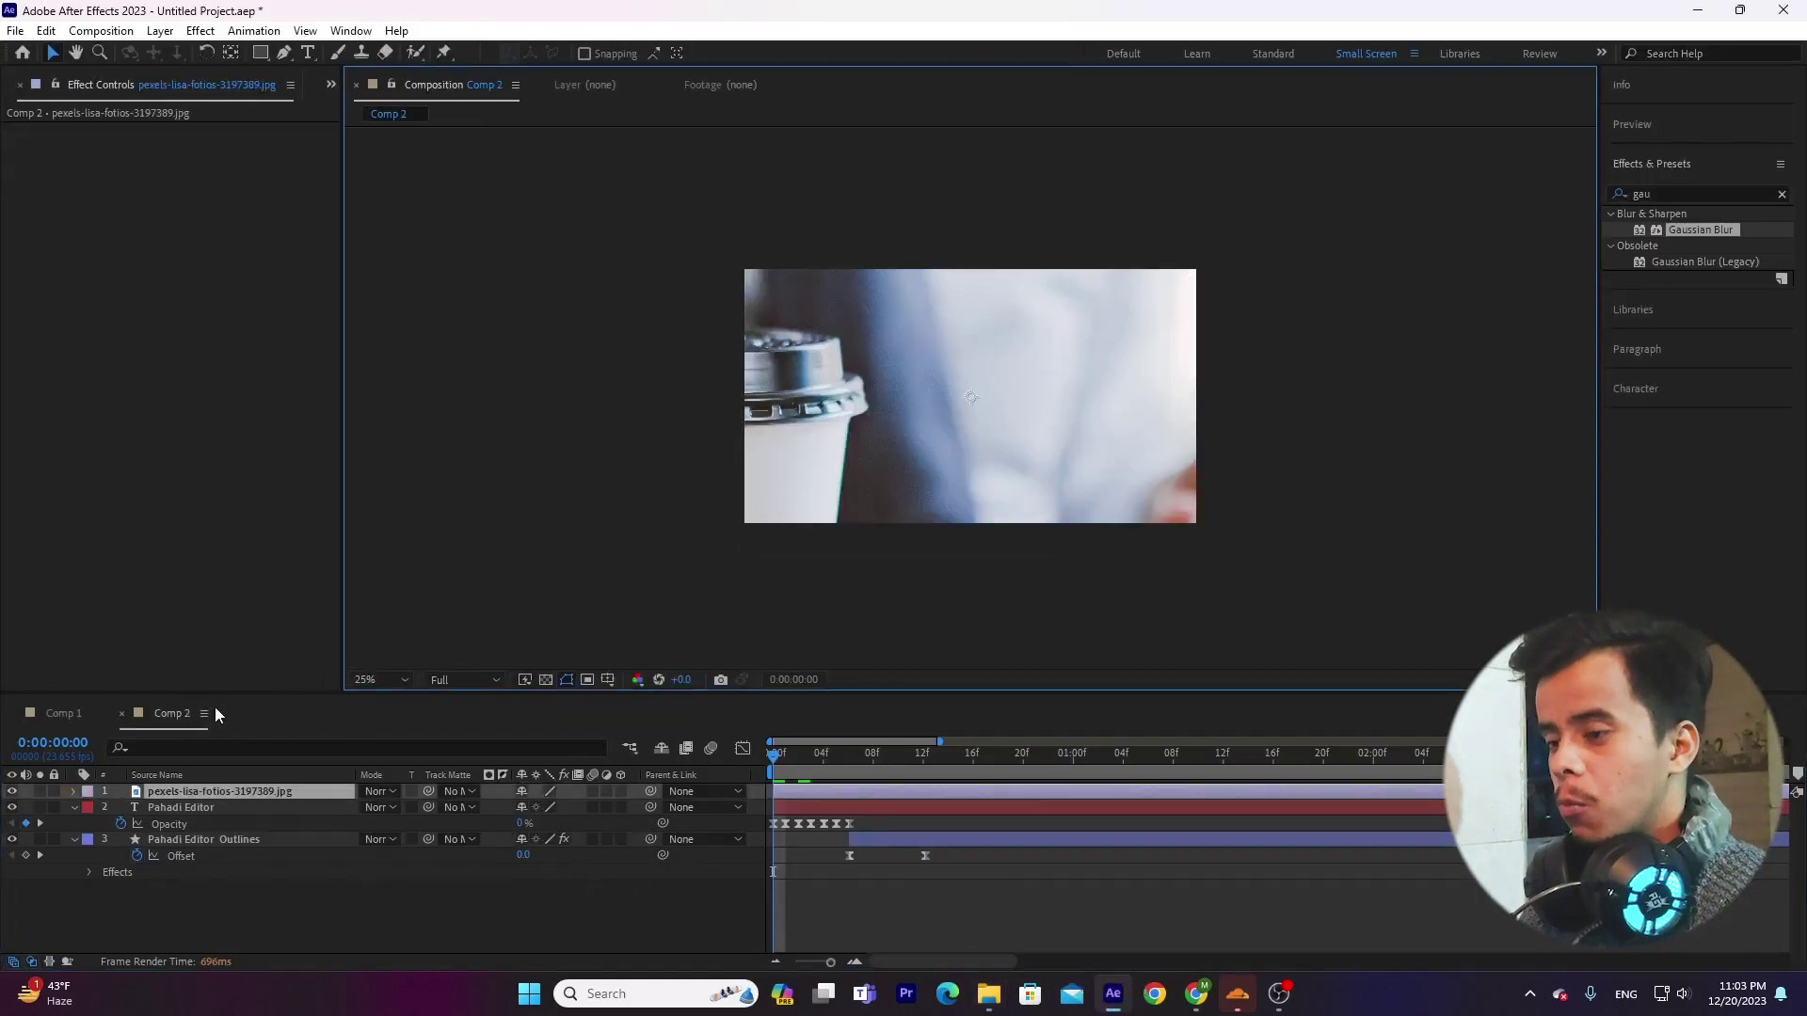
{"action": "key", "text": "s"}
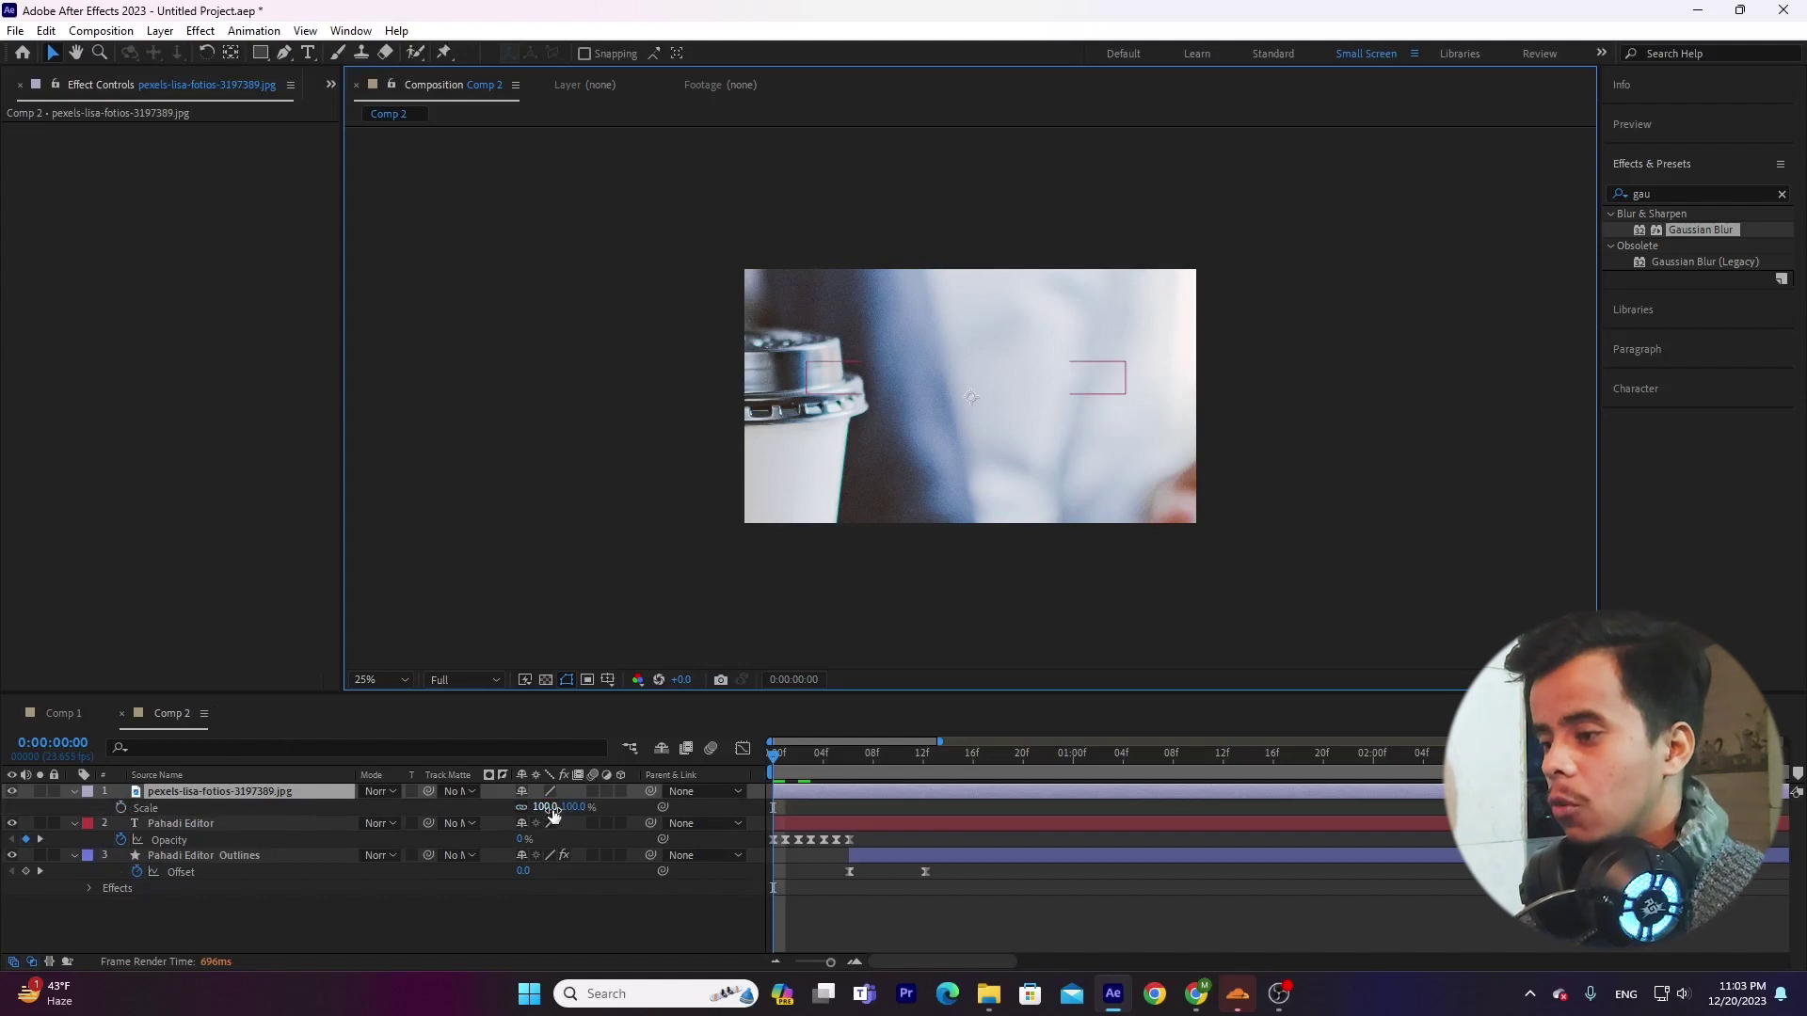
{"action": "left_click_drag", "start_coordinate": [553, 815], "coordinate": [500, 824]}
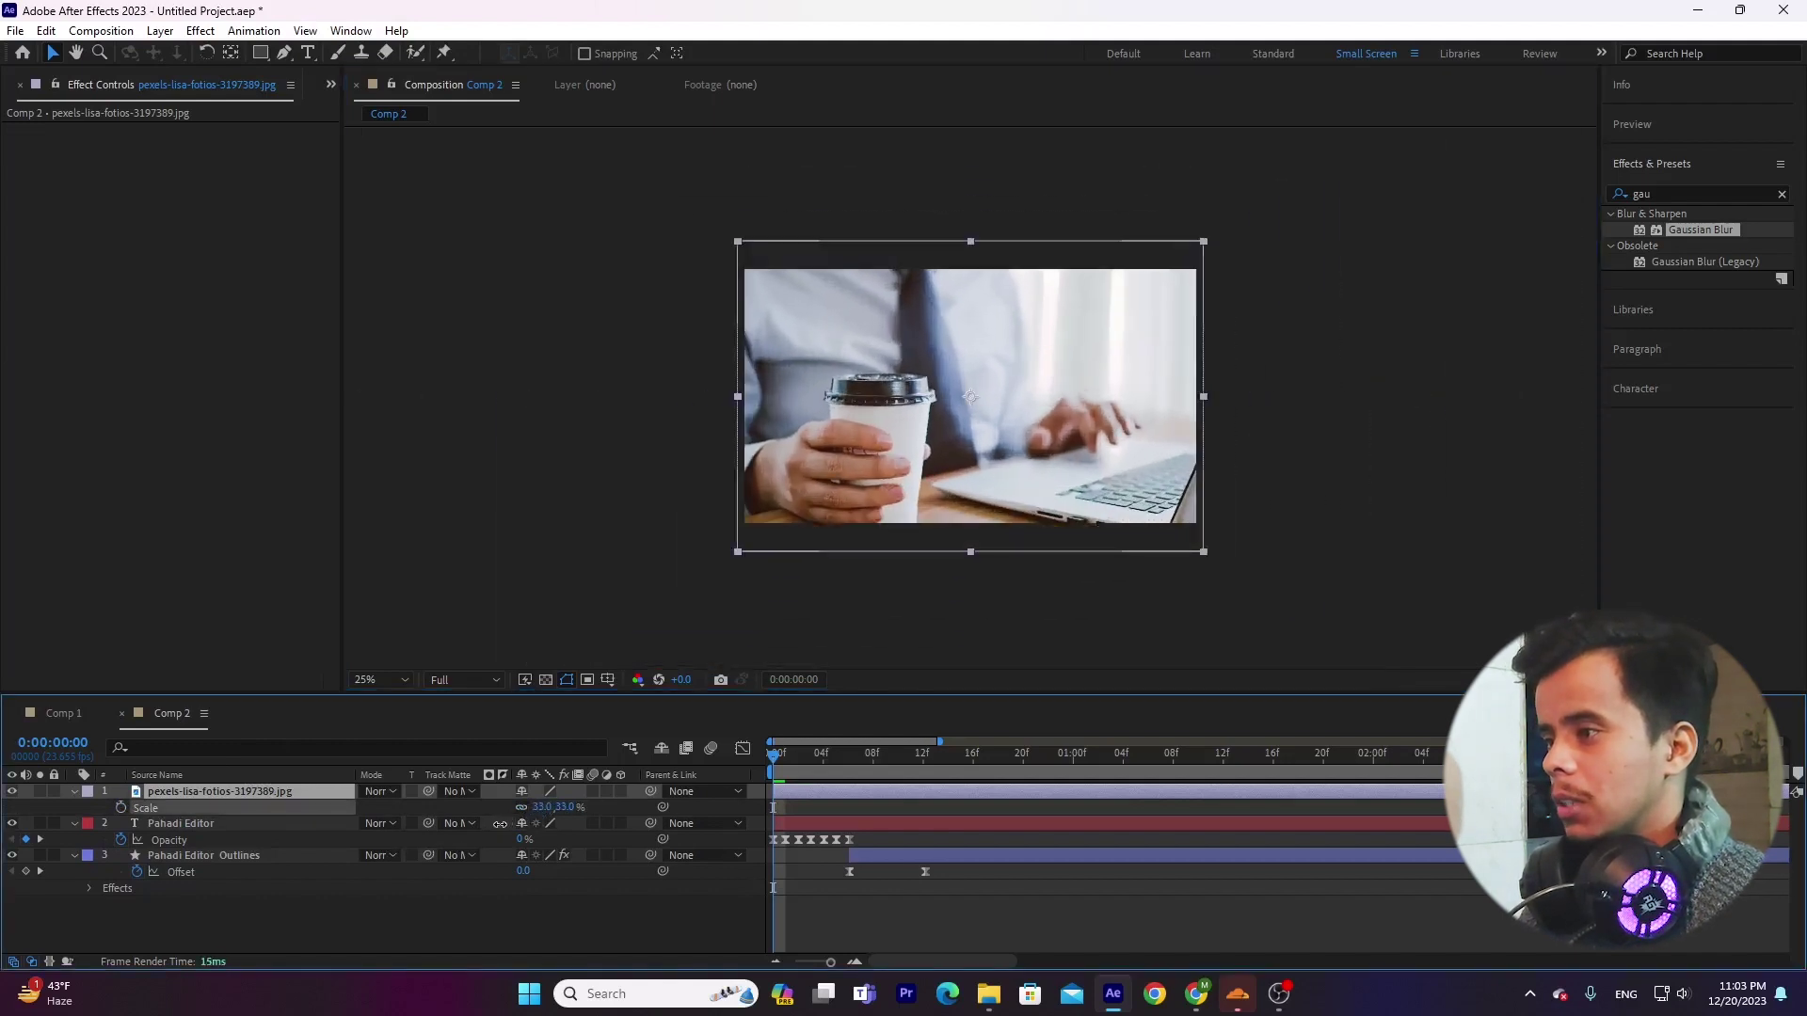
Step: Delete the title text layer and its outlines layer from Comp 2 and collapse the photo layer's properties
{"action": "left_click_drag", "start_coordinate": [280, 911], "coordinate": [235, 830]}
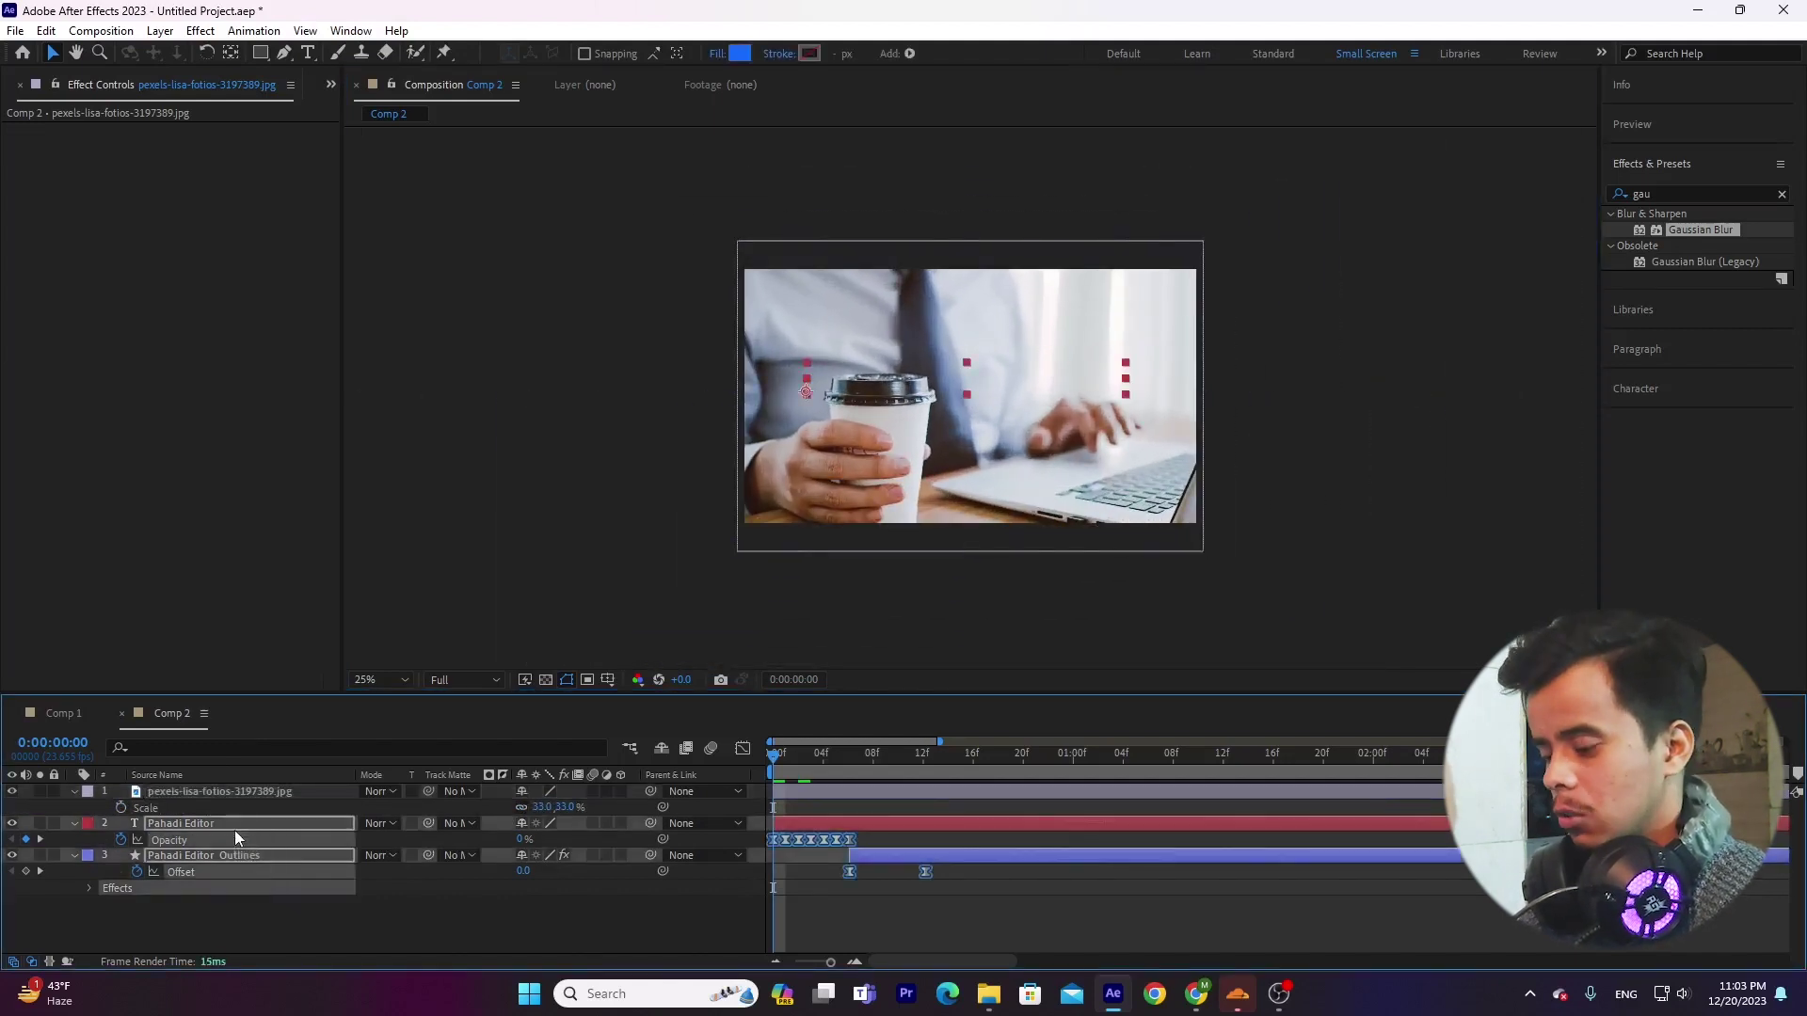
{"action": "key", "text": "Delete"}
{"action": "left_click", "coordinate": [248, 913]}
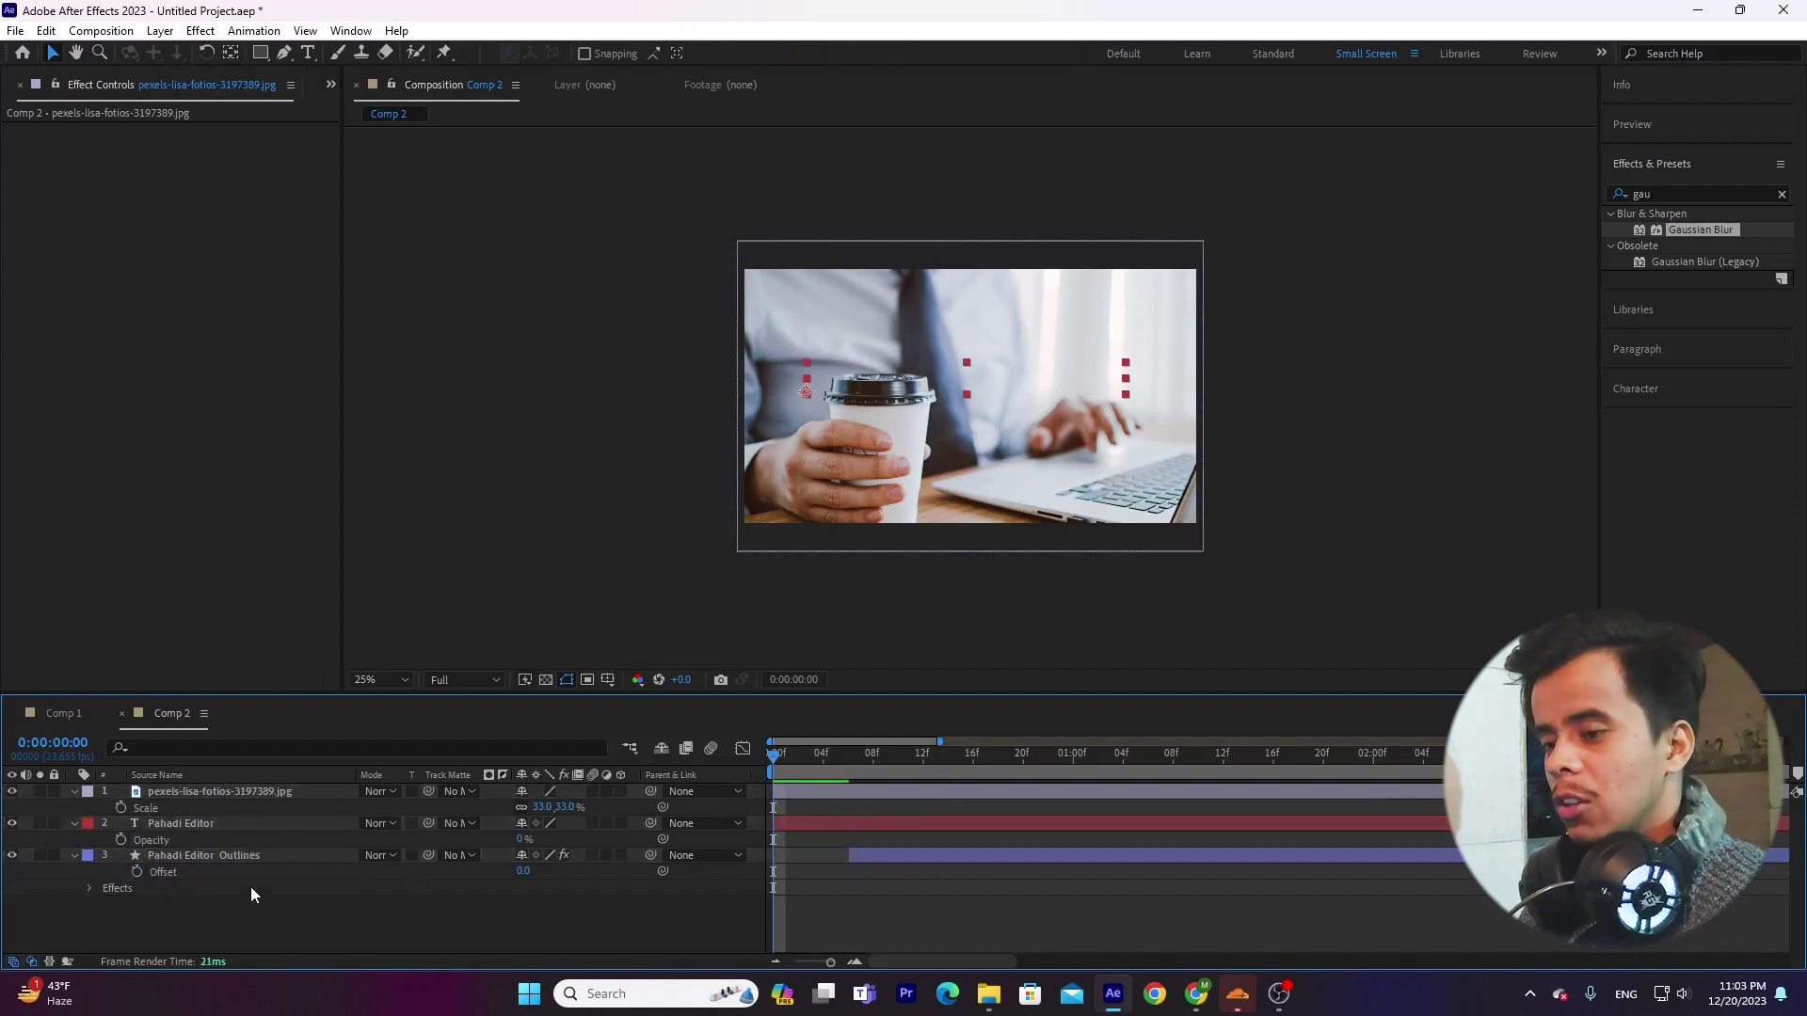
{"action": "left_click", "coordinate": [244, 828]}
{"action": "key", "text": "Delete"}
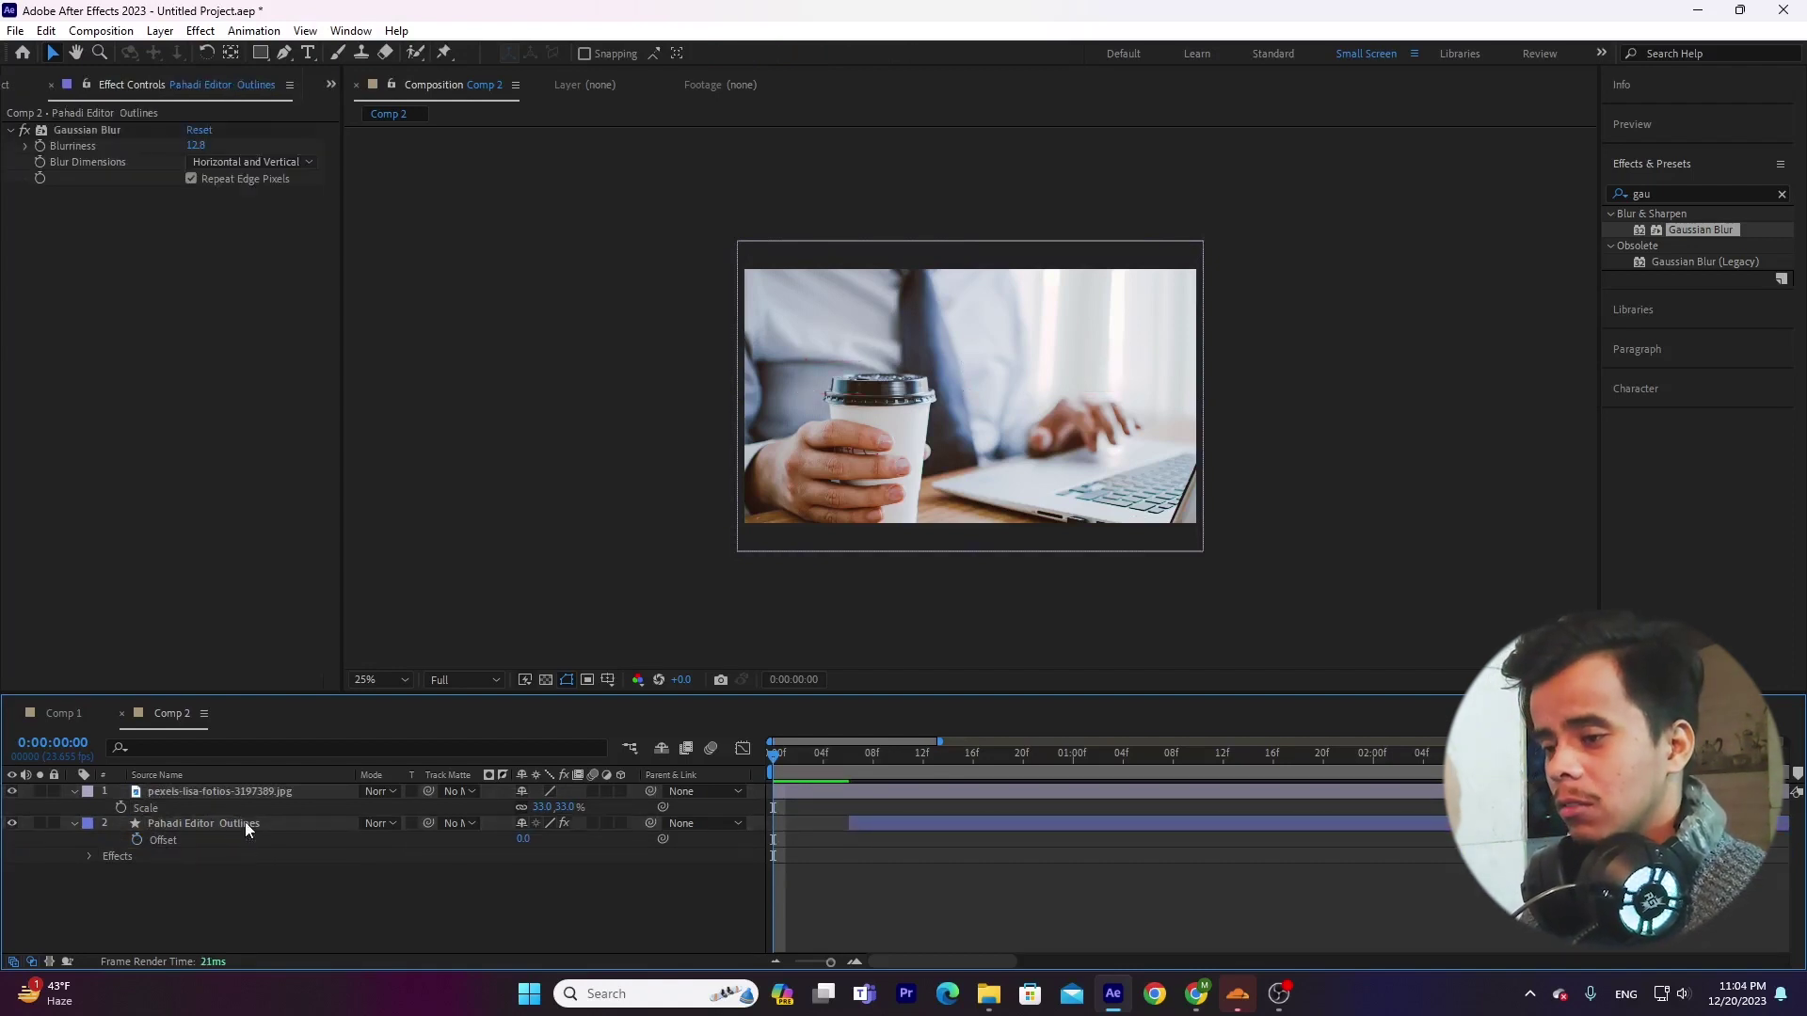
{"action": "left_click", "coordinate": [244, 821]}
{"action": "key", "text": "Delete"}
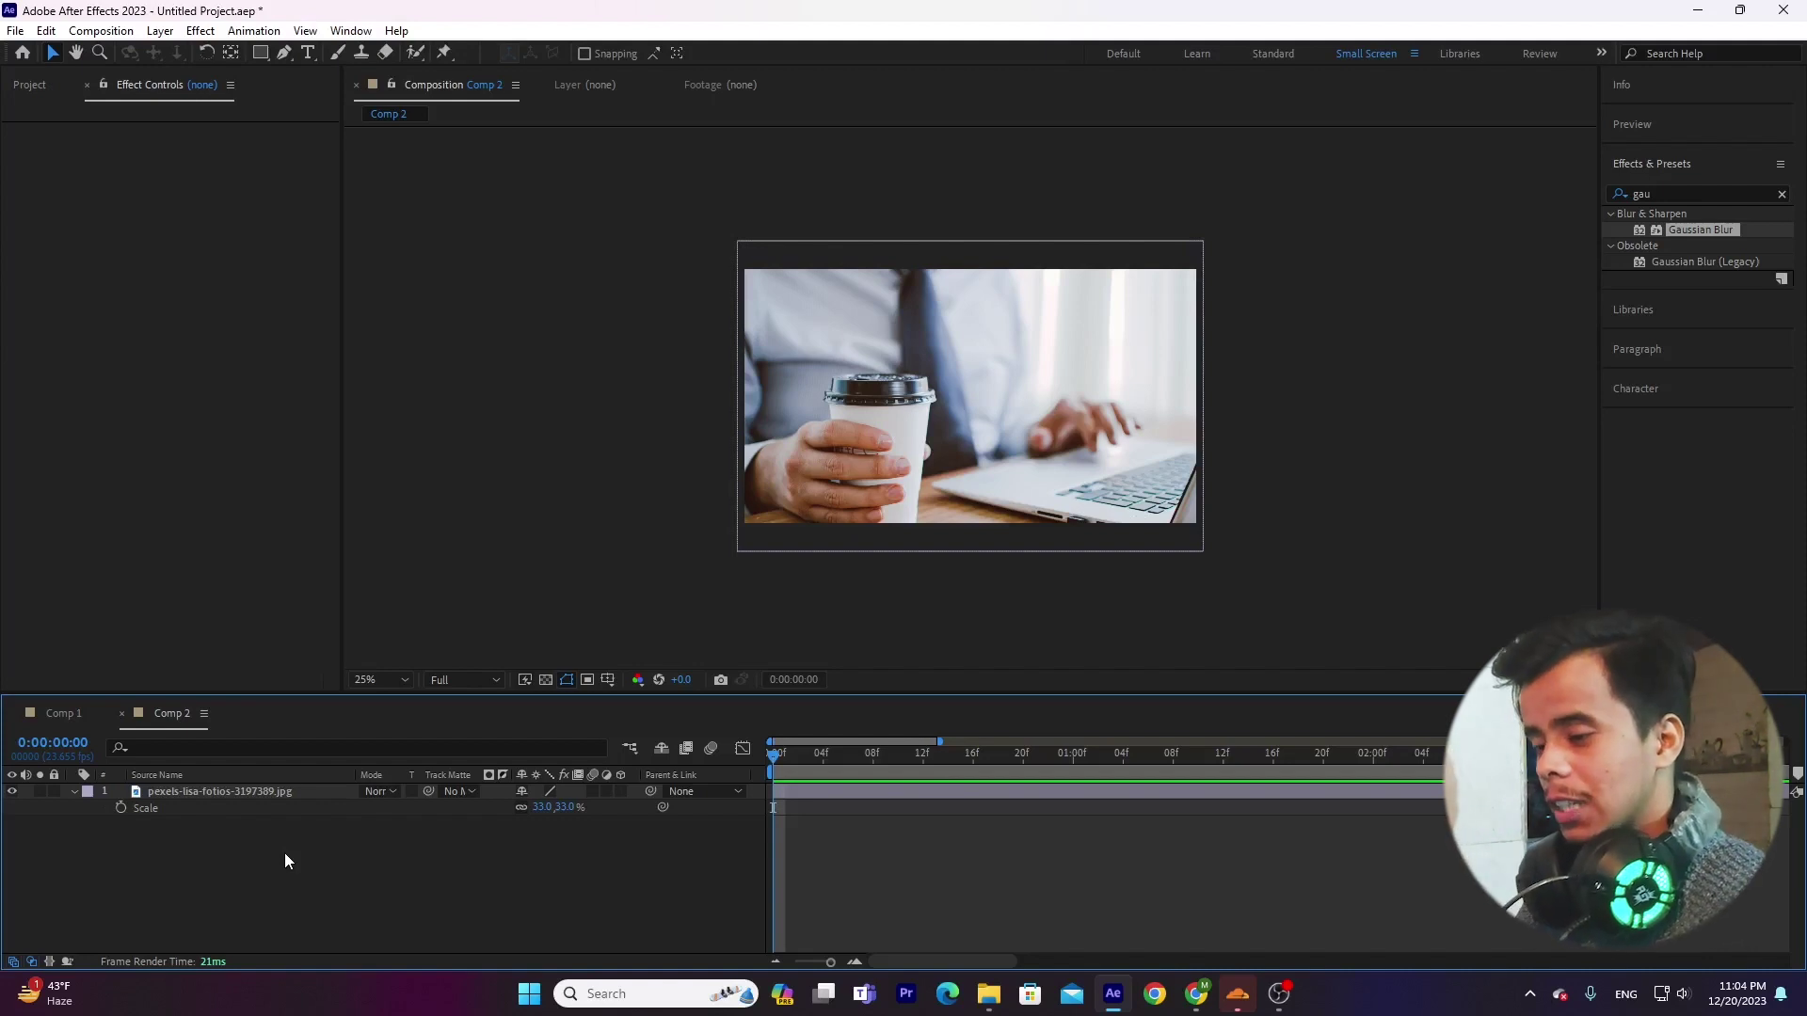
{"action": "left_click", "coordinate": [73, 791]}
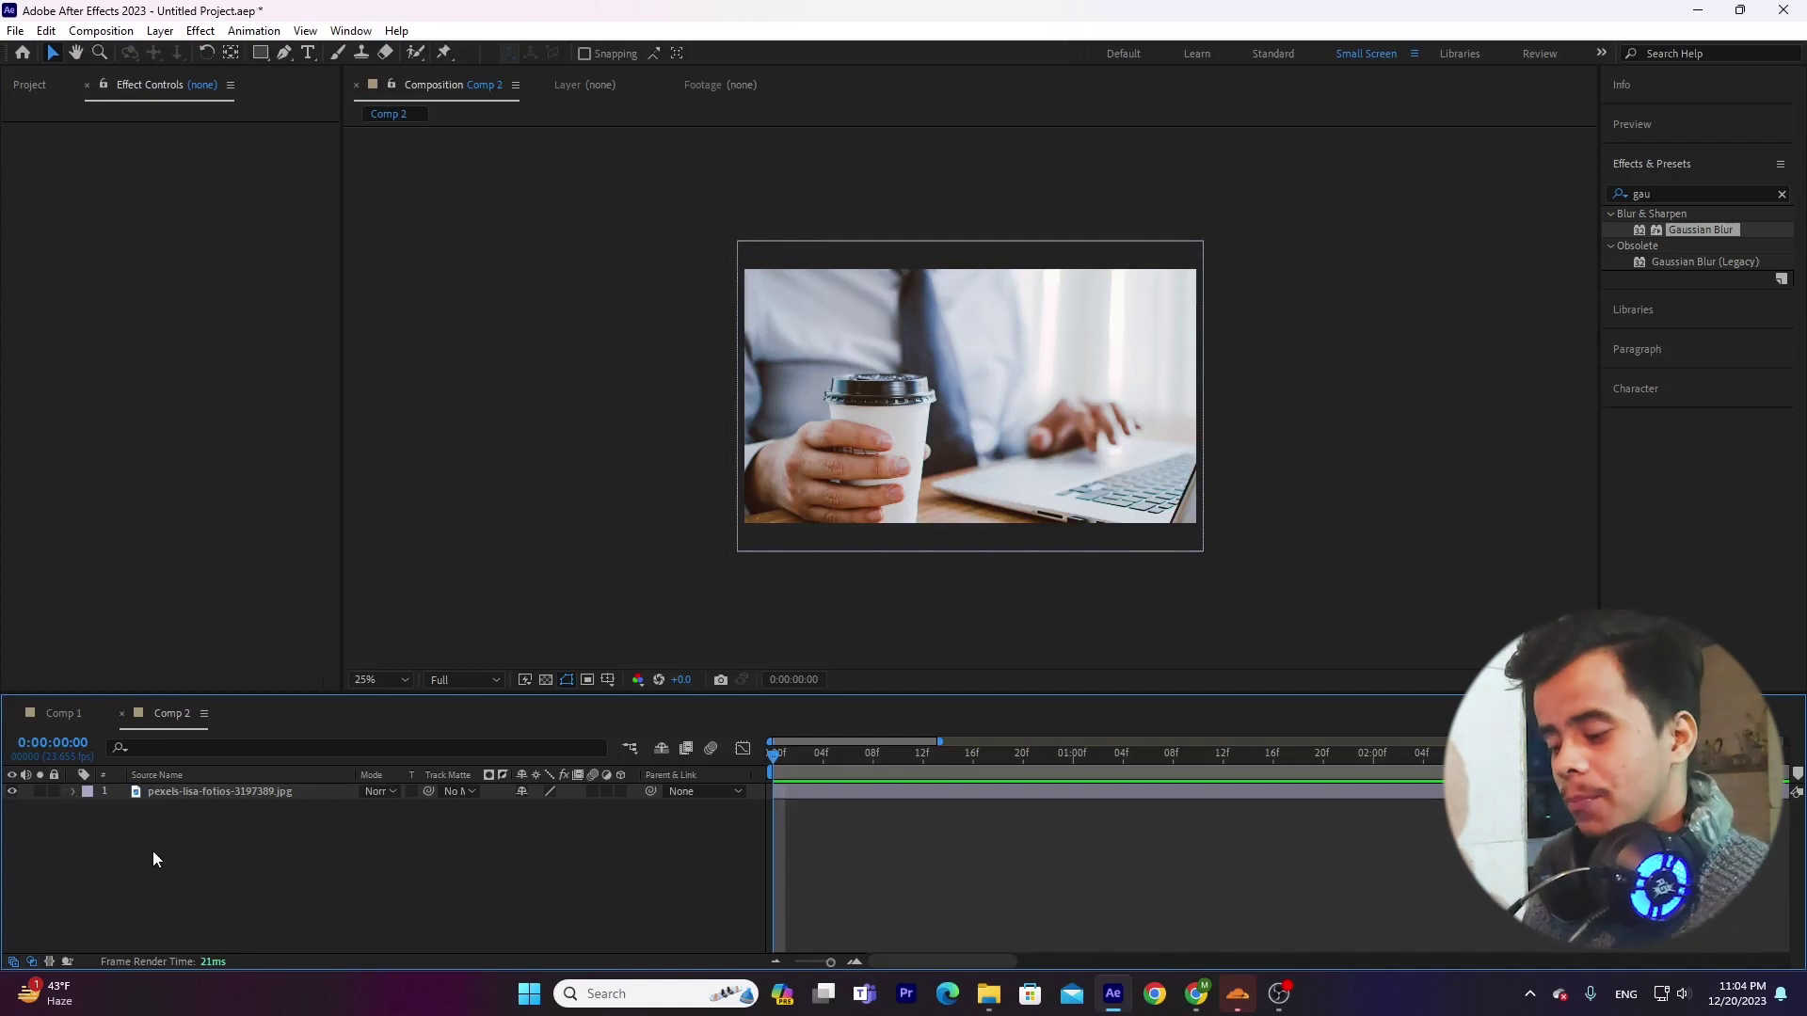
Step: Switch to the reference video in Chrome to examine its diagonally split red and blue background, and return to After Effects
{"action": "left_click", "coordinate": [296, 794]}
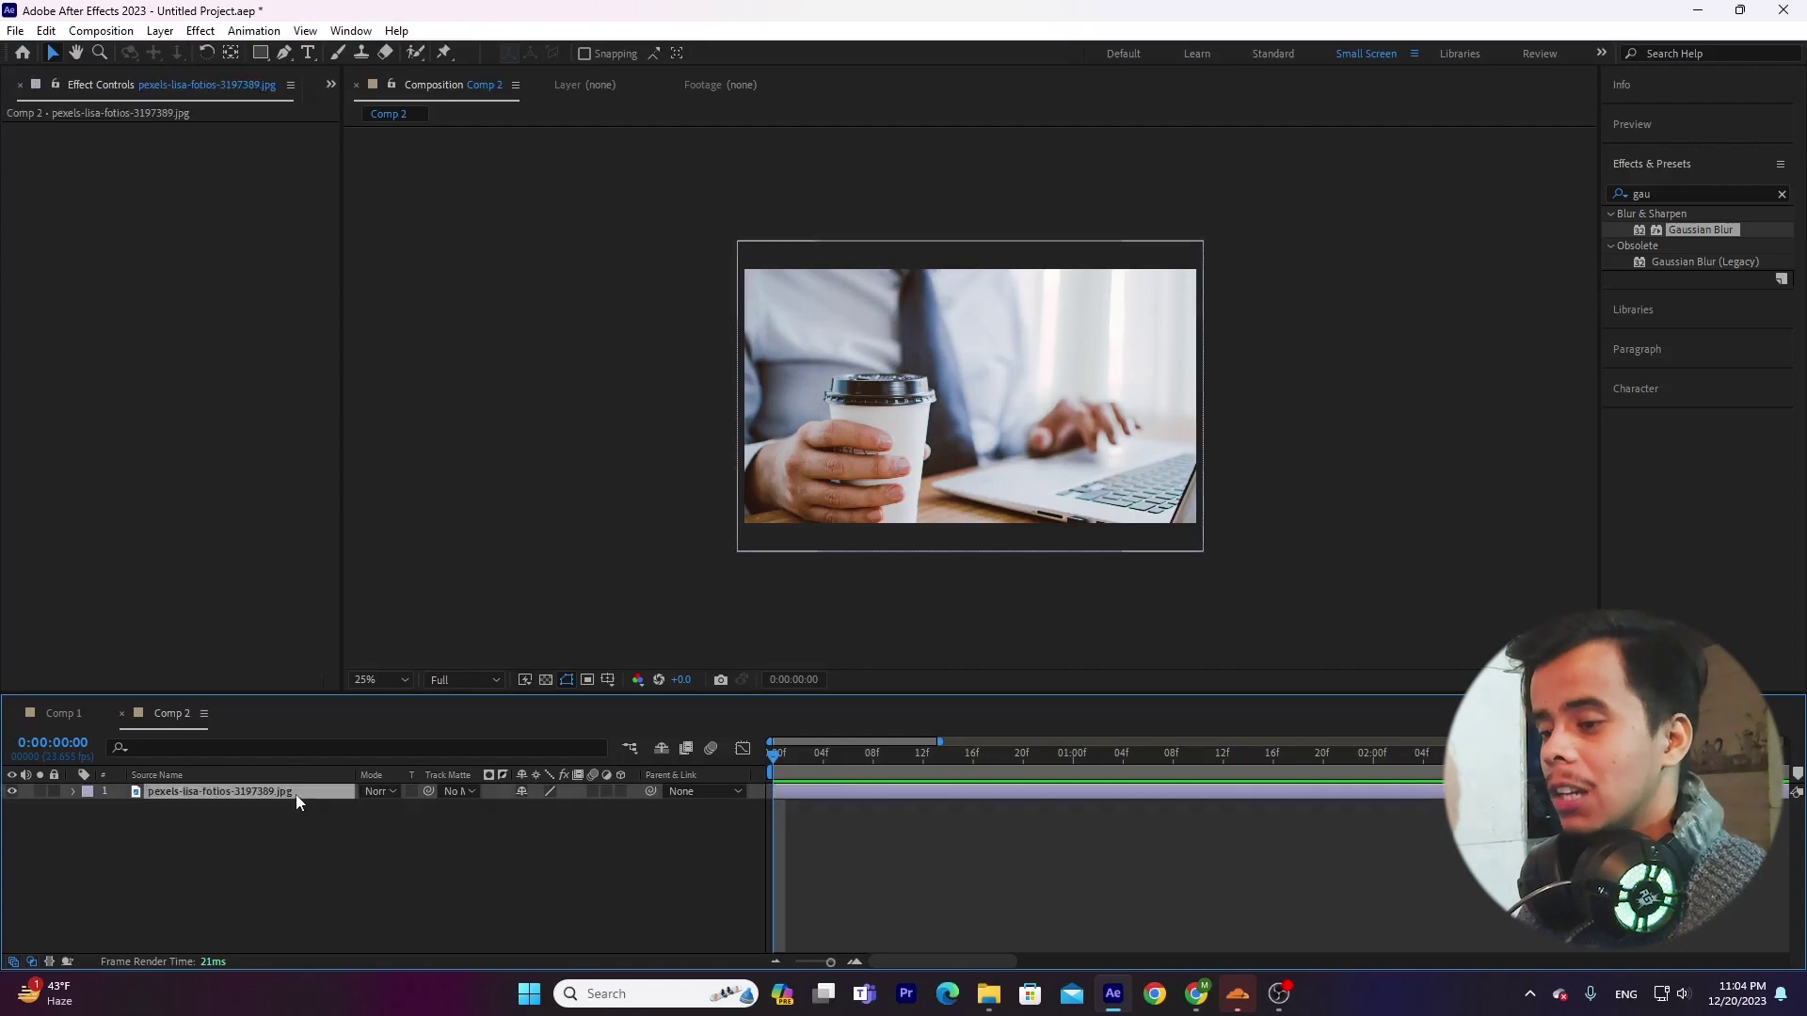
{"action": "left_click", "coordinate": [1196, 995]}
{"action": "left_click", "coordinate": [215, 11]}
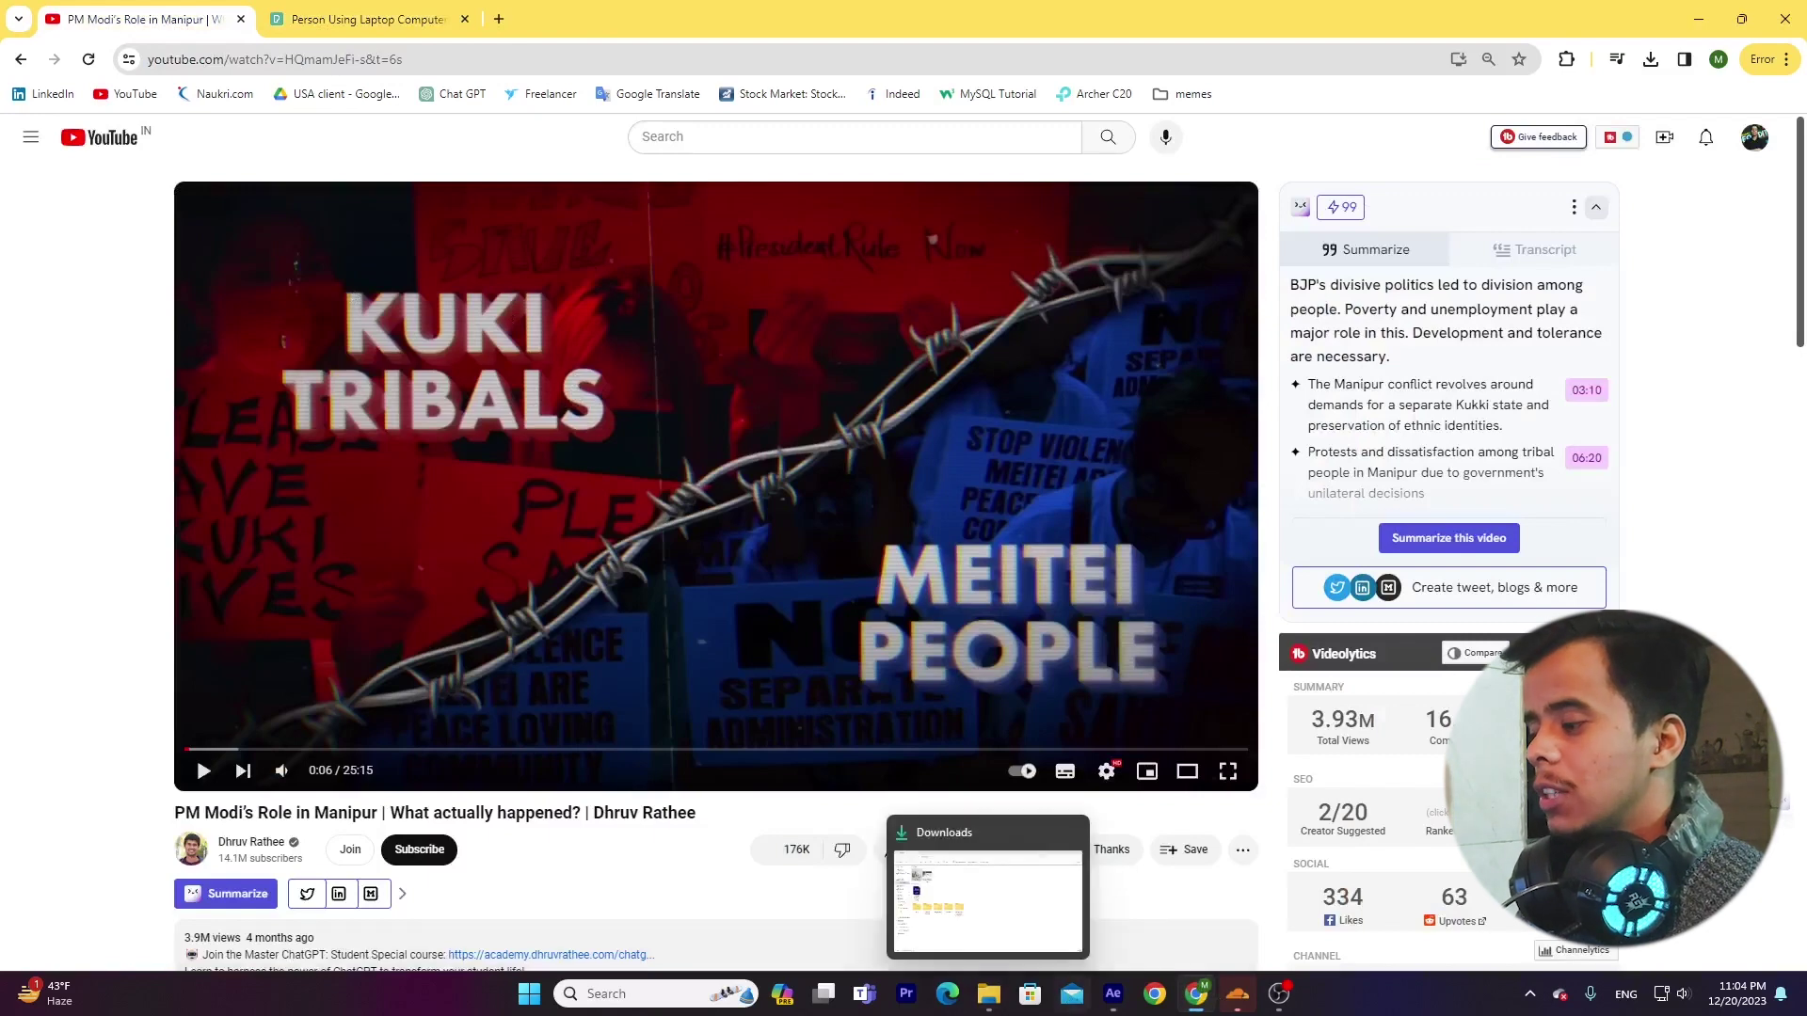
{"action": "left_click", "coordinate": [1113, 994]}
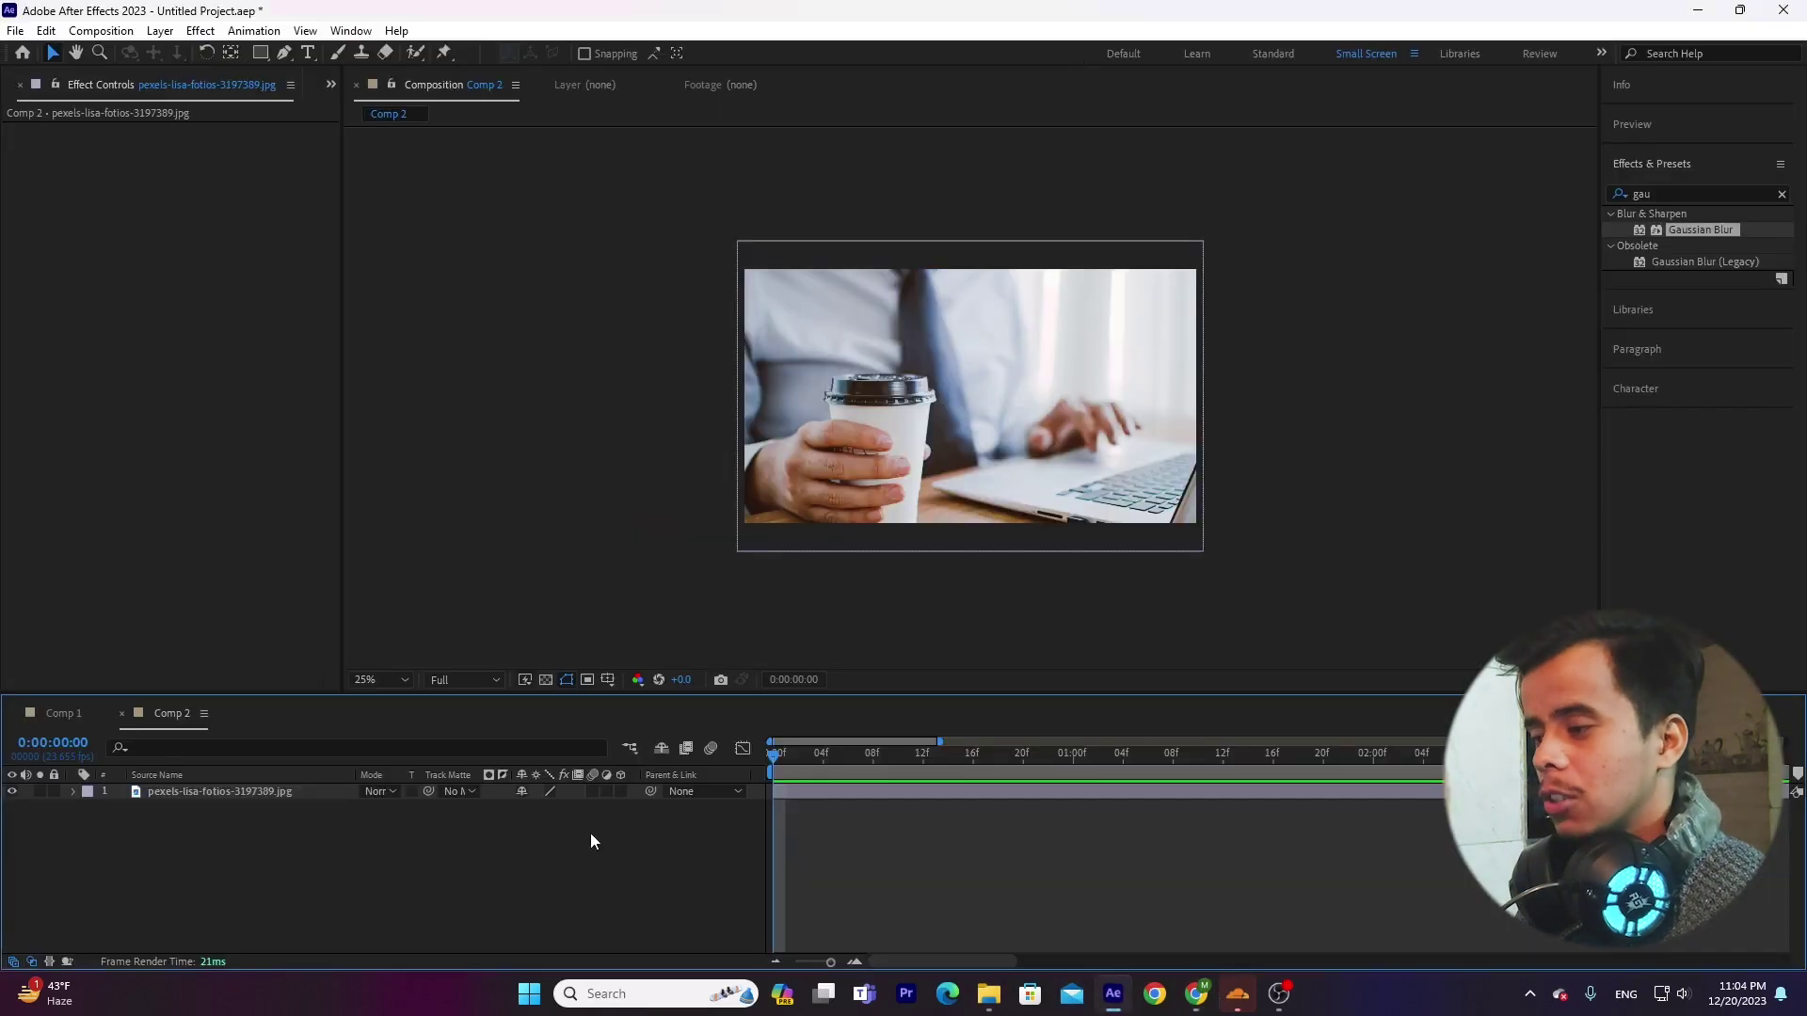
Step: Draw a closed blue shape with the Pen tool over the photo's upper-left half, its edge running diagonally from lower-left to upper-right corner
{"action": "left_click", "coordinate": [261, 53]}
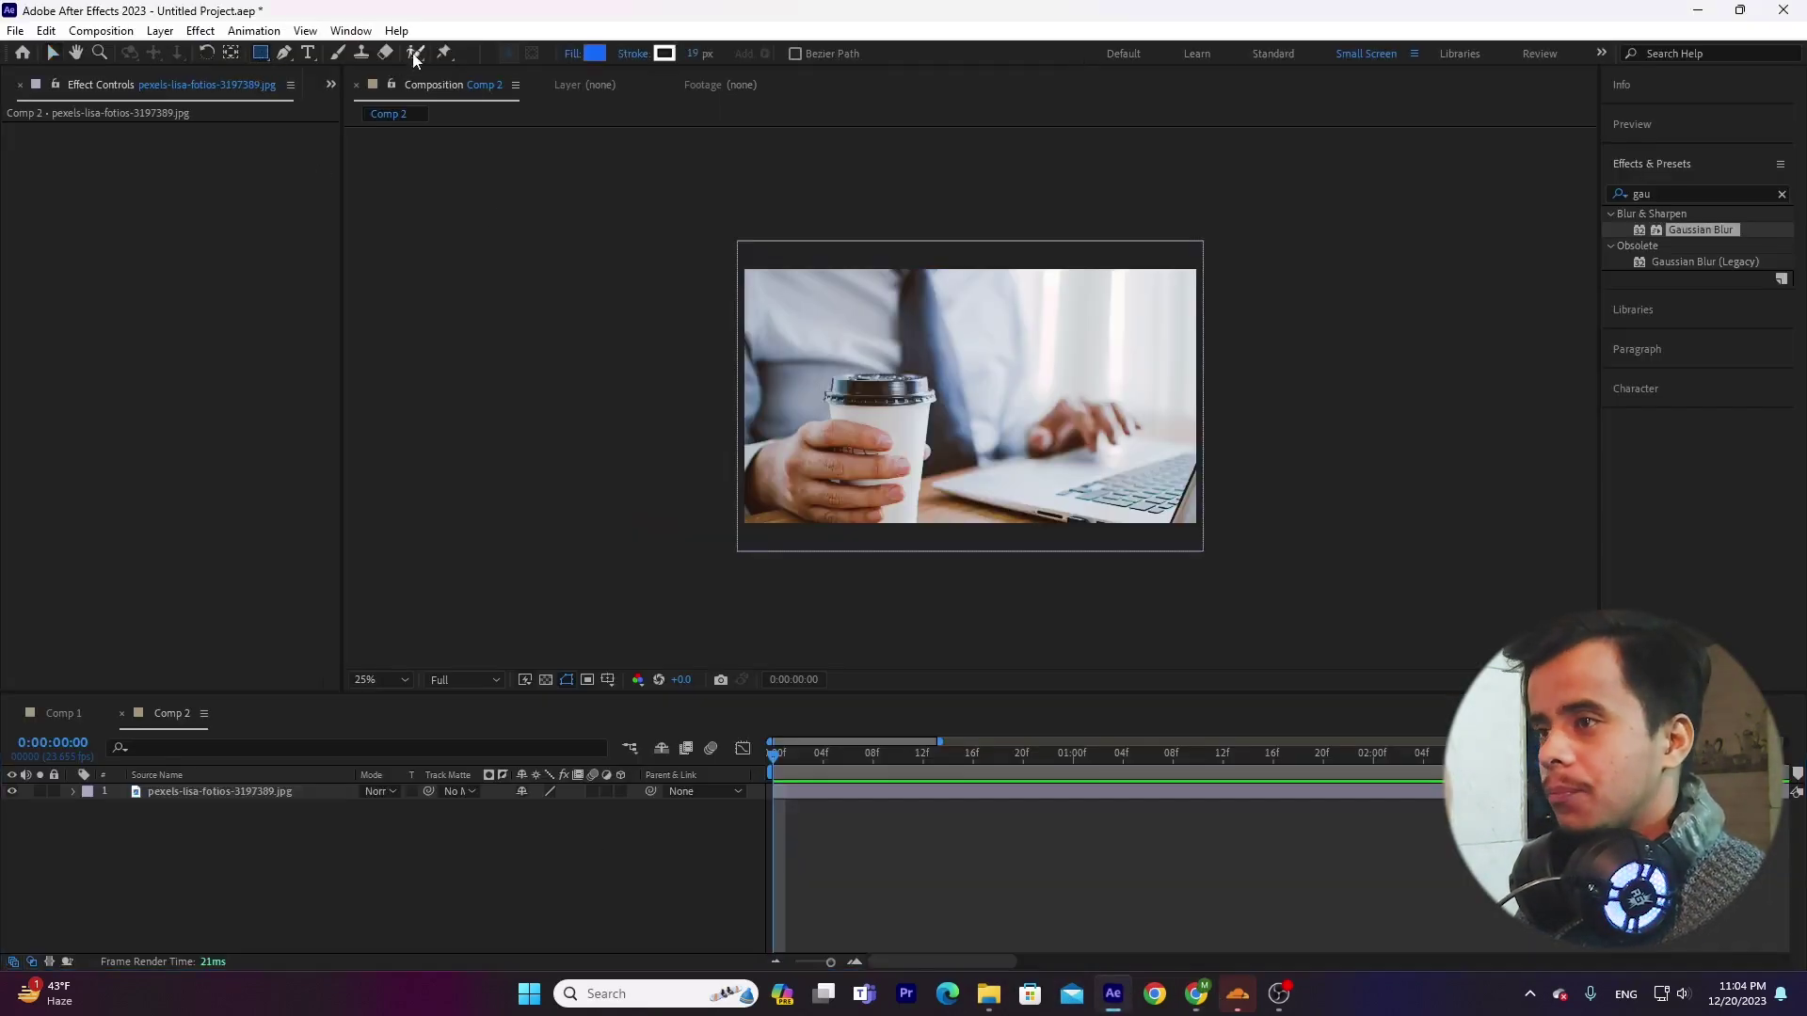
{"action": "left_click", "coordinate": [285, 55]}
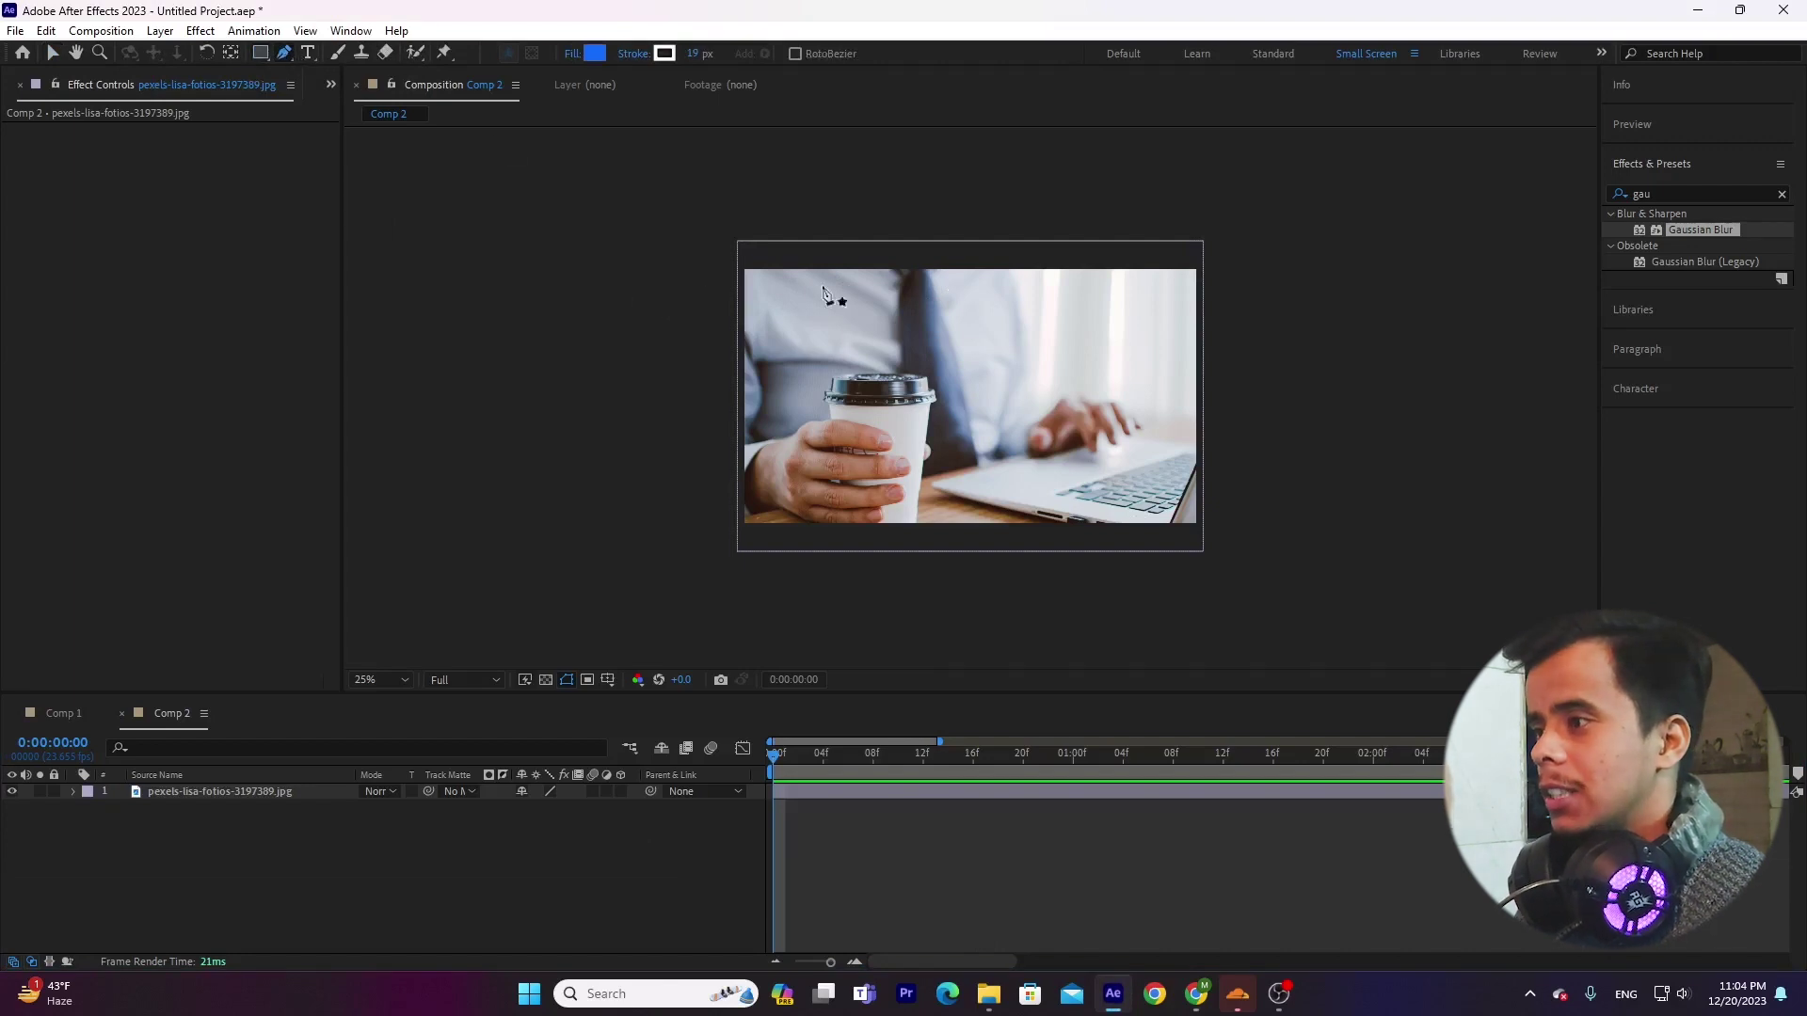
{"action": "left_click", "coordinate": [744, 523]}
{"action": "left_click", "coordinate": [1209, 261]}
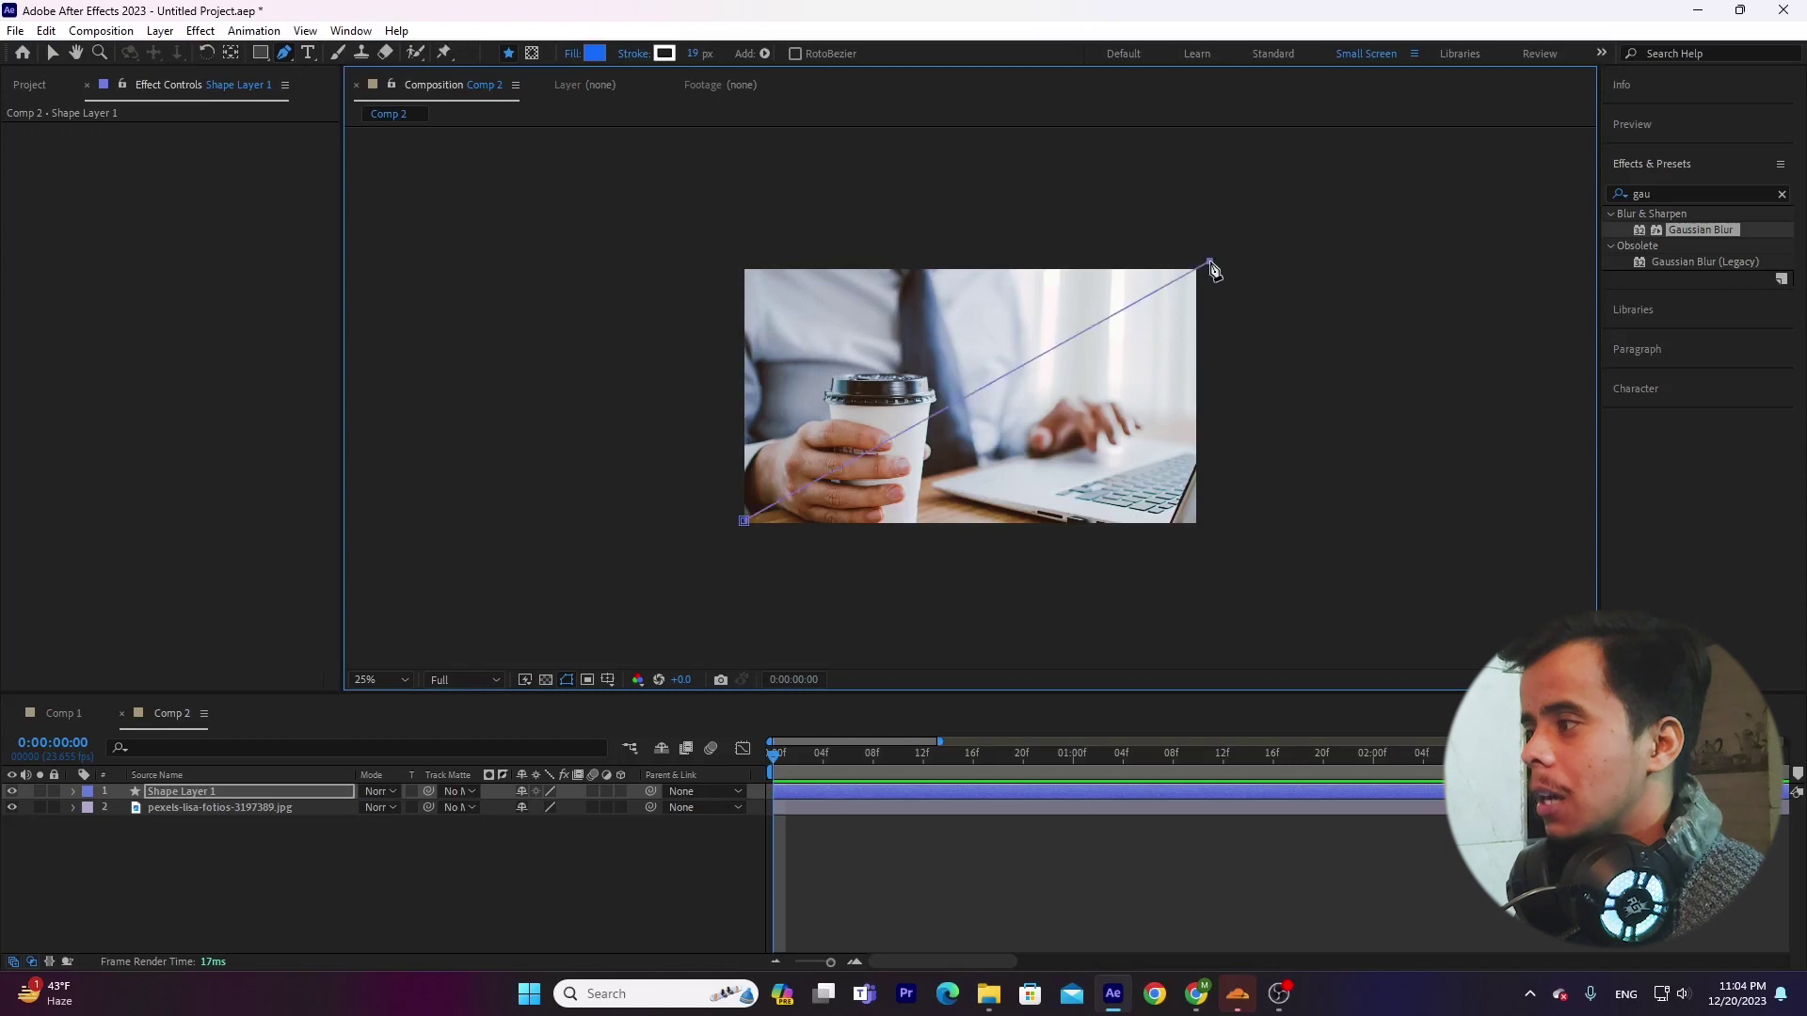
{"action": "left_click", "coordinate": [643, 218]}
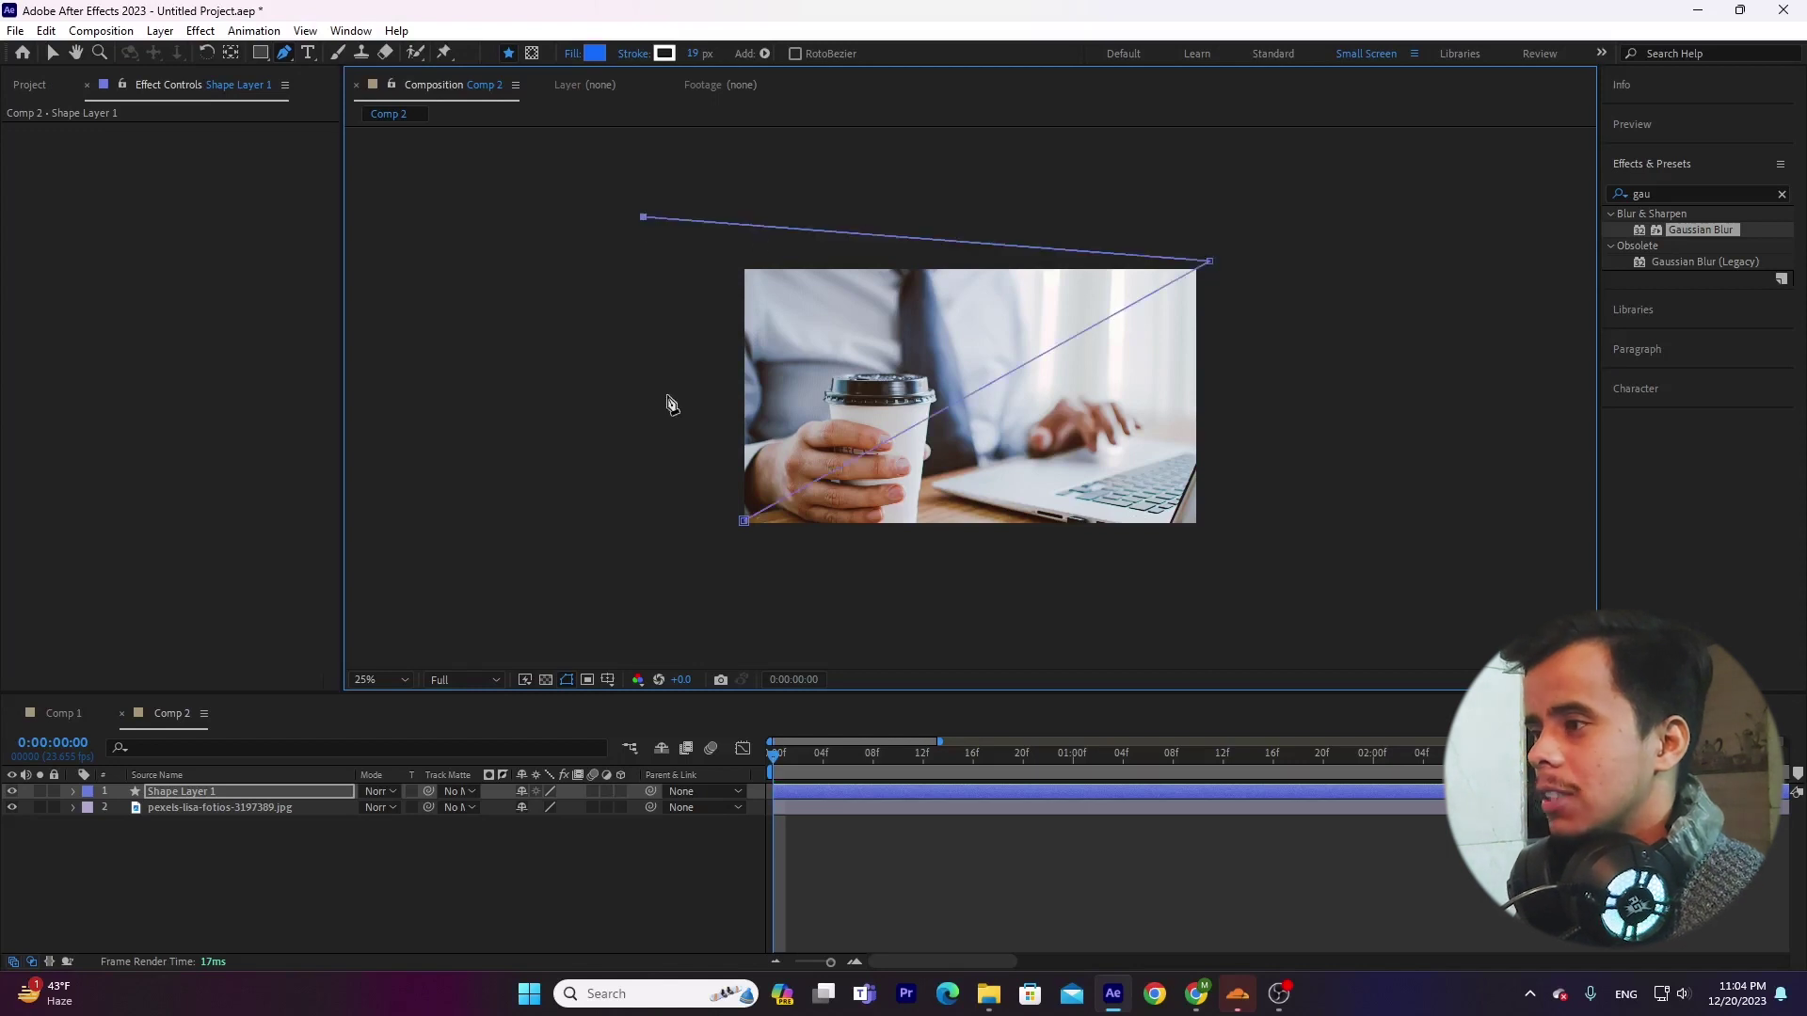
{"action": "left_click", "coordinate": [679, 550]}
{"action": "left_click", "coordinate": [744, 520]}
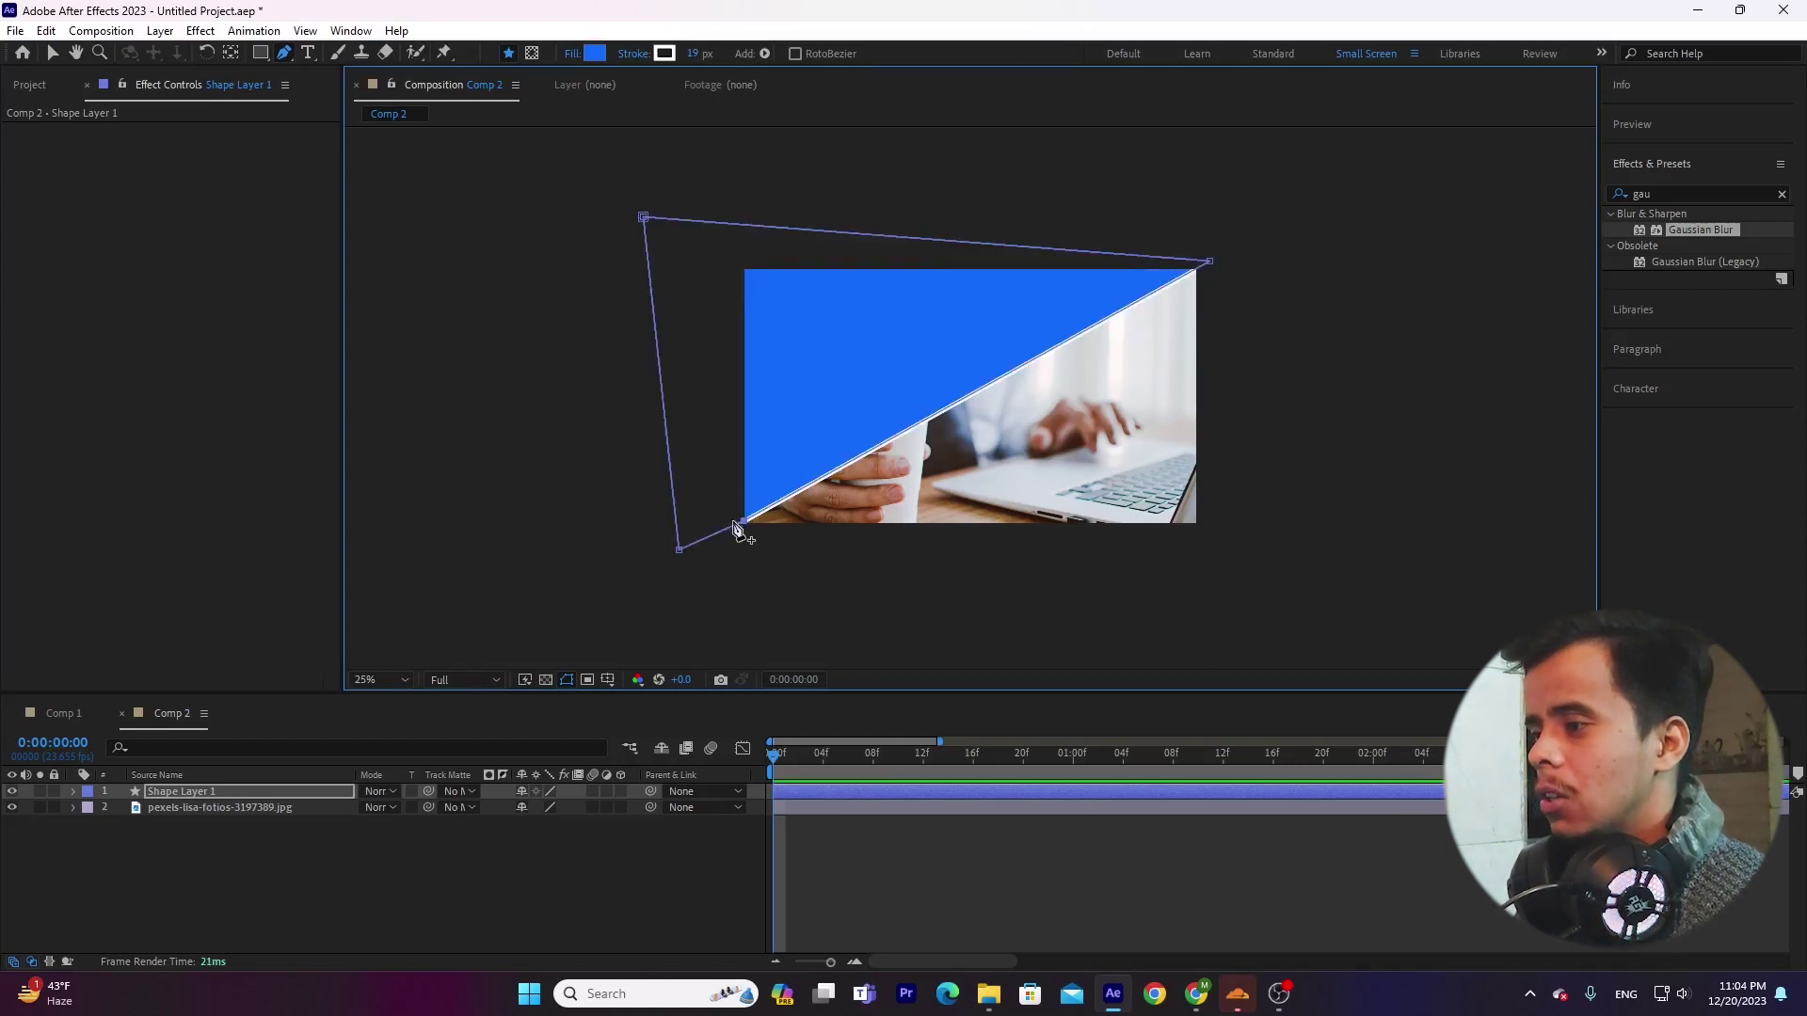
{"action": "left_click", "coordinate": [519, 842]}
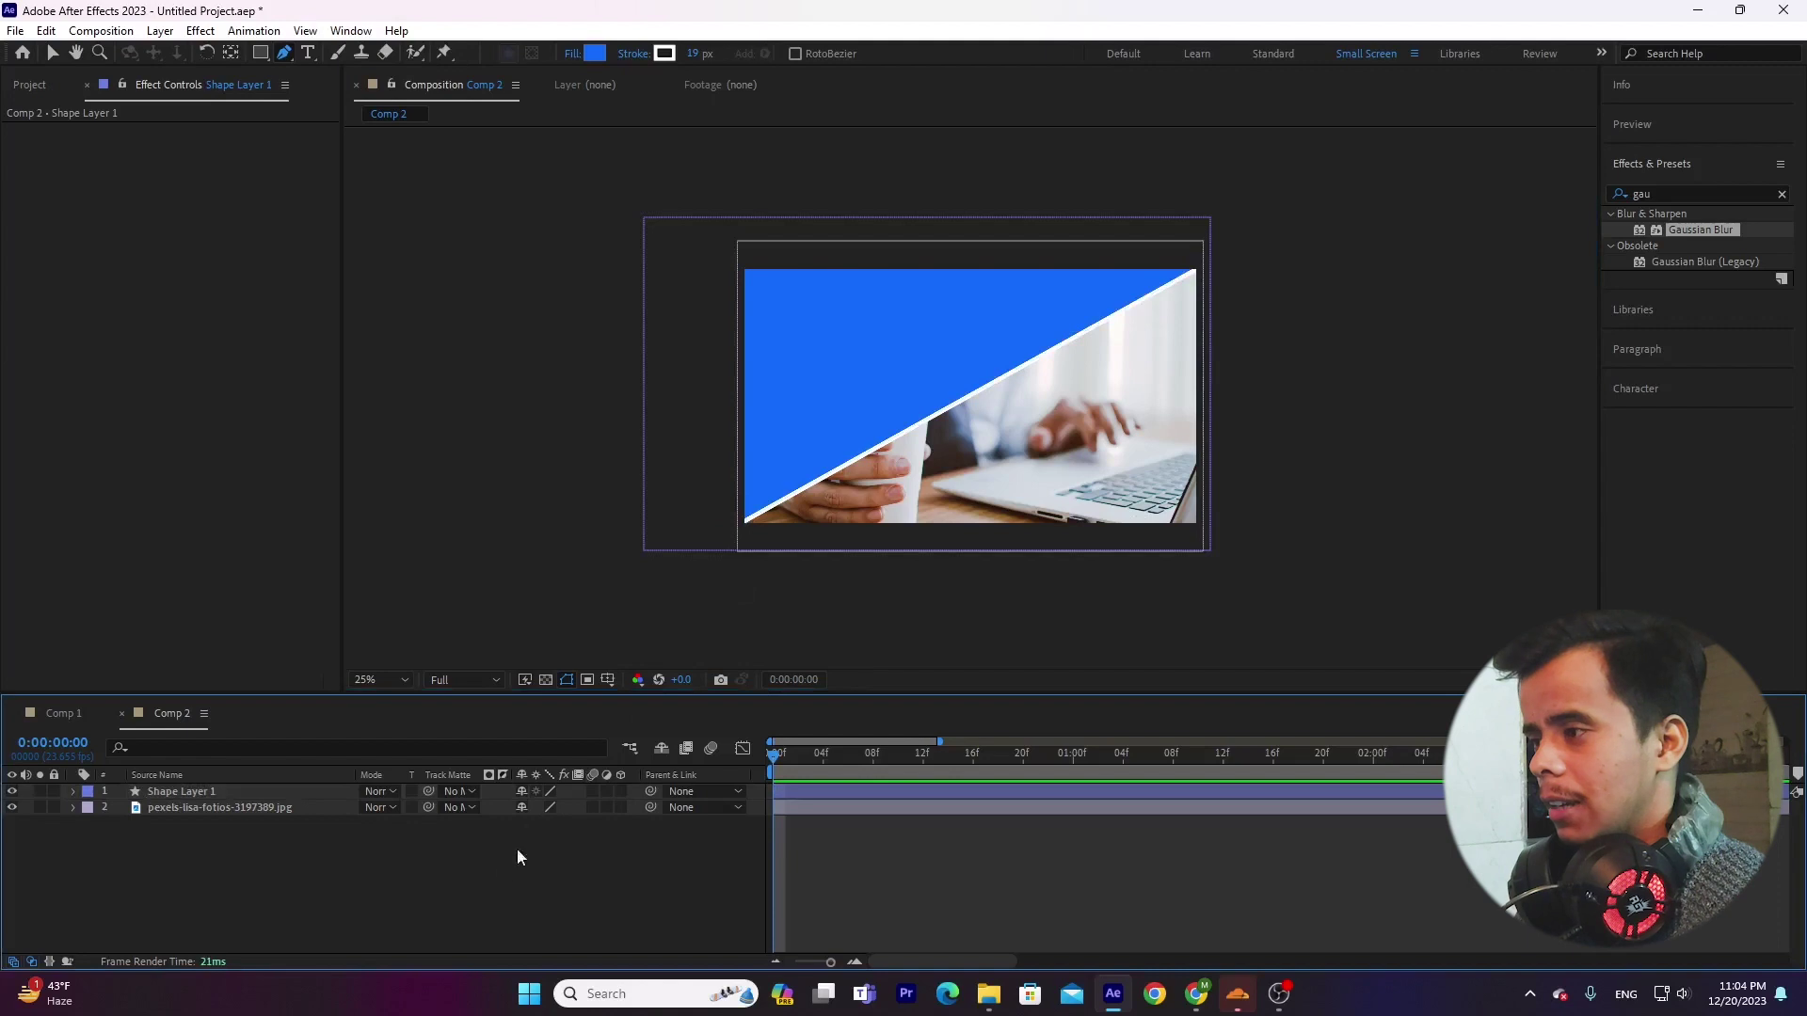
{"action": "left_click", "coordinate": [205, 791]}
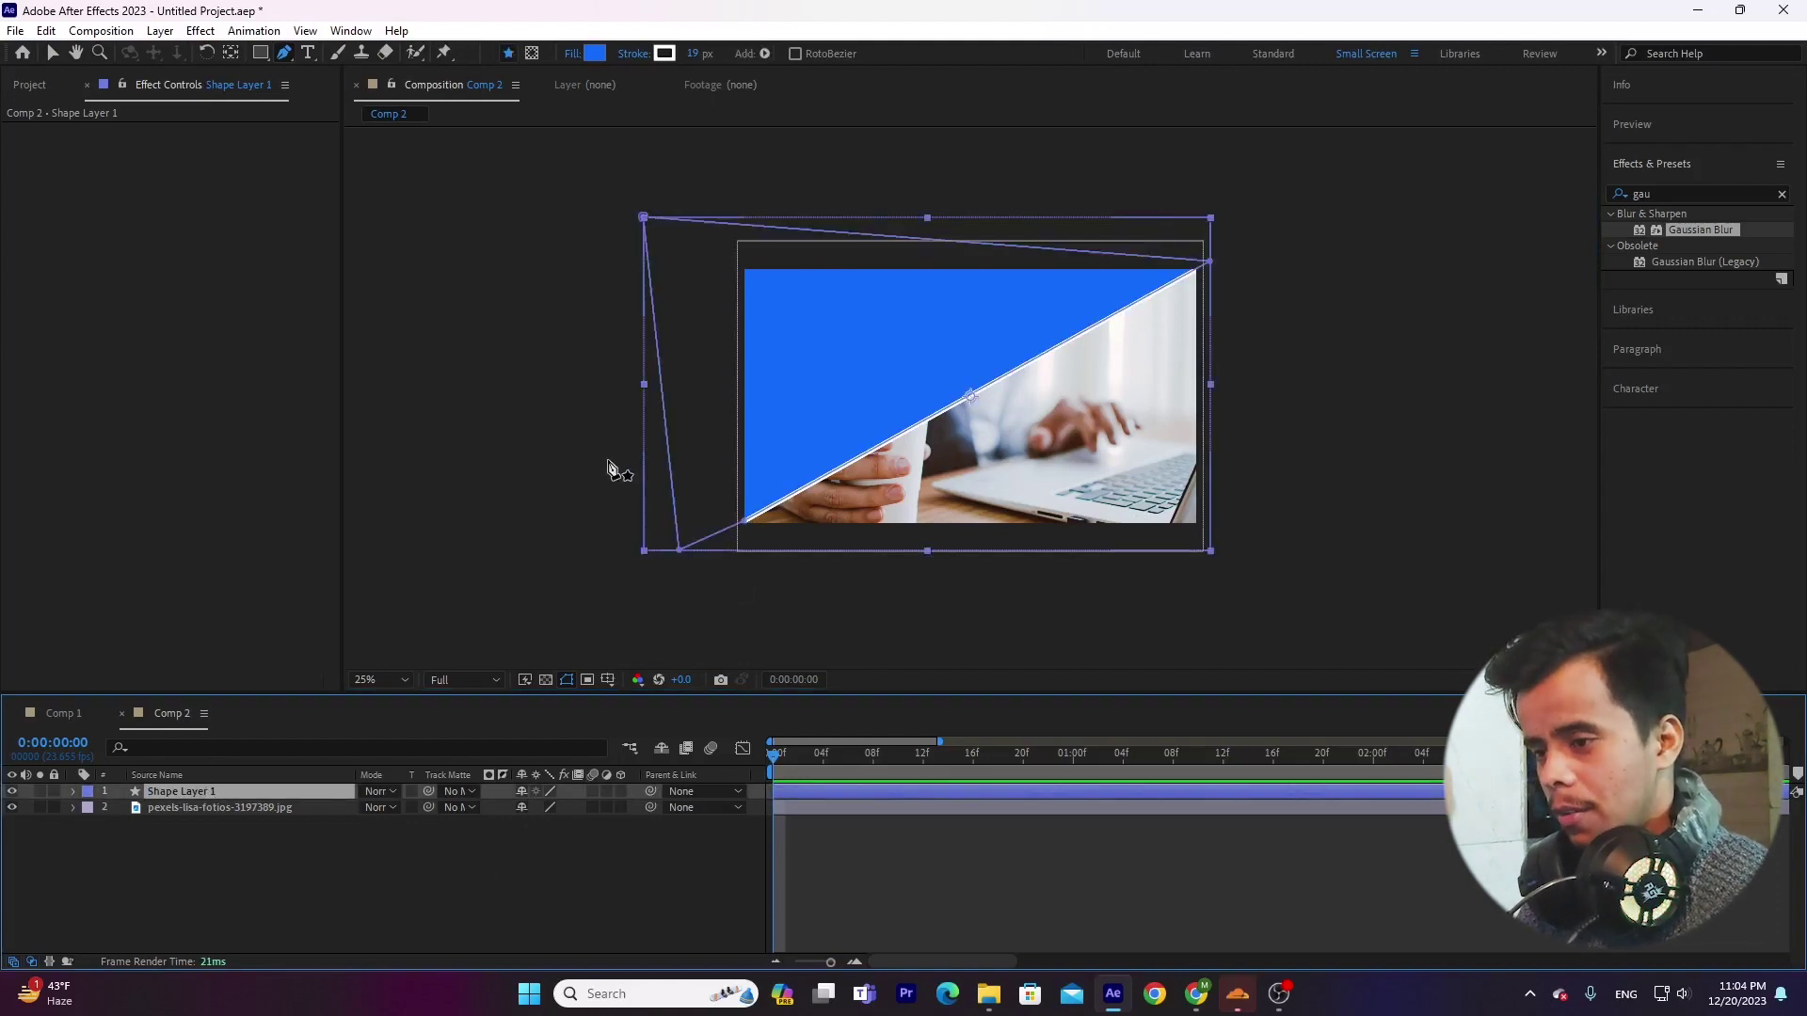
{"action": "key", "text": "ctrl+d"}
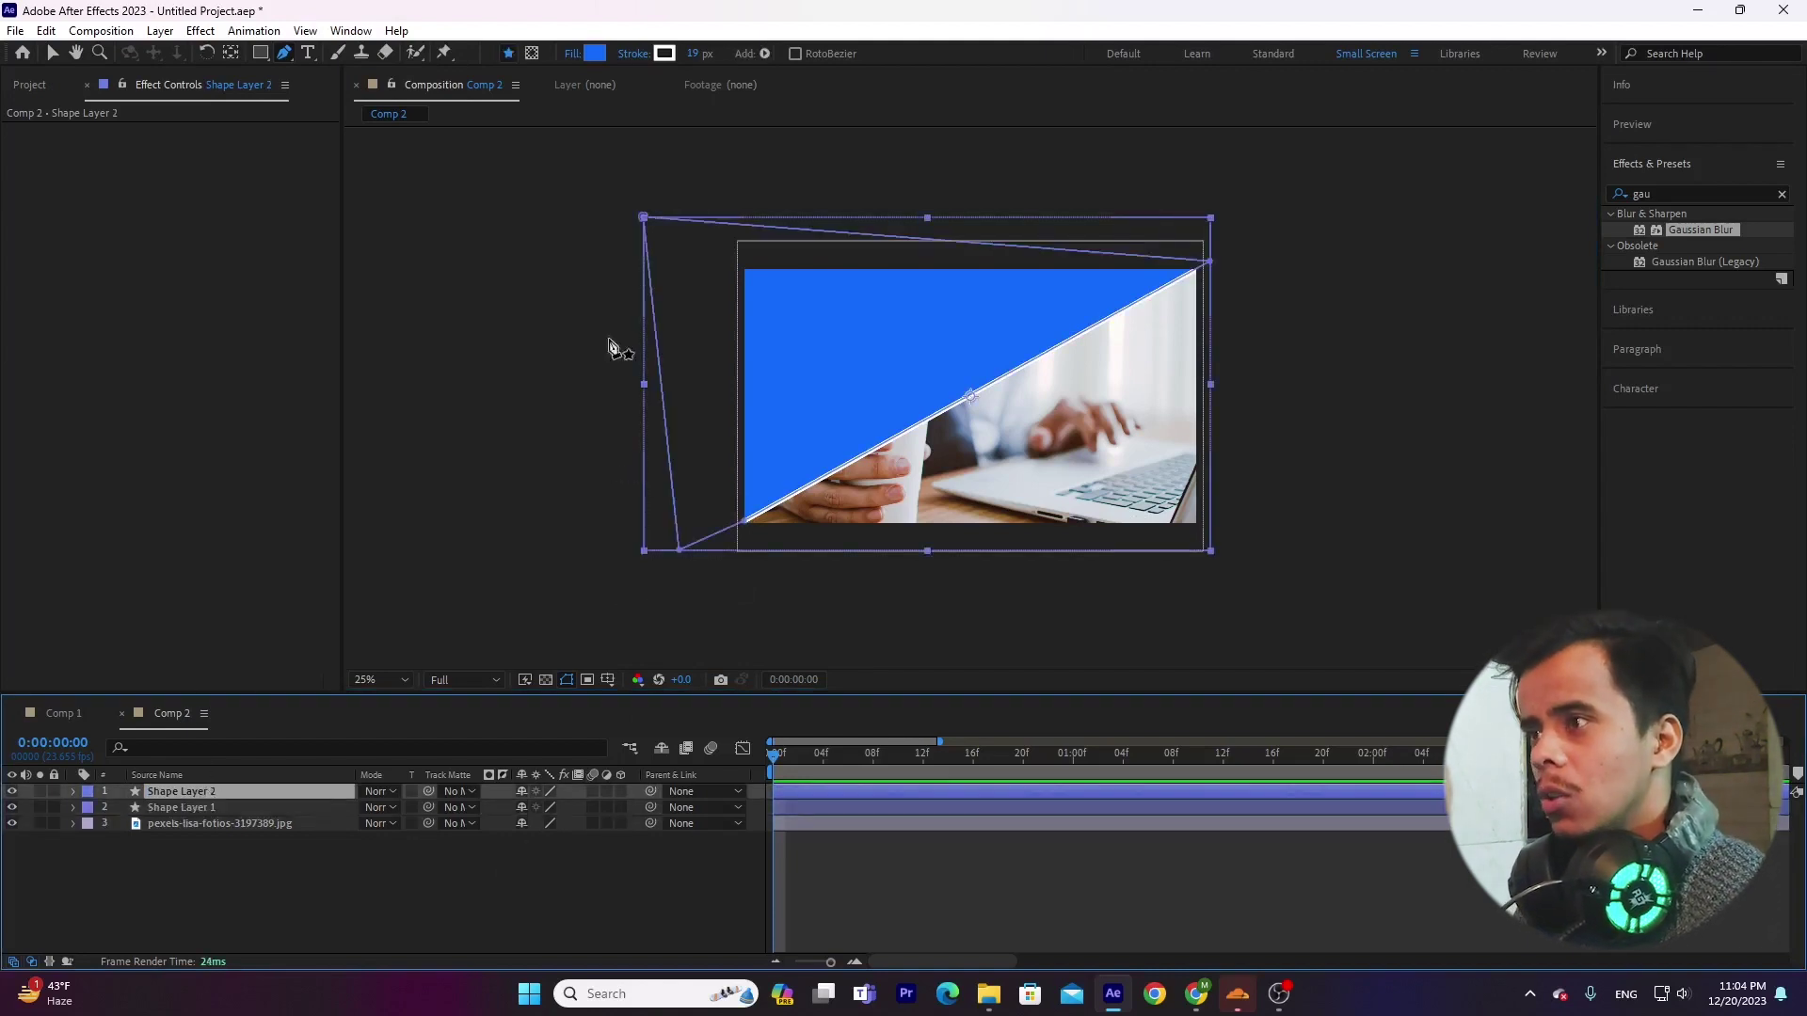
{"action": "key", "text": "Delete"}
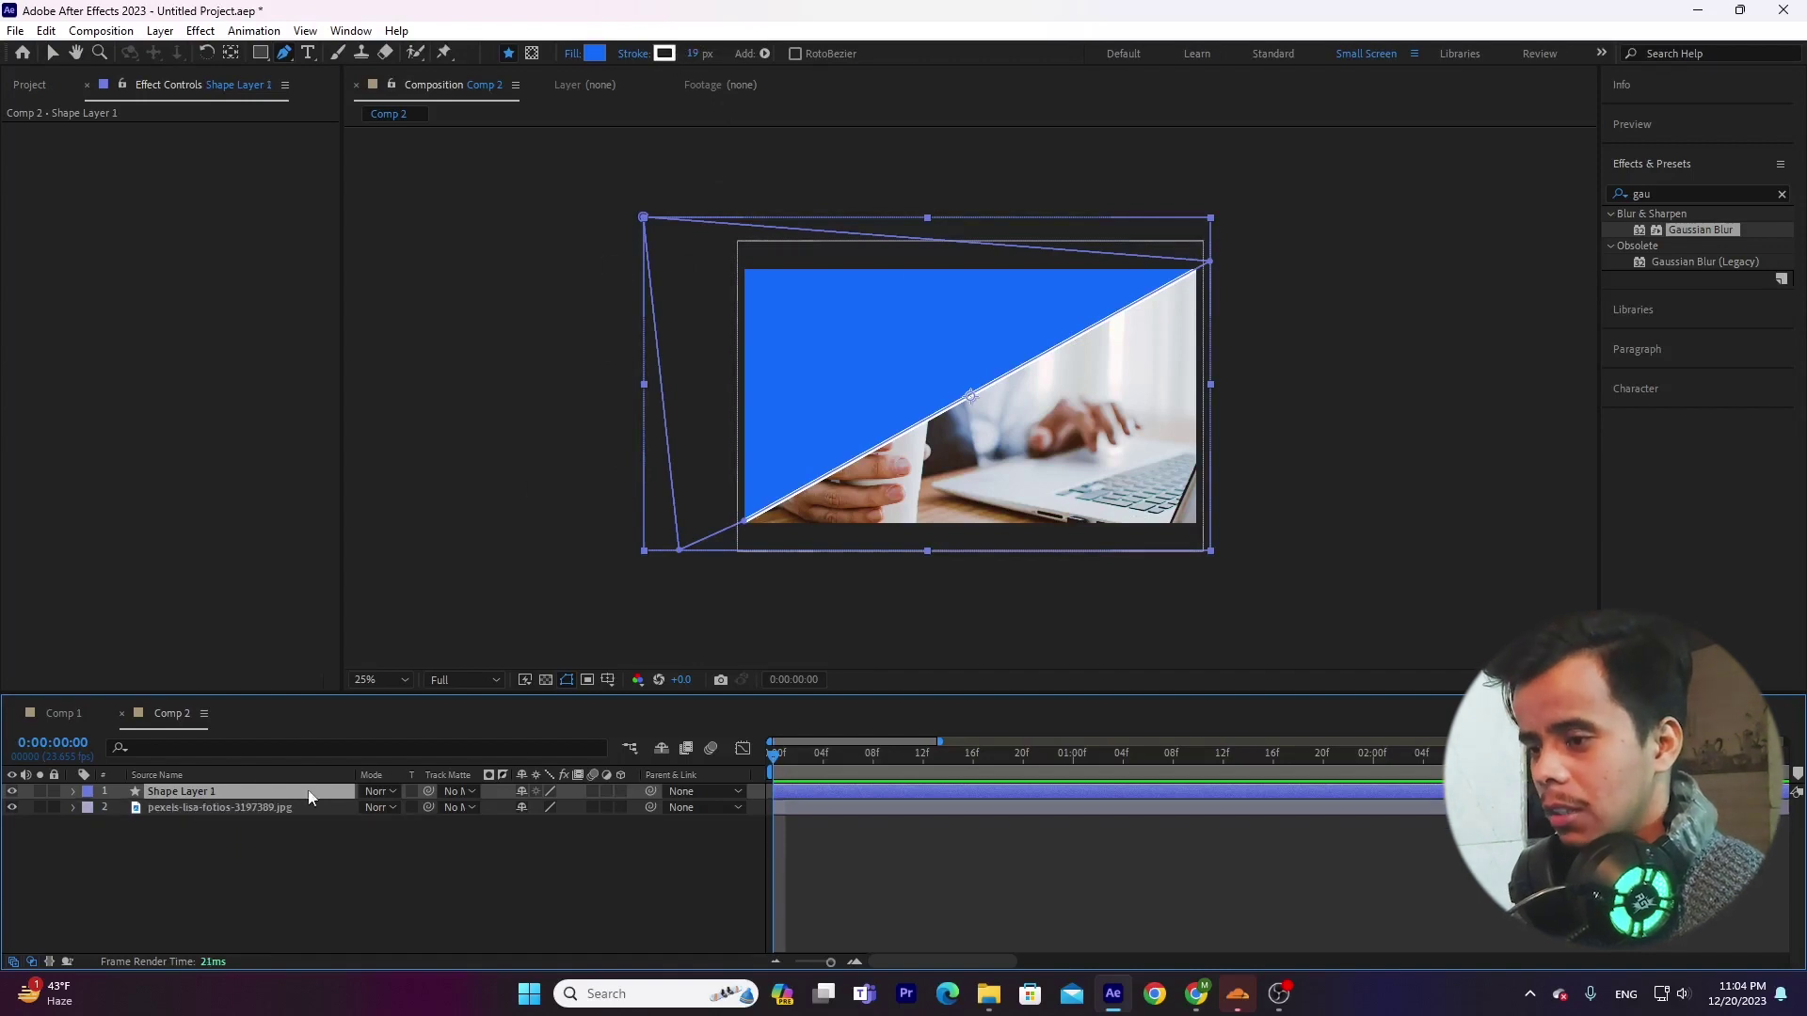
Step: Set the blue diagonal shape's stroke to none
{"action": "left_click", "coordinate": [648, 55]}
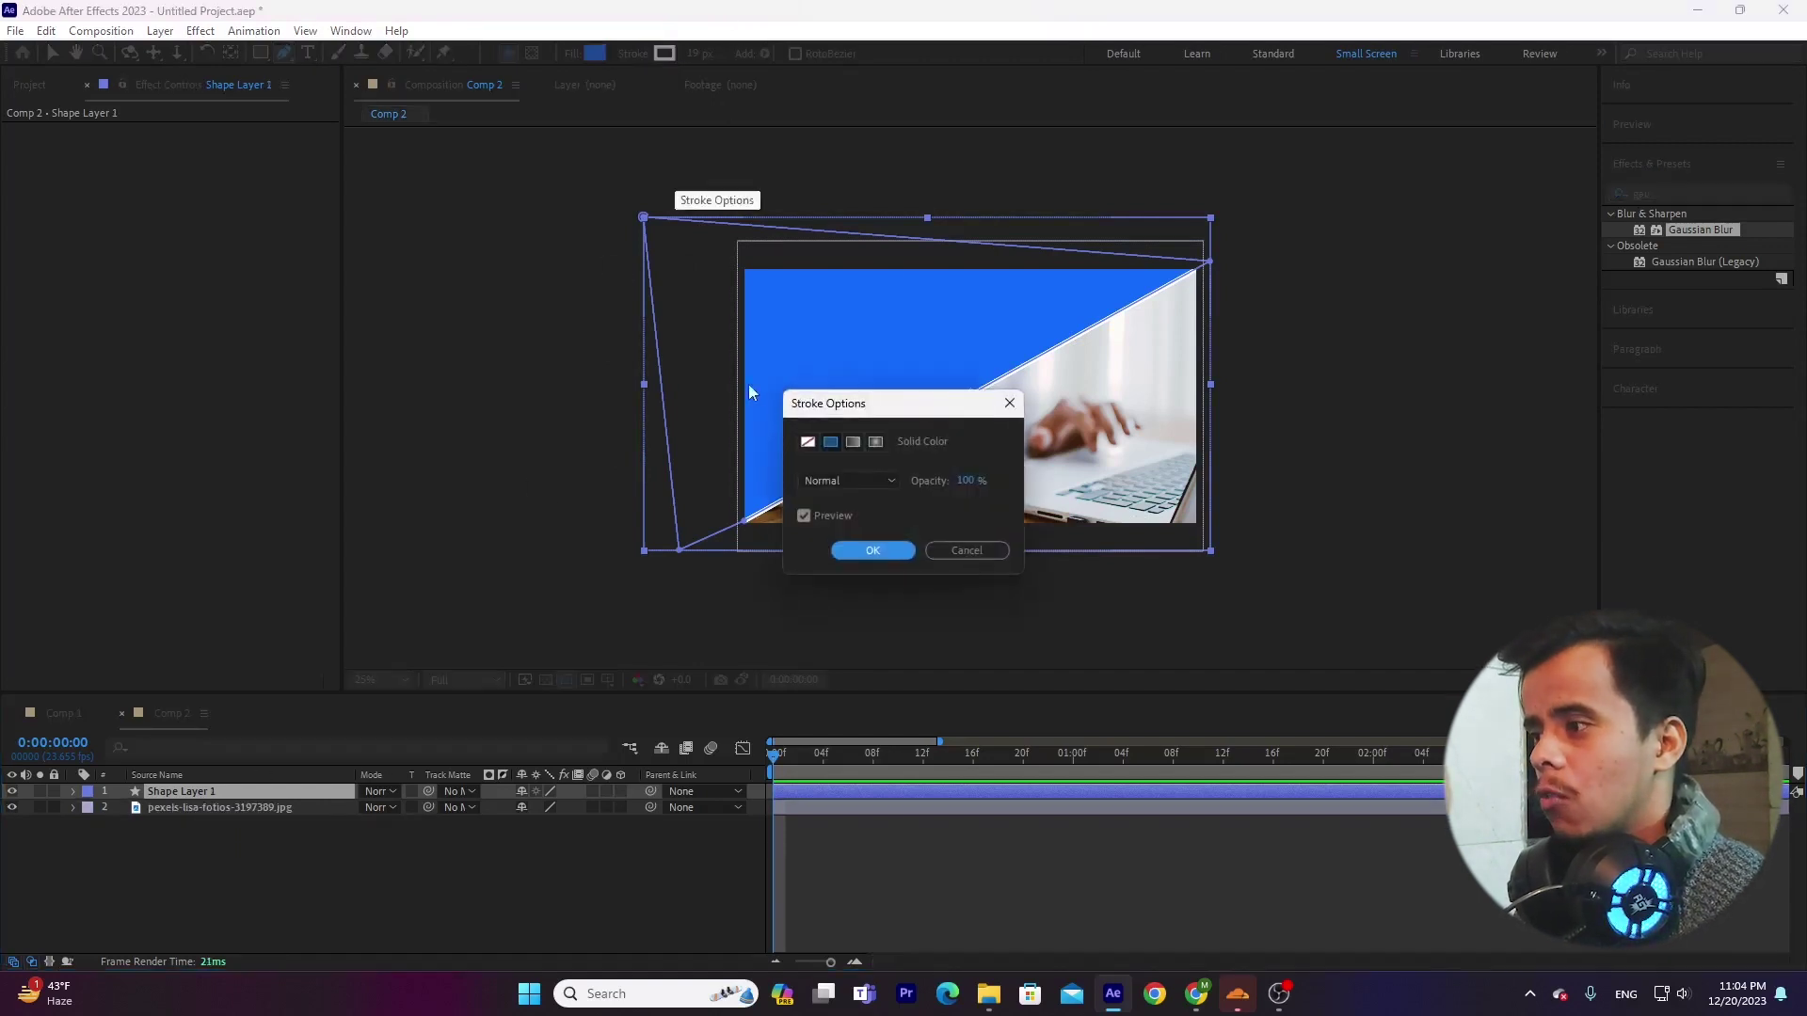
{"action": "left_click", "coordinate": [807, 442]}
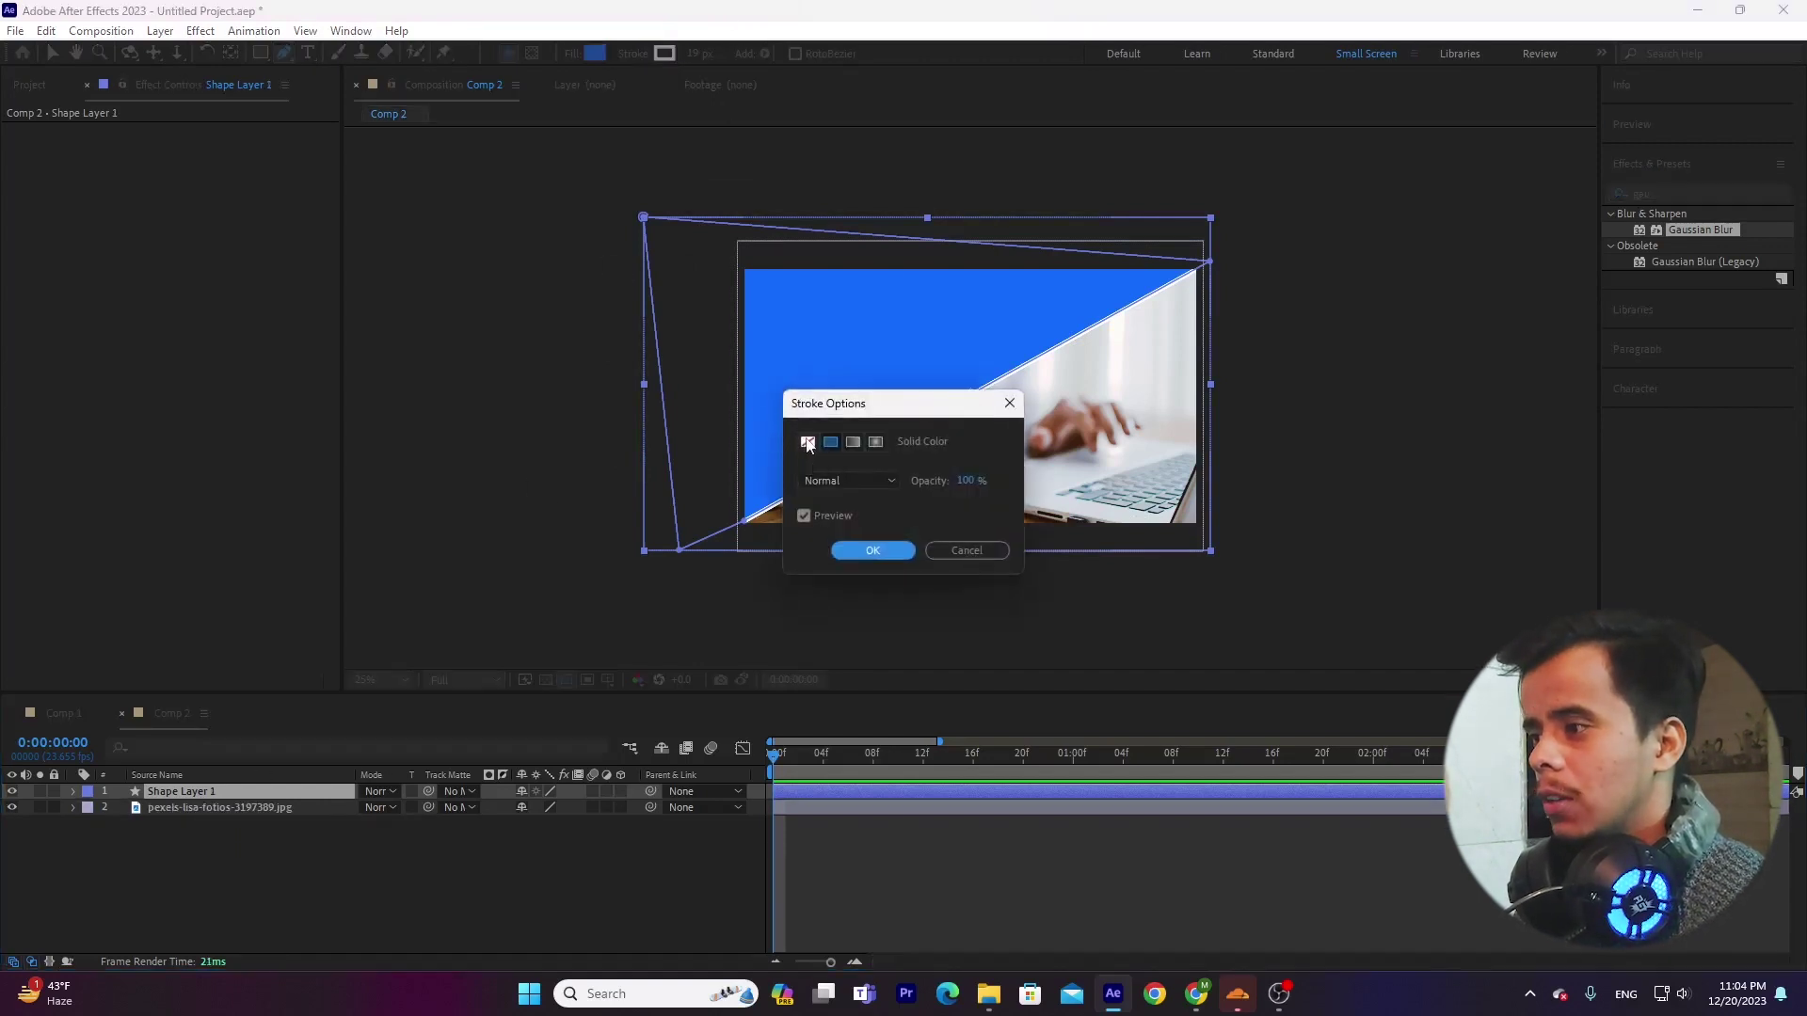
{"action": "left_click", "coordinate": [872, 549]}
{"action": "left_click", "coordinate": [339, 902]}
Step: Duplicate the blue diagonal shape layer and set the copy's rotation to 180° so it covers the photo's lower-right half
{"action": "left_click", "coordinate": [235, 792]}
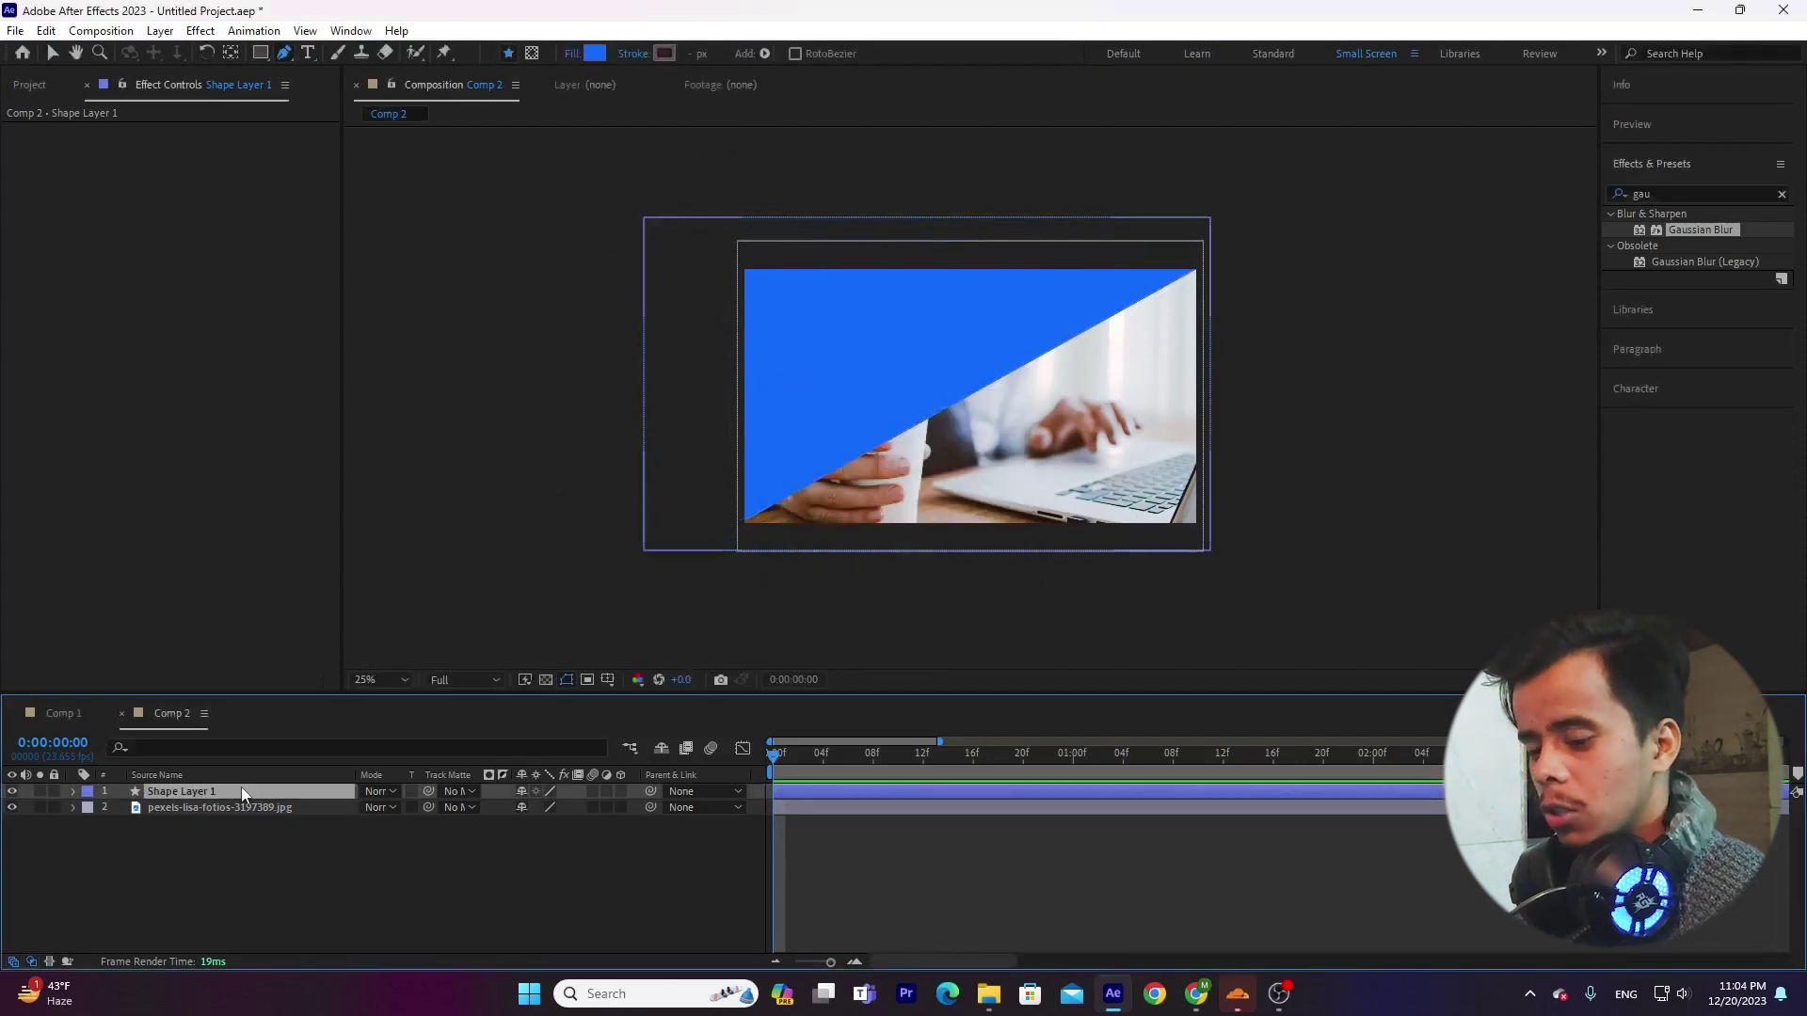
{"action": "key", "text": "ctrl+d"}
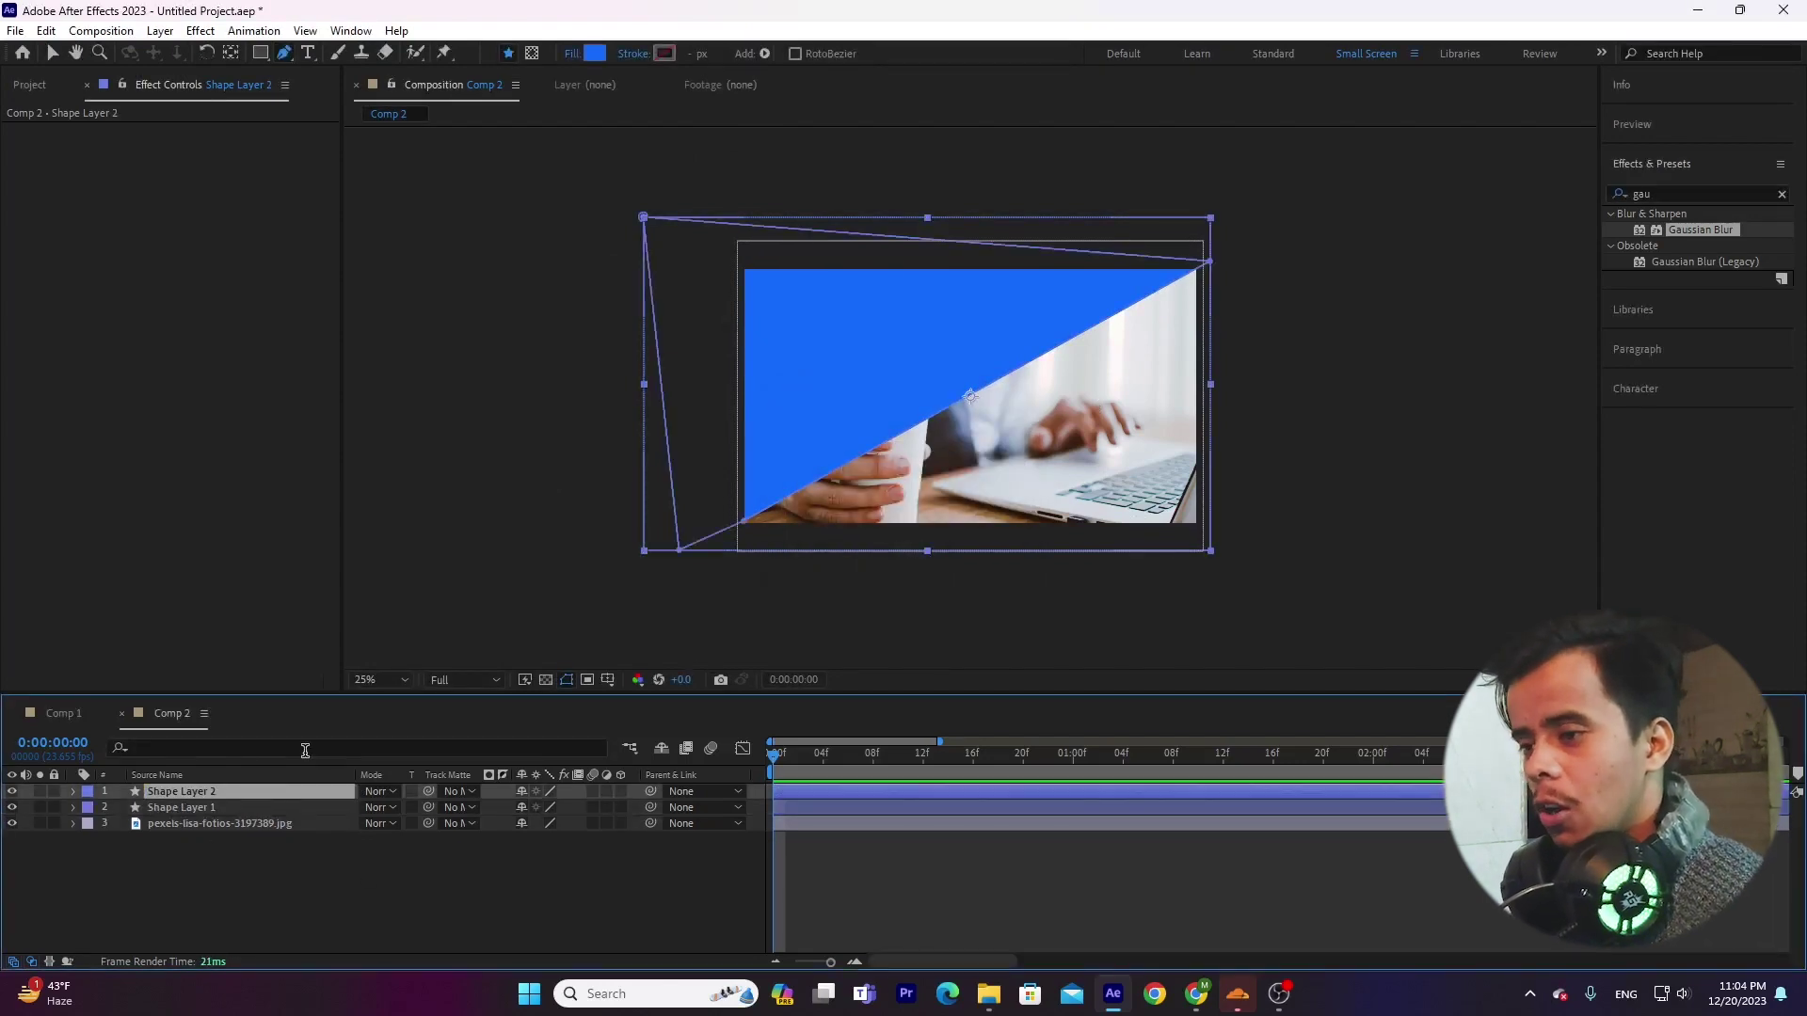
{"action": "key", "text": "r"}
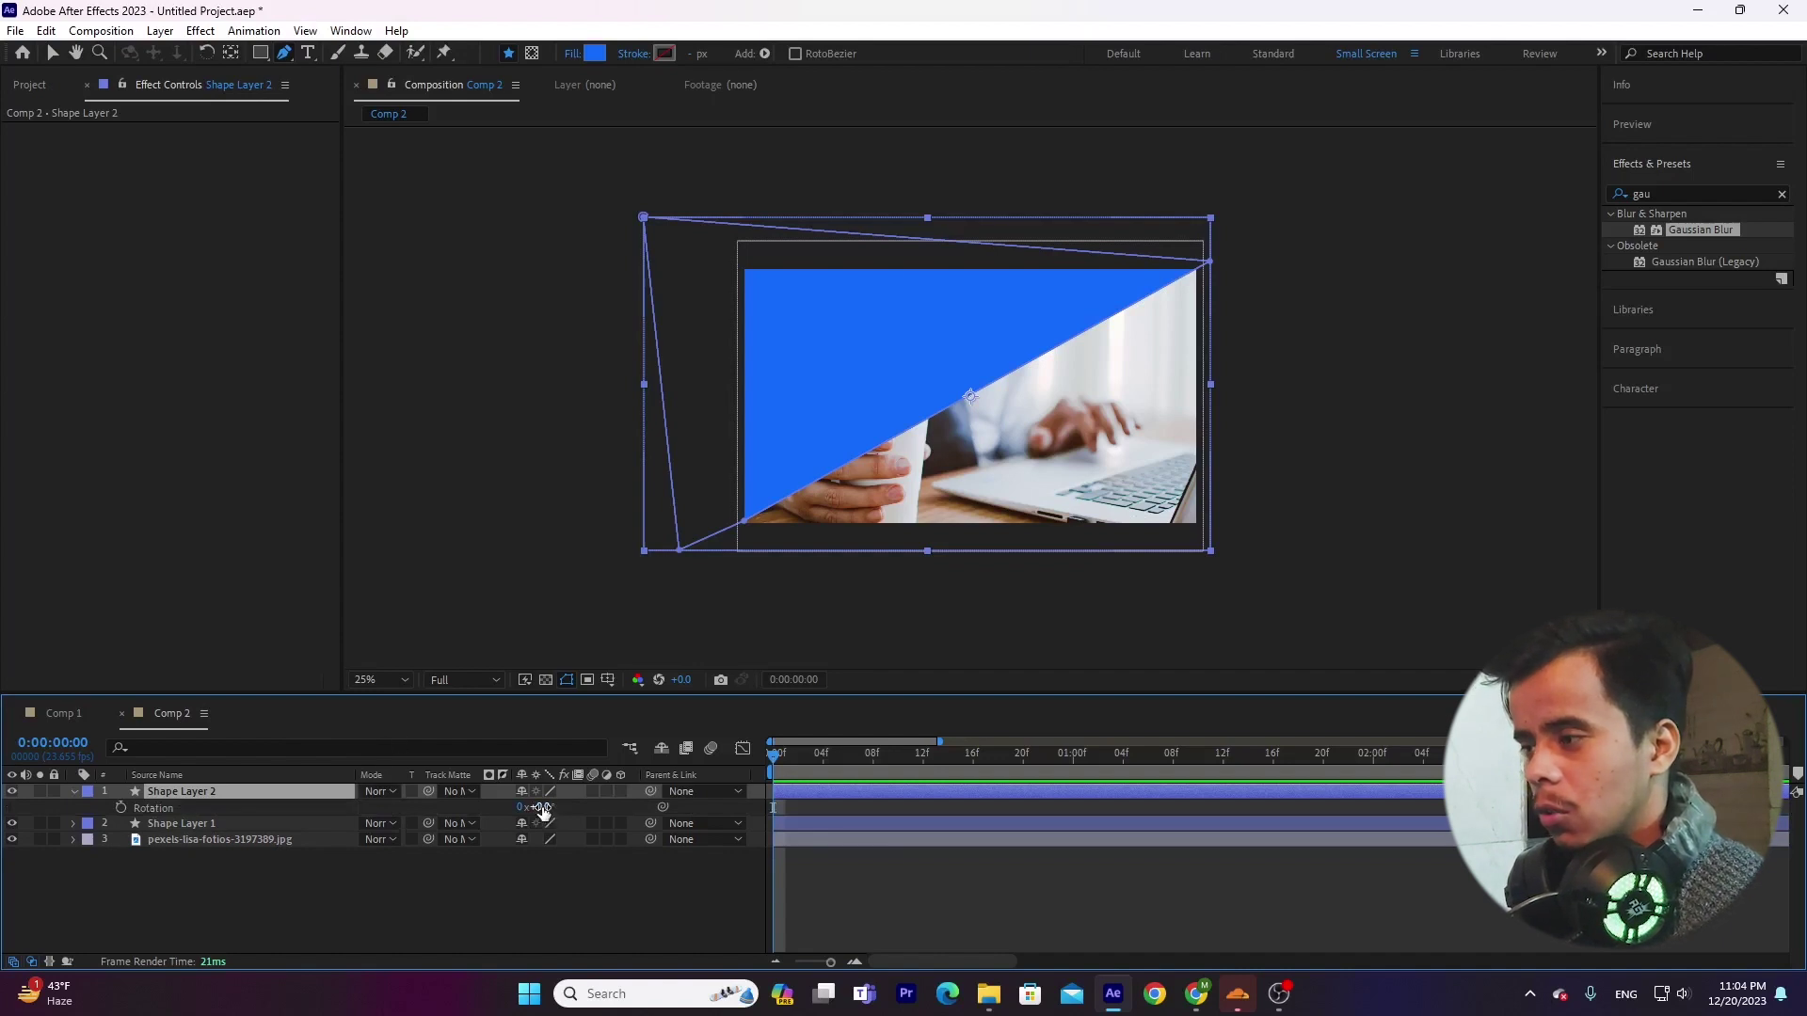
{"action": "left_click_drag", "start_coordinate": [541, 808], "coordinate": [671, 807]}
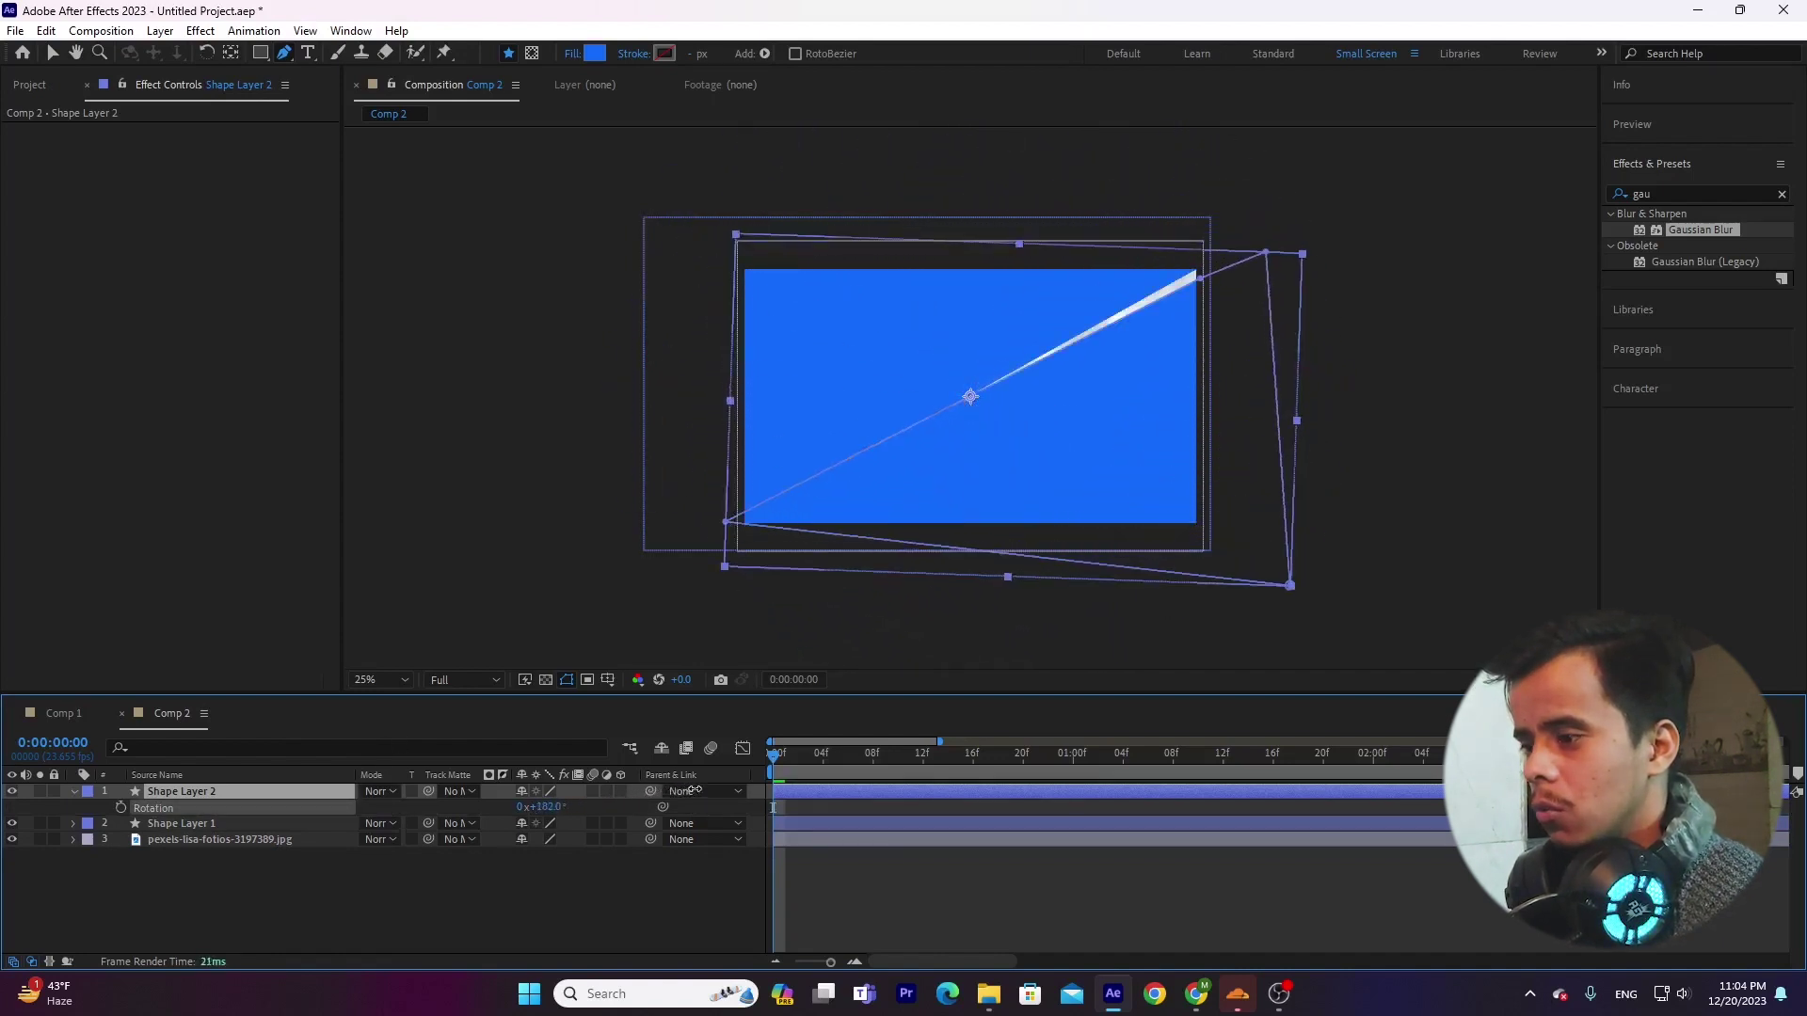
{"action": "left_click", "coordinate": [559, 806]}
{"action": "type", "text": "18"}
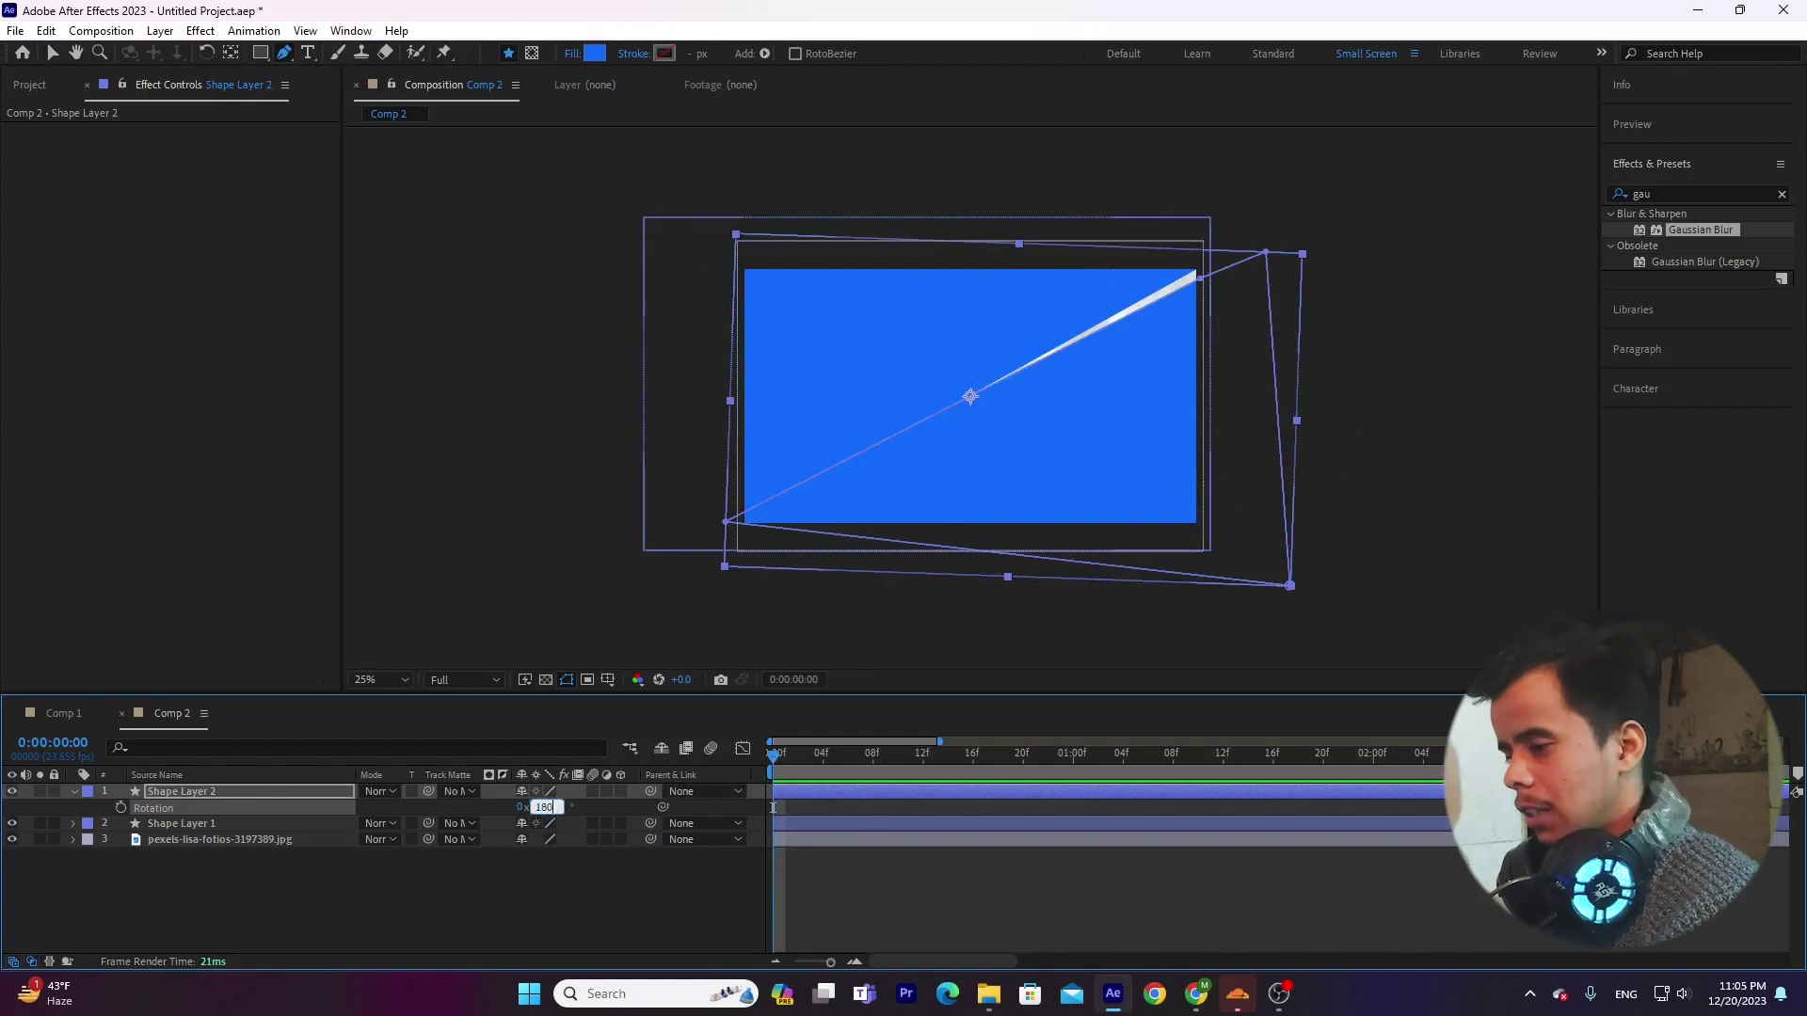
{"action": "type", "text": "0"}
{"action": "key", "text": "Return"}
{"action": "left_click", "coordinate": [381, 889]}
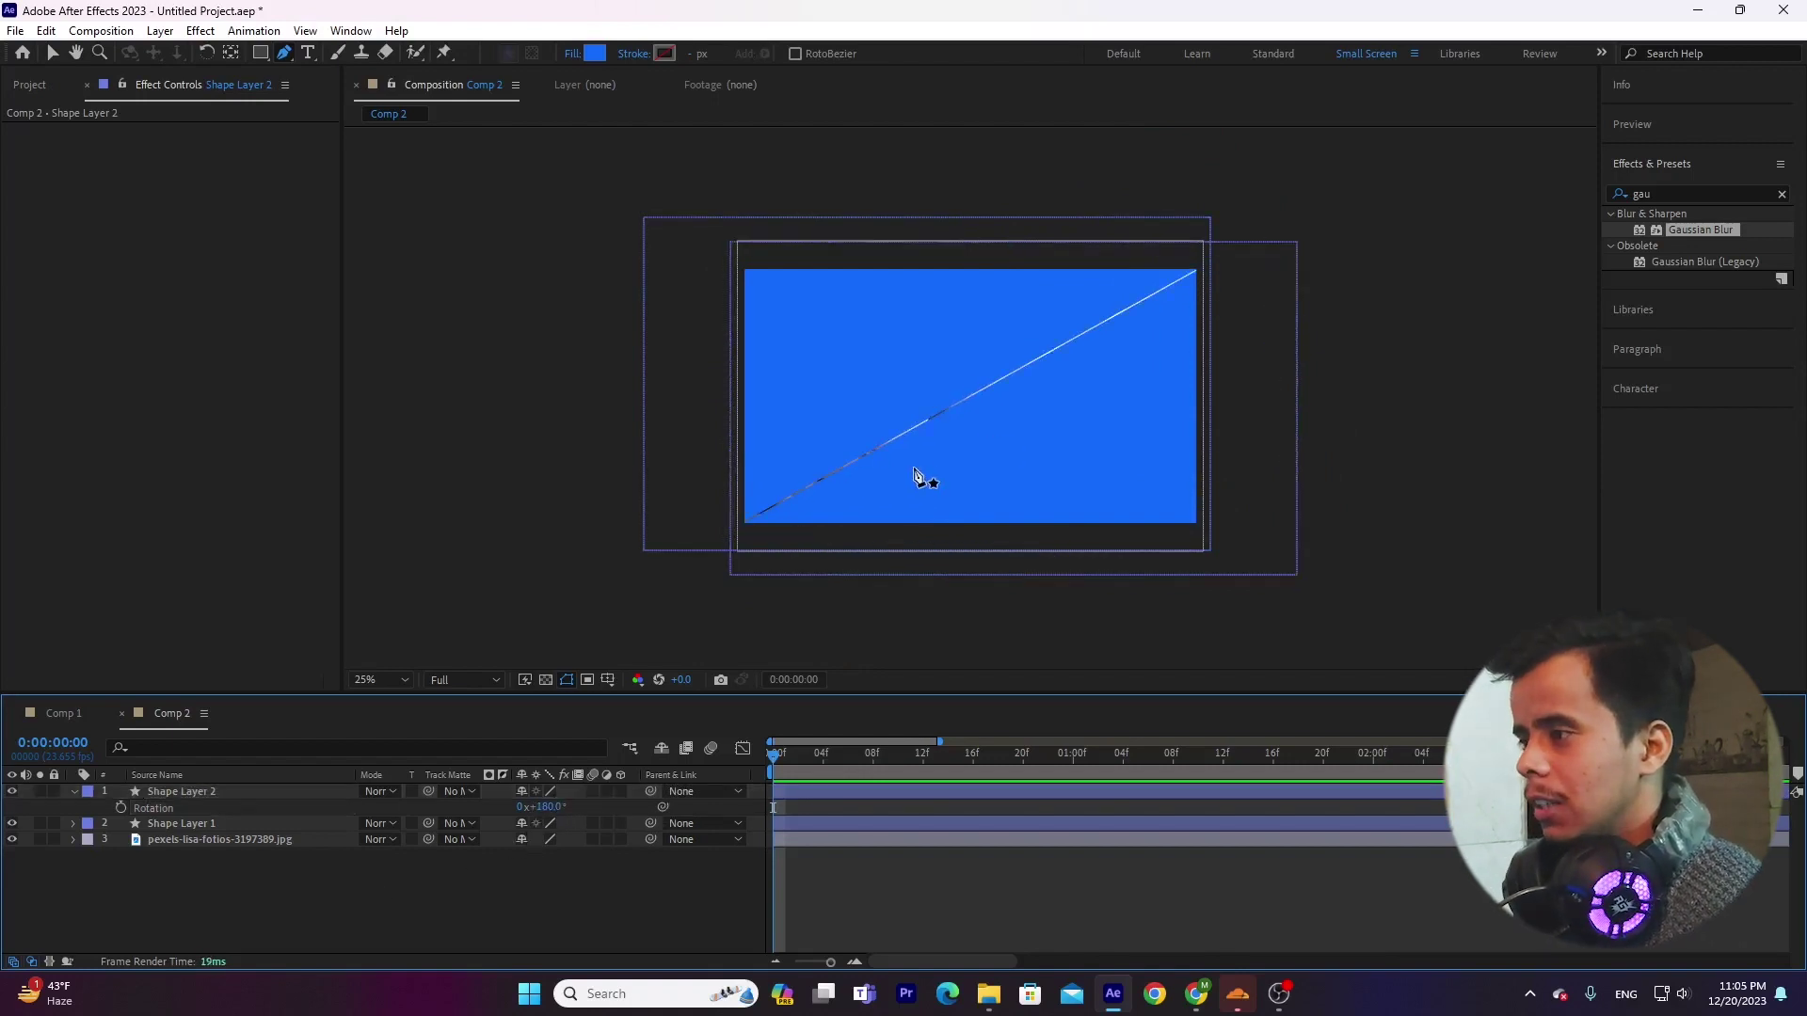
Step: Move the rotated shape copy up to a Y position of 529 to close the gap along the diagonal
{"action": "left_click", "coordinate": [199, 790]}
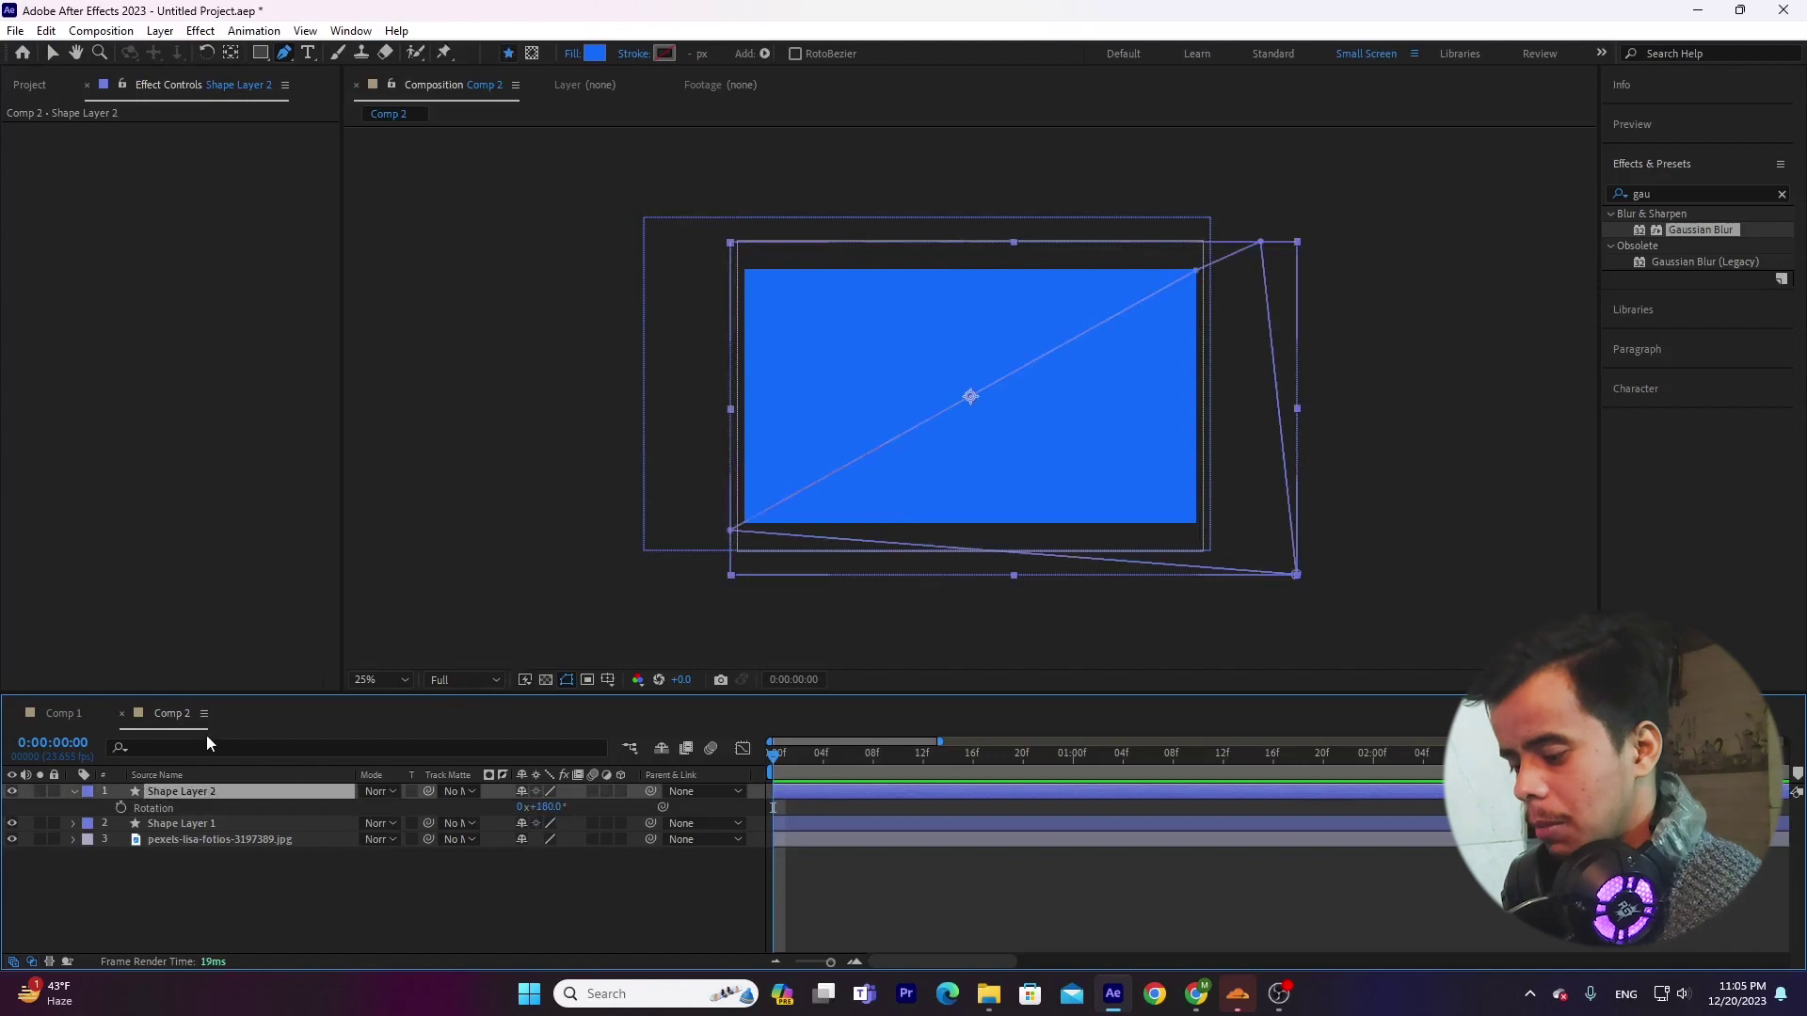
{"action": "key", "text": "p"}
{"action": "left_click_drag", "start_coordinate": [557, 806], "coordinate": [549, 806]}
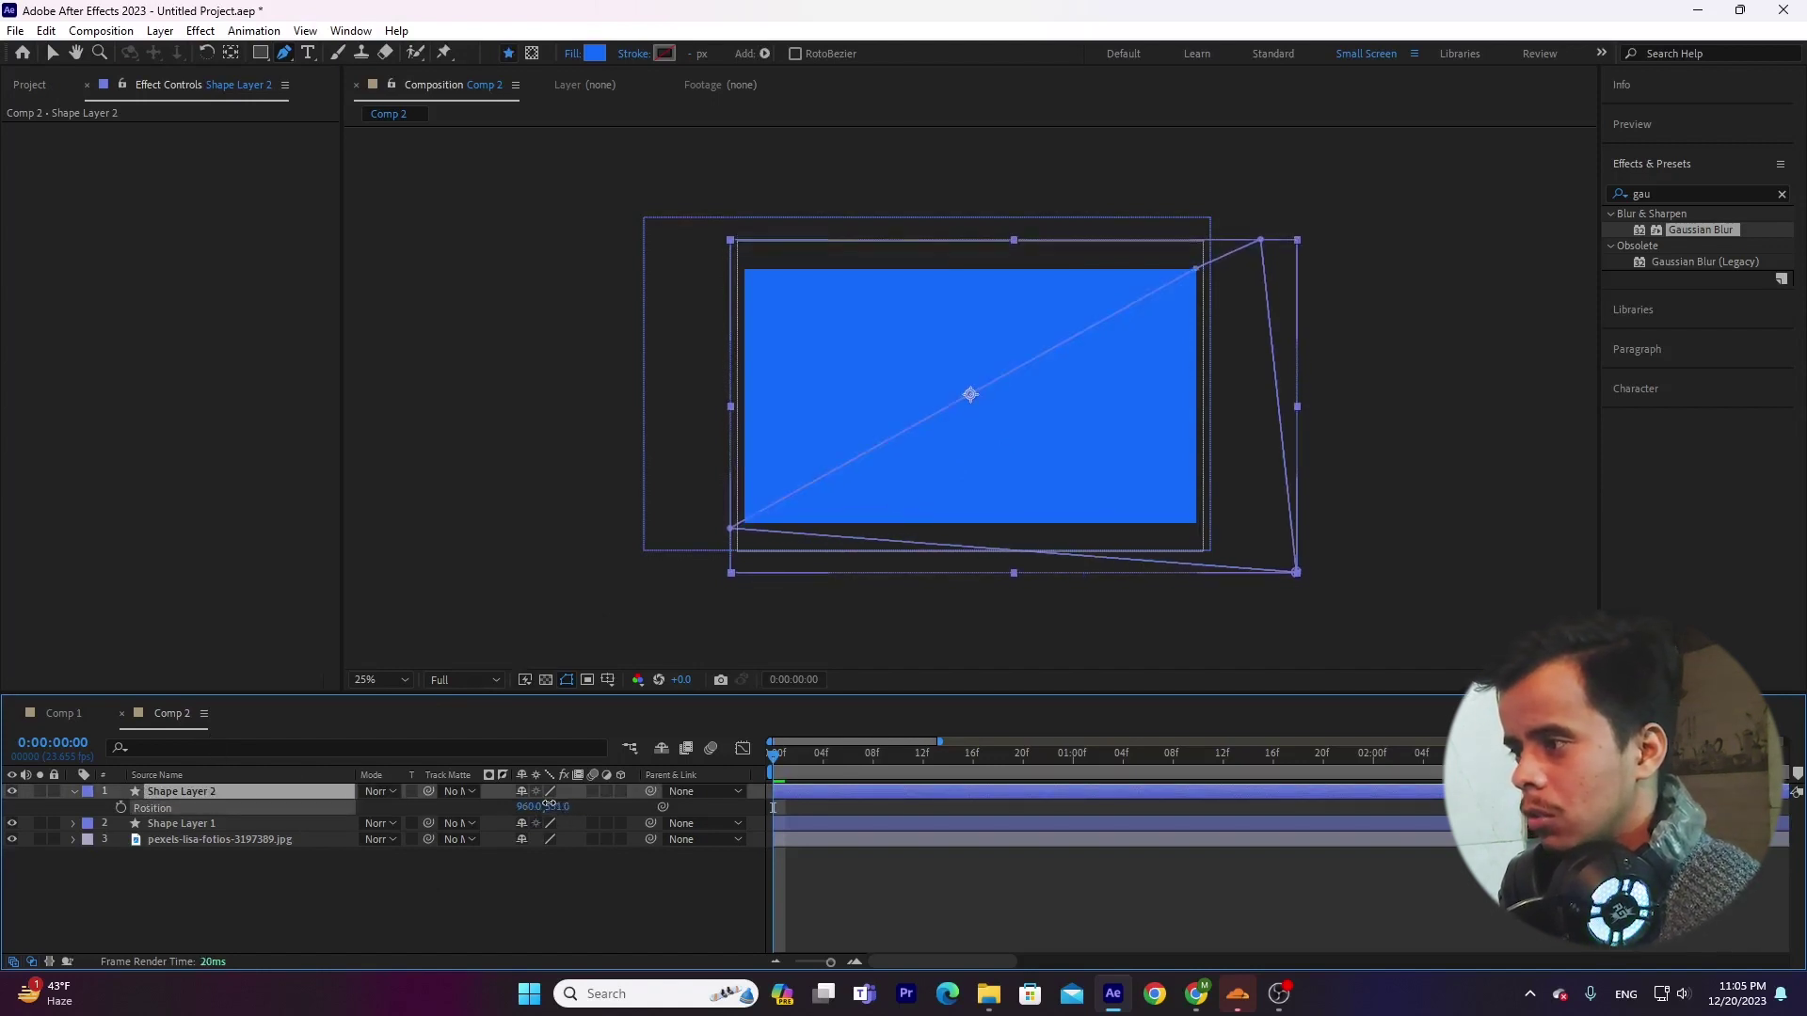
{"action": "left_click", "coordinate": [458, 894]}
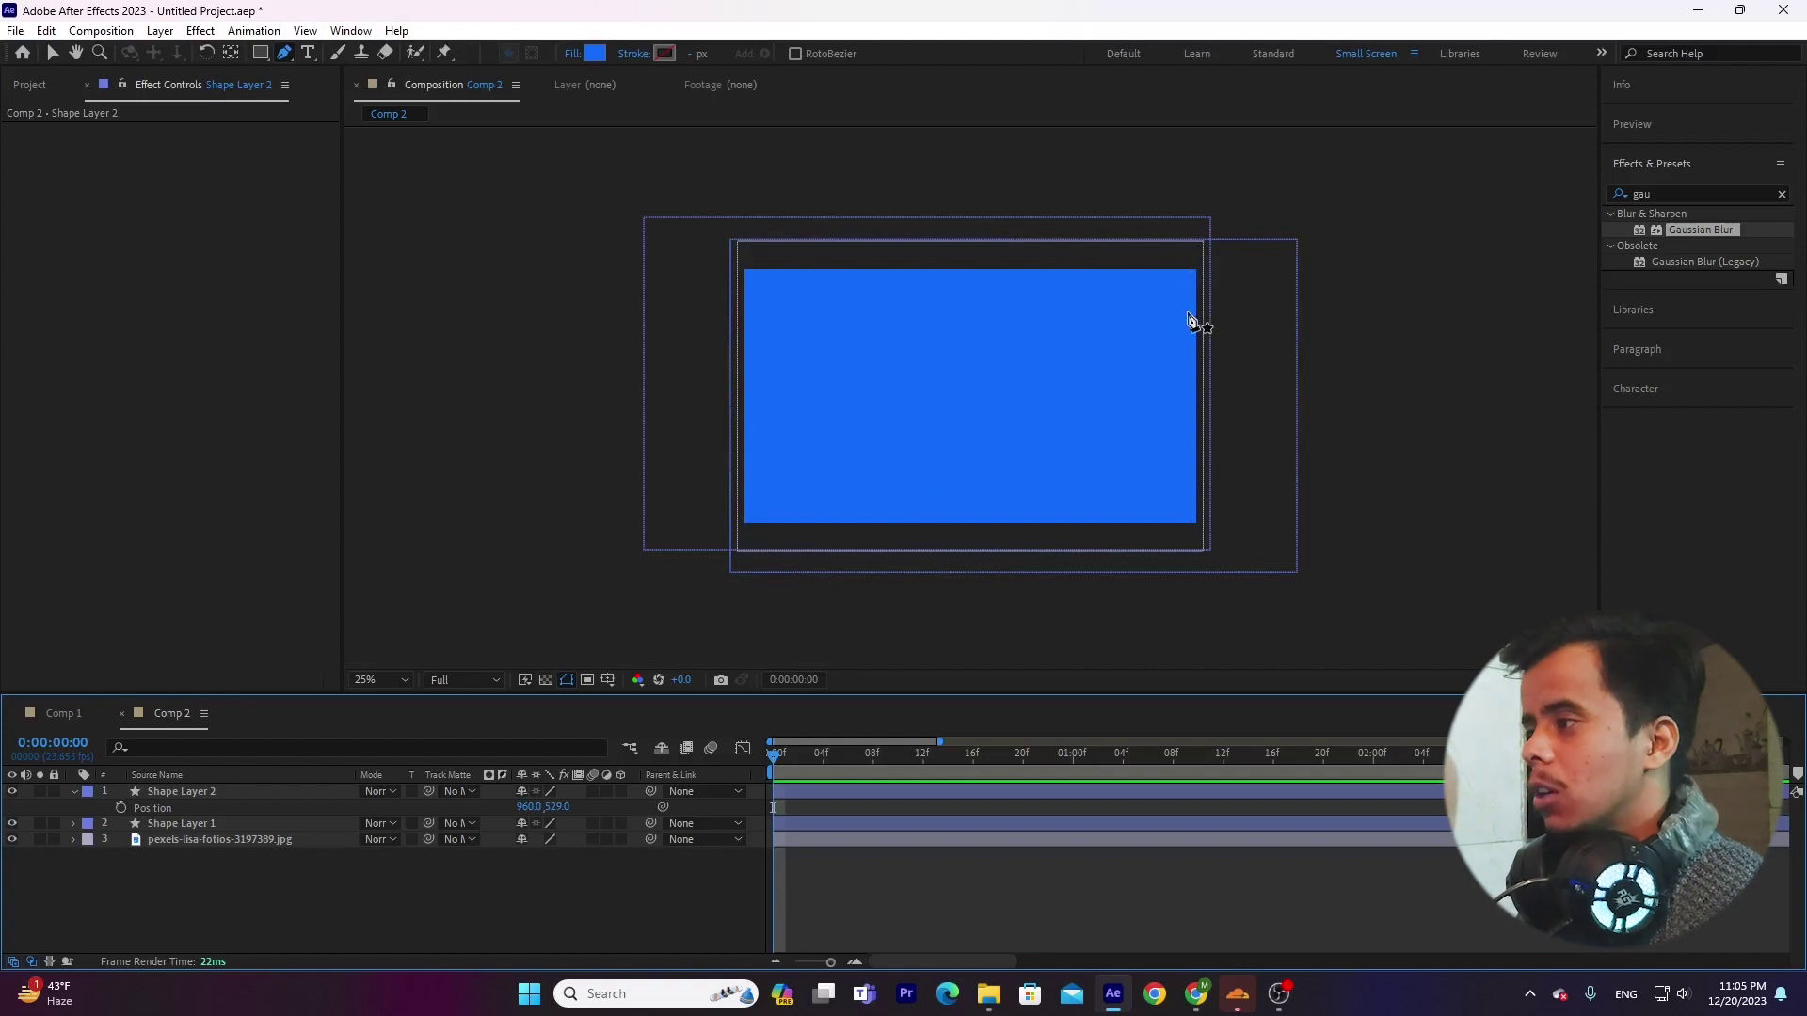
Step: Change the upper-left diagonal shape's fill colour on Shape Layer 1 to pure red, FF0000
{"action": "left_click", "coordinate": [51, 52]}
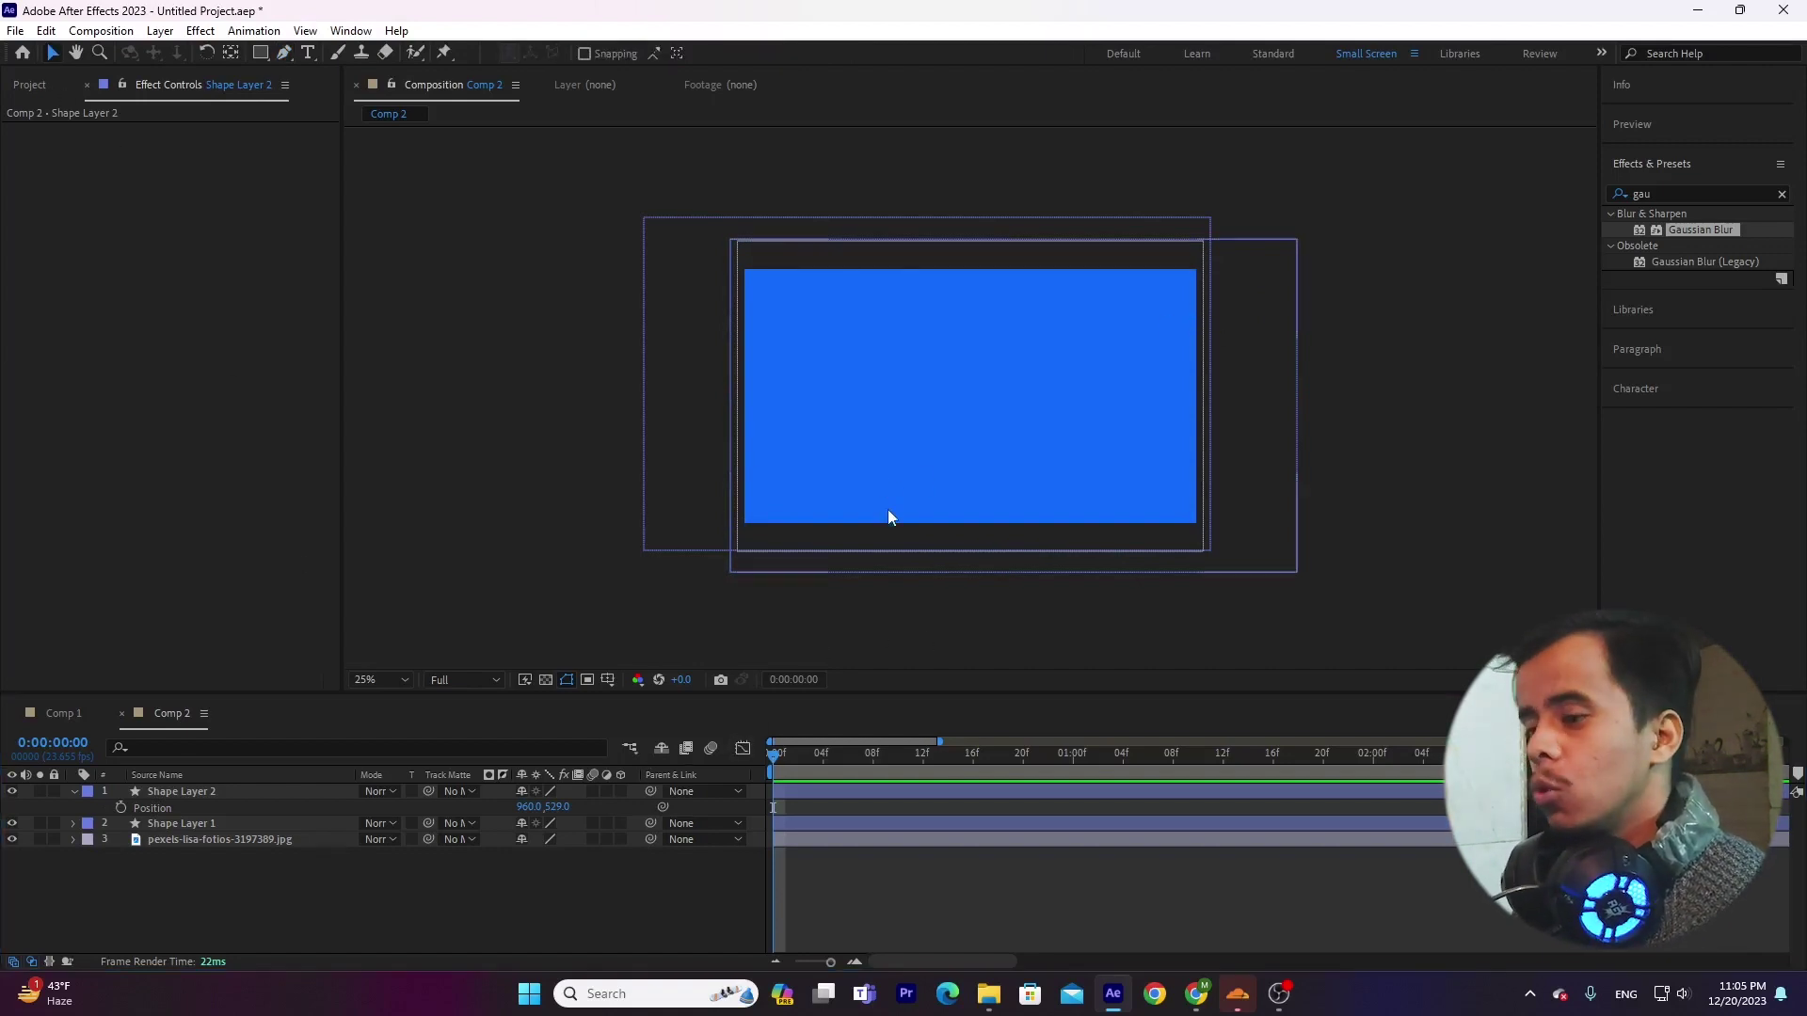
{"action": "left_click", "coordinate": [234, 868]}
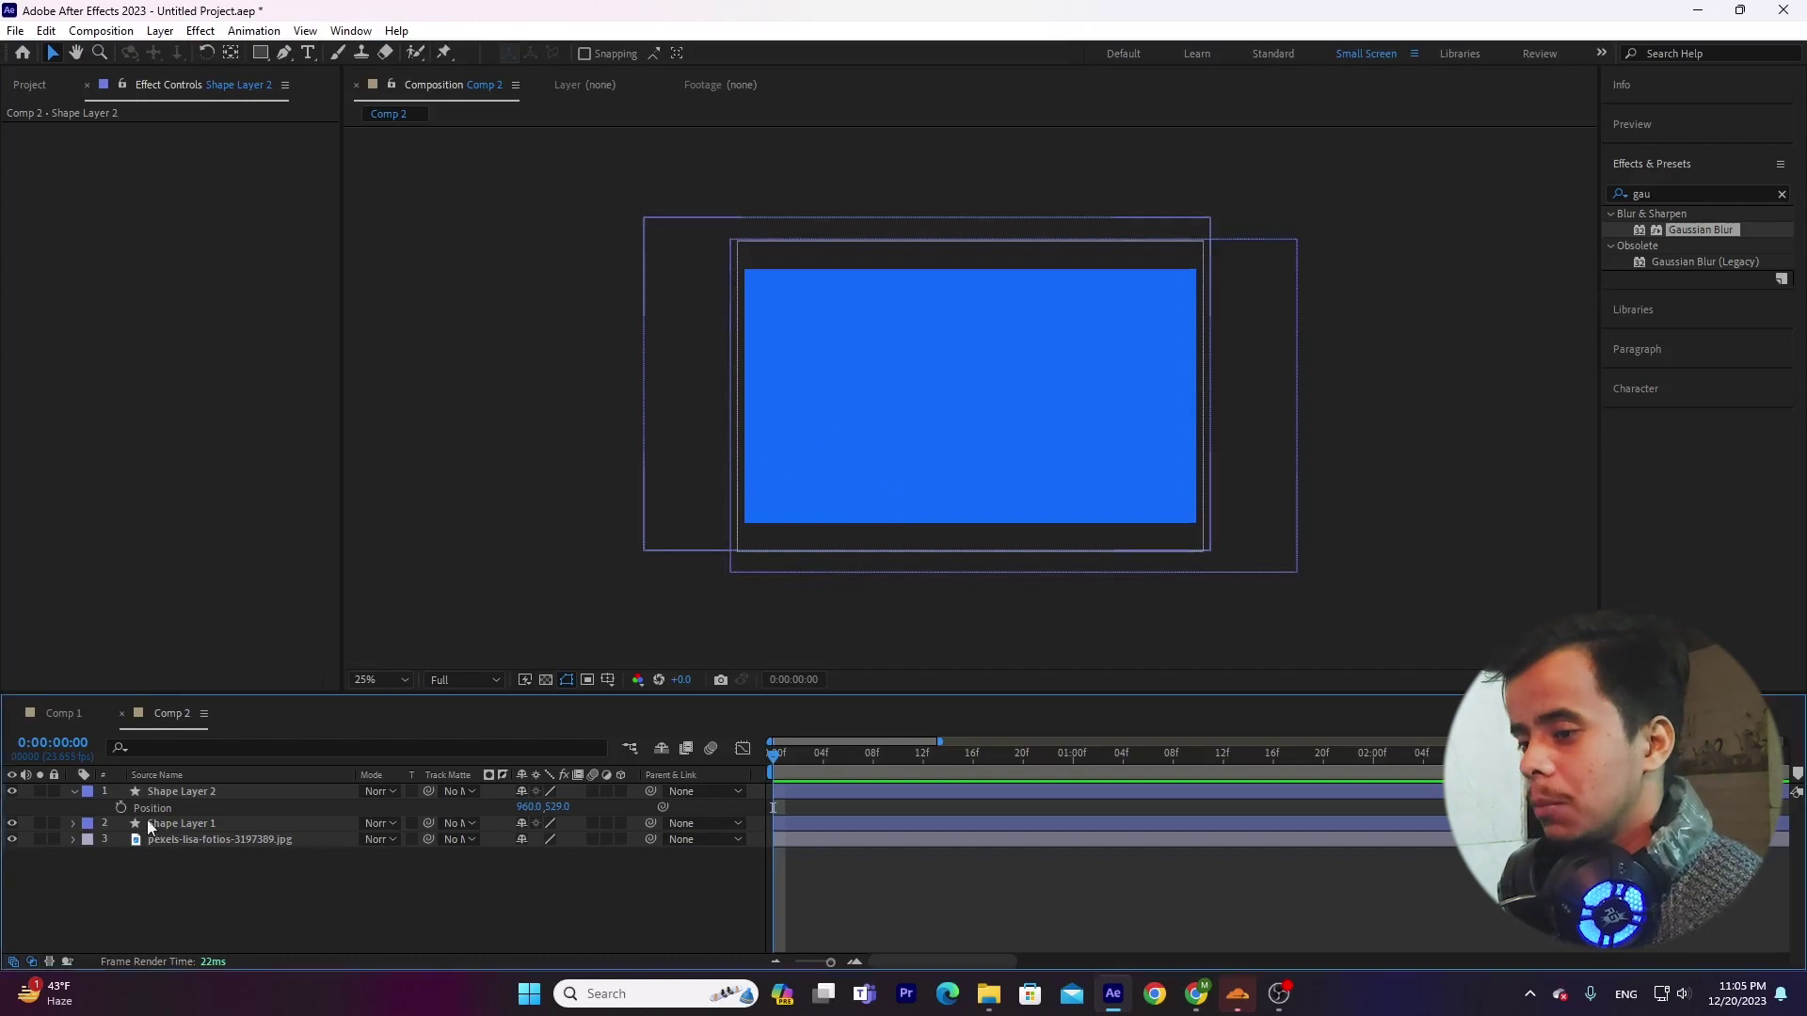
{"action": "left_click", "coordinate": [204, 824]}
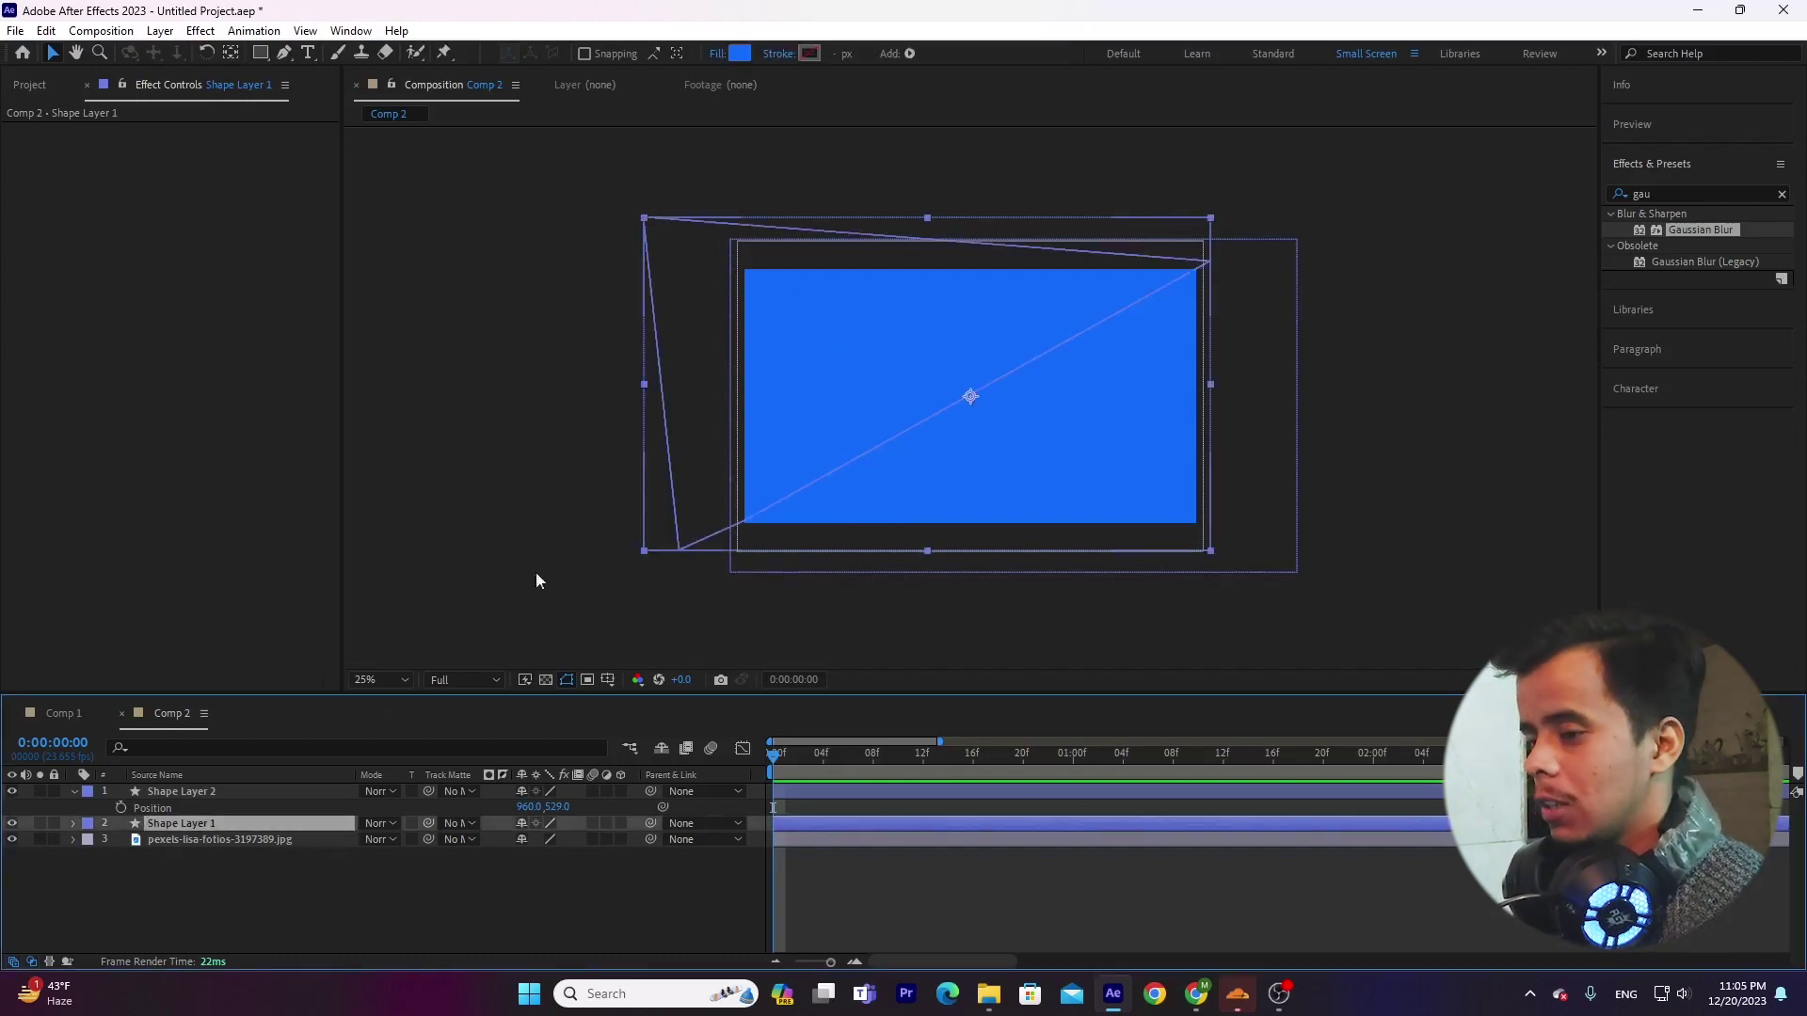
{"action": "left_click", "coordinate": [235, 789]}
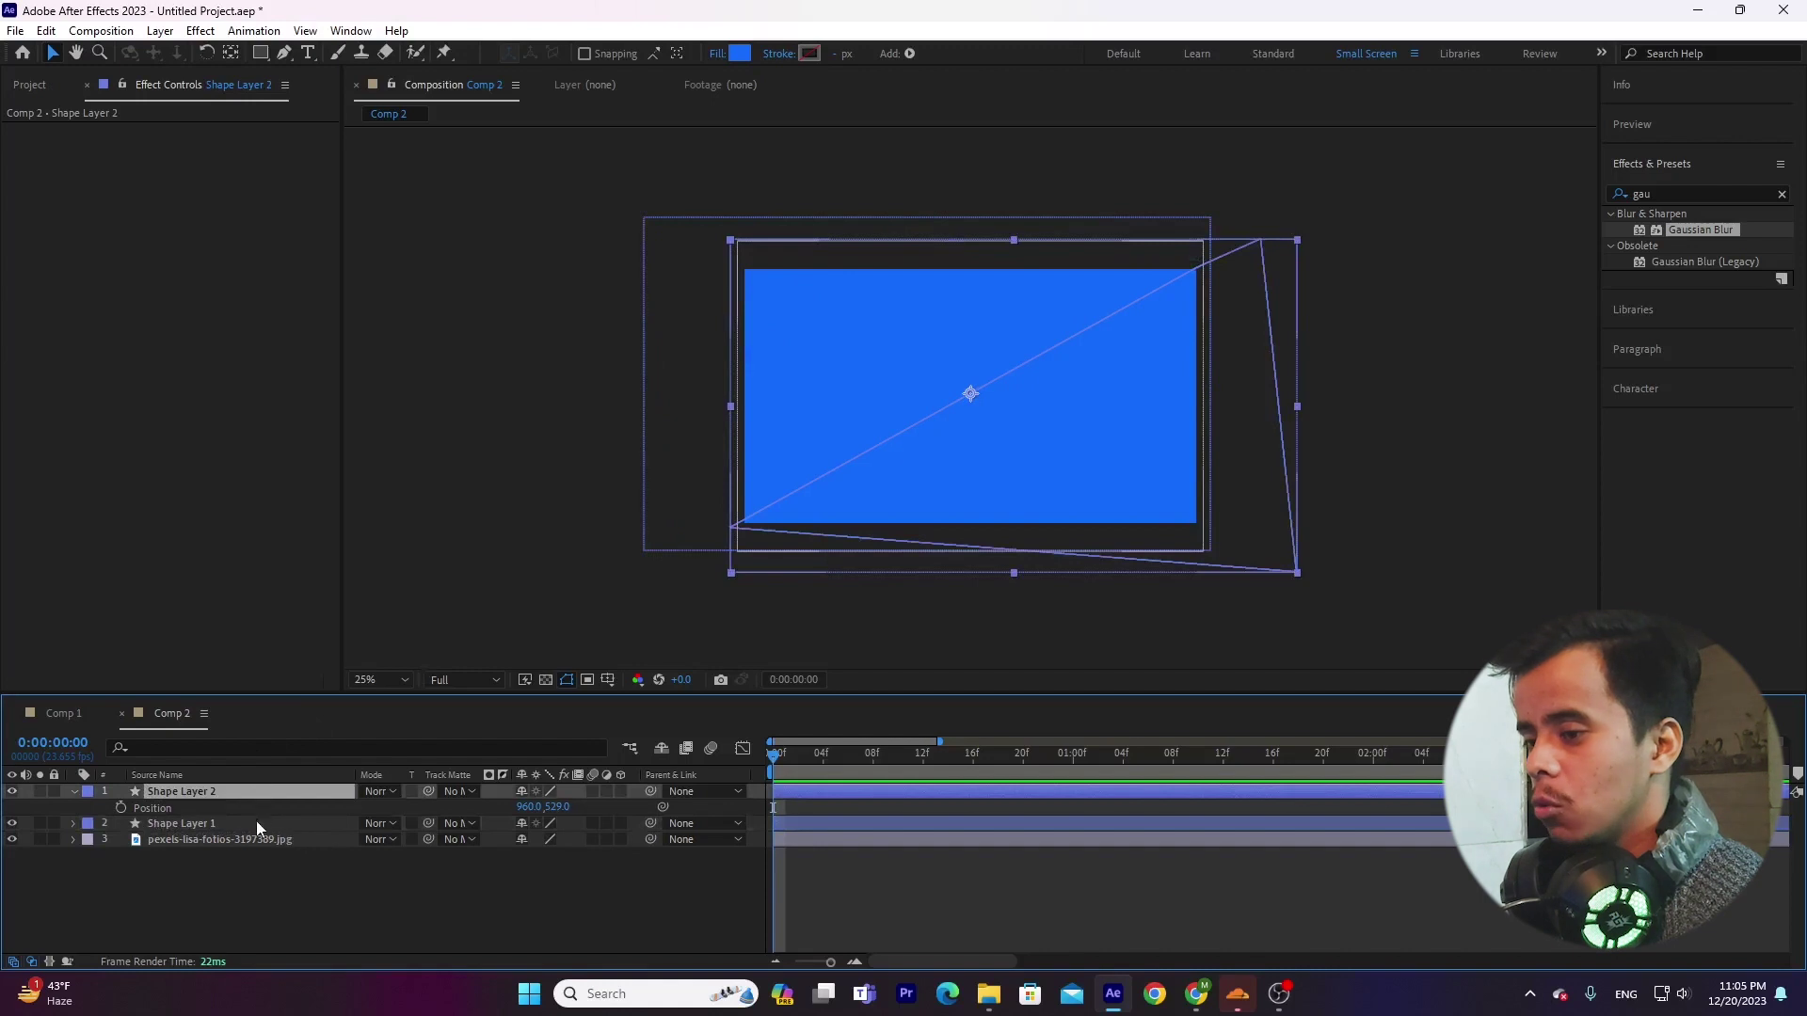
{"action": "left_click", "coordinate": [256, 825]}
{"action": "left_click", "coordinate": [740, 54]}
{"action": "left_click_drag", "start_coordinate": [461, 391], "coordinate": [501, 301]}
{"action": "left_click", "coordinate": [456, 306]}
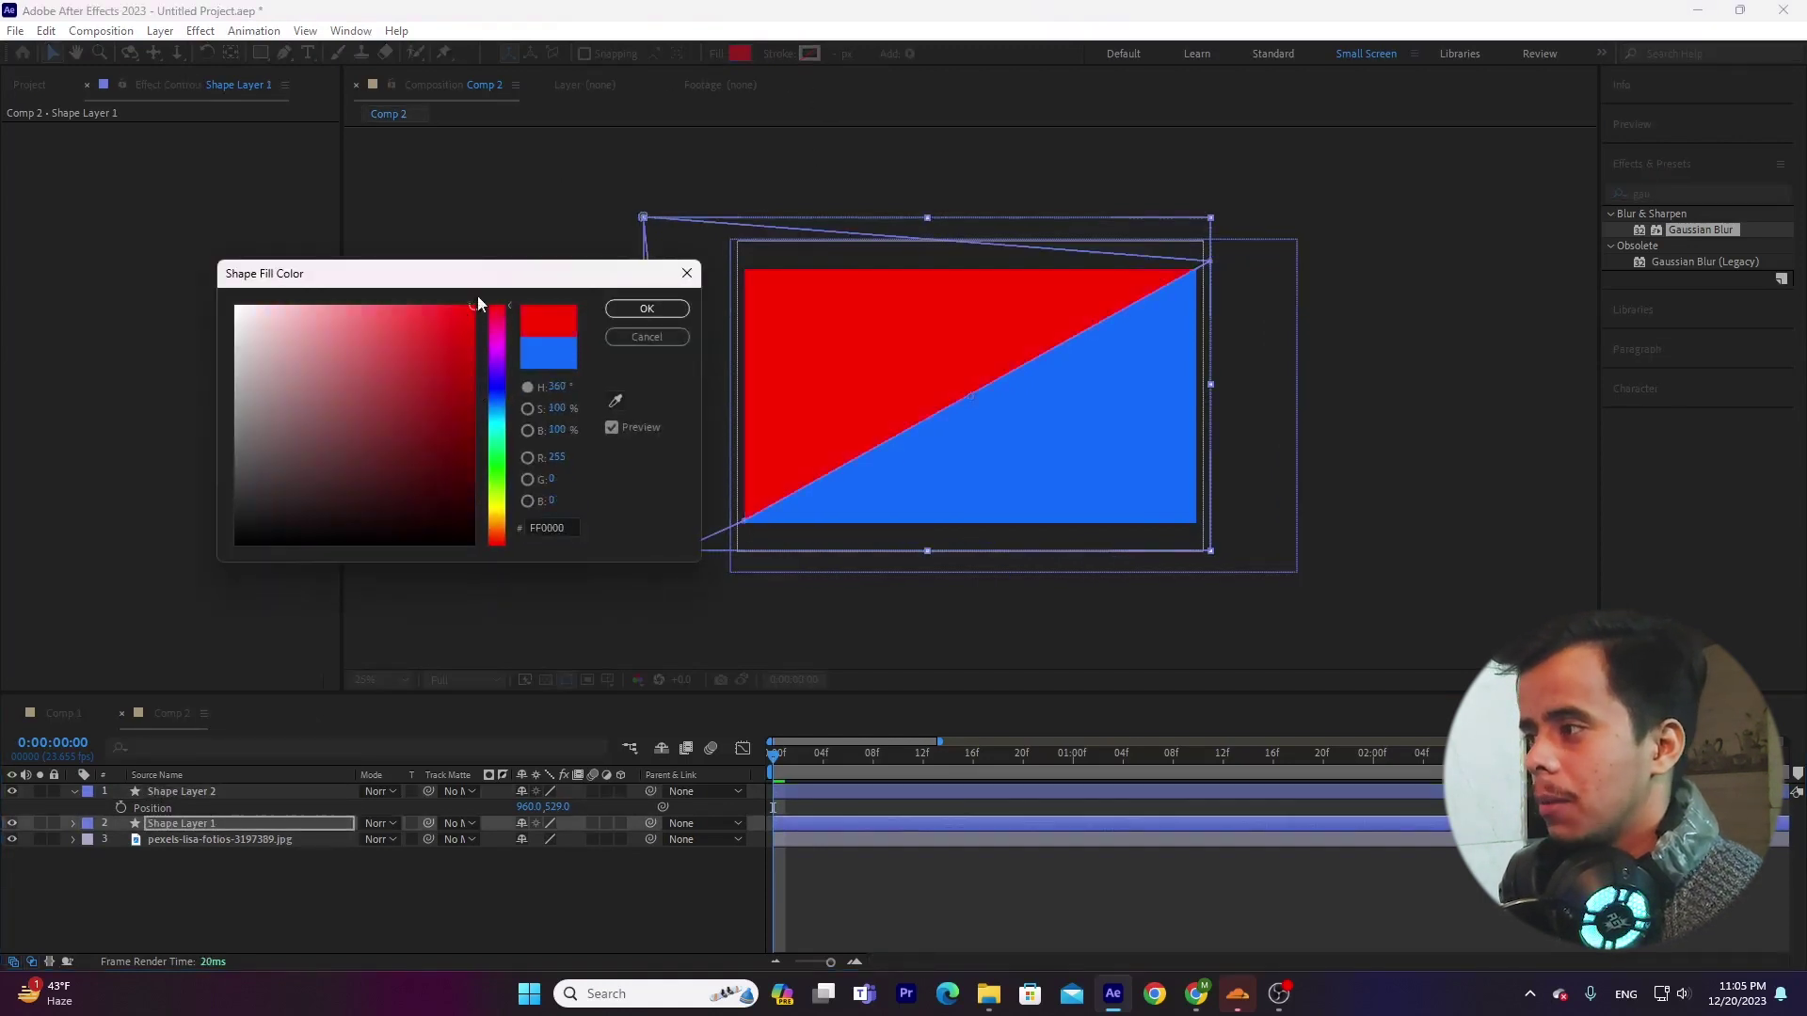
{"action": "left_click", "coordinate": [647, 309]}
{"action": "left_click", "coordinate": [326, 896]}
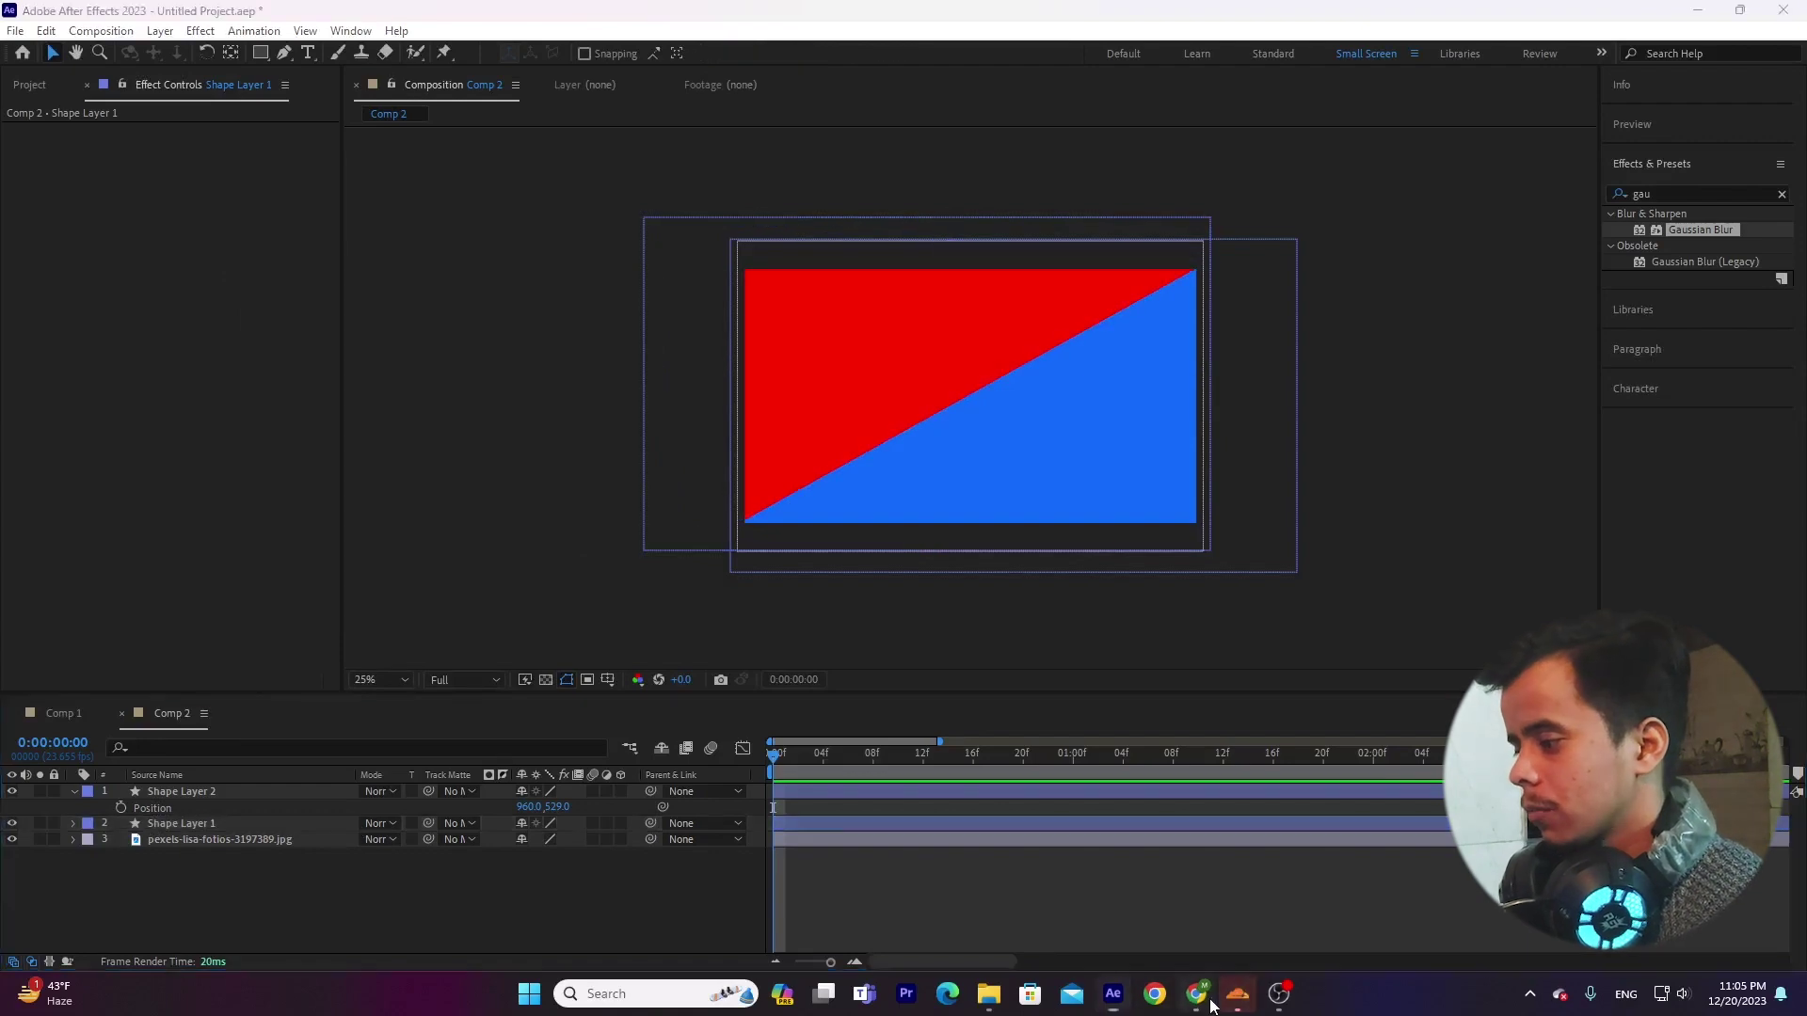
Step: Check the reference video in Chrome, then in After Effects hide and reshow the timeline's transfer controls
{"action": "left_click", "coordinate": [1196, 993]}
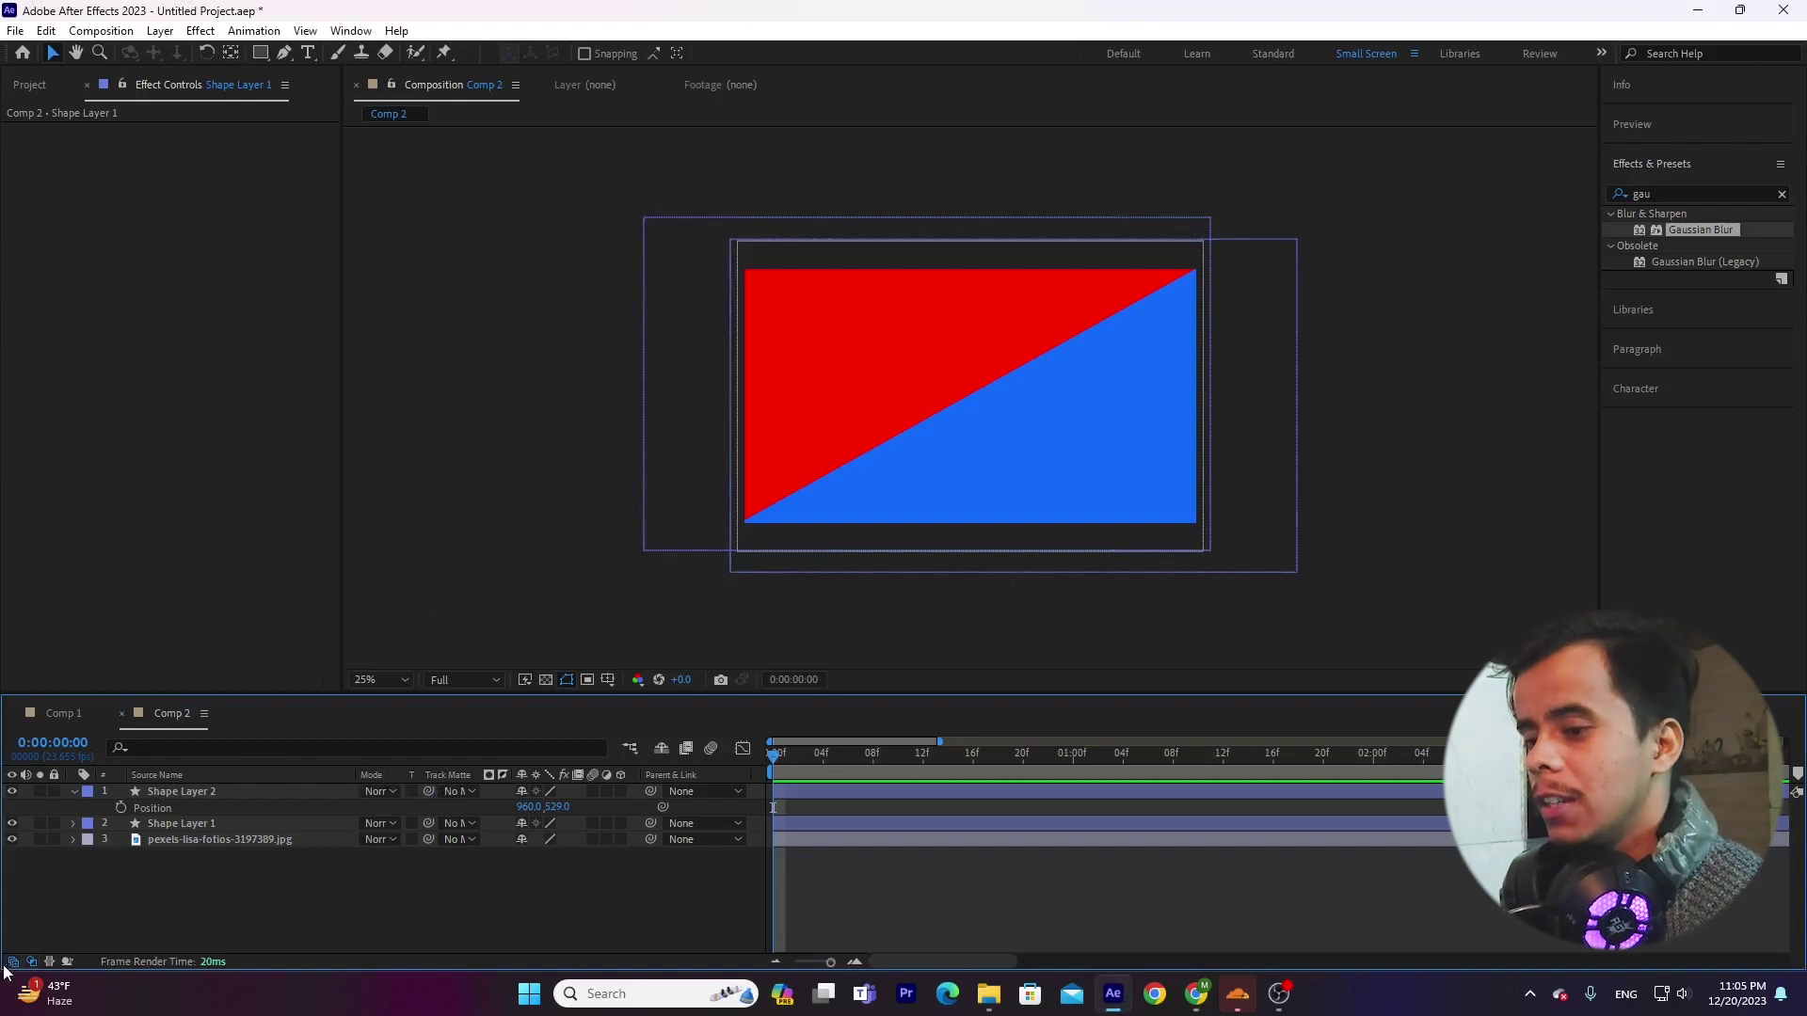
{"action": "left_click", "coordinate": [32, 962]}
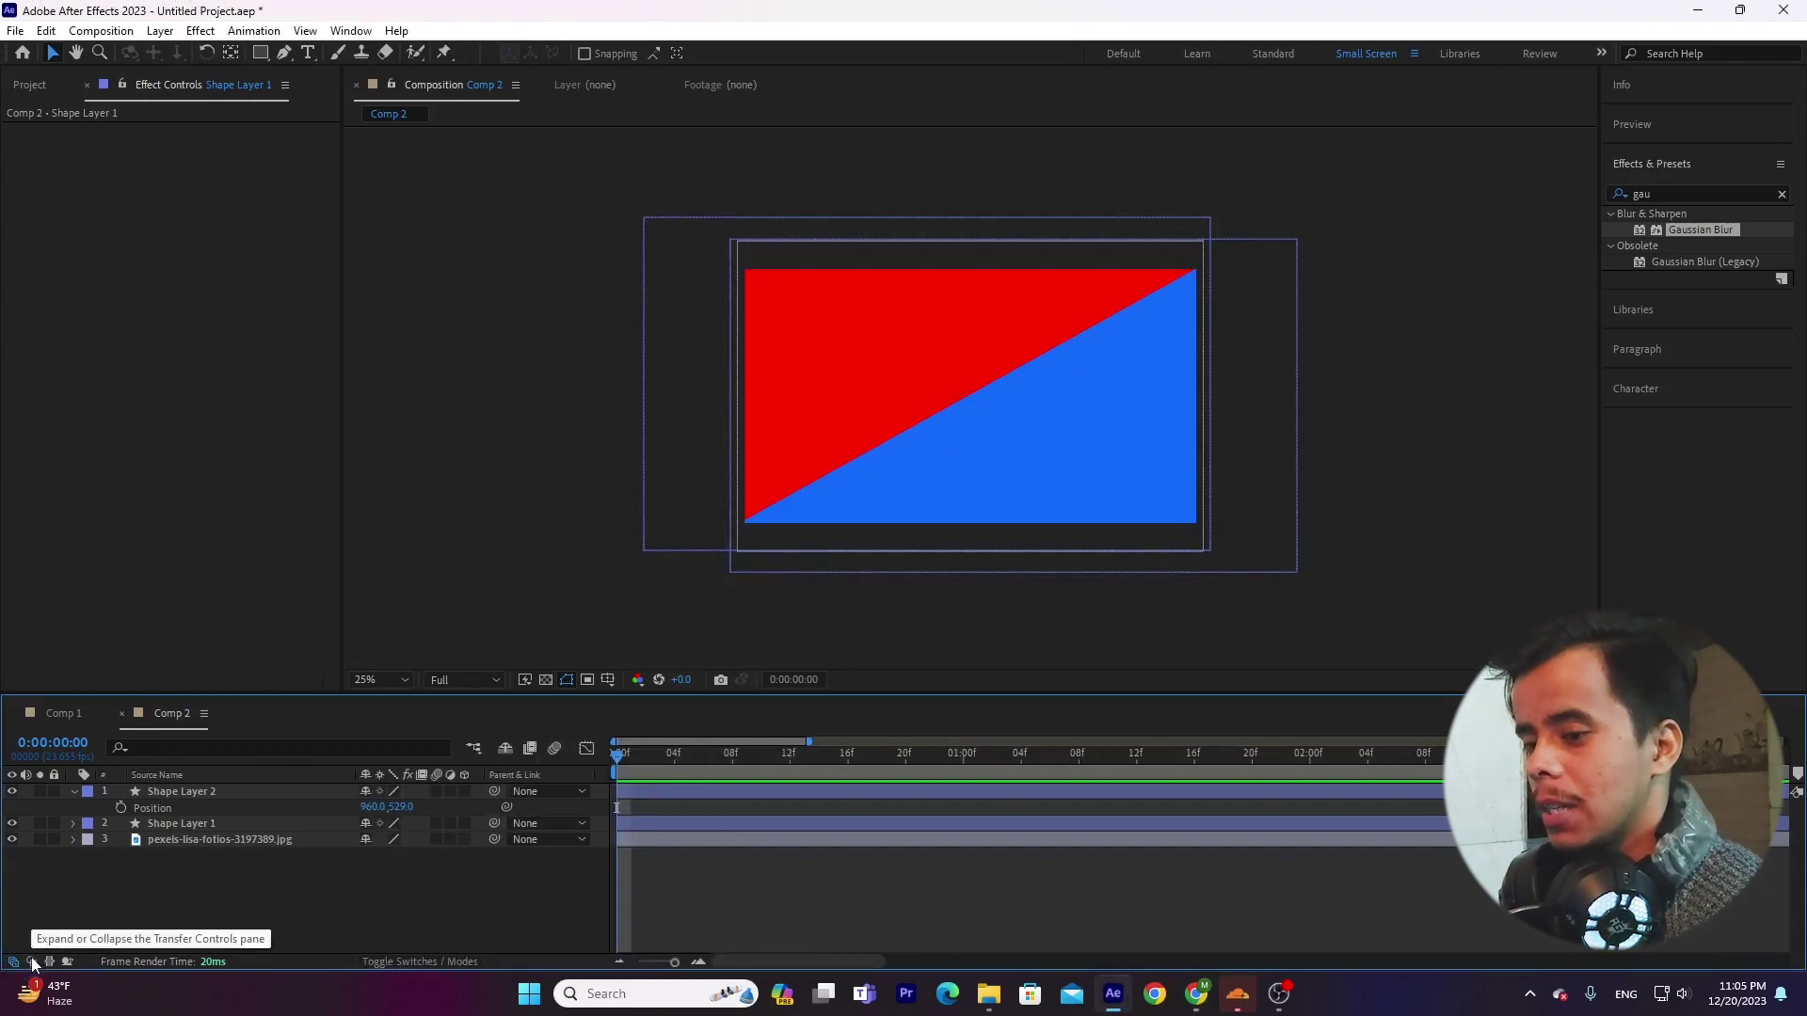
{"action": "left_click", "coordinate": [32, 962]}
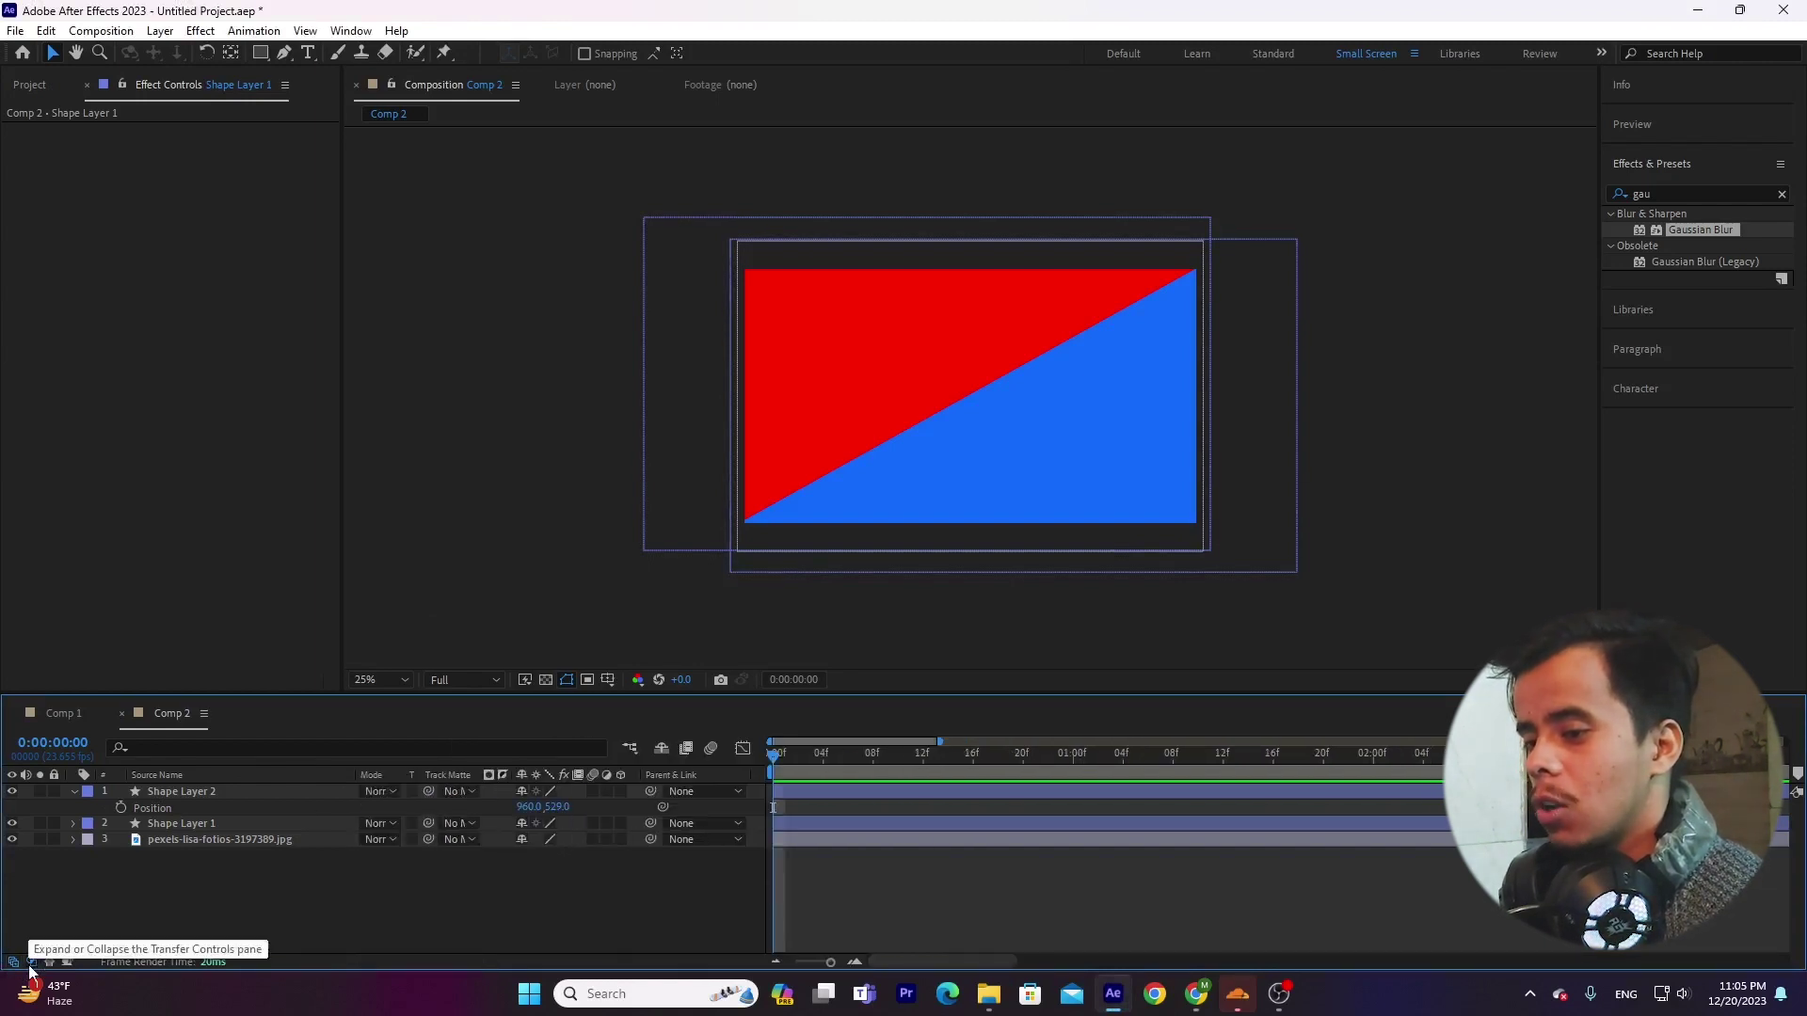
Step: Try the Darken, Dancing Dissolve and Dissolve blending modes on the blue lower-right shape, Shape Layer 2
{"action": "left_click", "coordinate": [386, 794]}
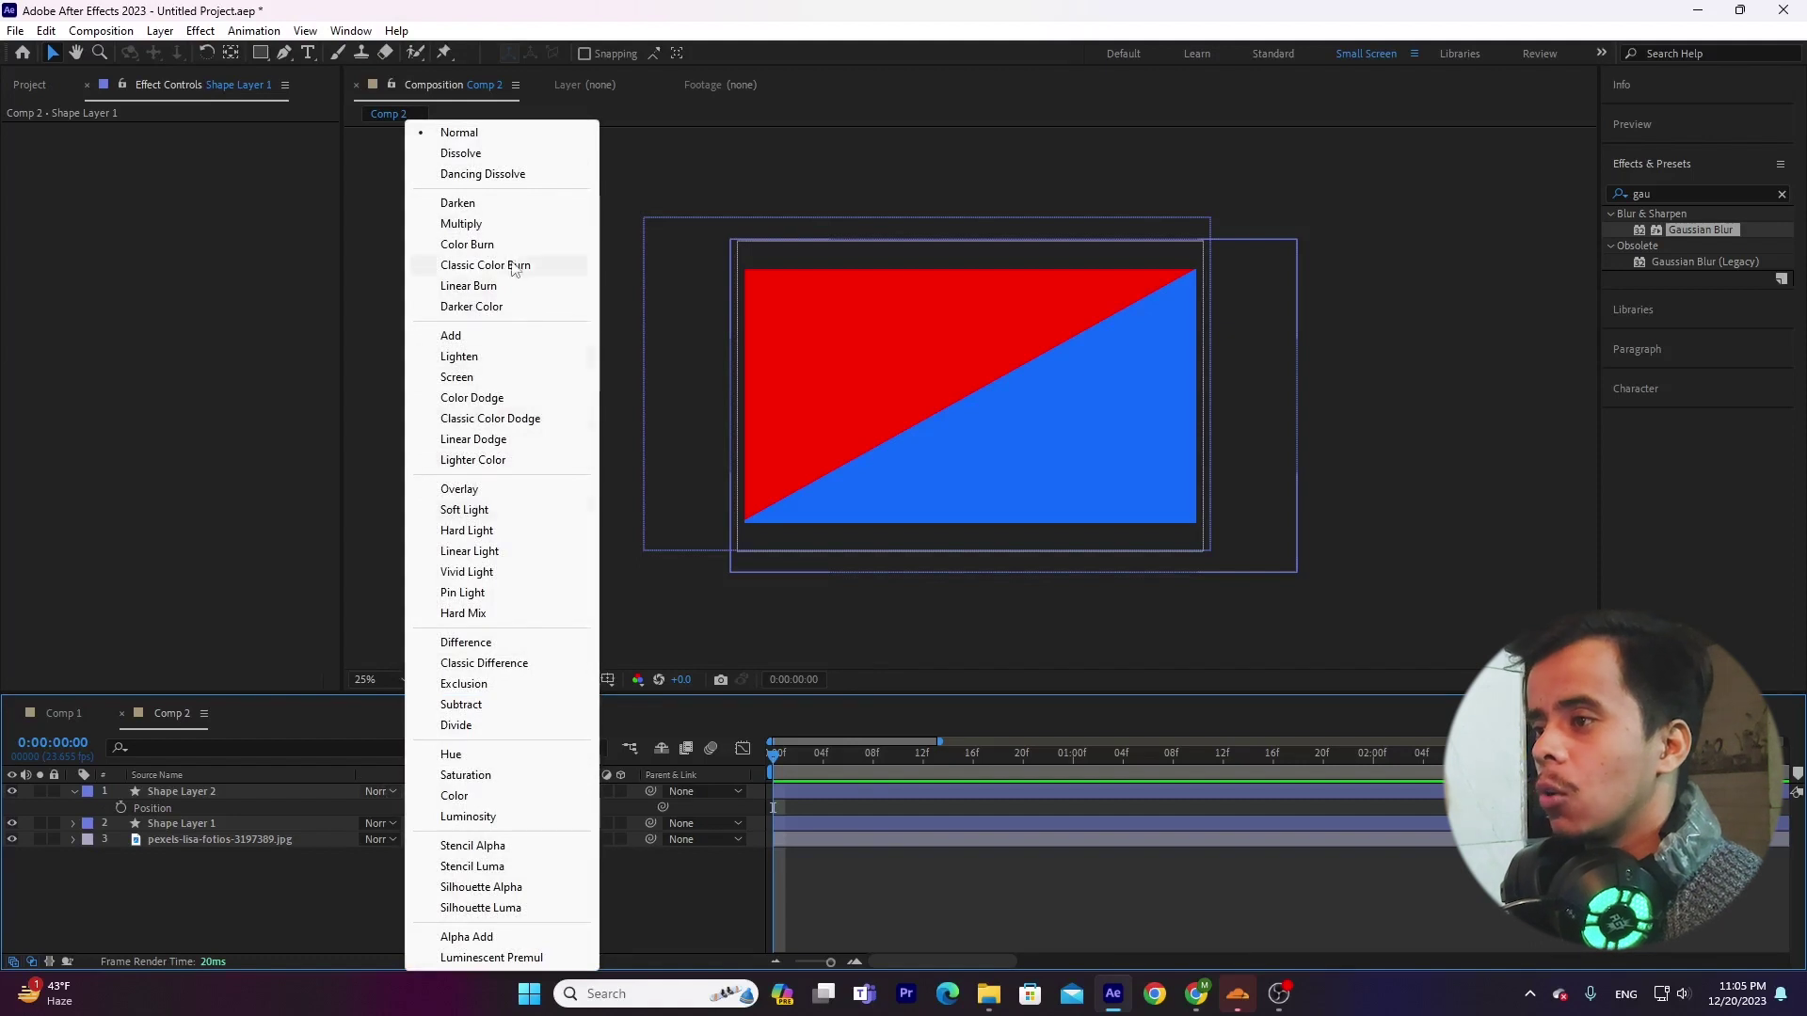
{"action": "left_click", "coordinate": [497, 207]}
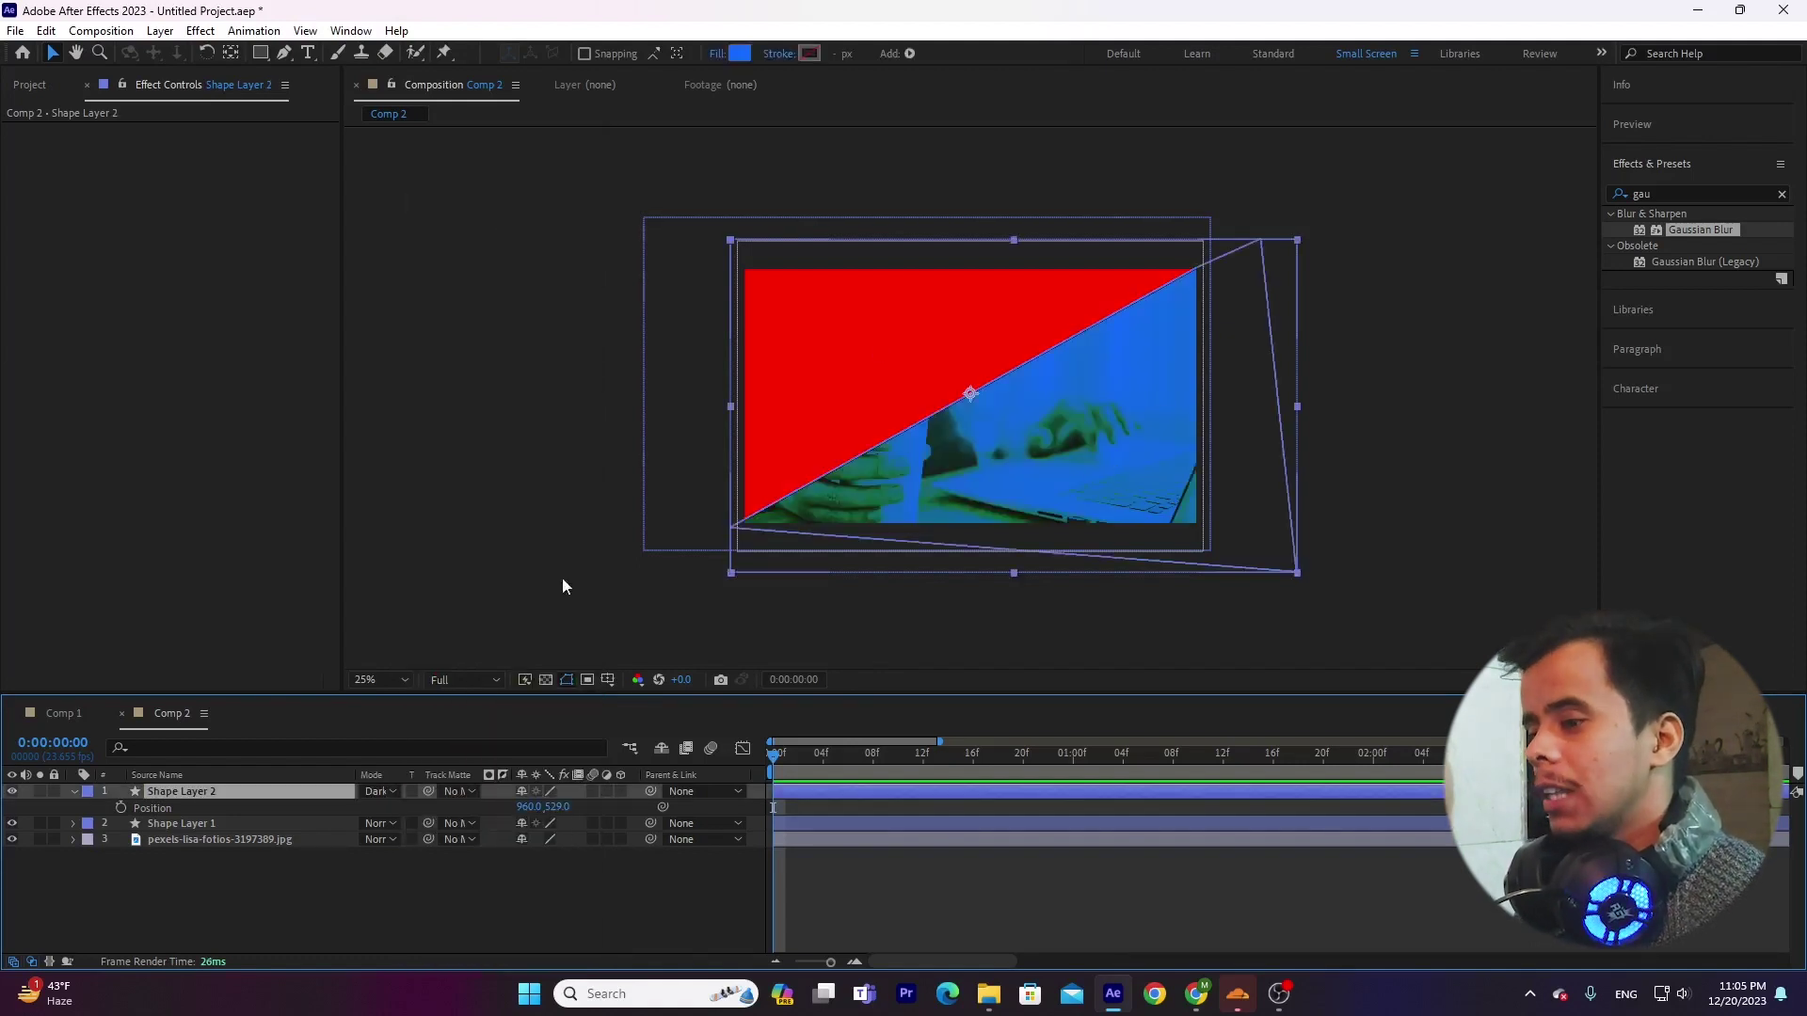
{"action": "left_click", "coordinate": [390, 791]}
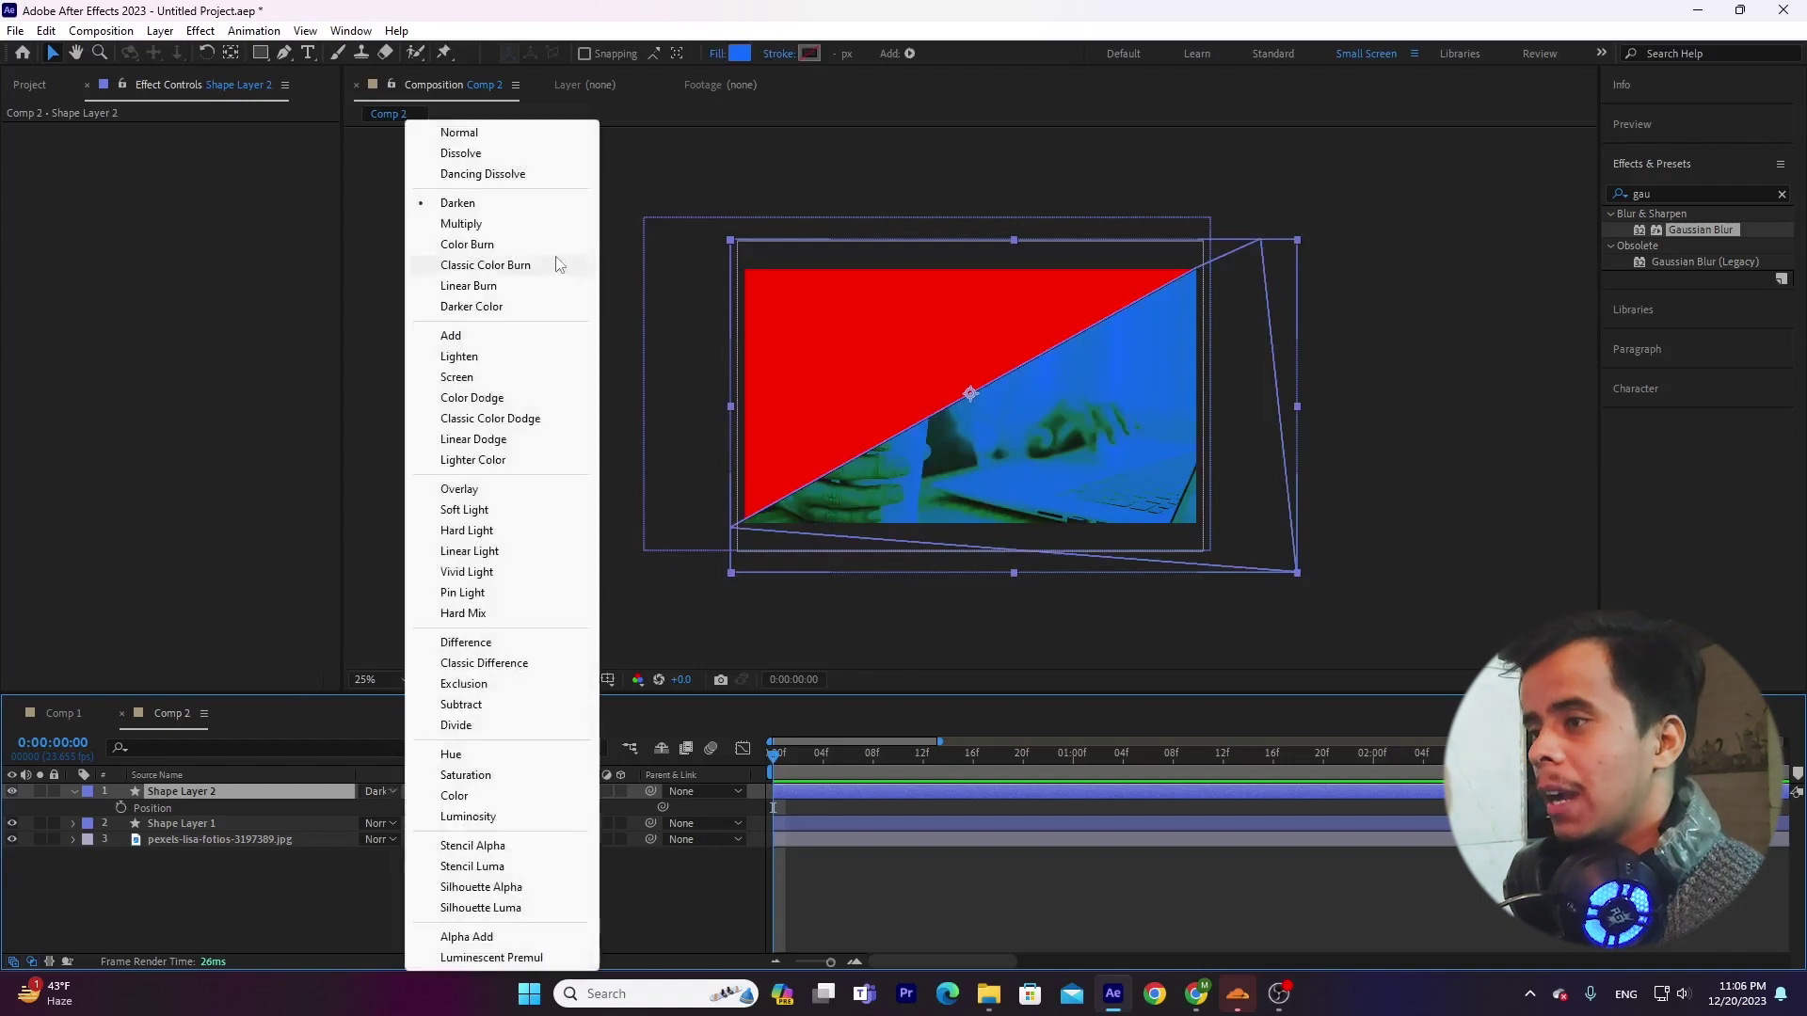
{"action": "left_click", "coordinate": [517, 177]}
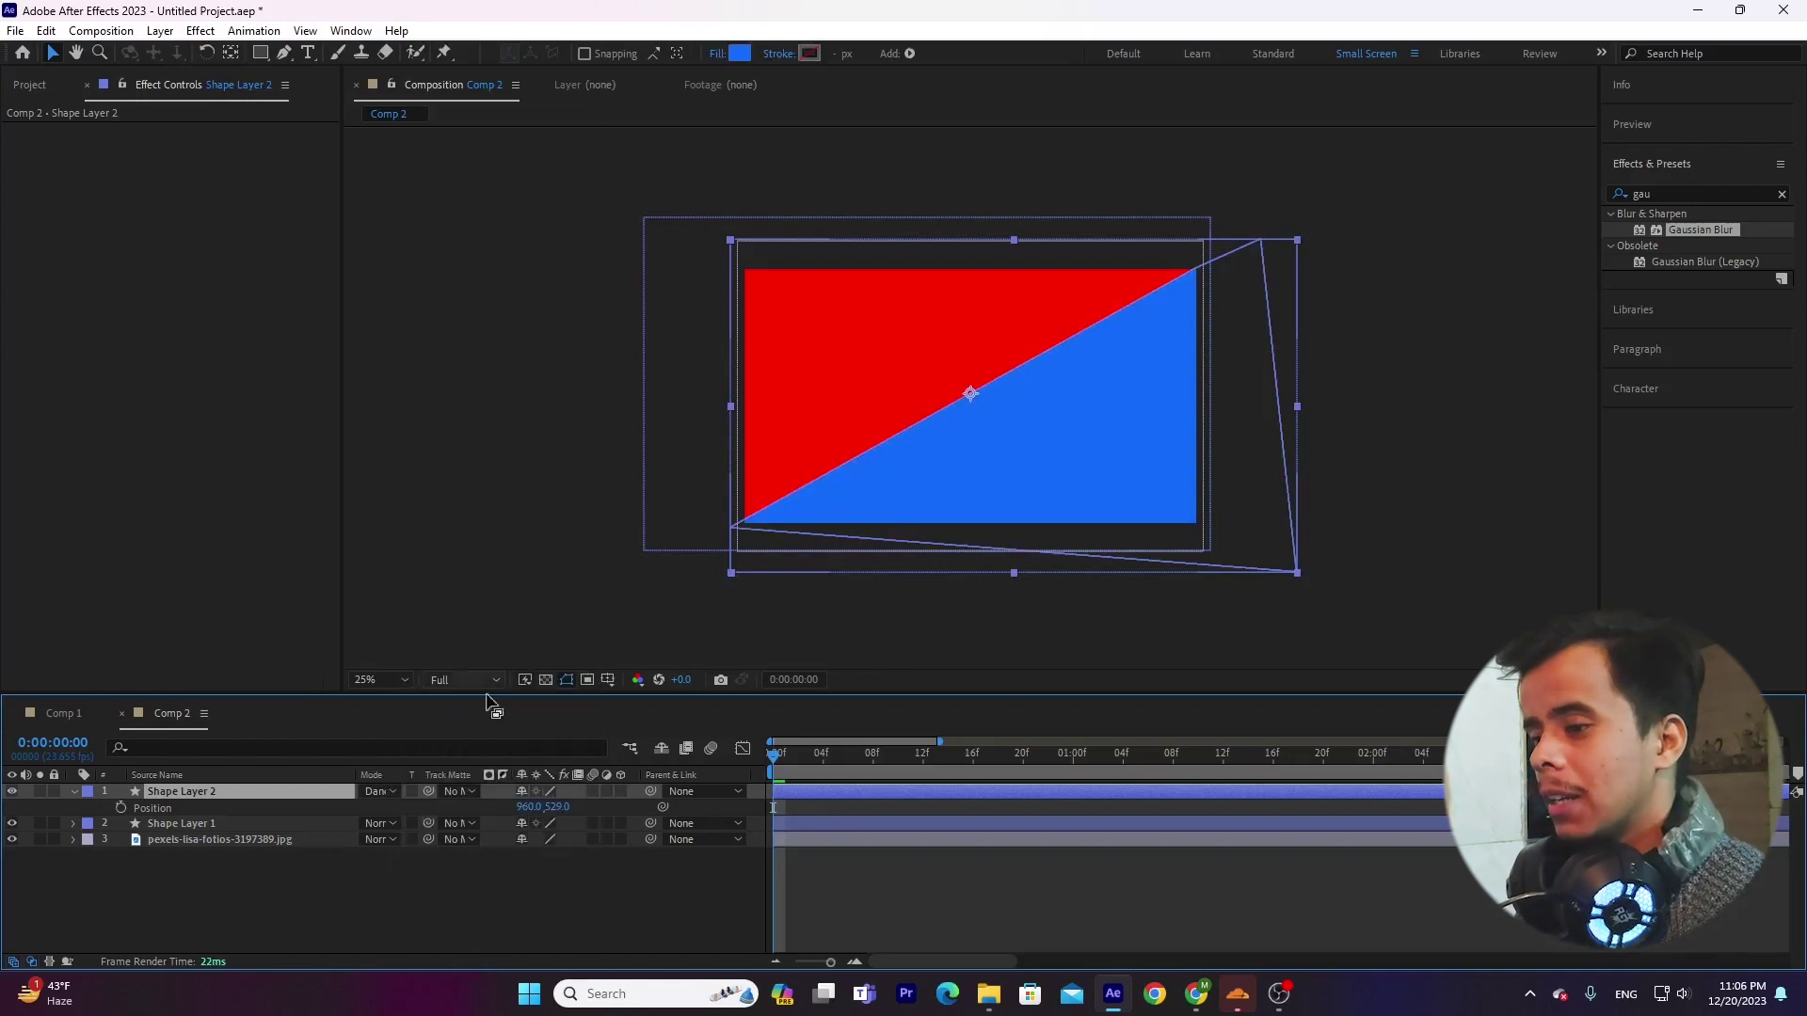
{"action": "left_click", "coordinate": [374, 791]}
{"action": "left_click", "coordinate": [510, 156]}
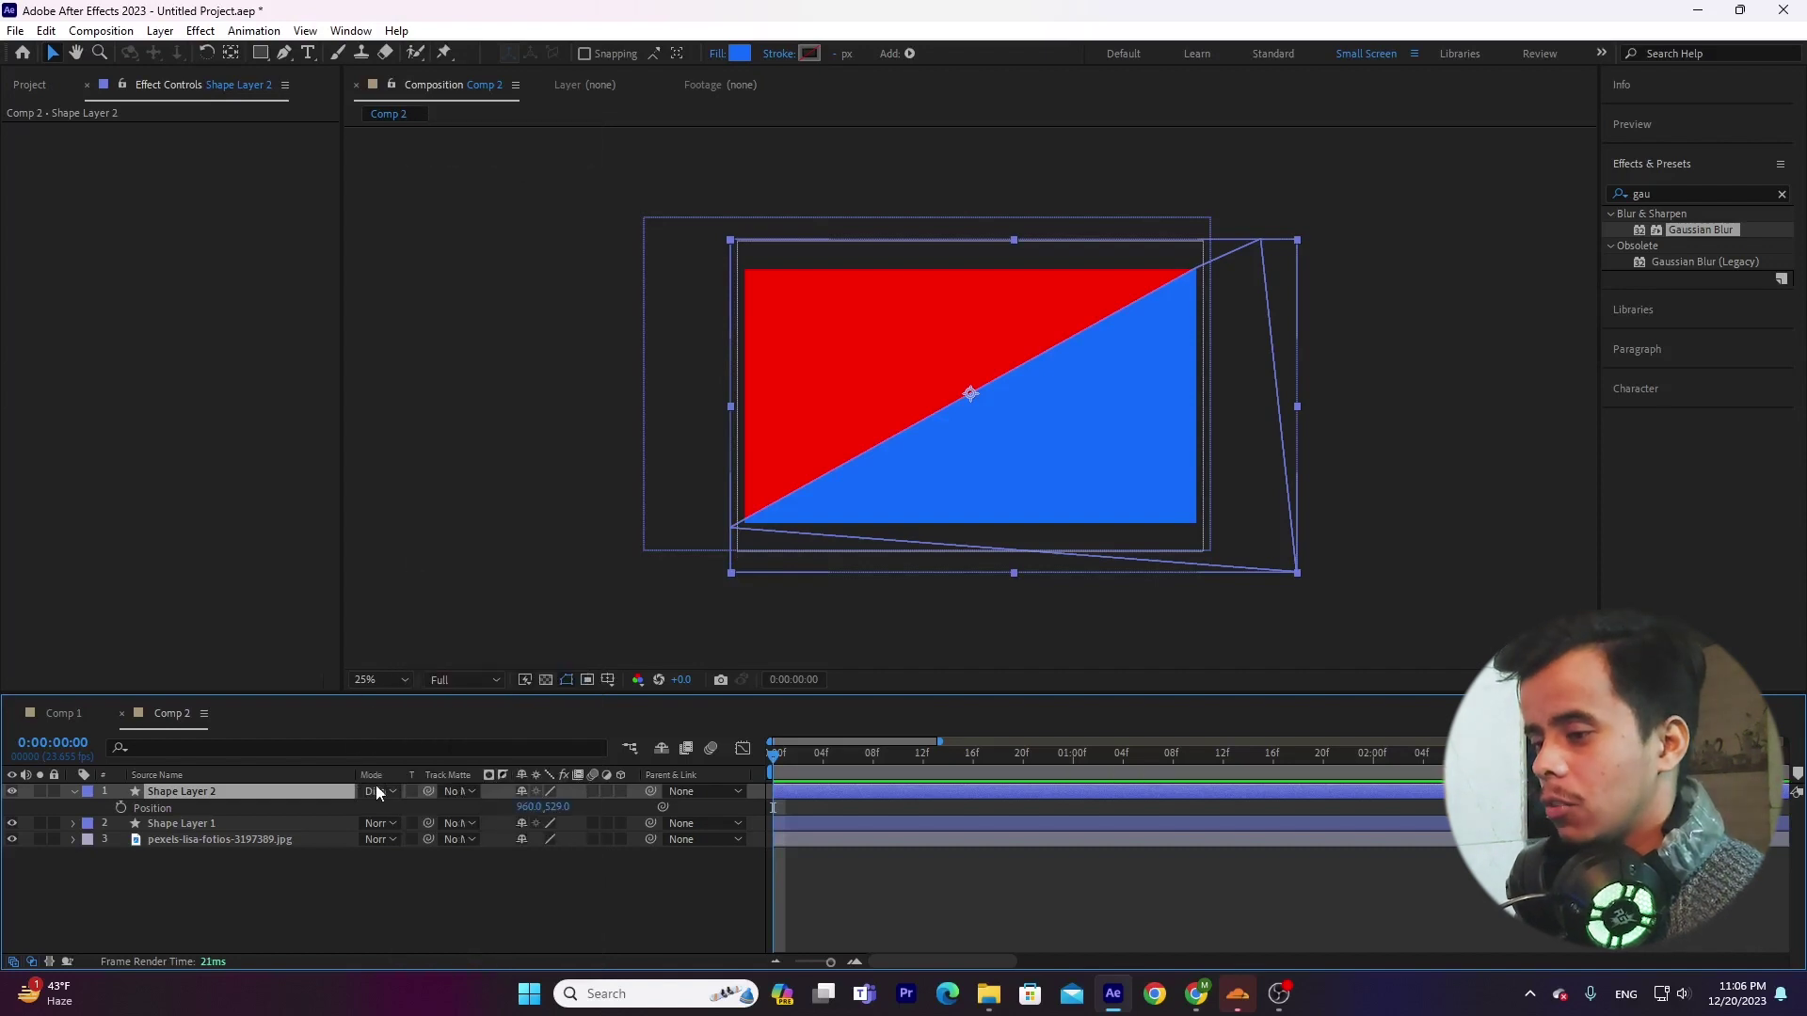
Step: Set the blending mode of both the blue and the red shape layers to Multiply
{"action": "left_click", "coordinate": [376, 790]}
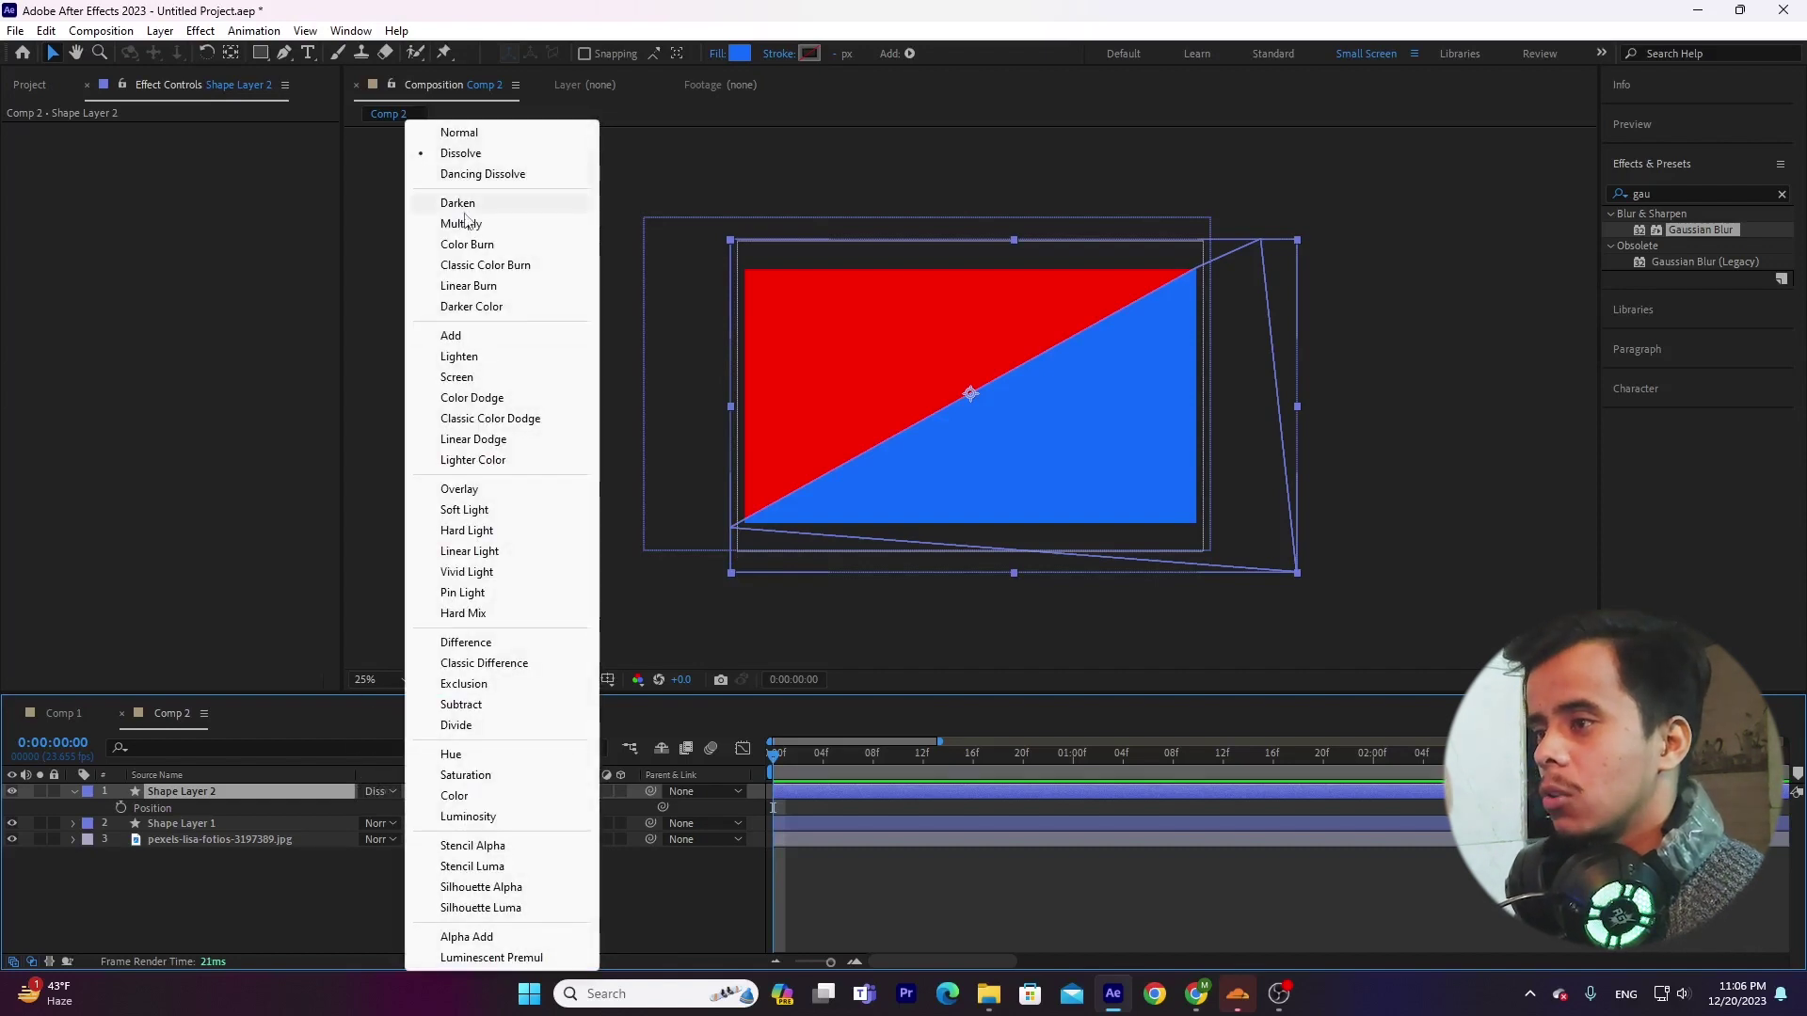
{"action": "left_click", "coordinate": [470, 222]}
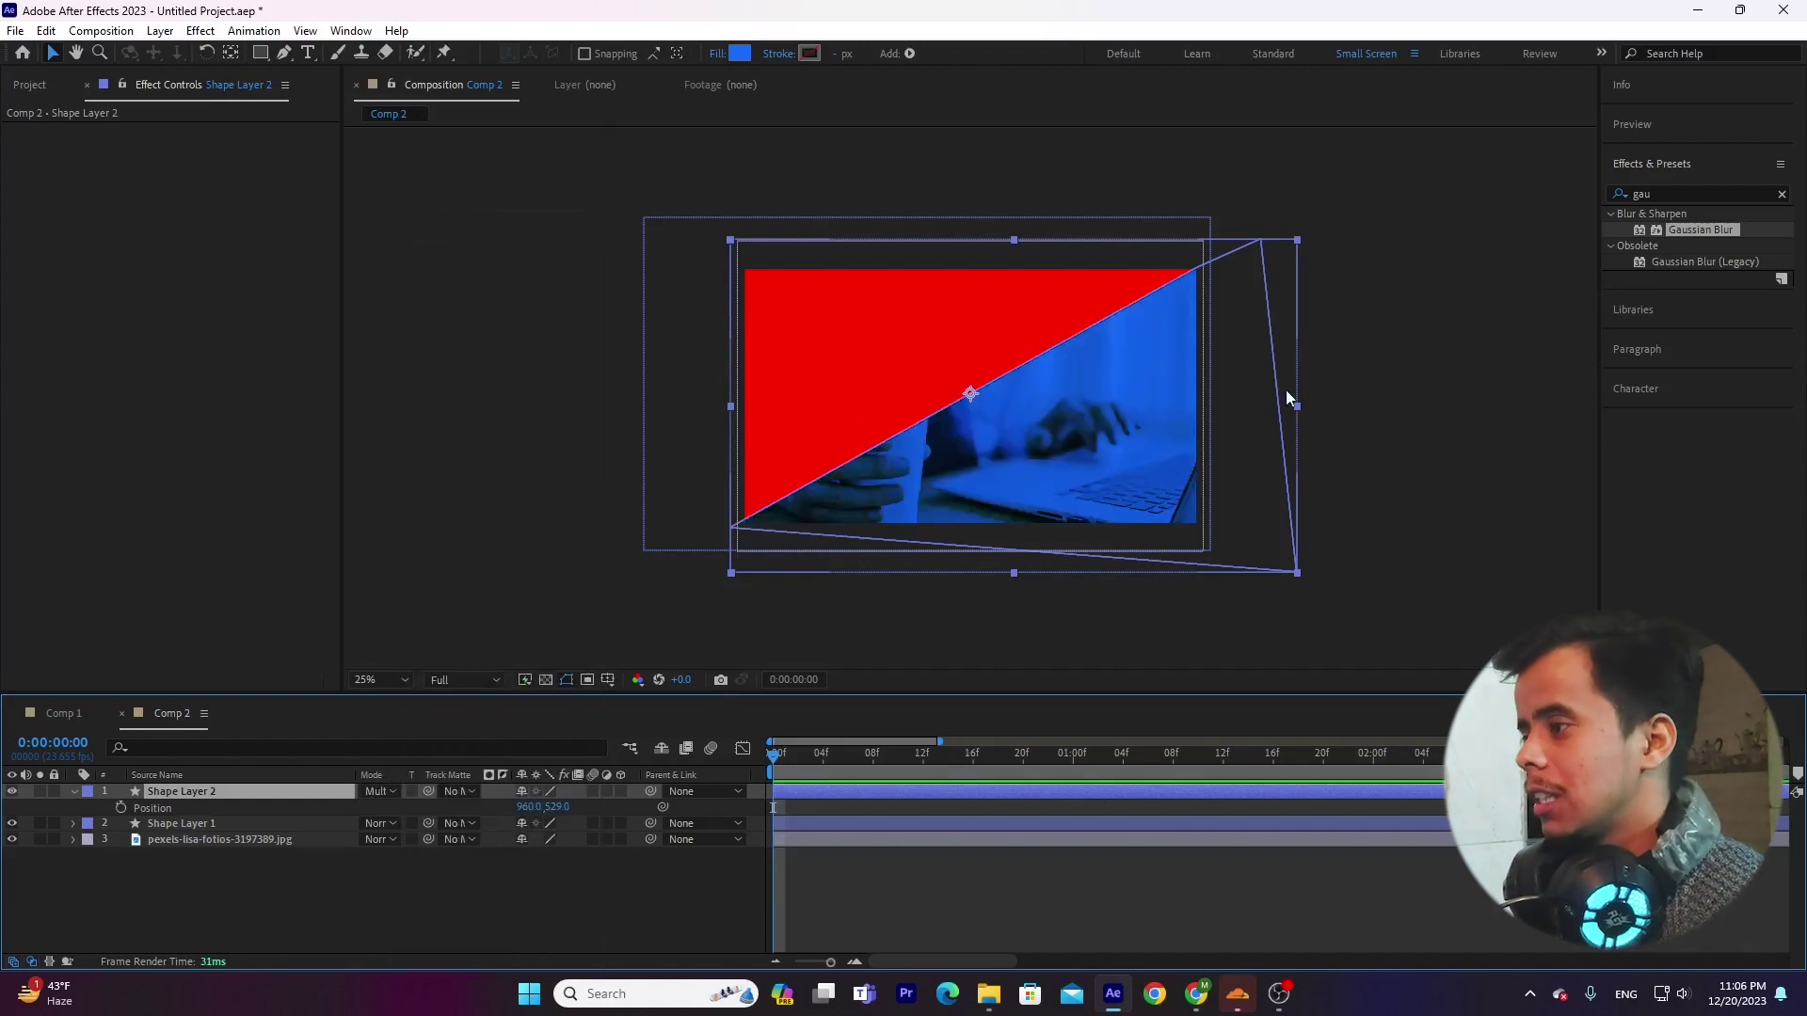
{"action": "left_click", "coordinate": [382, 823]}
{"action": "left_click", "coordinate": [491, 227]}
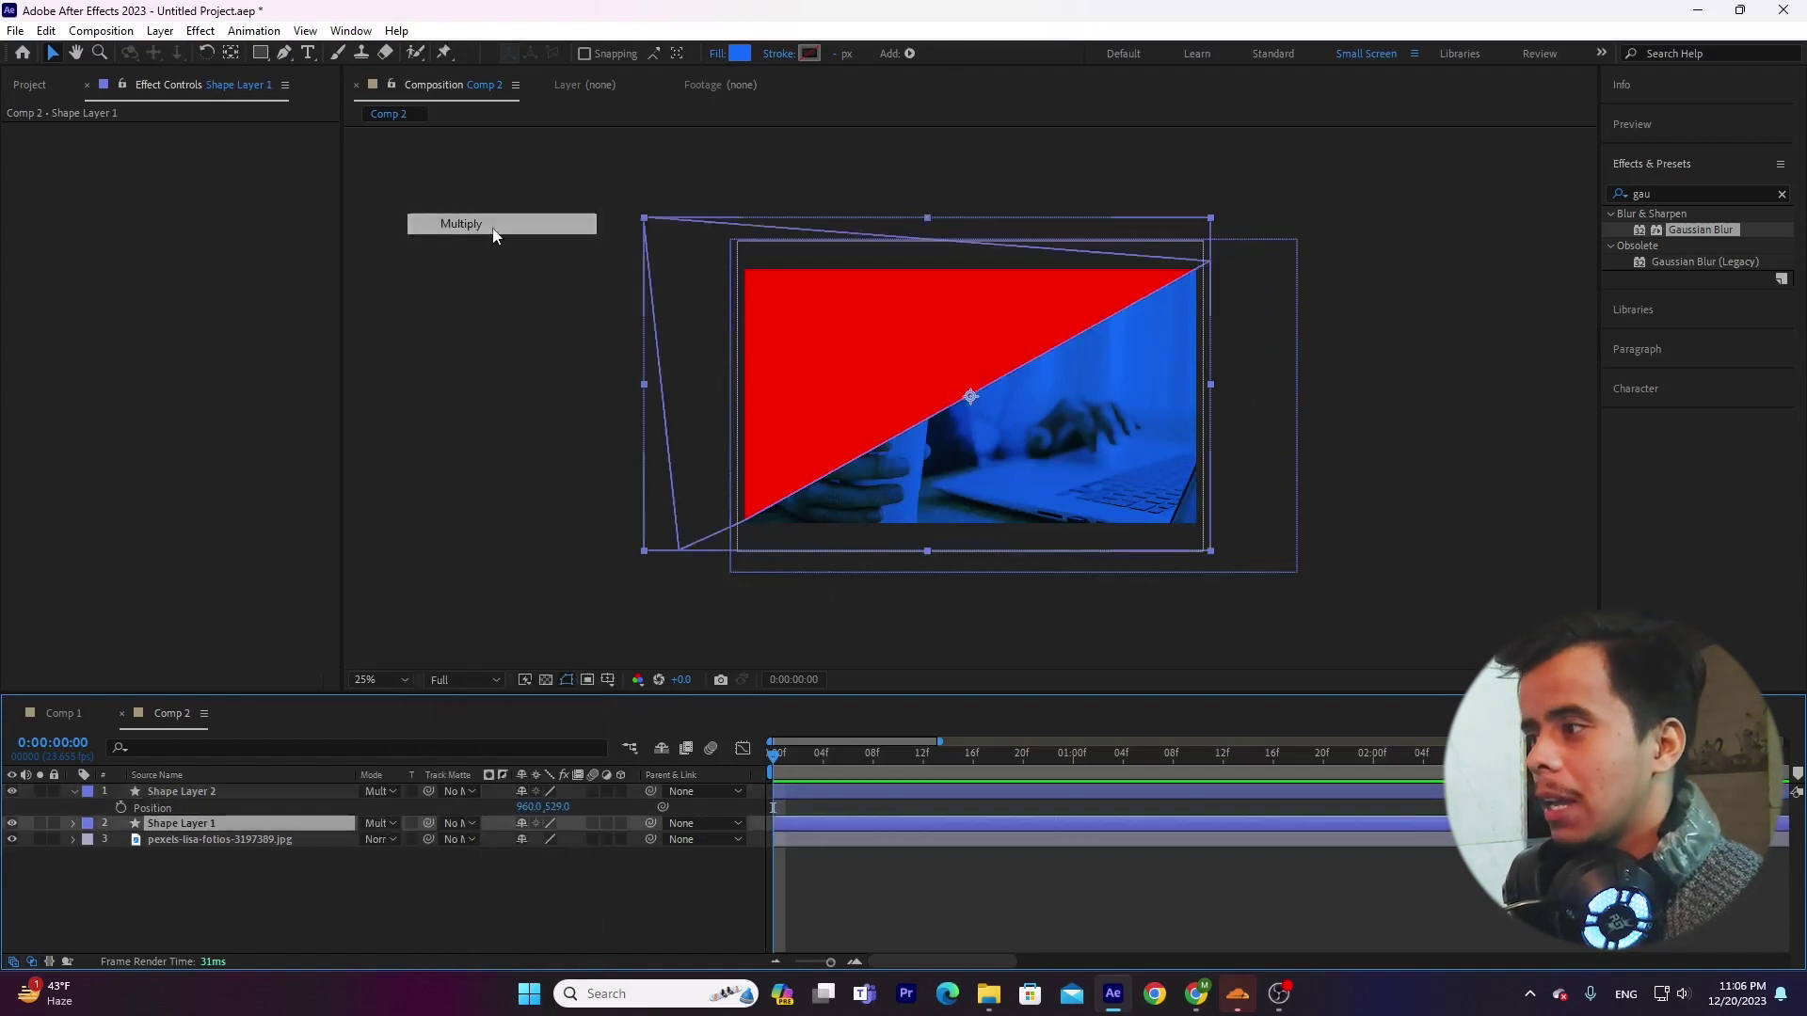
{"action": "left_click", "coordinate": [406, 895]}
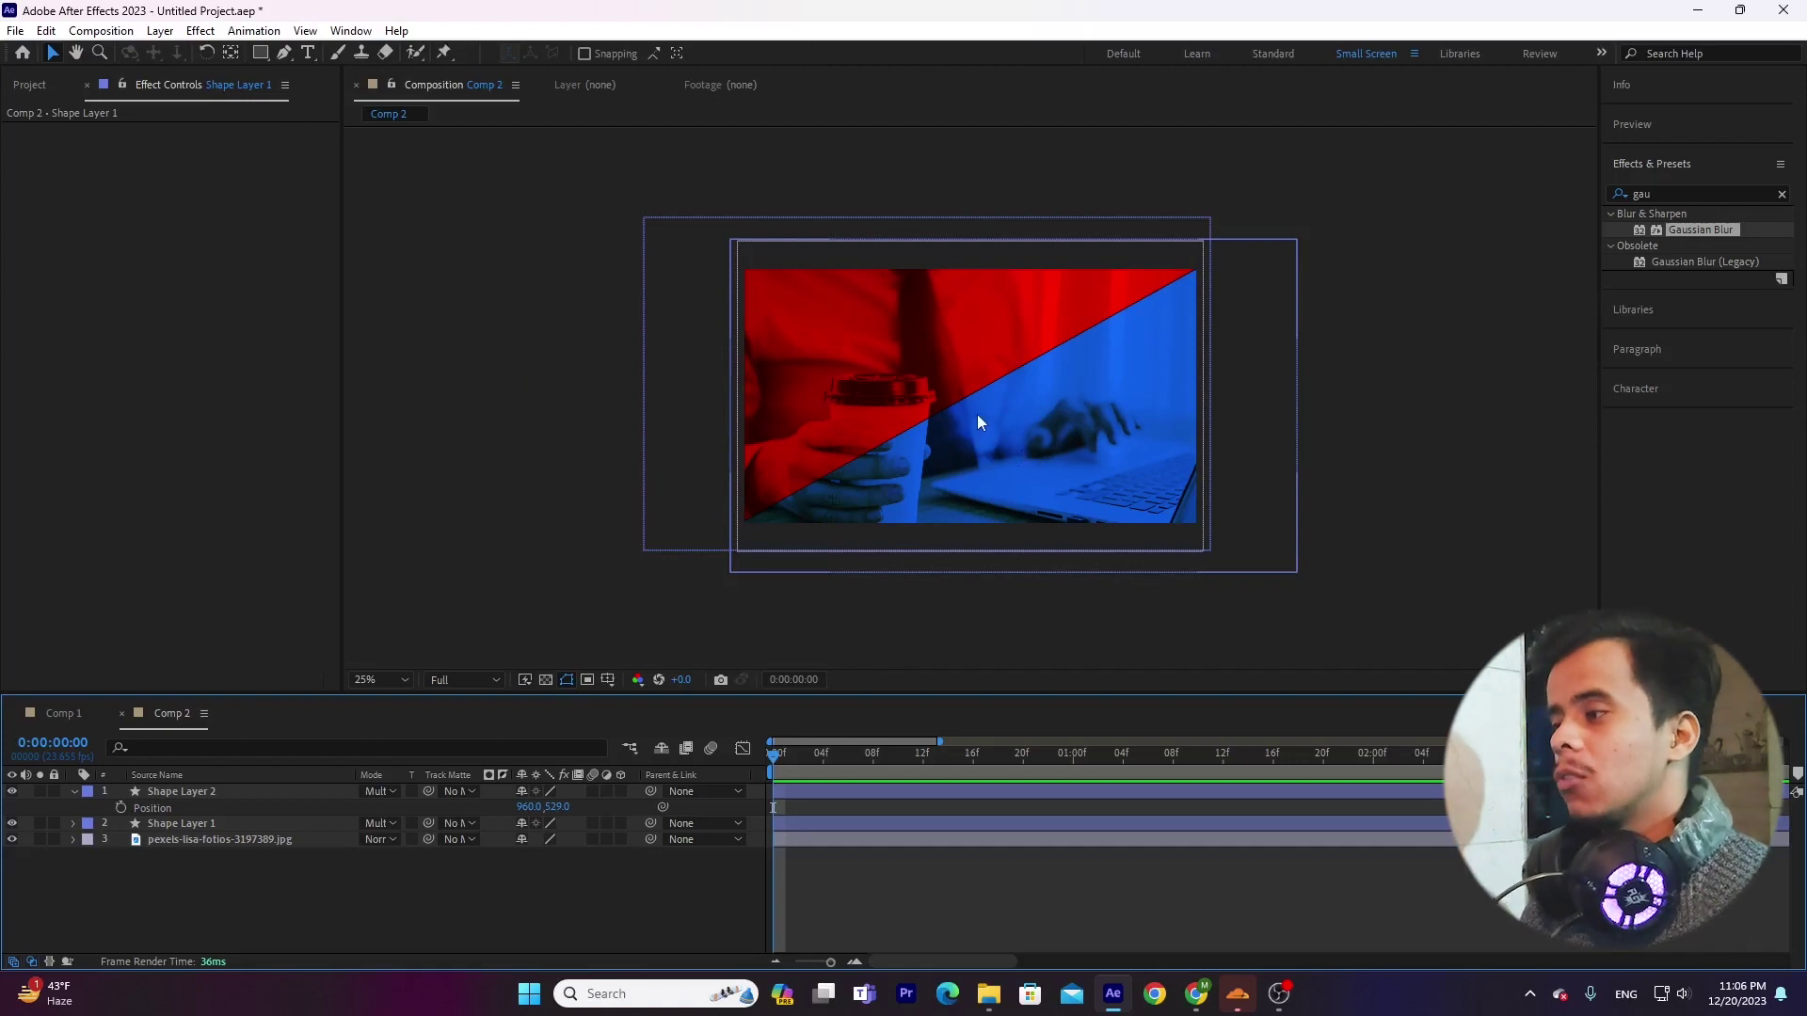
Step: Add opacity keyframes of 0% to both shape layers at the start of the timeline
{"action": "left_click", "coordinate": [200, 822]}
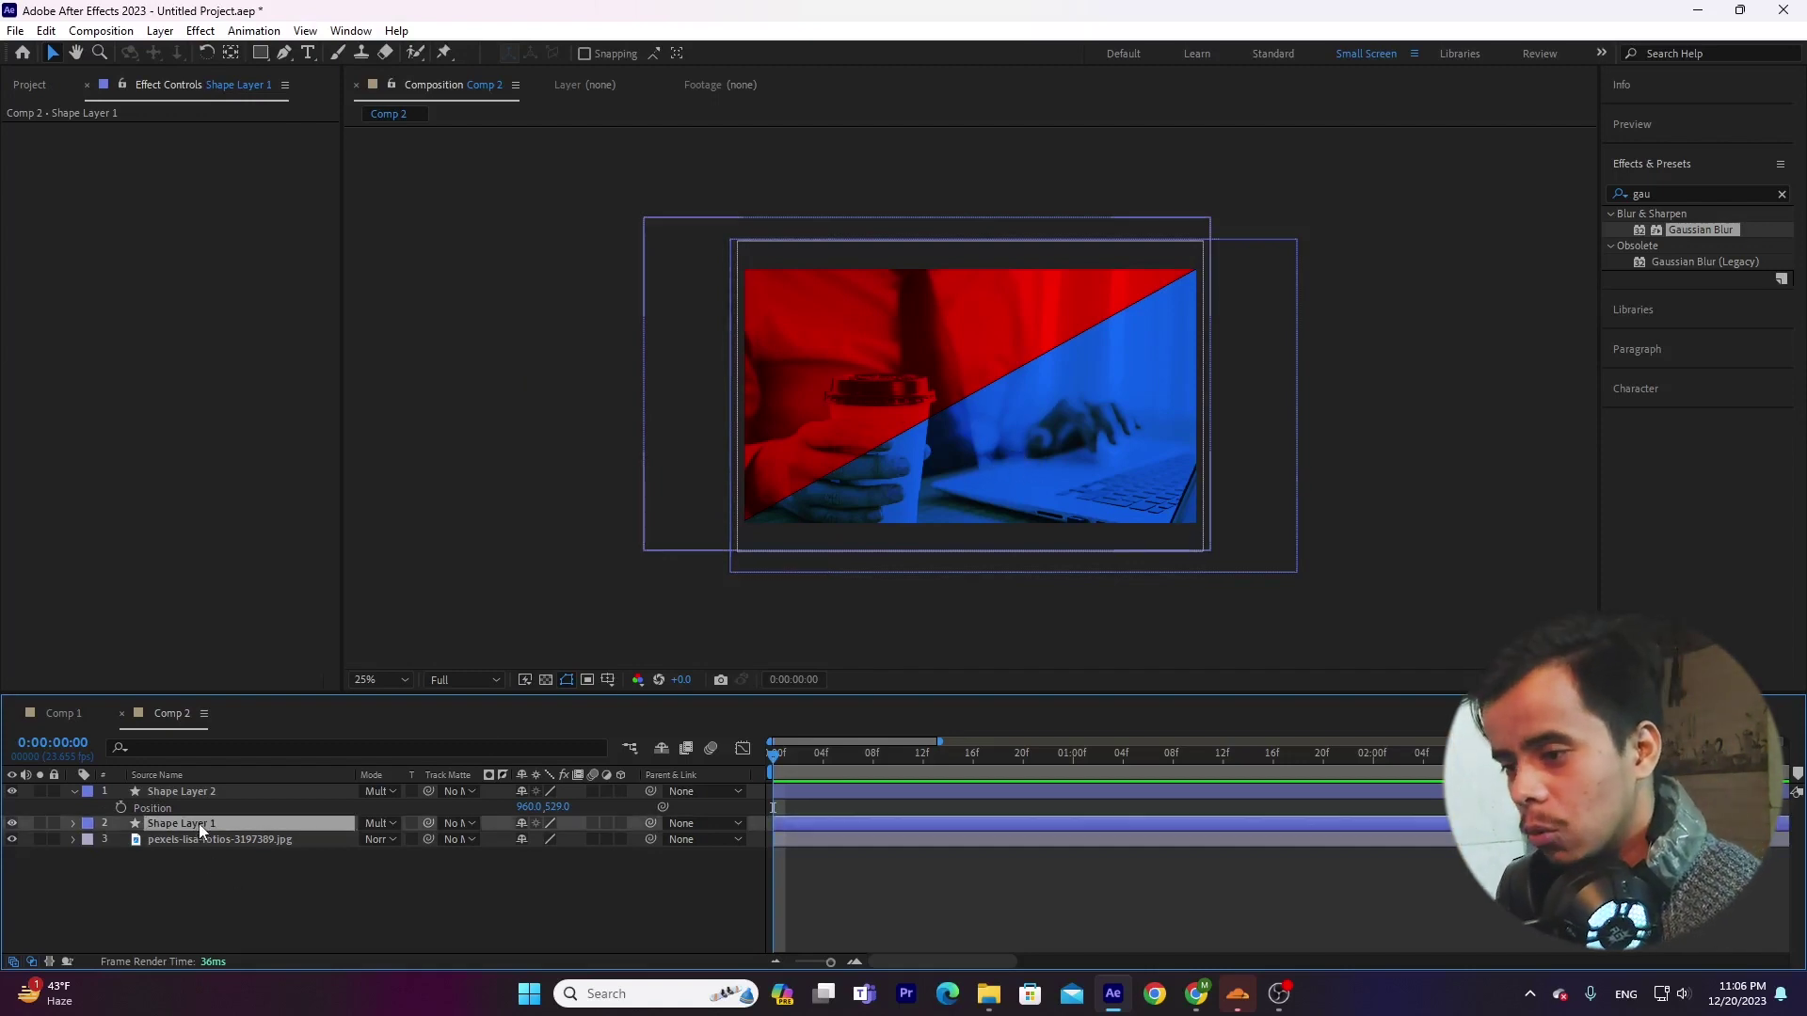
{"action": "left_click", "coordinate": [233, 794], "text": "ctrl"}
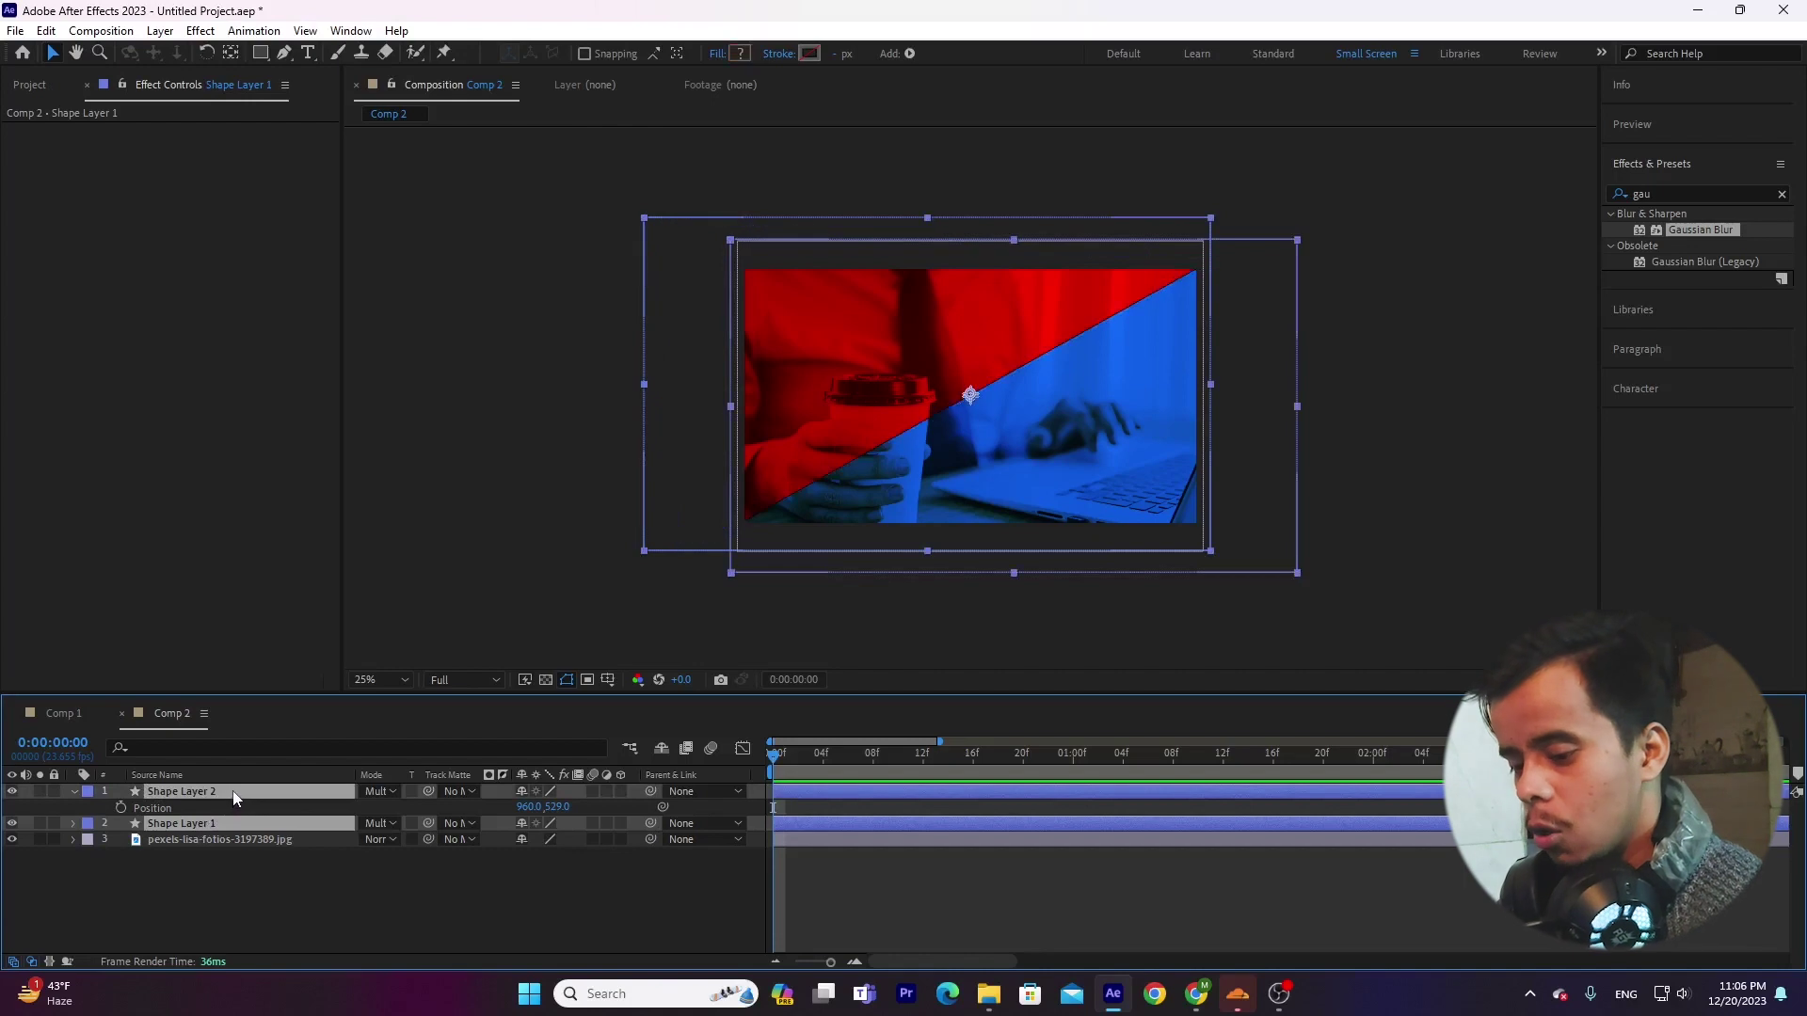
{"action": "key", "text": "t"}
{"action": "left_click", "coordinate": [121, 807]}
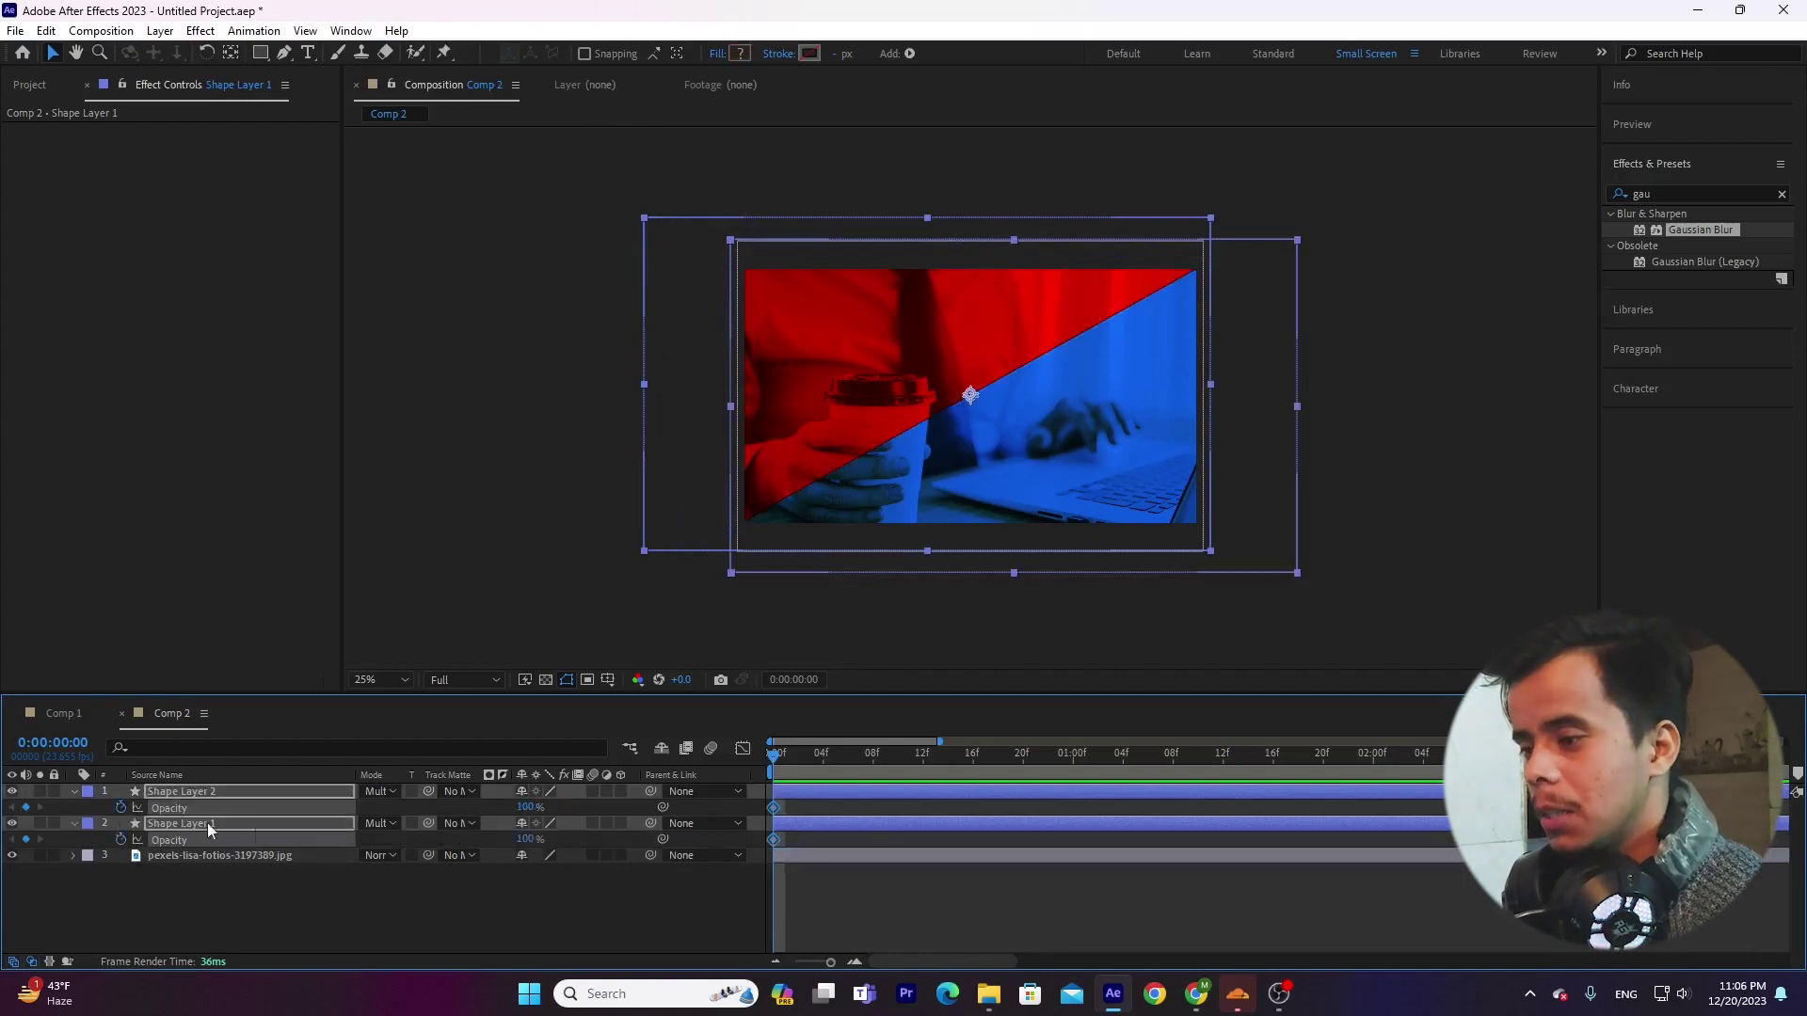
{"action": "left_click", "coordinate": [529, 807]}
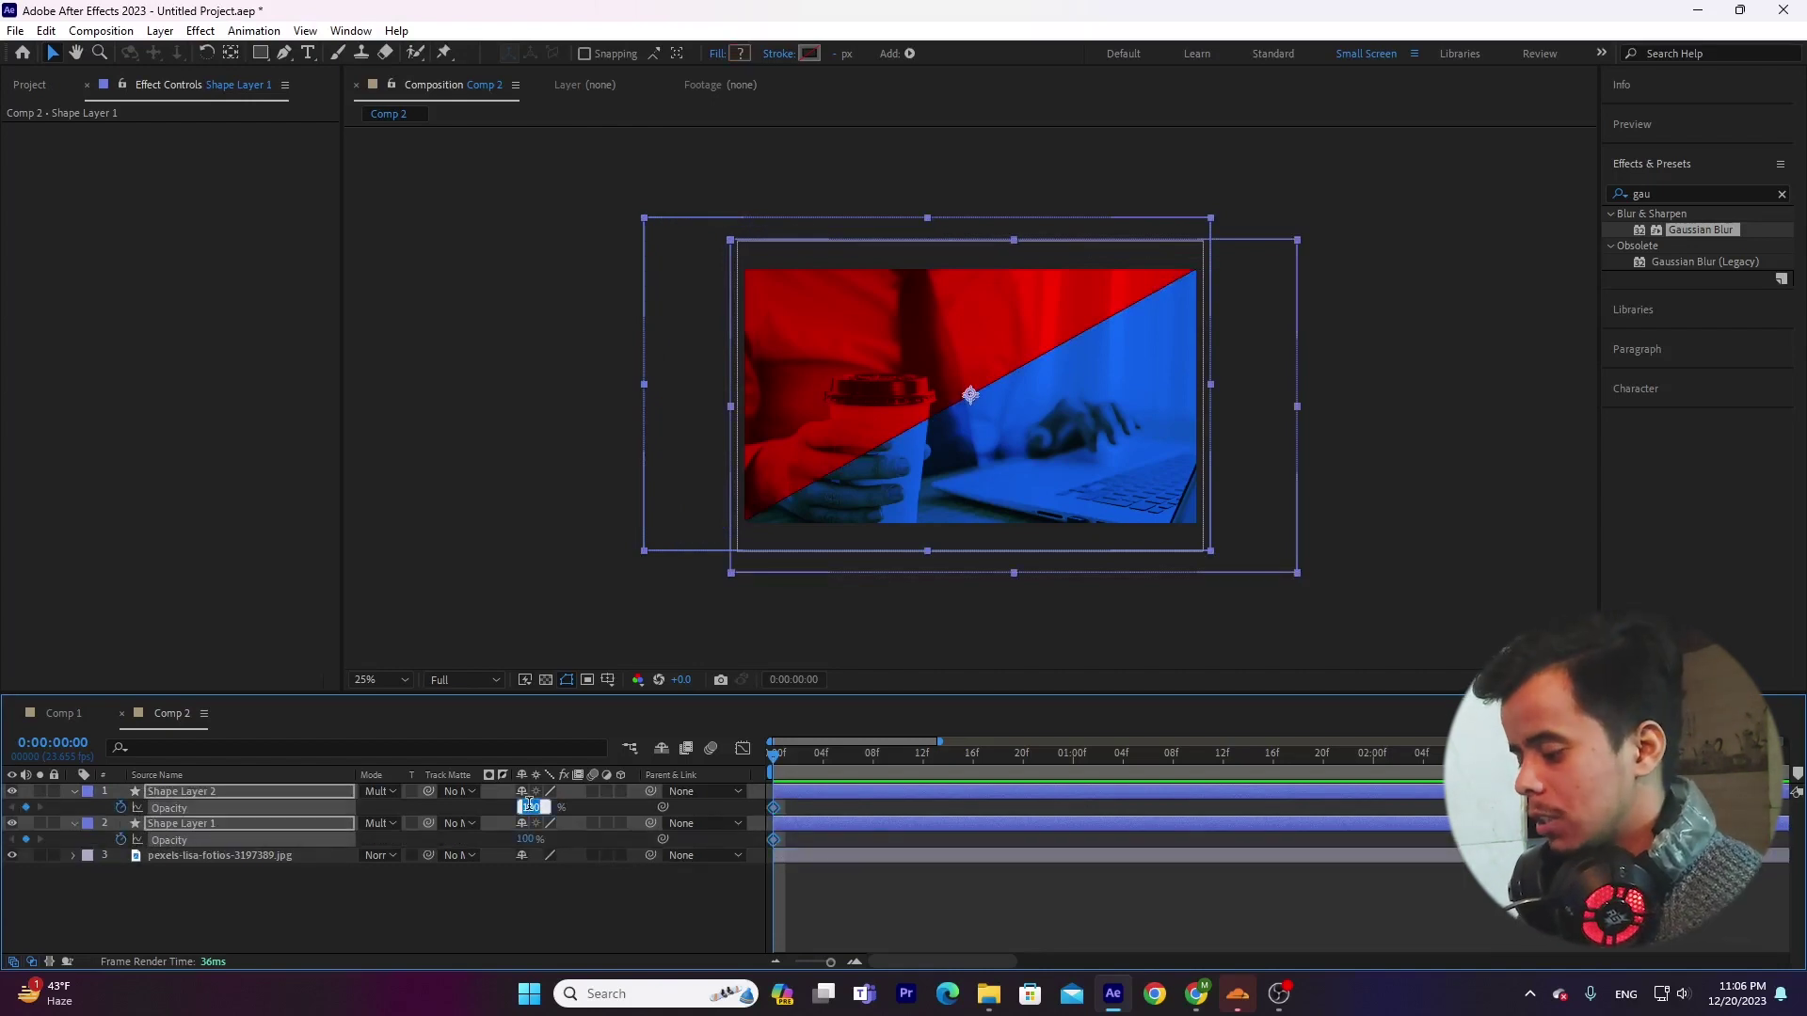
{"action": "type", "text": "0"}
{"action": "left_click", "coordinate": [594, 806]}
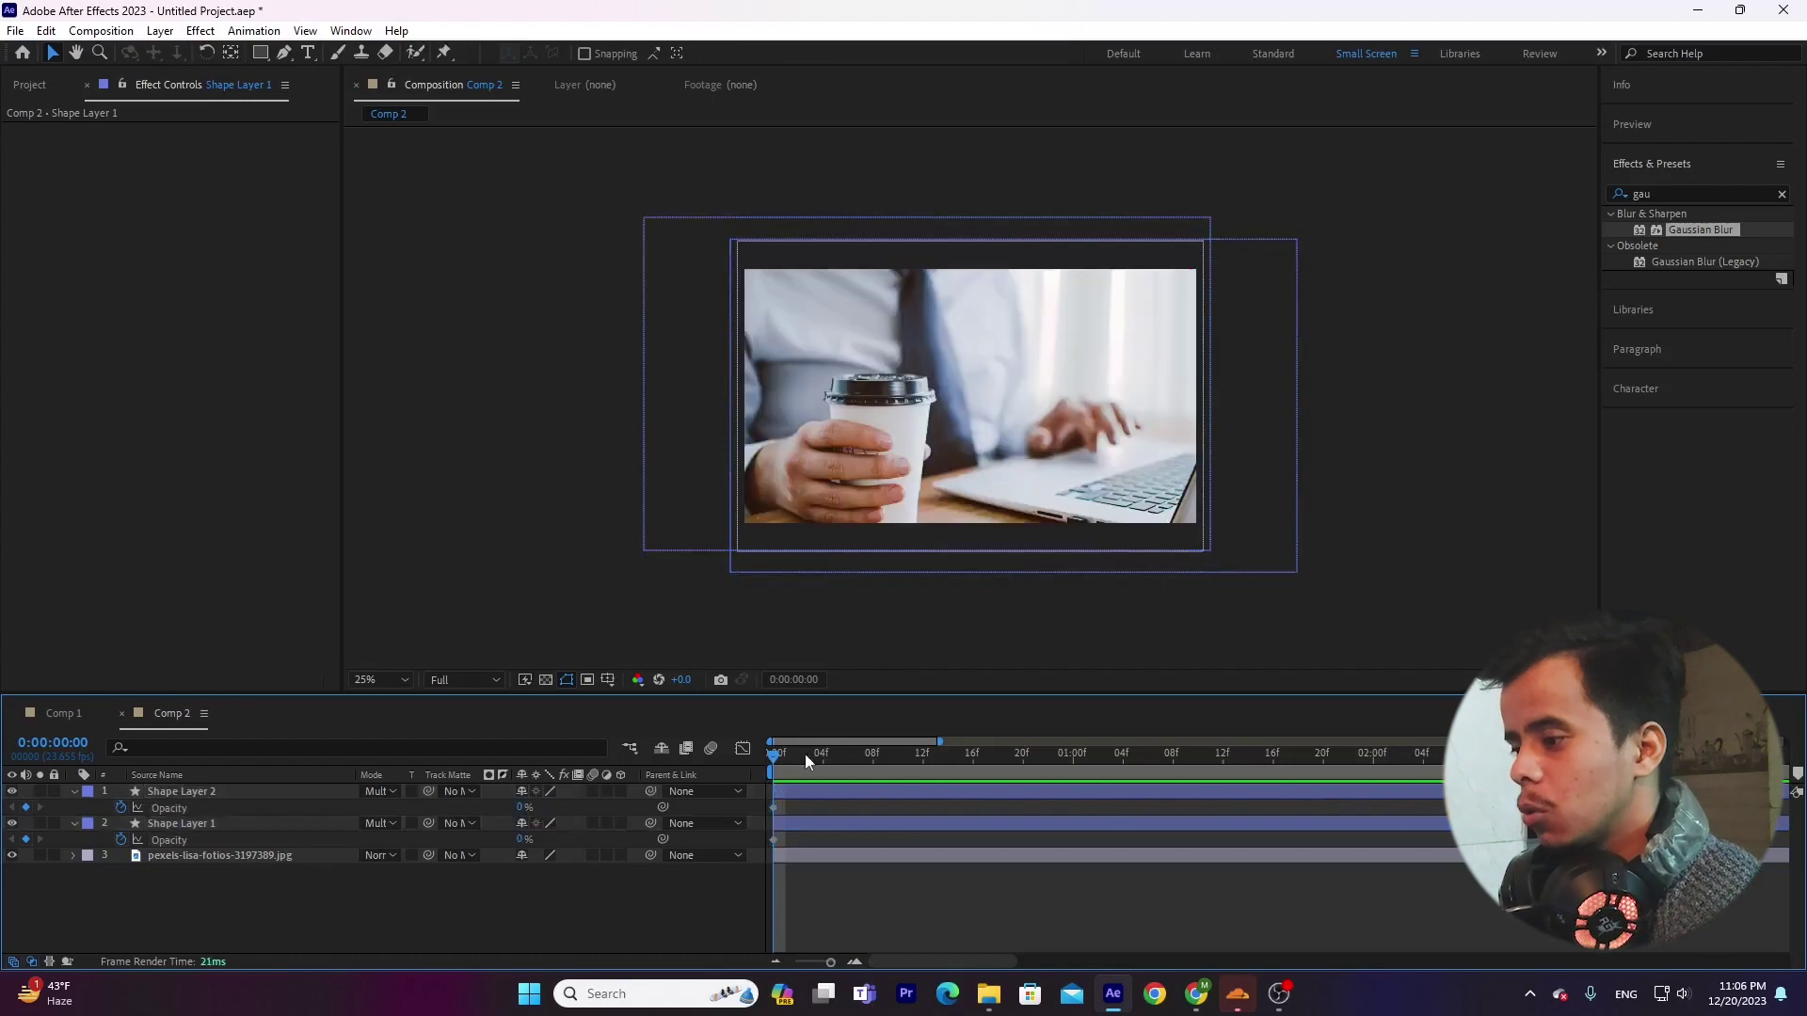
Step: Add opacity keyframes of 70% to both shape layers at 0:00:00:20
{"action": "left_click_drag", "start_coordinate": [833, 754], "coordinate": [1025, 766]}
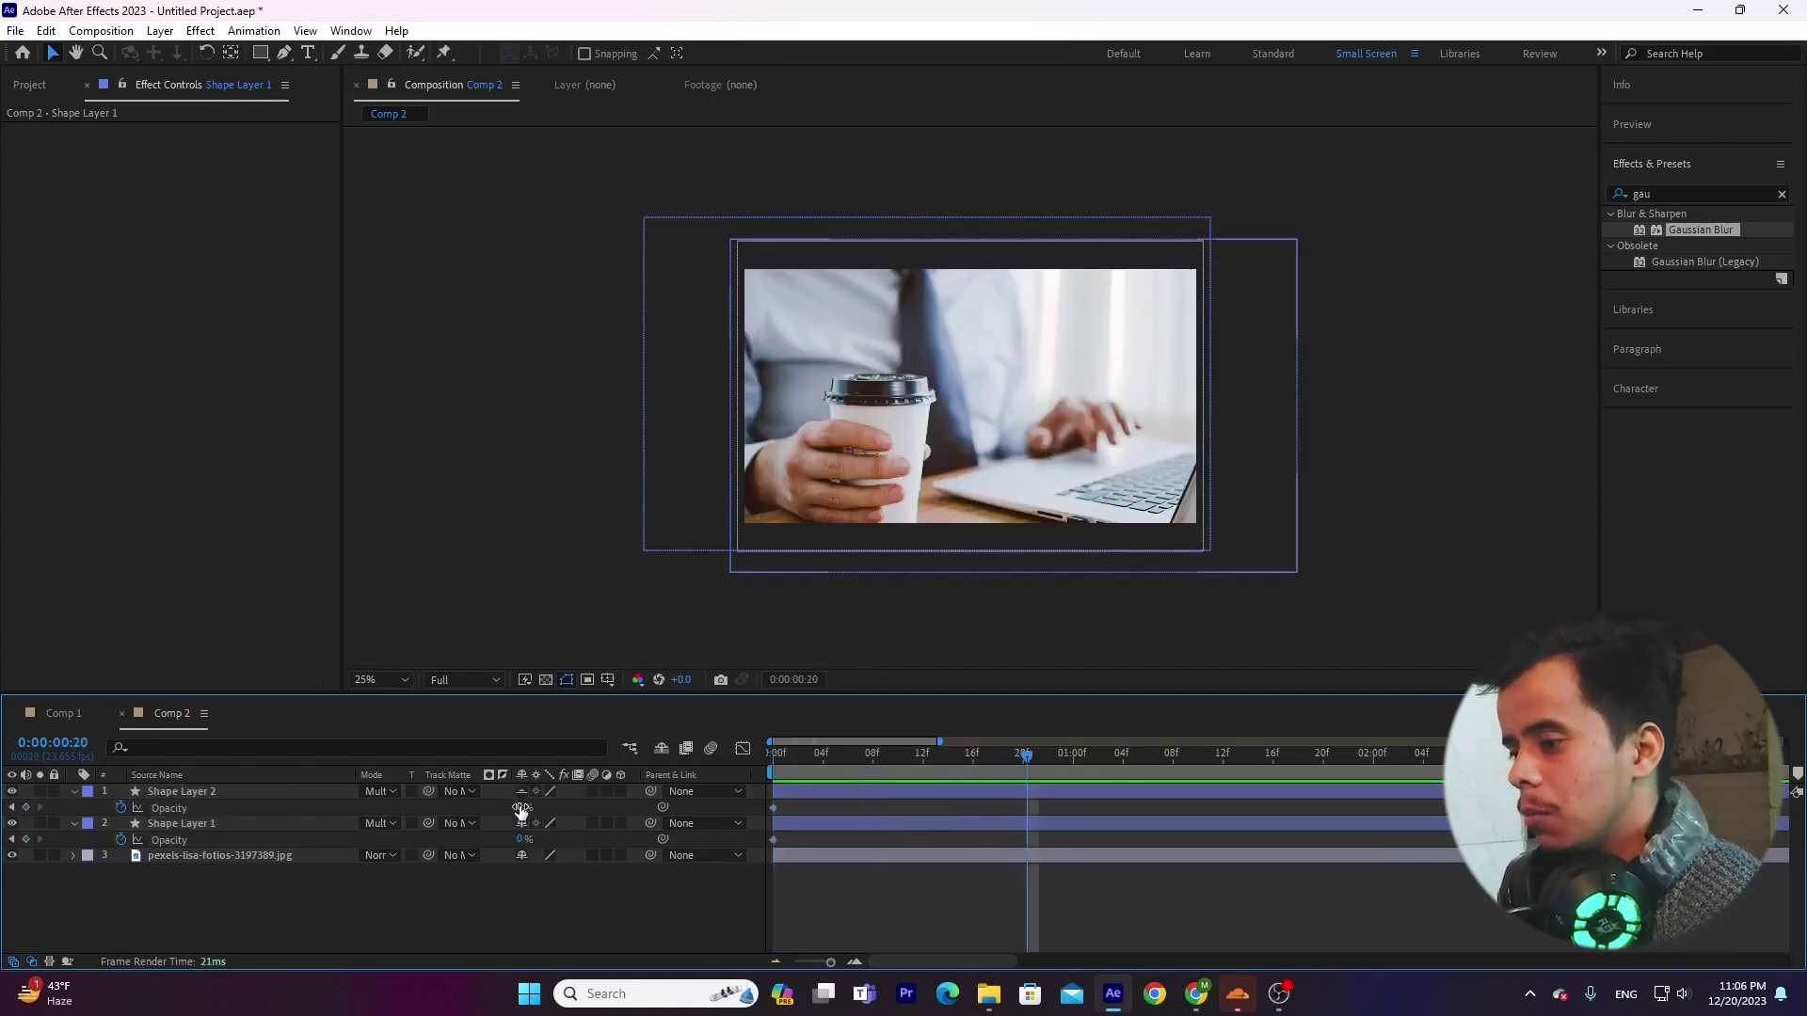
{"action": "left_click", "coordinate": [524, 807]}
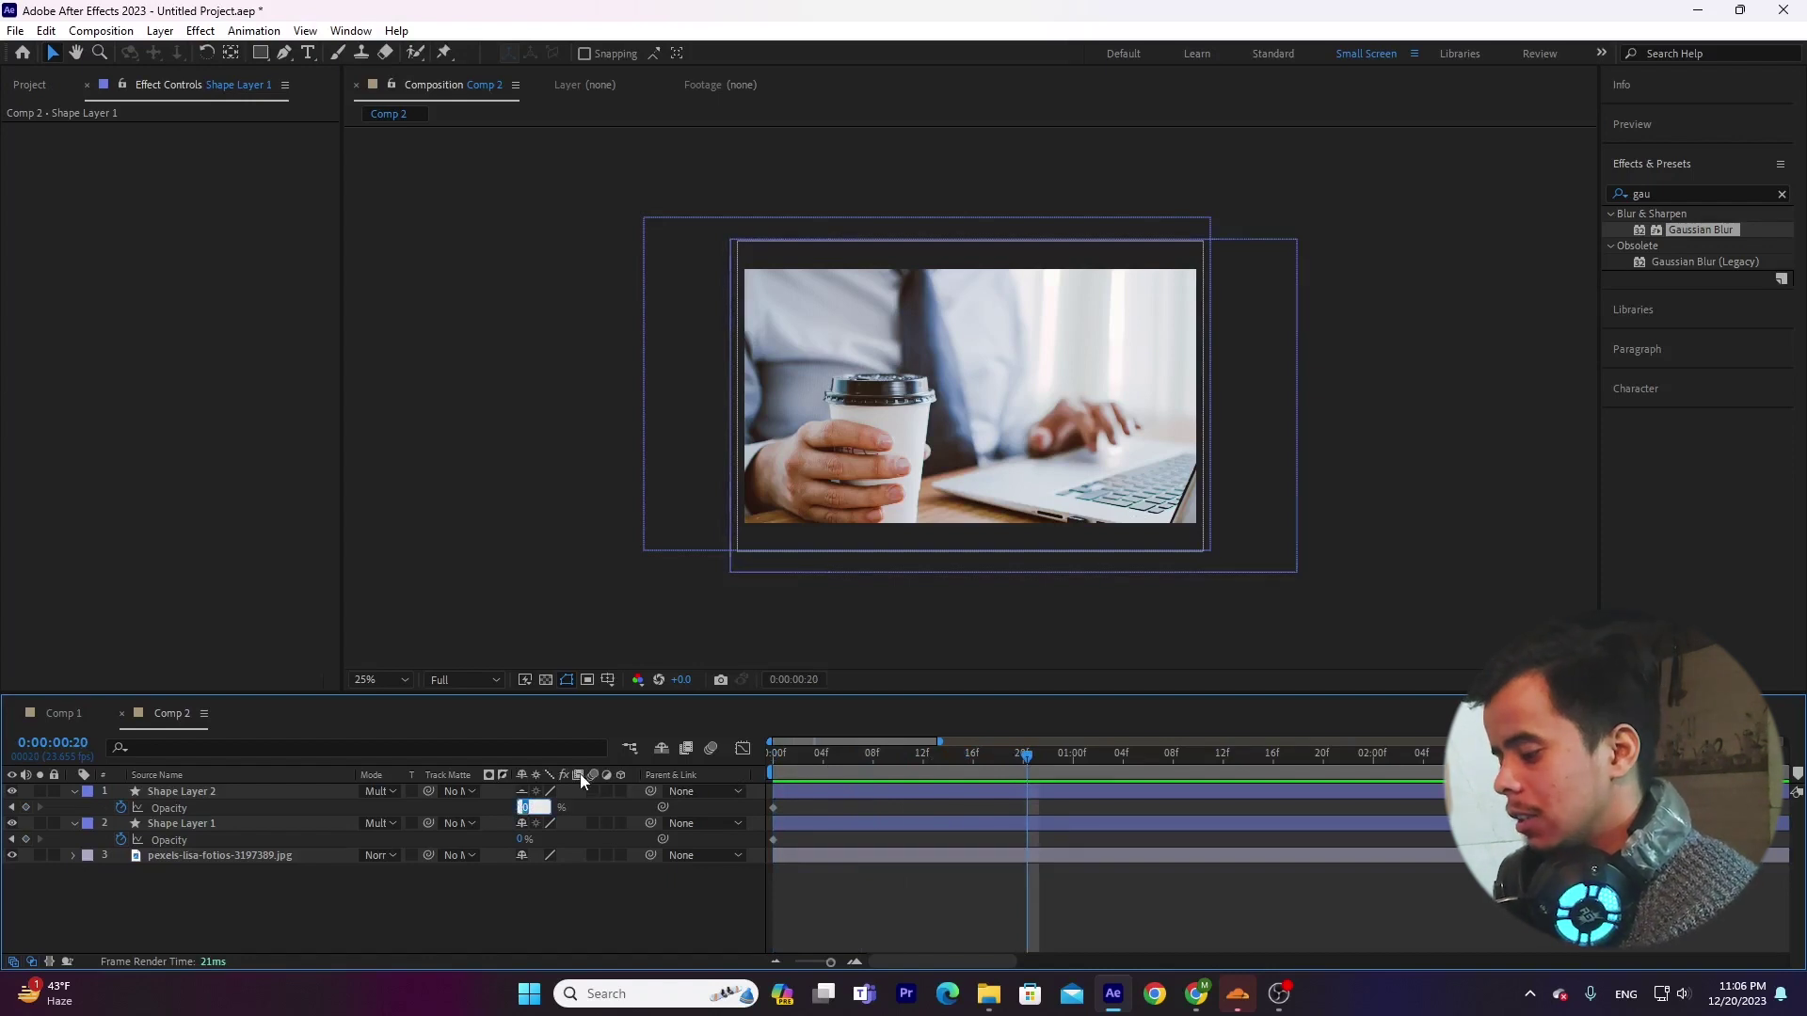
{"action": "type", "text": "70"}
{"action": "key", "text": "Return"}
{"action": "left_click", "coordinate": [524, 839]}
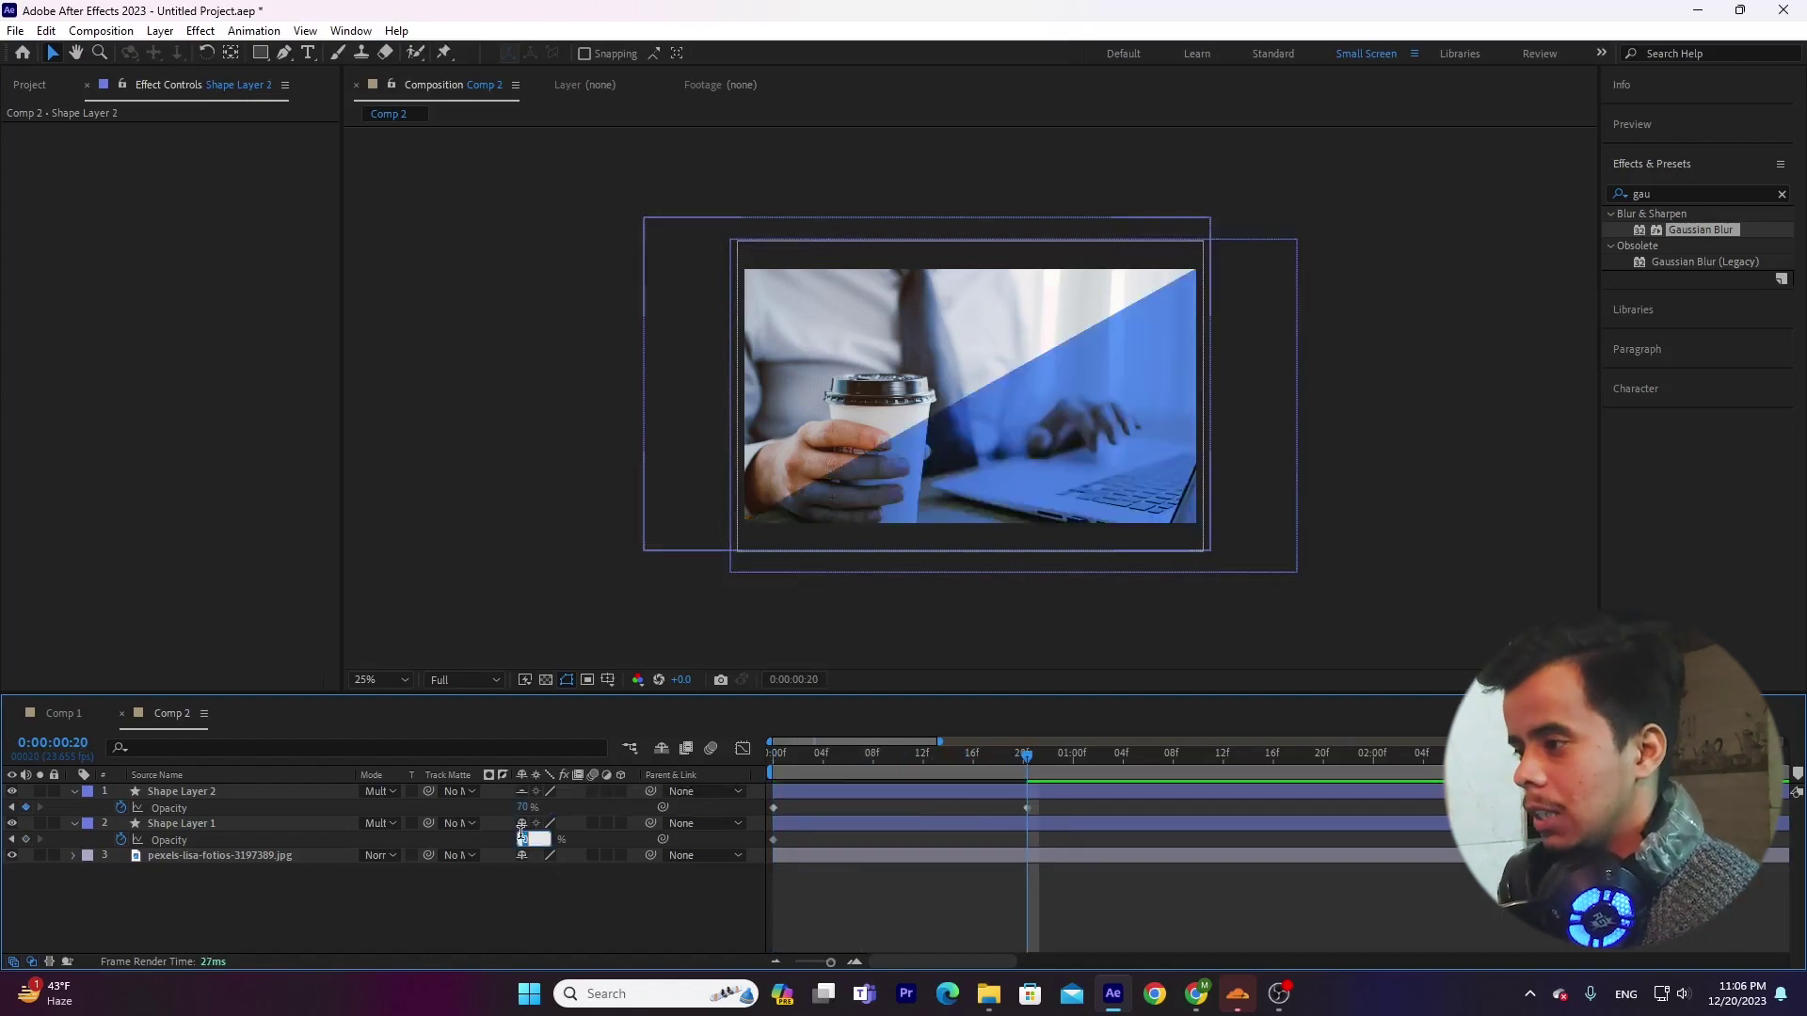
{"action": "type", "text": "70"}
{"action": "key", "text": "Return"}
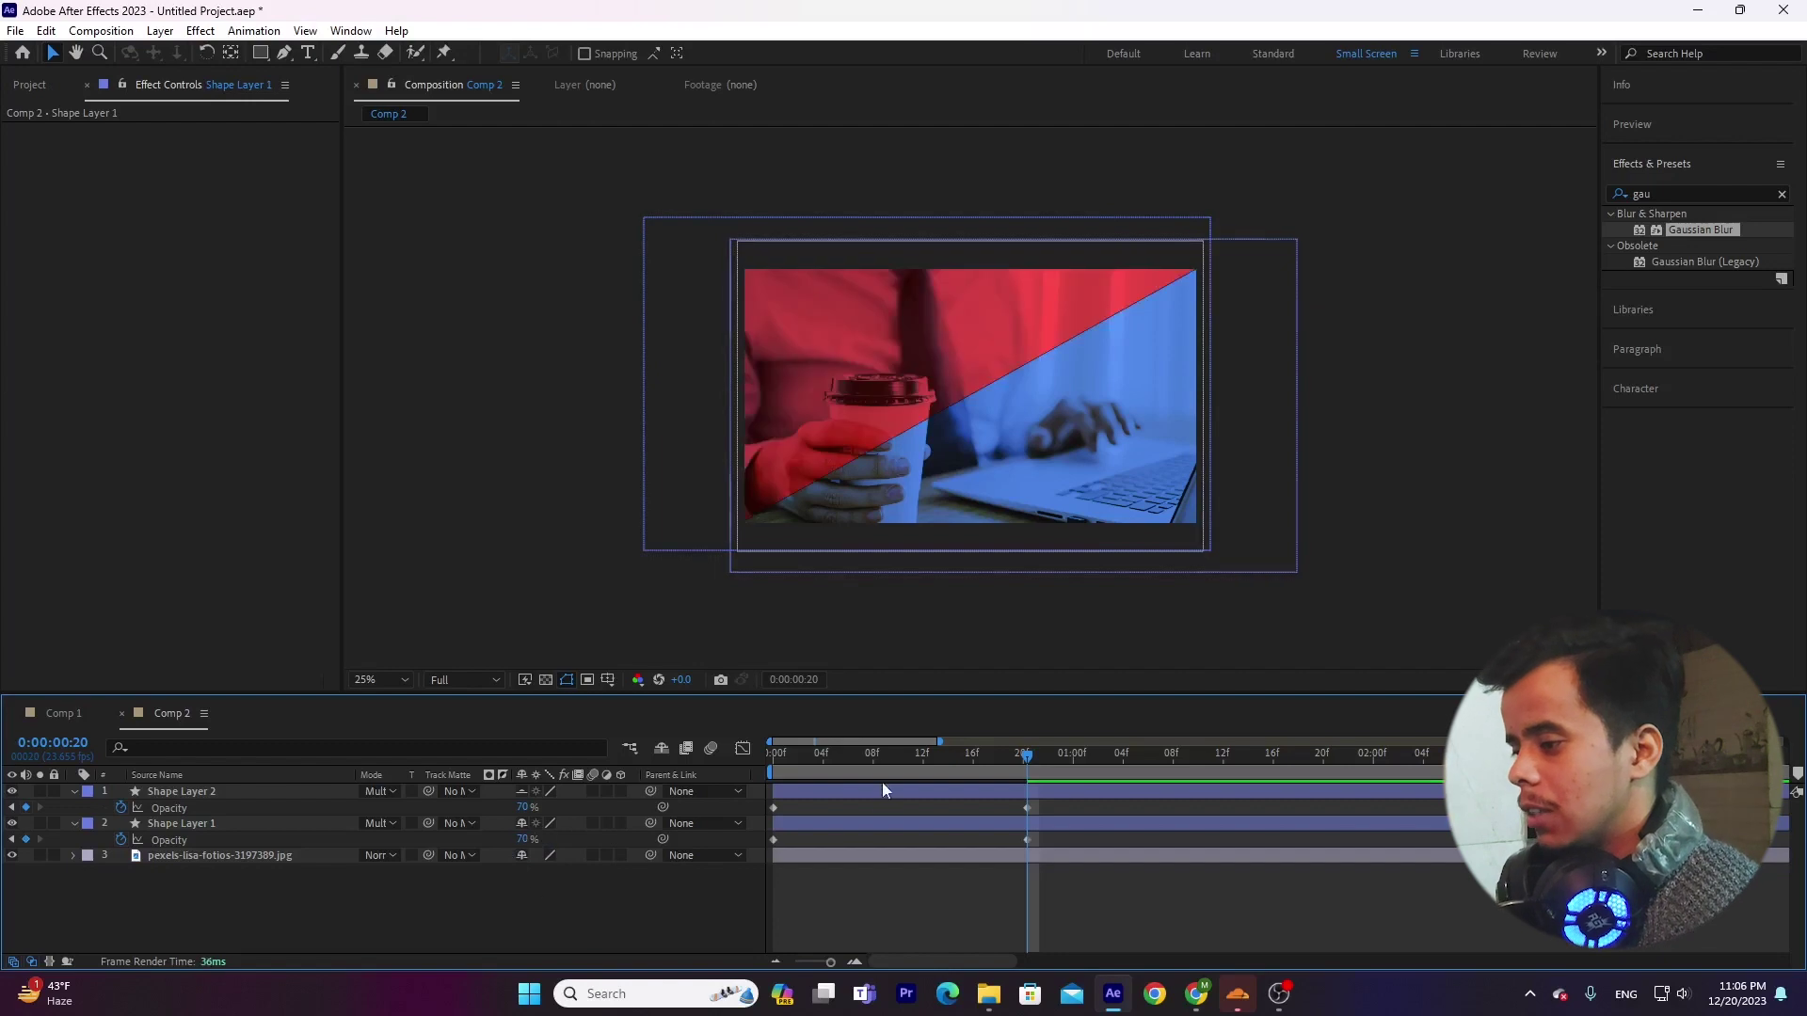
Step: Apply Easy Ease to all opacity keyframes of both shape layers and preview the fade from the start of the timeline
{"action": "left_click_drag", "start_coordinate": [882, 781], "coordinate": [782, 781]}
{"action": "left_click_drag", "start_coordinate": [1076, 802], "coordinate": [721, 855]}
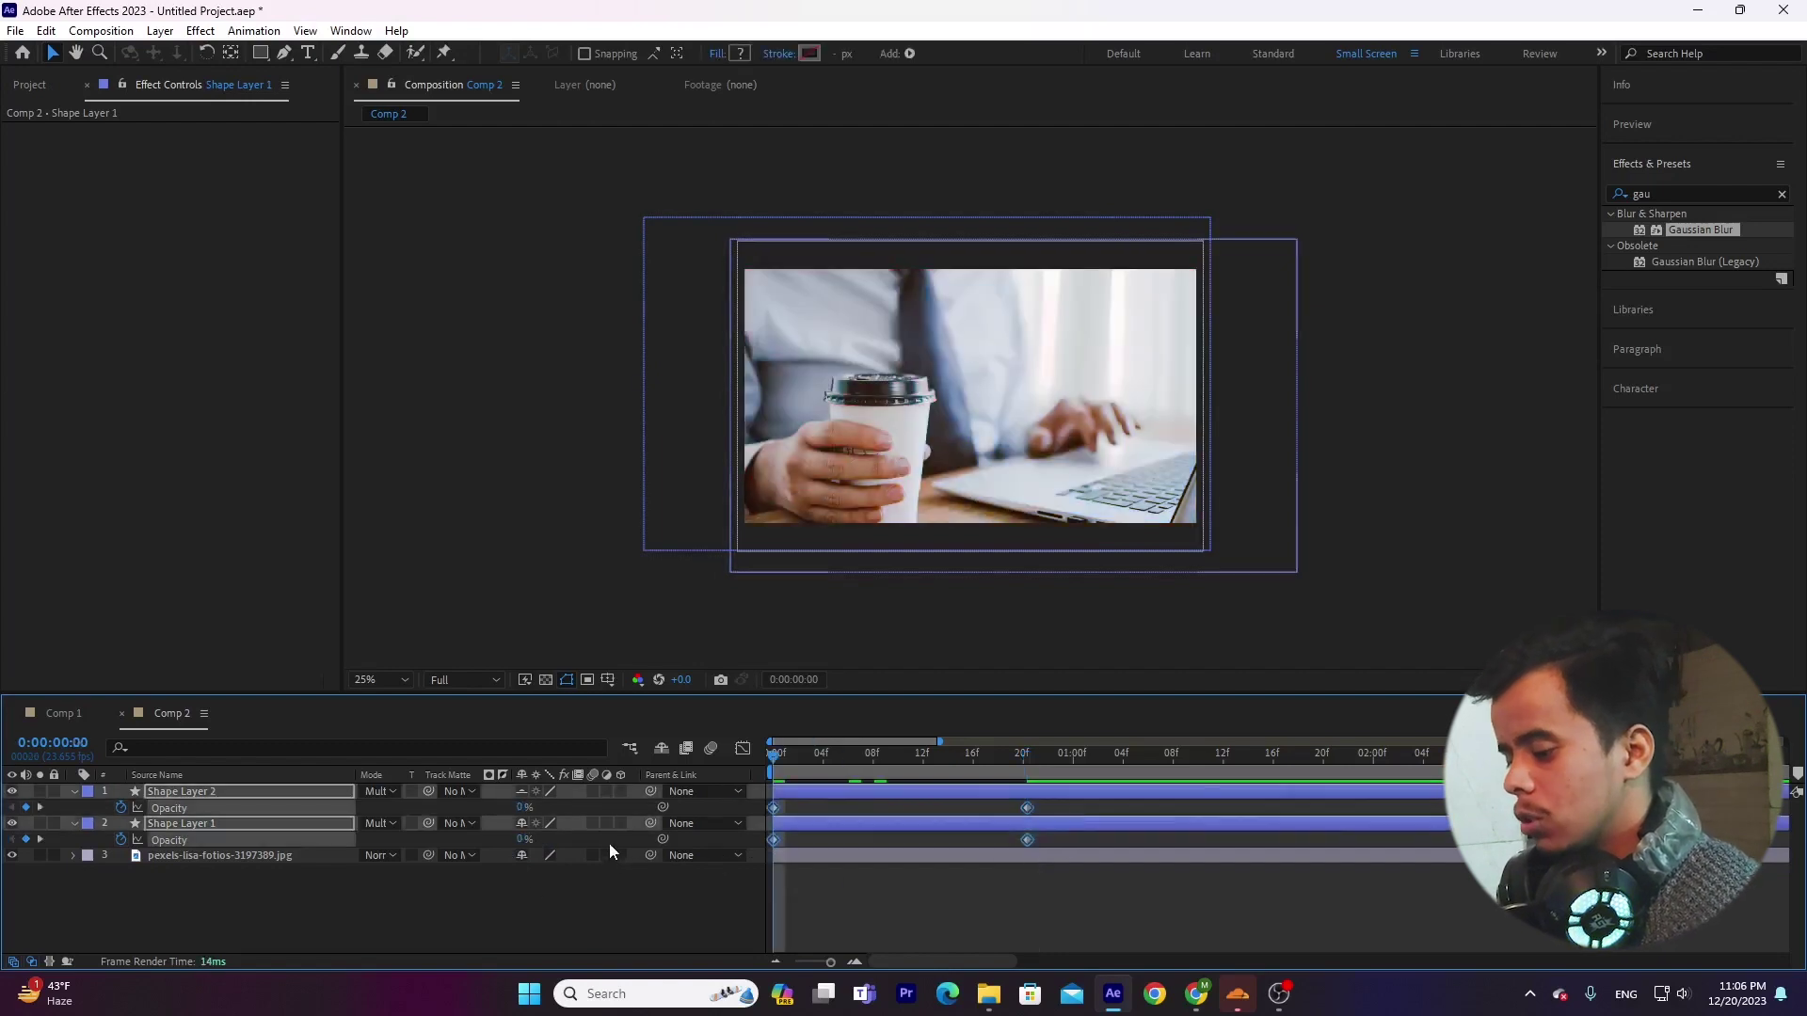
{"action": "key", "text": "F9"}
{"action": "left_click", "coordinate": [906, 896]}
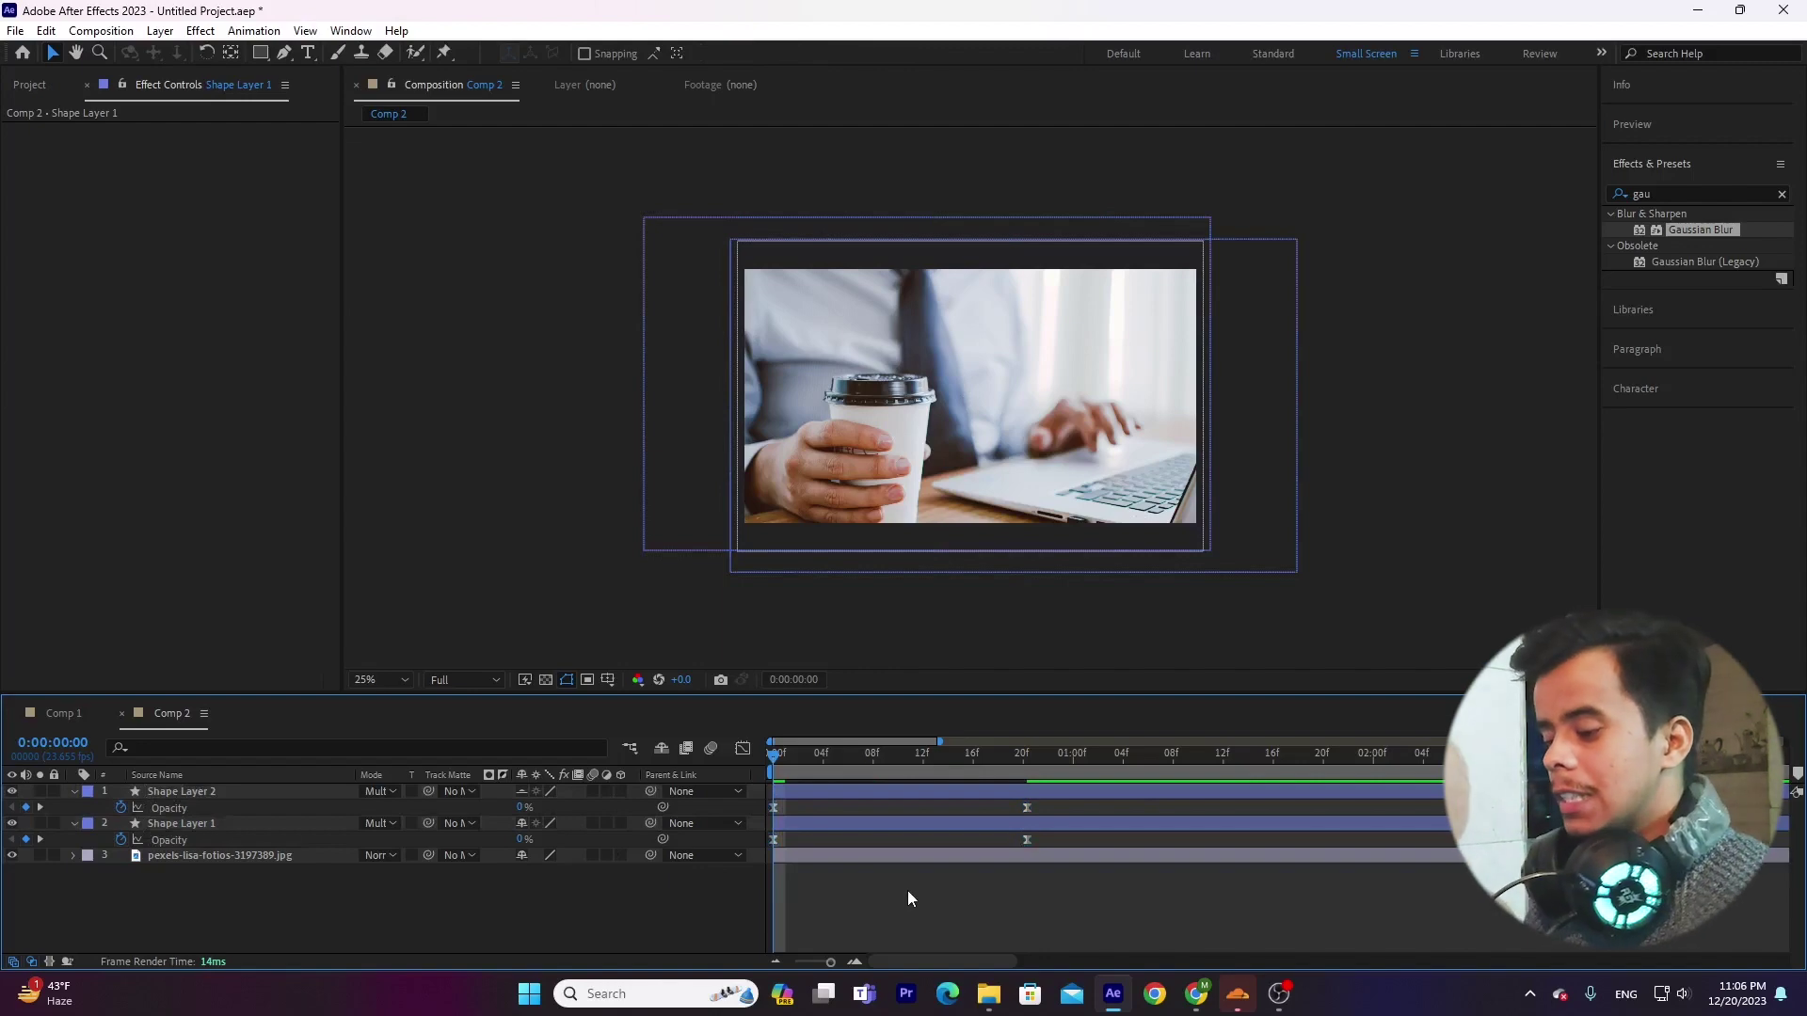
{"action": "key", "text": "space"}
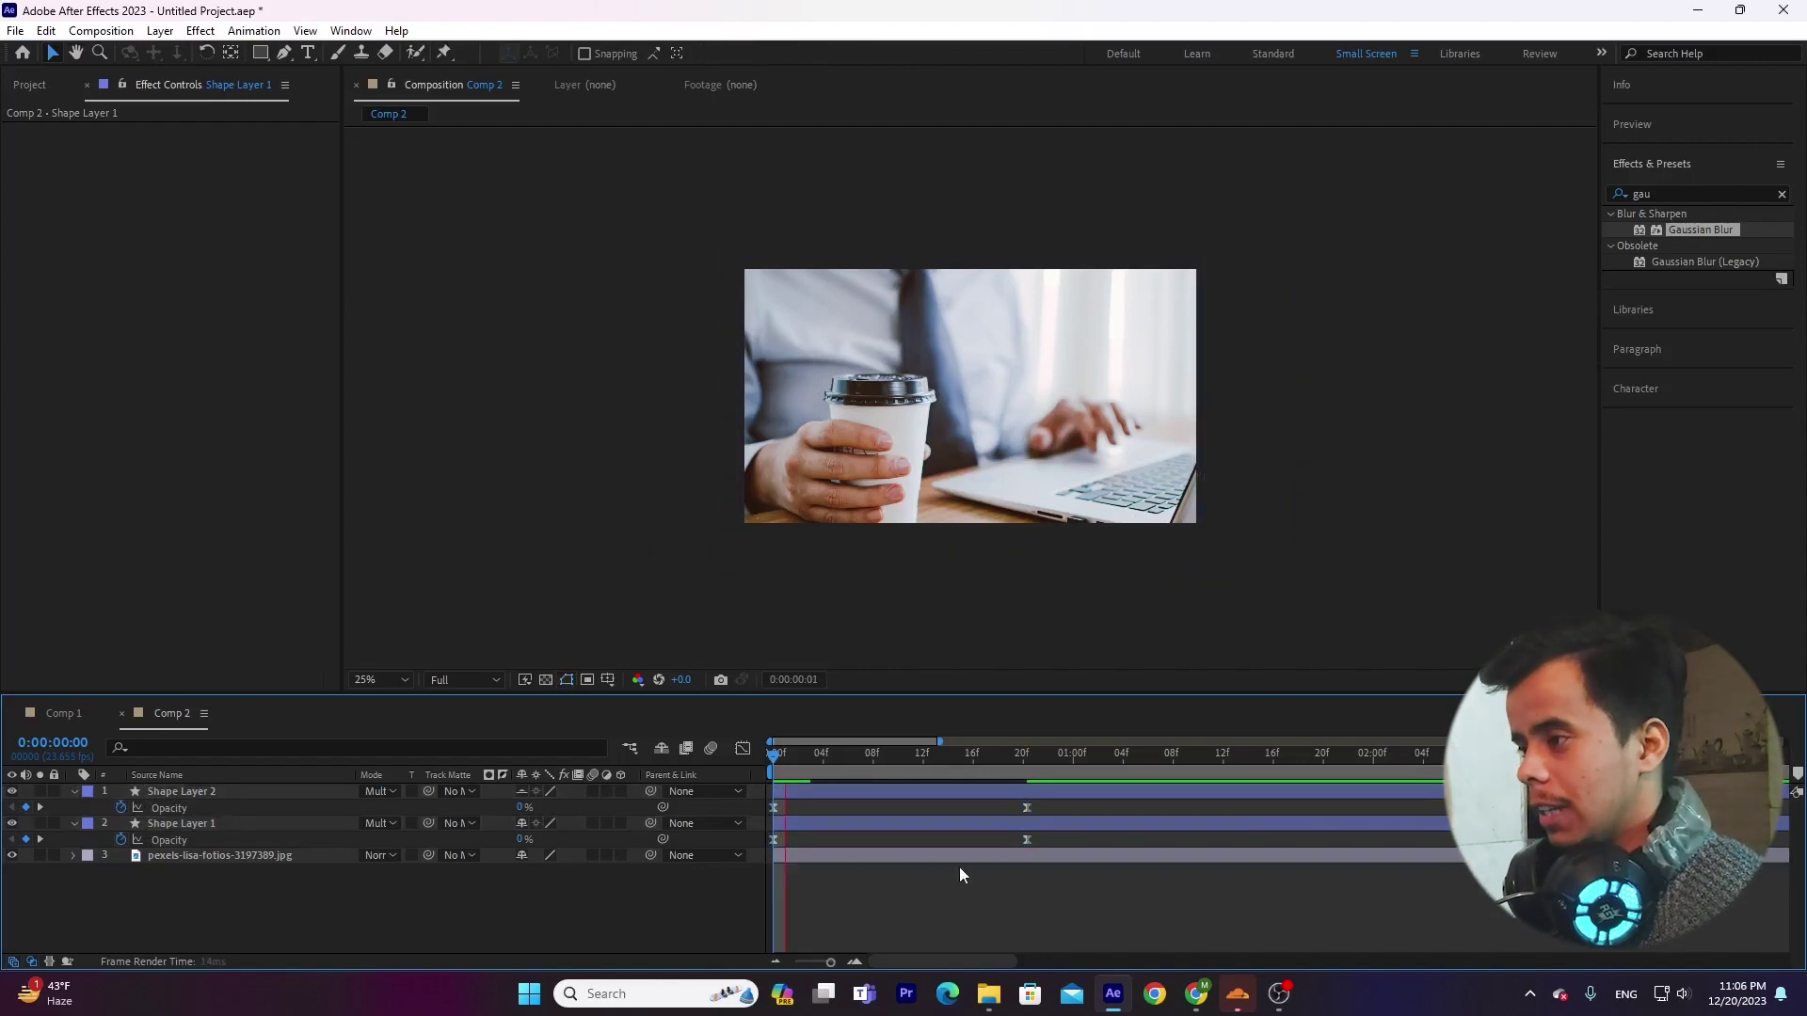
{"action": "key", "text": "space"}
Step: Check the reference video in Chrome, then in After Effects add opacity keyframes of 100% to both shape layers at 0:00:00:23
{"action": "left_click", "coordinate": [1206, 1002]}
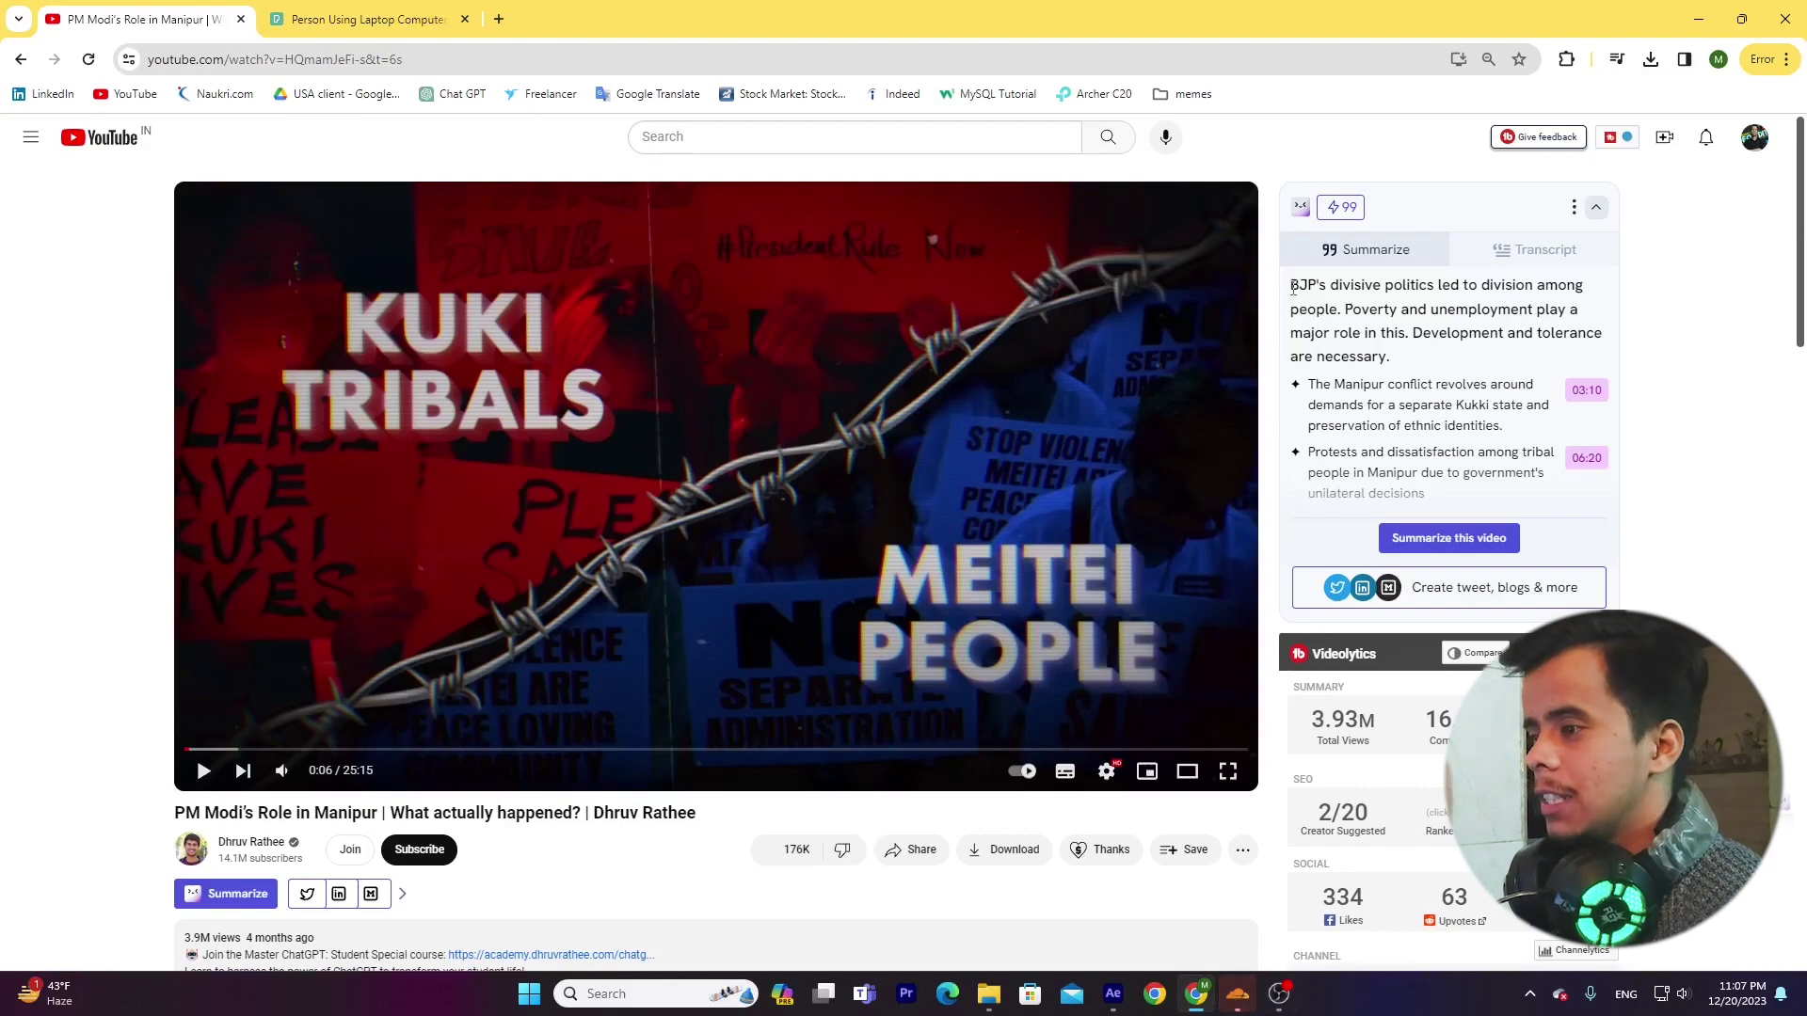
{"action": "left_click", "coordinate": [1113, 994]}
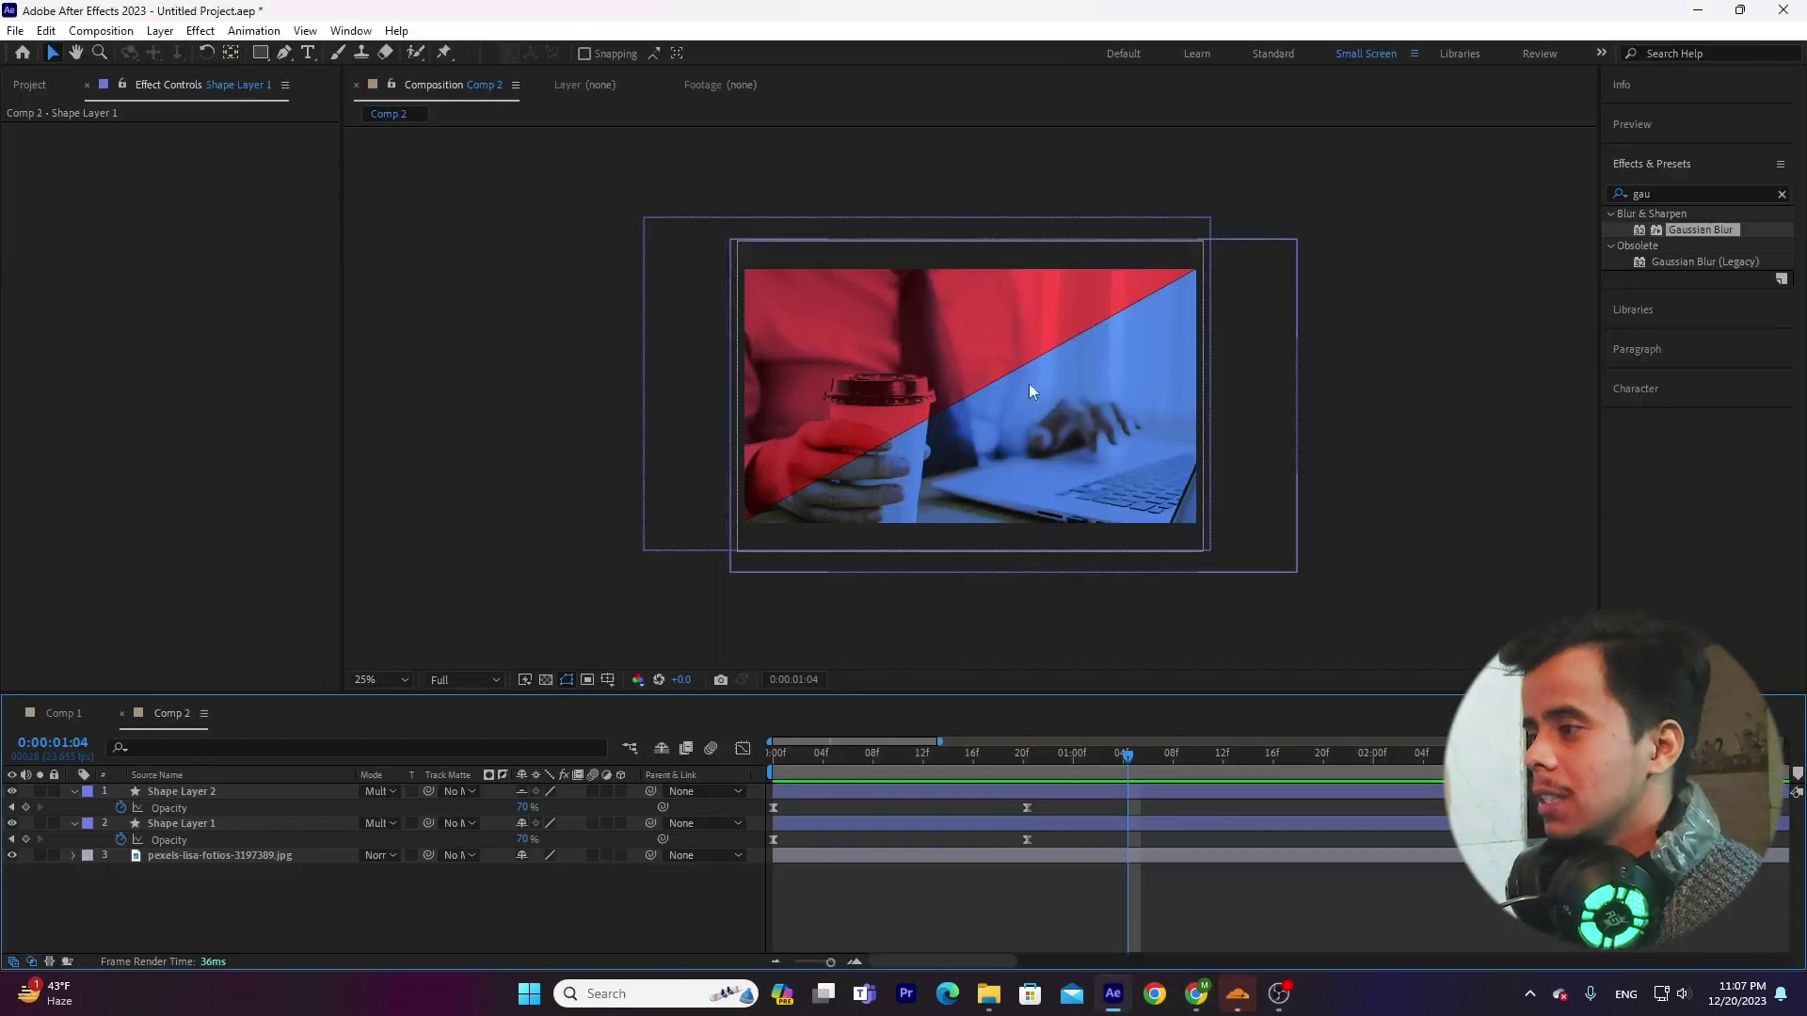
{"action": "left_click_drag", "start_coordinate": [1109, 754], "coordinate": [1065, 759]}
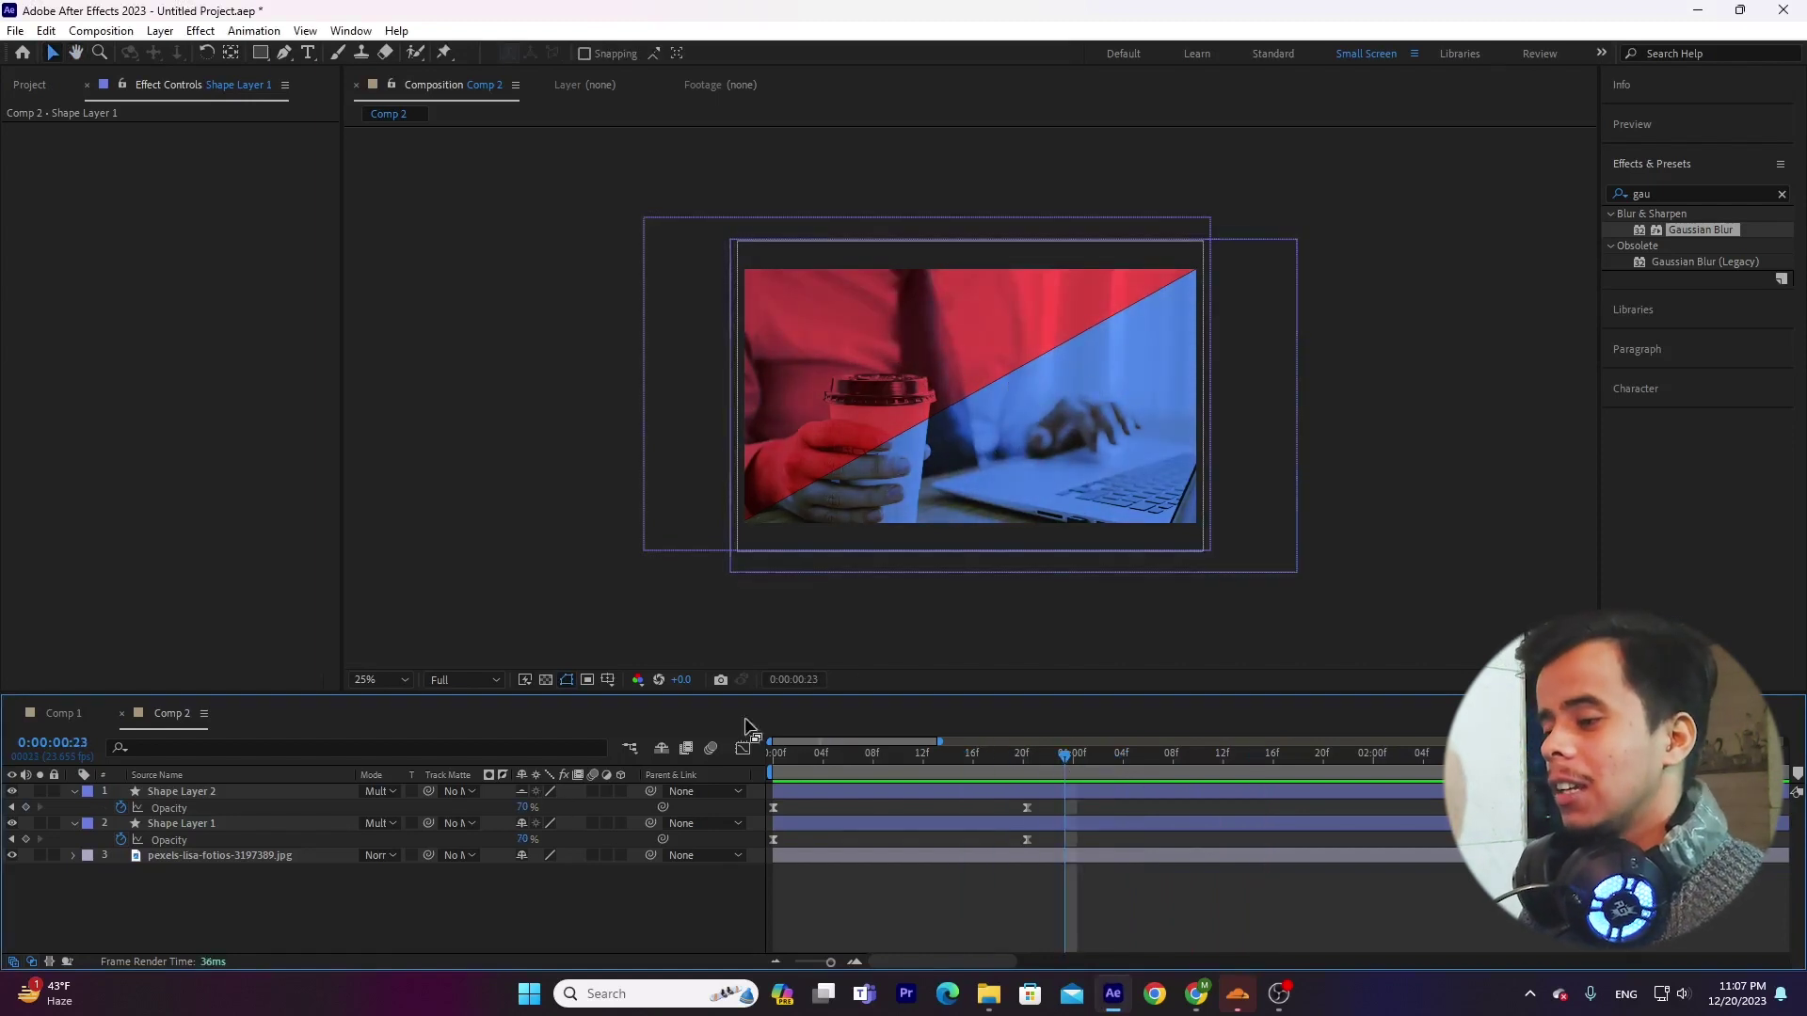
{"action": "key", "text": "alt+Tab"}
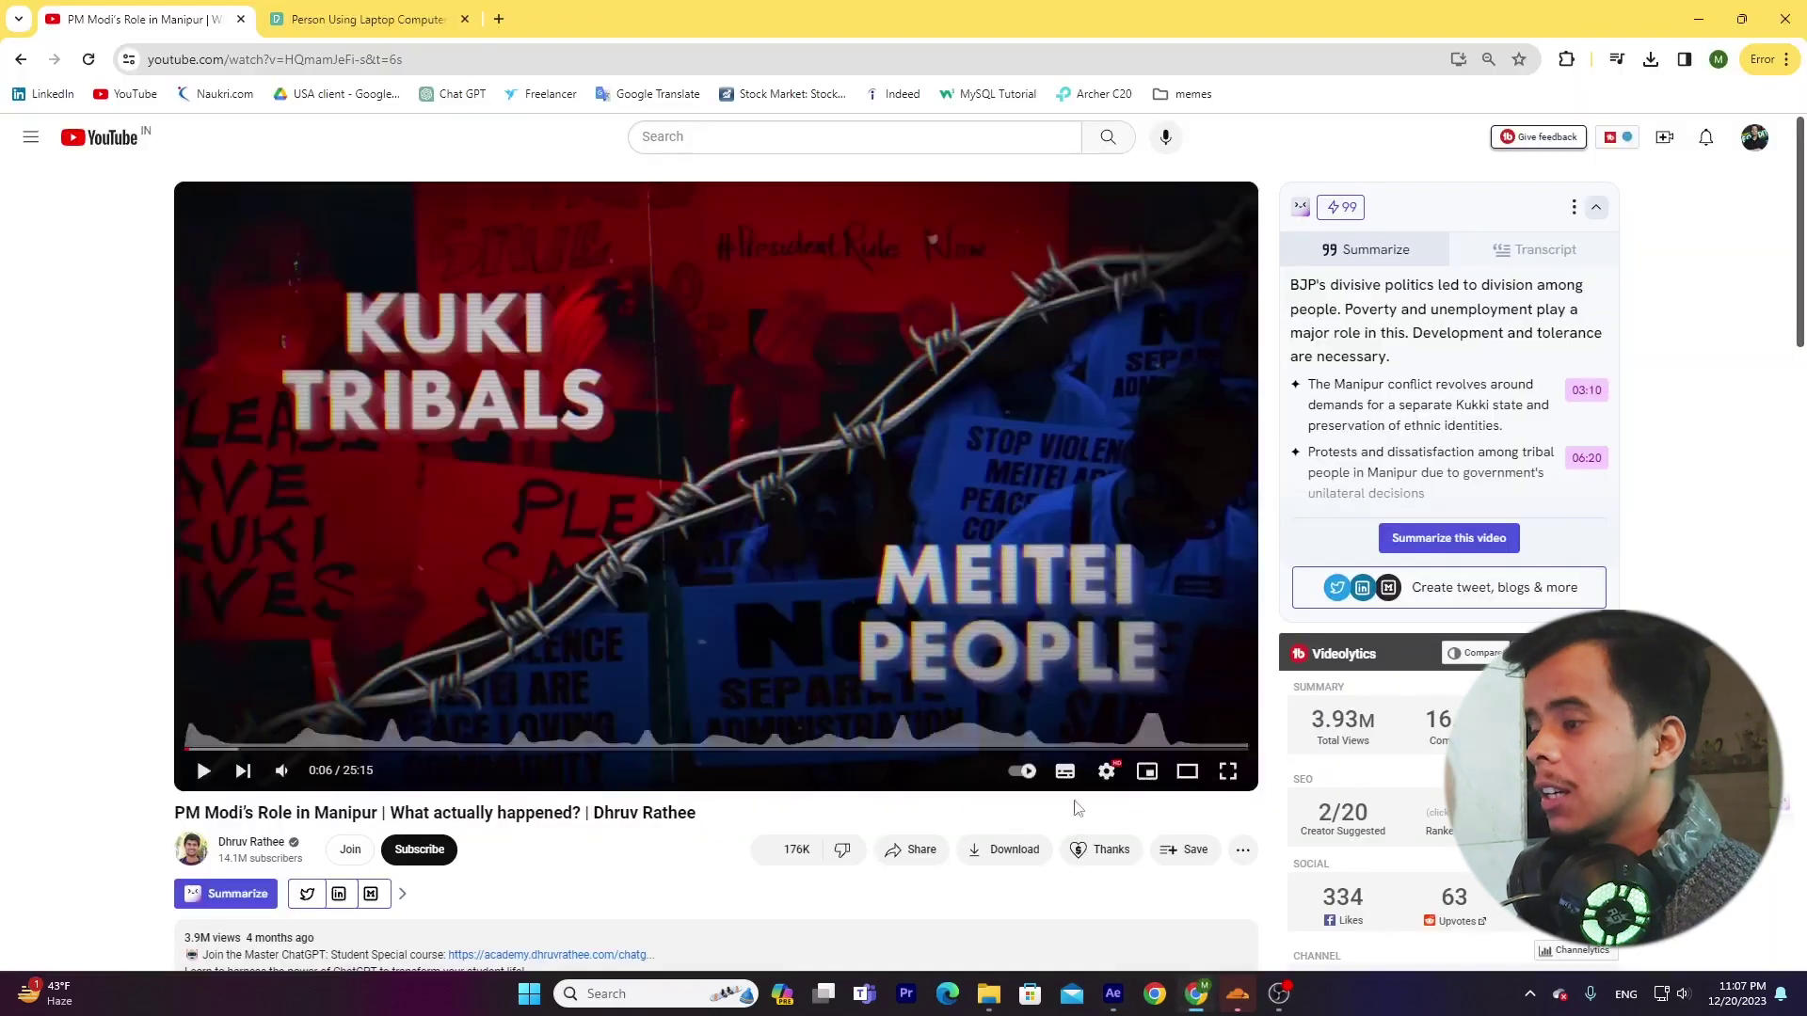
{"action": "left_click", "coordinate": [1113, 993]}
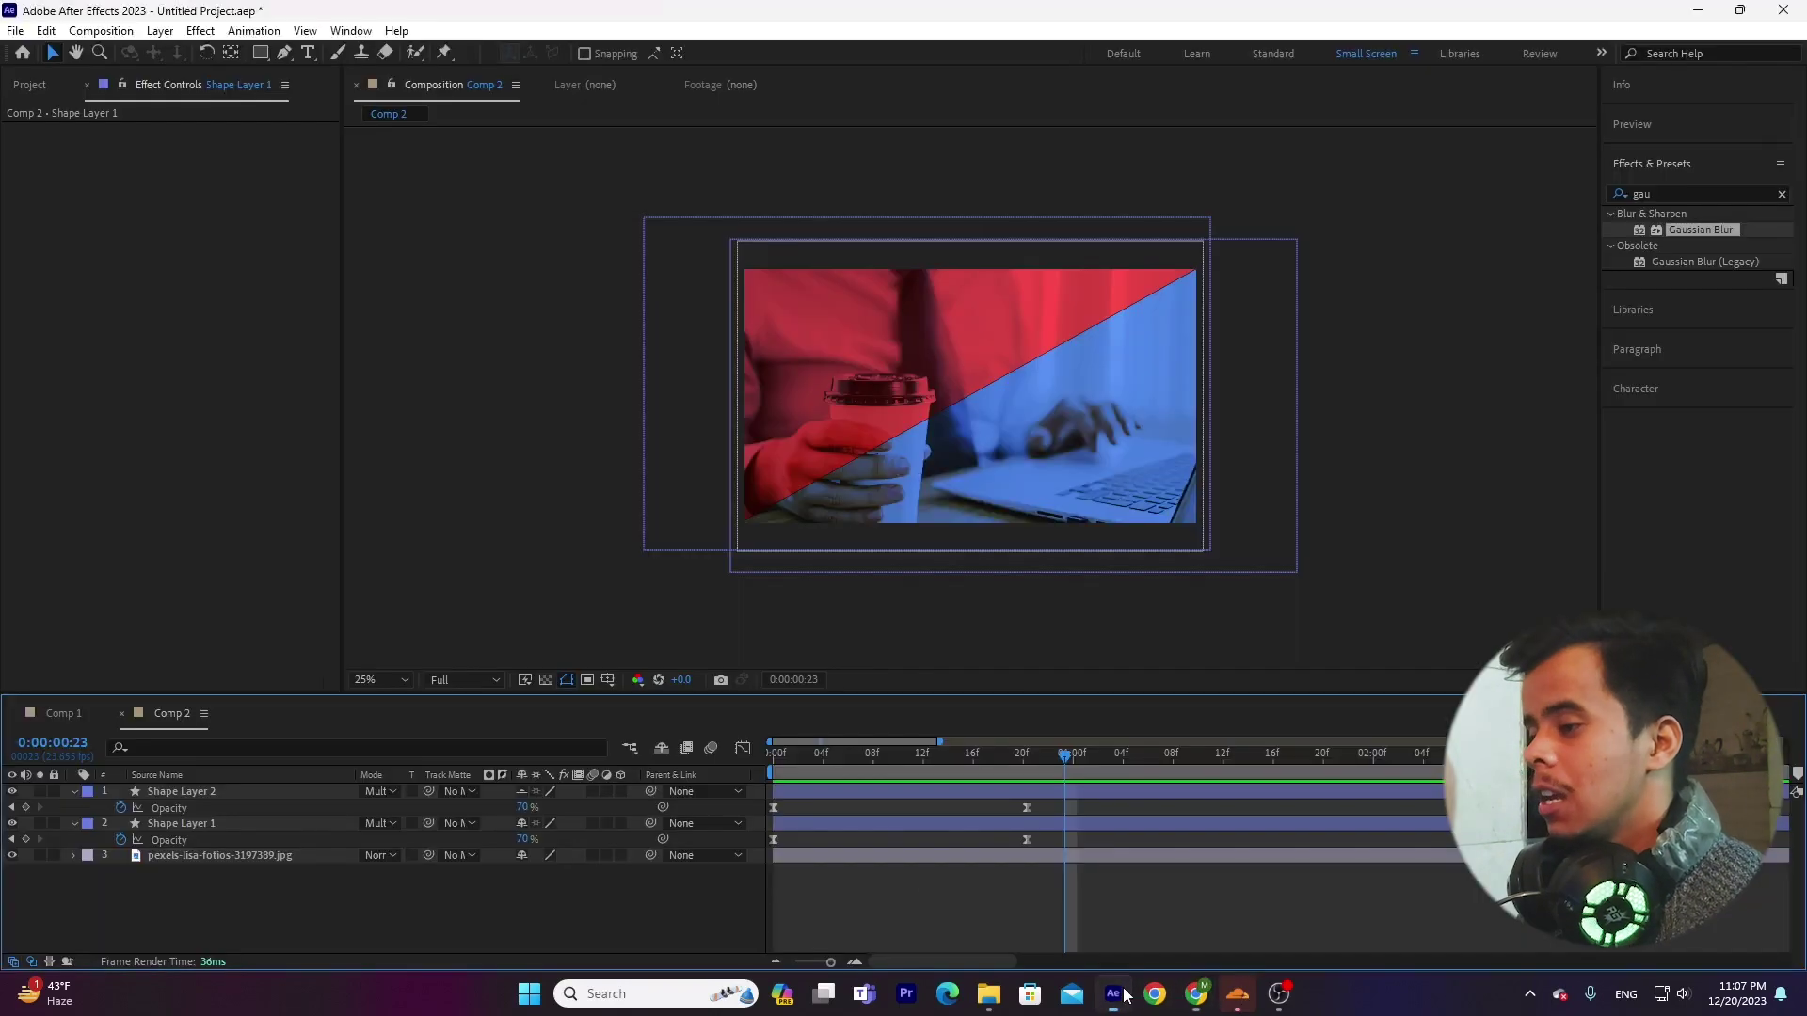
{"action": "left_click", "coordinate": [524, 807]}
{"action": "type", "text": "100"}
{"action": "key", "text": "Return"}
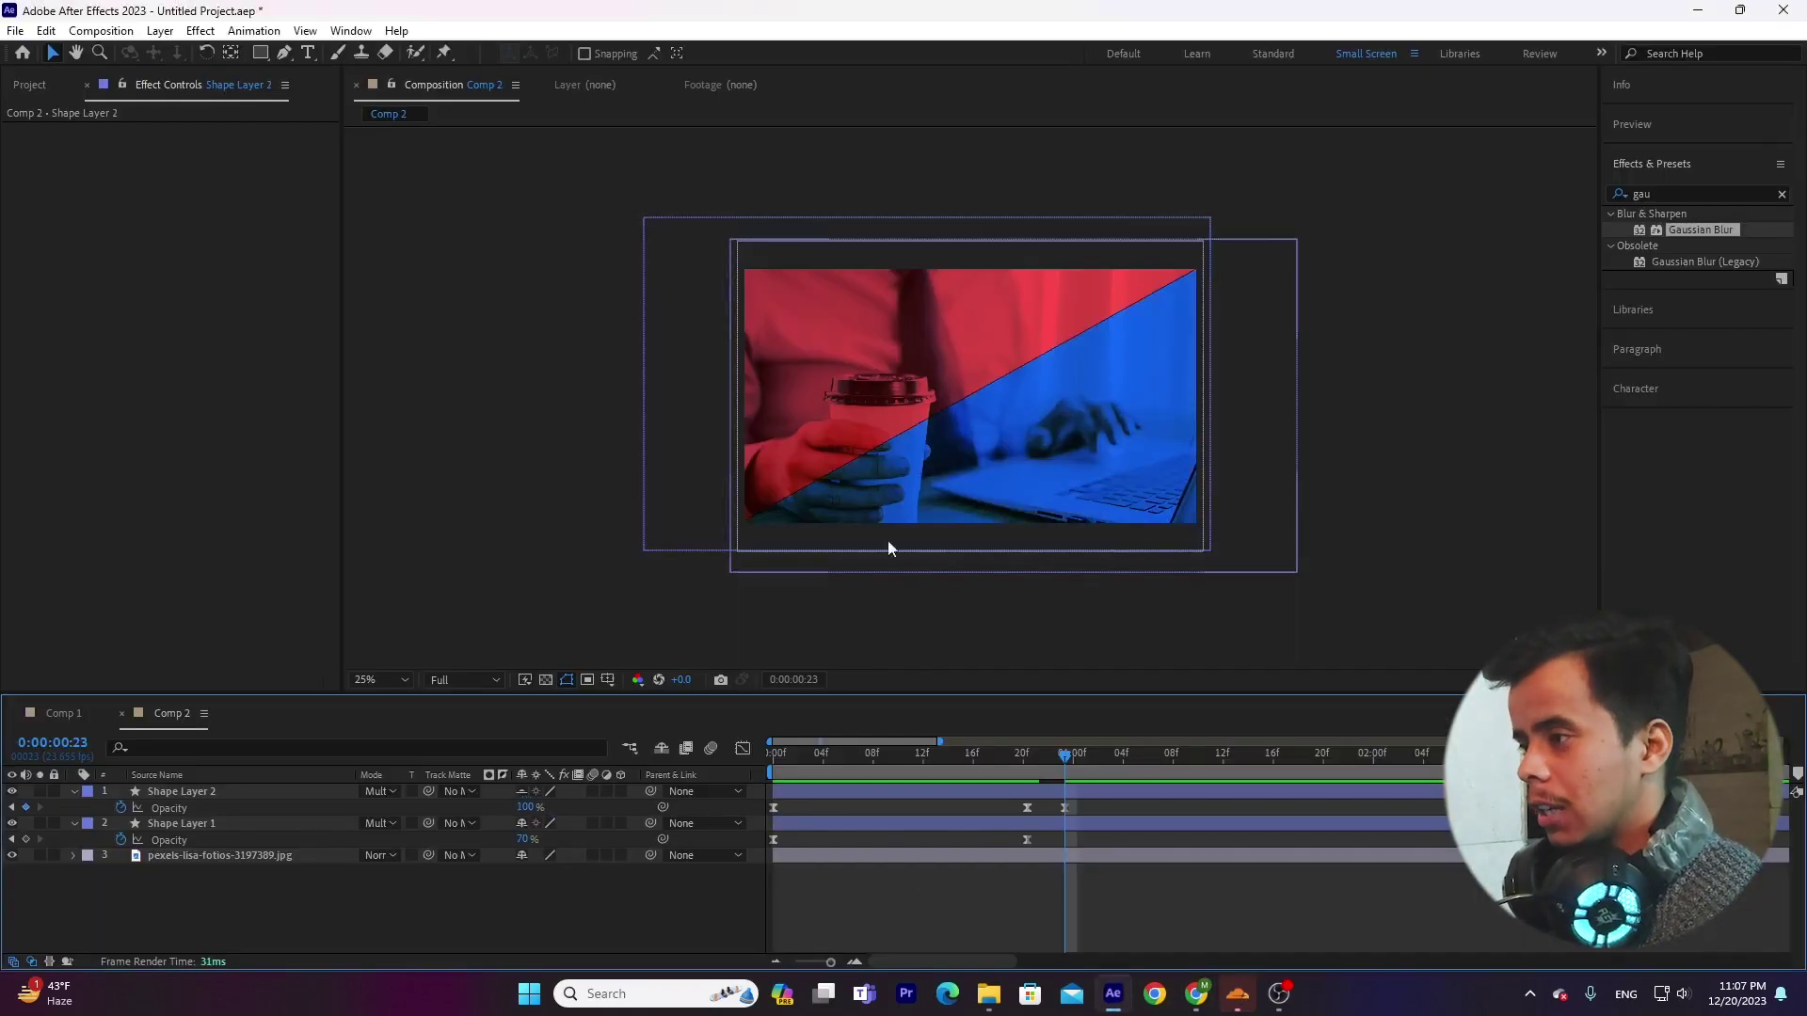
{"action": "left_click", "coordinate": [524, 840]}
{"action": "type", "text": "100"}
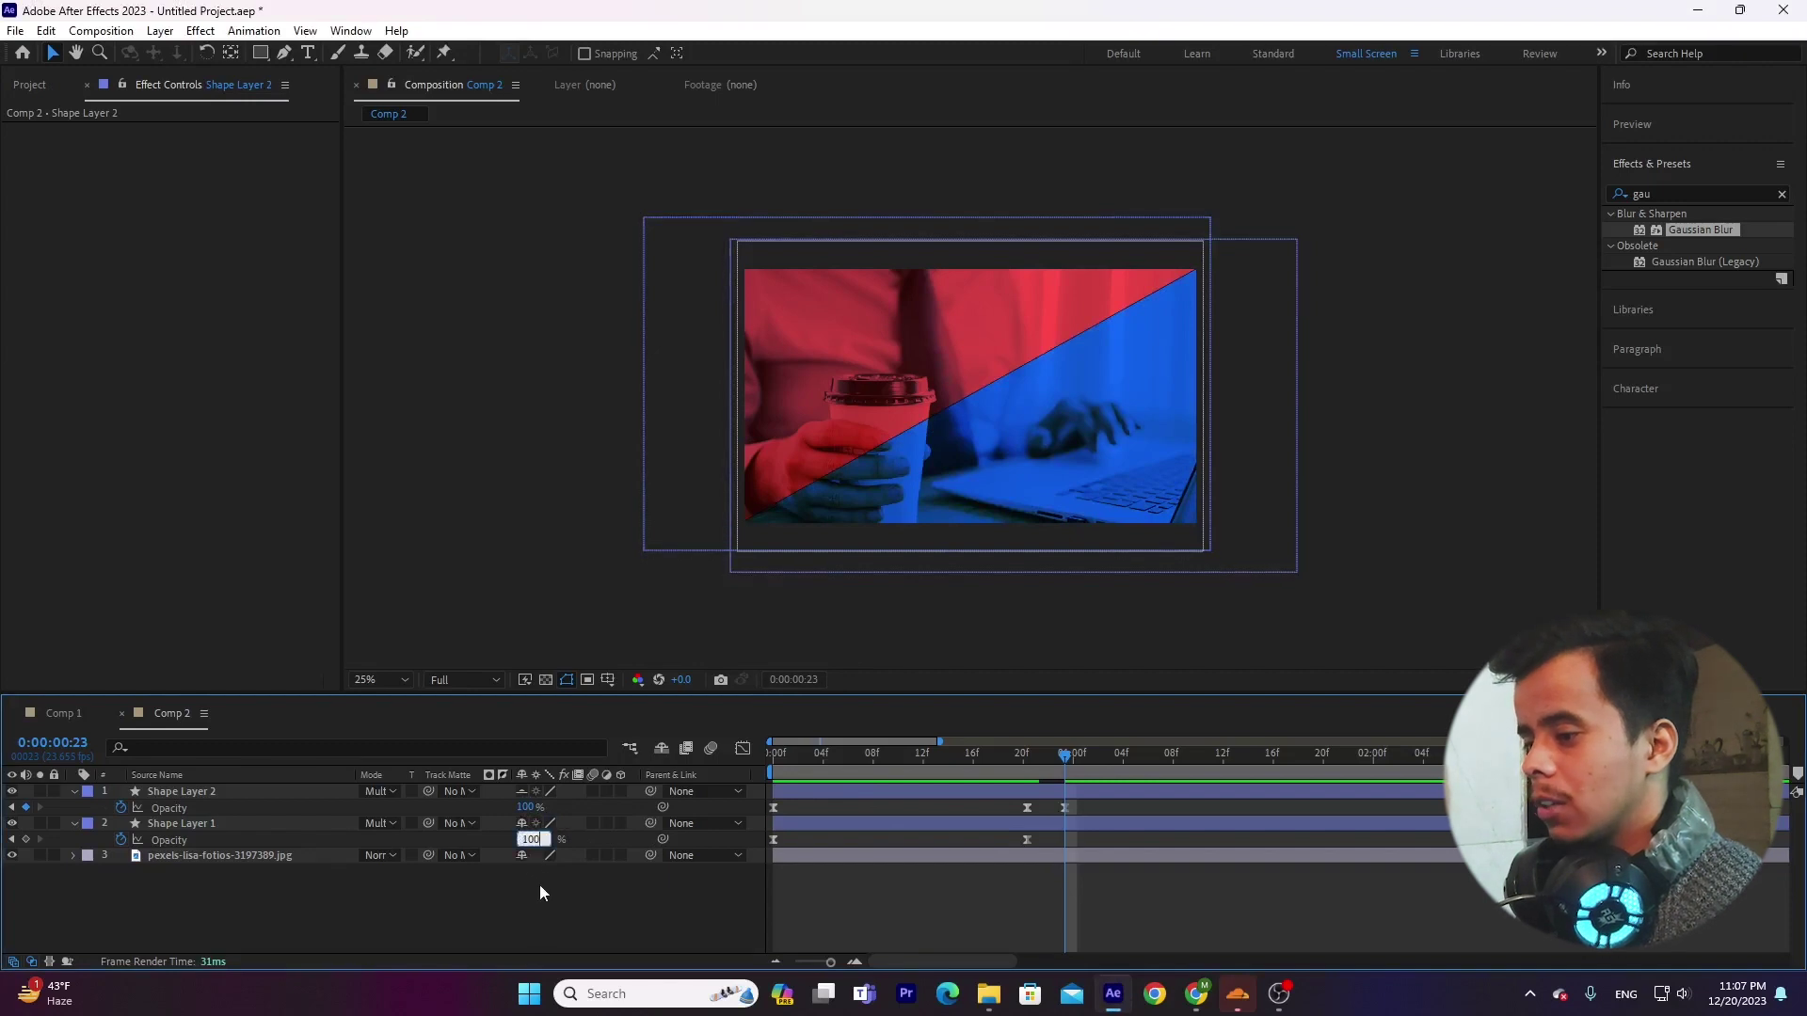
{"action": "key", "text": "Return"}
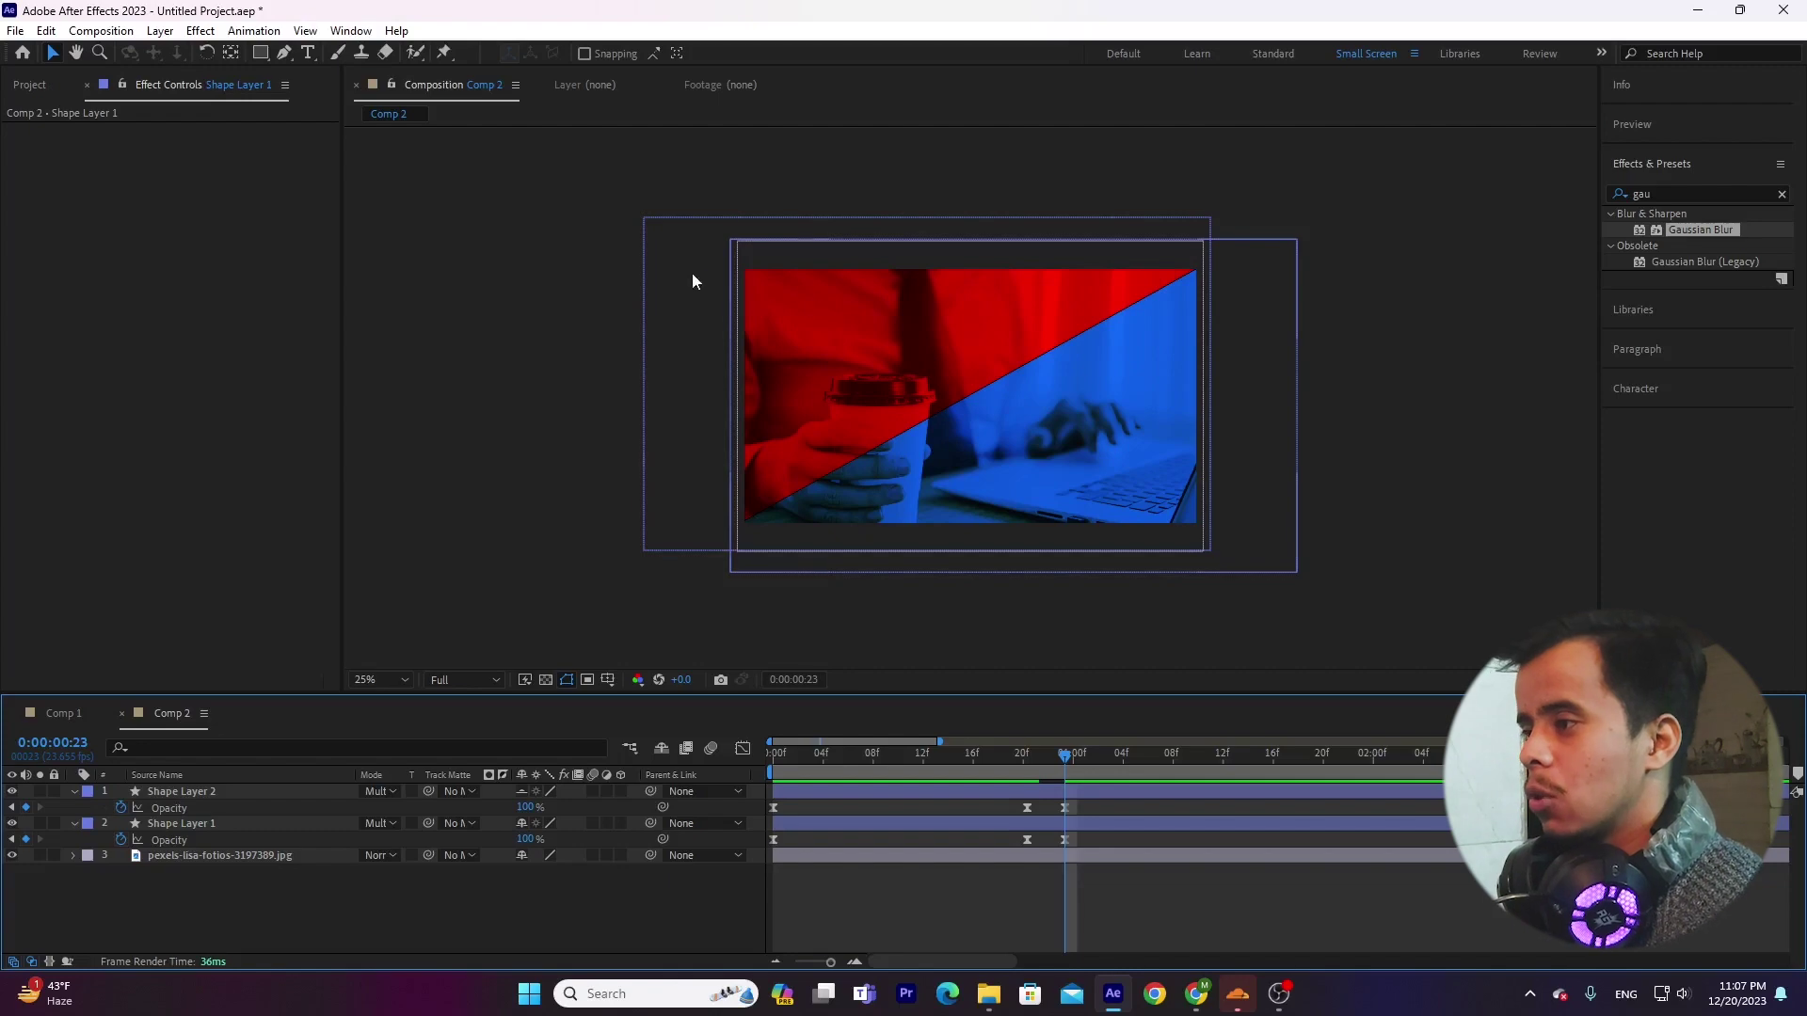
Step: Switch to Chrome and replay the reference video's split-title section in short bursts to examine how the red and blue halves leave the frame
{"action": "left_click", "coordinate": [865, 342]}
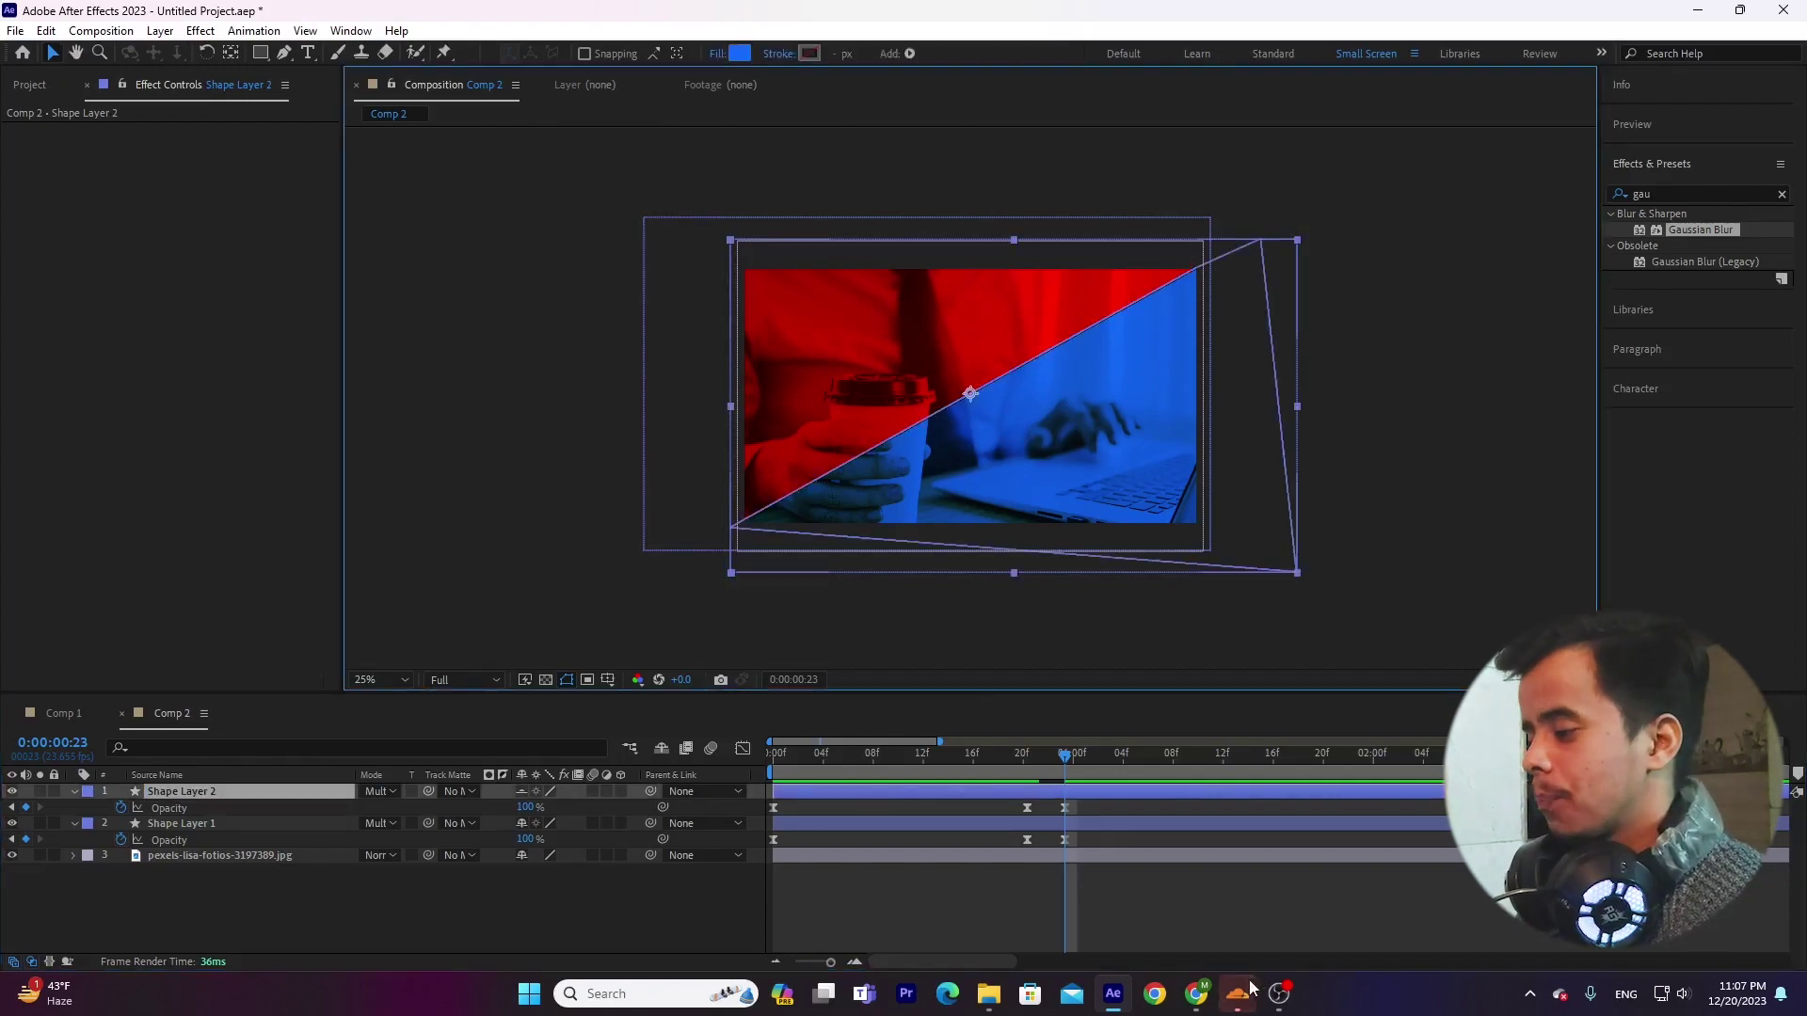
{"action": "left_click", "coordinate": [1196, 994]}
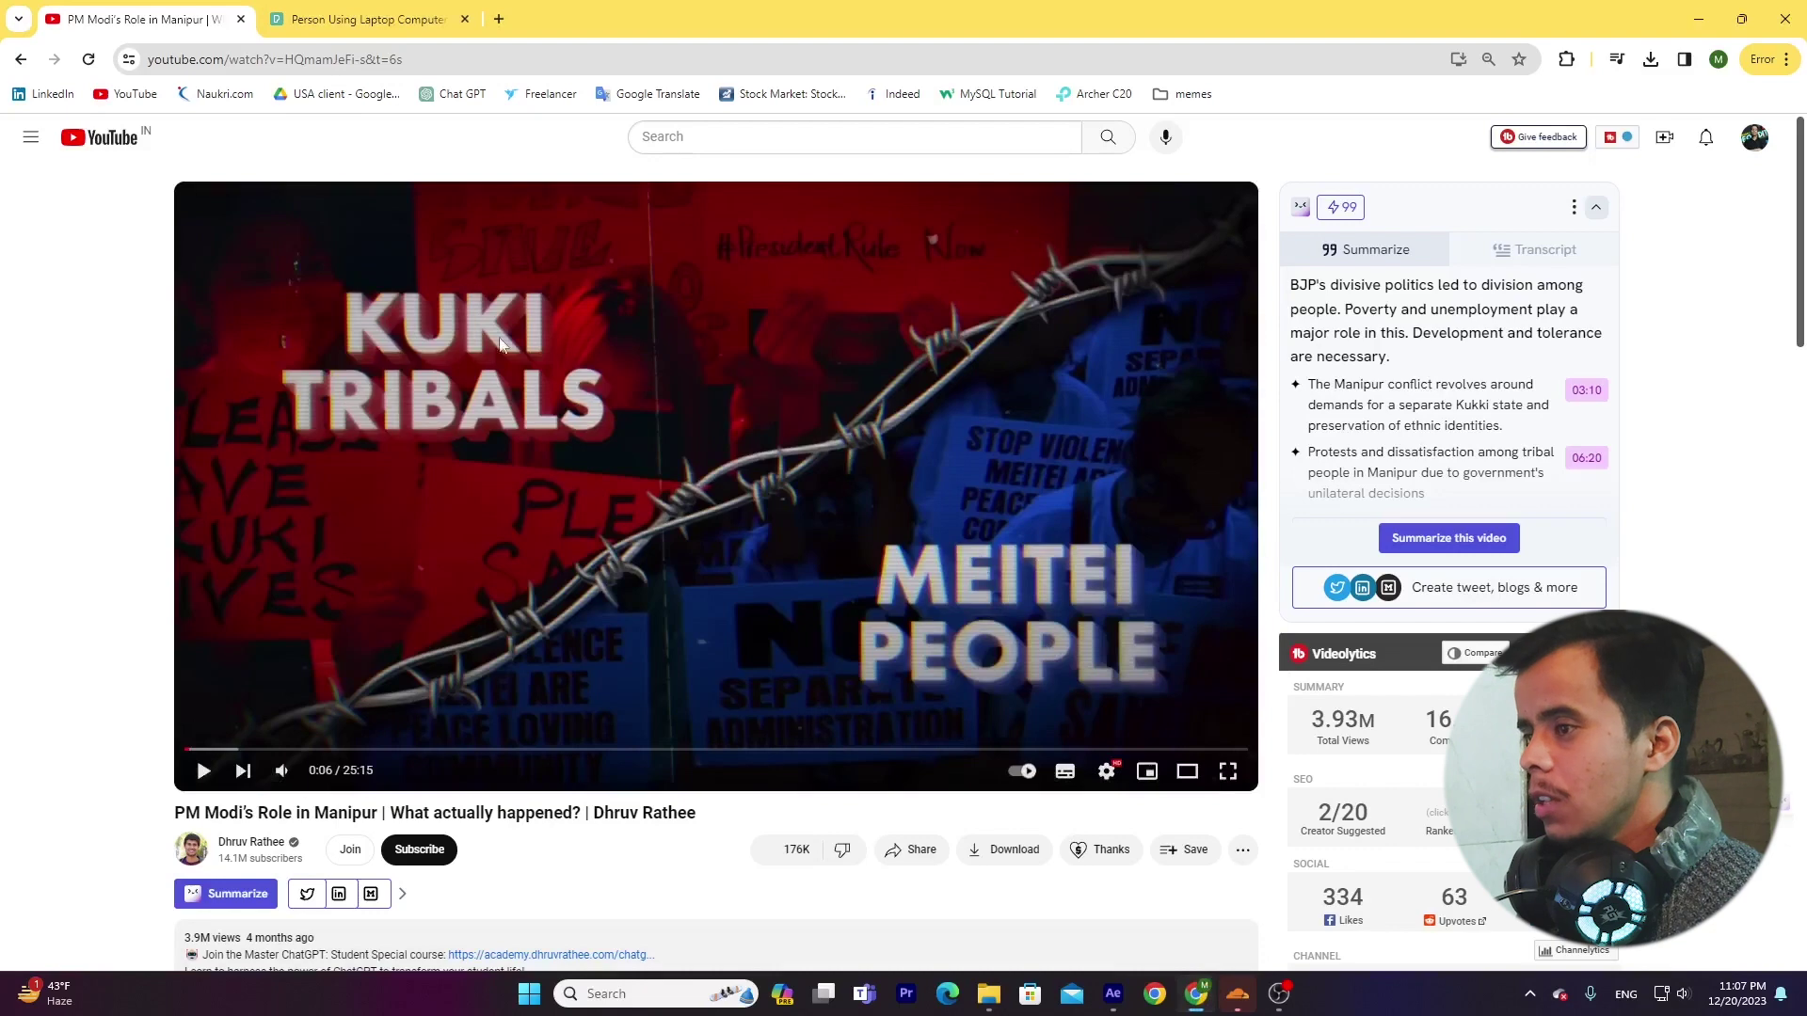
{"action": "left_click", "coordinate": [659, 353]}
{"action": "left_click", "coordinate": [654, 372]}
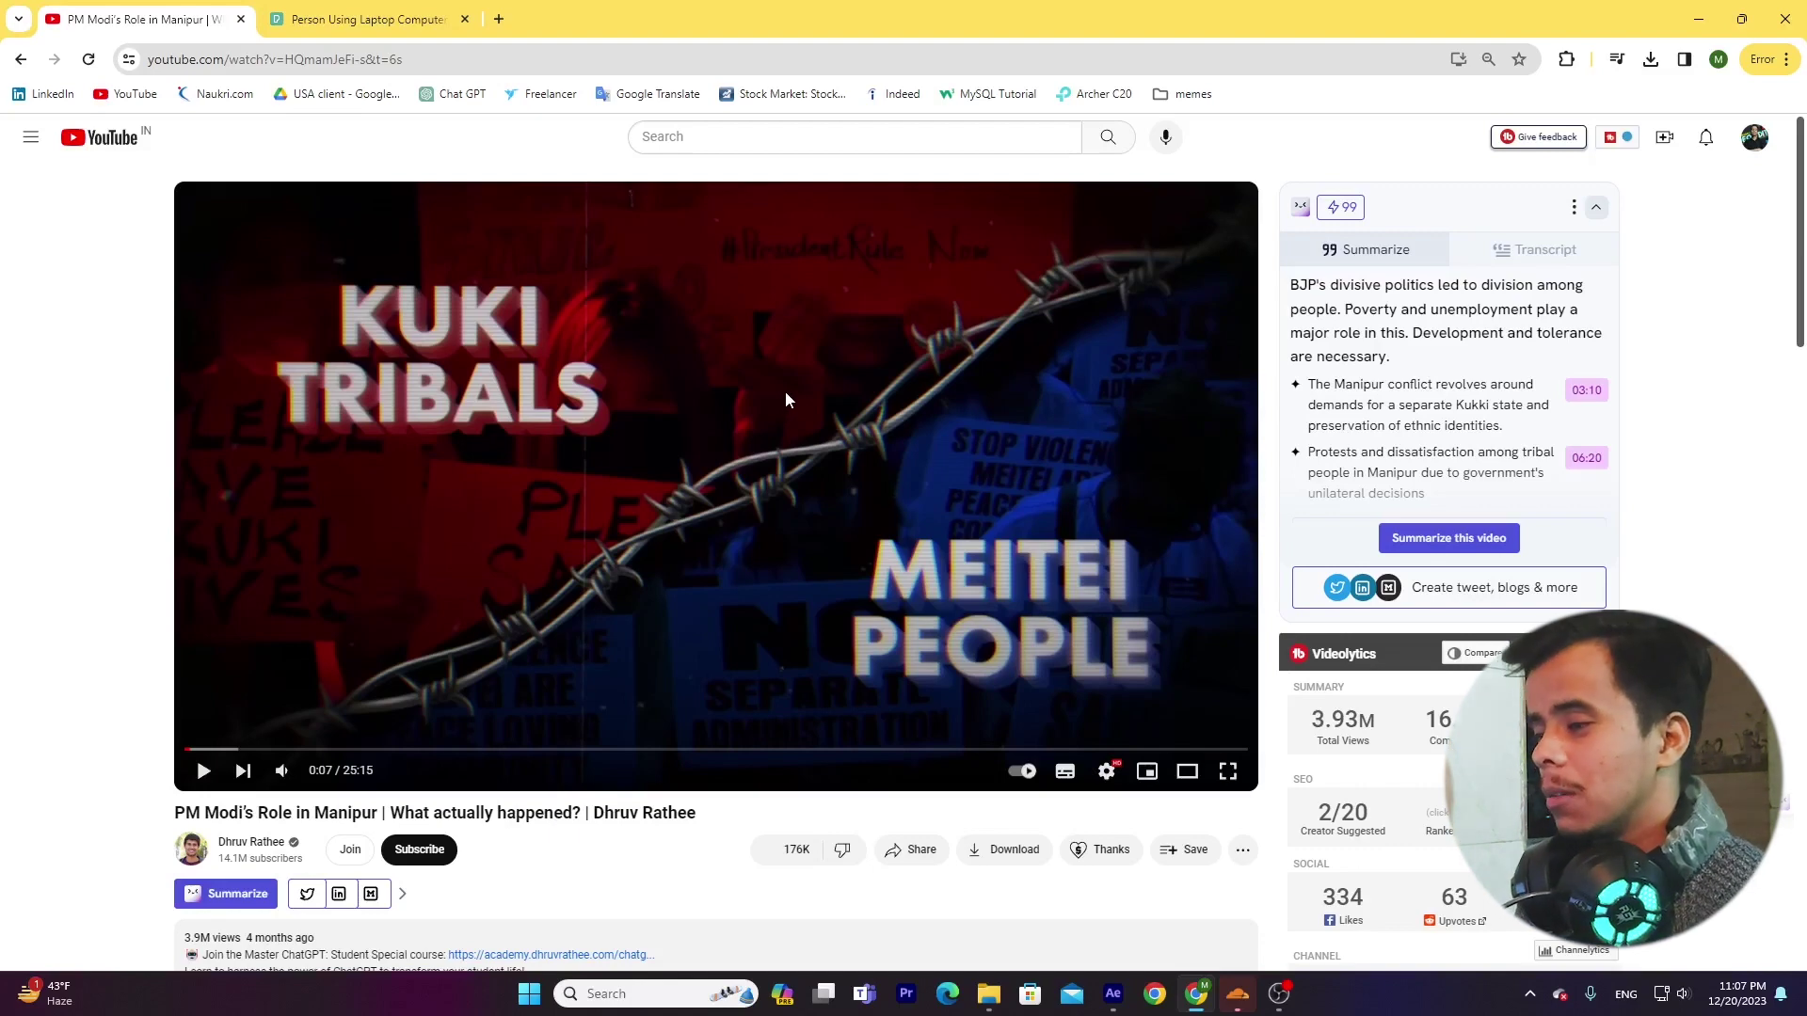
{"action": "left_click", "coordinate": [886, 393]}
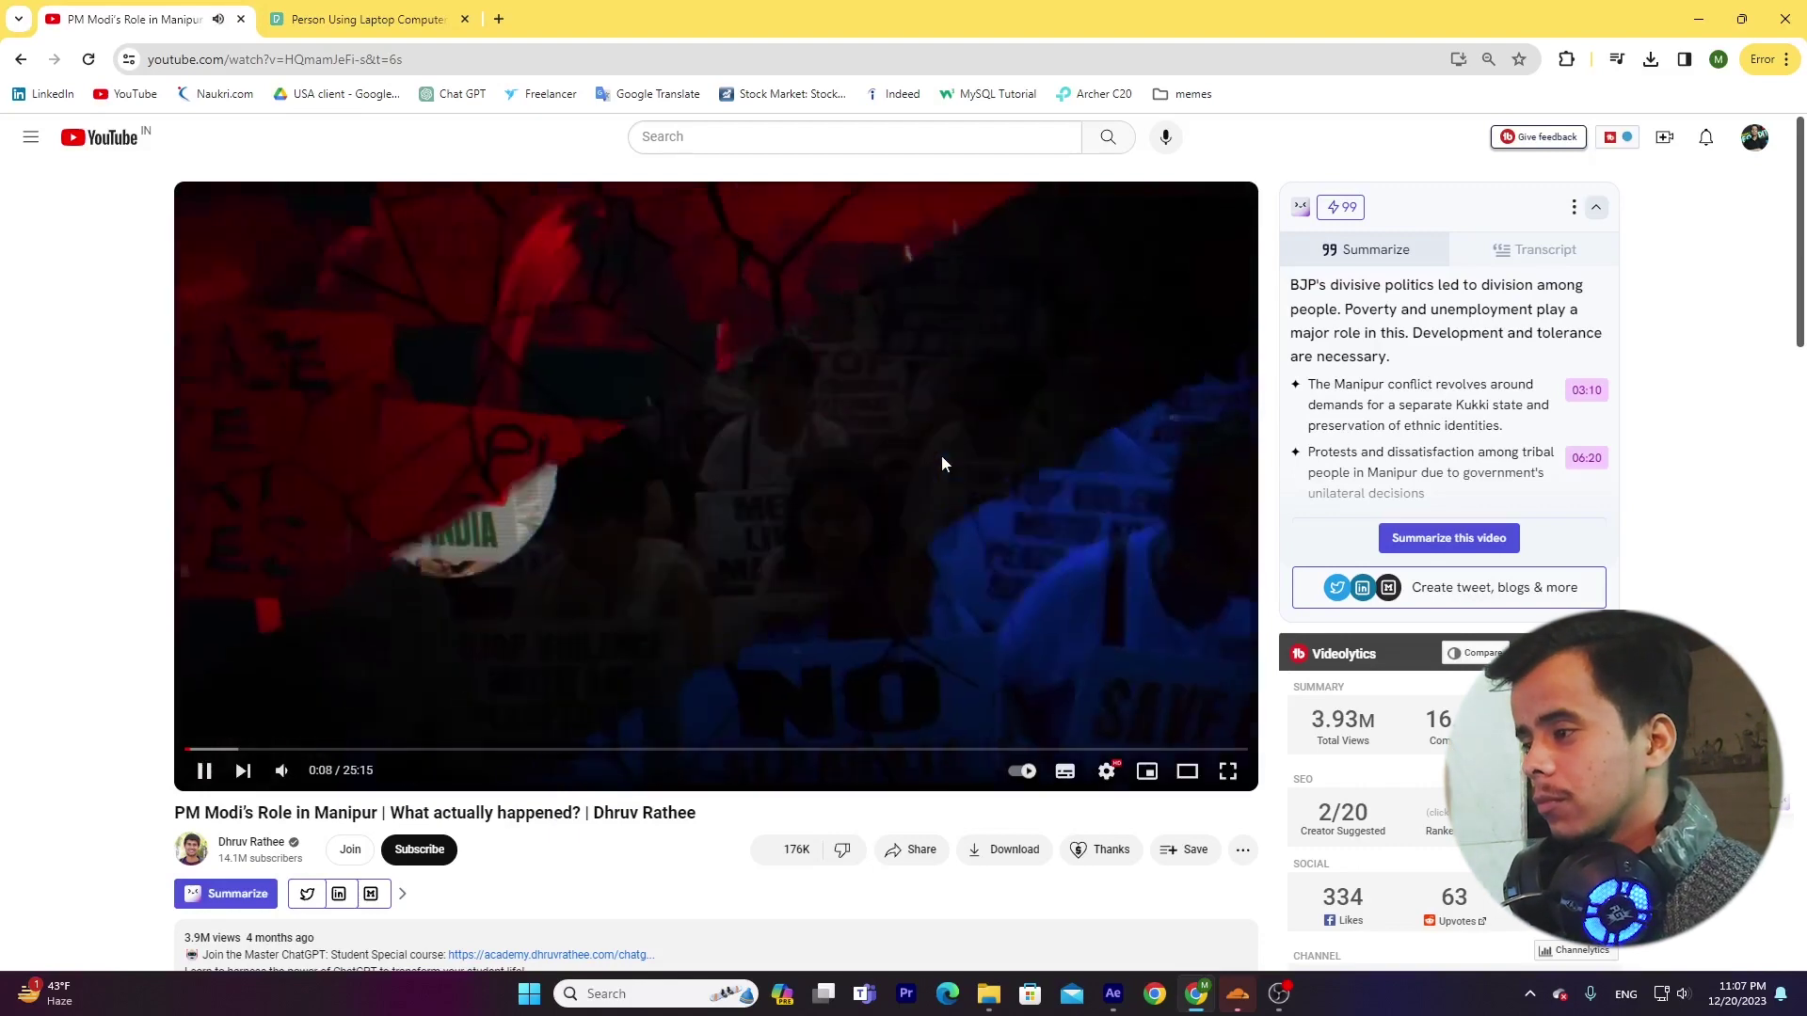
{"action": "left_click", "coordinate": [944, 463]}
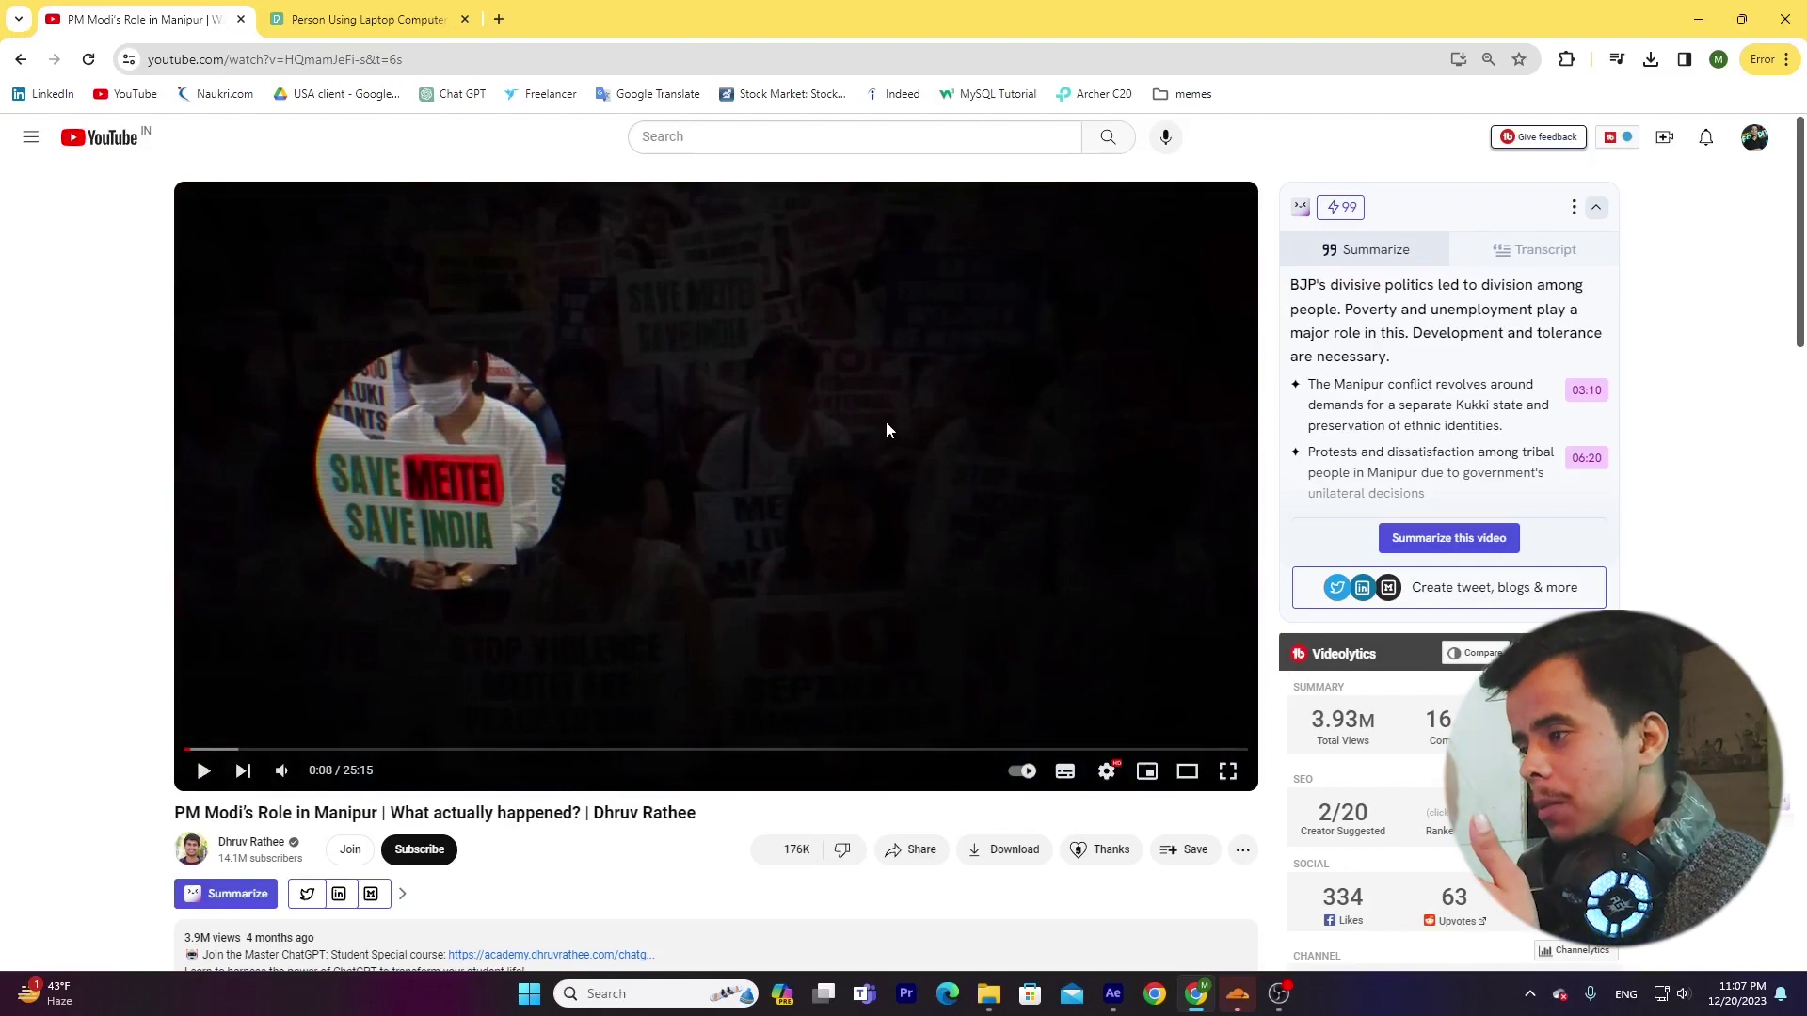
{"action": "key", "text": "Left"}
{"action": "key", "text": "space"}
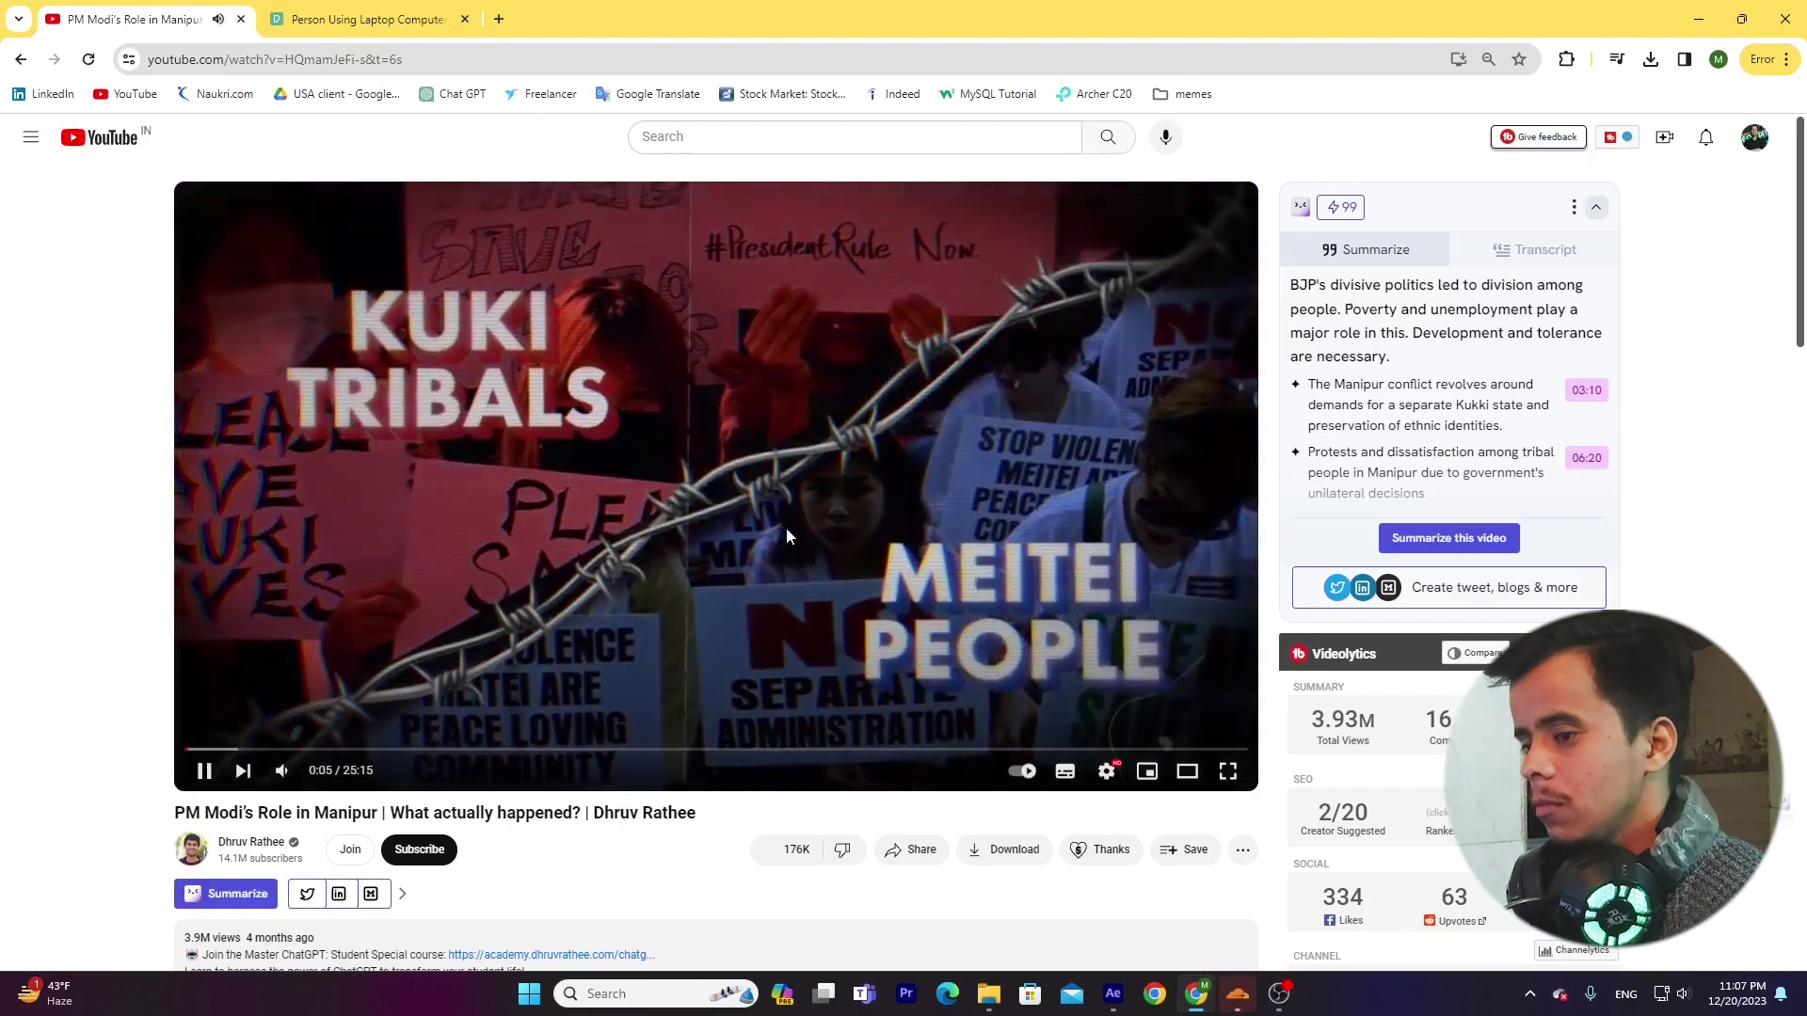
{"action": "key", "text": "space"}
{"action": "key", "text": "space"}
{"action": "key", "text": "space"}
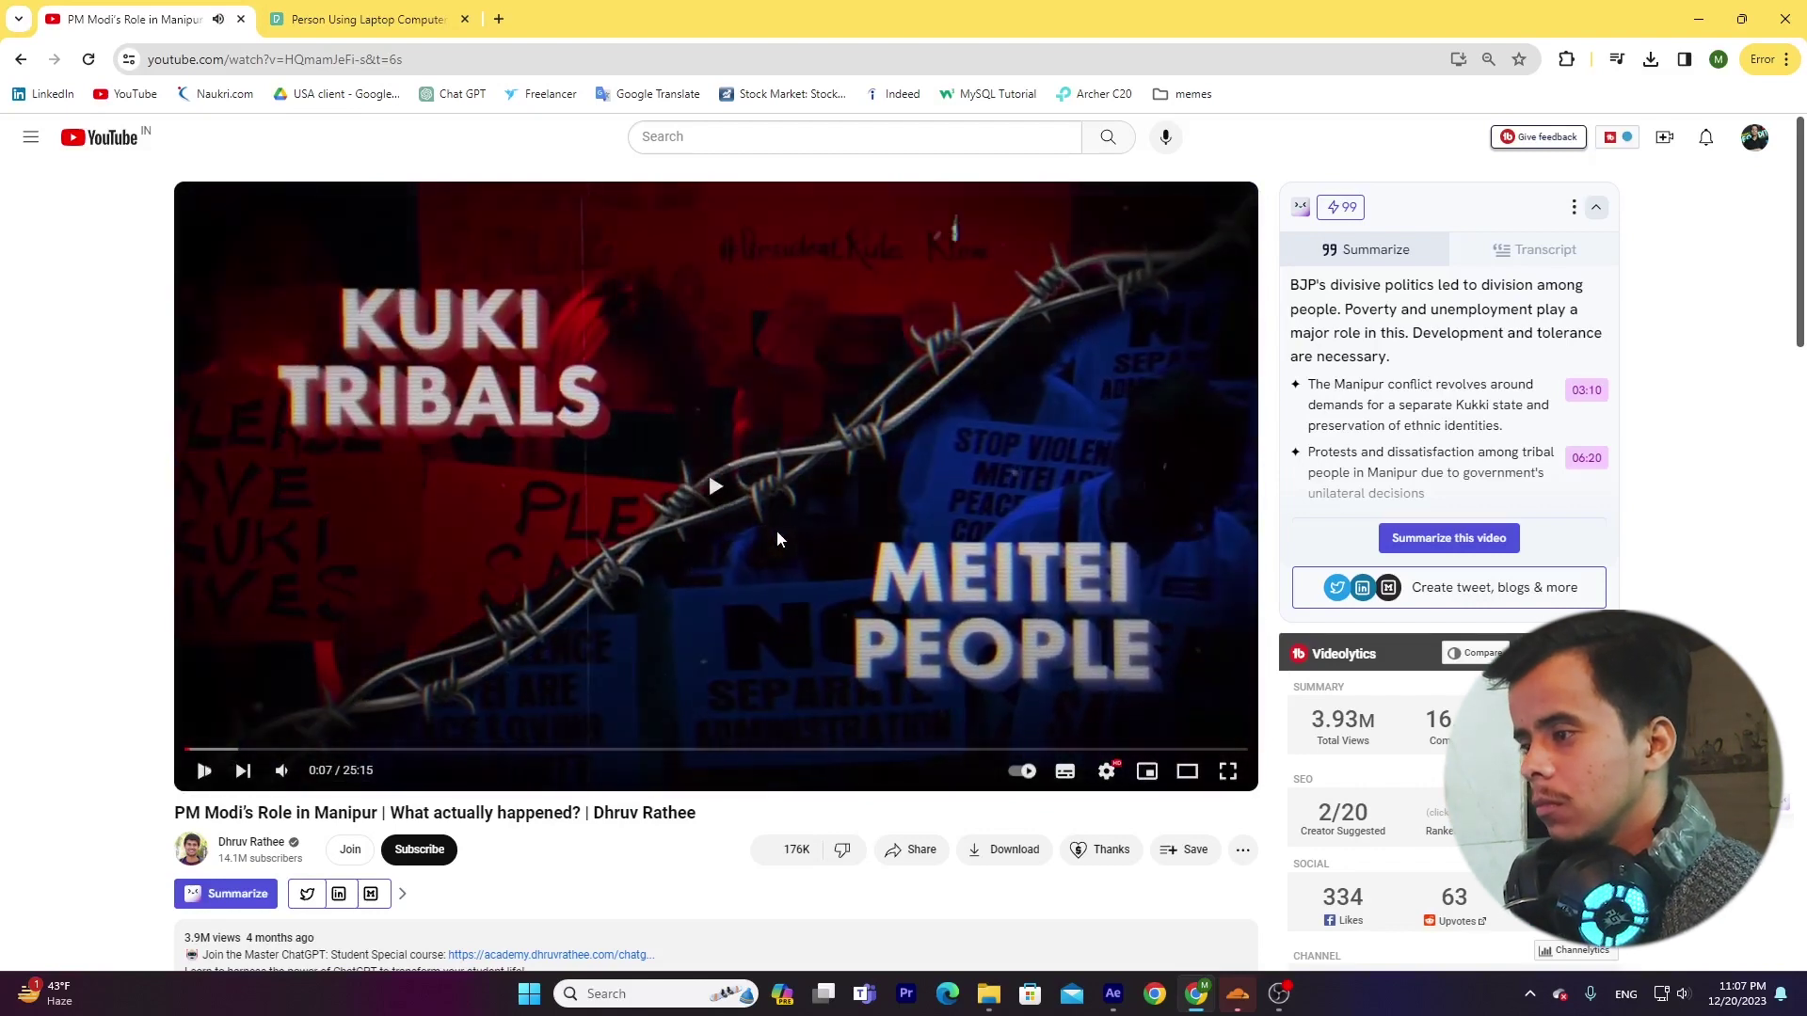
{"action": "key", "text": "space"}
{"action": "key", "text": "space"}
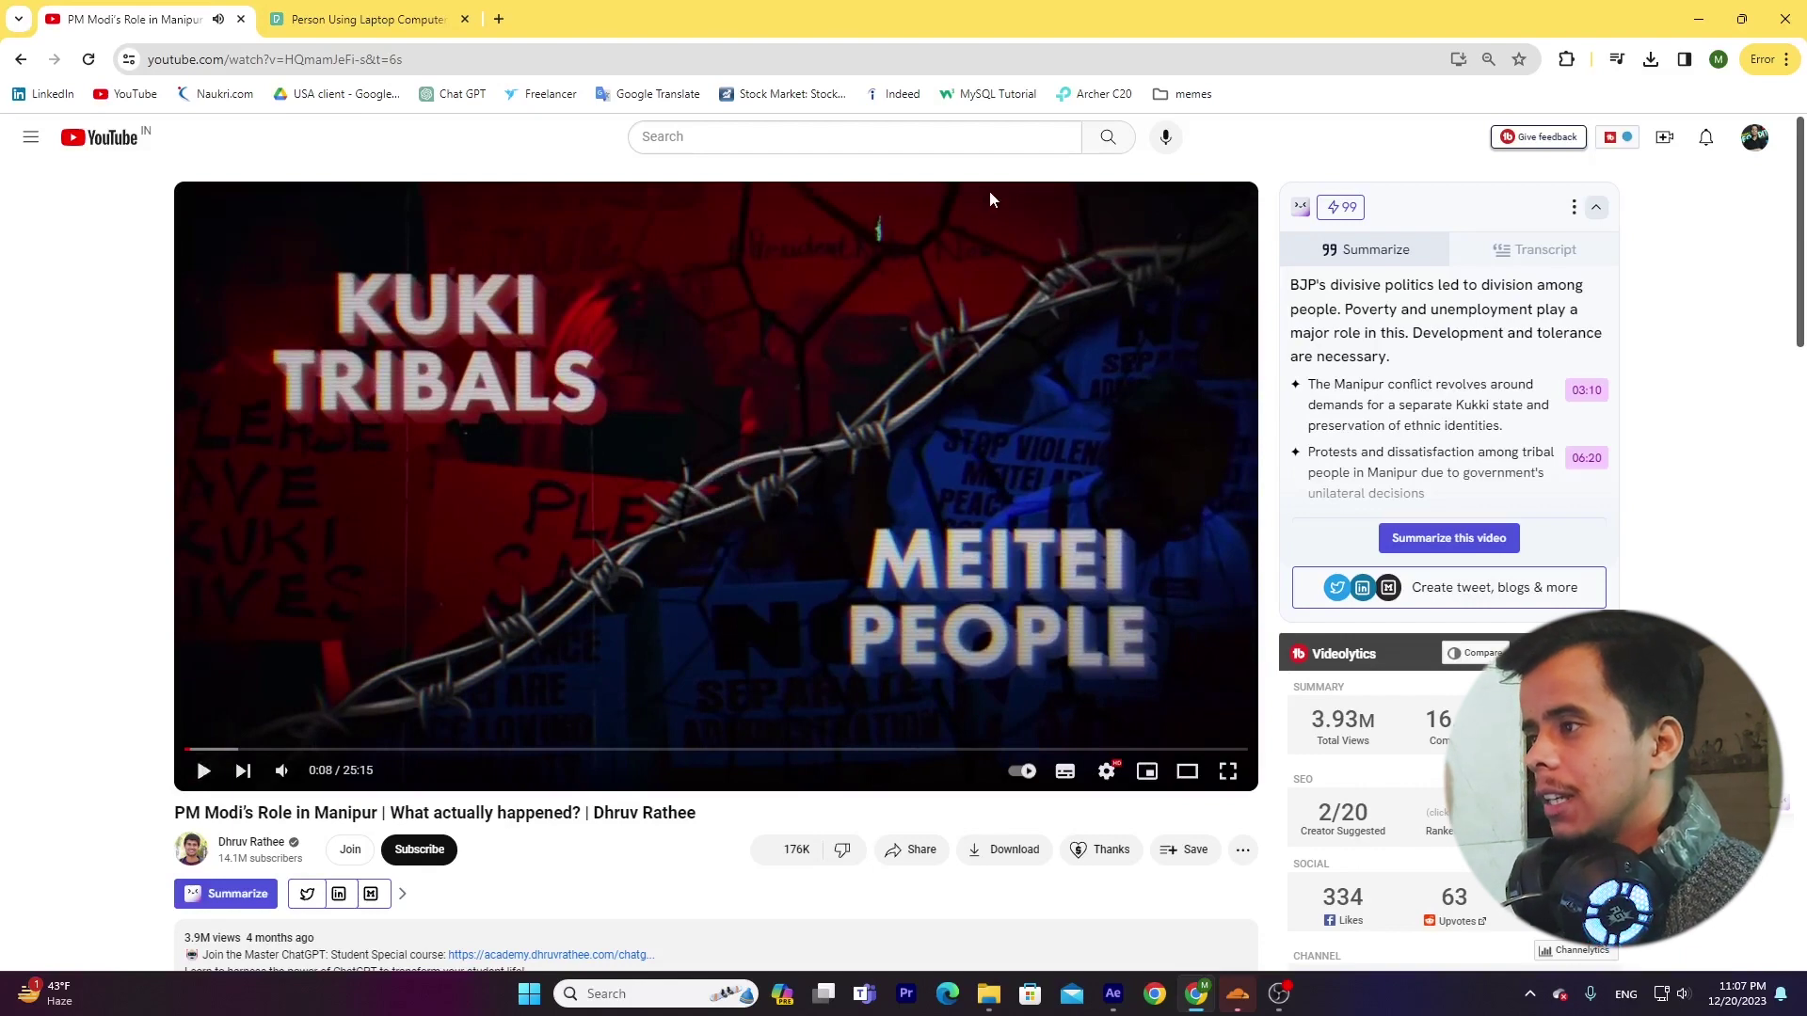
{"action": "key", "text": "space"}
{"action": "key", "text": "space"}
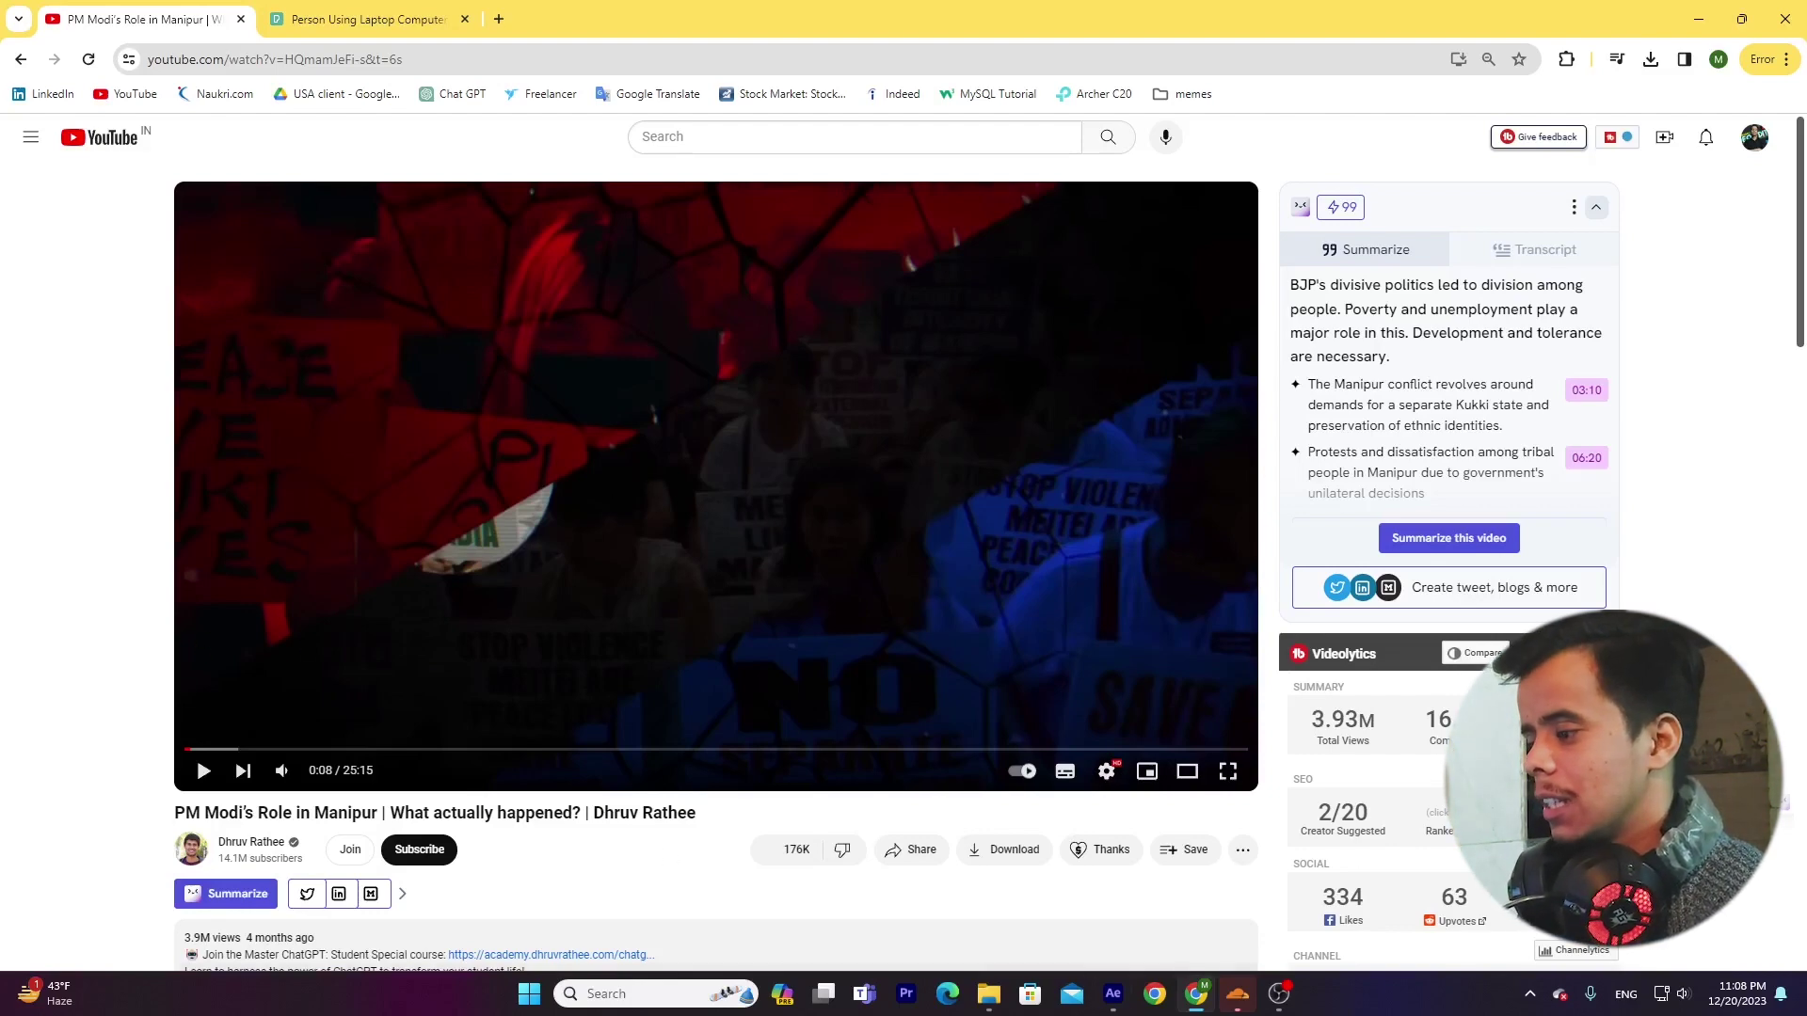
Step: Back in After Effects, add position keyframes to both shape layers at 0:00:00:23, then move the current time to 0:00:01:05
{"action": "left_click", "coordinate": [1113, 993]}
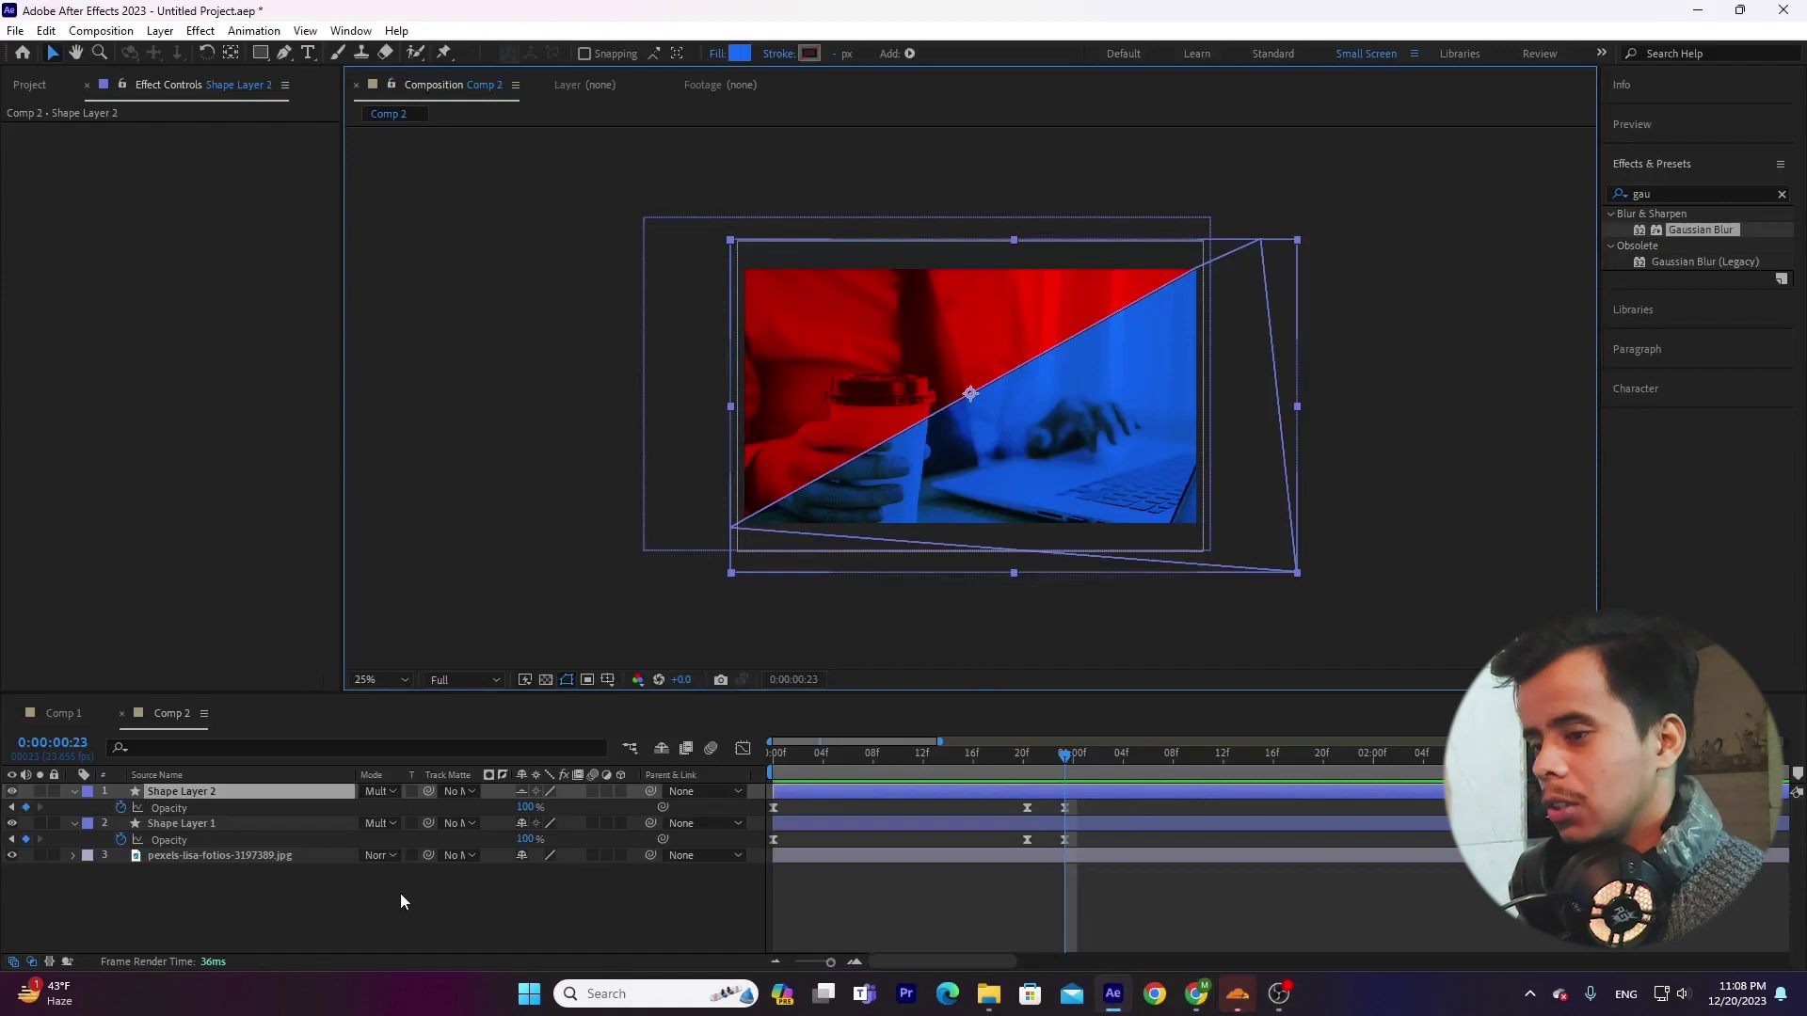
{"action": "left_click", "coordinate": [173, 825], "text": "ctrl"}
{"action": "key", "text": "p"}
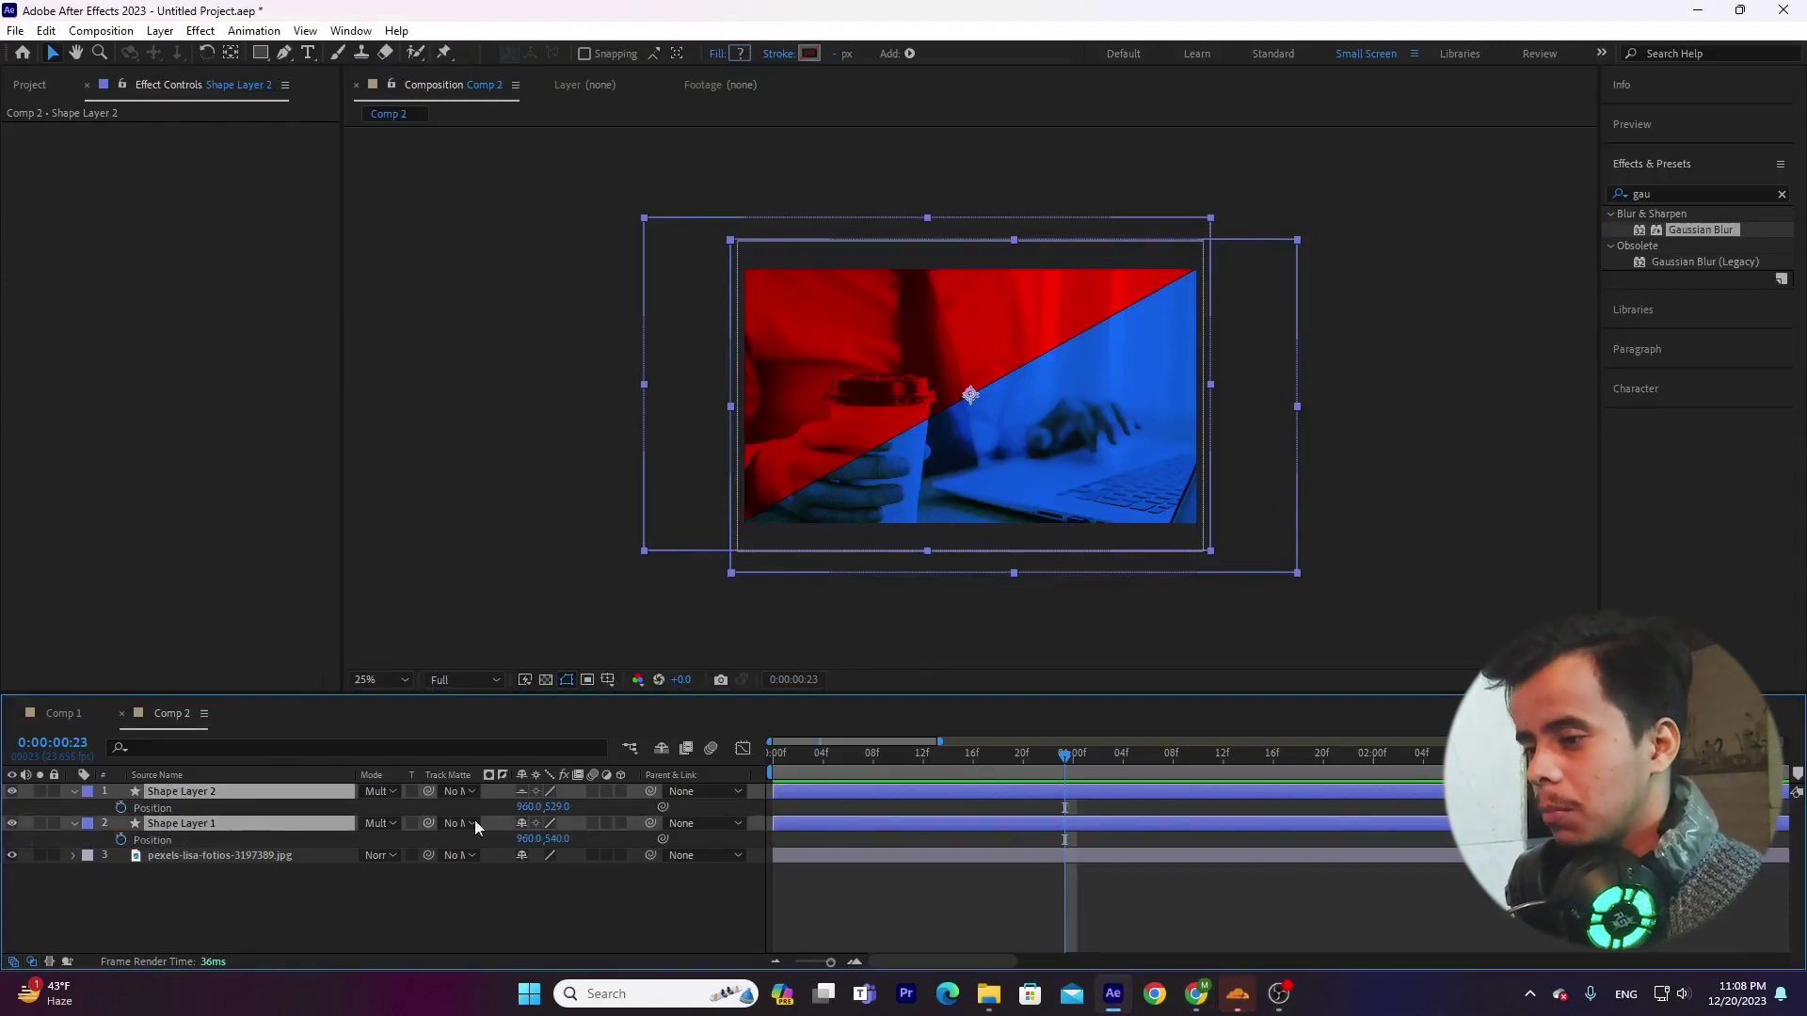
{"action": "left_click", "coordinate": [292, 897]}
{"action": "left_click", "coordinate": [119, 809]}
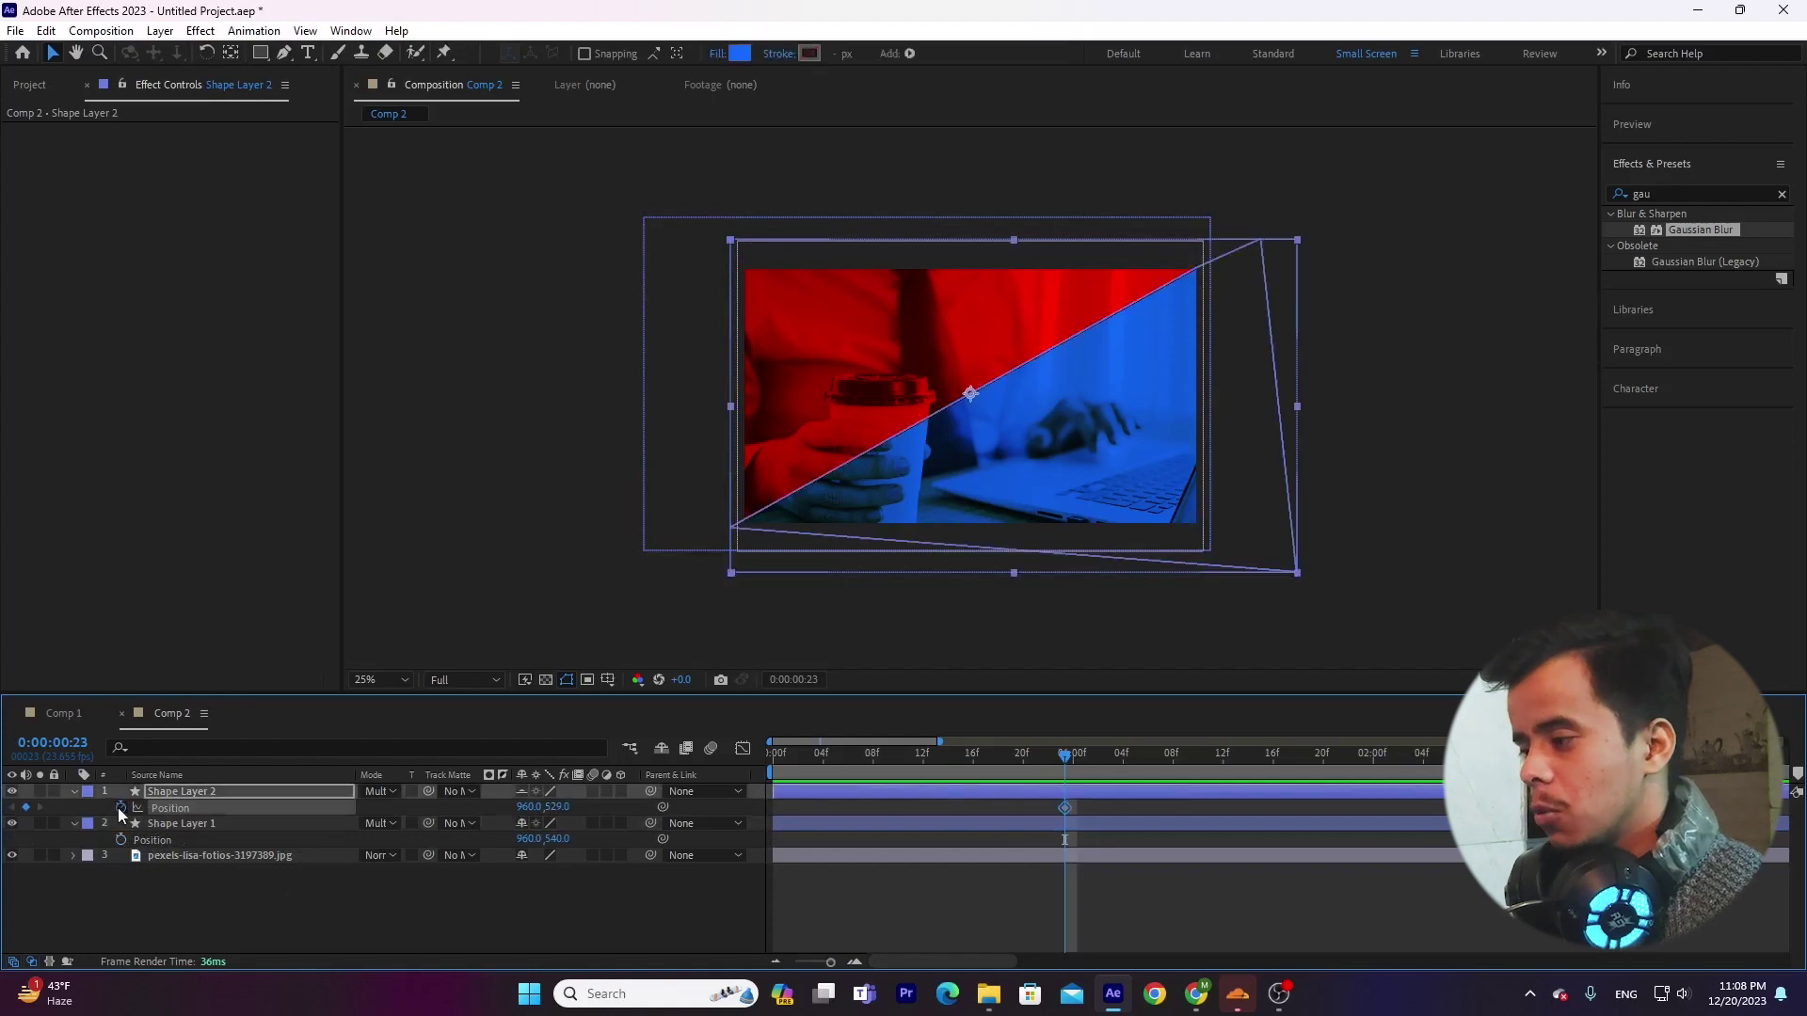
{"action": "left_click", "coordinate": [120, 838]}
{"action": "left_click_drag", "start_coordinate": [1064, 754], "coordinate": [1139, 772]}
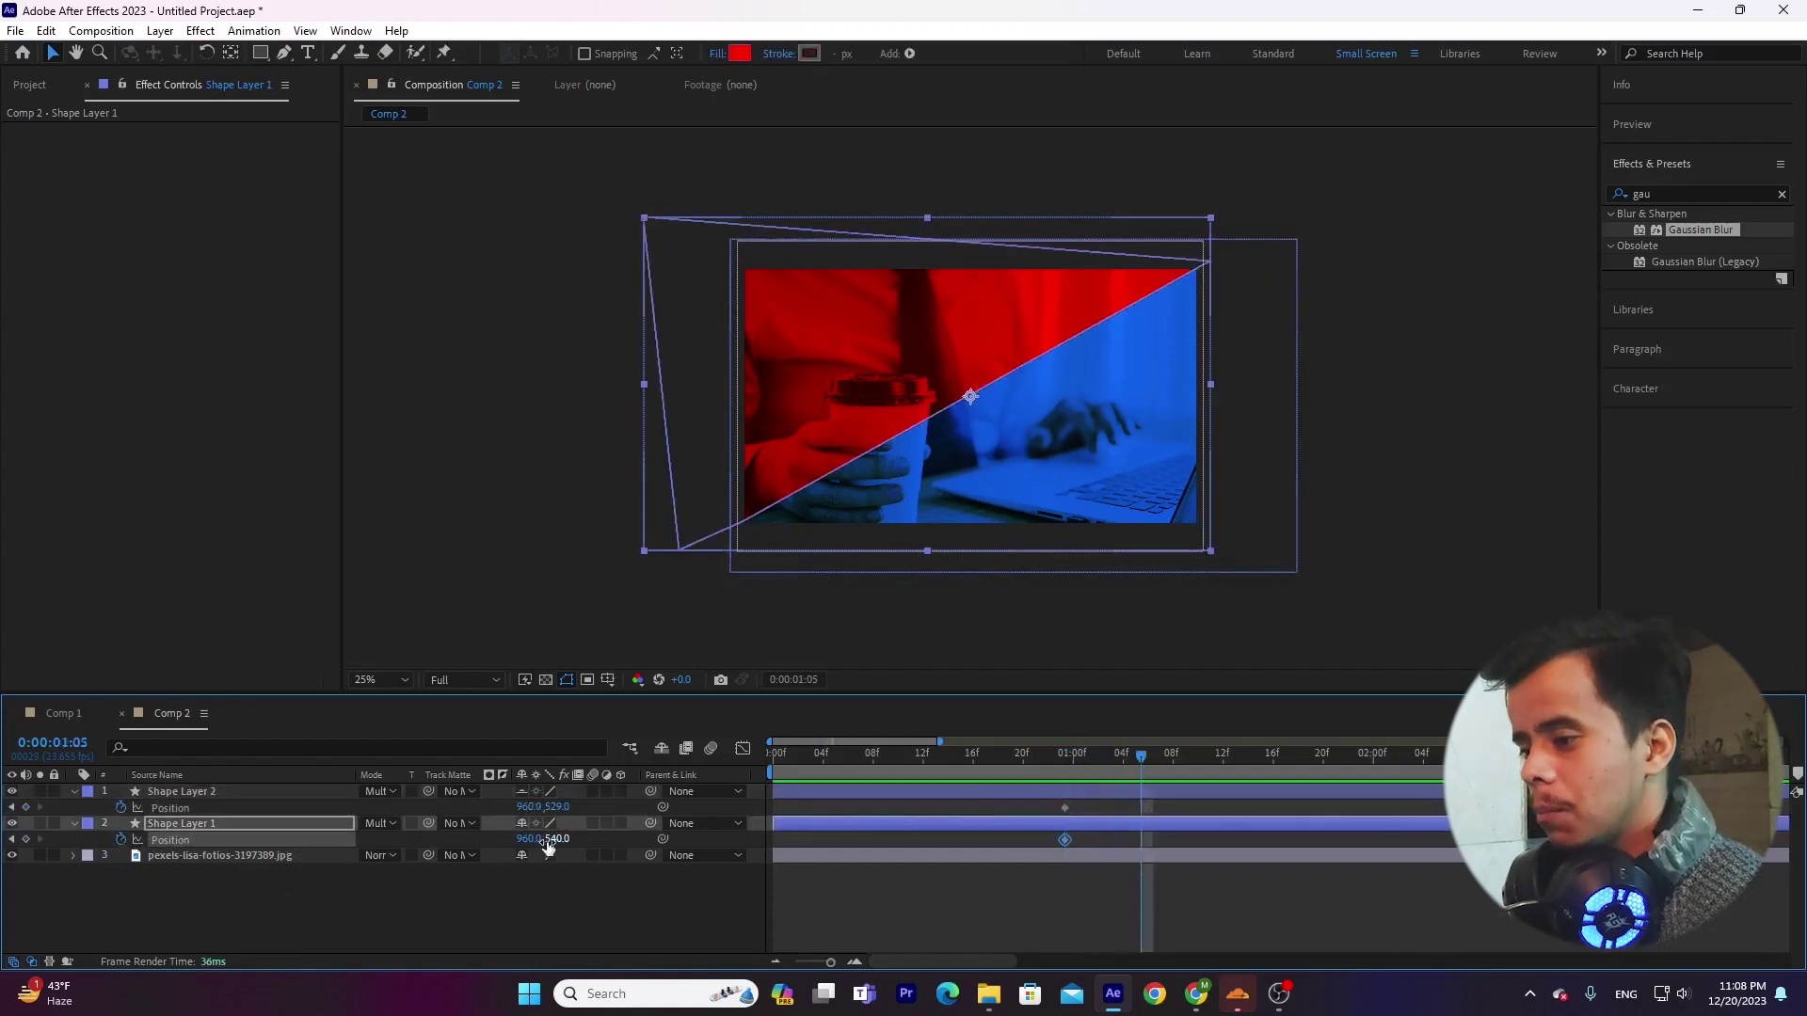
{"action": "left_click_drag", "start_coordinate": [556, 846], "coordinate": [698, 819]}
{"action": "key", "text": "ctrl+z"}
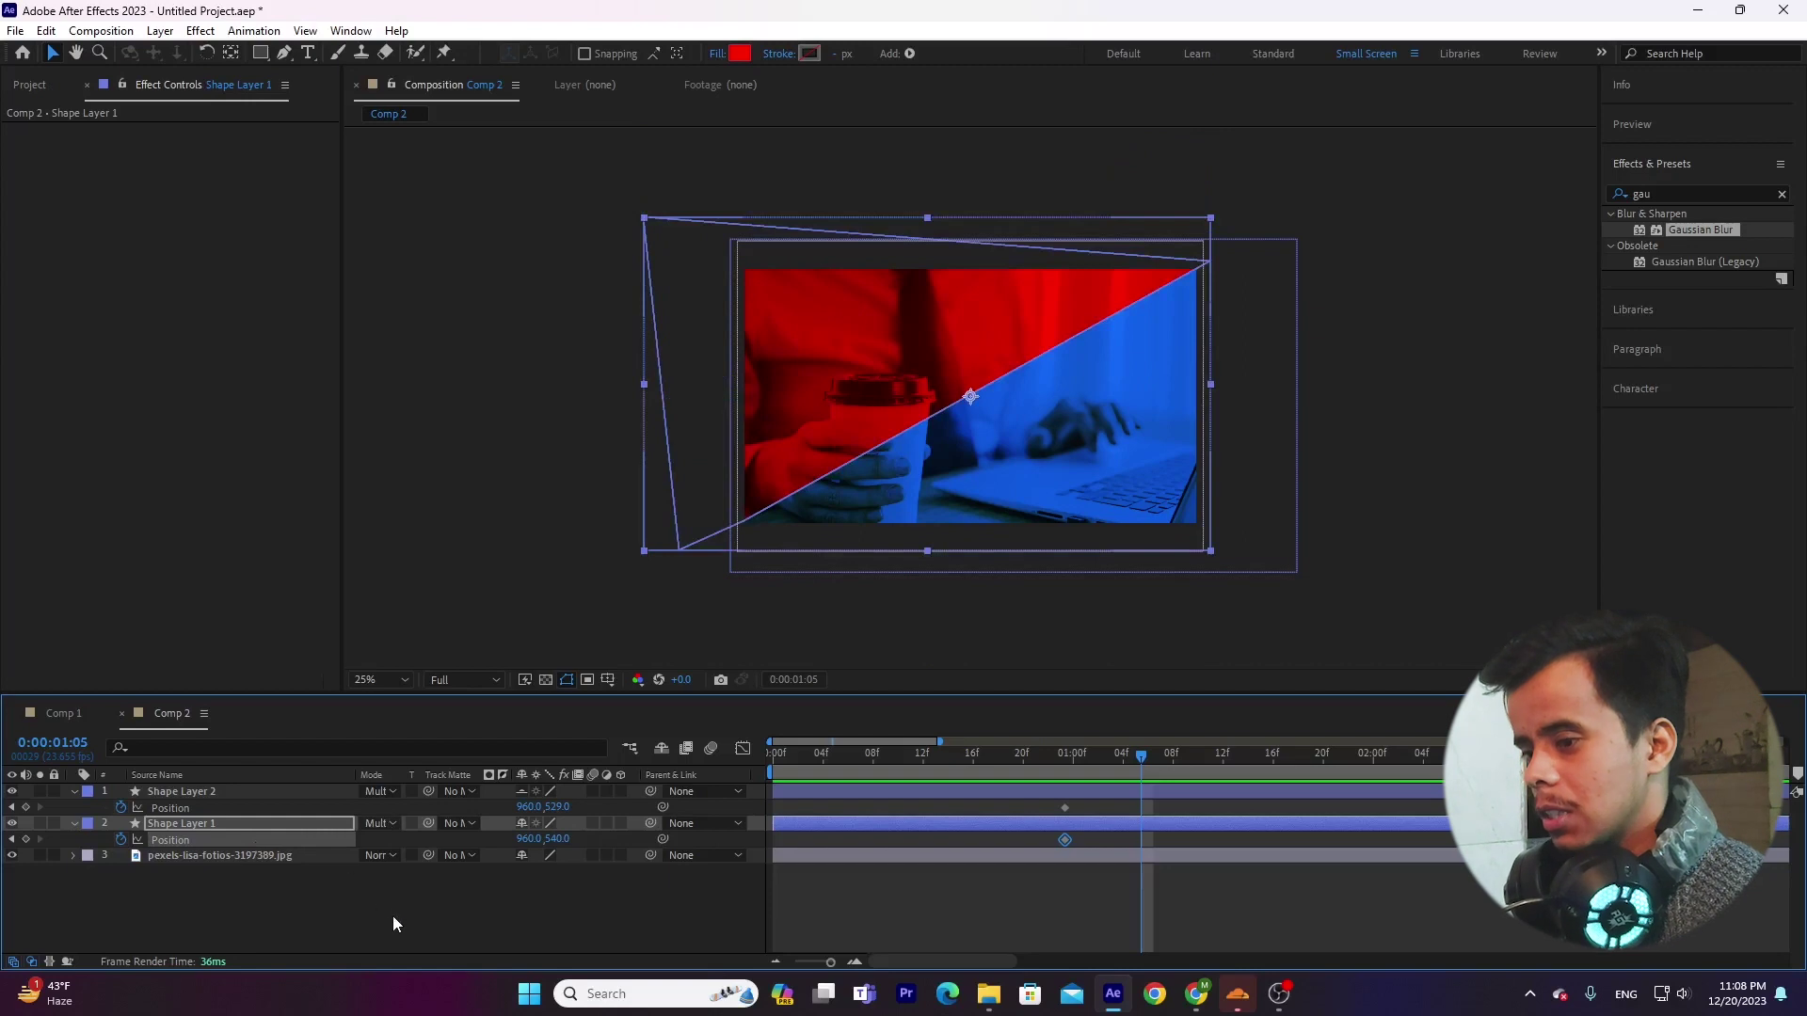
{"action": "left_click", "coordinate": [474, 900]}
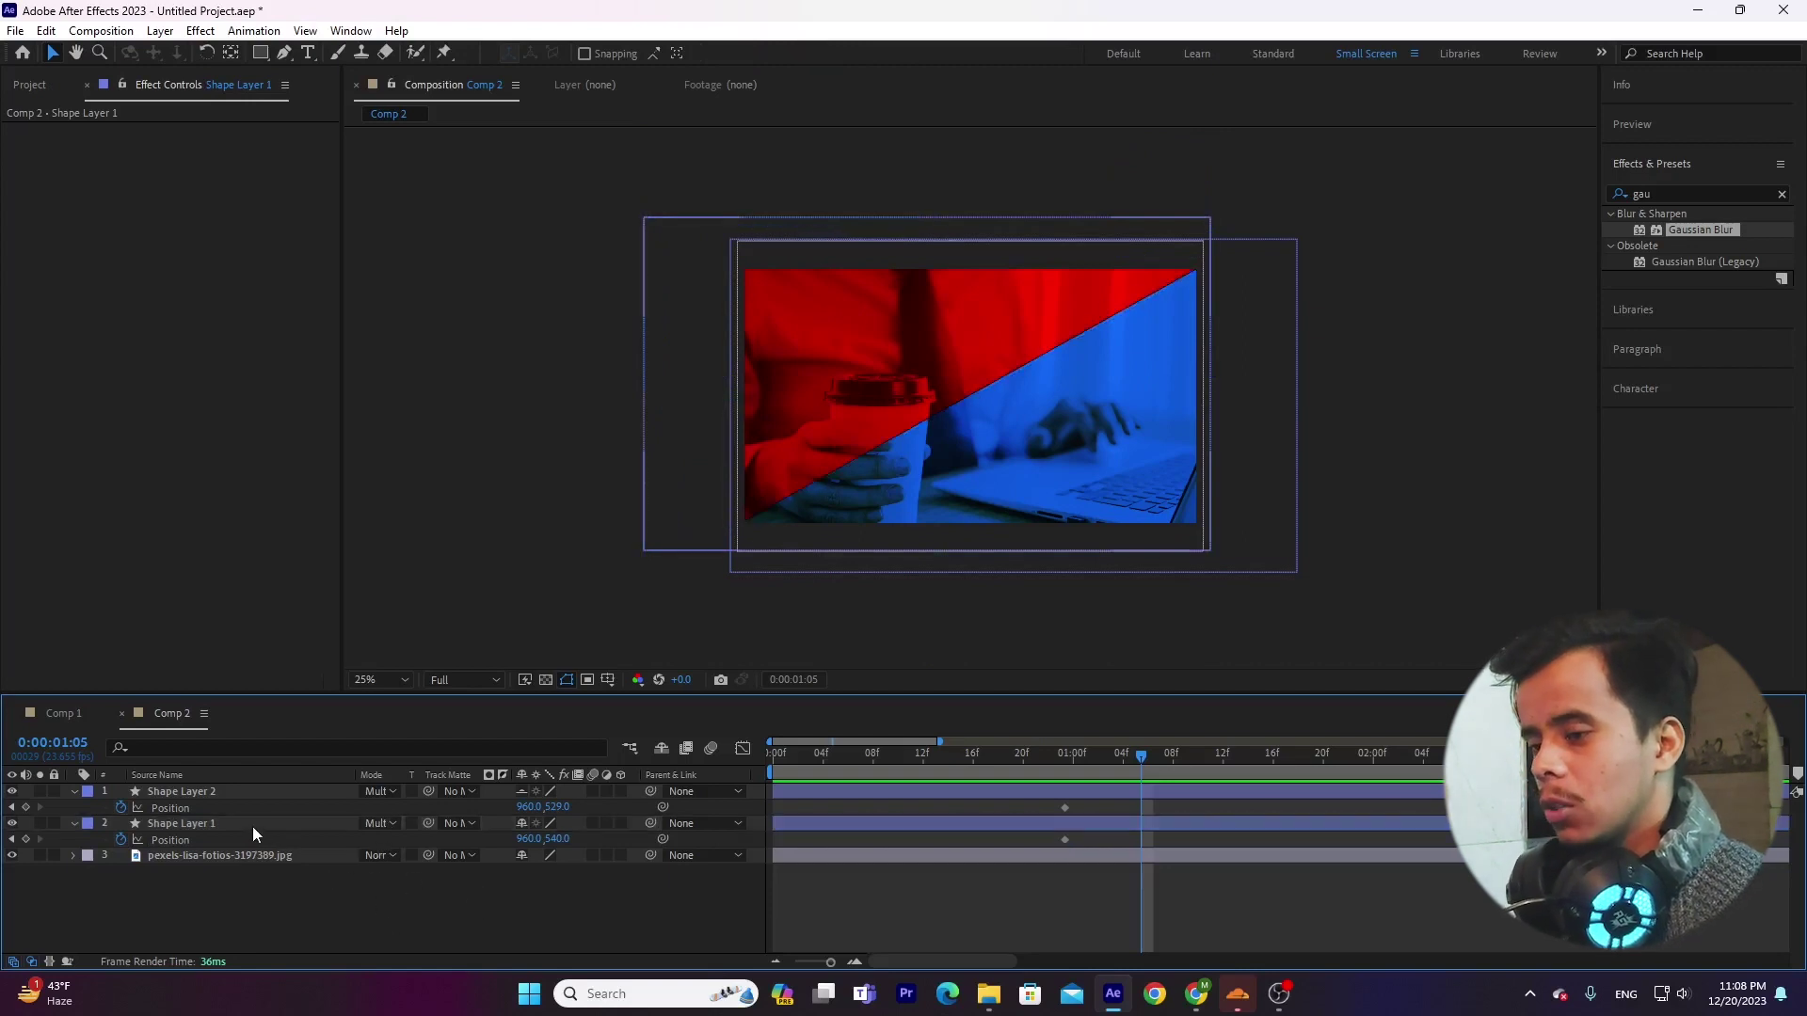
Step: Move the red Shape Layer 1's anchor point to the photo's upper-left corner at 0:00:01:05, then return to its position keyframe at 0:00:00:23
{"action": "left_click", "coordinate": [252, 826]}
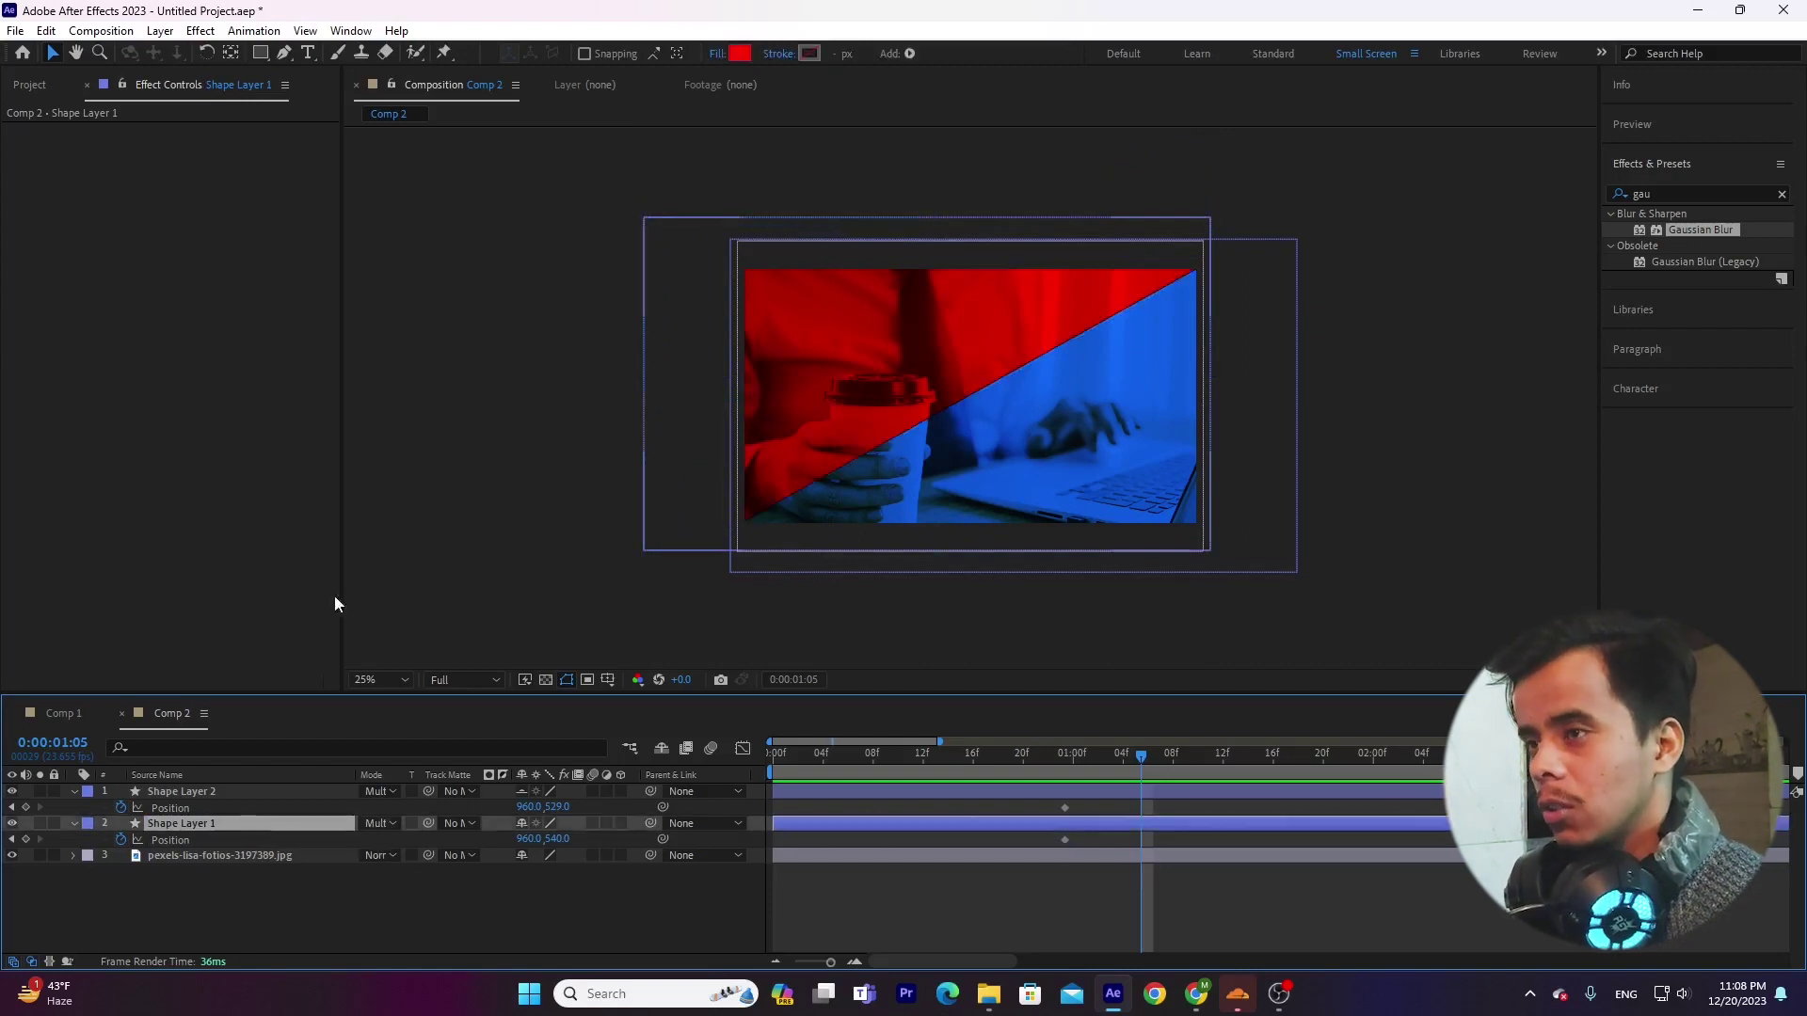
{"action": "left_click", "coordinate": [232, 54]}
{"action": "left_click_drag", "start_coordinate": [970, 396], "coordinate": [927, 384]}
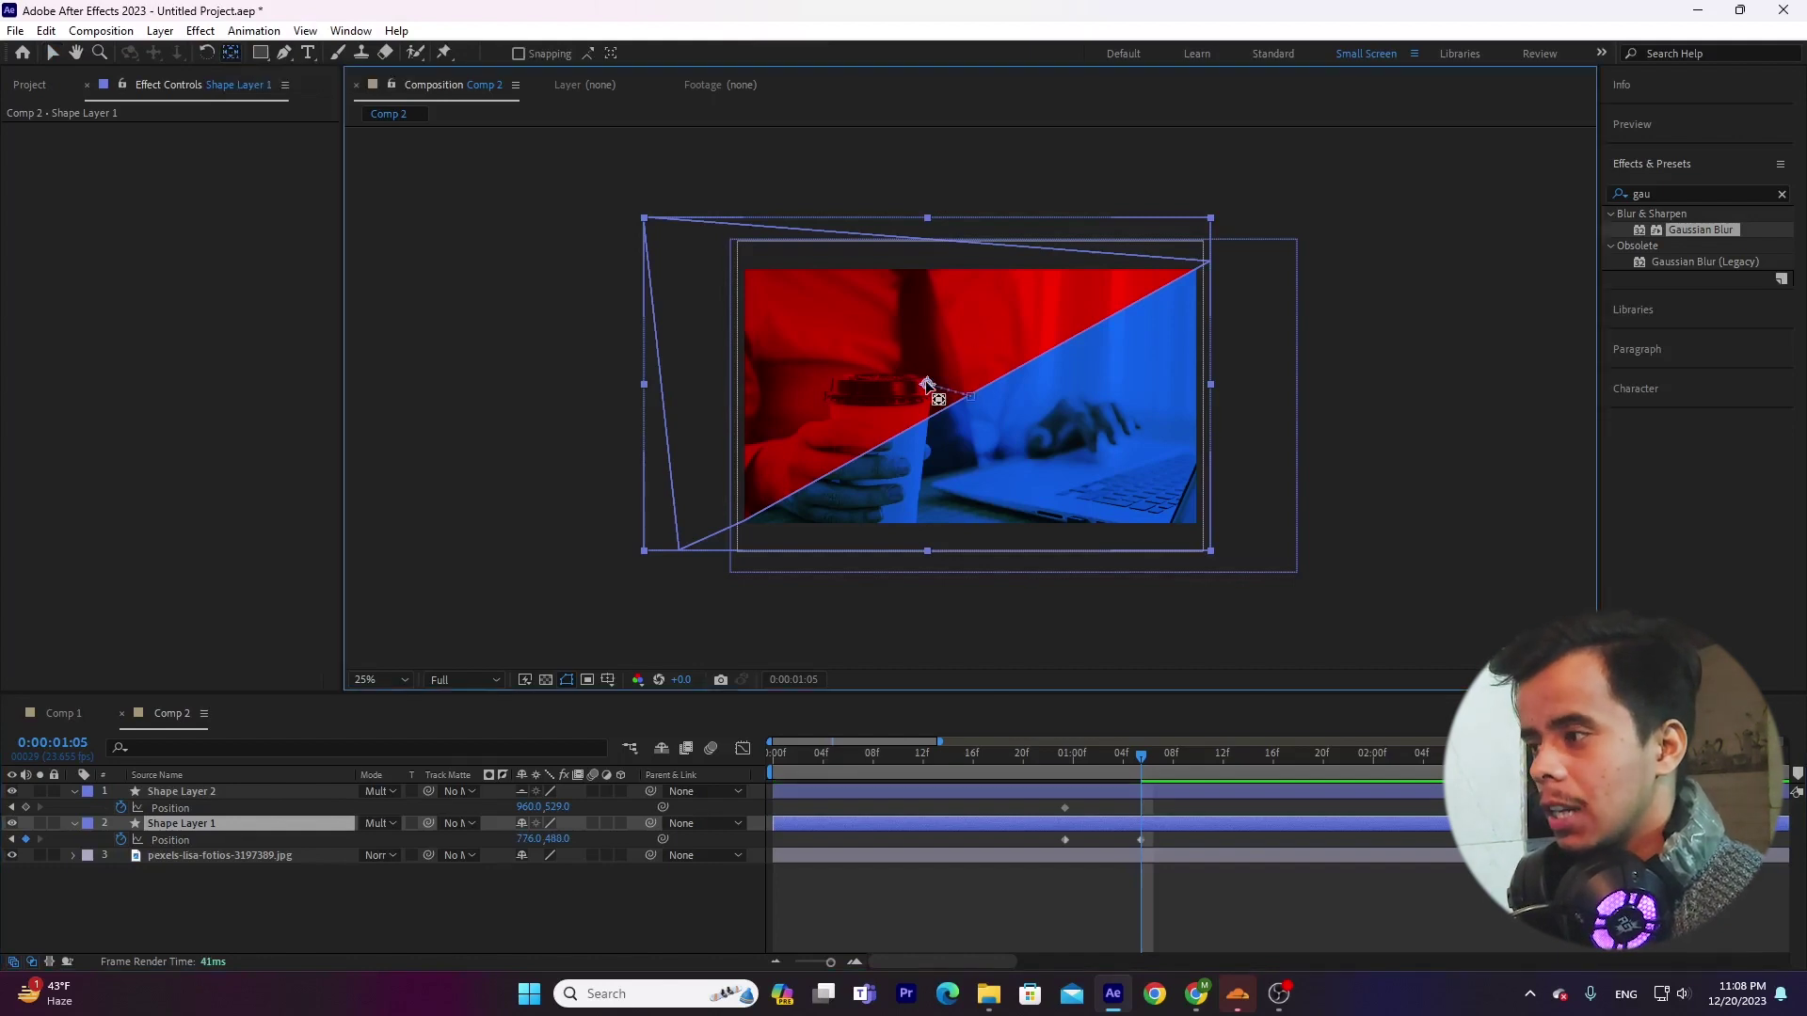
{"action": "left_click_drag", "start_coordinate": [927, 383], "coordinate": [738, 276]}
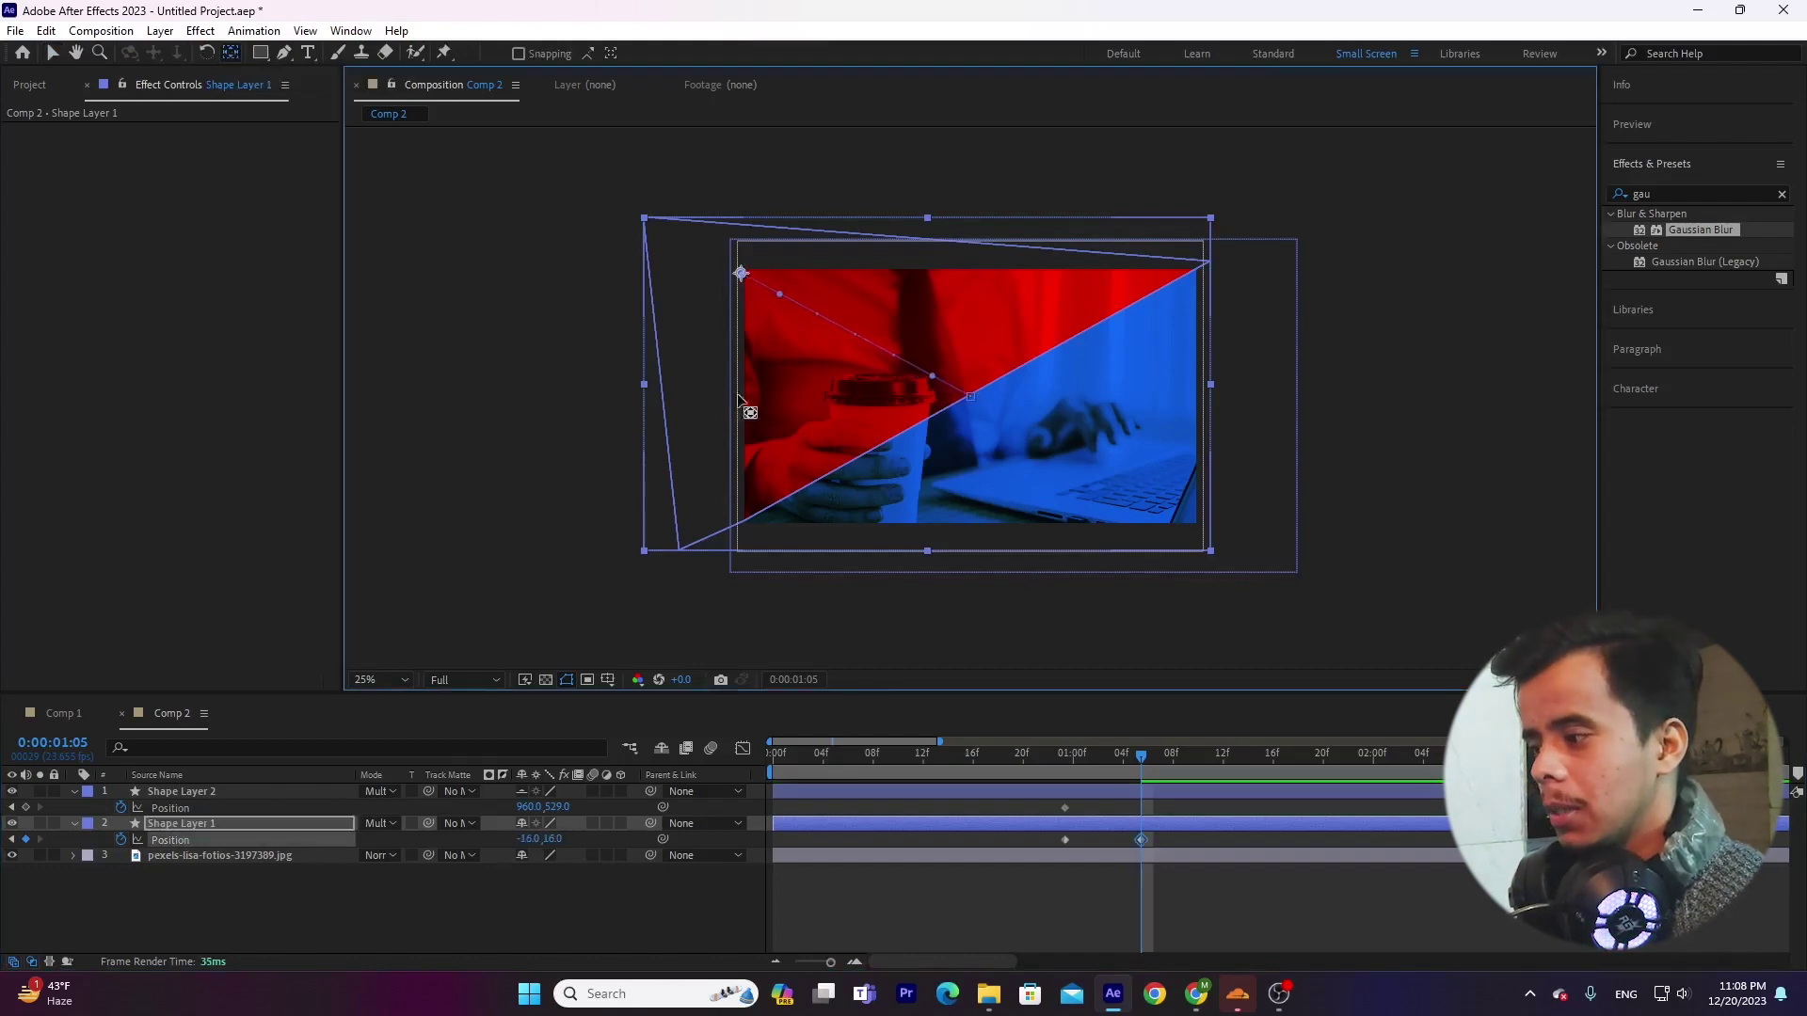
{"action": "left_click", "coordinate": [511, 891]}
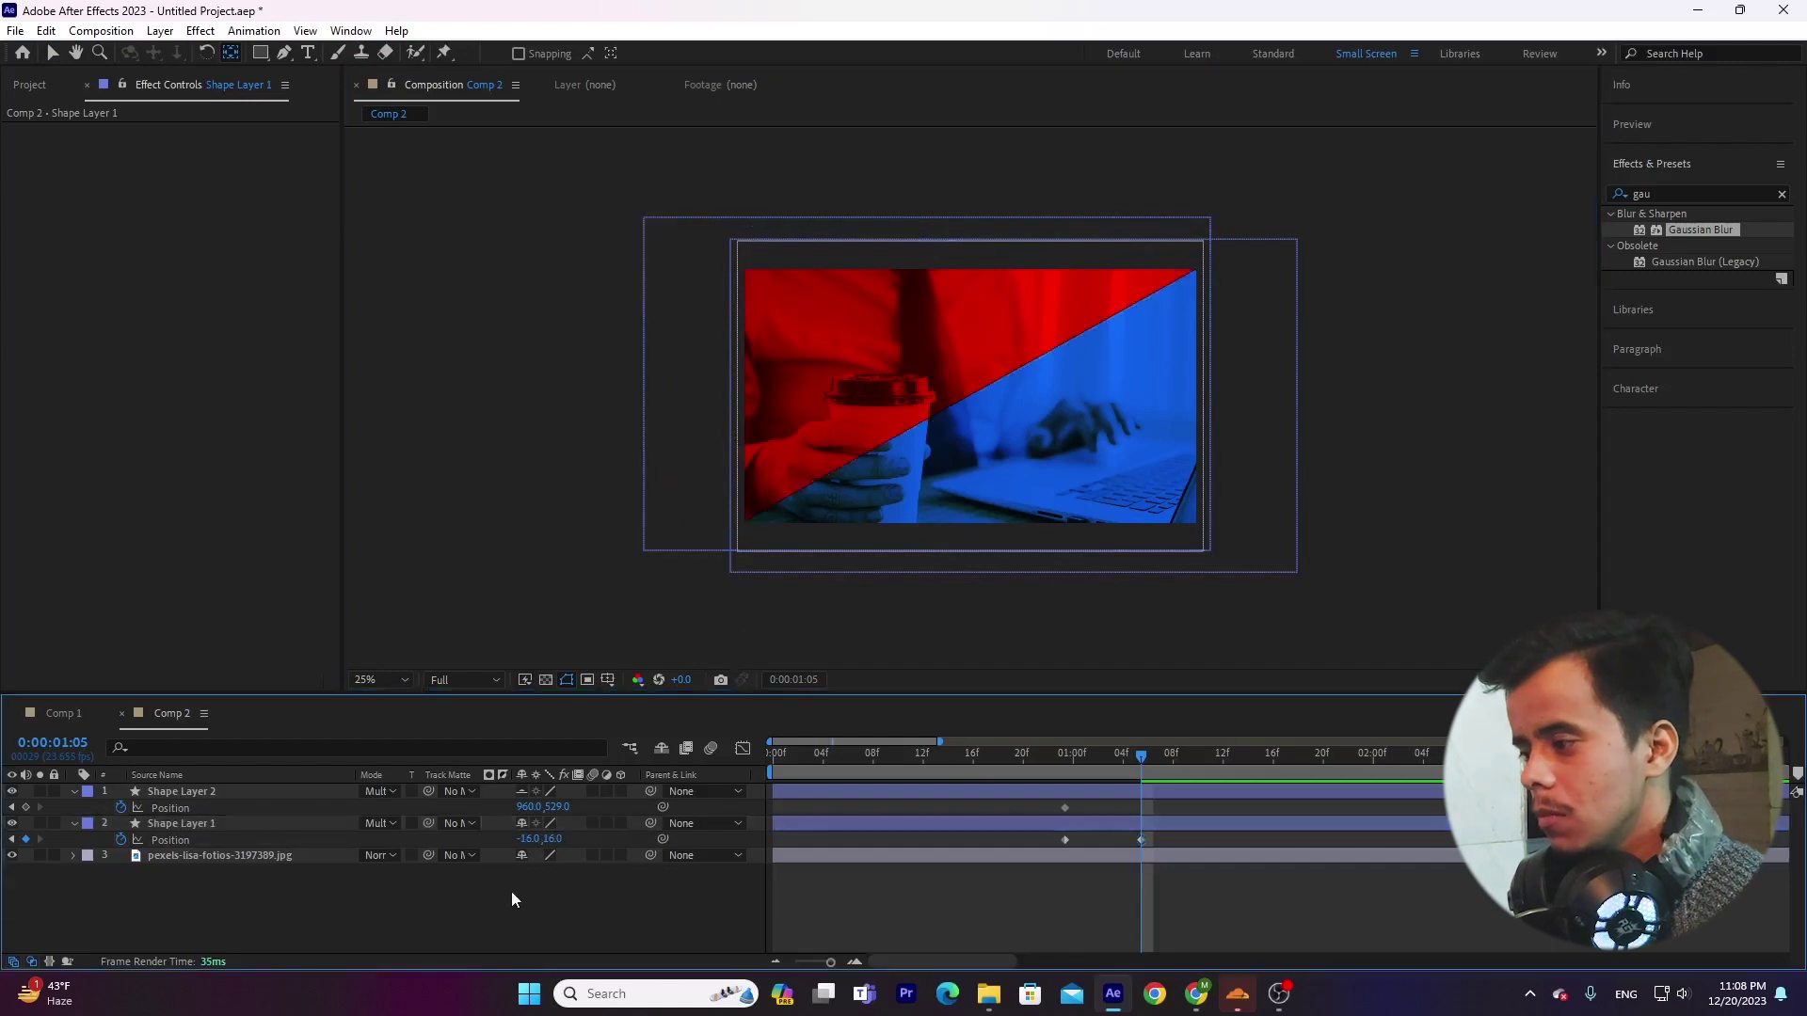
{"action": "left_click", "coordinate": [1066, 839]}
{"action": "left_click", "coordinate": [1066, 753]}
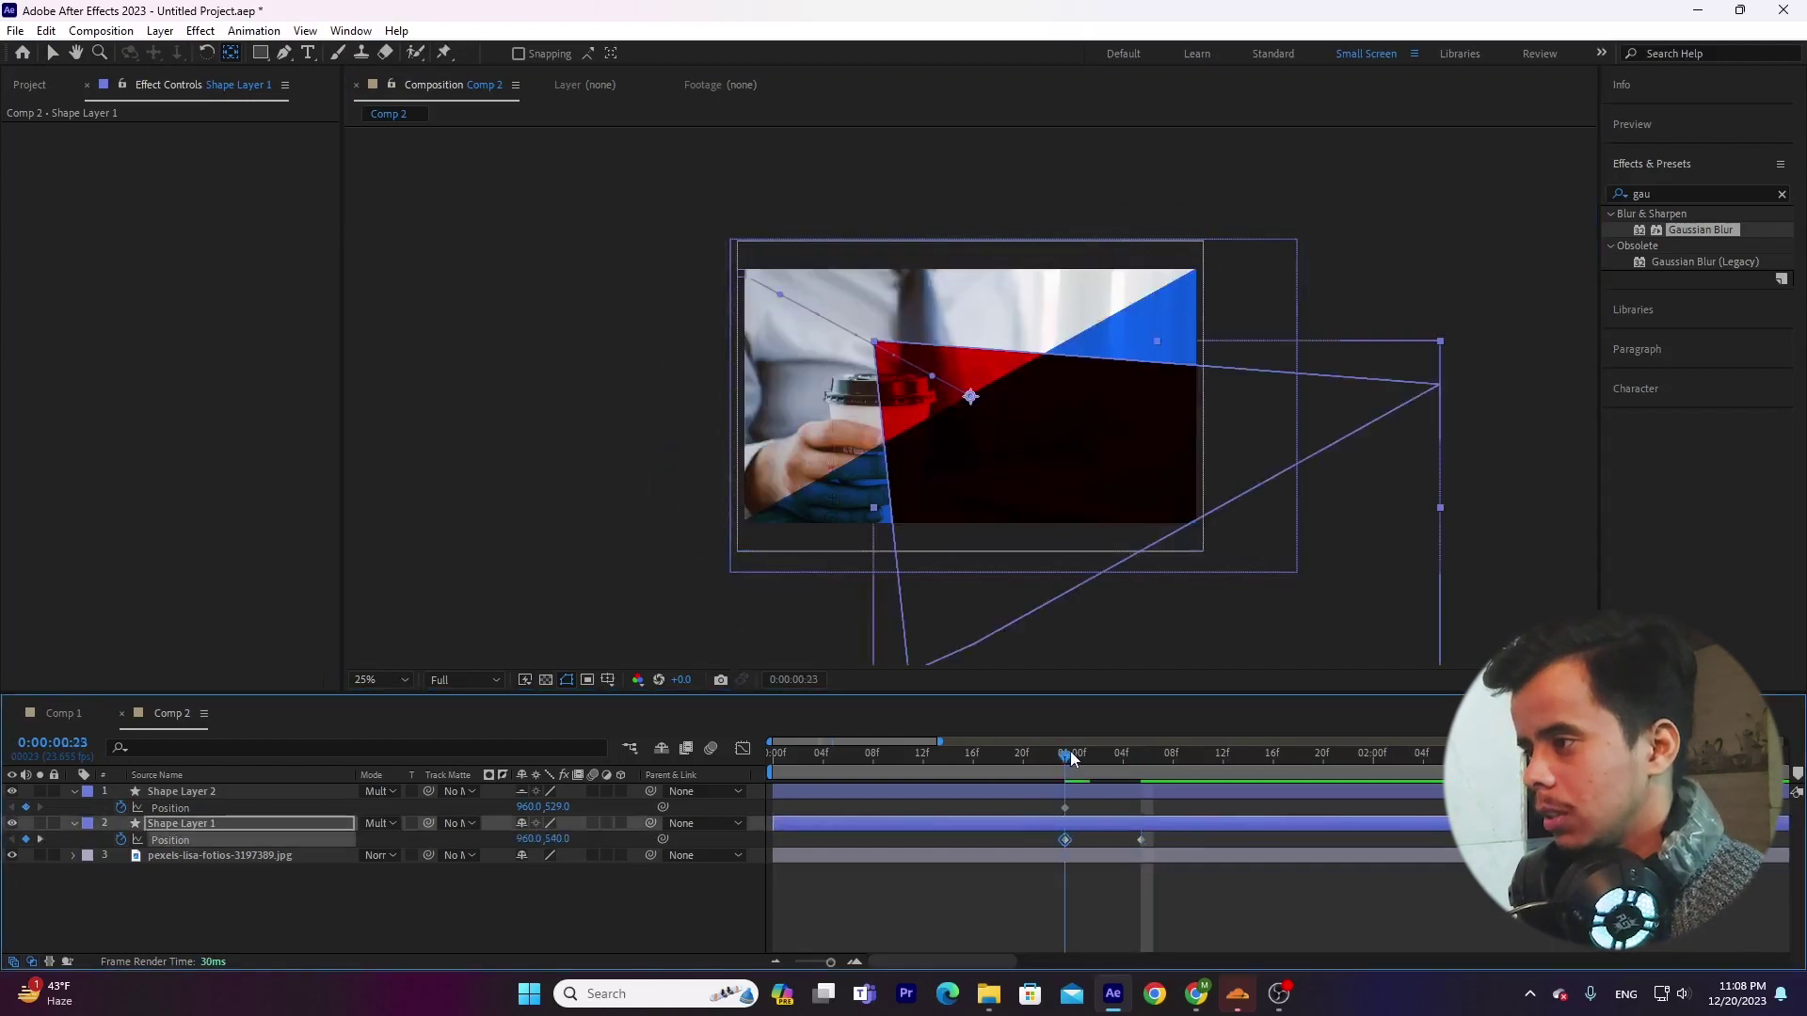
Step: Remove the position keyframes from both shape layers
{"action": "left_click", "coordinate": [1064, 807], "text": "shift"}
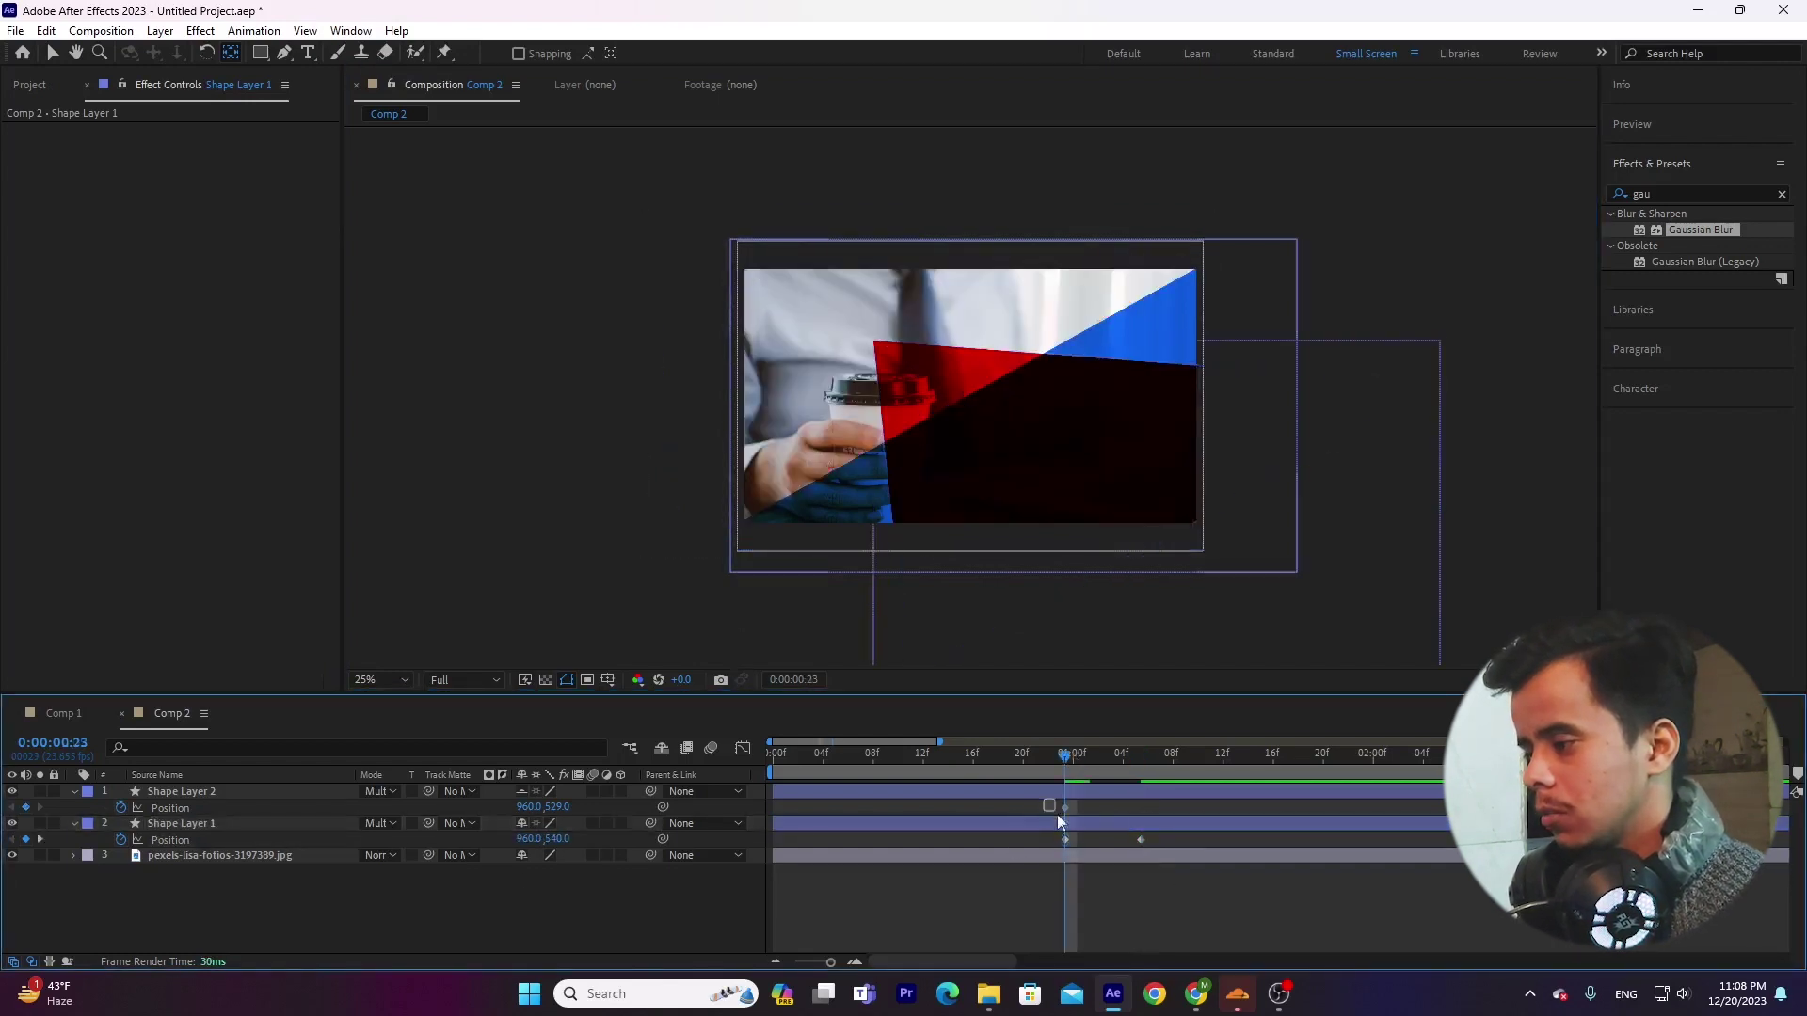
{"action": "left_click", "coordinate": [121, 807]}
{"action": "left_click", "coordinate": [120, 839]}
{"action": "left_click", "coordinate": [150, 905]}
{"action": "left_click", "coordinate": [252, 791]}
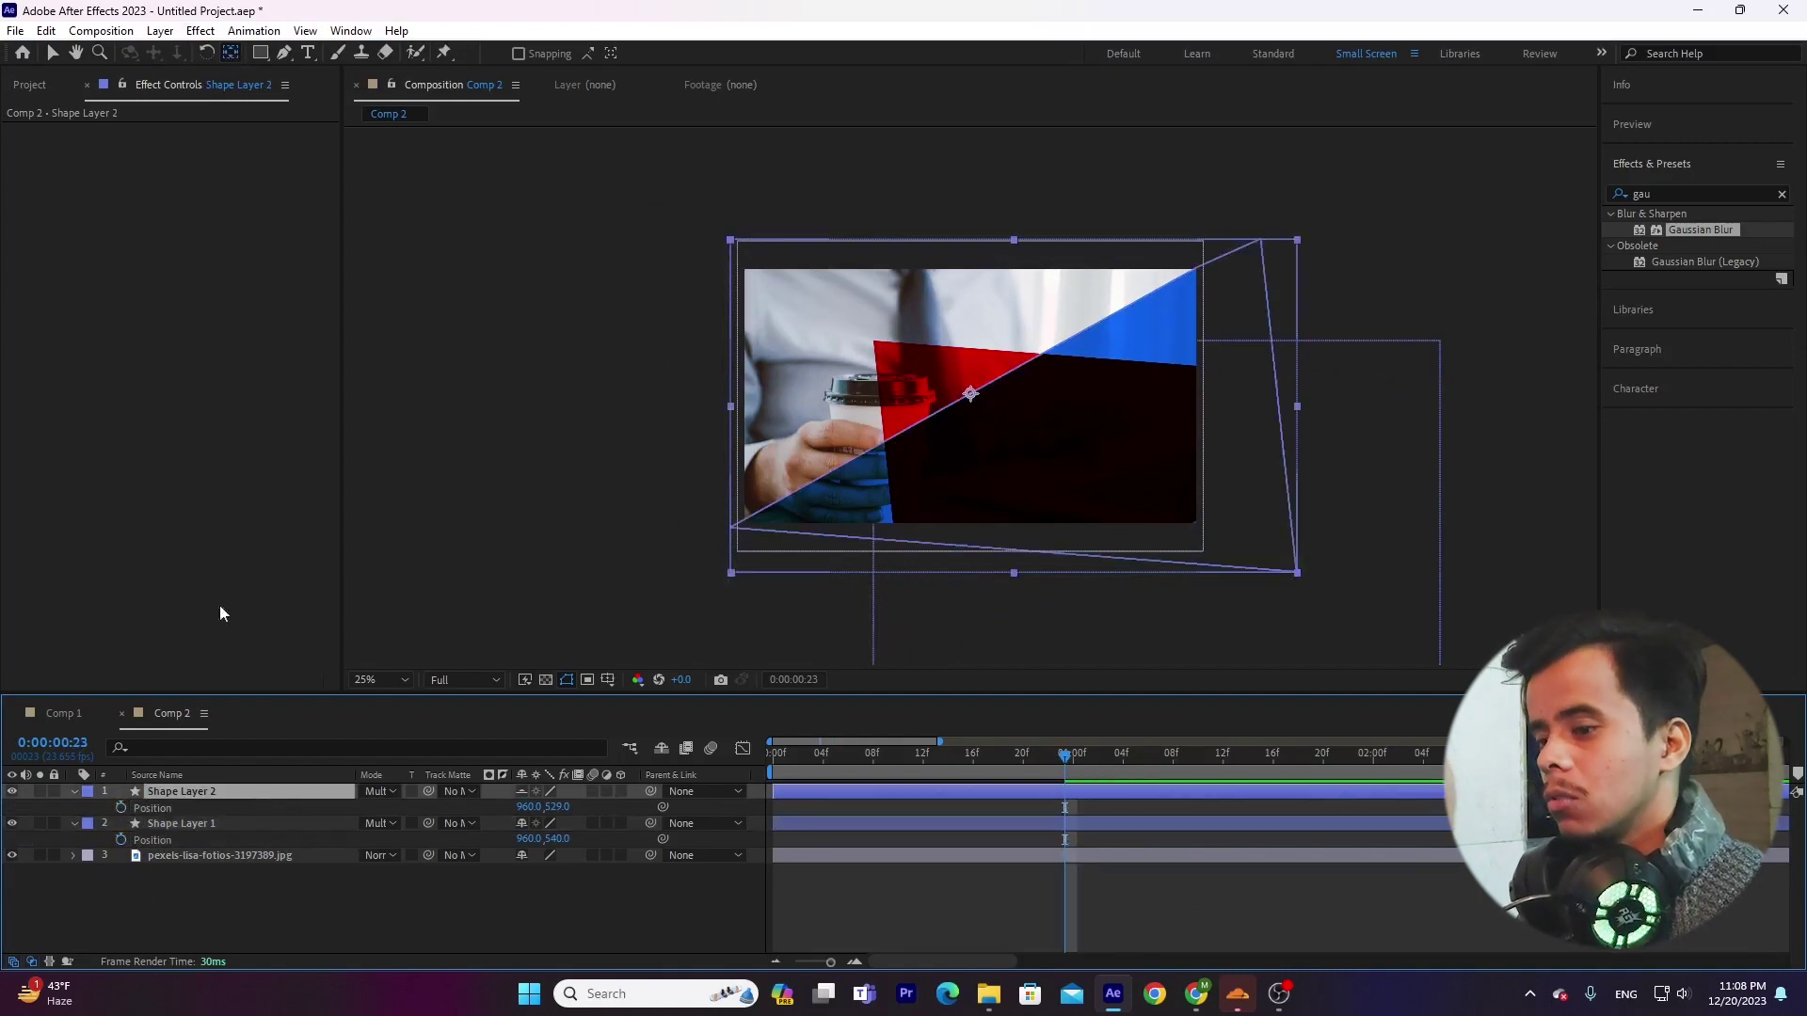
Step: Undo the keyframe removal and the preceding move of the red Shape Layer 1
{"action": "key", "text": "ctrl+z"}
{"action": "key", "text": "ctrl+z"}
{"action": "key", "text": "ctrl+z"}
{"action": "key", "text": "ctrl+z"}
{"action": "key", "text": "ctrl+z"}
{"action": "key", "text": "ctrl+z"}
{"action": "key", "text": "ctrl+z"}
{"action": "key", "text": "ctrl+z"}
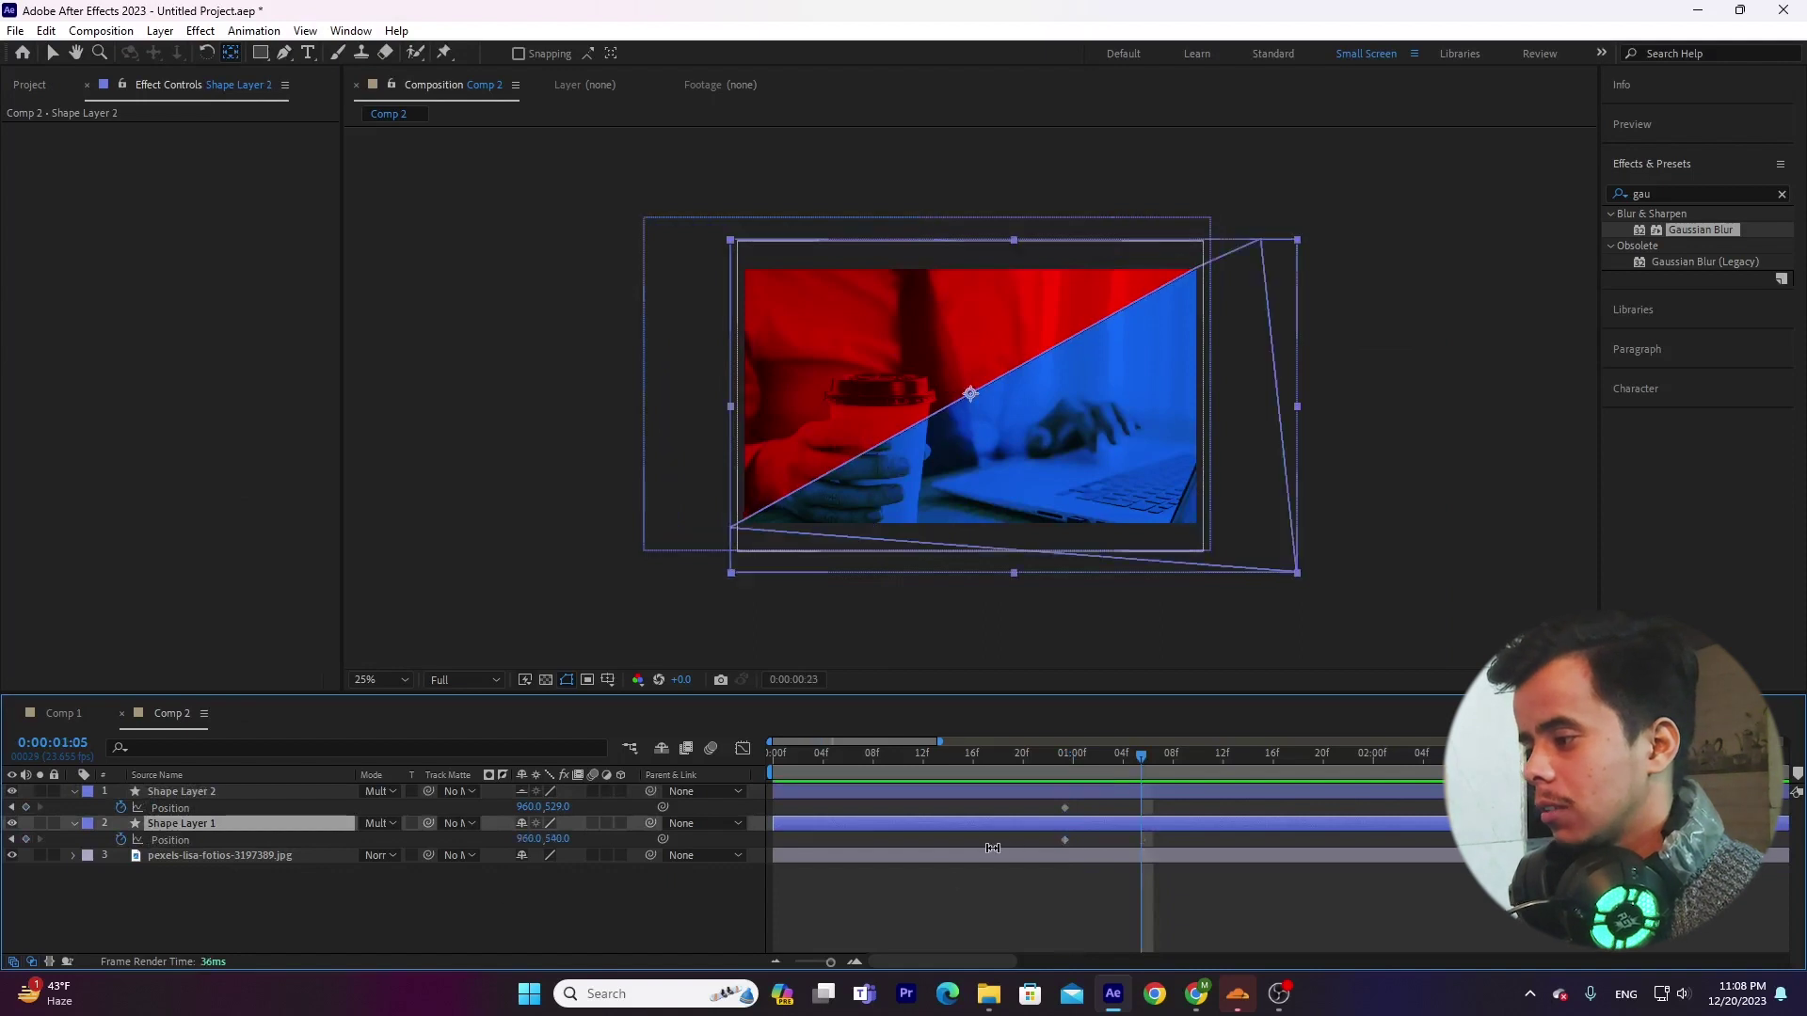
Step: Centre the blue Shape Layer 2's anchor point on its shape, then move it to the photo's lower-right corner
{"action": "left_click", "coordinate": [200, 795]}
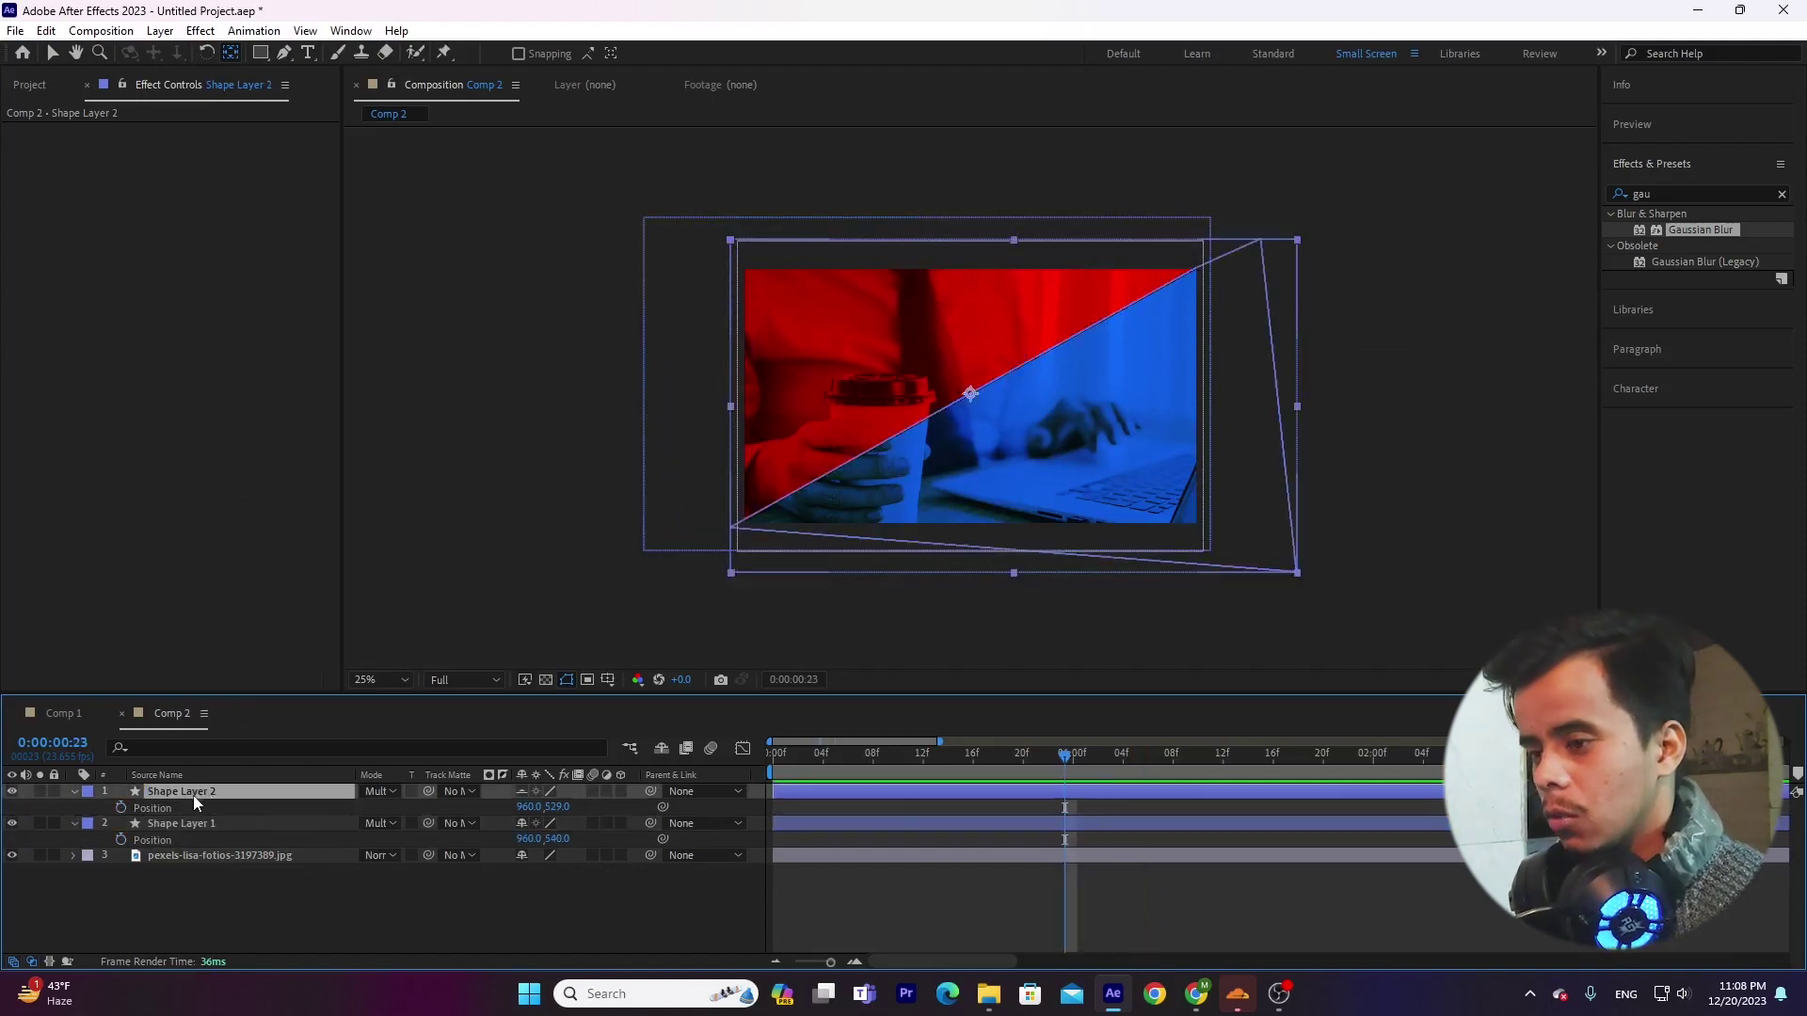
{"action": "key", "text": "ctrl+alt+Home"}
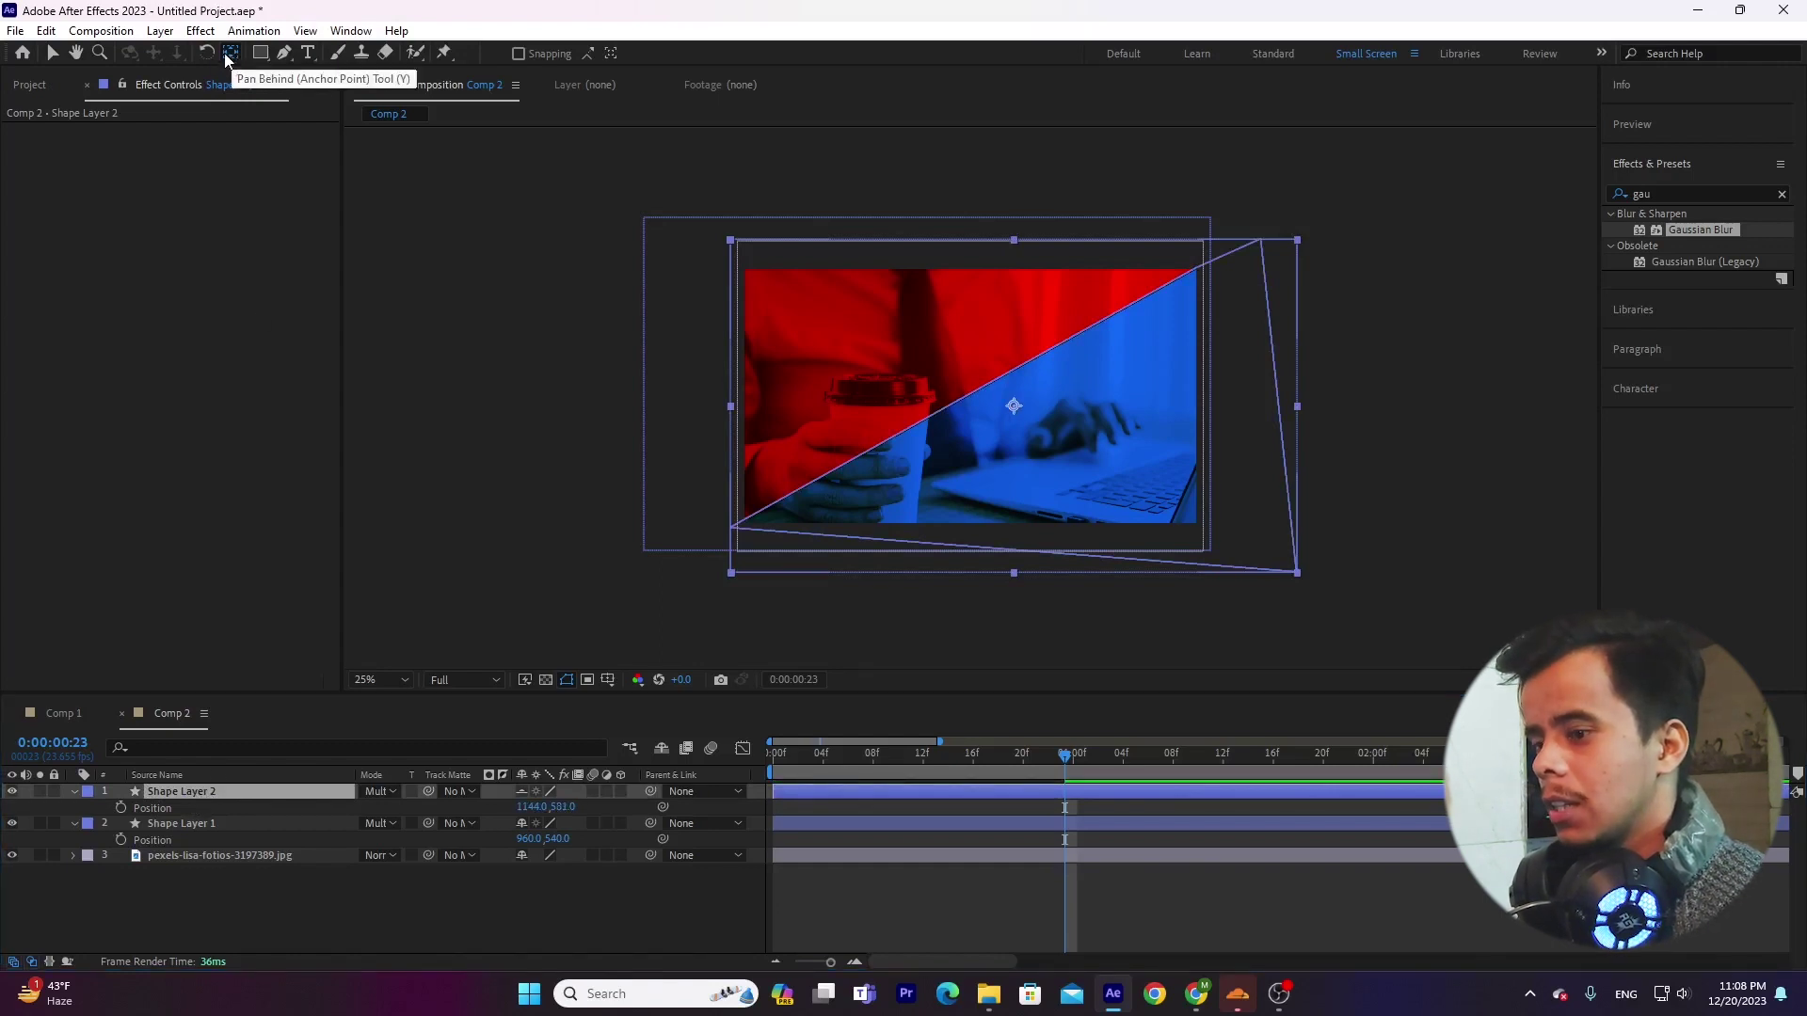
{"action": "left_click", "coordinate": [226, 59]}
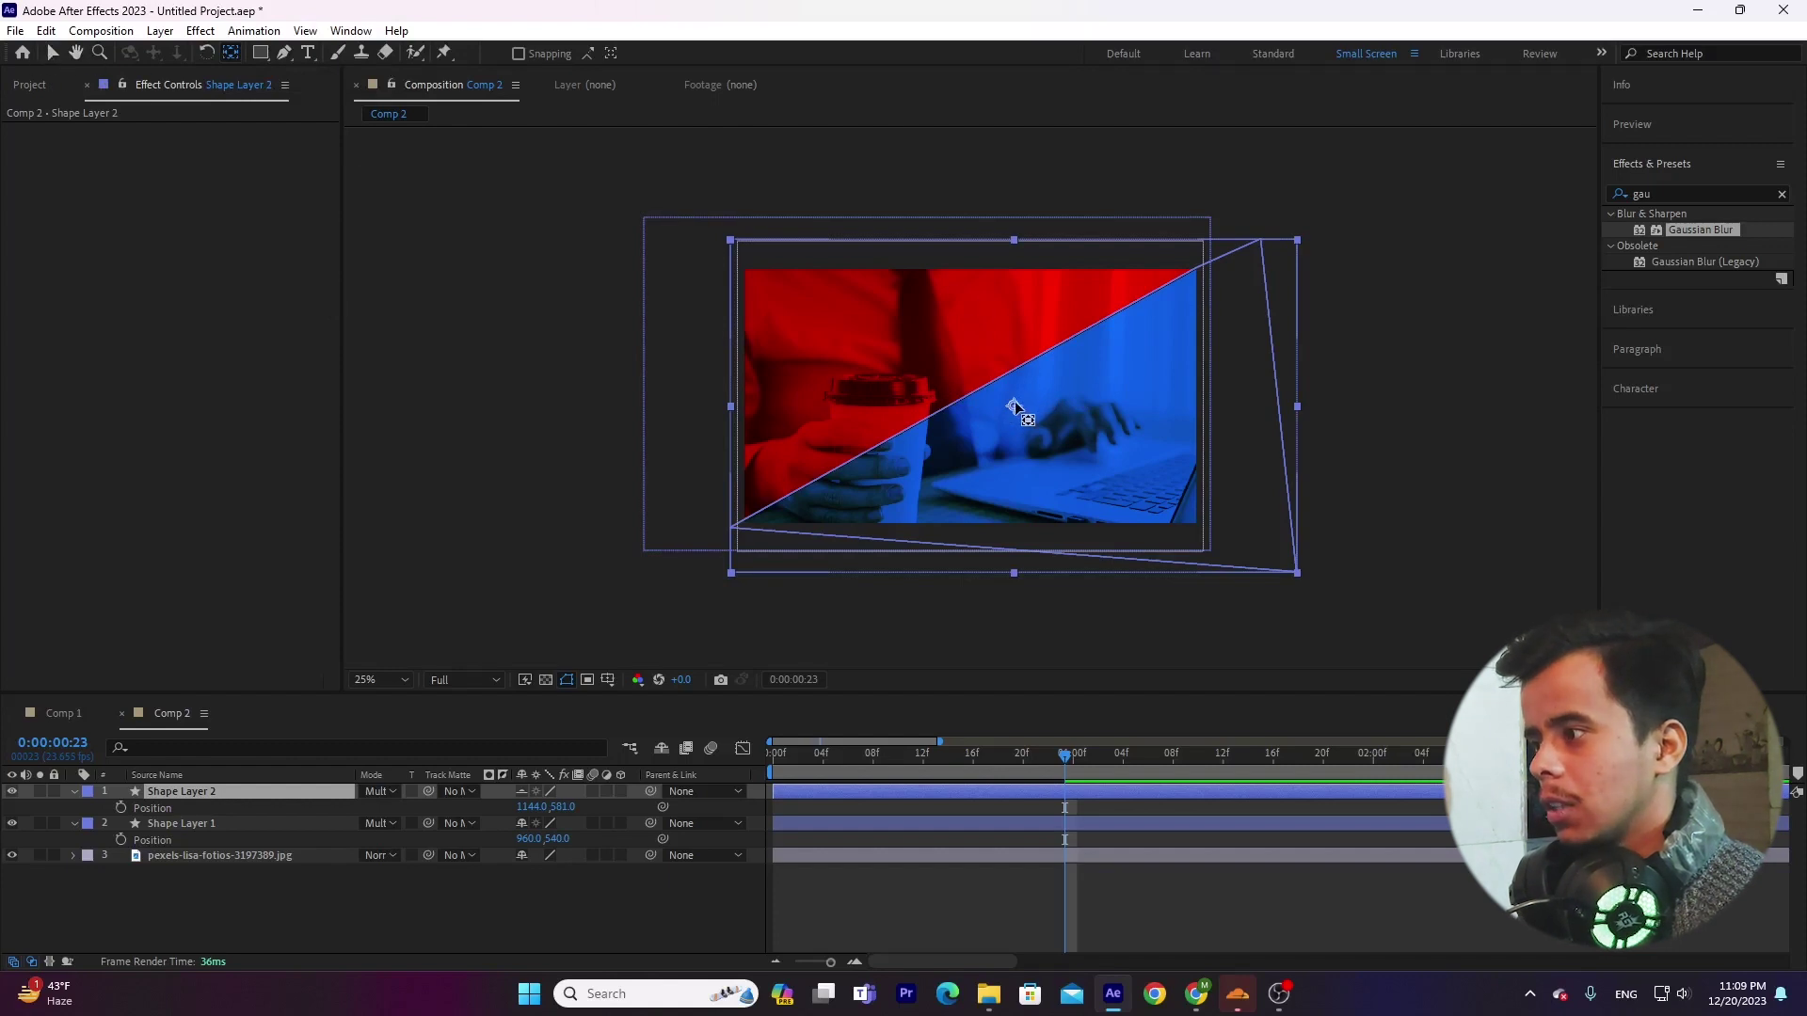
{"action": "left_click_drag", "start_coordinate": [1015, 407], "coordinate": [1202, 521]}
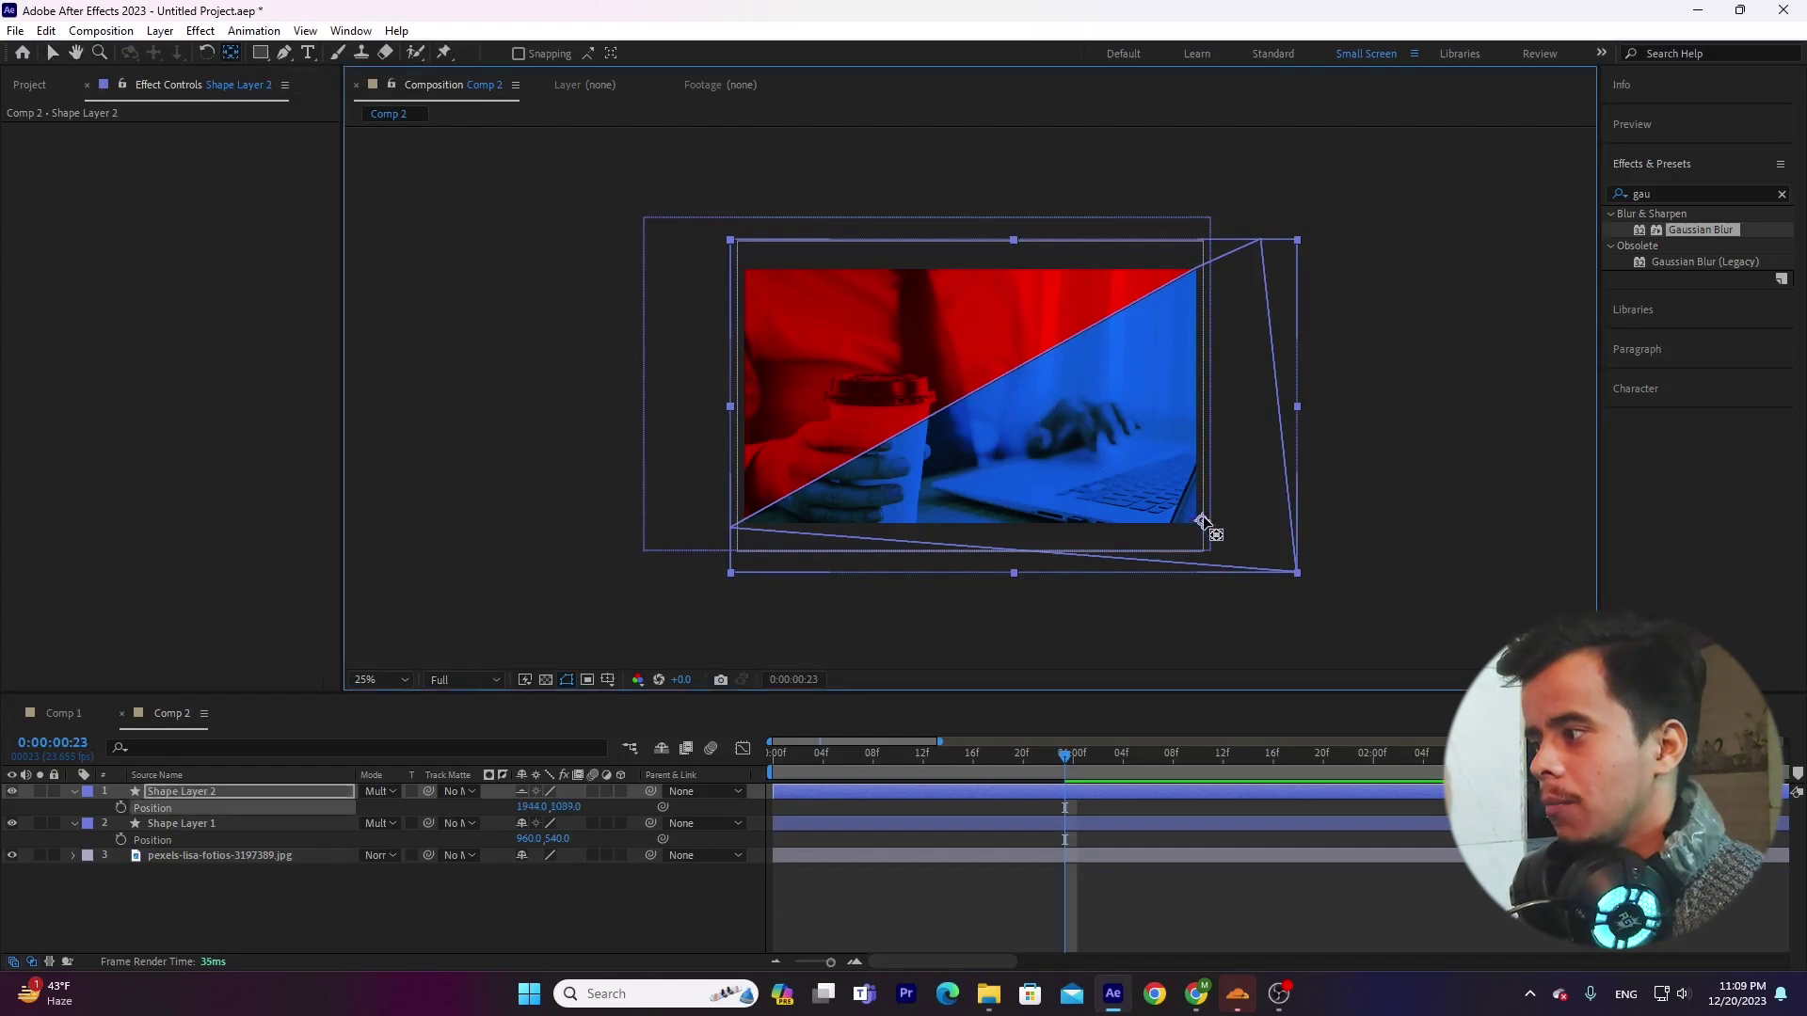
Step: Add a position keyframe to Shape Layer 2 at 0:00:00:23 and move it off the photo's lower-right corner to about 2860, 1633 at 0:00:01:04
{"action": "left_click", "coordinate": [122, 808]}
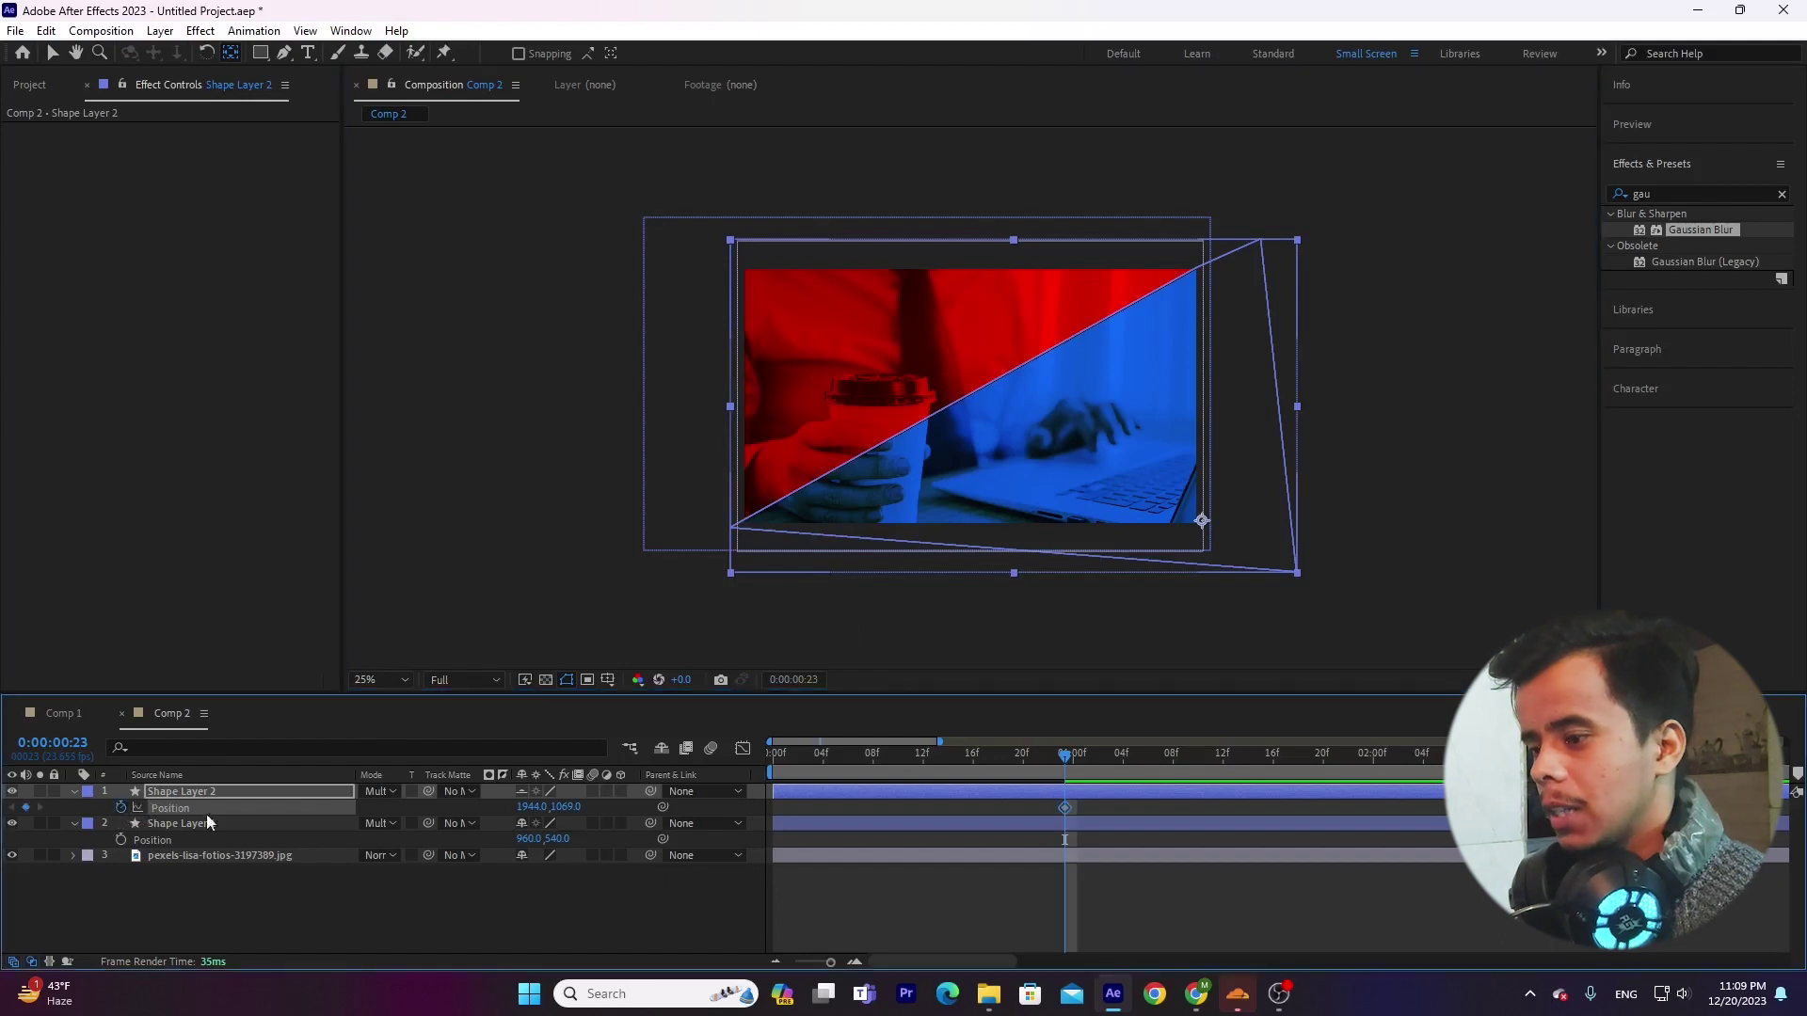
{"action": "left_click_drag", "start_coordinate": [1079, 758], "coordinate": [1129, 760]}
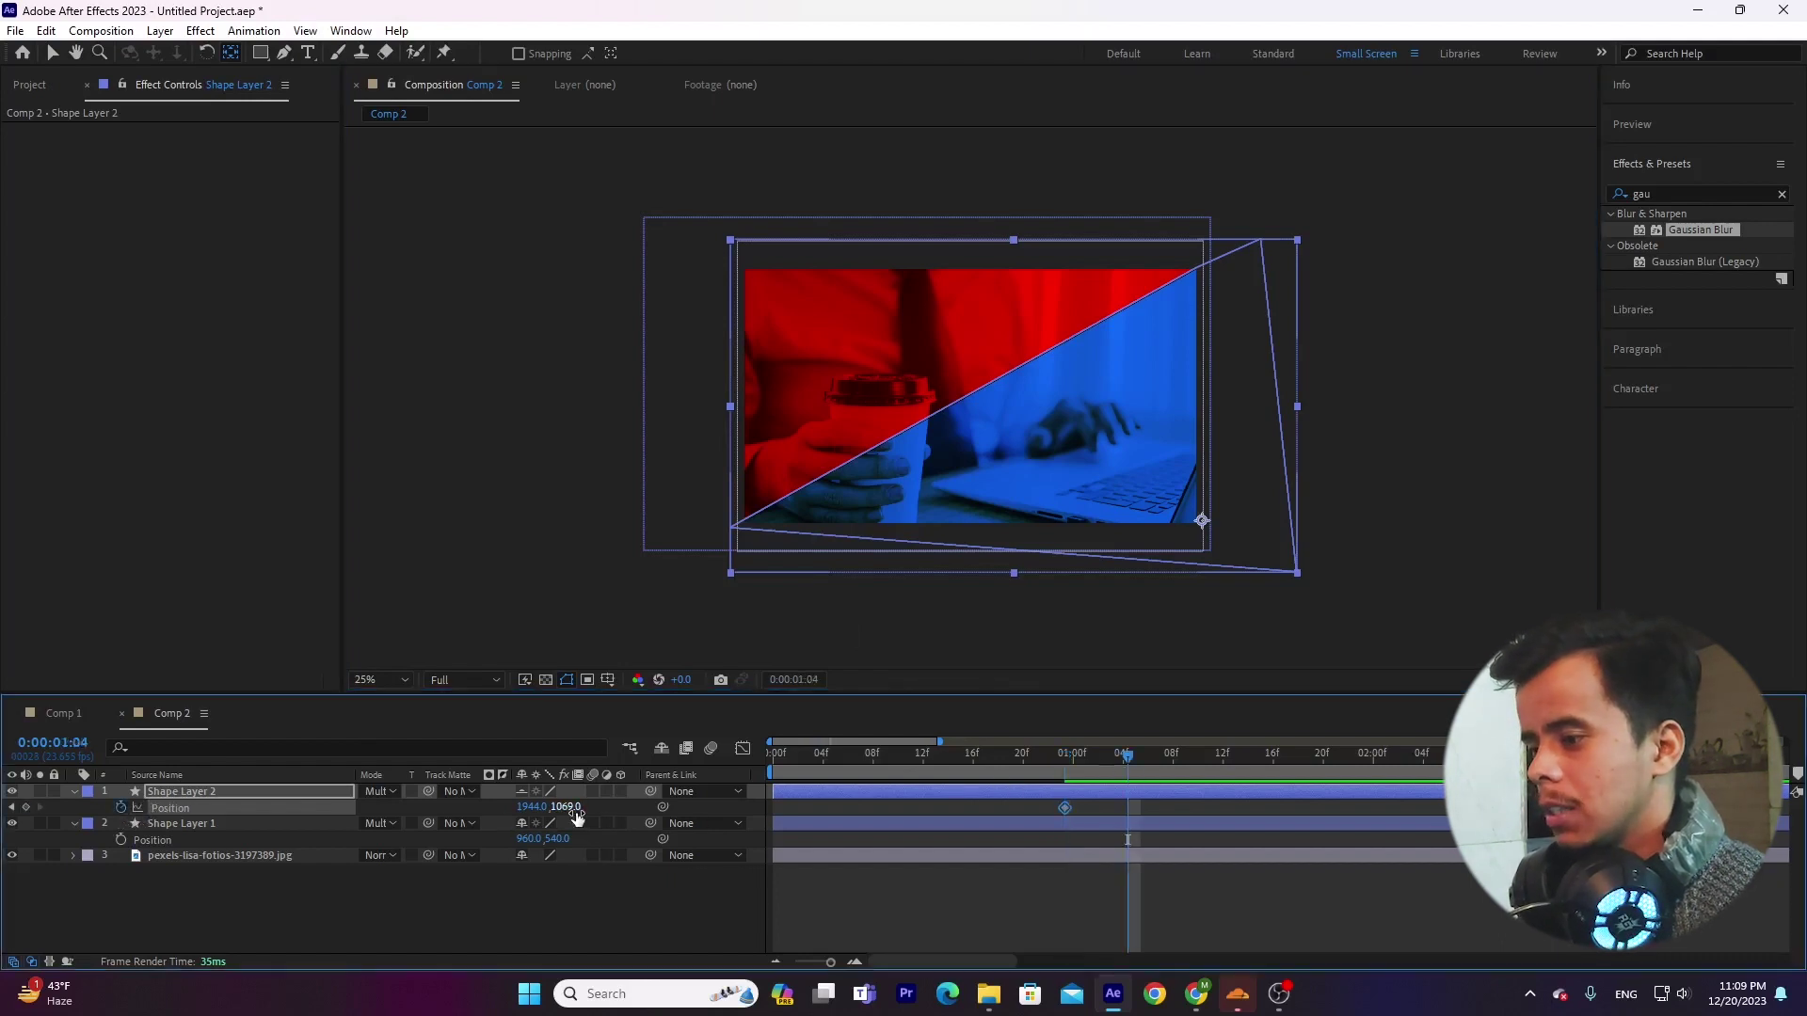
{"action": "left_click_drag", "start_coordinate": [567, 806], "coordinate": [779, 828]}
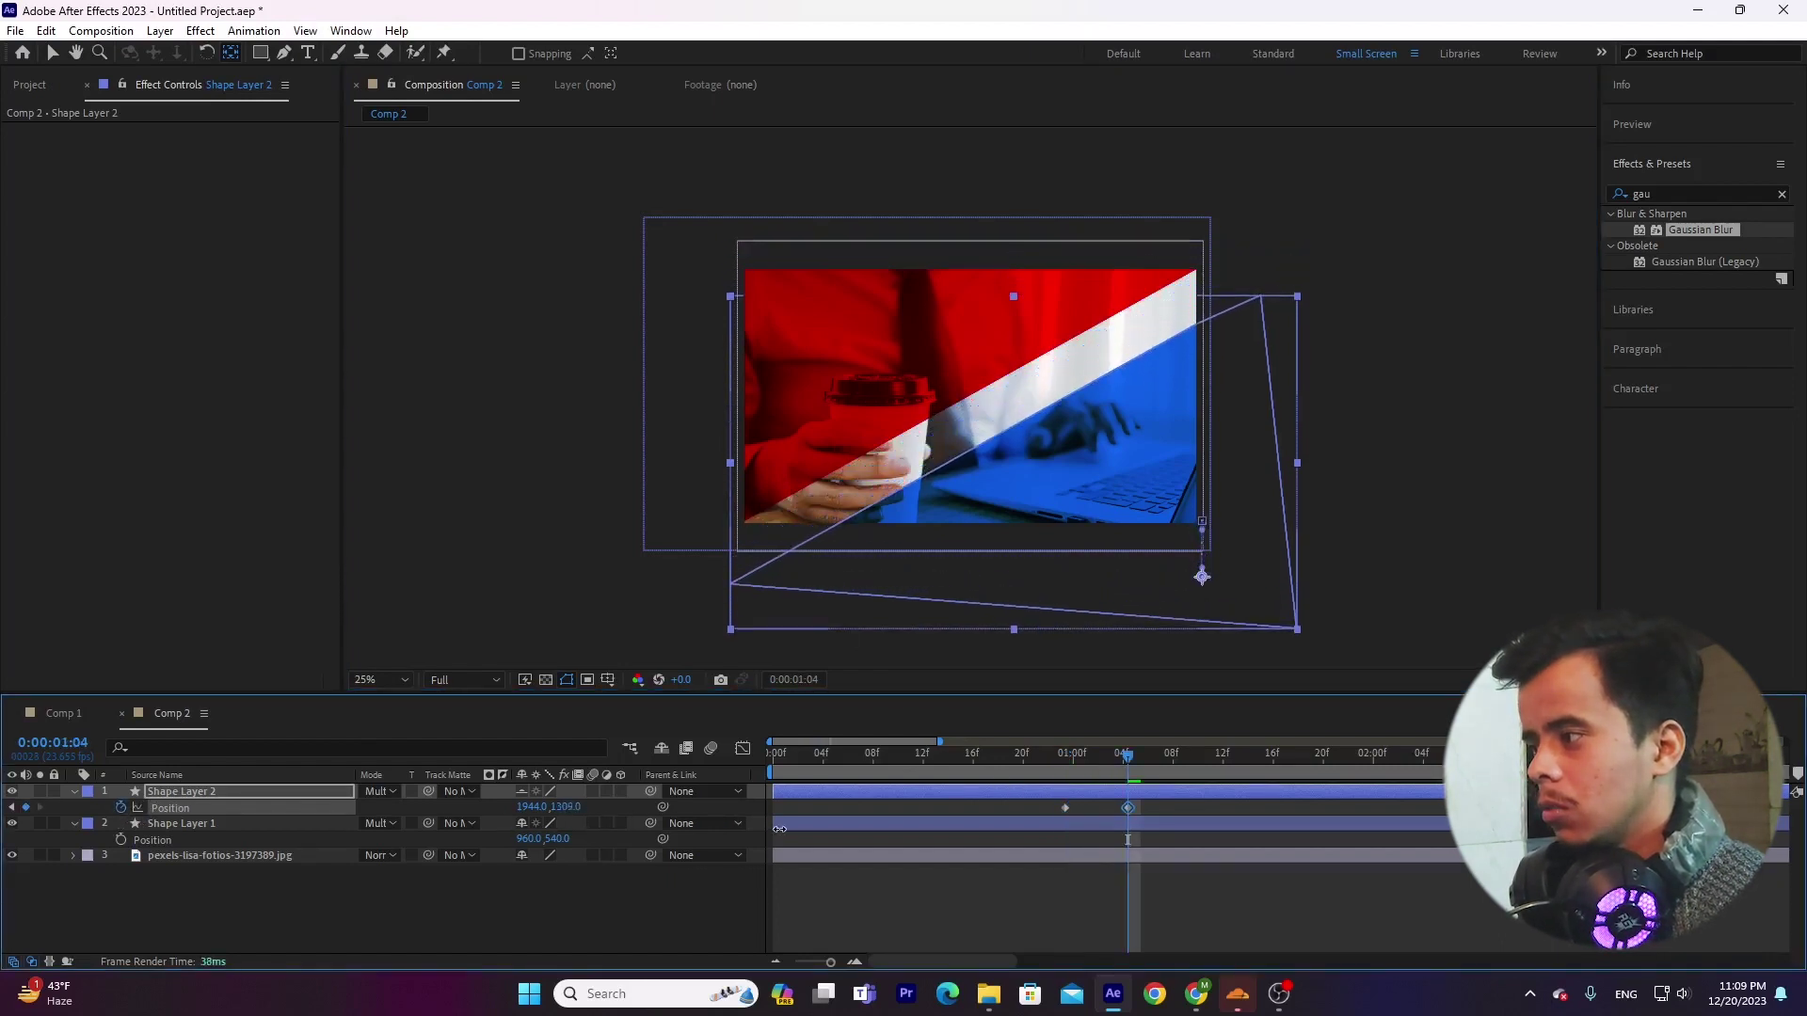
{"action": "key", "text": "ctrl+z"}
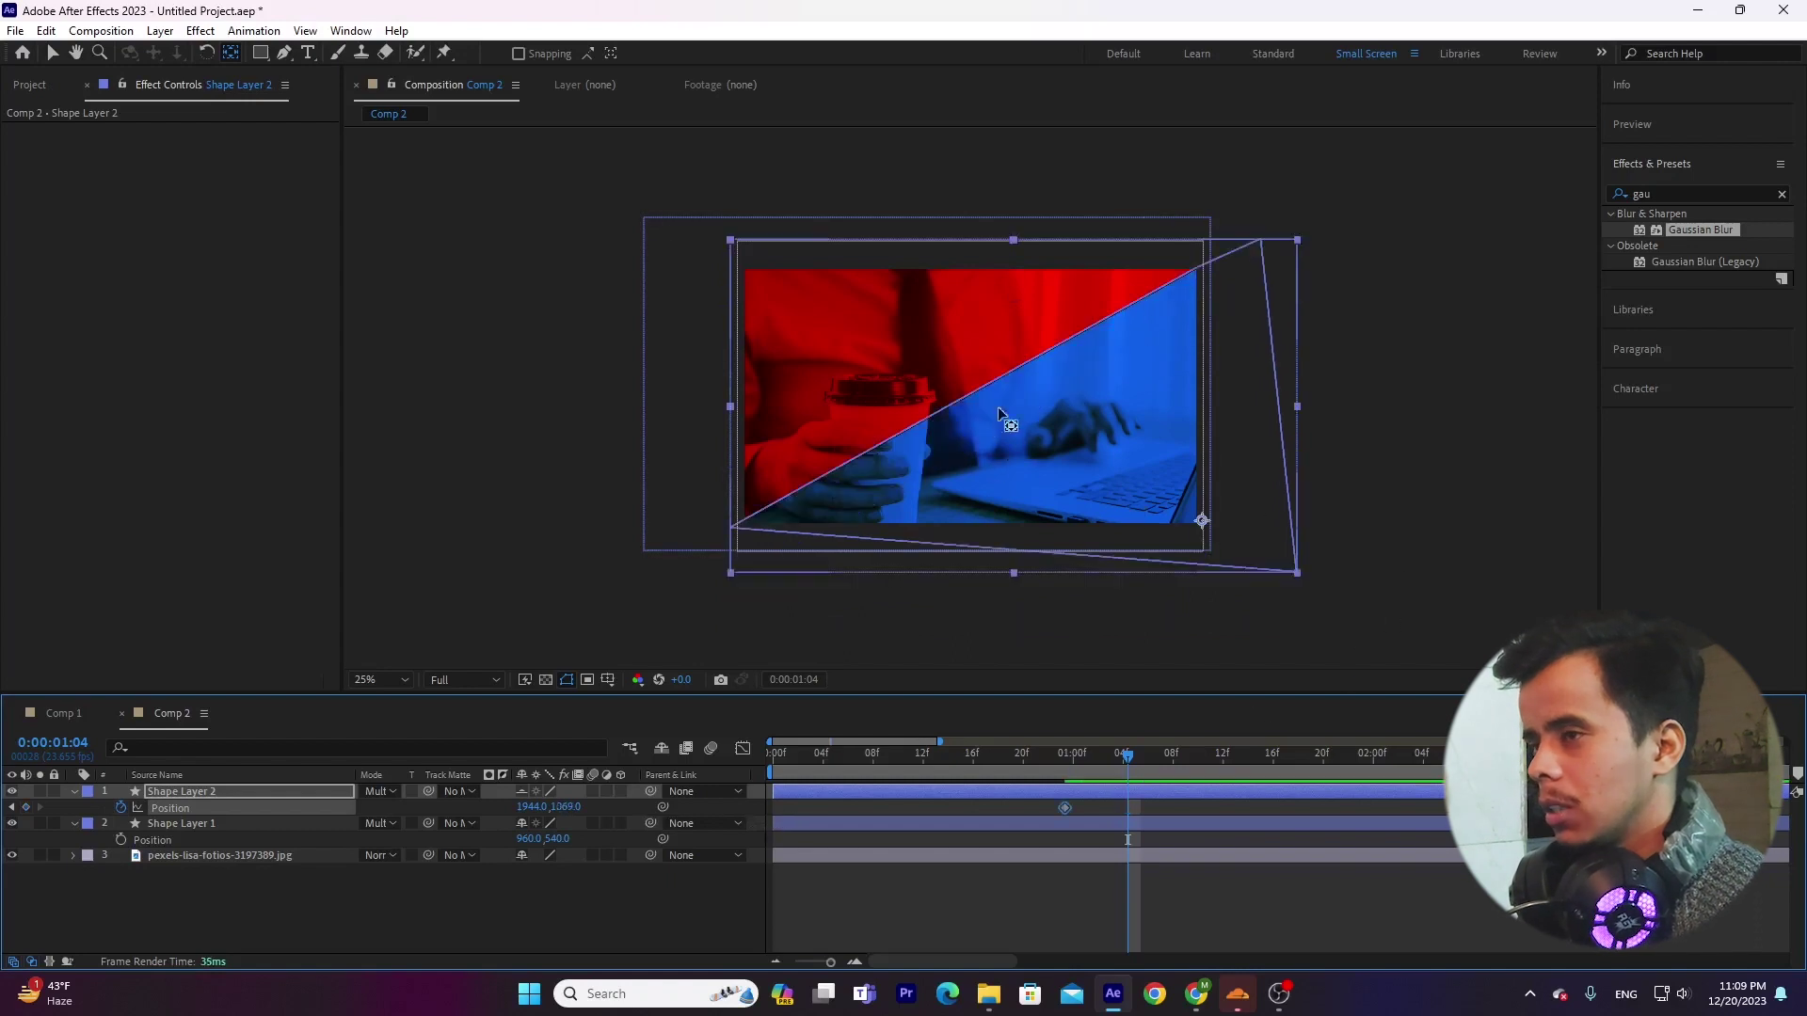
{"action": "mouse_move", "coordinate": [998, 412]}
{"action": "left_mouse_down"}
{"action": "mouse_move", "coordinate": [1109, 474]}
{"action": "mouse_move", "coordinate": [1266, 610]}
{"action": "left_mouse_up"}
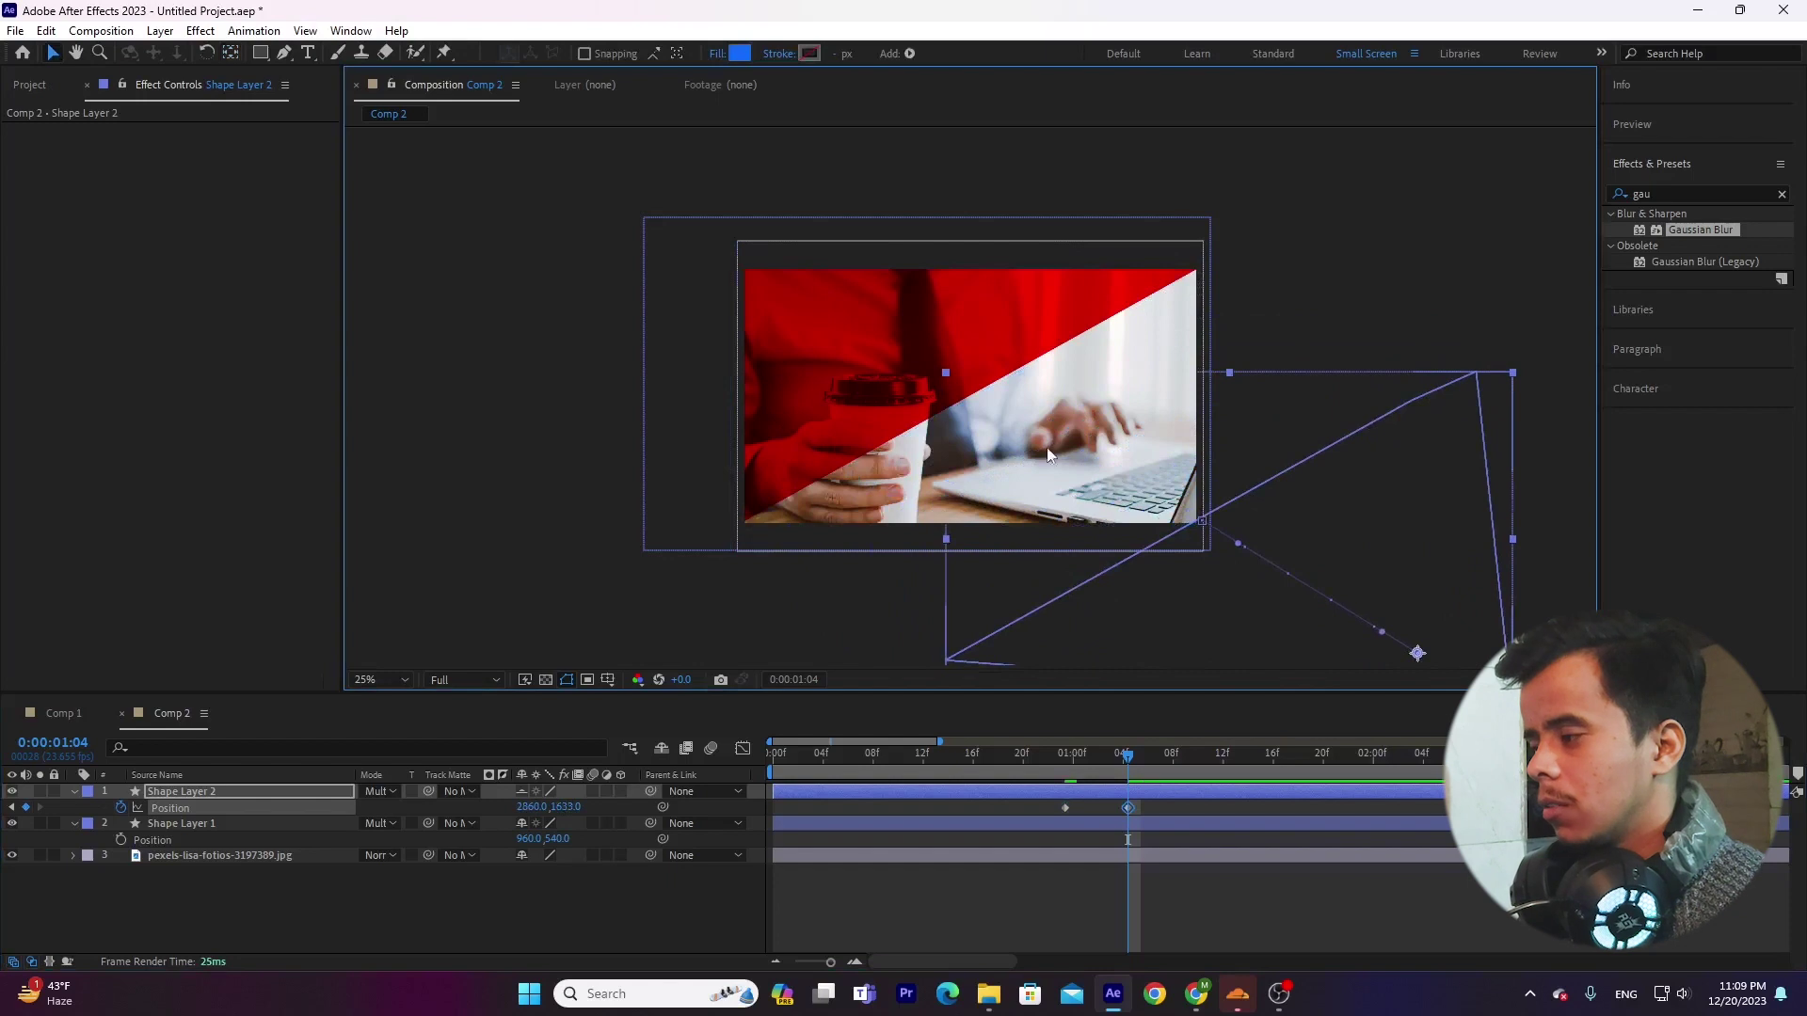
Step: Apply Easy Ease to Shape Layer 2's position keyframes, move the second one to about 0:00:01:16, and preview the motion
{"action": "key", "text": "j"}
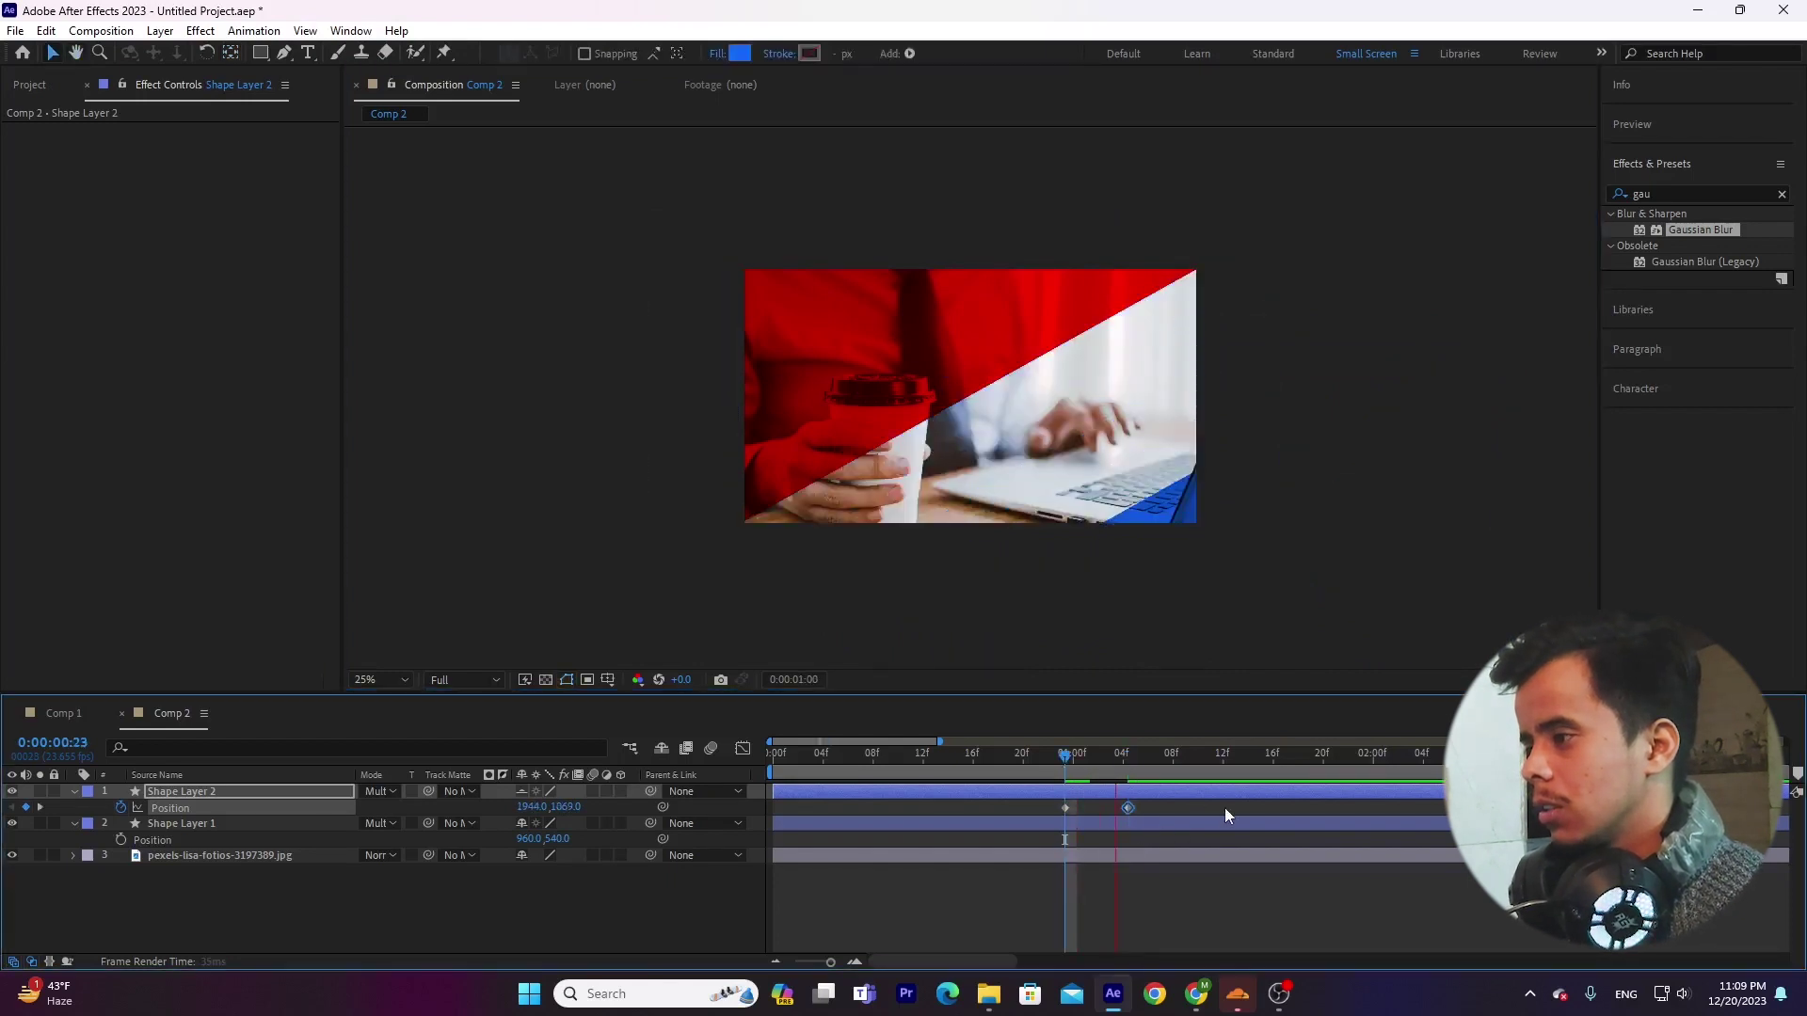
{"action": "key", "text": "Page_Up"}
{"action": "left_click_drag", "start_coordinate": [1173, 806], "coordinate": [1027, 820]}
{"action": "key", "text": "F9"}
{"action": "left_click", "coordinate": [1172, 808]}
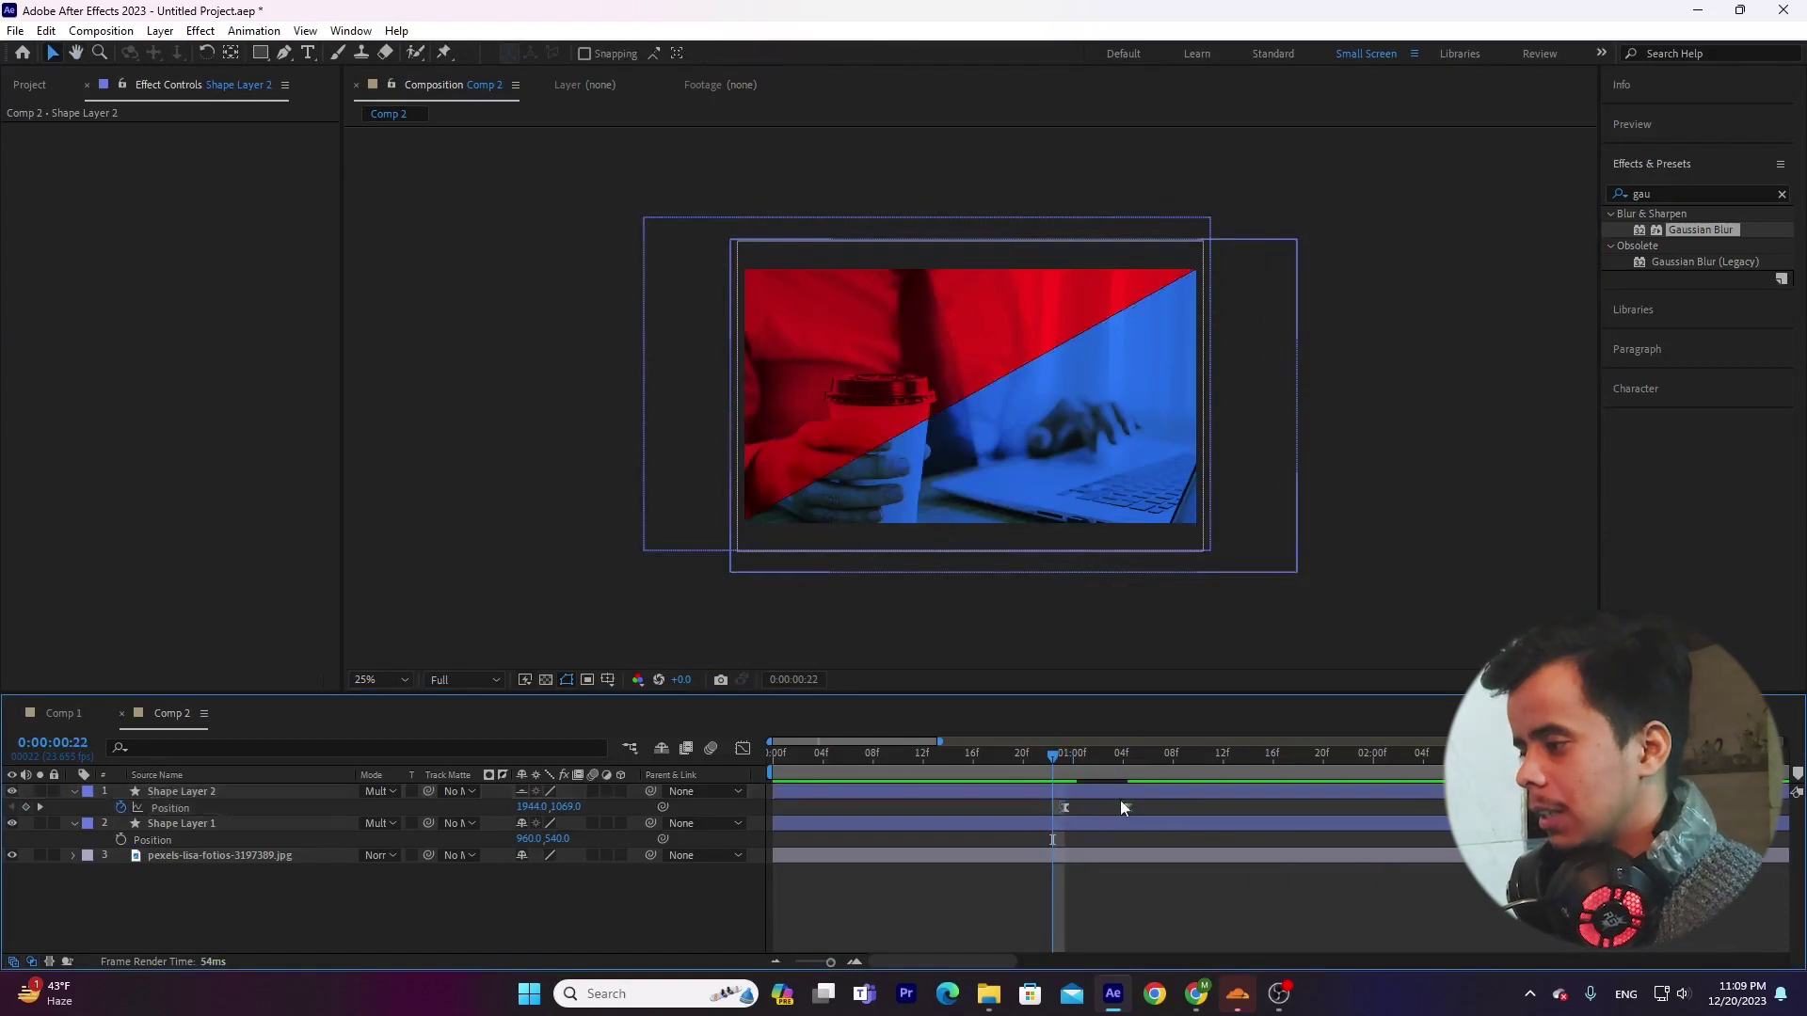
{"action": "left_click", "coordinate": [1127, 807]}
{"action": "left_click_drag", "start_coordinate": [1128, 808], "coordinate": [1284, 806]}
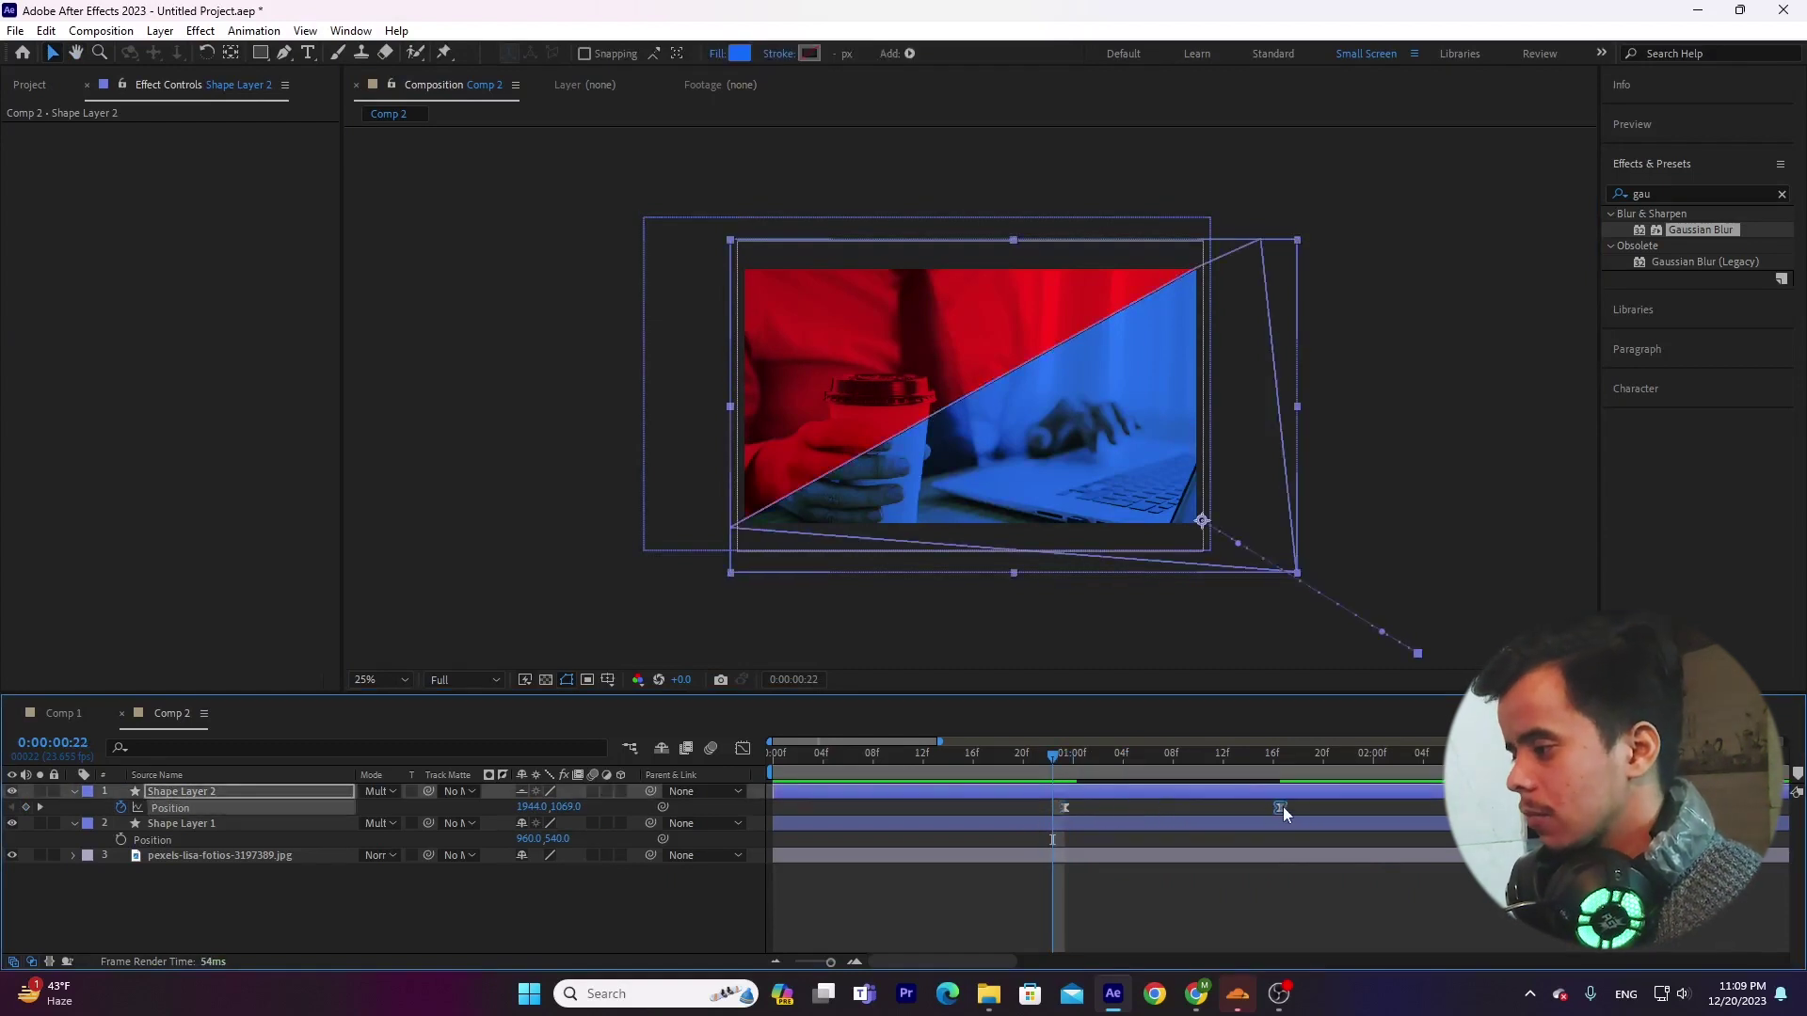
{"action": "key", "text": "space"}
{"action": "mouse_move", "coordinate": [1111, 771]}
{"action": "left_mouse_down"}
{"action": "mouse_move", "coordinate": [1053, 769]}
{"action": "mouse_move", "coordinate": [1086, 771]}
{"action": "left_mouse_up"}
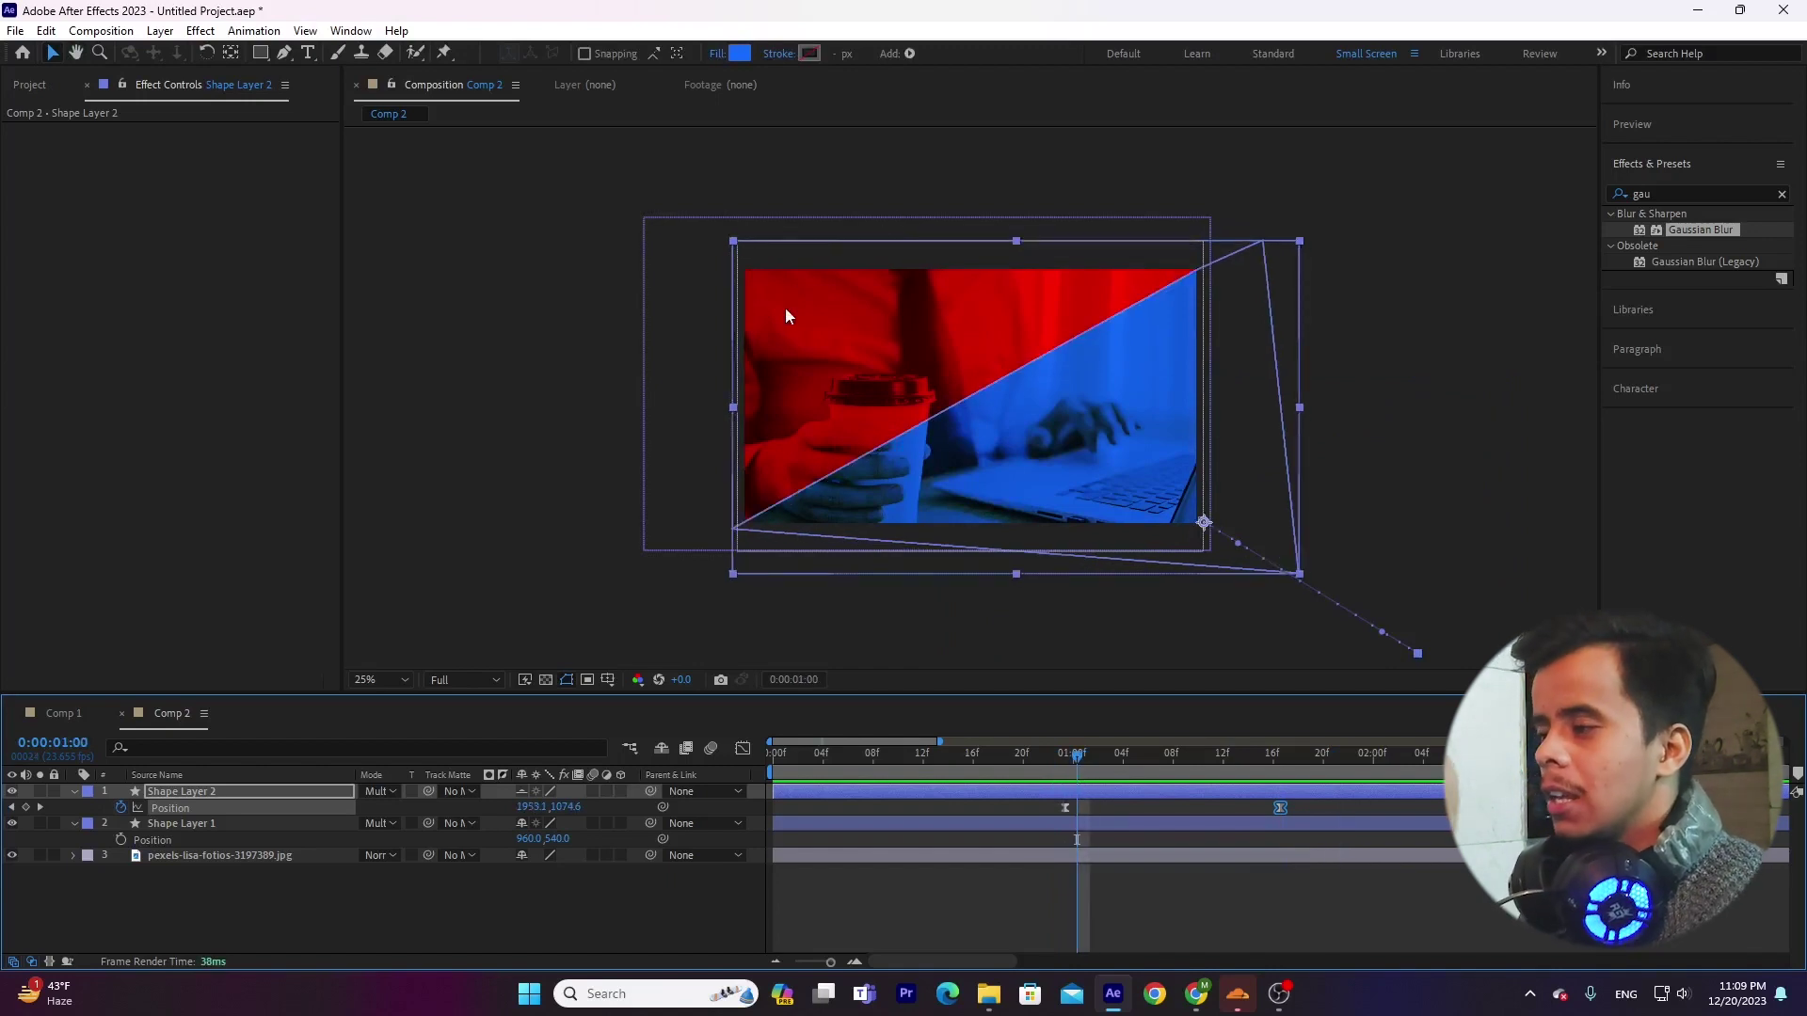
Step: Switch to Chrome and replay the reference video around 0:08 to examine how the circular images and VS title appear
{"action": "left_click", "coordinate": [1196, 994]}
{"action": "left_click", "coordinate": [841, 450]}
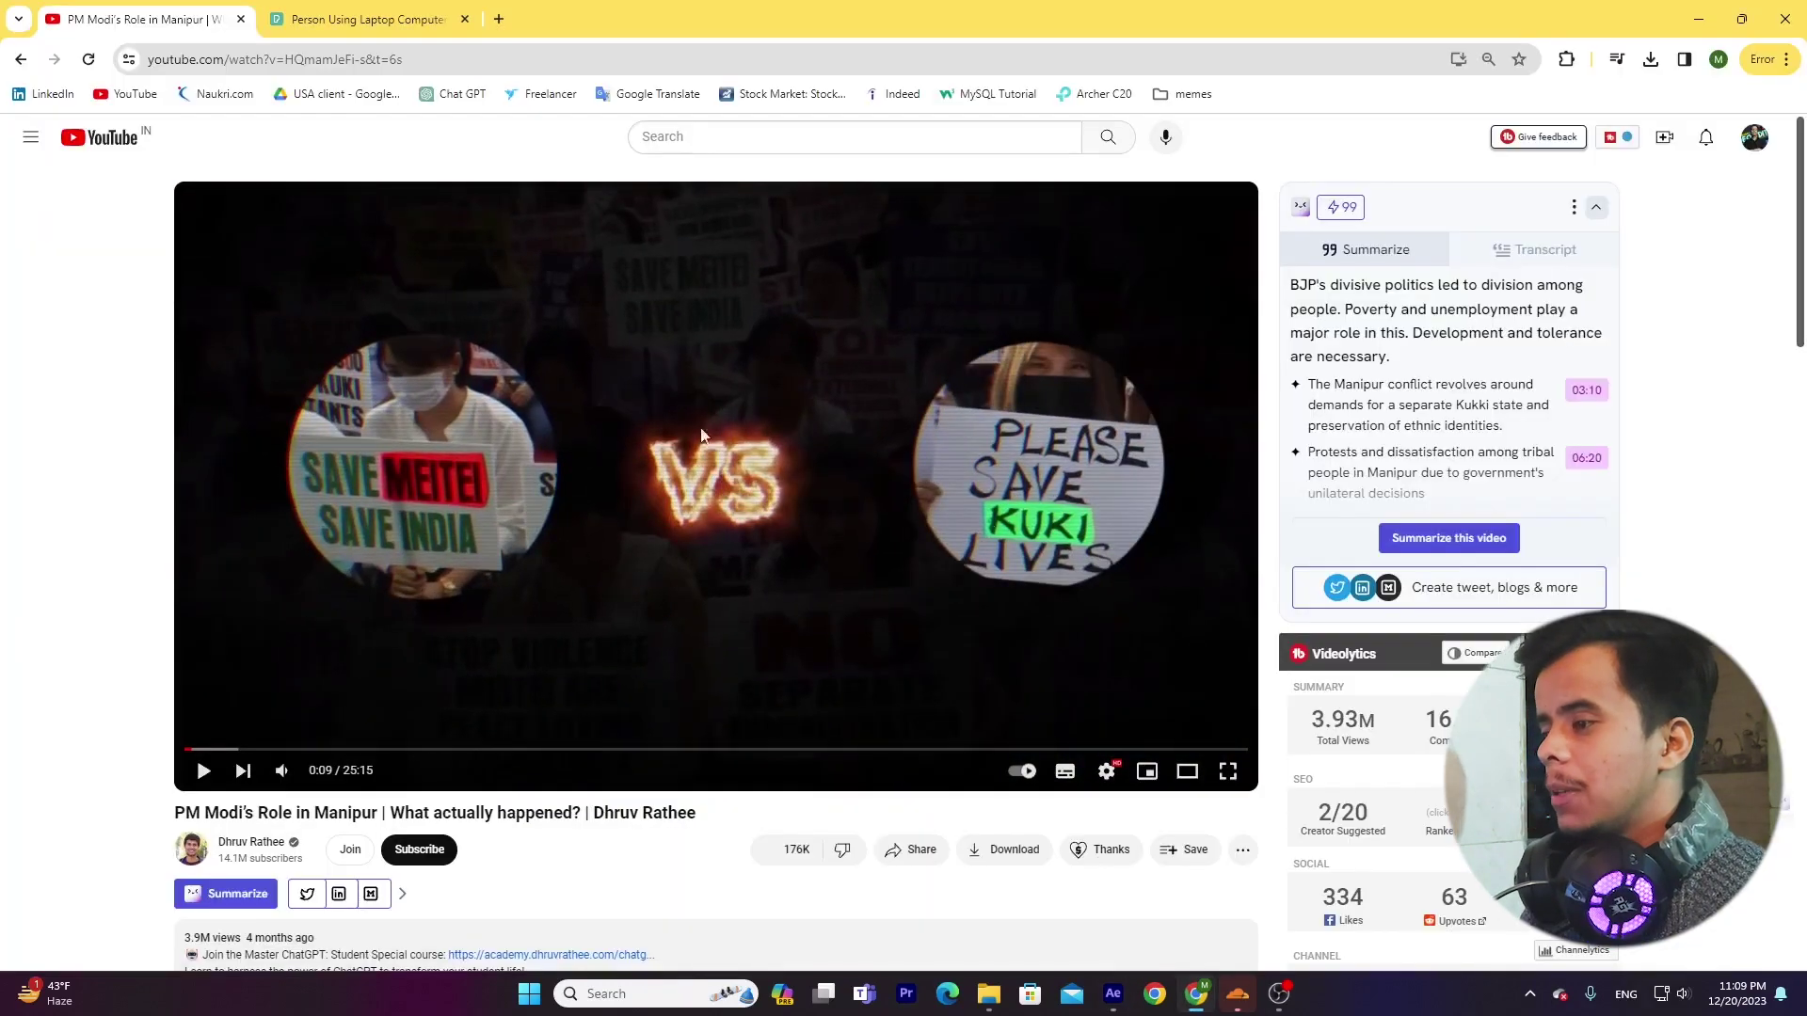
{"action": "key", "text": "Left"}
{"action": "left_click", "coordinate": [815, 525]}
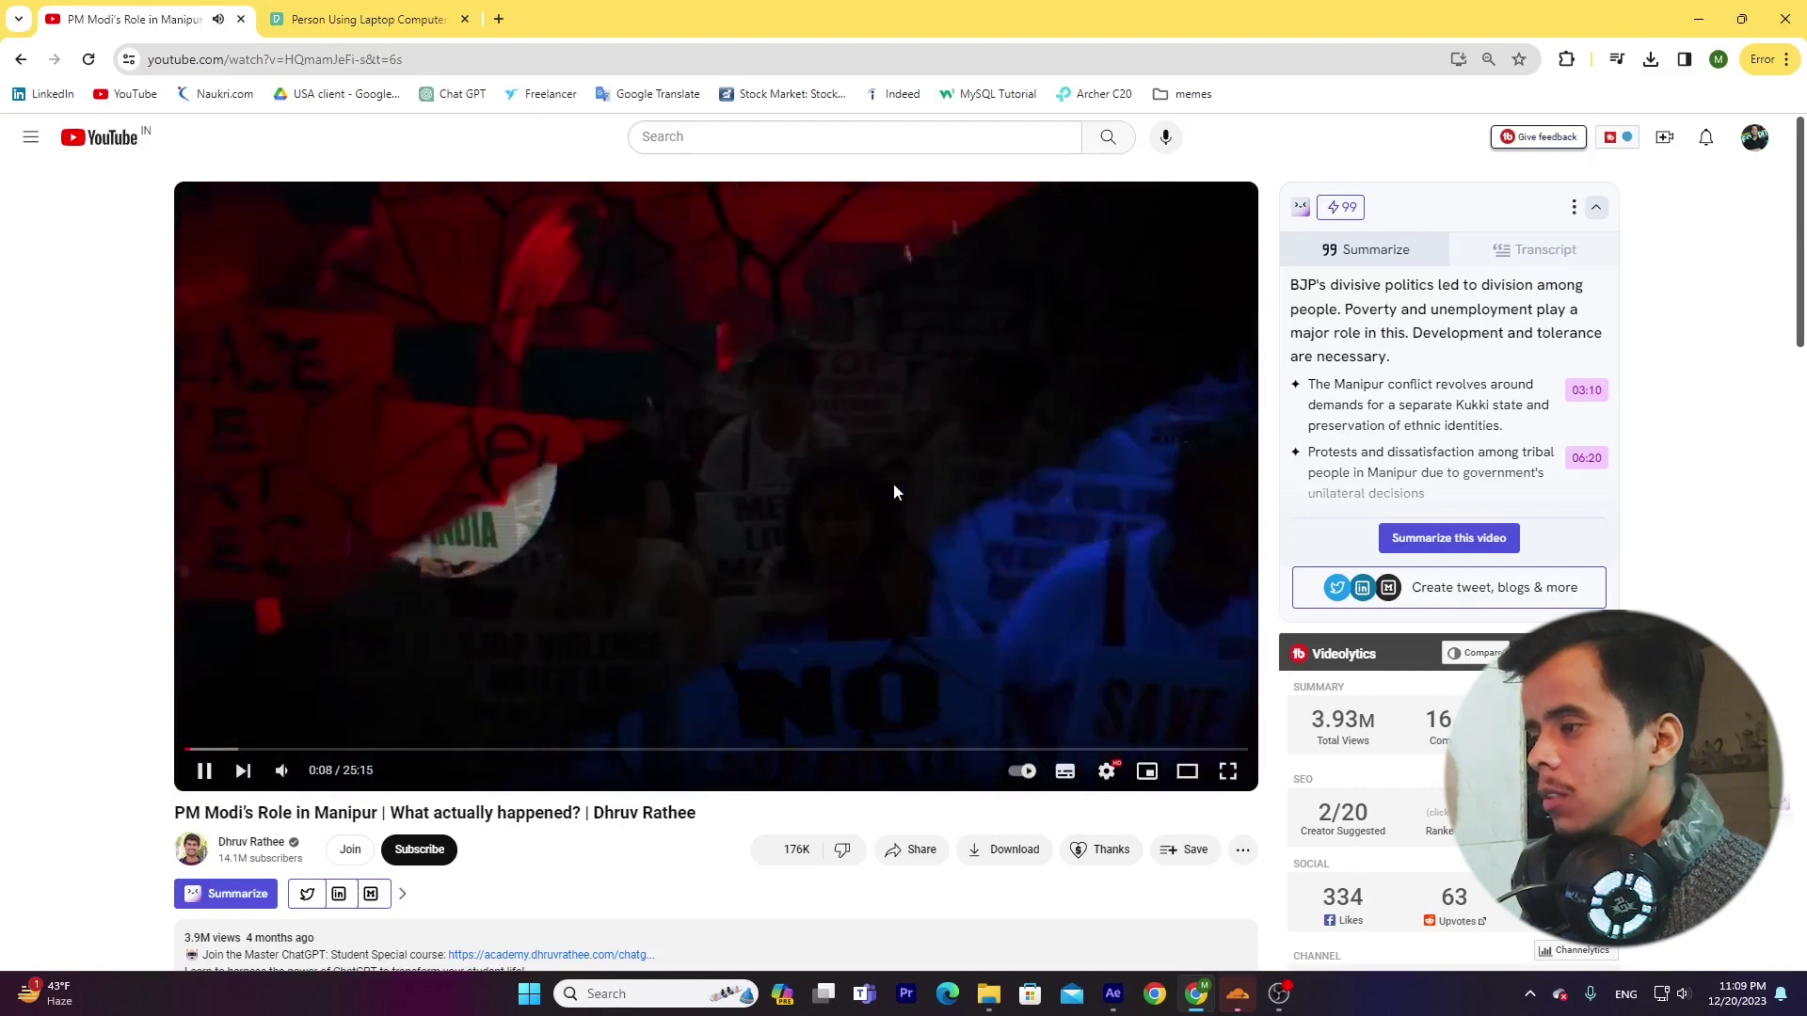
{"action": "key", "text": "space"}
{"action": "key", "text": "space"}
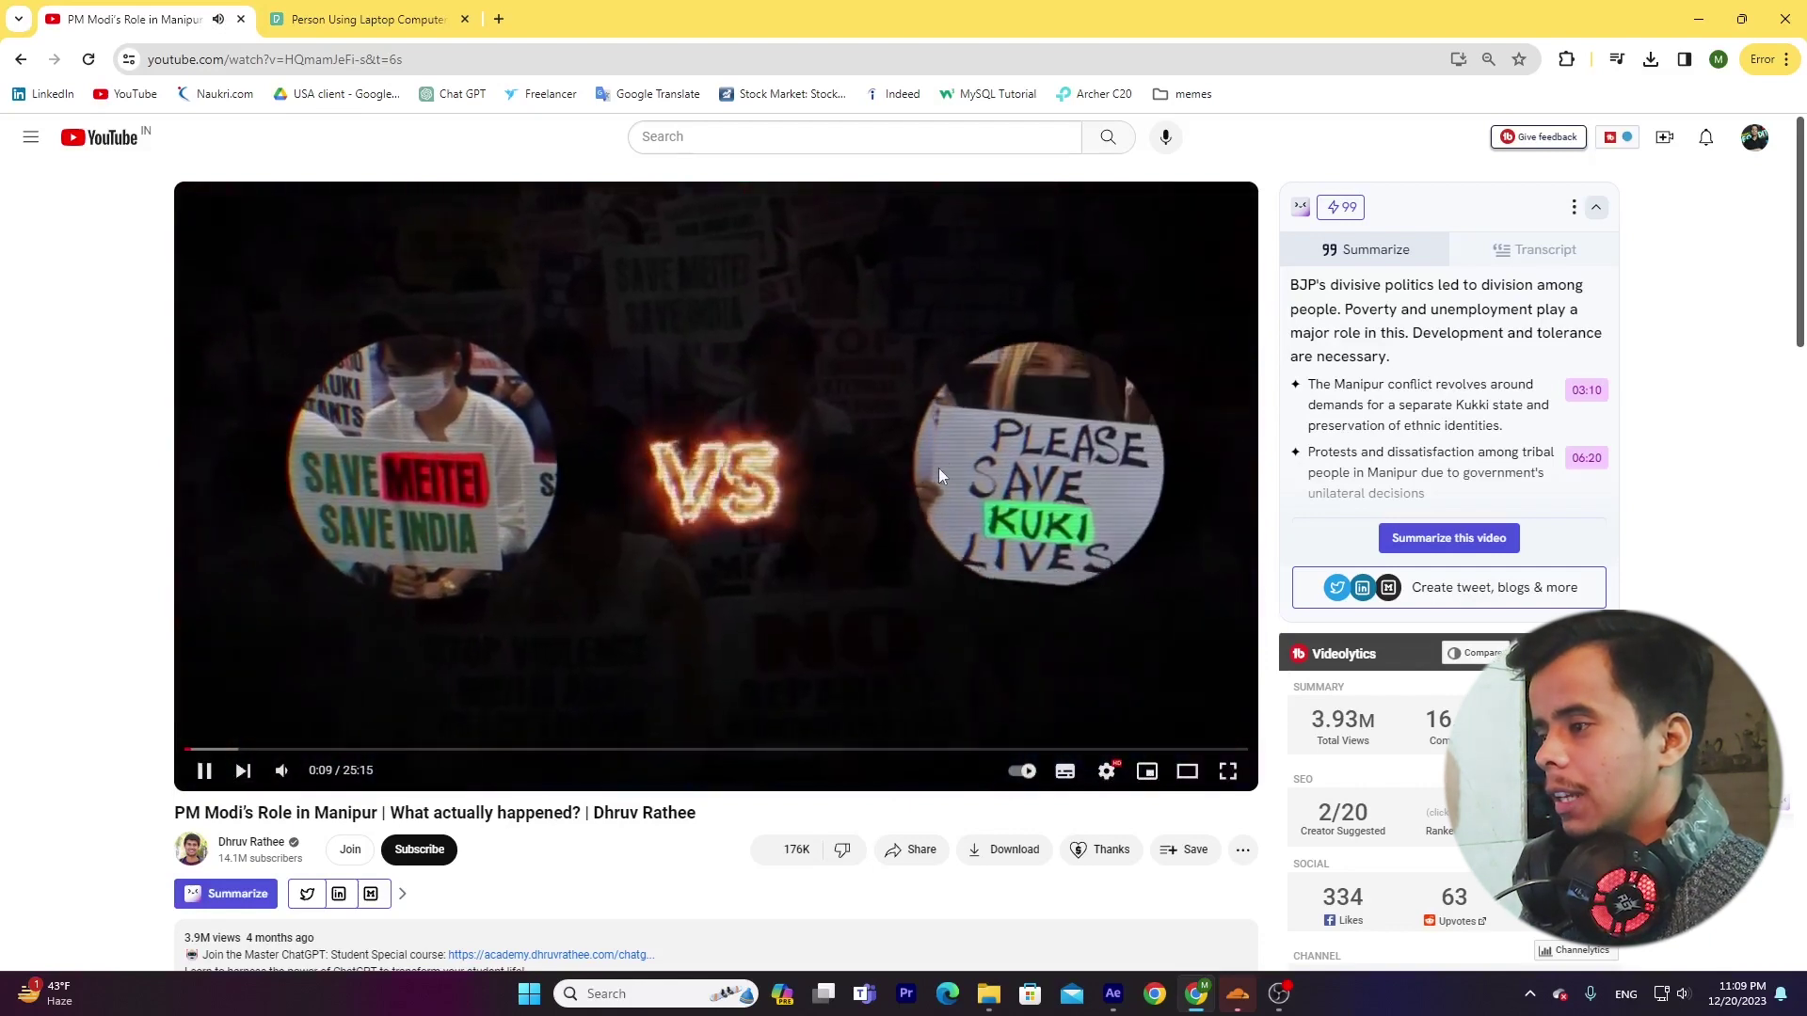
{"action": "key", "text": "space"}
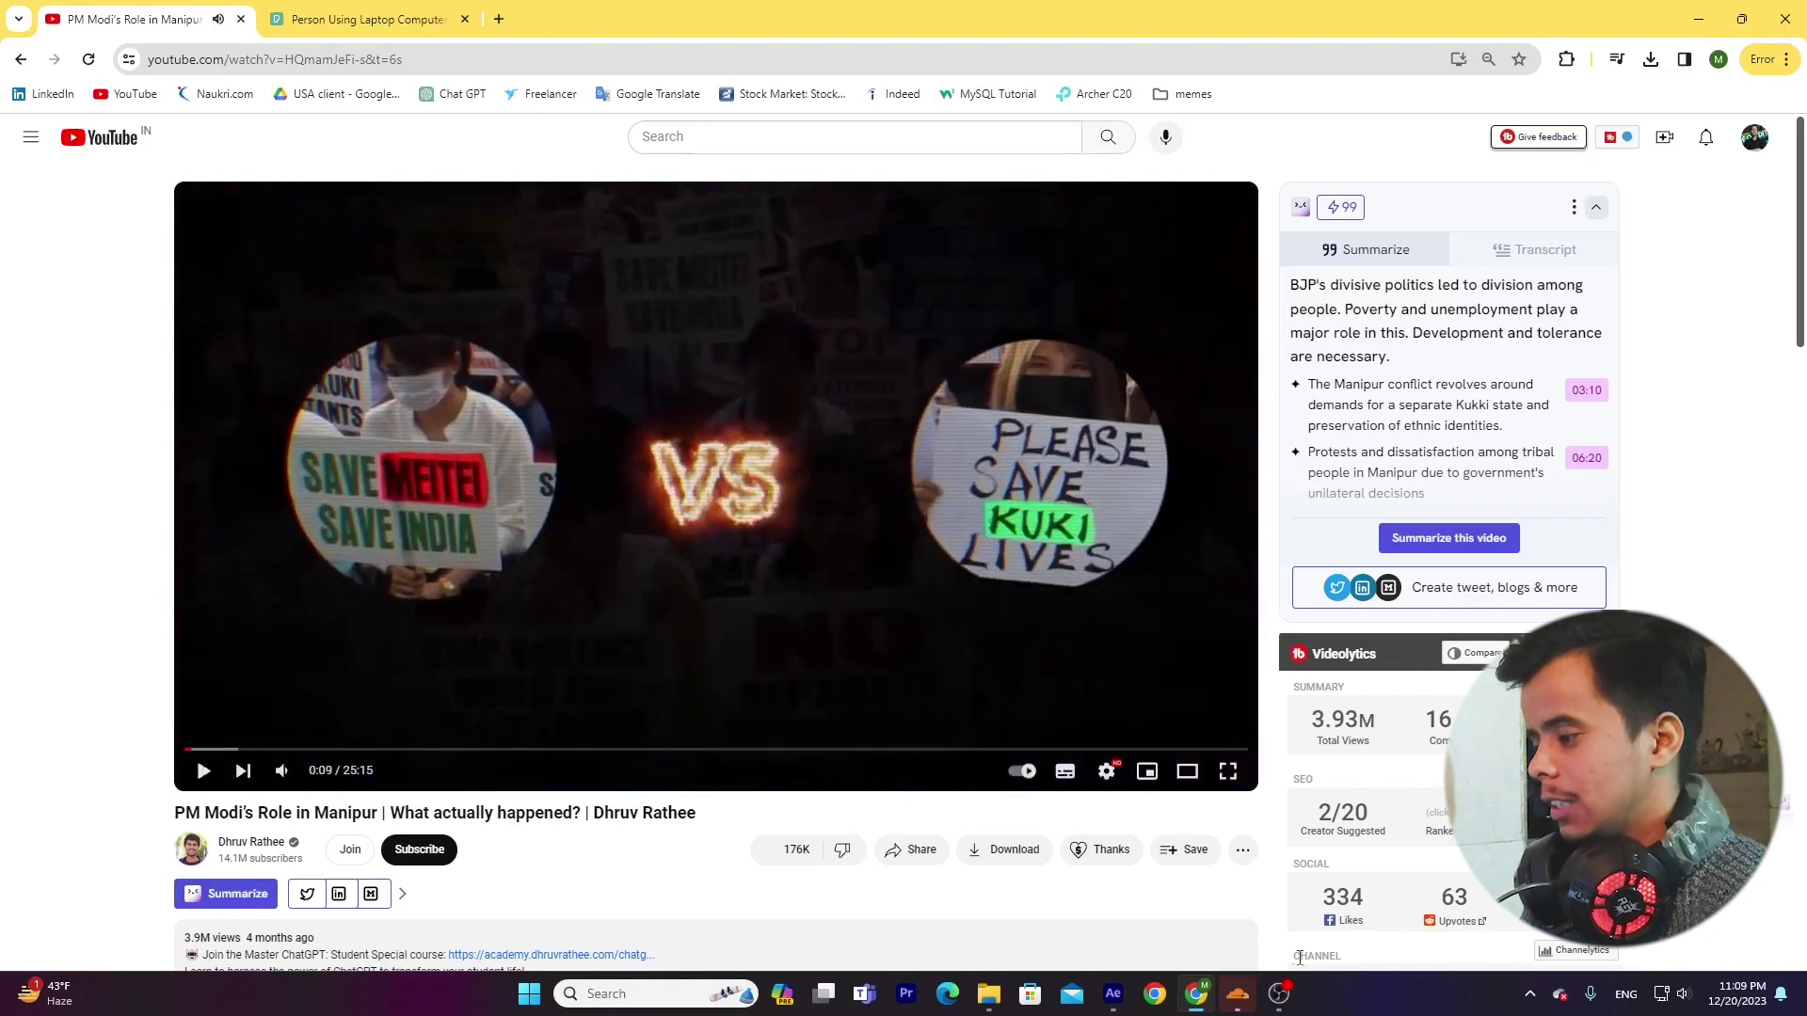
Step: Return to After Effects and delete all layers from Comp 2
{"action": "left_click", "coordinate": [1112, 994]}
{"action": "left_click_drag", "start_coordinate": [309, 901], "coordinate": [235, 790]}
{"action": "key", "text": "Delete"}
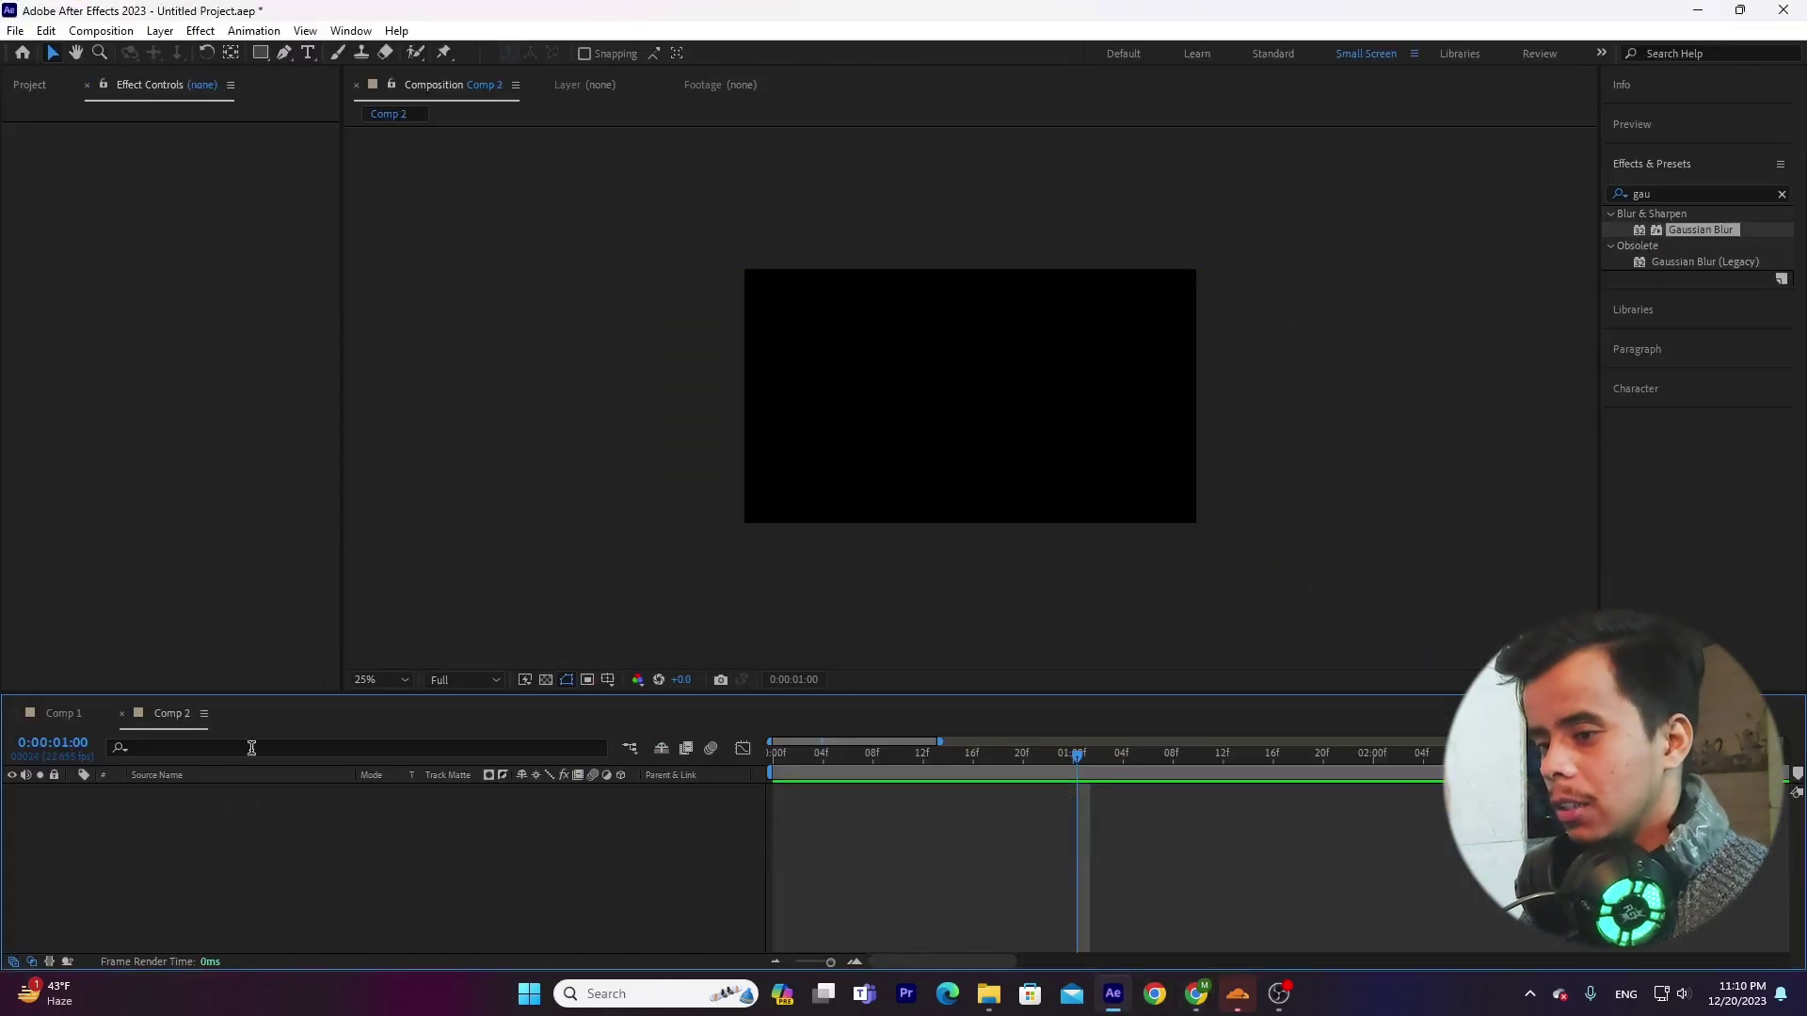
Step: Add pexels-lisa-fotios-3197389.jpg from the Downloads folder in File Explorer to Comp 2 and scale it to 37%
{"action": "left_click", "coordinate": [988, 993]}
{"action": "left_click_drag", "start_coordinate": [238, 273], "coordinate": [570, 862]}
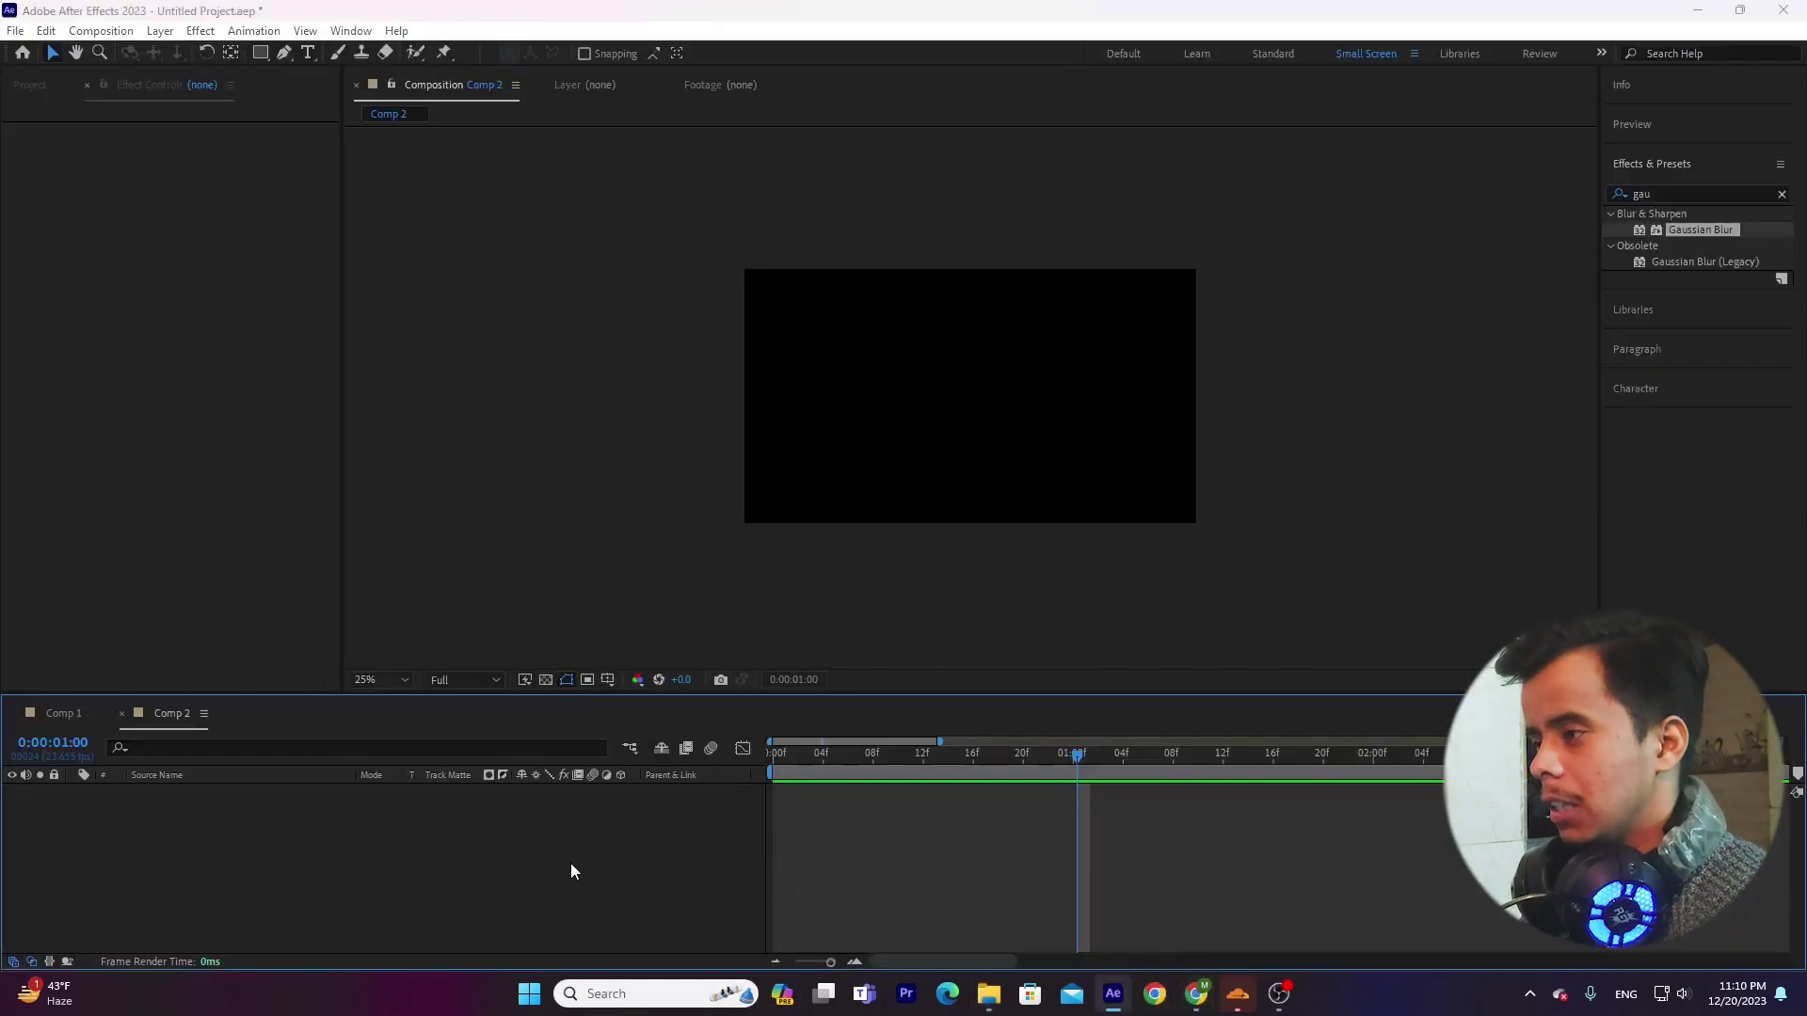
{"action": "key", "text": "s"}
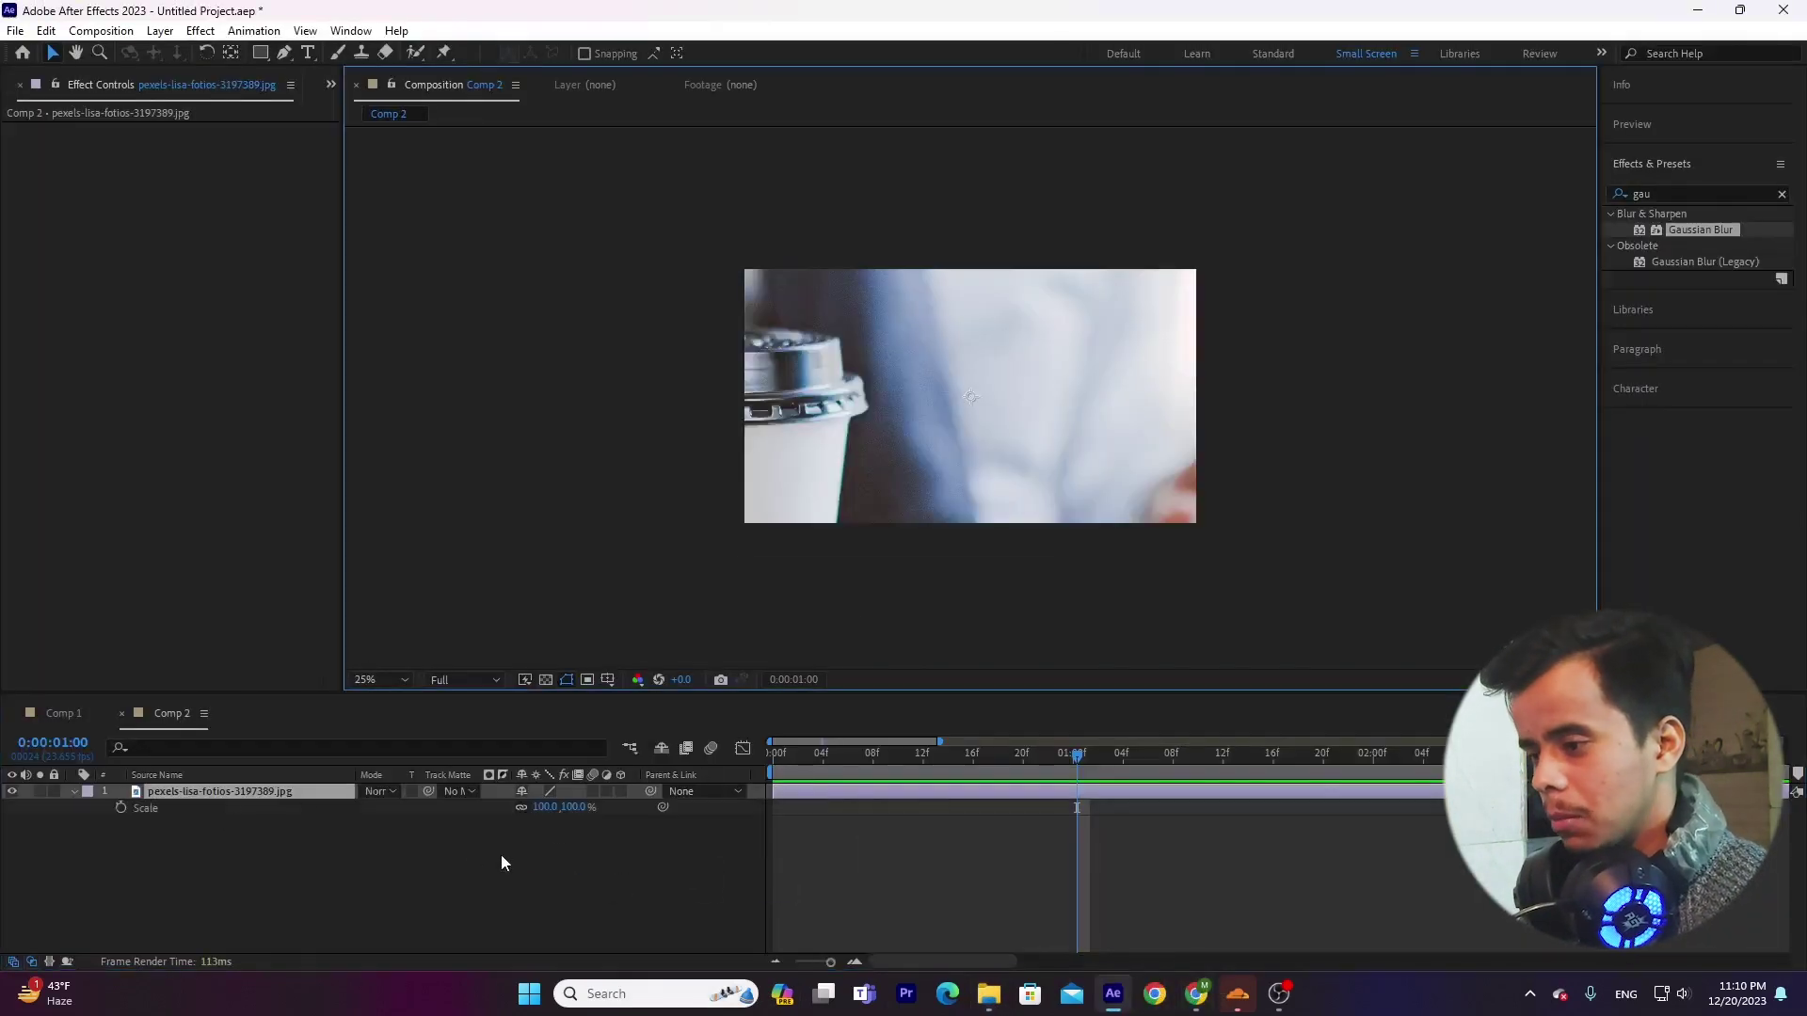
{"action": "left_click_drag", "start_coordinate": [550, 811], "coordinate": [513, 823]}
{"action": "left_click", "coordinate": [403, 866]}
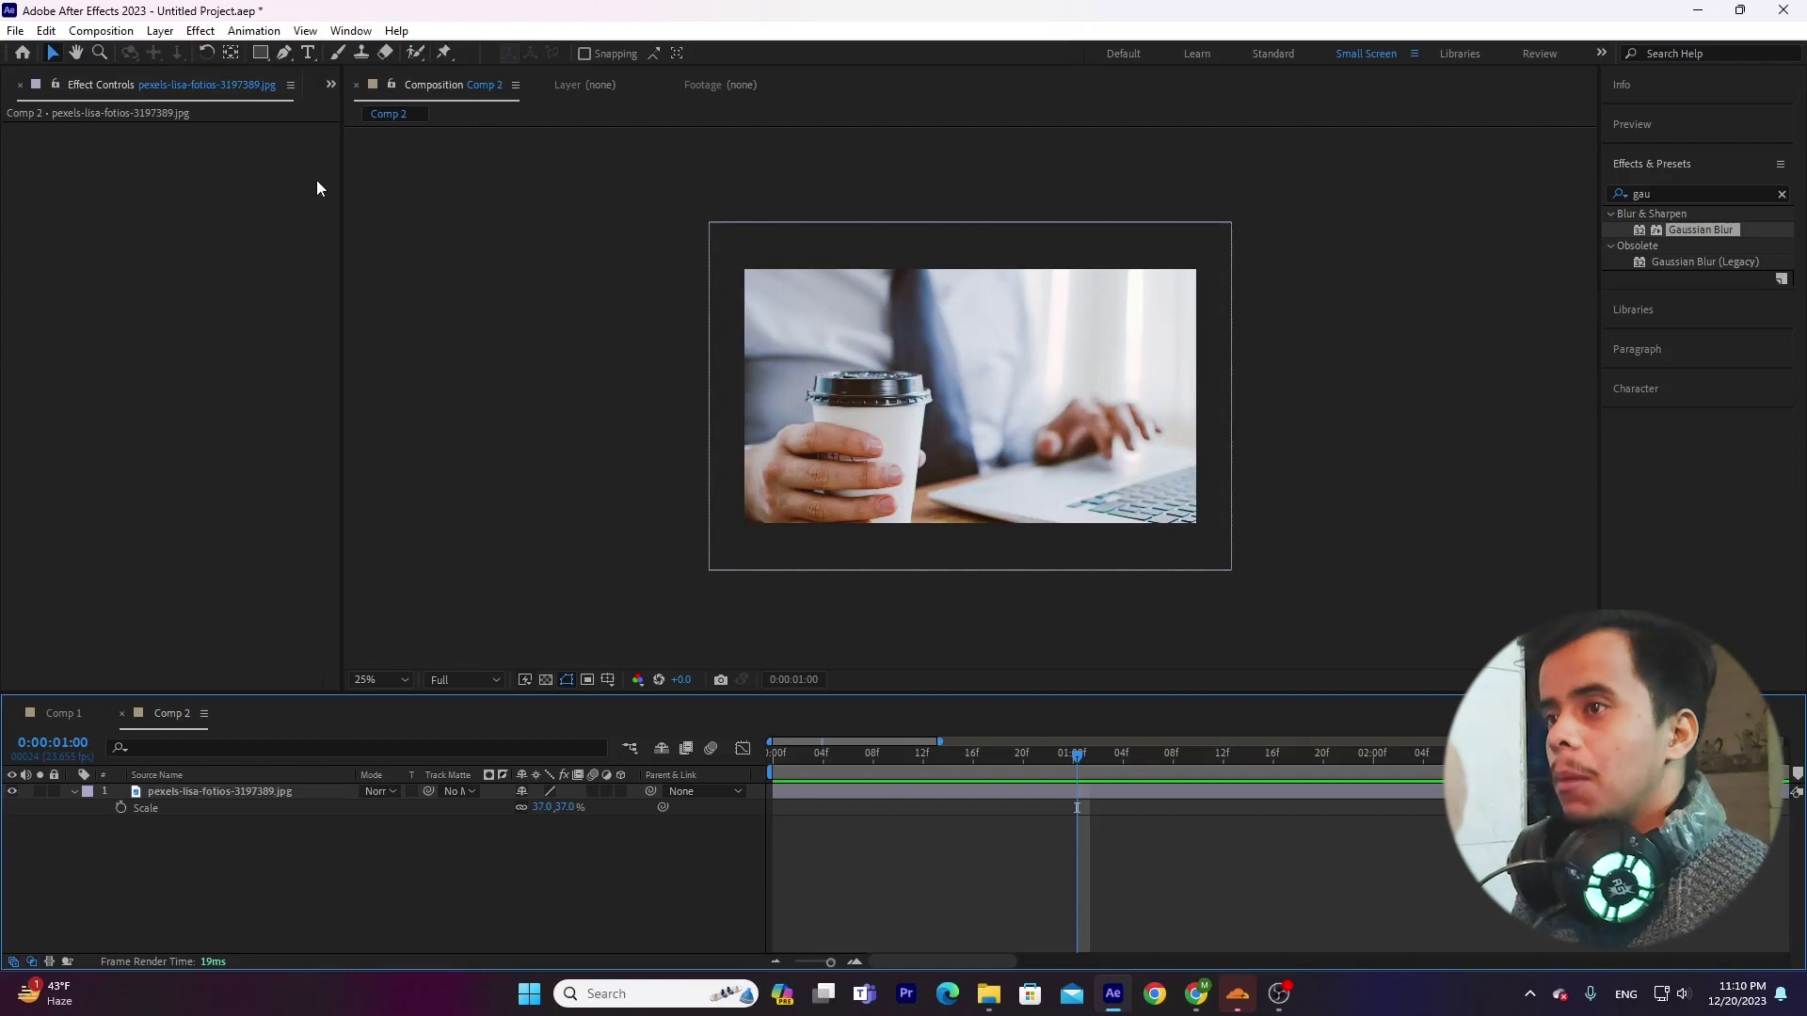
Step: Draw a red circle over the photo's left half with the Ellipse tool as a new shape layer, then collapse its properties
{"action": "left_click_drag", "start_coordinate": [260, 53], "coordinate": [339, 93]}
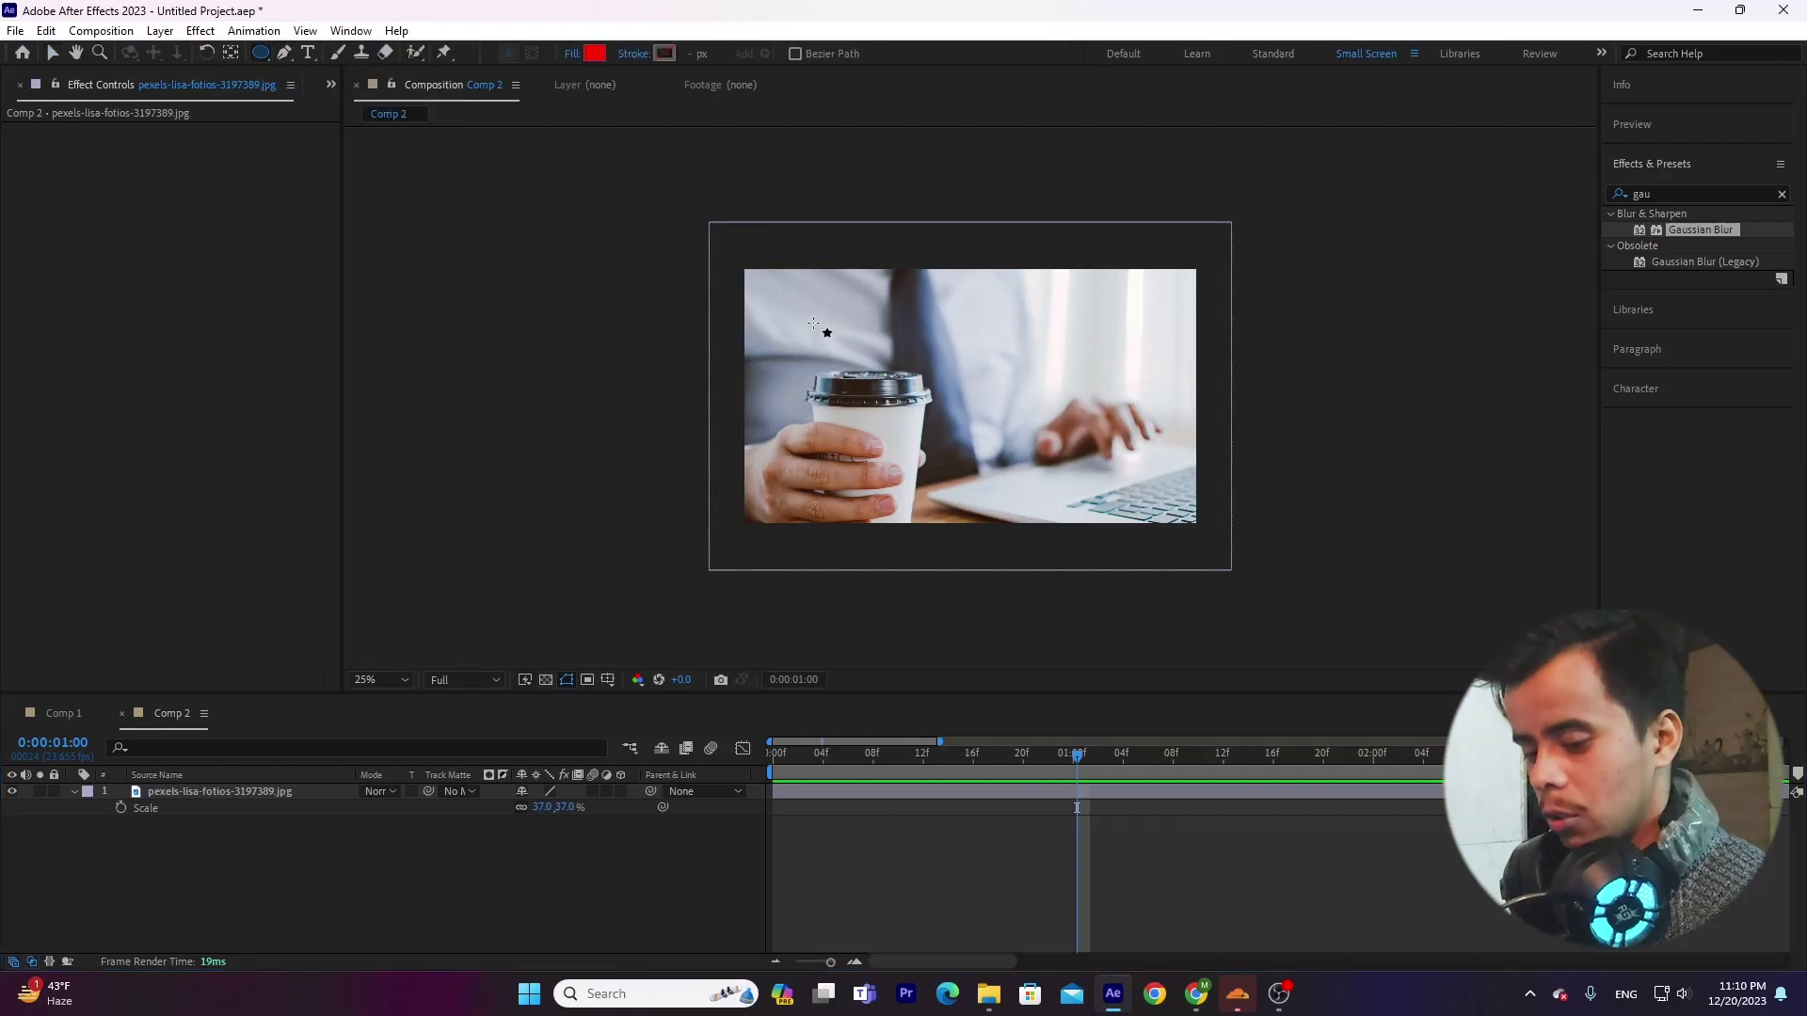
{"action": "left_click_drag", "start_coordinate": [814, 323], "coordinate": [959, 458]}
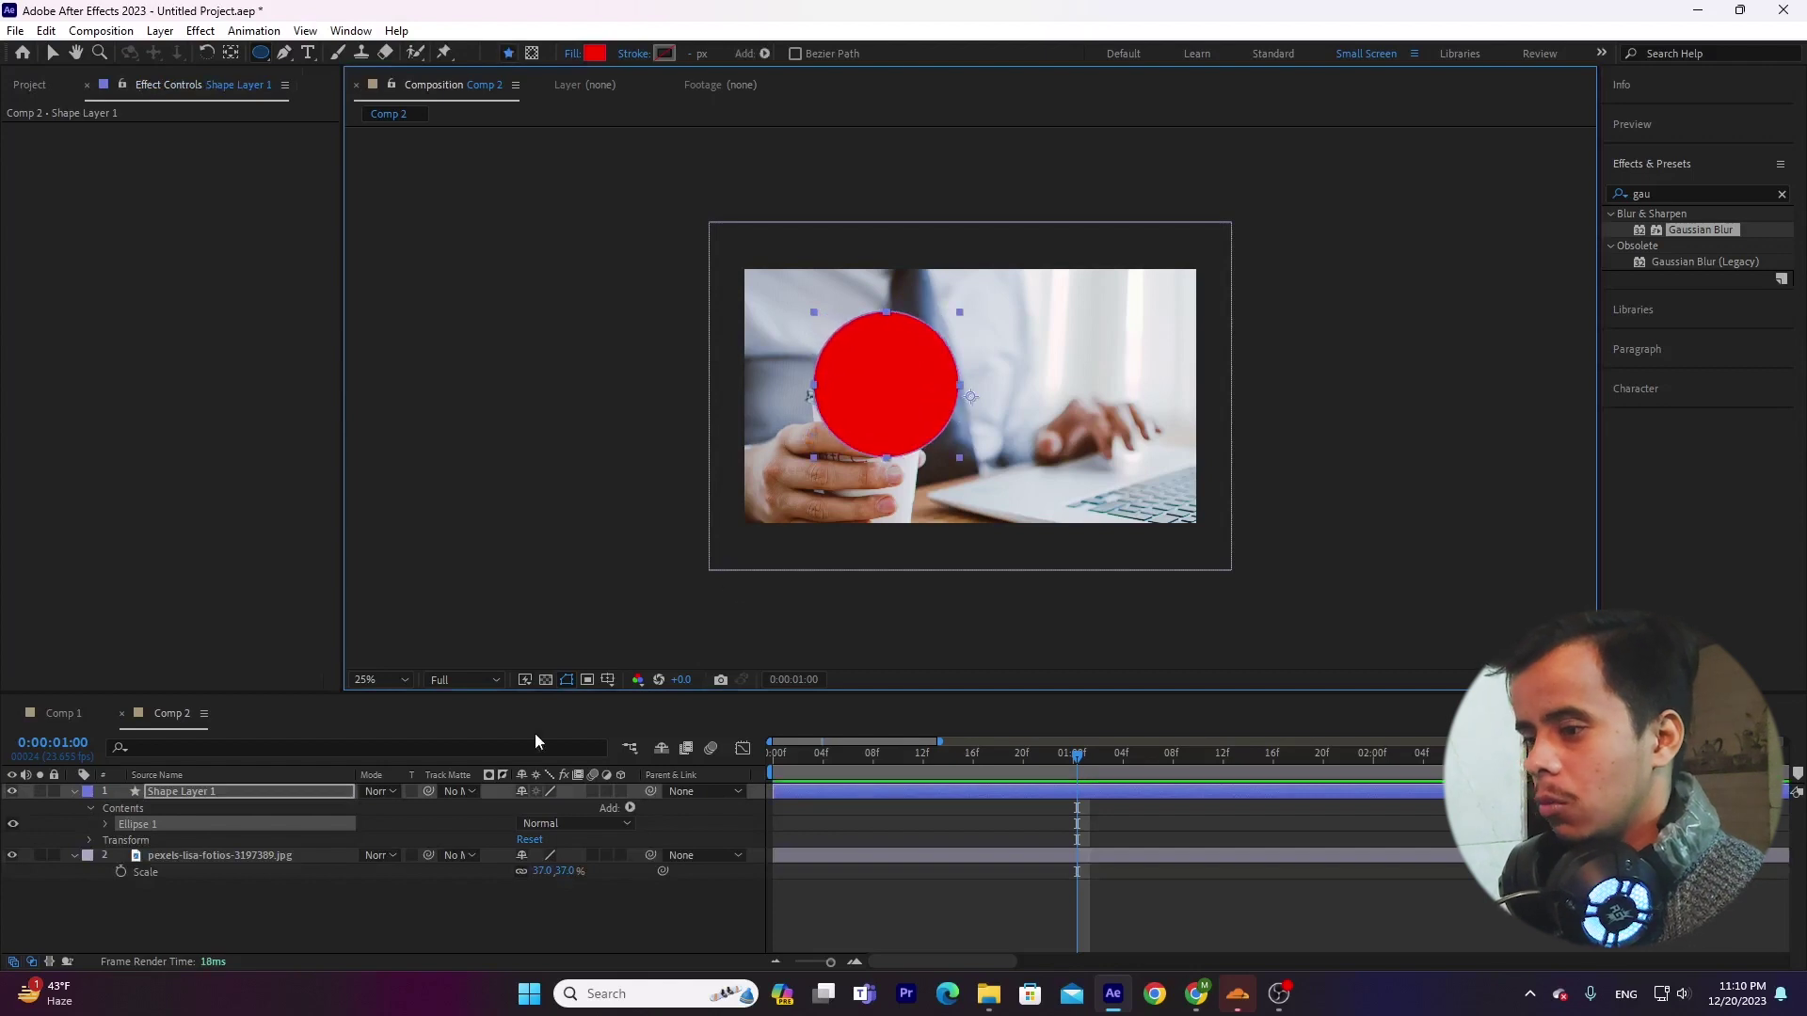
{"action": "left_click", "coordinate": [237, 909]}
{"action": "left_click", "coordinate": [75, 792]}
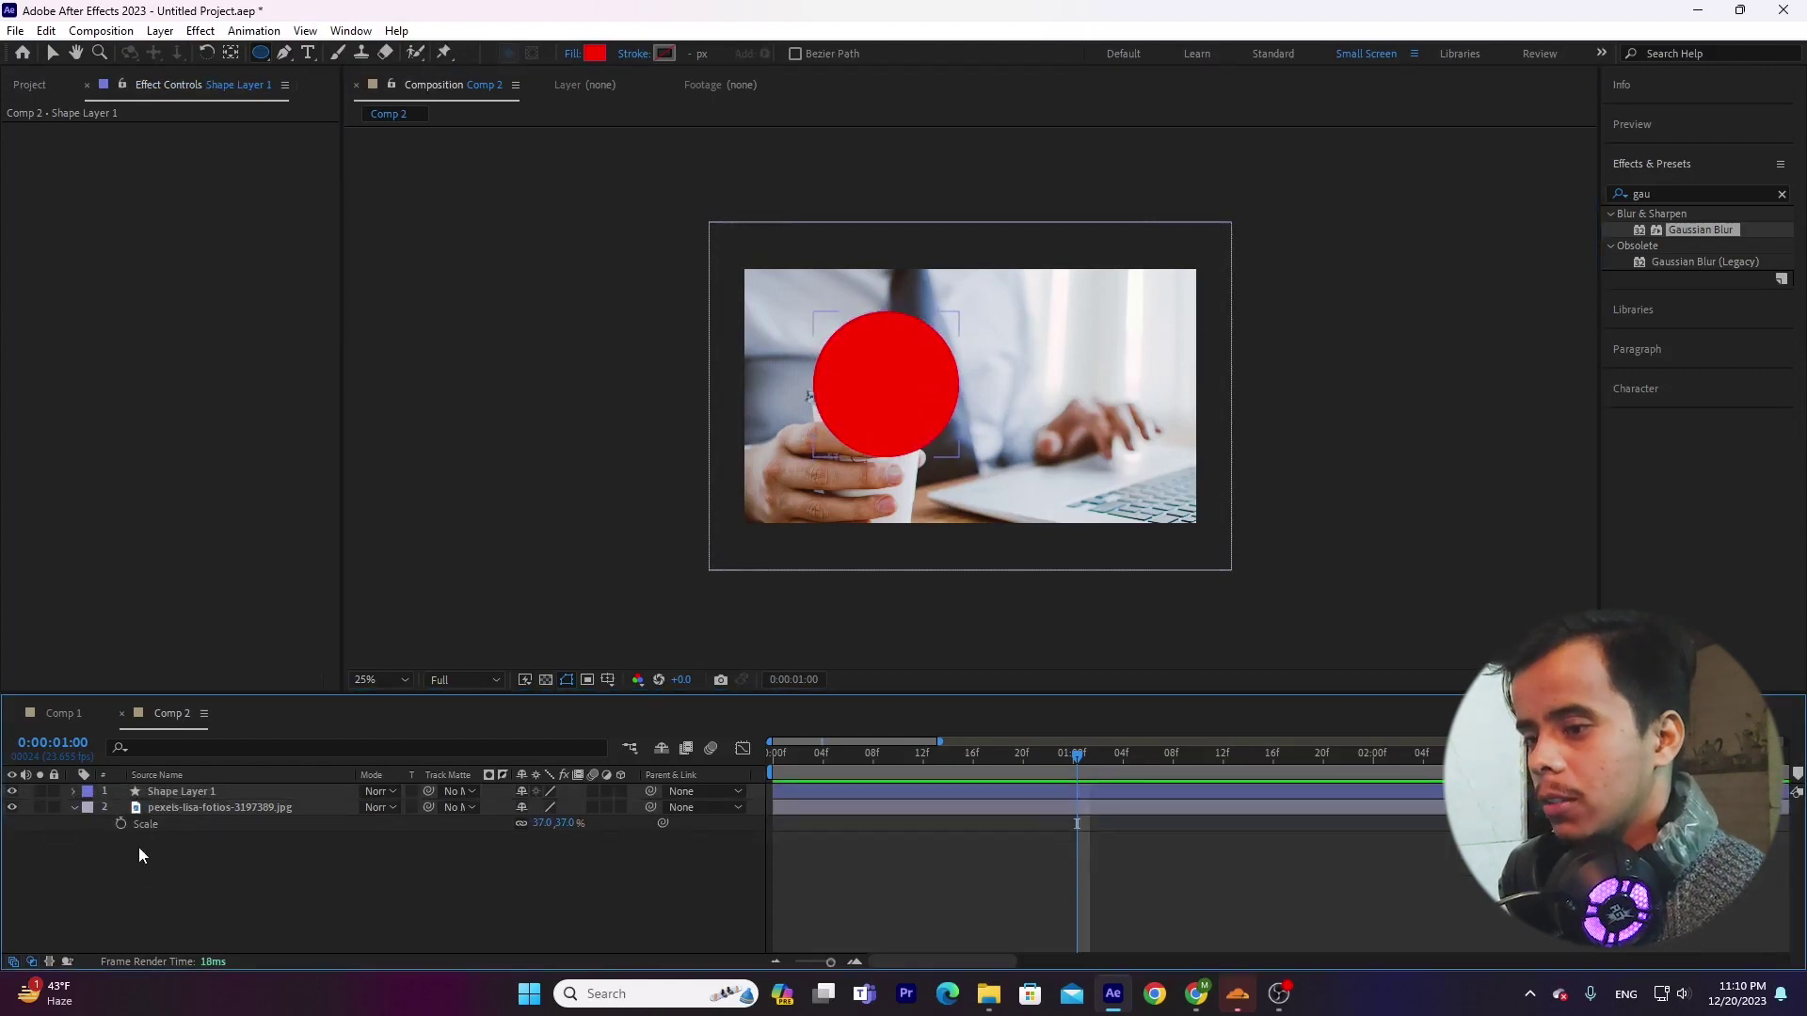
Step: Add pexels-dominika-roseclay-905163.jpg from the Downloads folder above the circle and use Shape Layer 1 as its track matte
{"action": "left_click", "coordinate": [988, 994]}
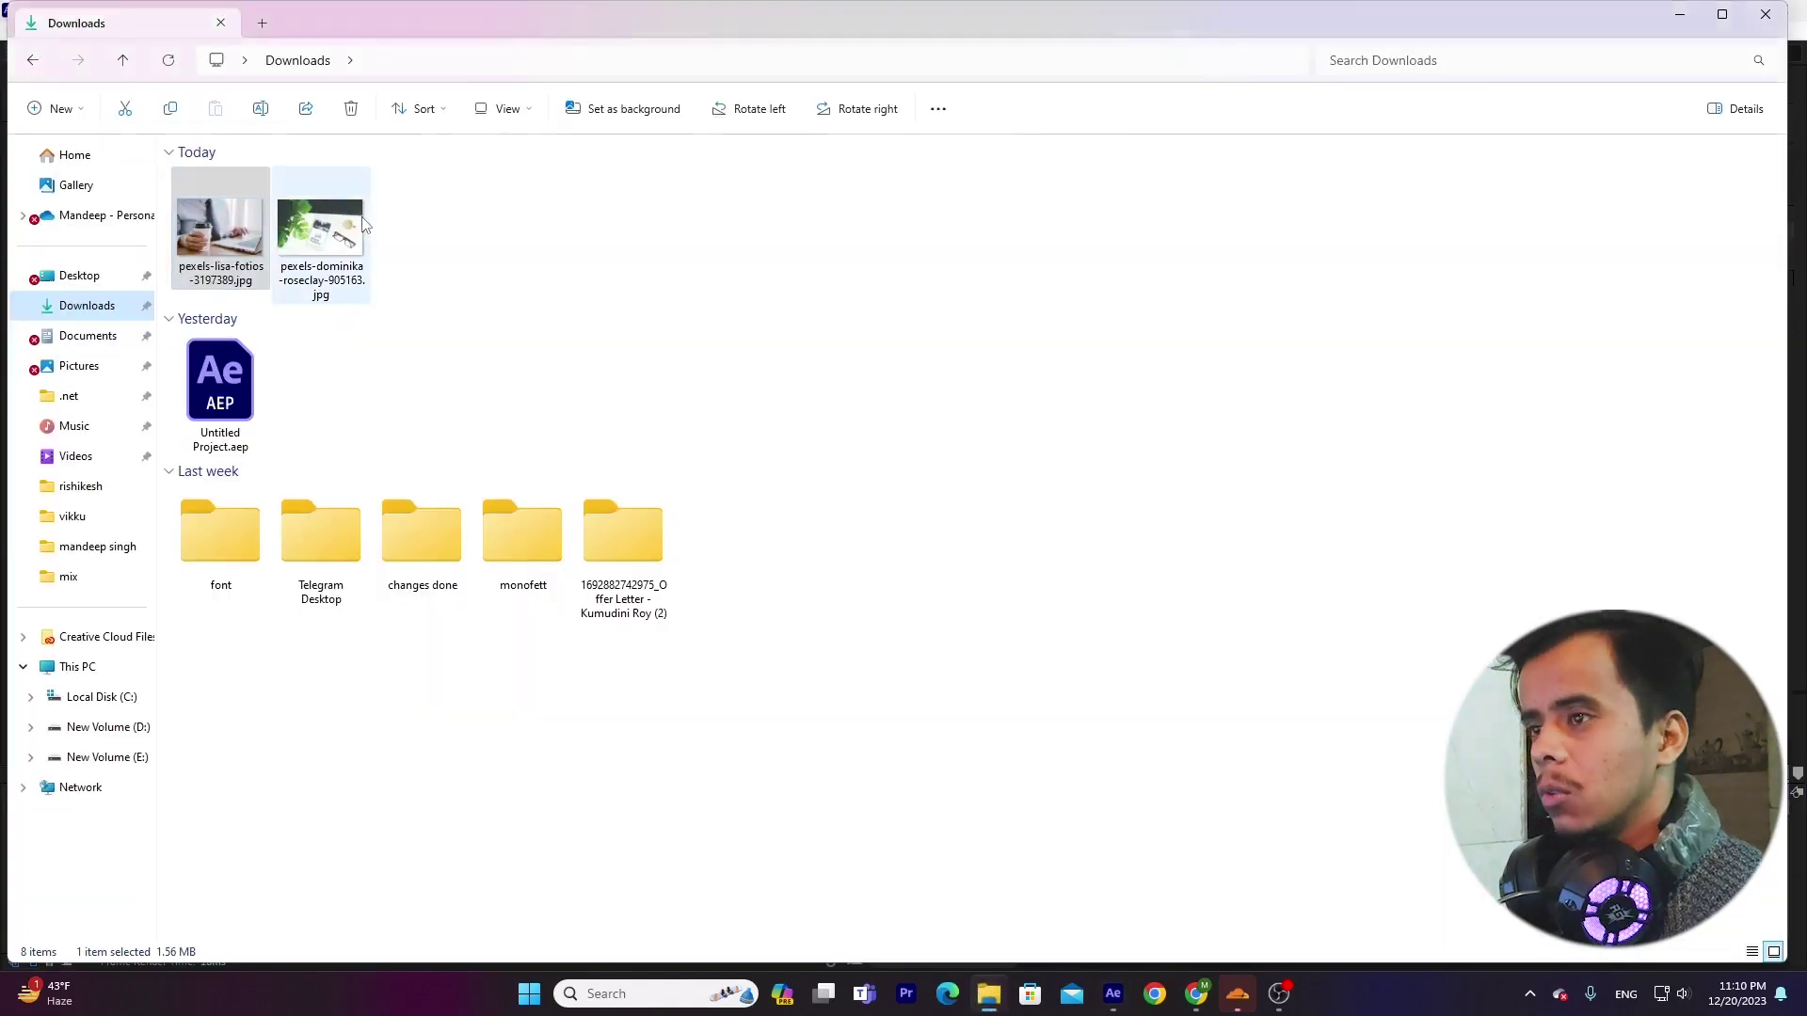
{"action": "left_click_drag", "start_coordinate": [339, 235], "coordinate": [419, 850]}
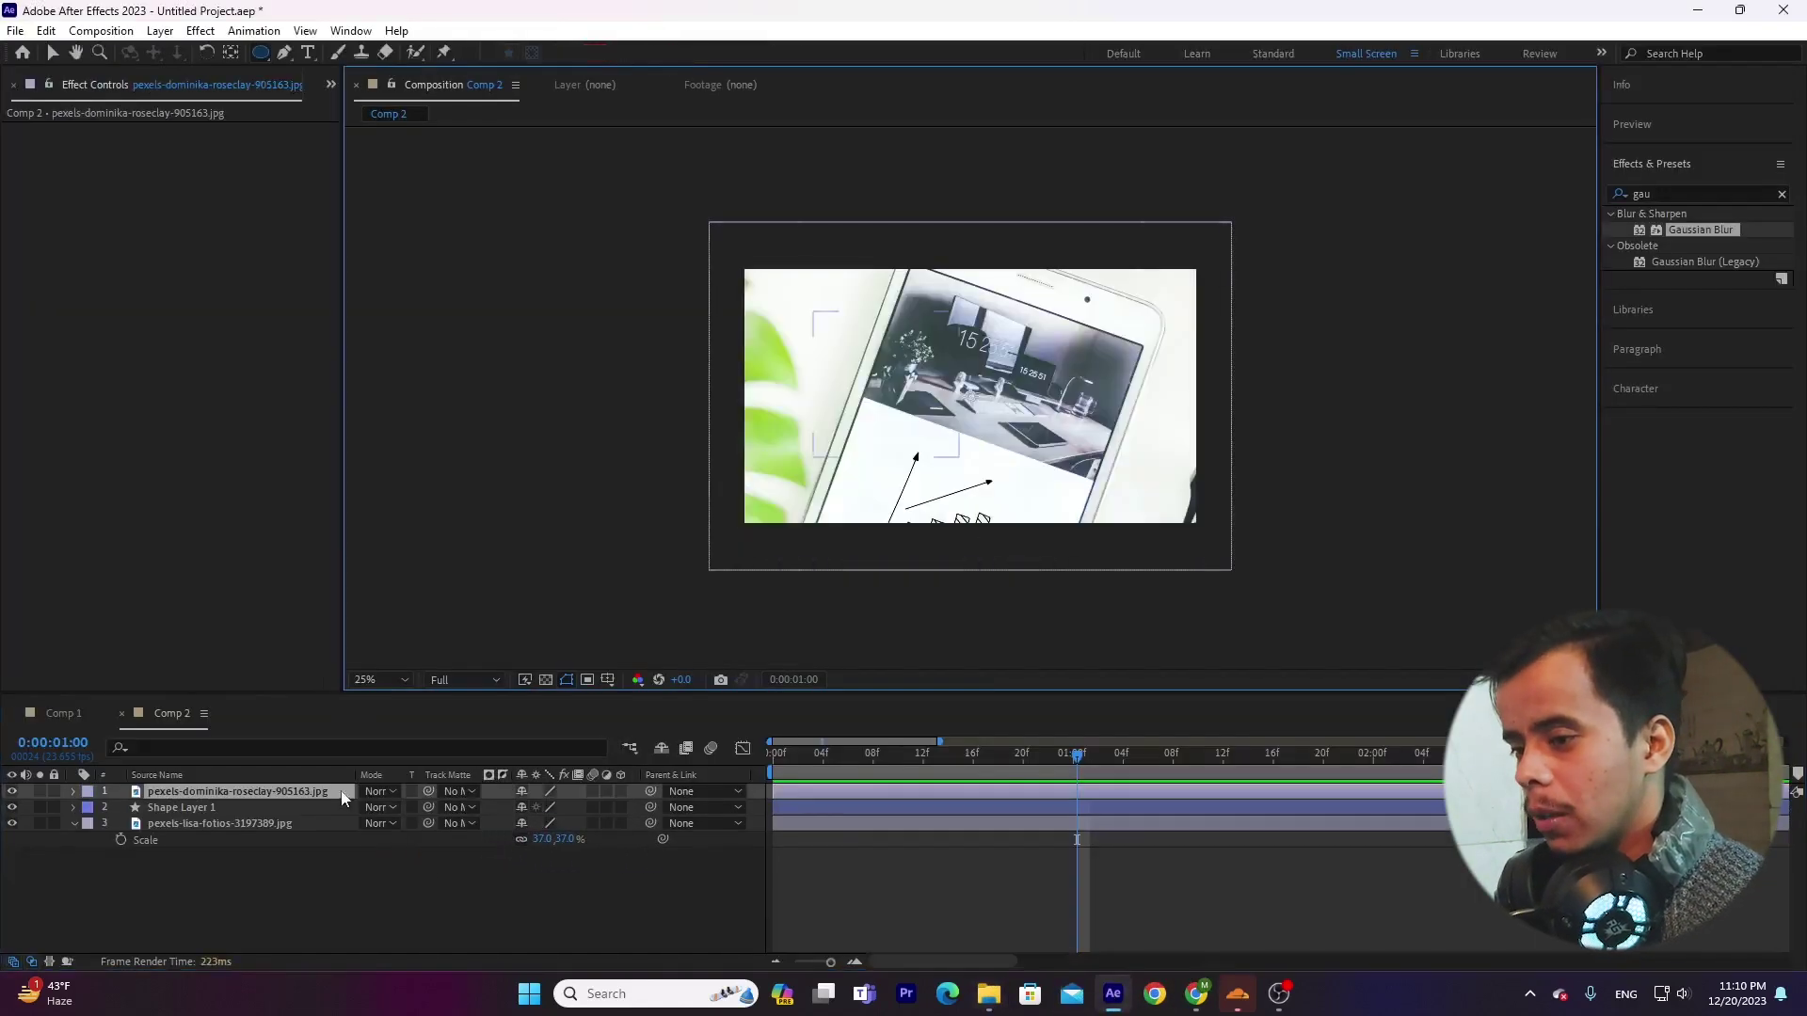
{"action": "left_click", "coordinate": [216, 810]}
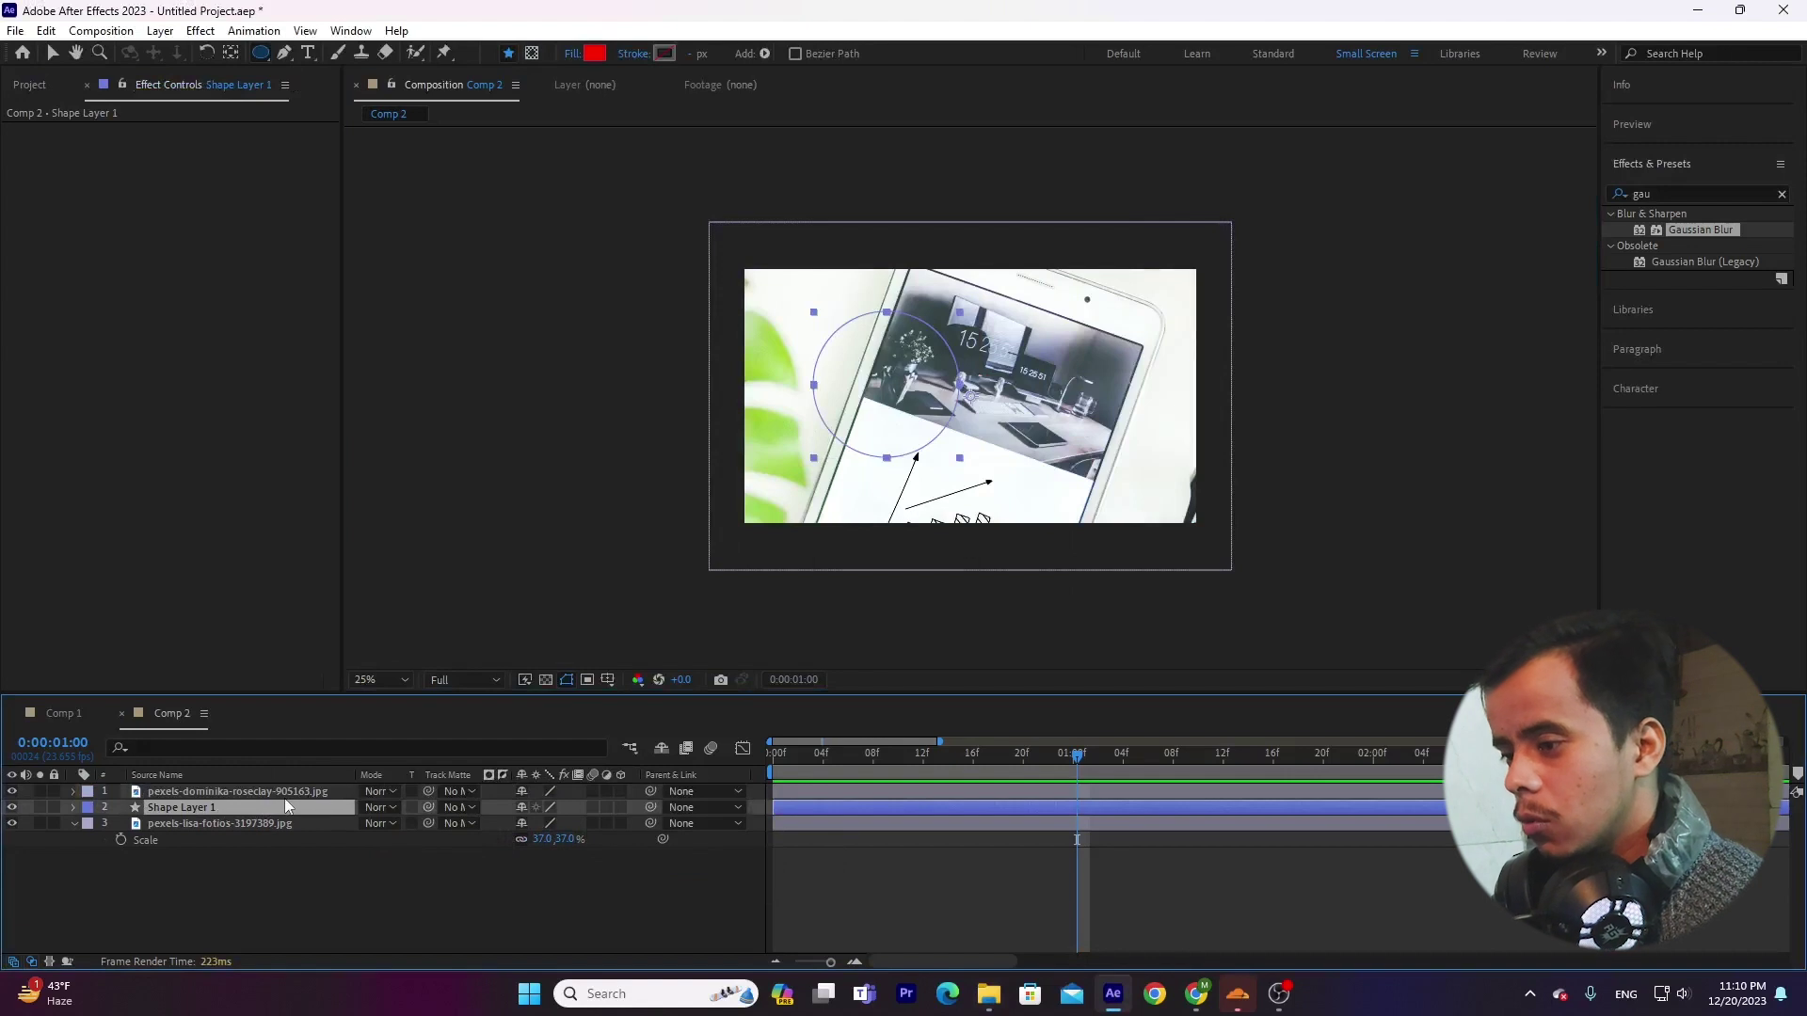
{"action": "left_click", "coordinate": [403, 791]}
{"action": "left_click_drag", "start_coordinate": [421, 791], "coordinate": [279, 811]}
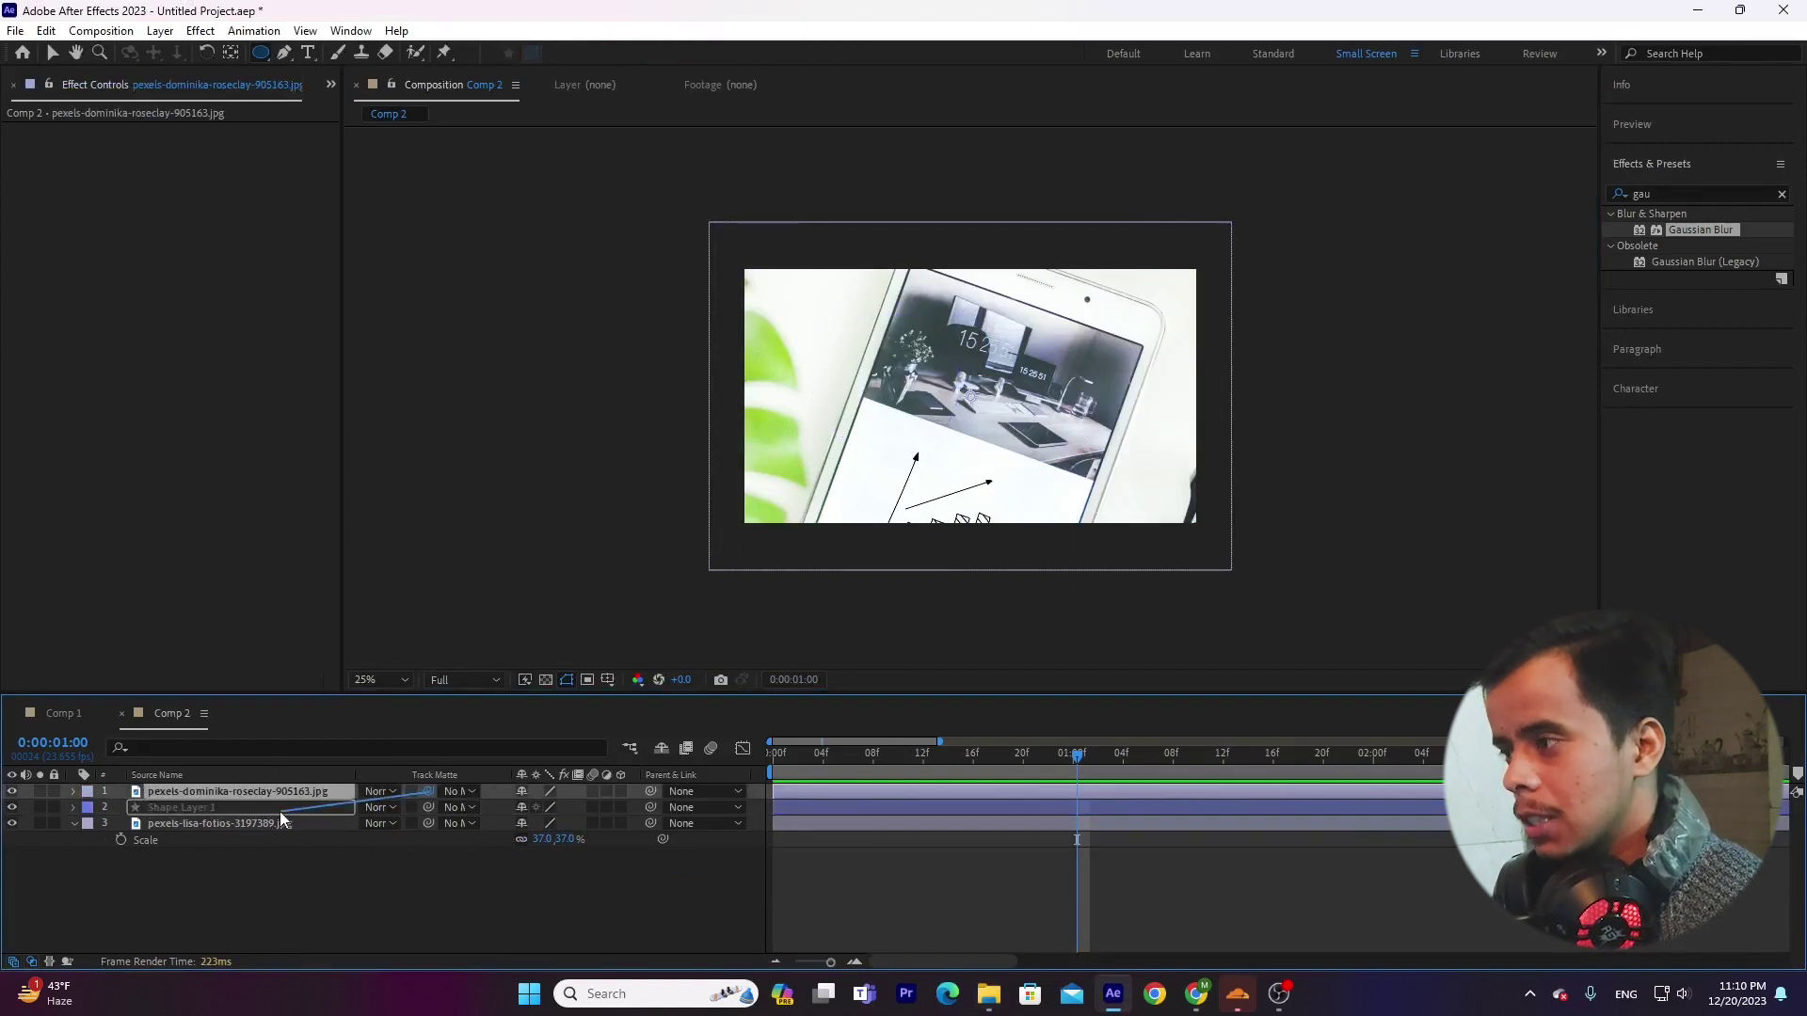
{"action": "left_click", "coordinate": [271, 809]}
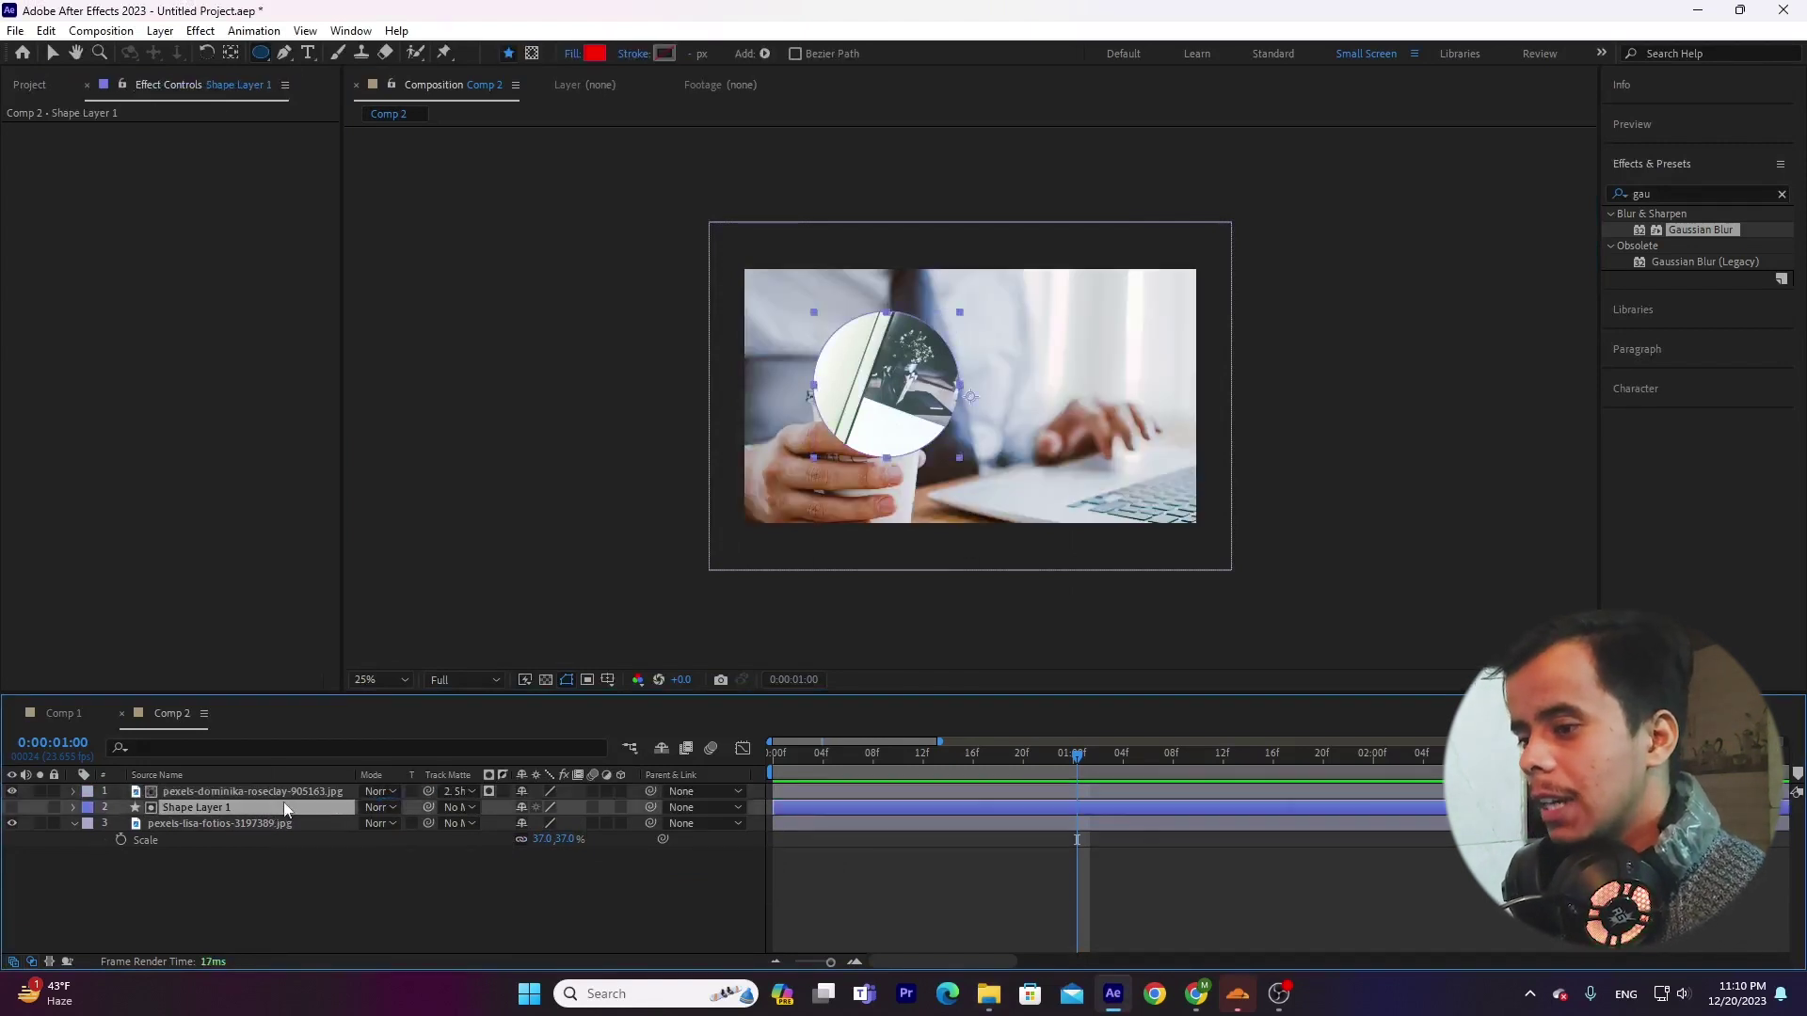
Step: Reveal the Scale property of Shape Layer 1
{"action": "left_click", "coordinate": [246, 779]}
{"action": "left_click", "coordinate": [243, 791]}
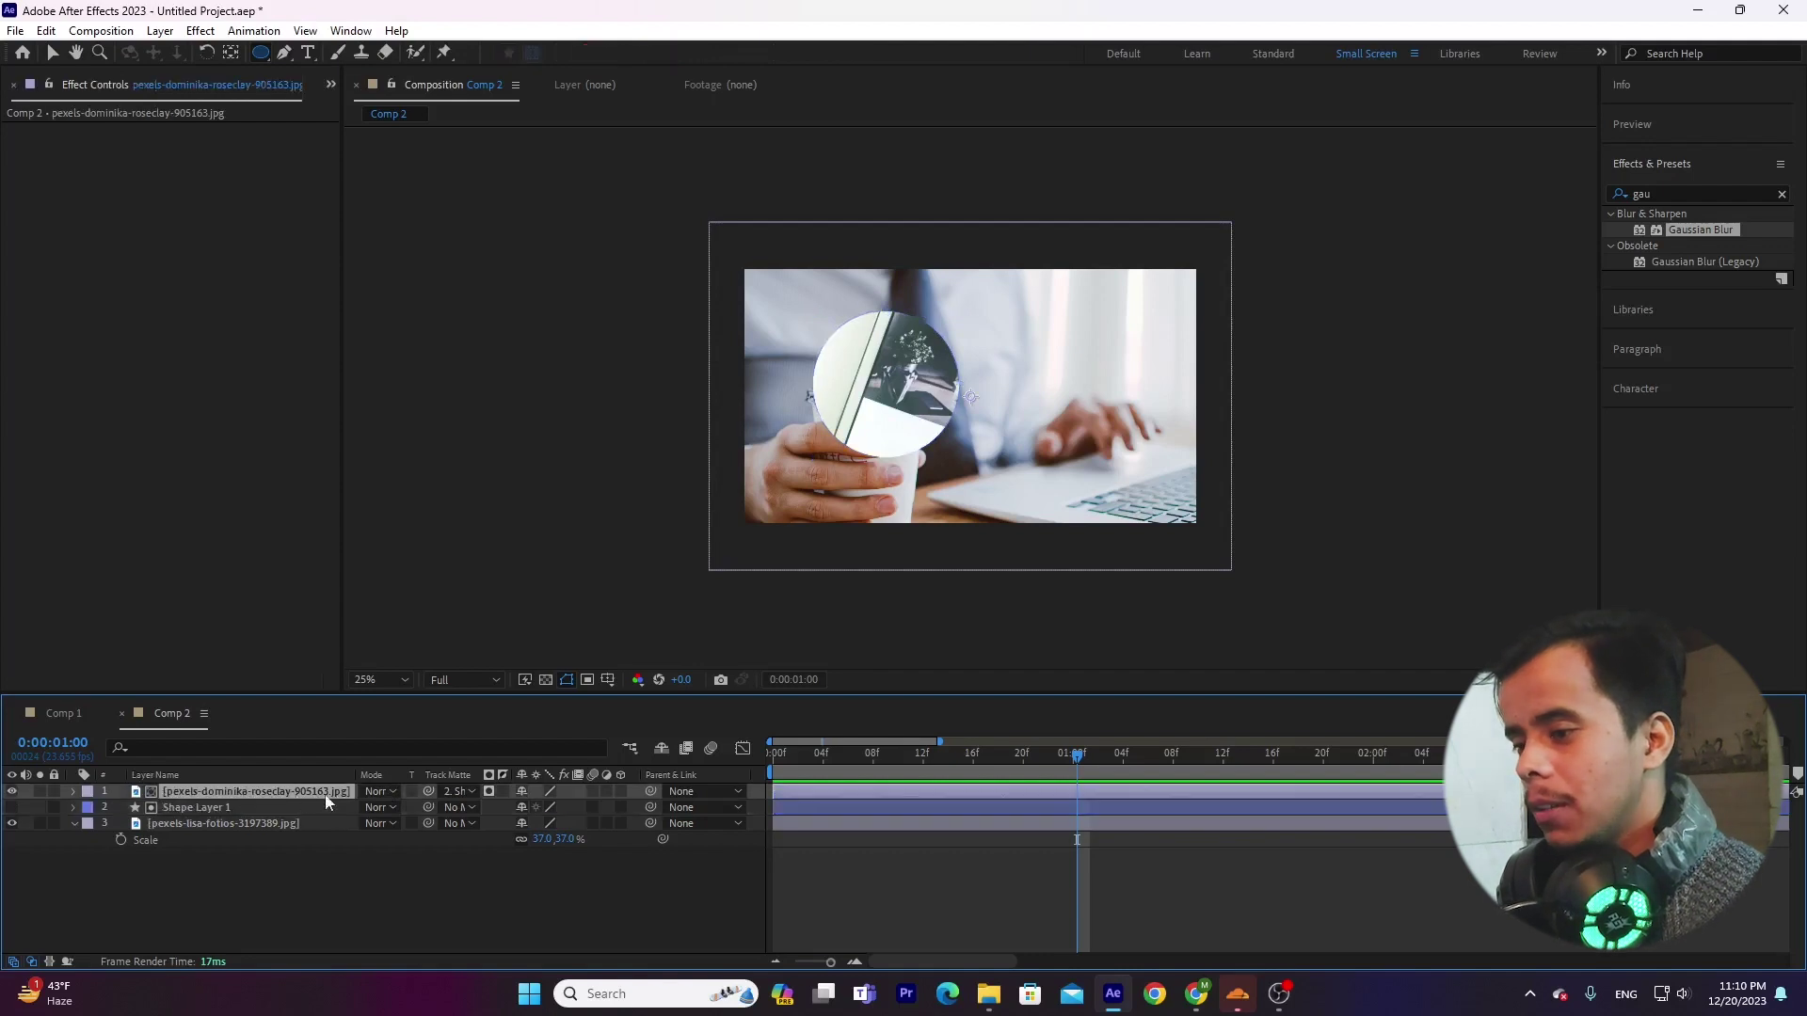
{"action": "left_click", "coordinate": [252, 810]}
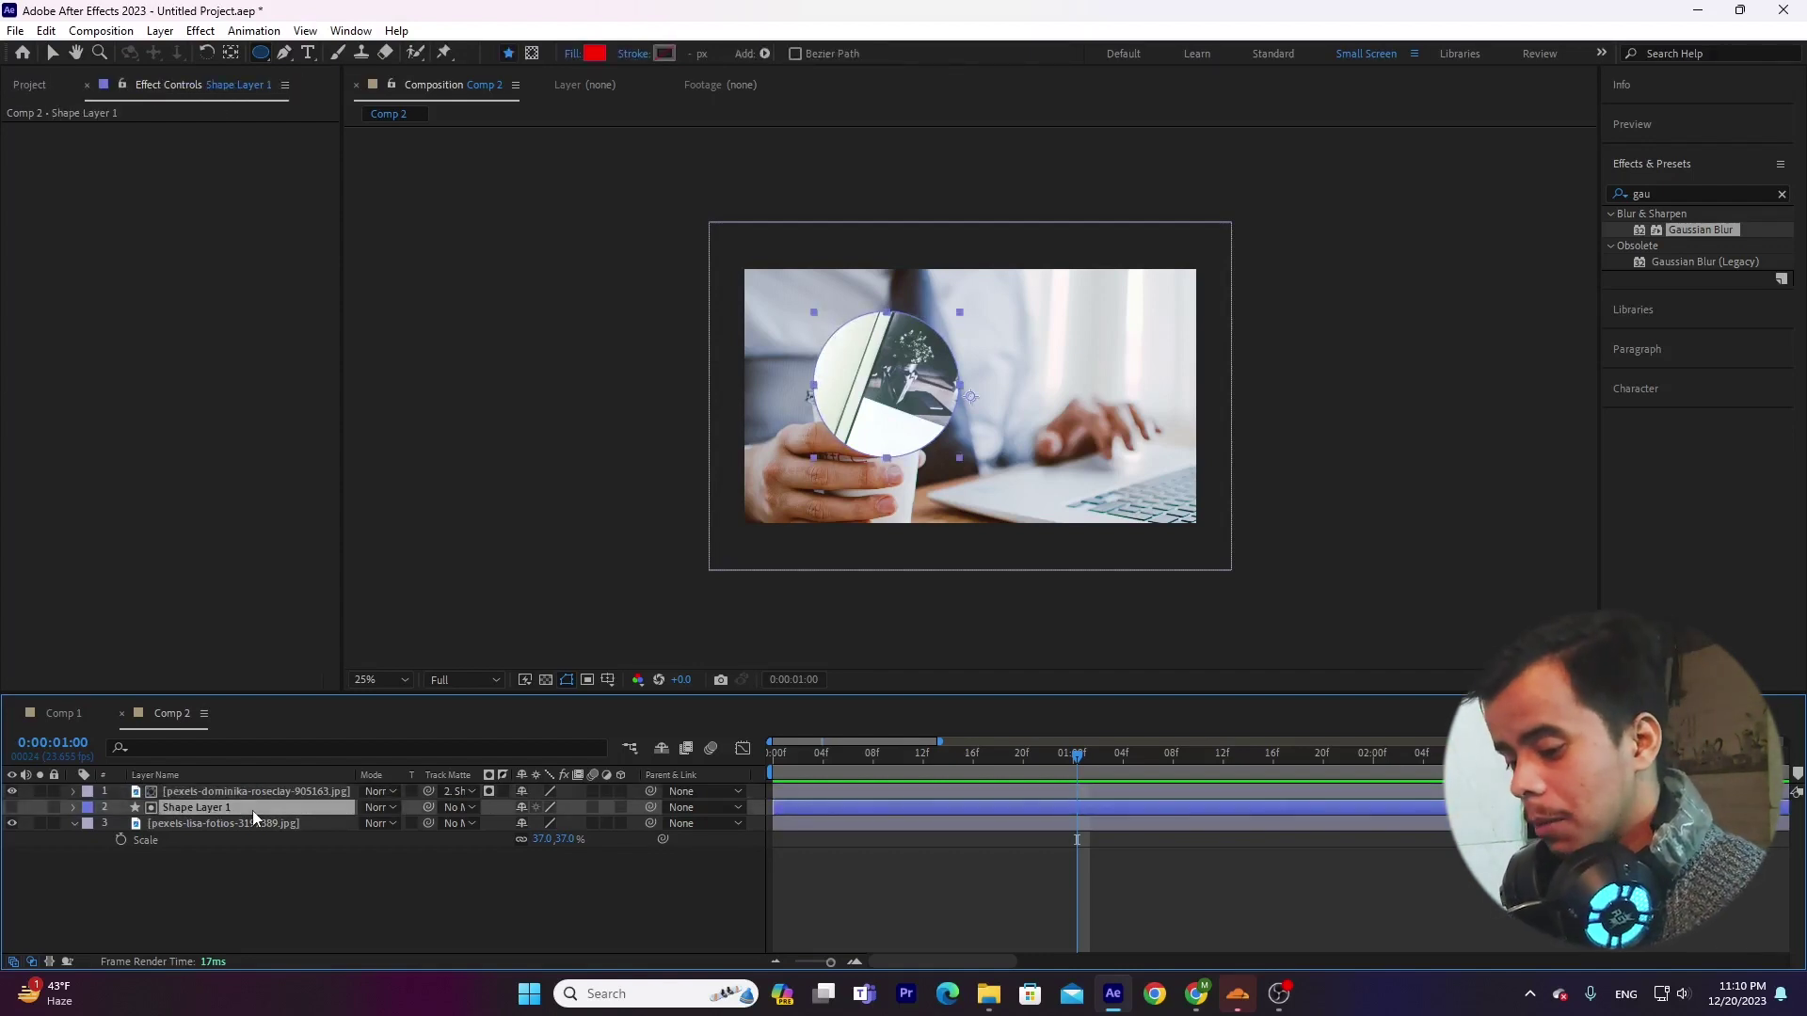
{"action": "key", "text": "s"}
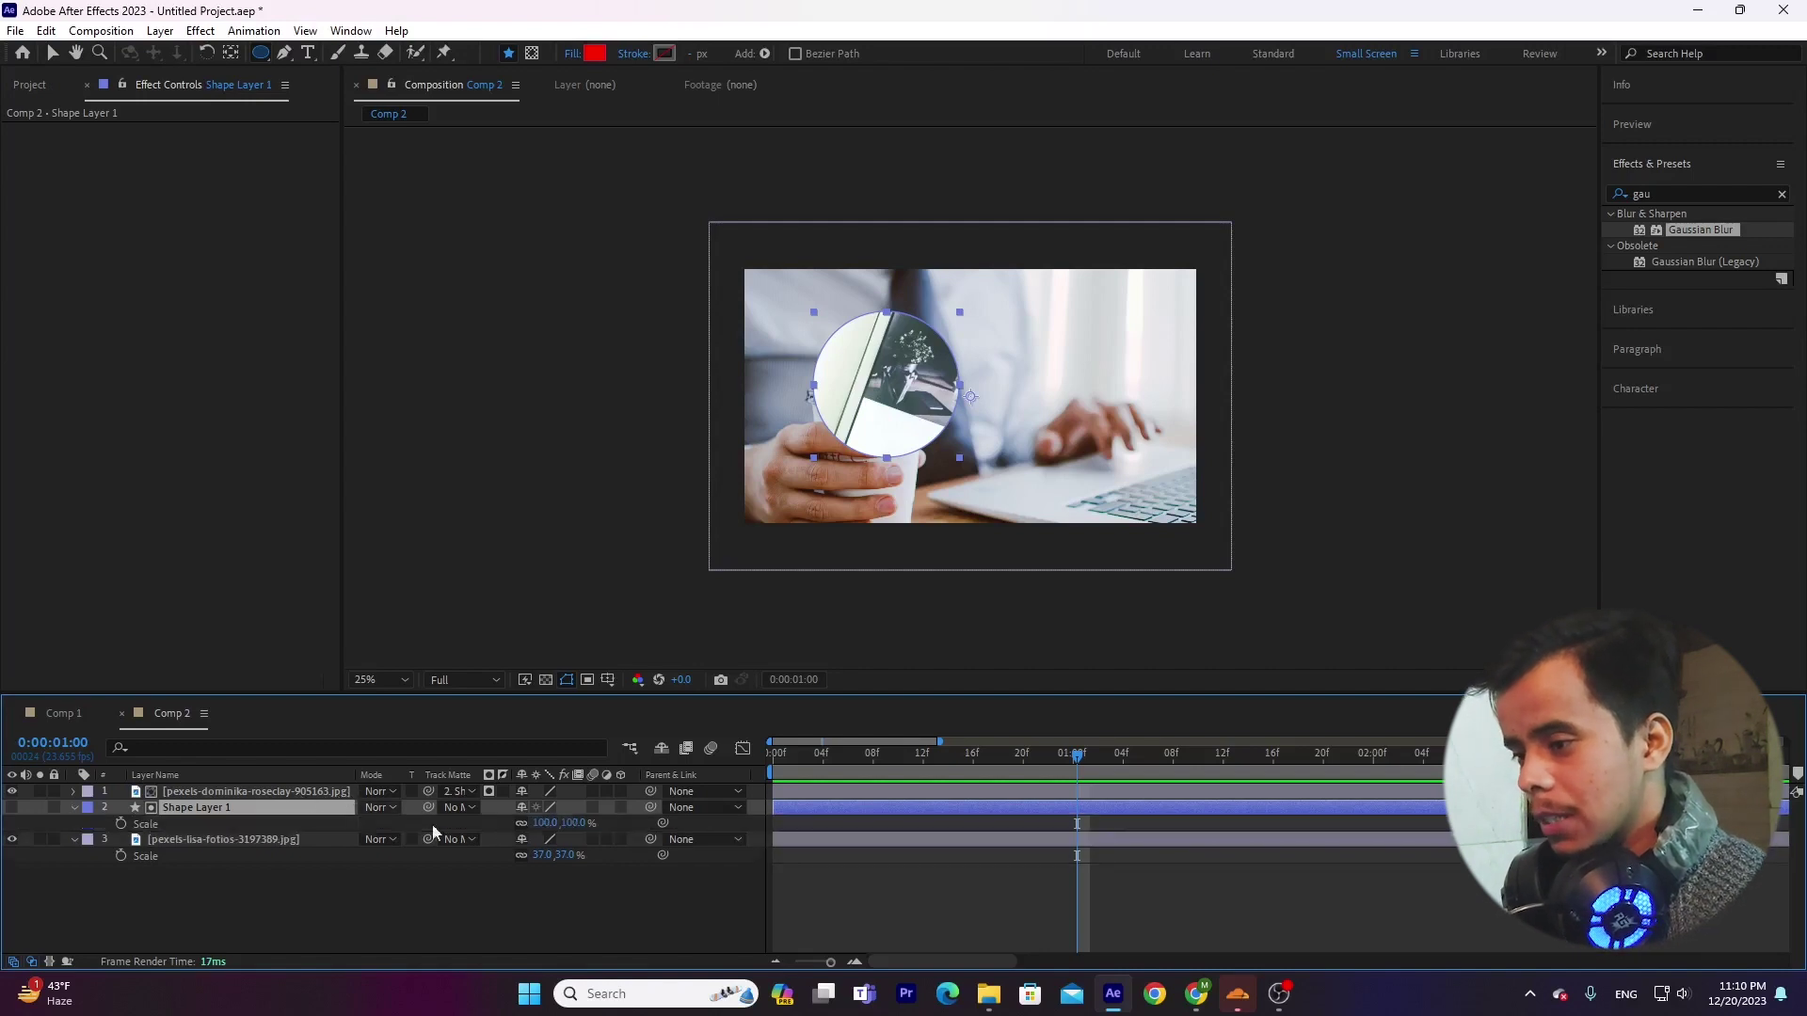
Step: Try scaling Shape Layer 1 down around its off-centre anchor point, and undo the change
{"action": "left_click_drag", "start_coordinate": [547, 824], "coordinate": [499, 828]}
{"action": "key", "text": "ctrl+z"}
{"action": "left_click", "coordinate": [373, 894]}
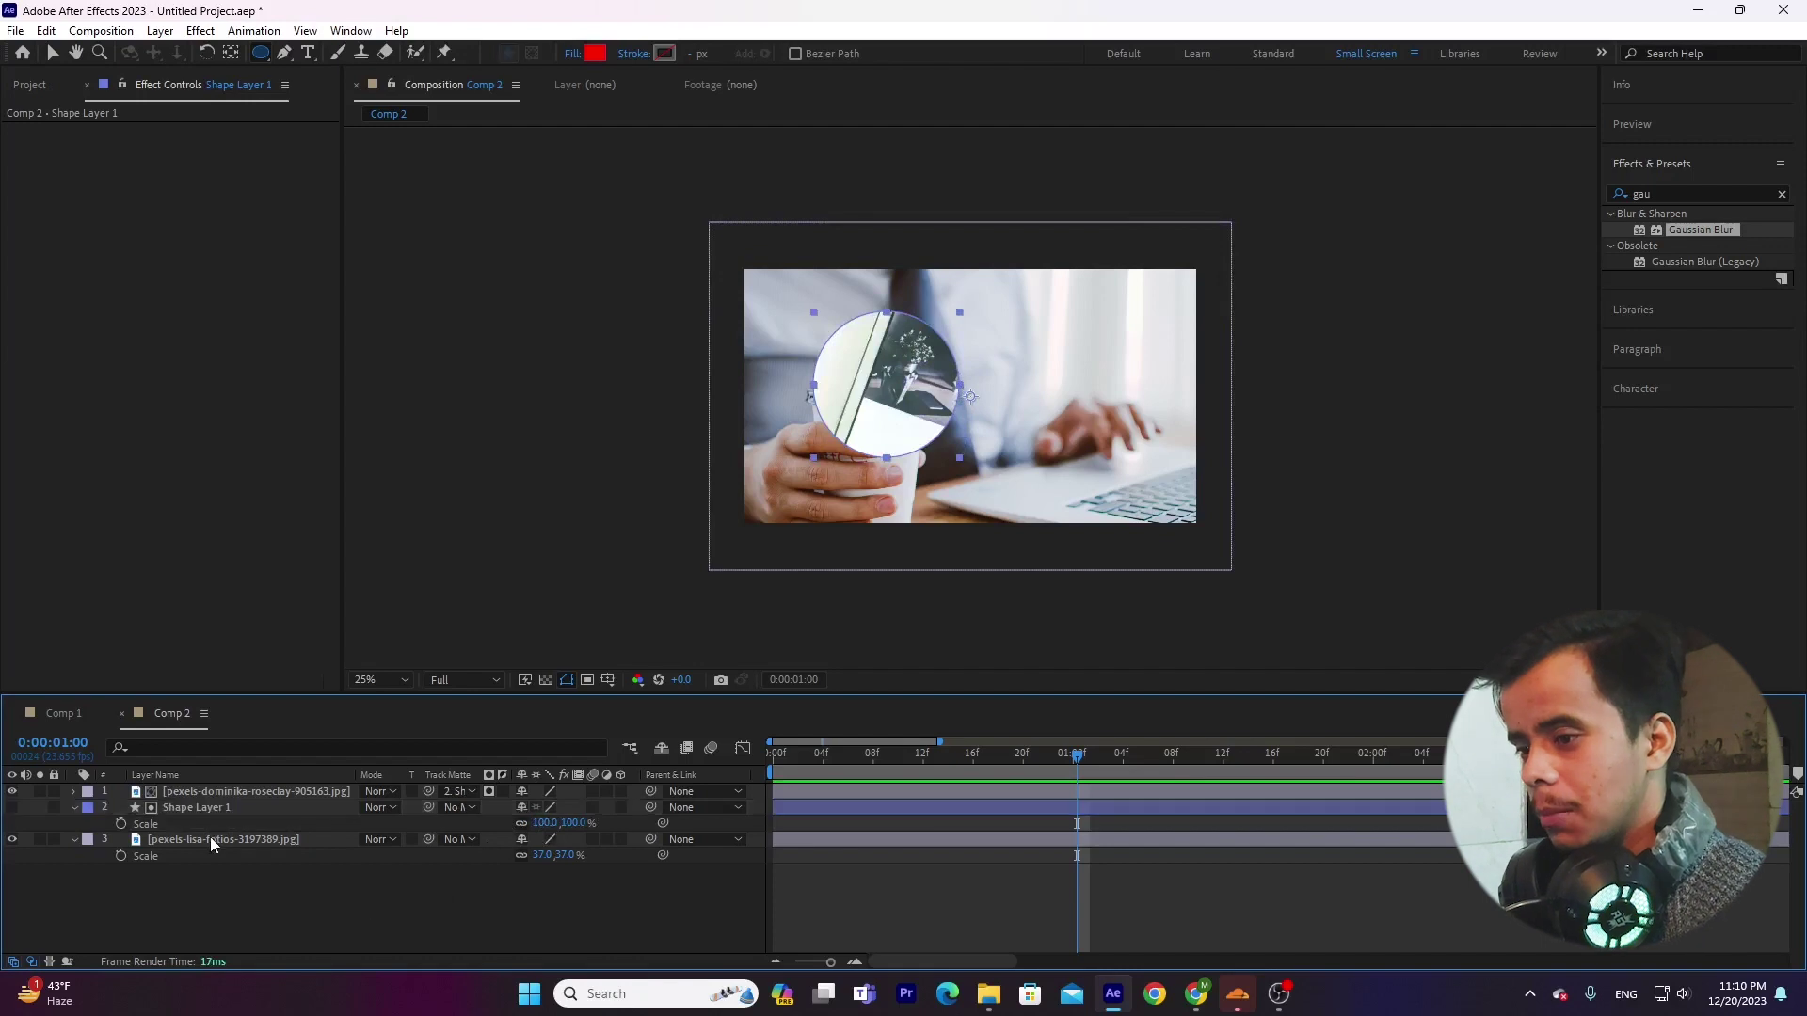
Step: Centre the anchor point of Shape Layer 1 in the middle of the circle
{"action": "left_click", "coordinate": [224, 811]}
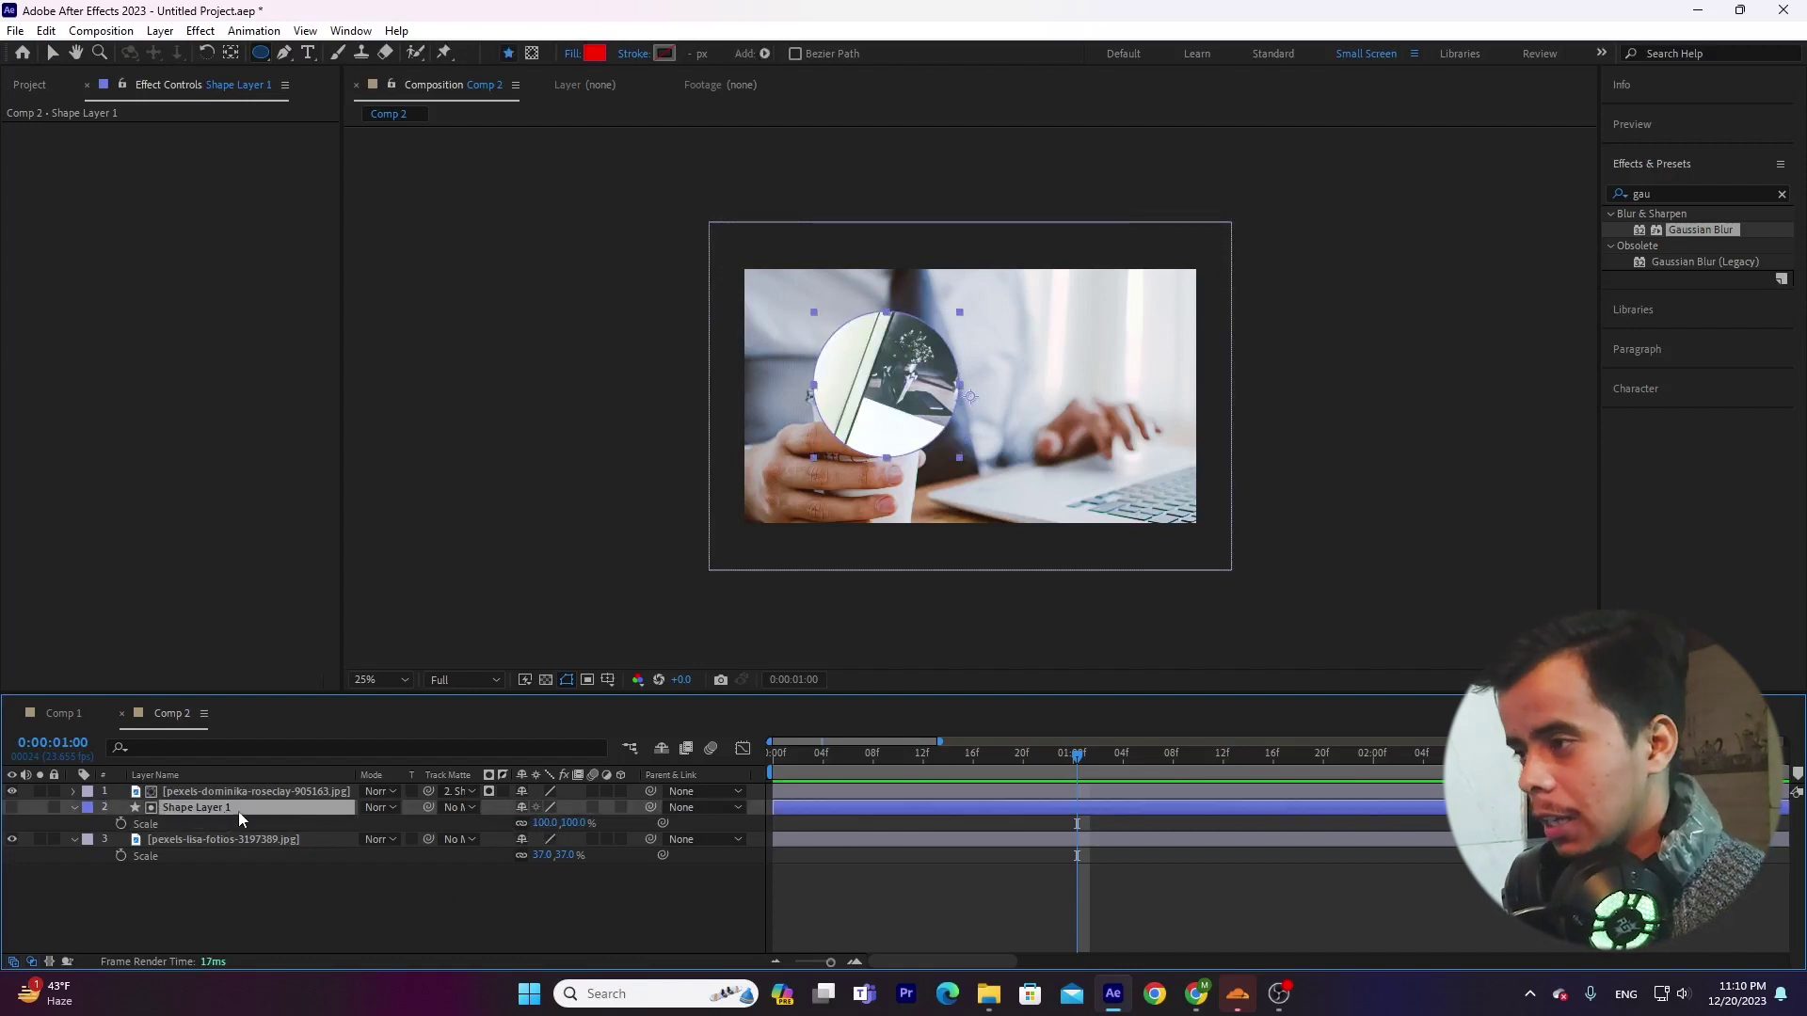
{"action": "left_click", "coordinate": [231, 52]}
{"action": "key", "text": "ctrl+alt+Home"}
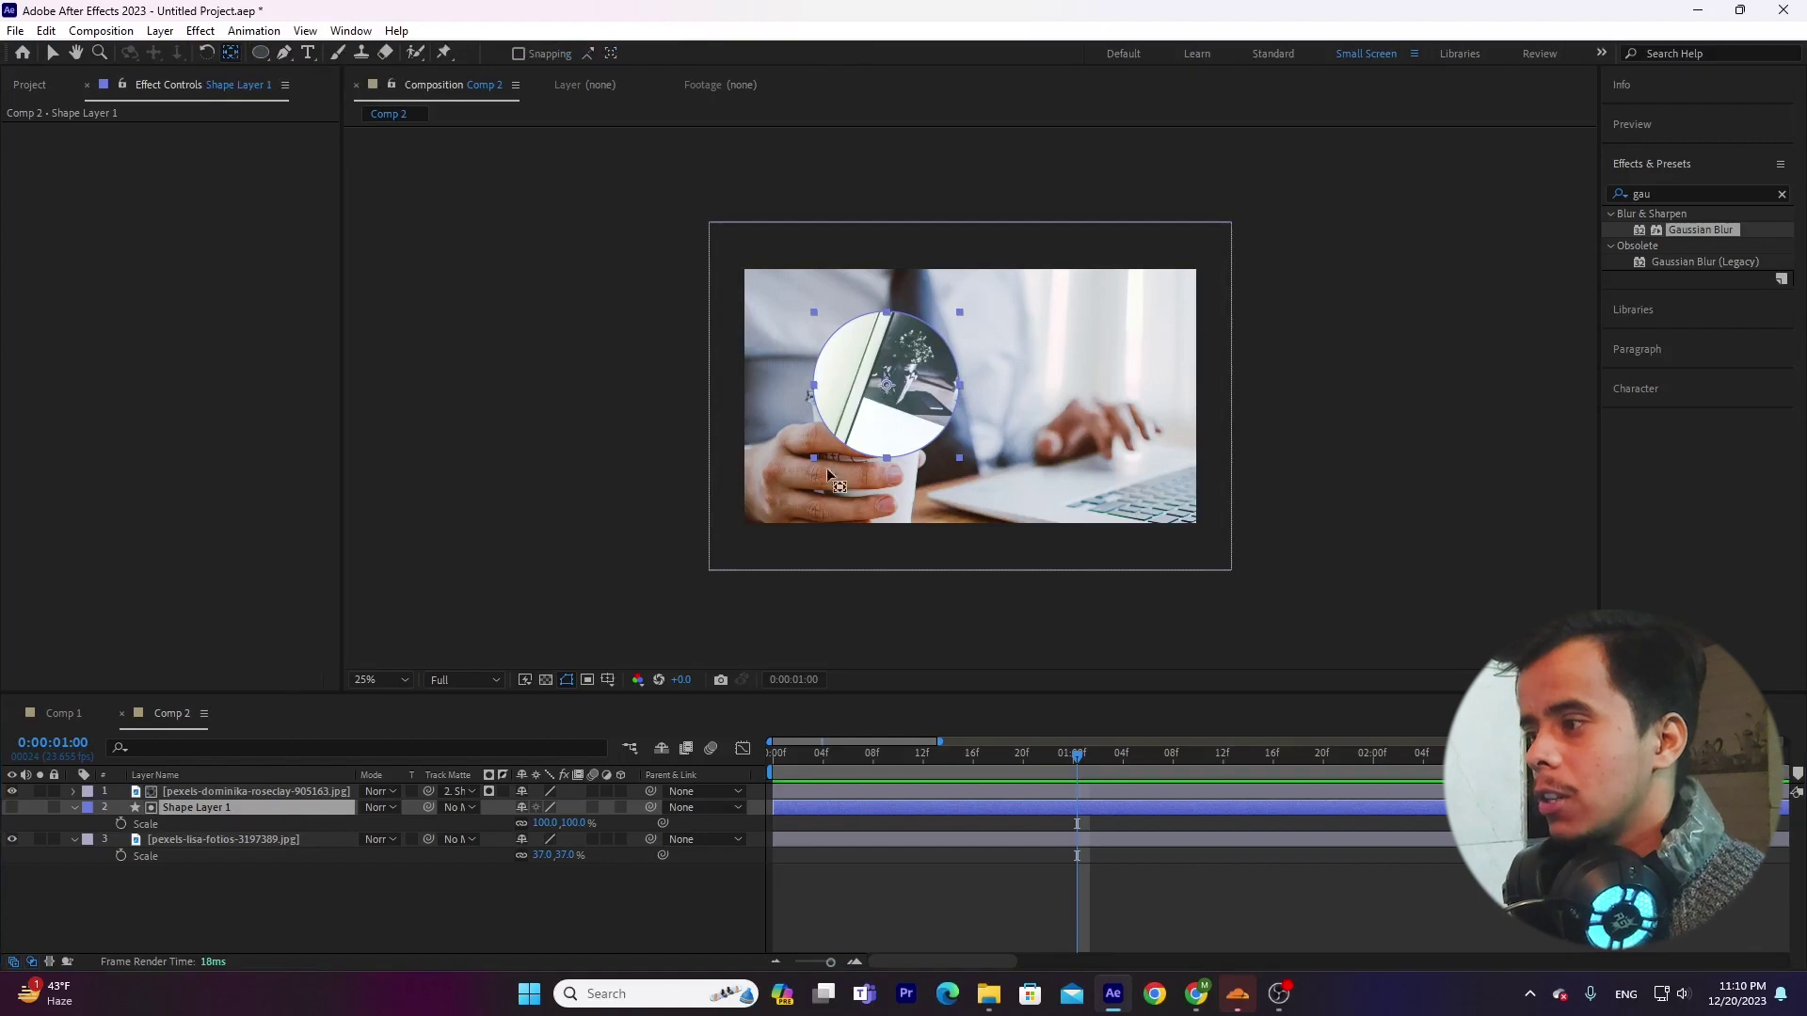
Step: Scale Shape Layer 1 down to 0% and set a Scale keyframe at 0:00:01:00
{"action": "left_click", "coordinate": [224, 830]}
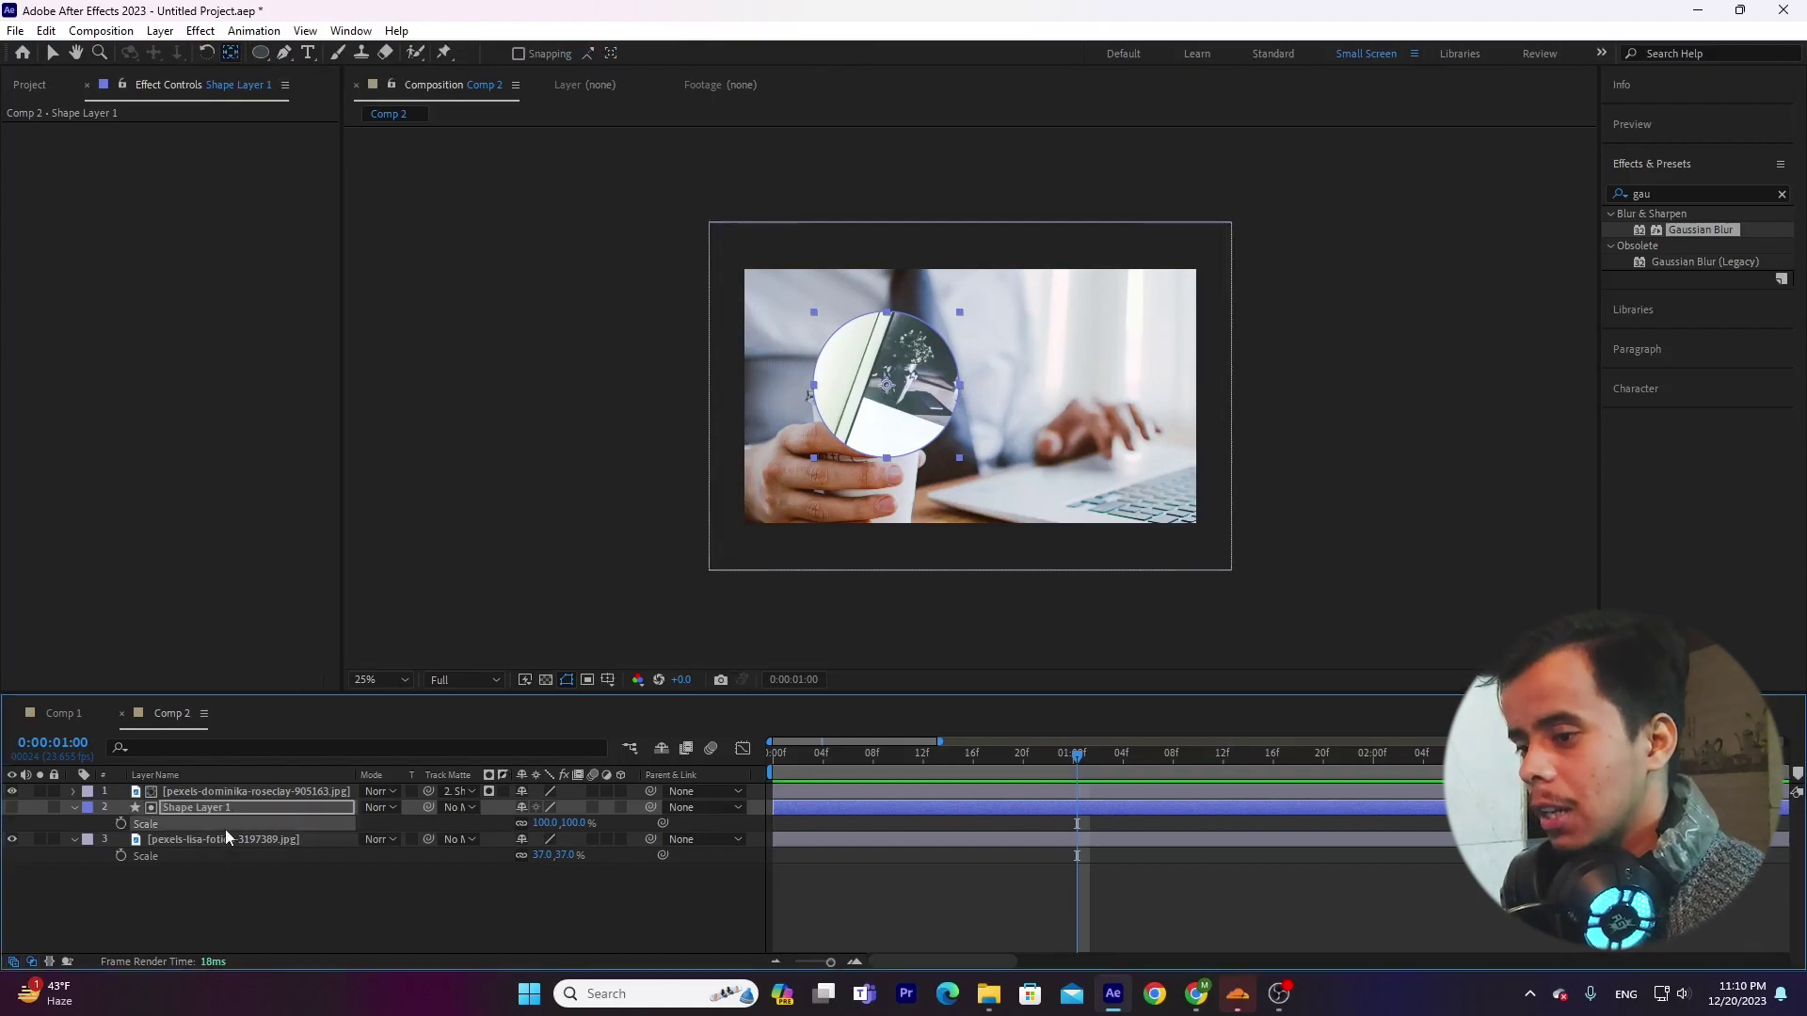
{"action": "left_click_drag", "start_coordinate": [553, 826], "coordinate": [472, 833]}
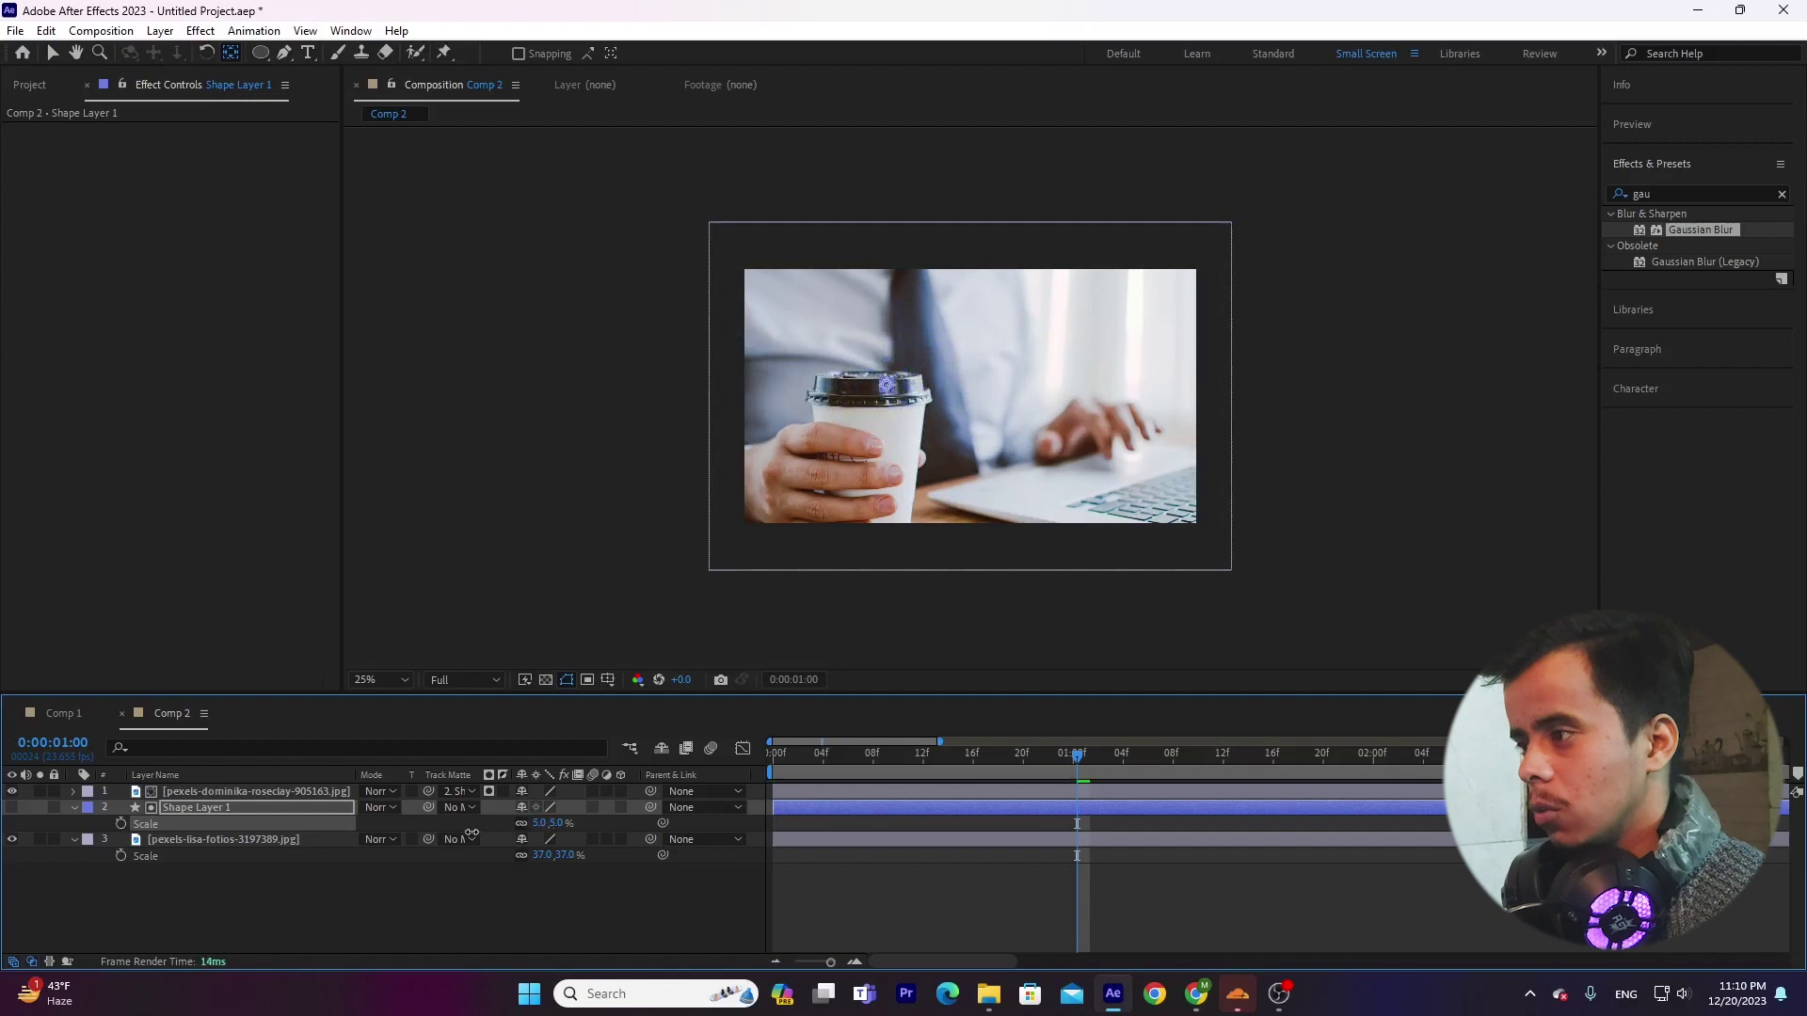
{"action": "left_click", "coordinate": [542, 825]}
{"action": "left_click", "coordinate": [501, 884]}
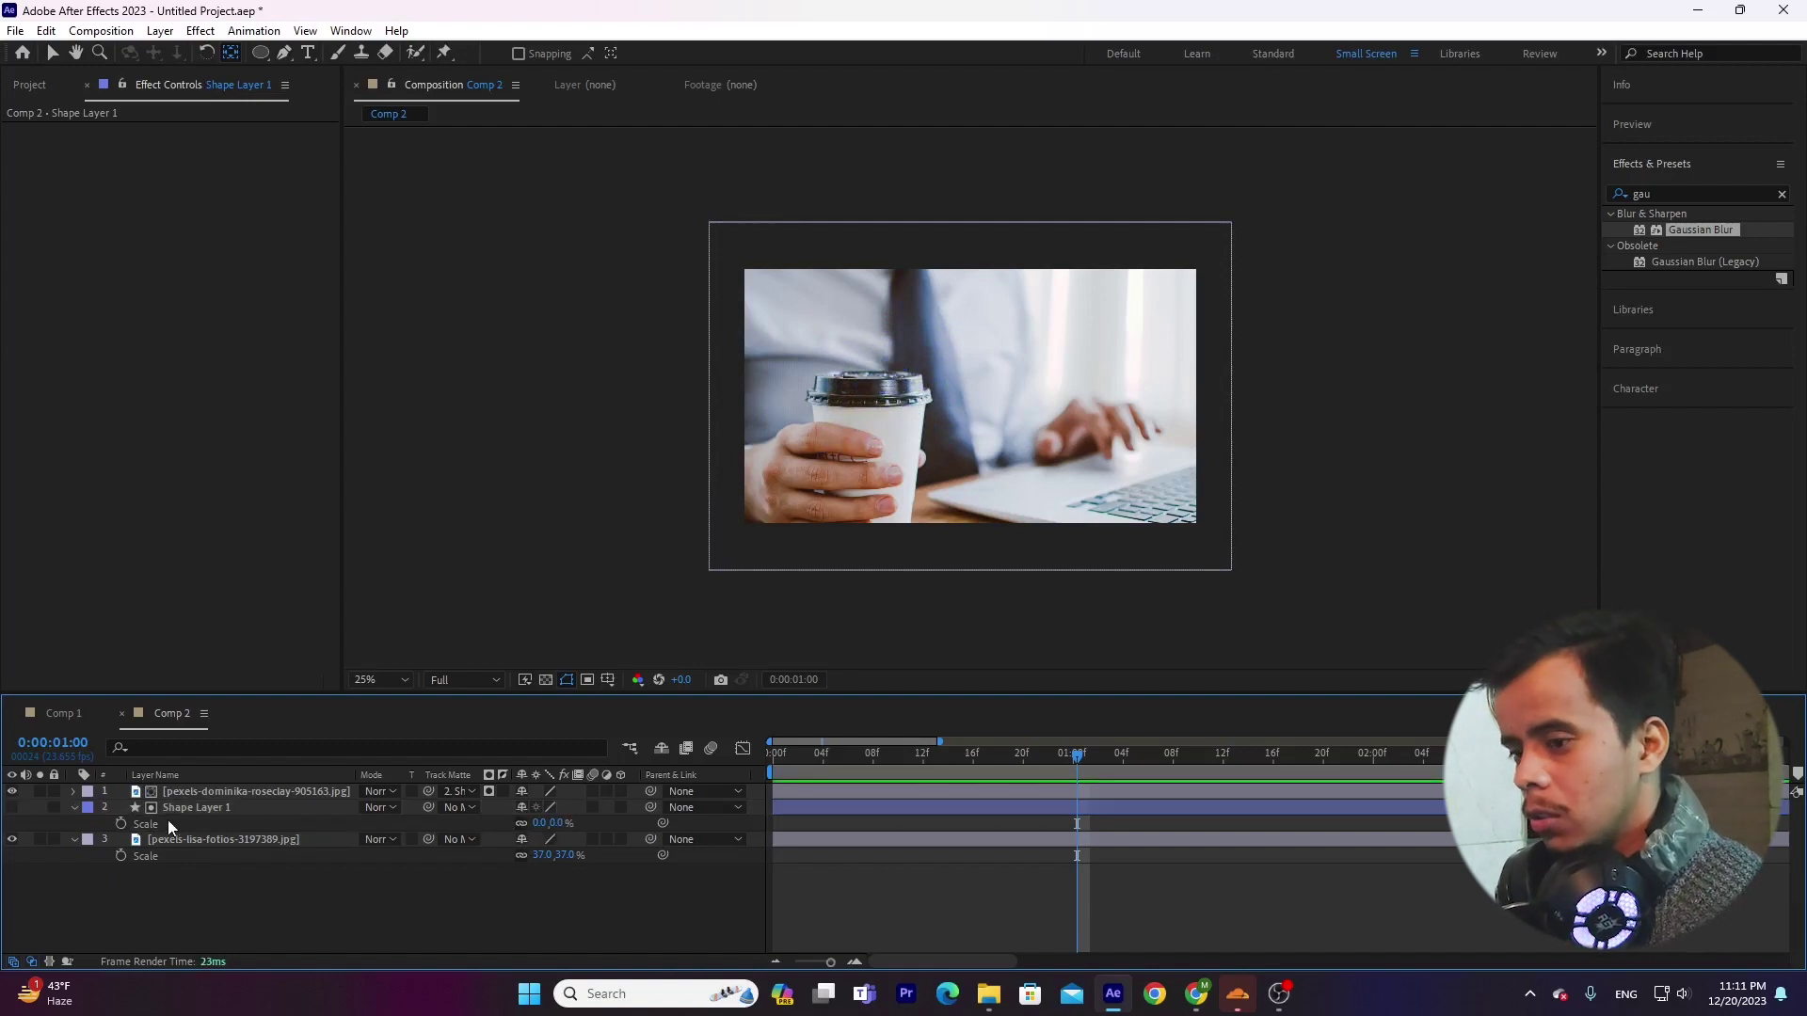
{"action": "left_click", "coordinate": [121, 824]}
Step: Set the scale of Shape Layer 1 to 100% at 0:00:01:13 and preview the circle's growth
{"action": "key", "text": "space"}
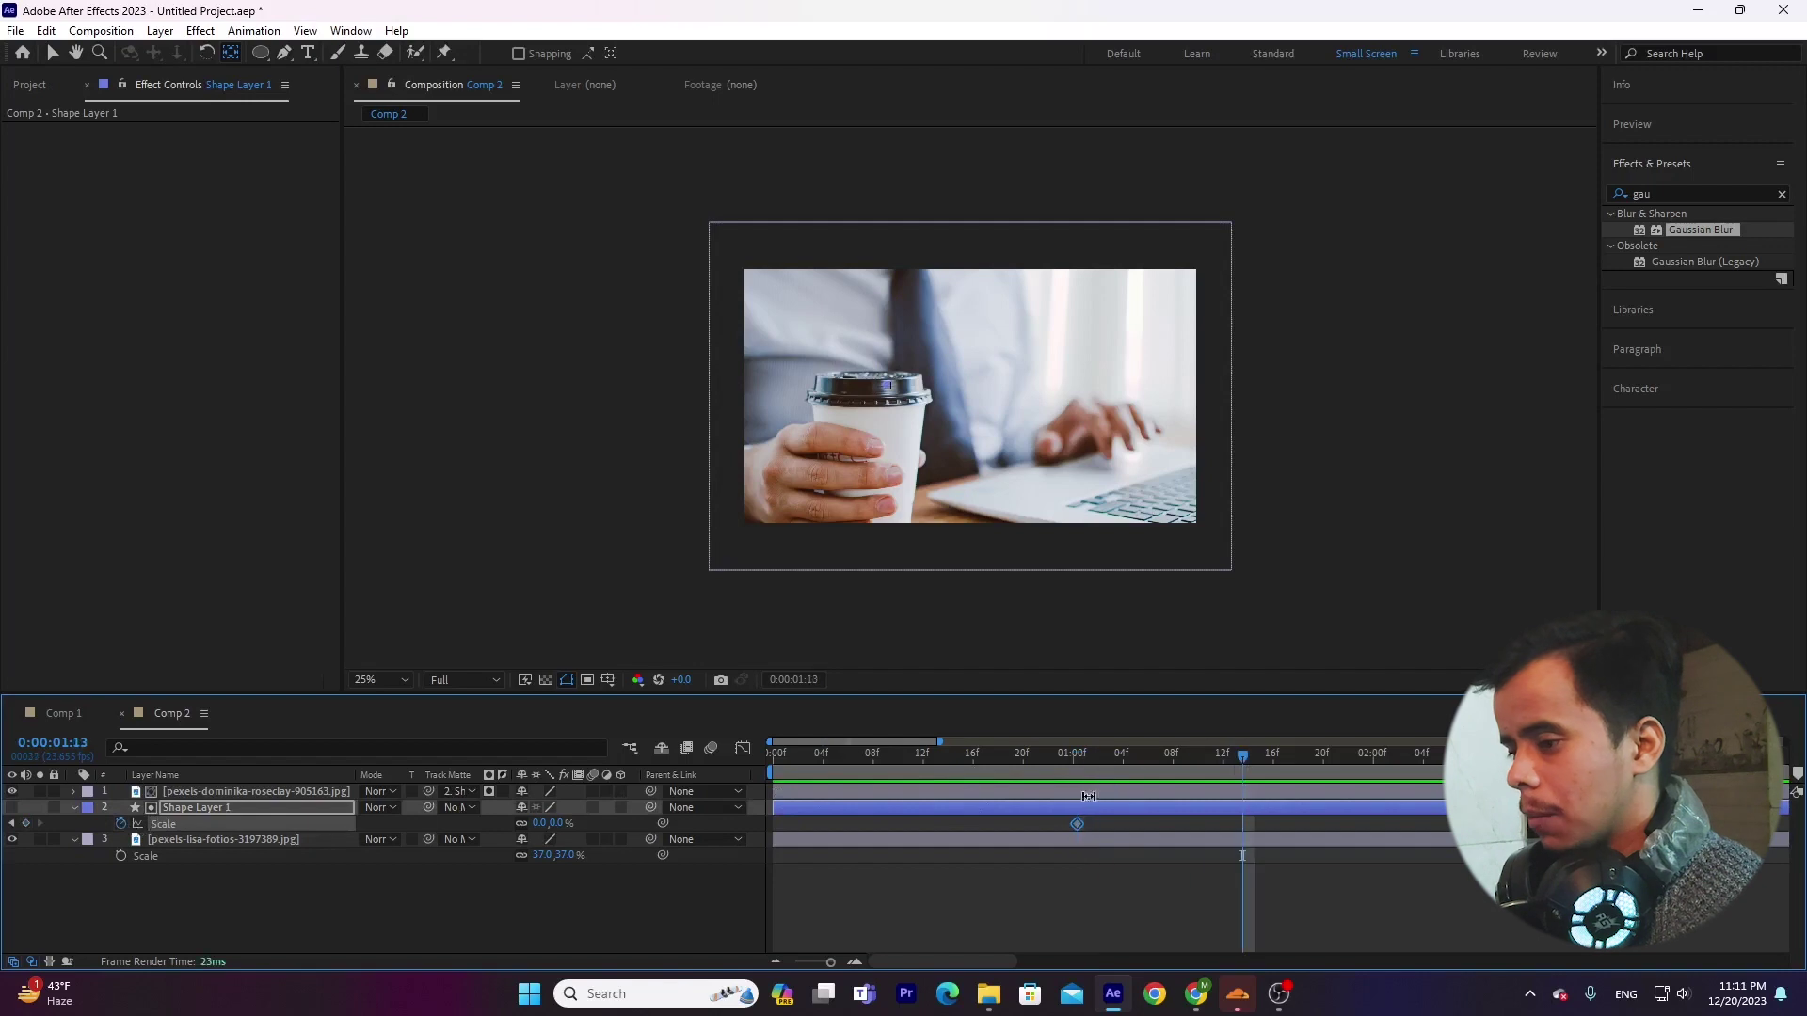
{"action": "left_click", "coordinate": [538, 821]}
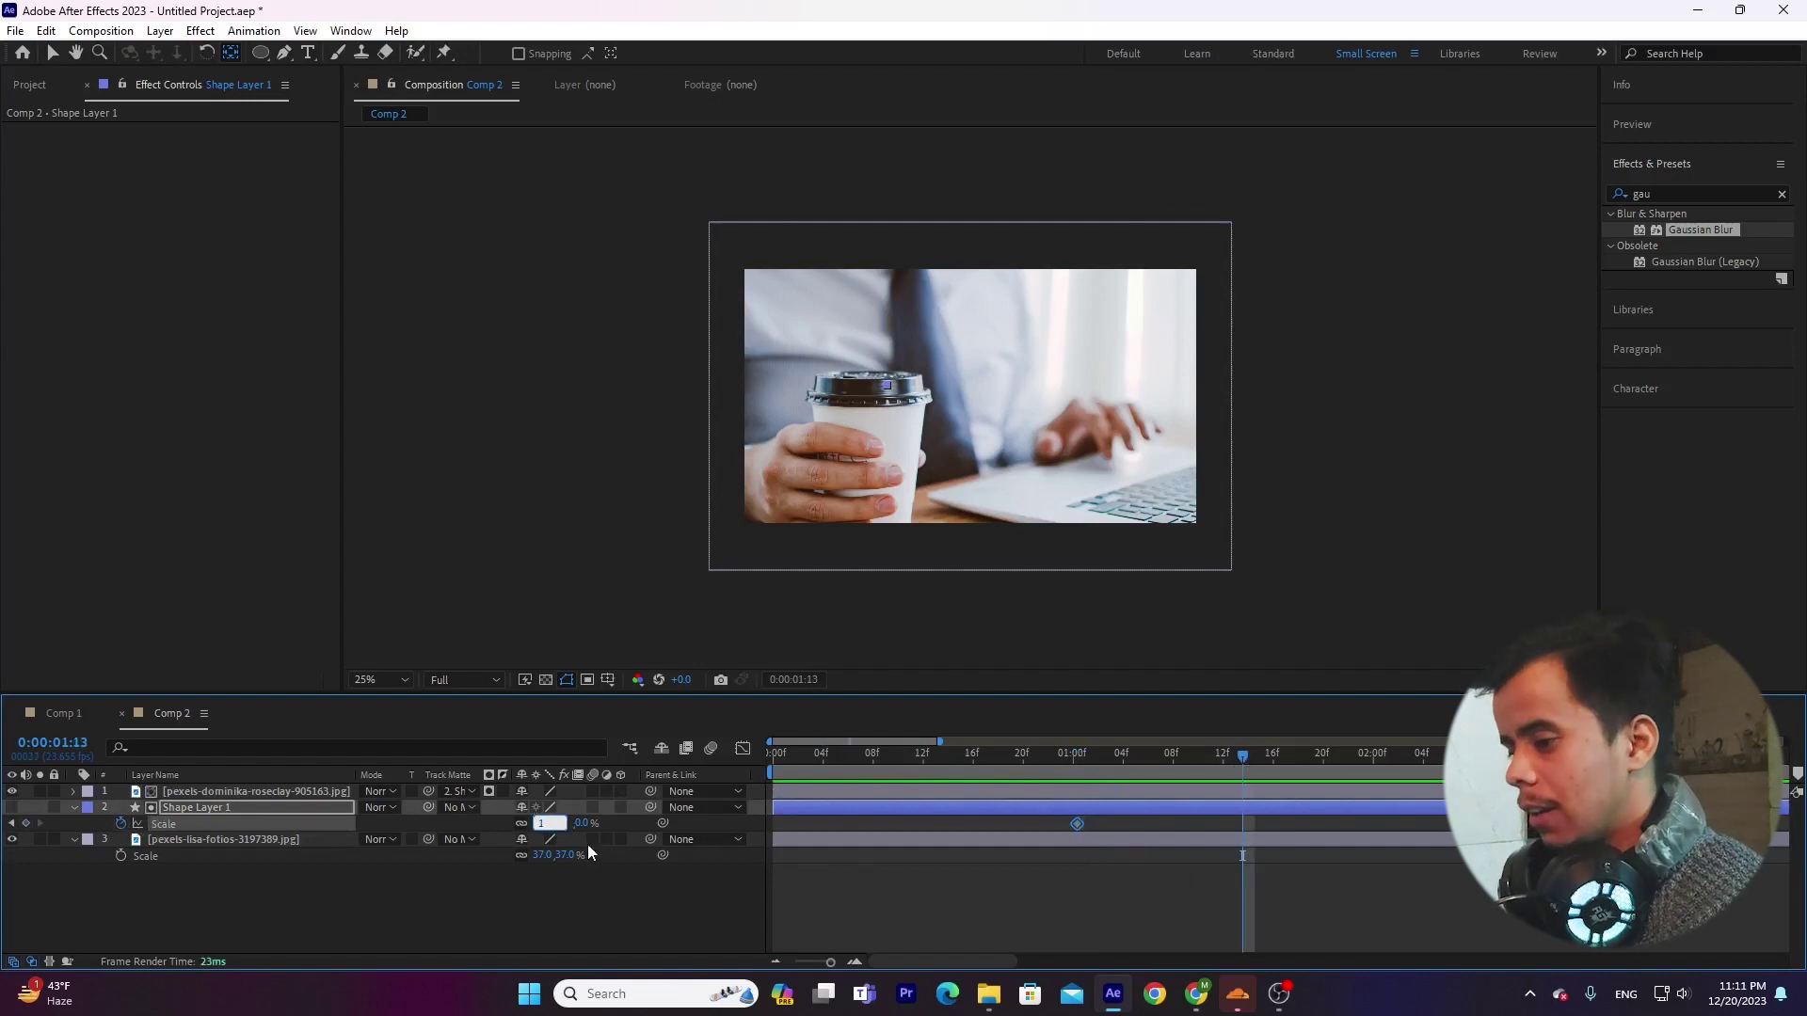
{"action": "type", "text": "100"}
{"action": "key", "text": "Return"}
{"action": "left_click", "coordinate": [1066, 755]}
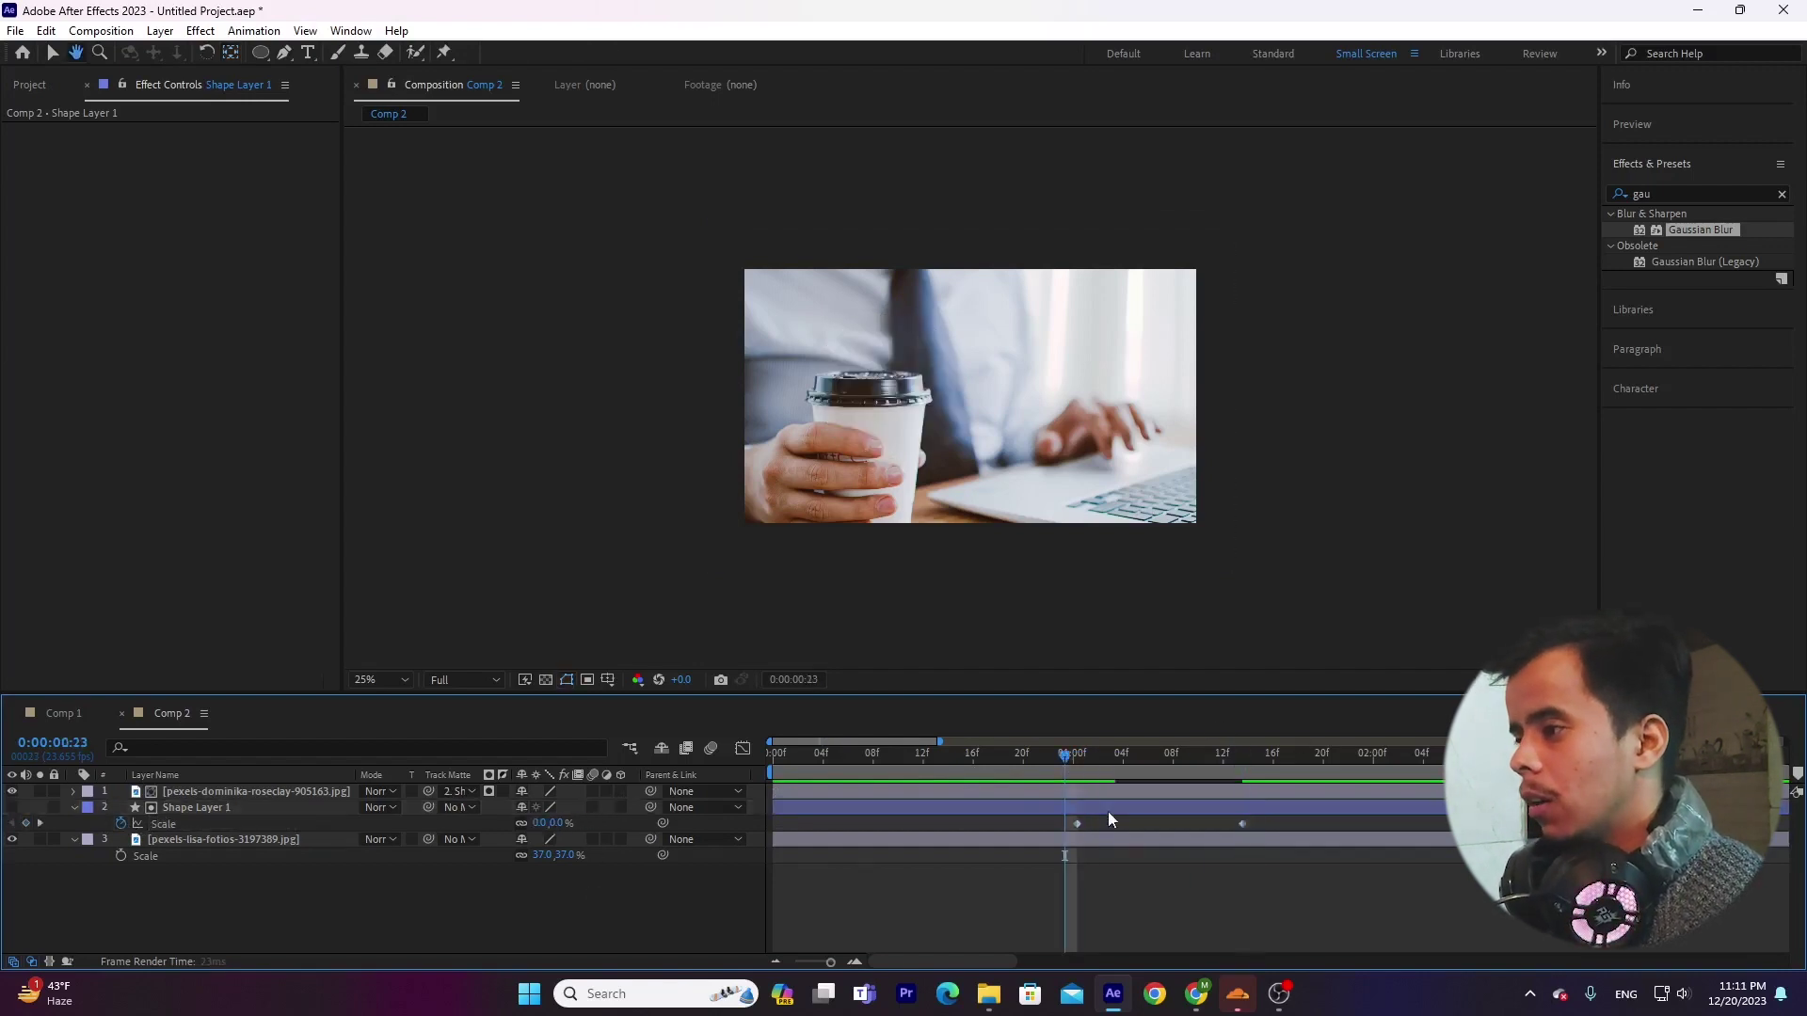
{"action": "left_click", "coordinate": [1345, 838]}
Step: Move both Scale keyframes to the start of the composition and bring the second one in to about frame 9
{"action": "key", "text": "Home"}
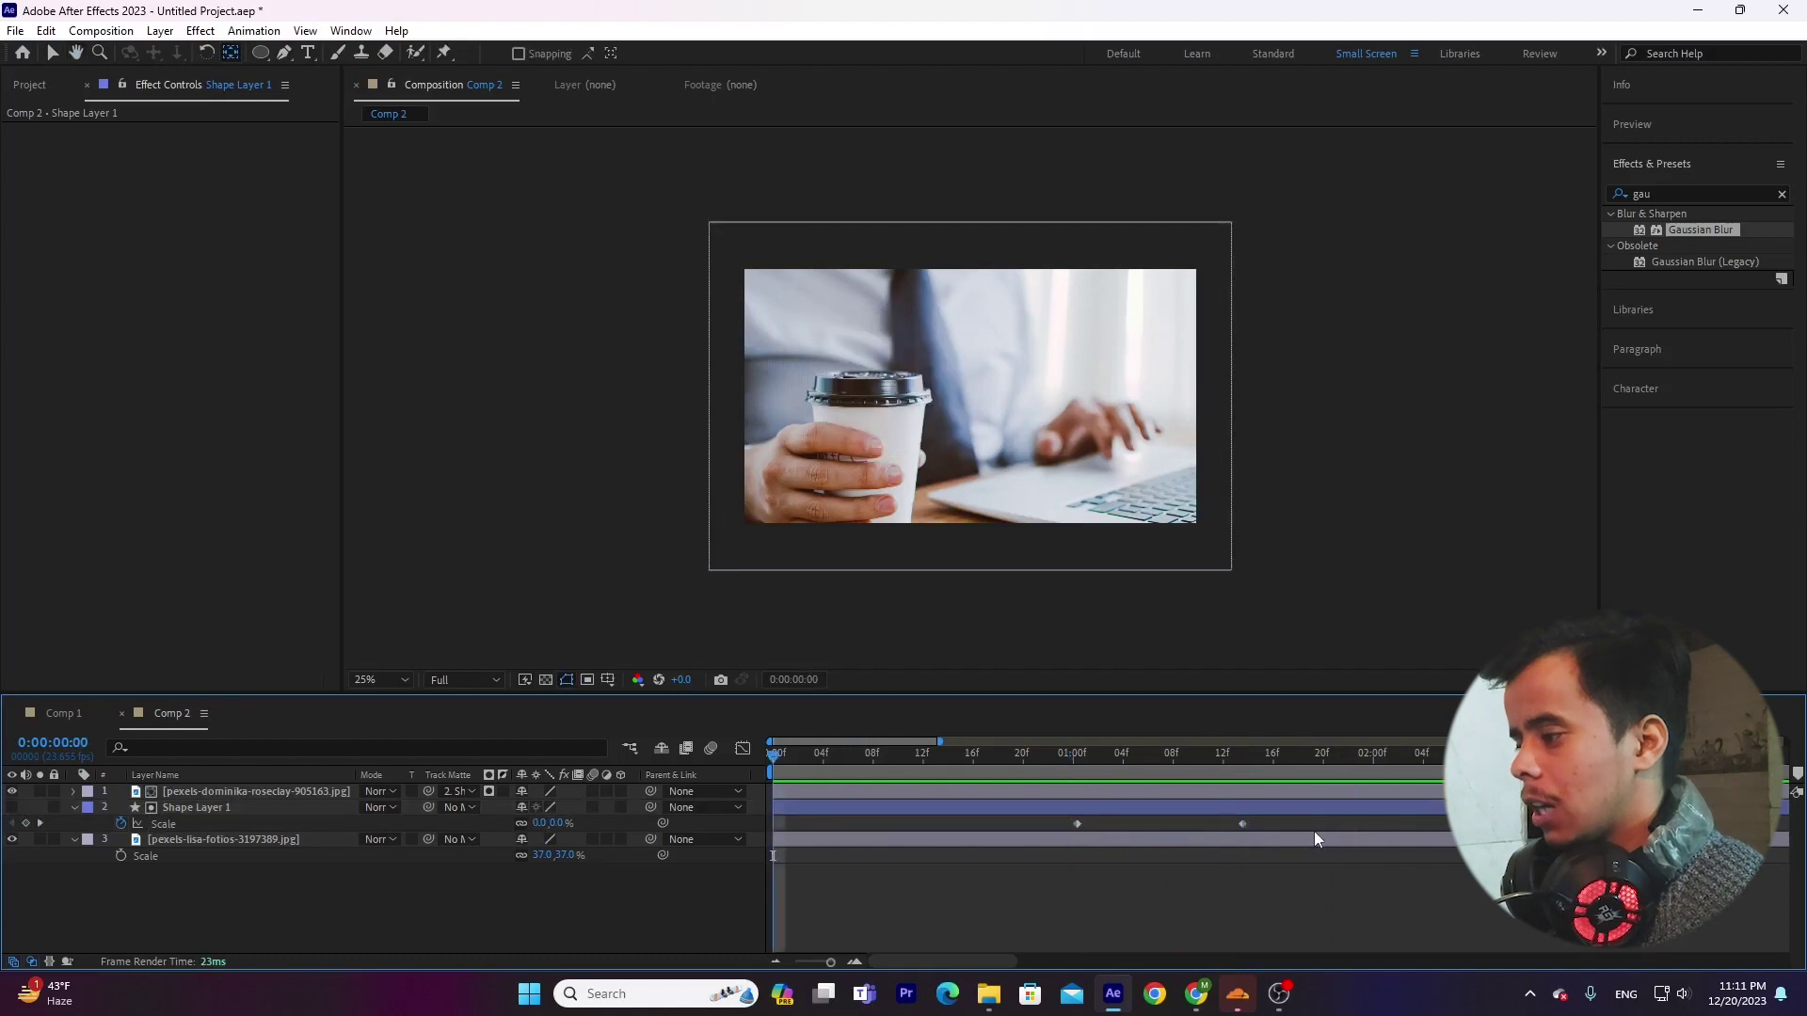
{"action": "left_click_drag", "start_coordinate": [1227, 847], "coordinate": [771, 817]}
{"action": "left_click", "coordinate": [843, 867]}
{"action": "key", "text": "minus"}
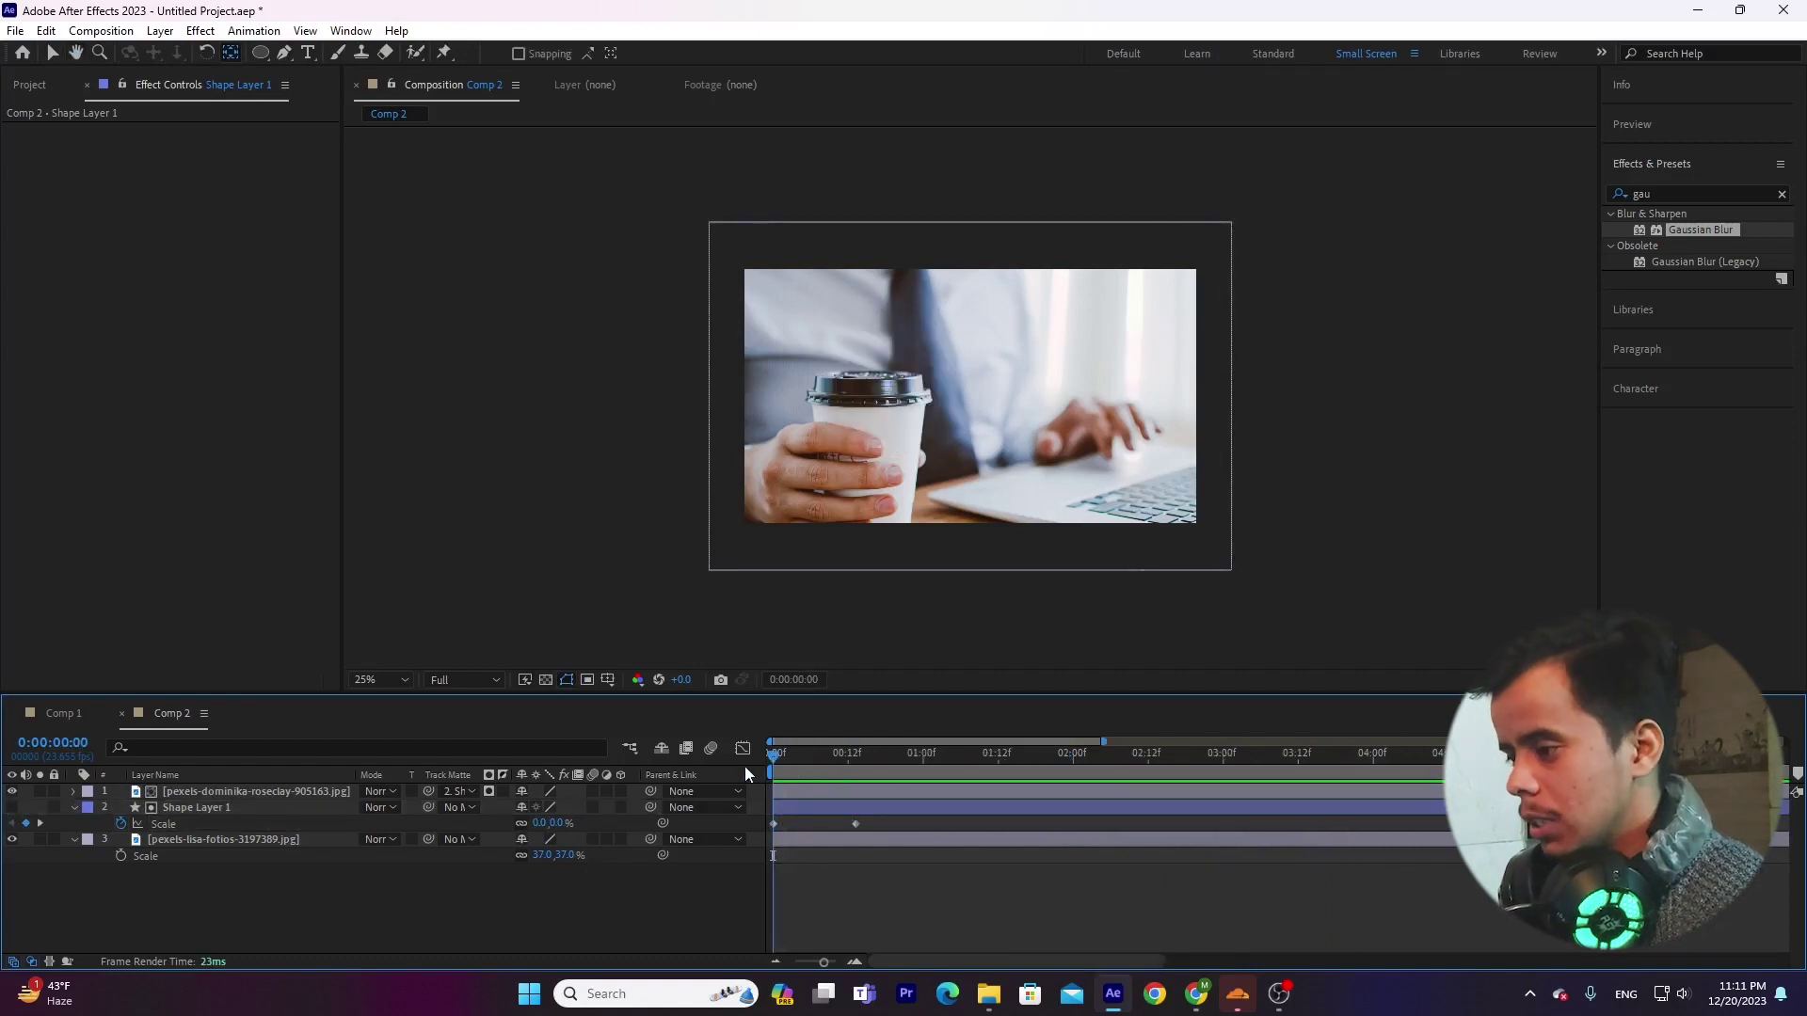
{"action": "key", "text": "equal"}
{"action": "left_click_drag", "start_coordinate": [934, 826], "coordinate": [894, 828]}
Step: Apply Easy Ease to both Scale keyframes of Shape Layer 1 and preview the animation
{"action": "right_click", "coordinate": [894, 828]}
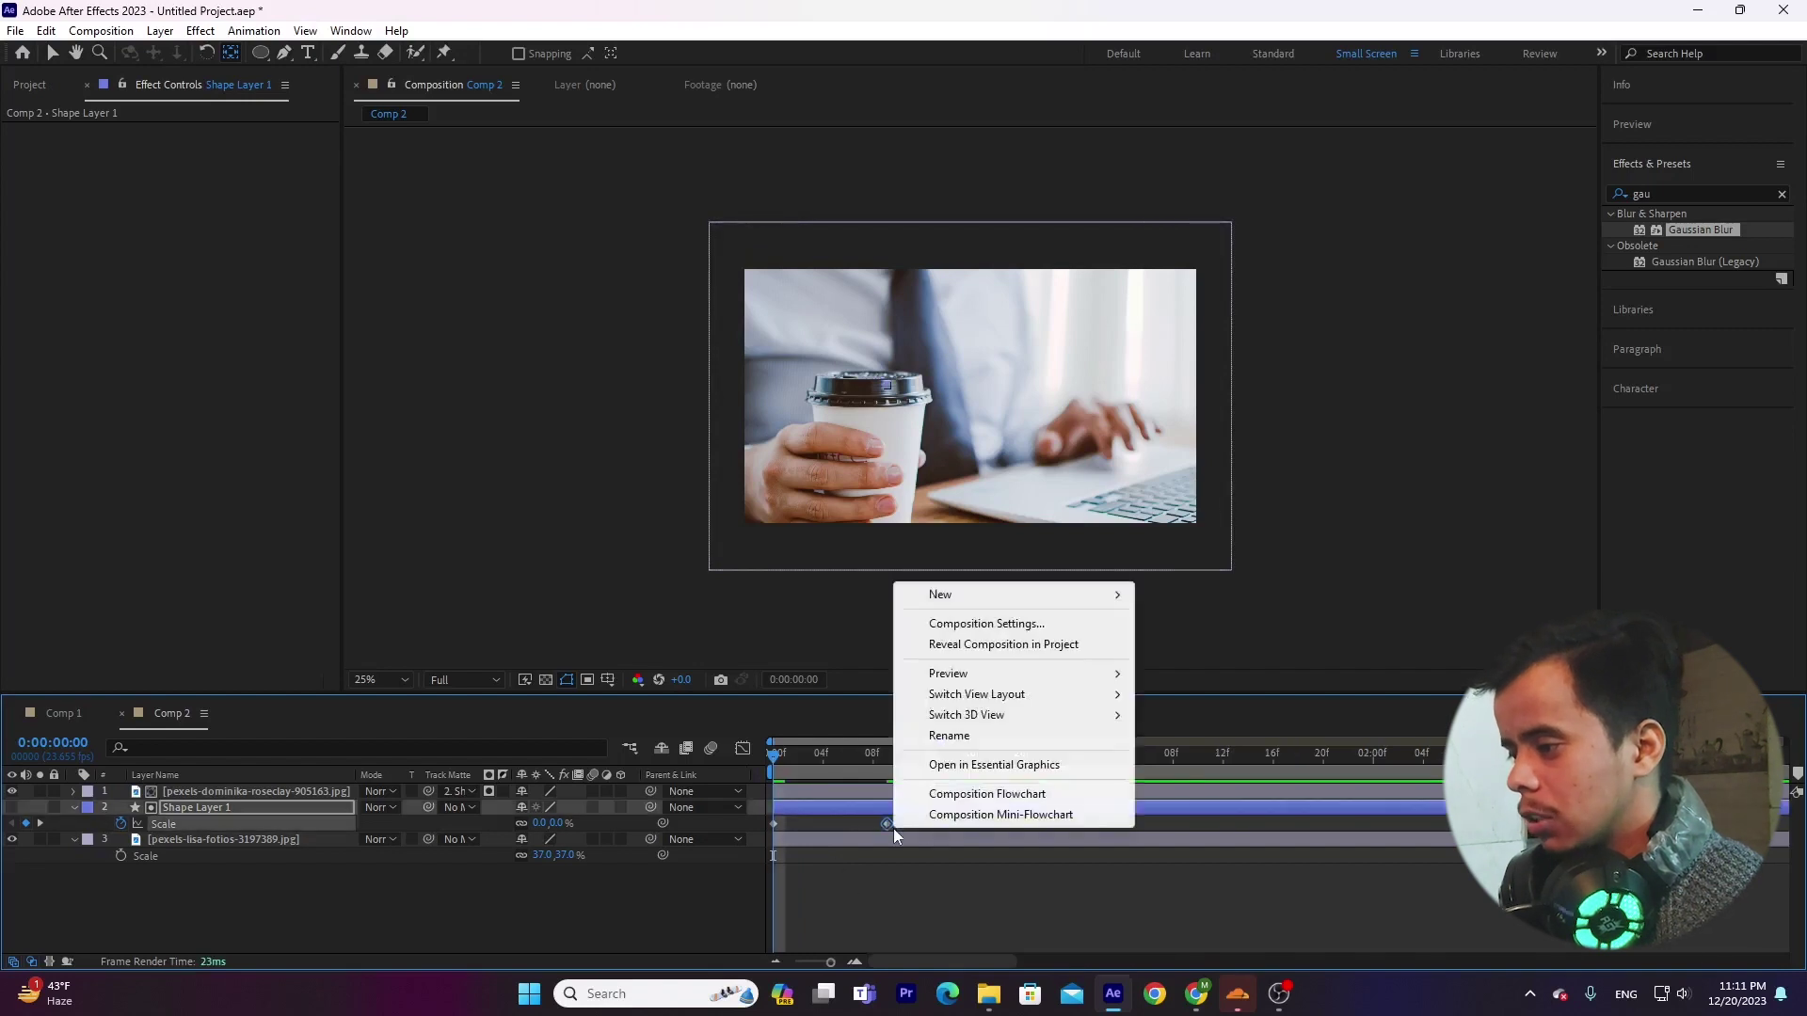
{"action": "right_click", "coordinate": [887, 823]}
{"action": "left_click", "coordinate": [975, 725]}
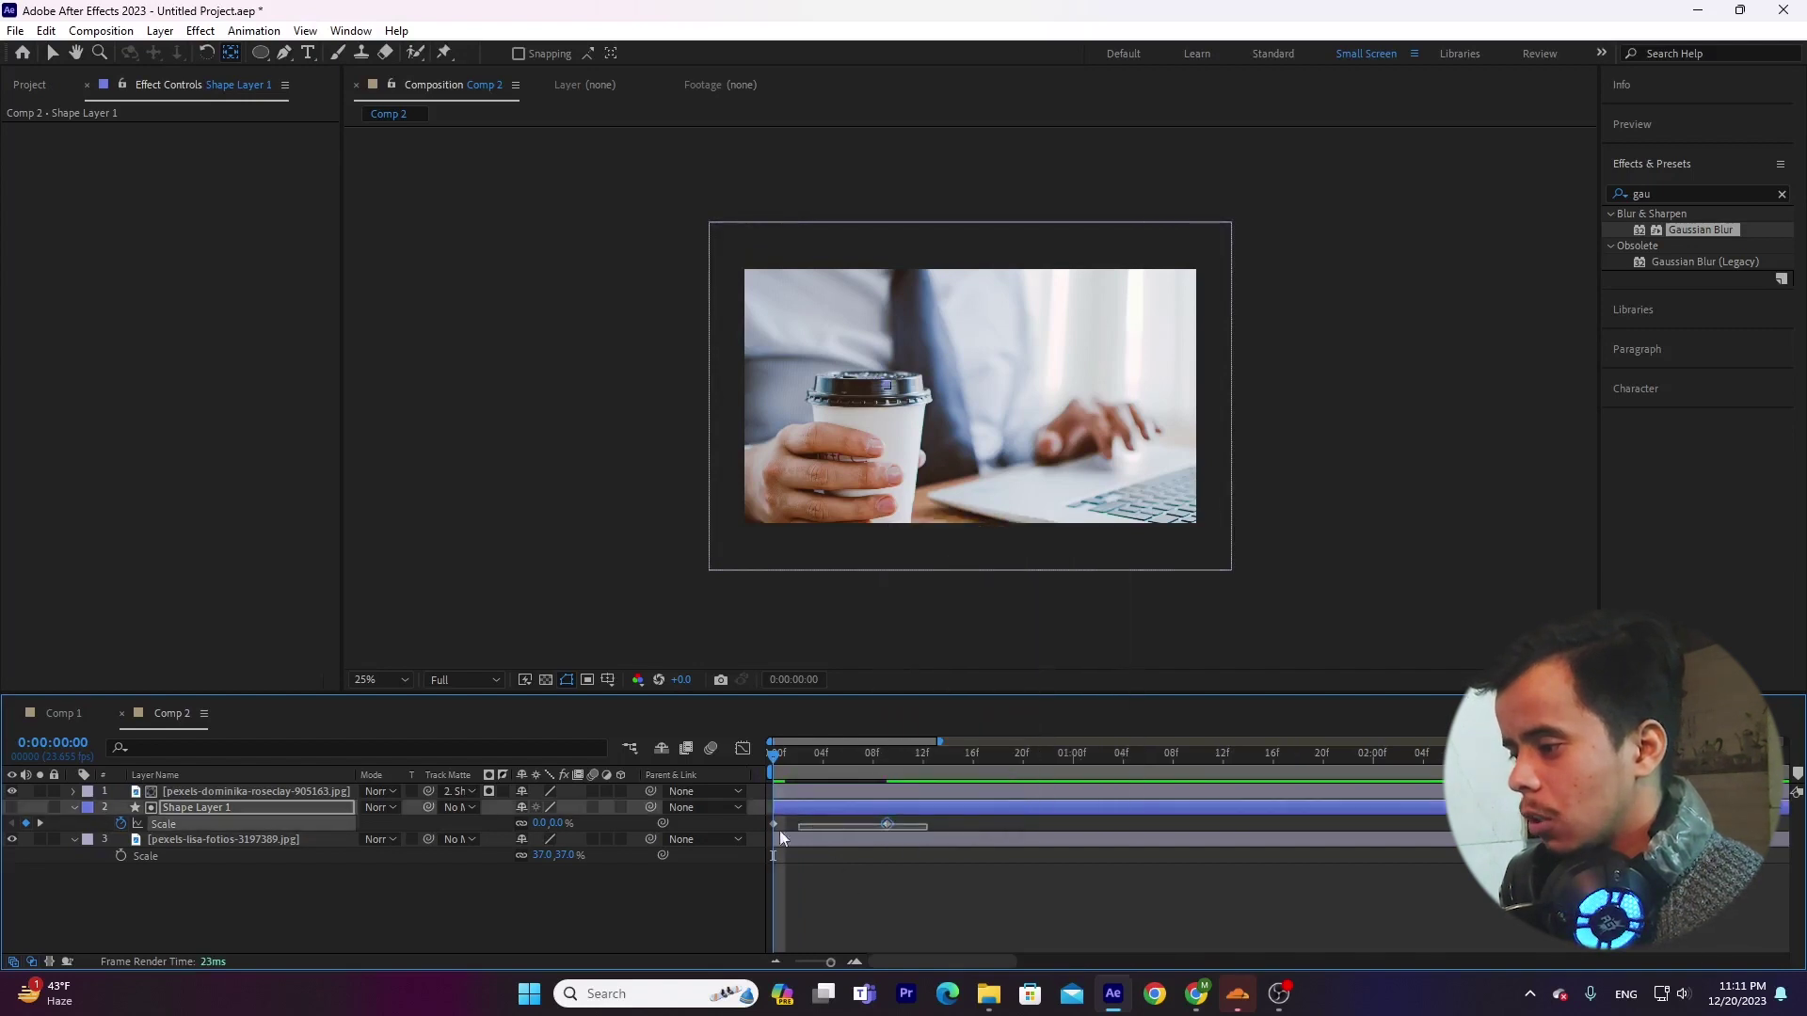
{"action": "left_click", "coordinate": [888, 882]}
{"action": "key", "text": "space"}
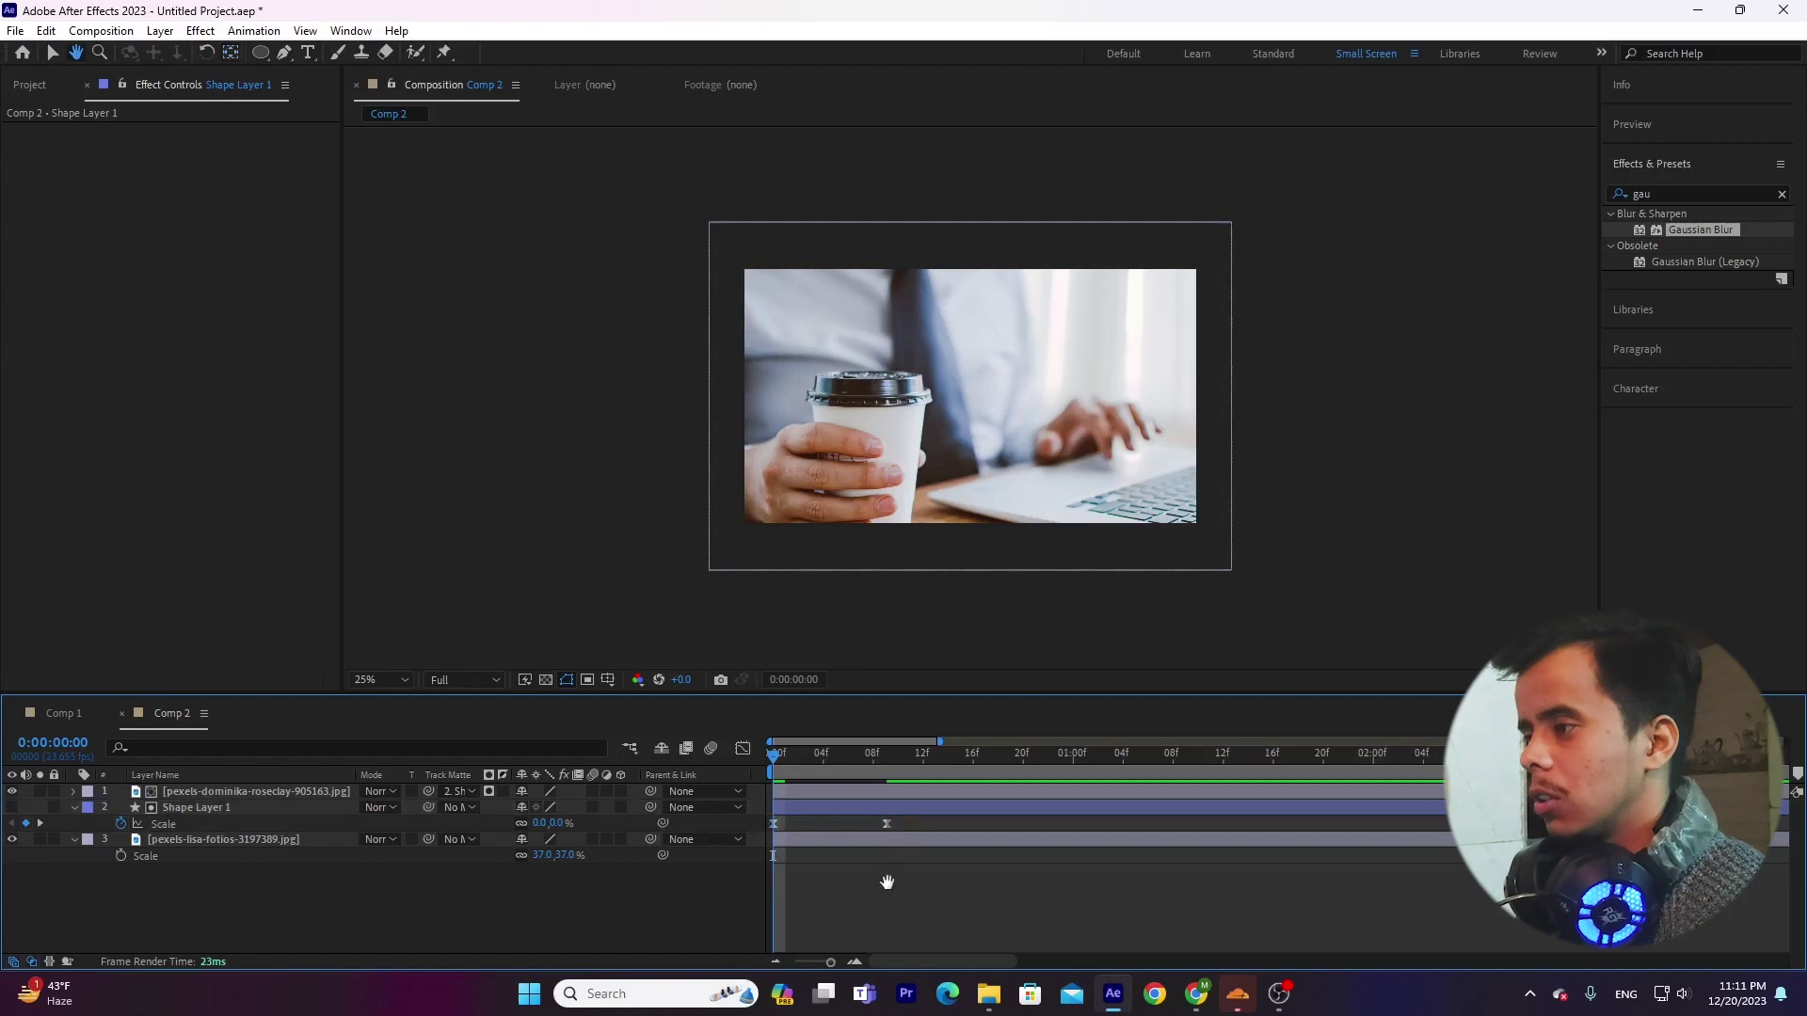
{"action": "key", "text": "space"}
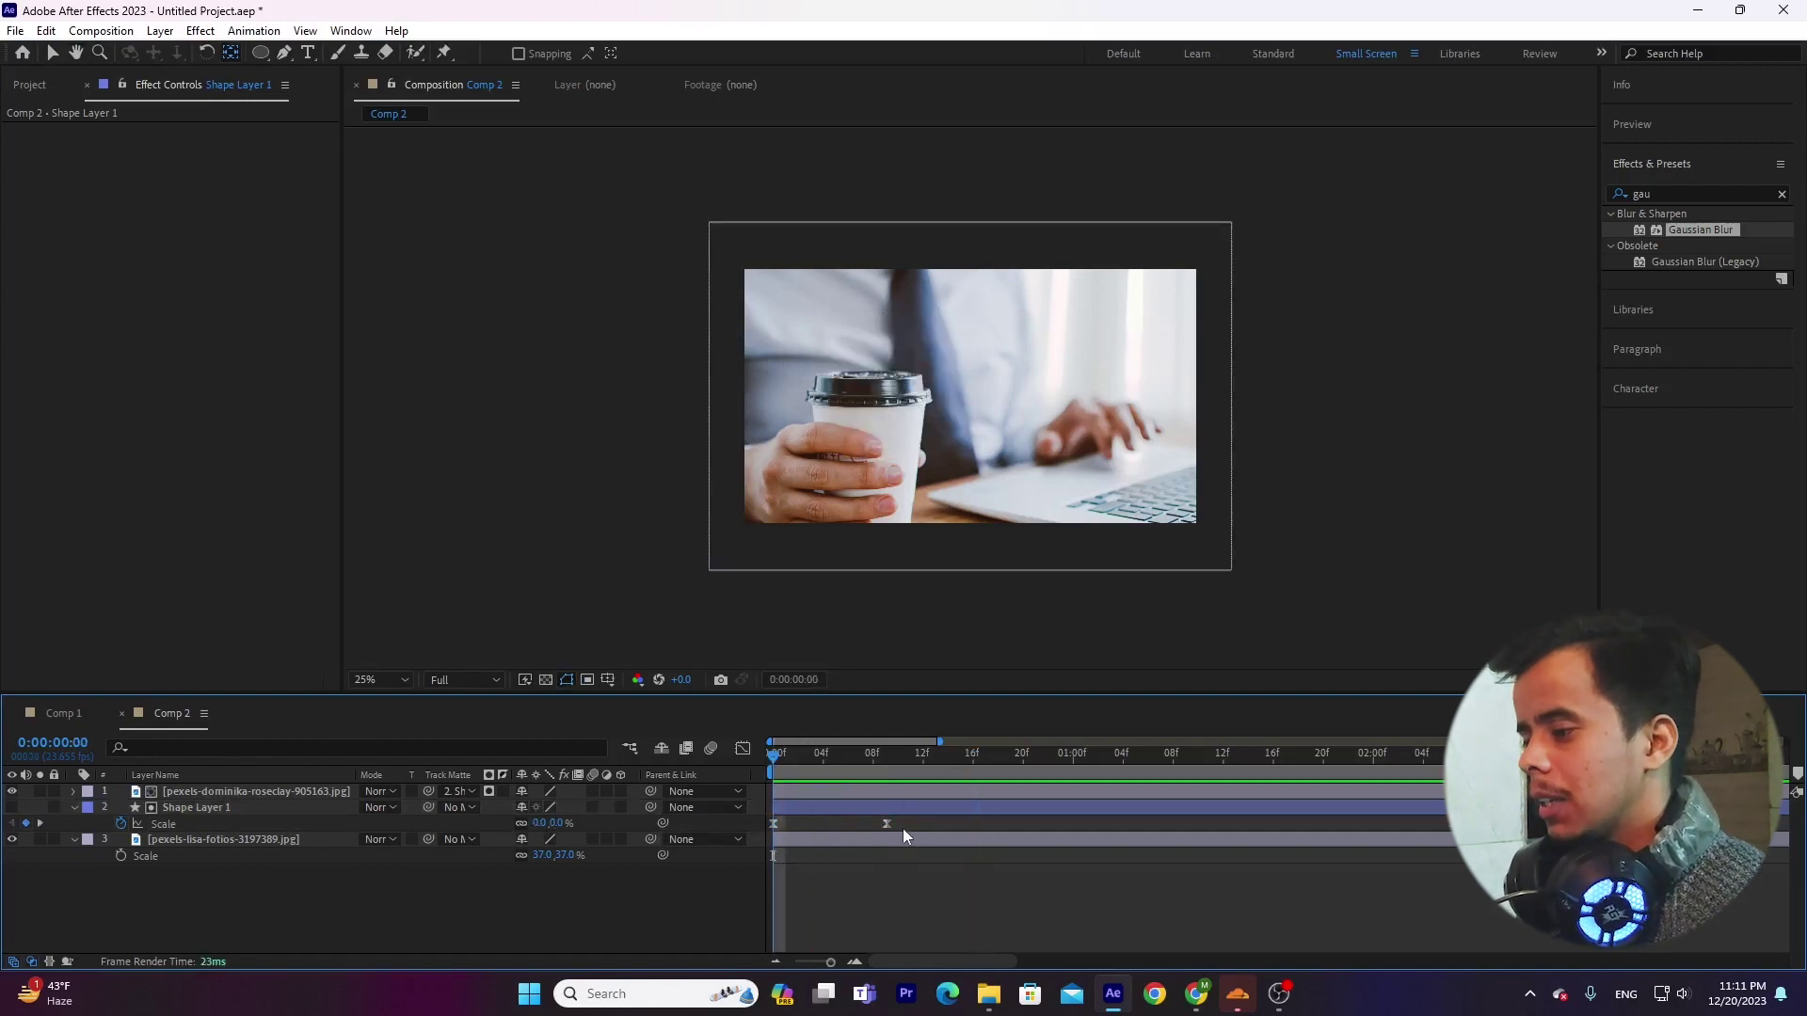
Step: Move the second Scale keyframe out to about frame 18 and preview the circle's reveal
{"action": "left_click_drag", "start_coordinate": [890, 824], "coordinate": [990, 832]}
{"action": "key", "text": "space"}
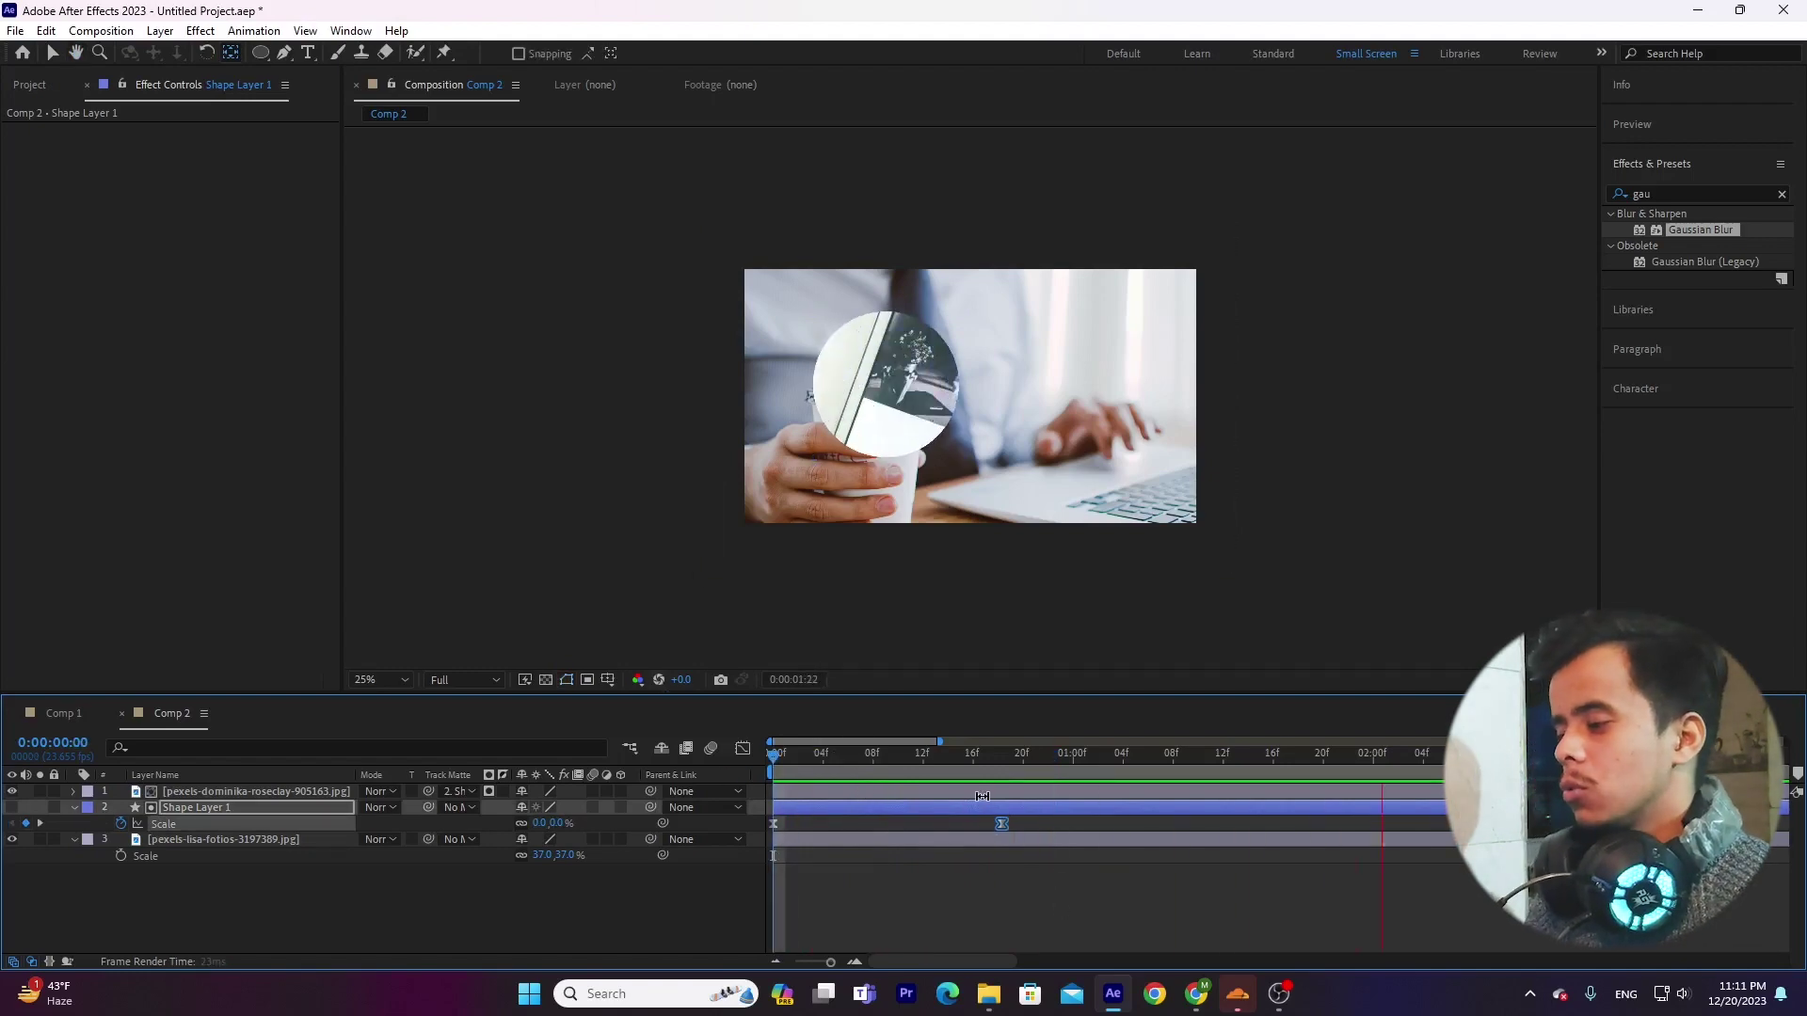
Step: Switch to Chrome to examine the circular cut-outs in the reference YouTube video, and return to After Effects
{"action": "left_click", "coordinate": [1196, 994]}
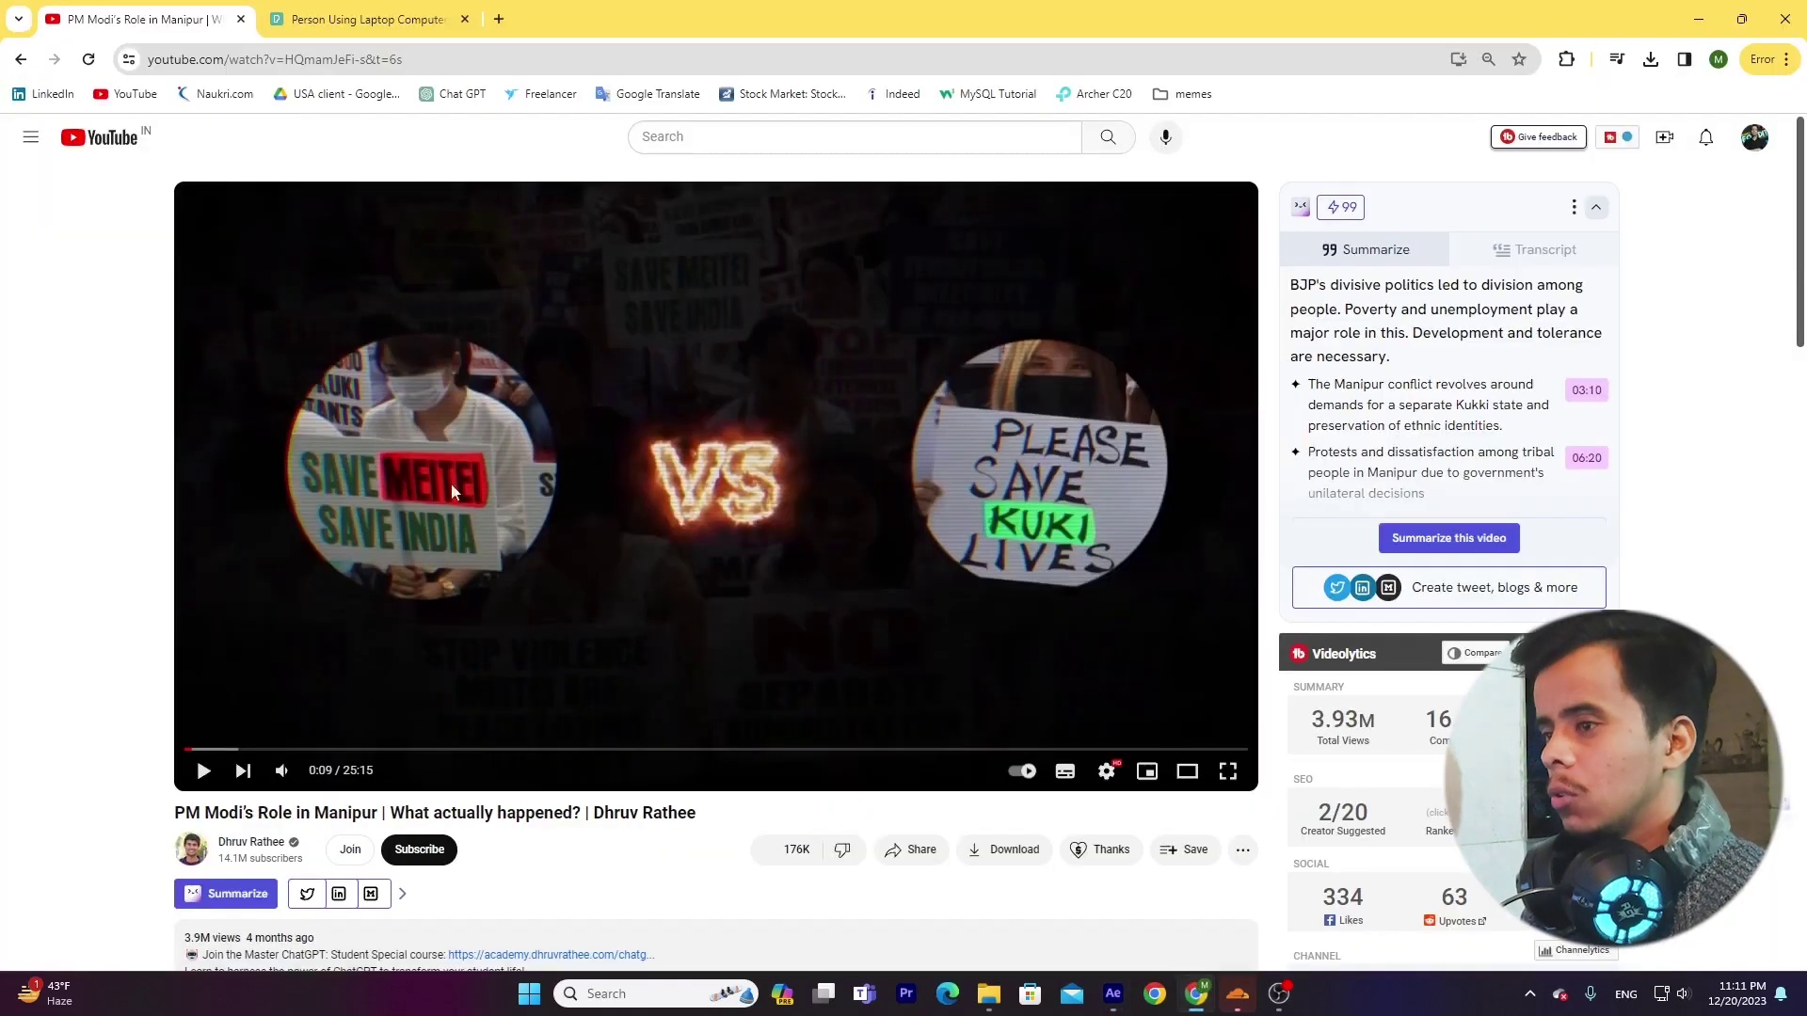
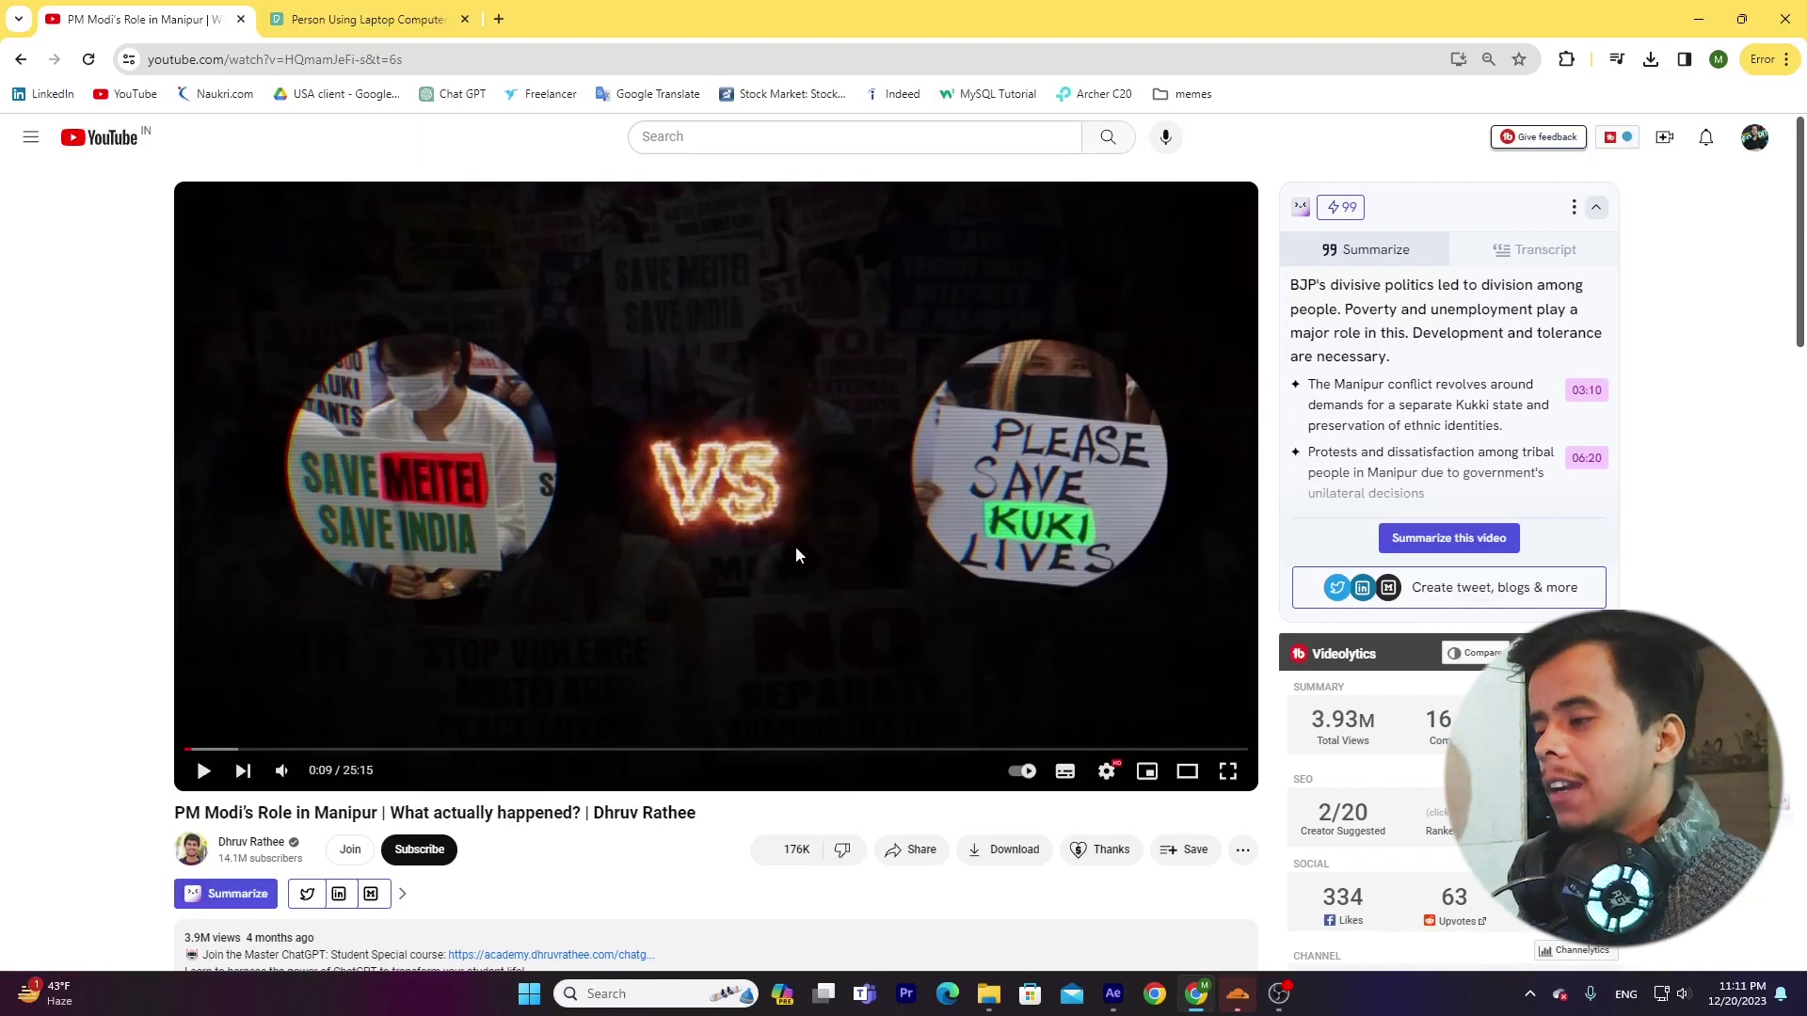
{"action": "left_click", "coordinate": [1114, 994]}
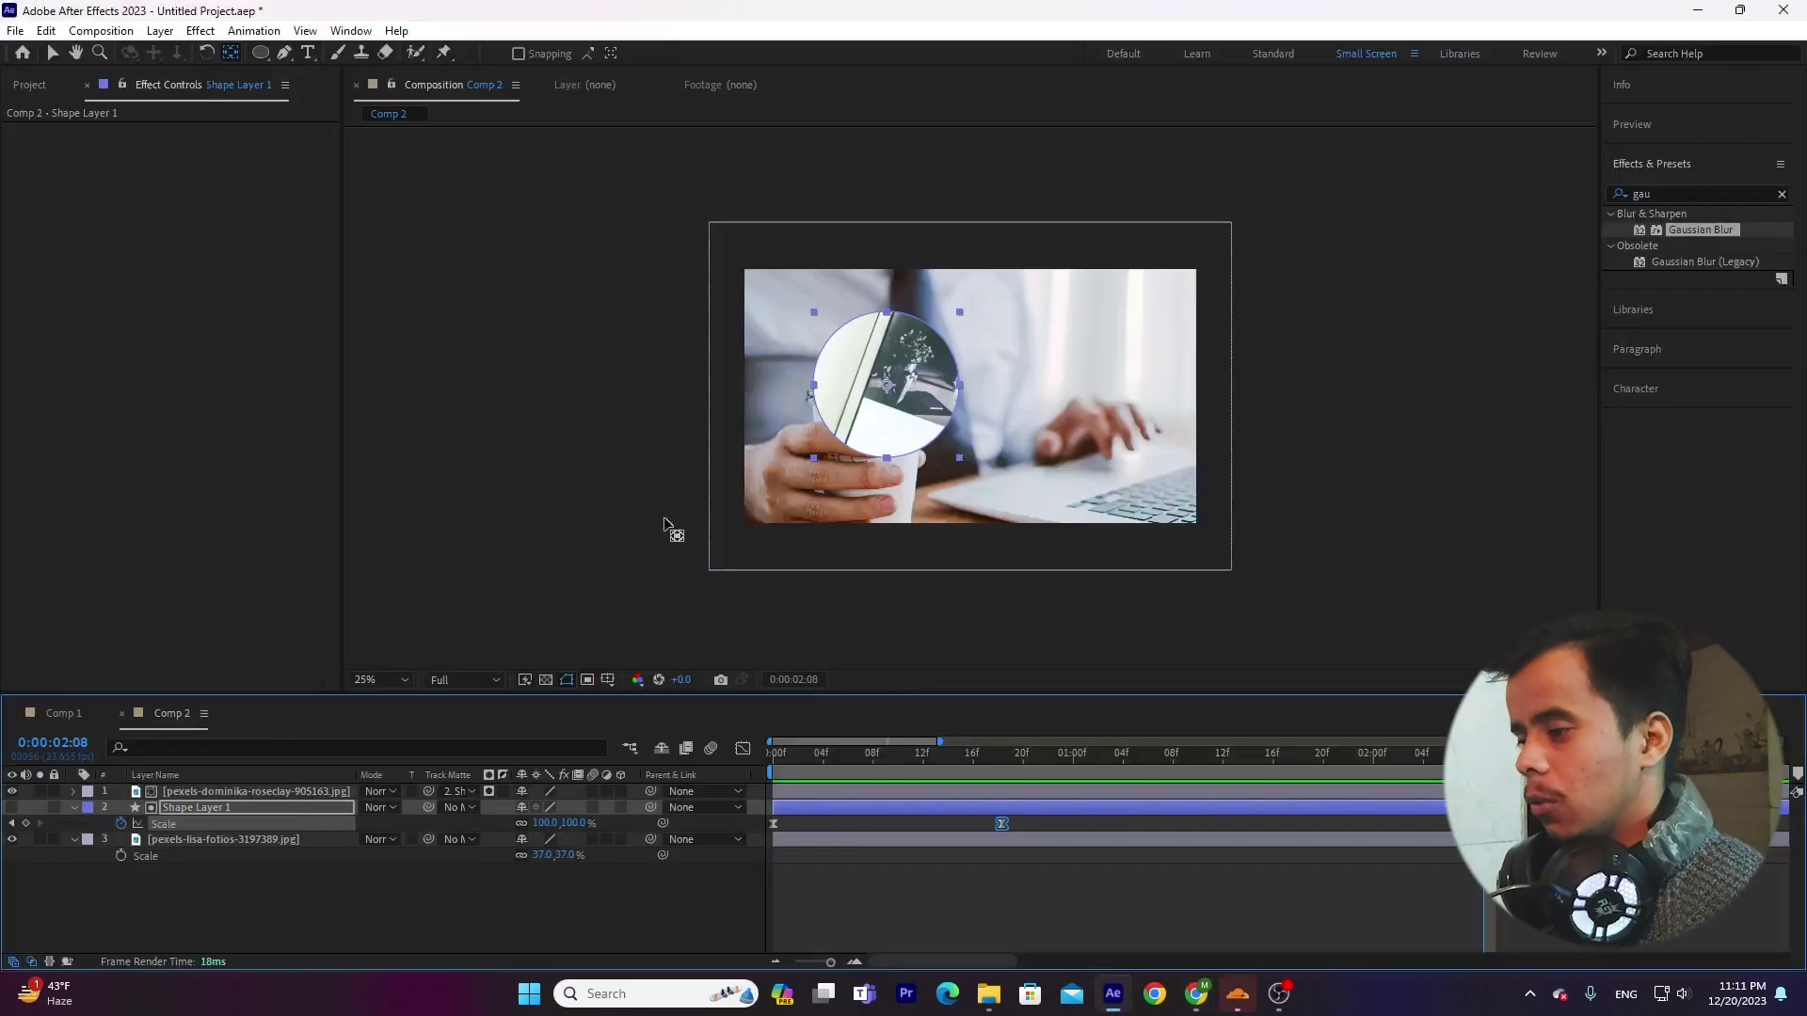
Step: Delete Shape Layer 1 and both photo layers from Comp 2
{"action": "left_click", "coordinate": [228, 813]}
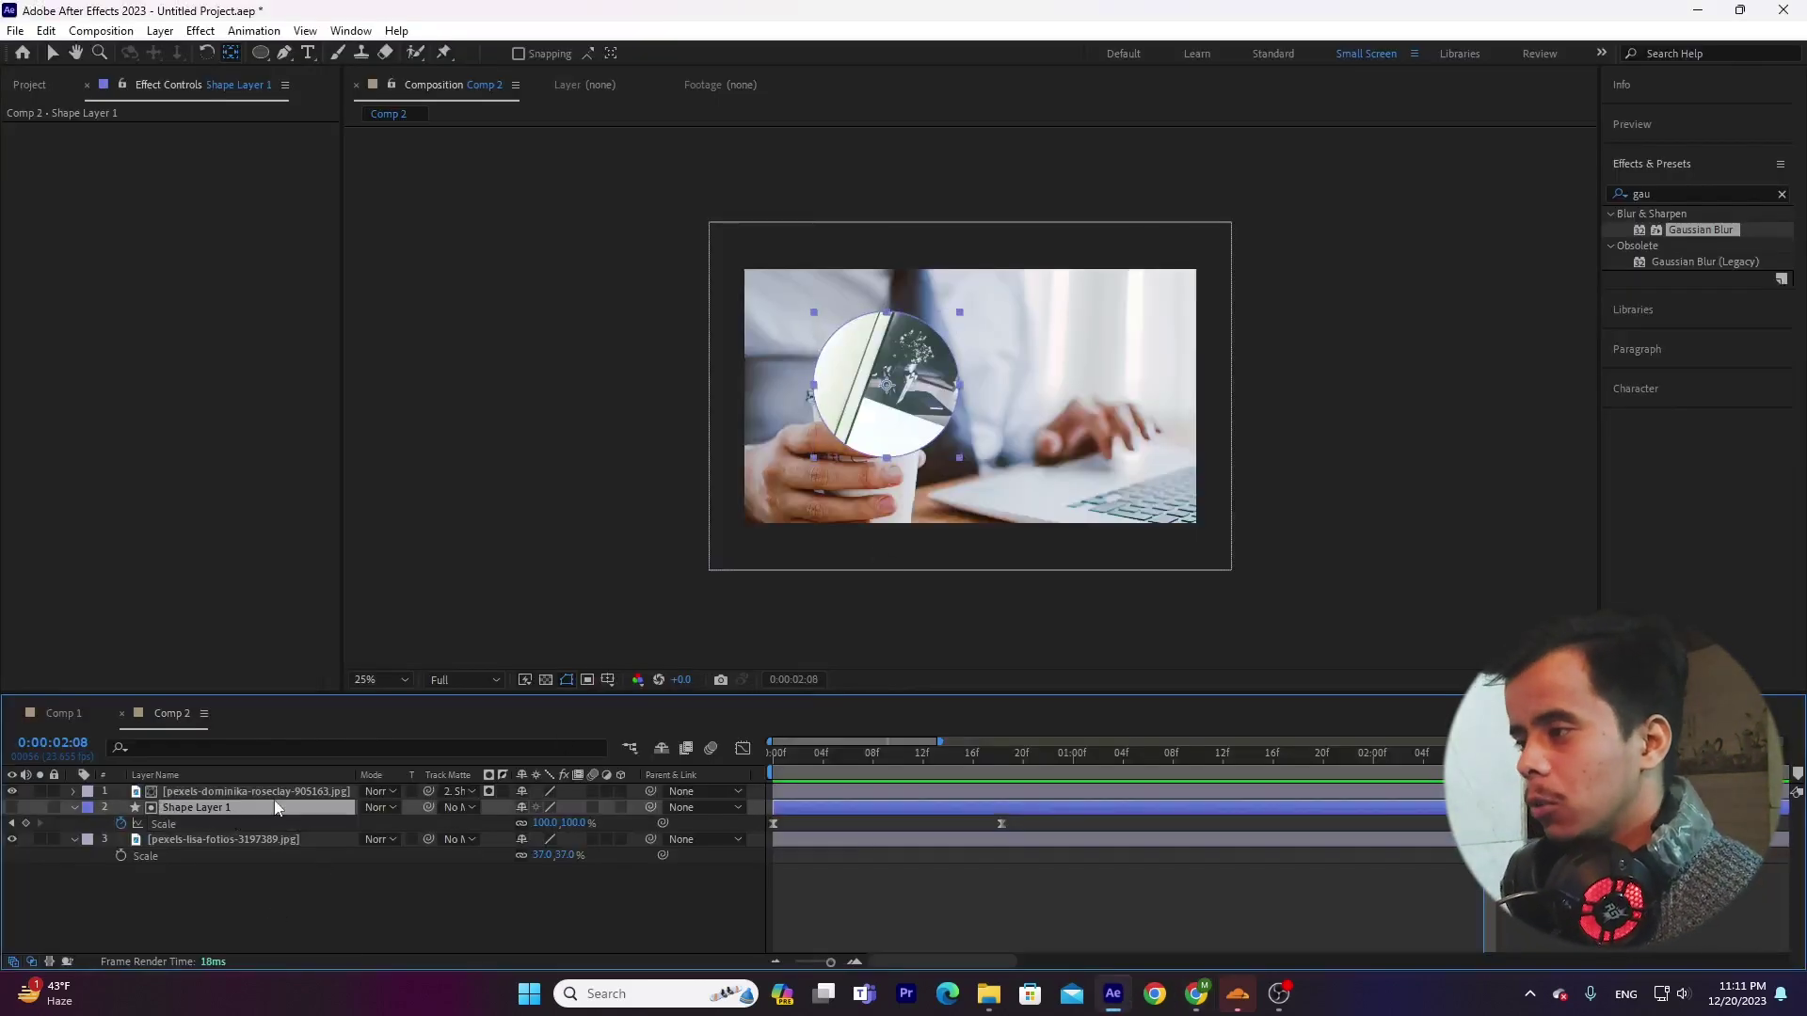
{"action": "key", "text": "Delete"}
{"action": "left_click", "coordinate": [209, 794]}
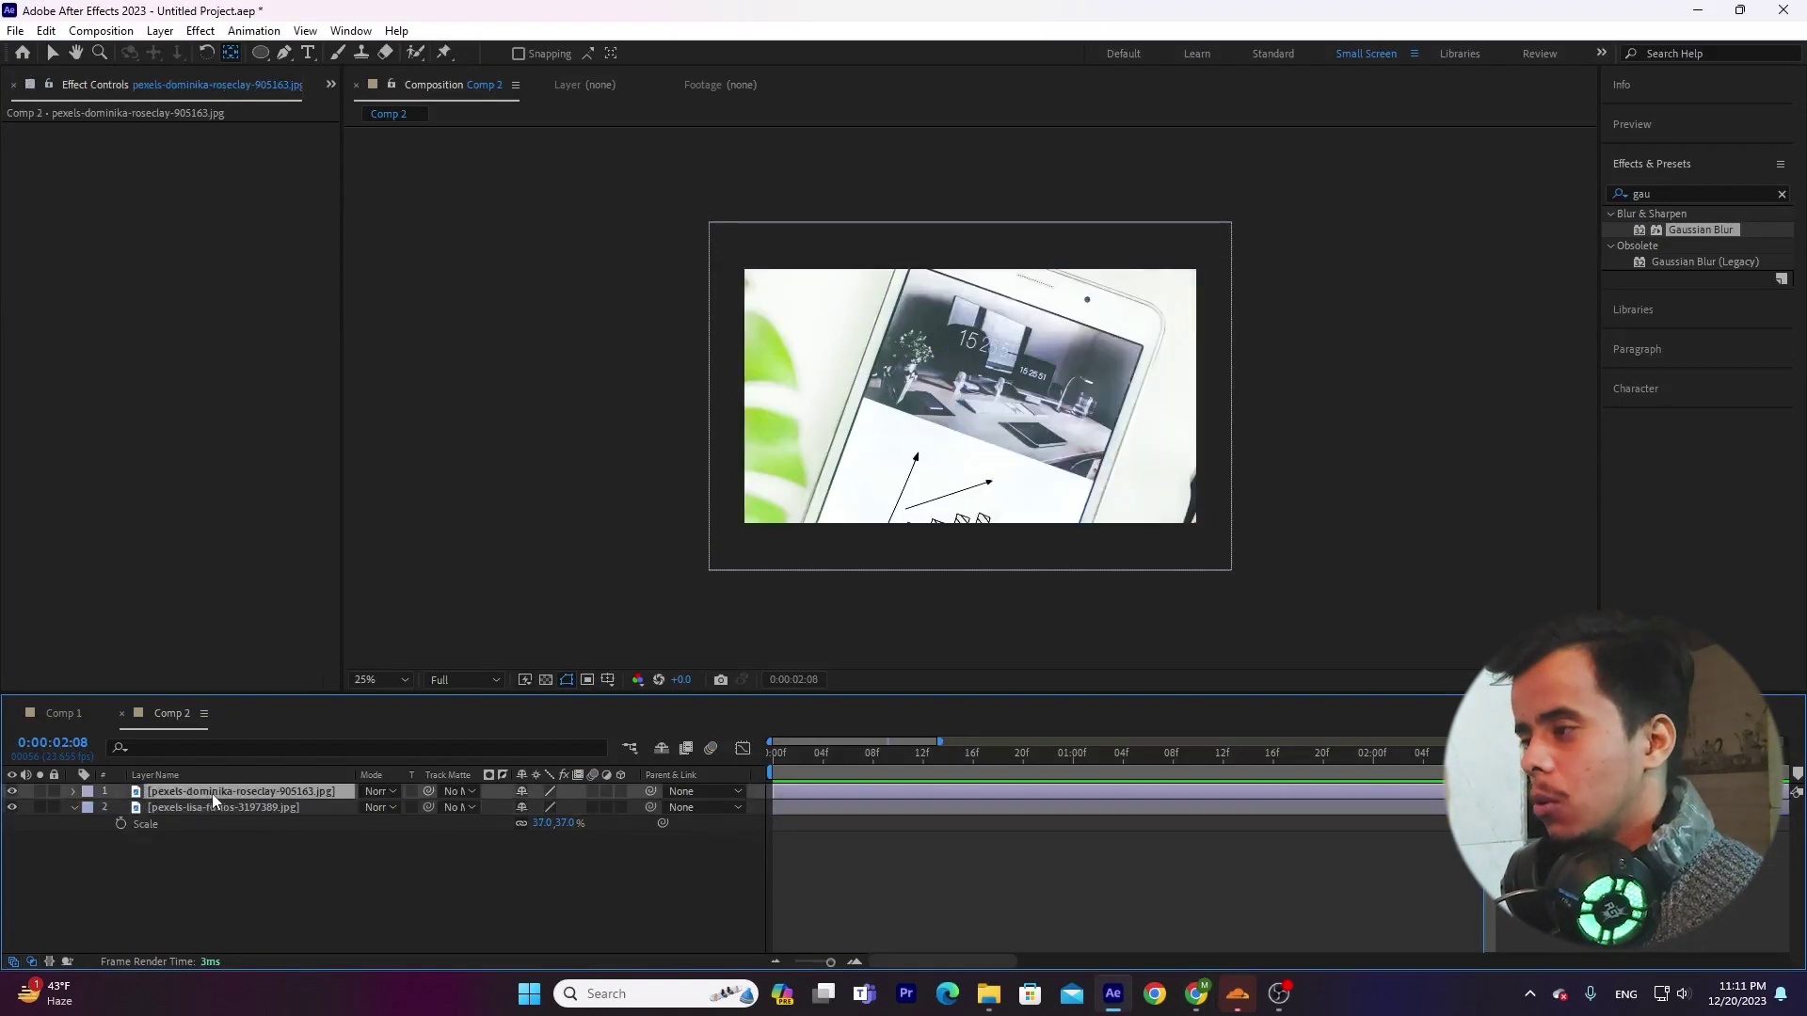
{"action": "key", "text": "Delete"}
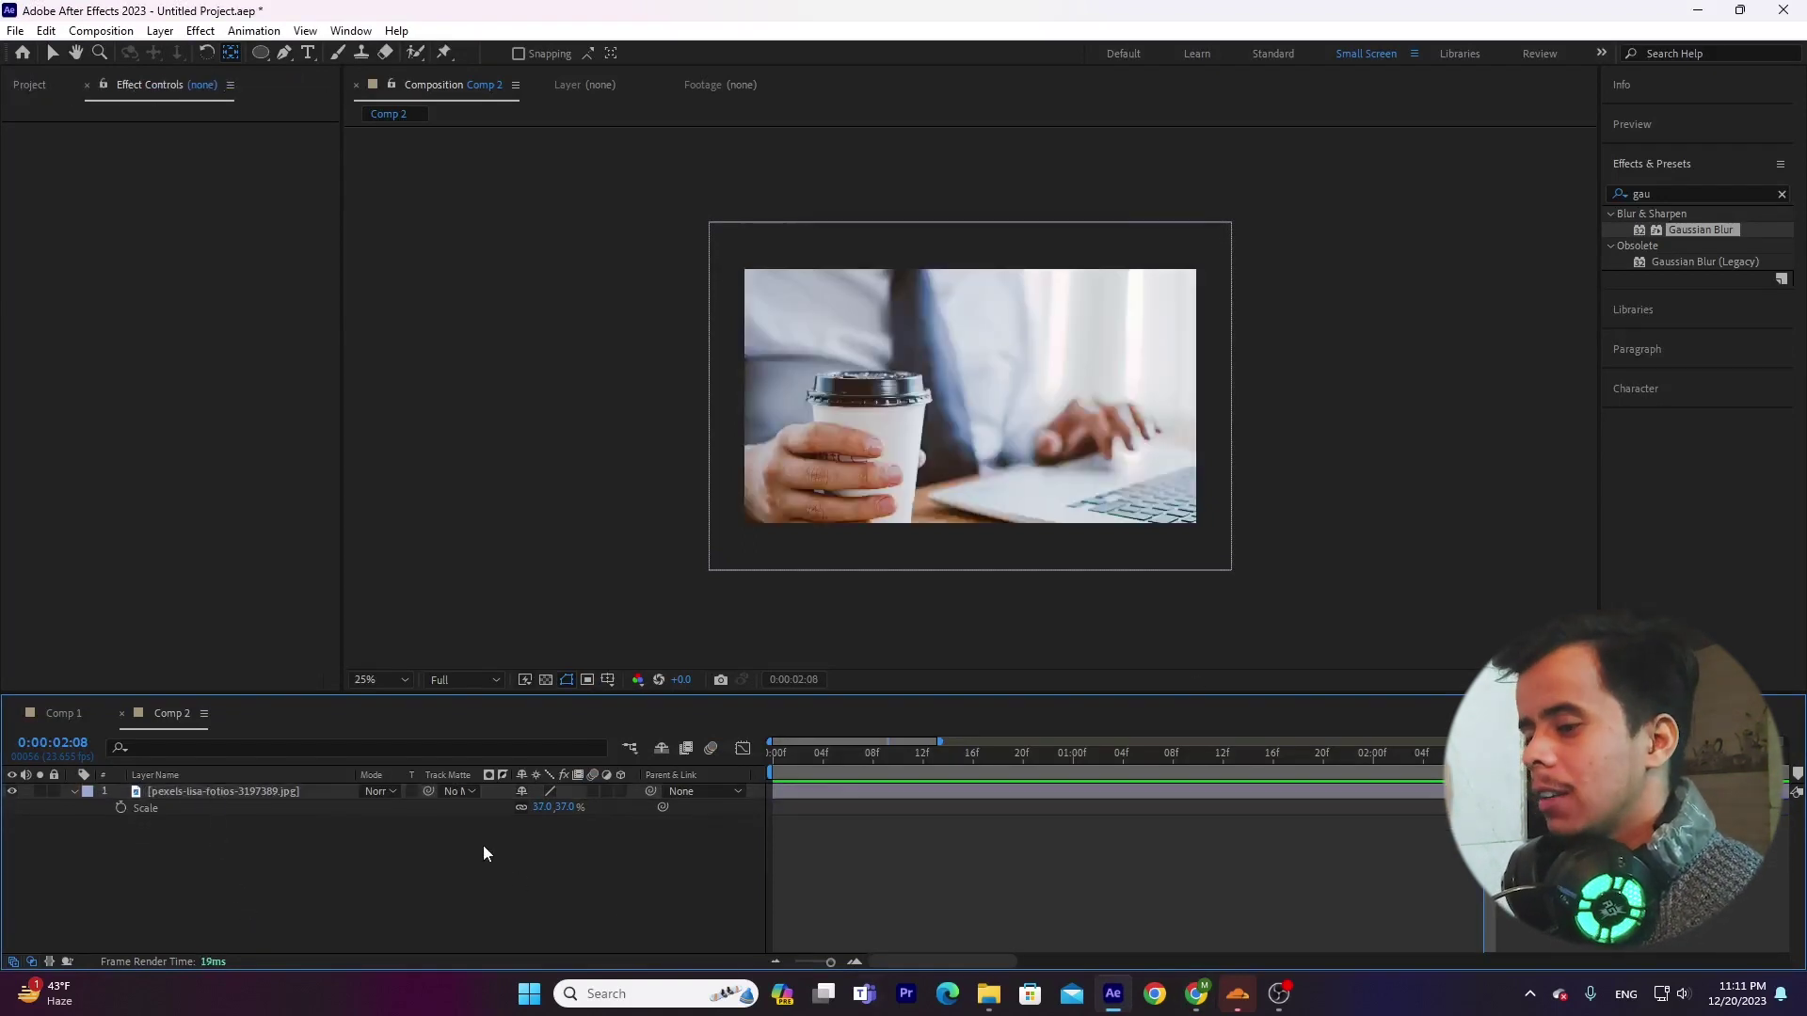
{"action": "left_click", "coordinate": [180, 791]}
{"action": "key", "text": "Delete"}
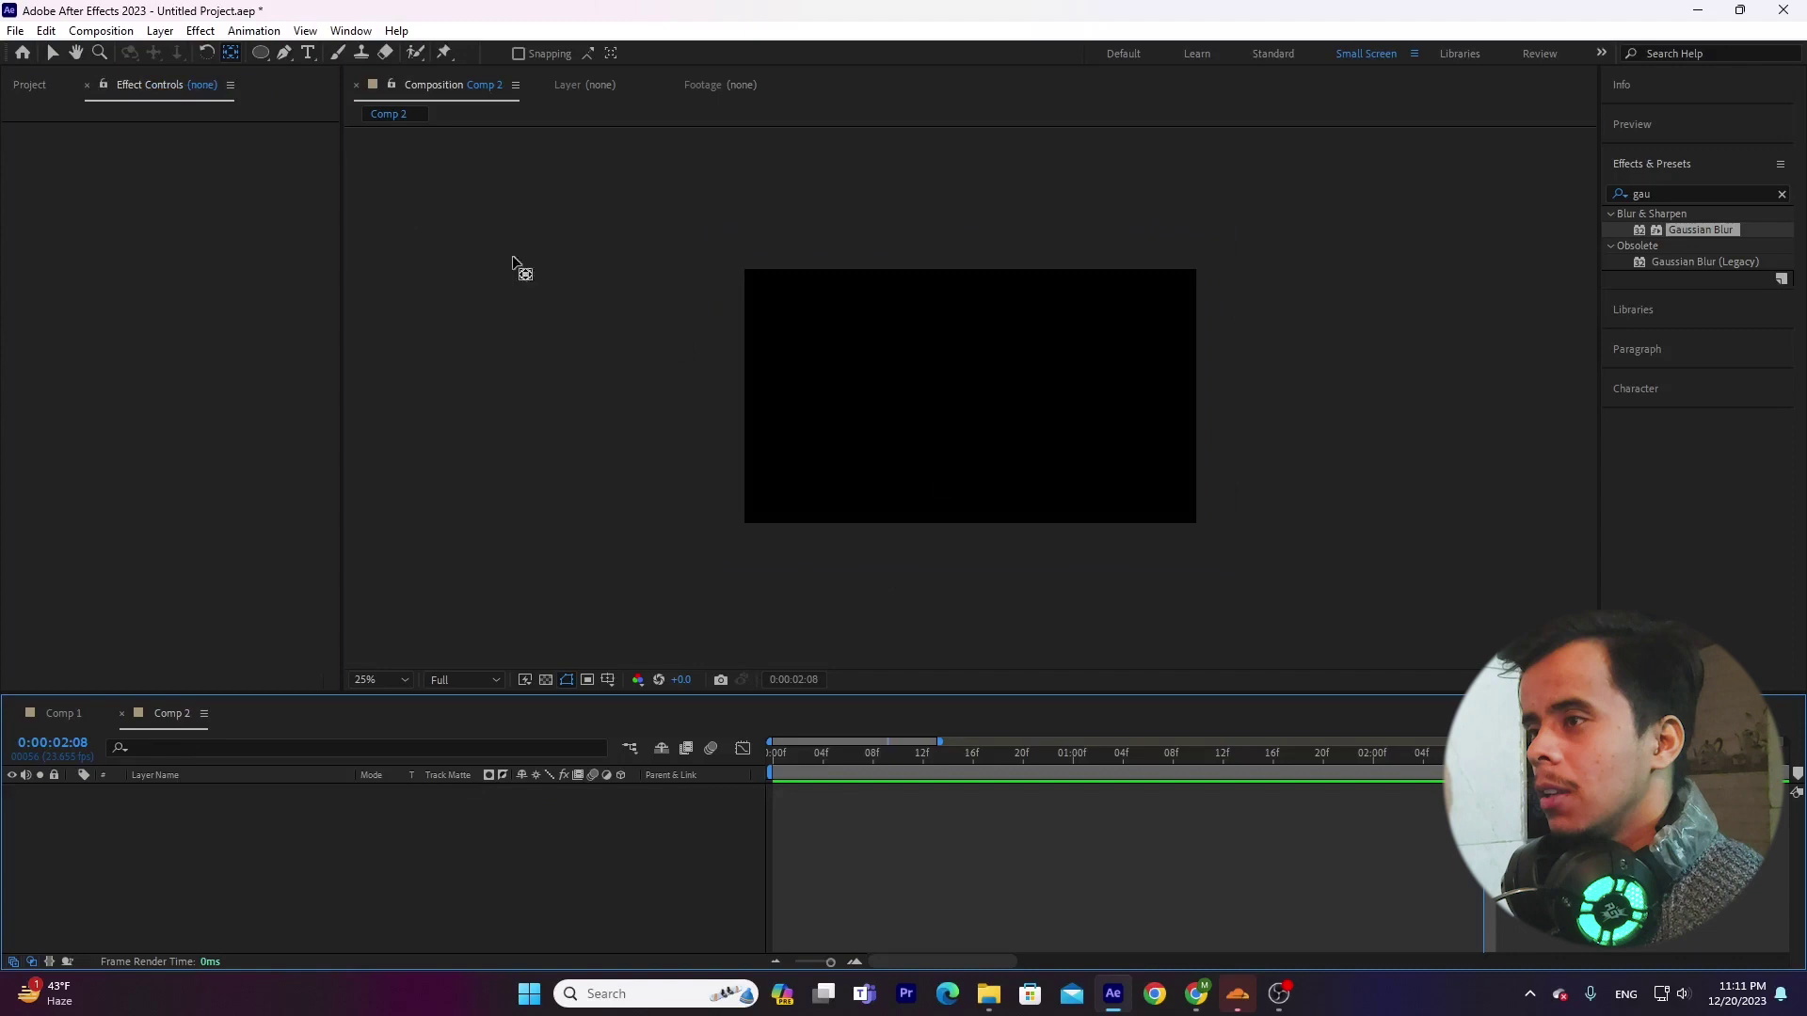
Step: Add a white text layer reading "Pahadi Editor" across the middle of Comp 2
{"action": "left_click", "coordinate": [308, 53]}
{"action": "left_click", "coordinate": [791, 421]}
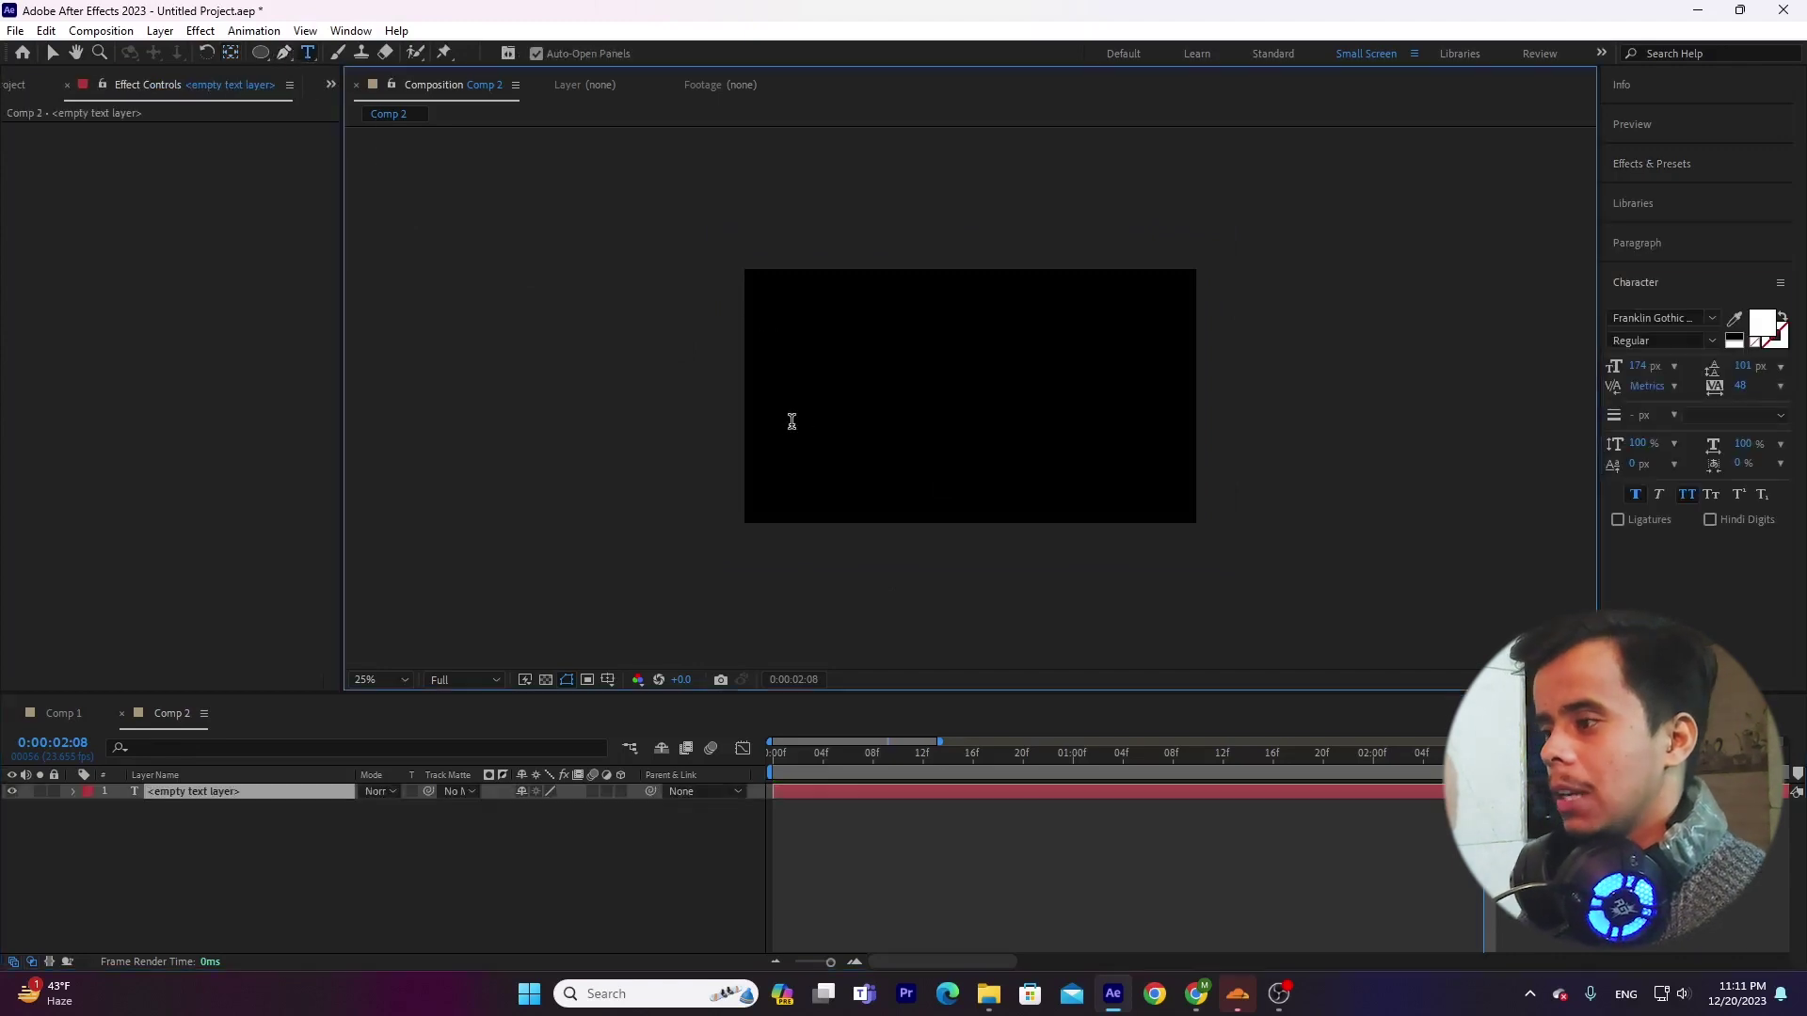
{"action": "key", "text": "super"}
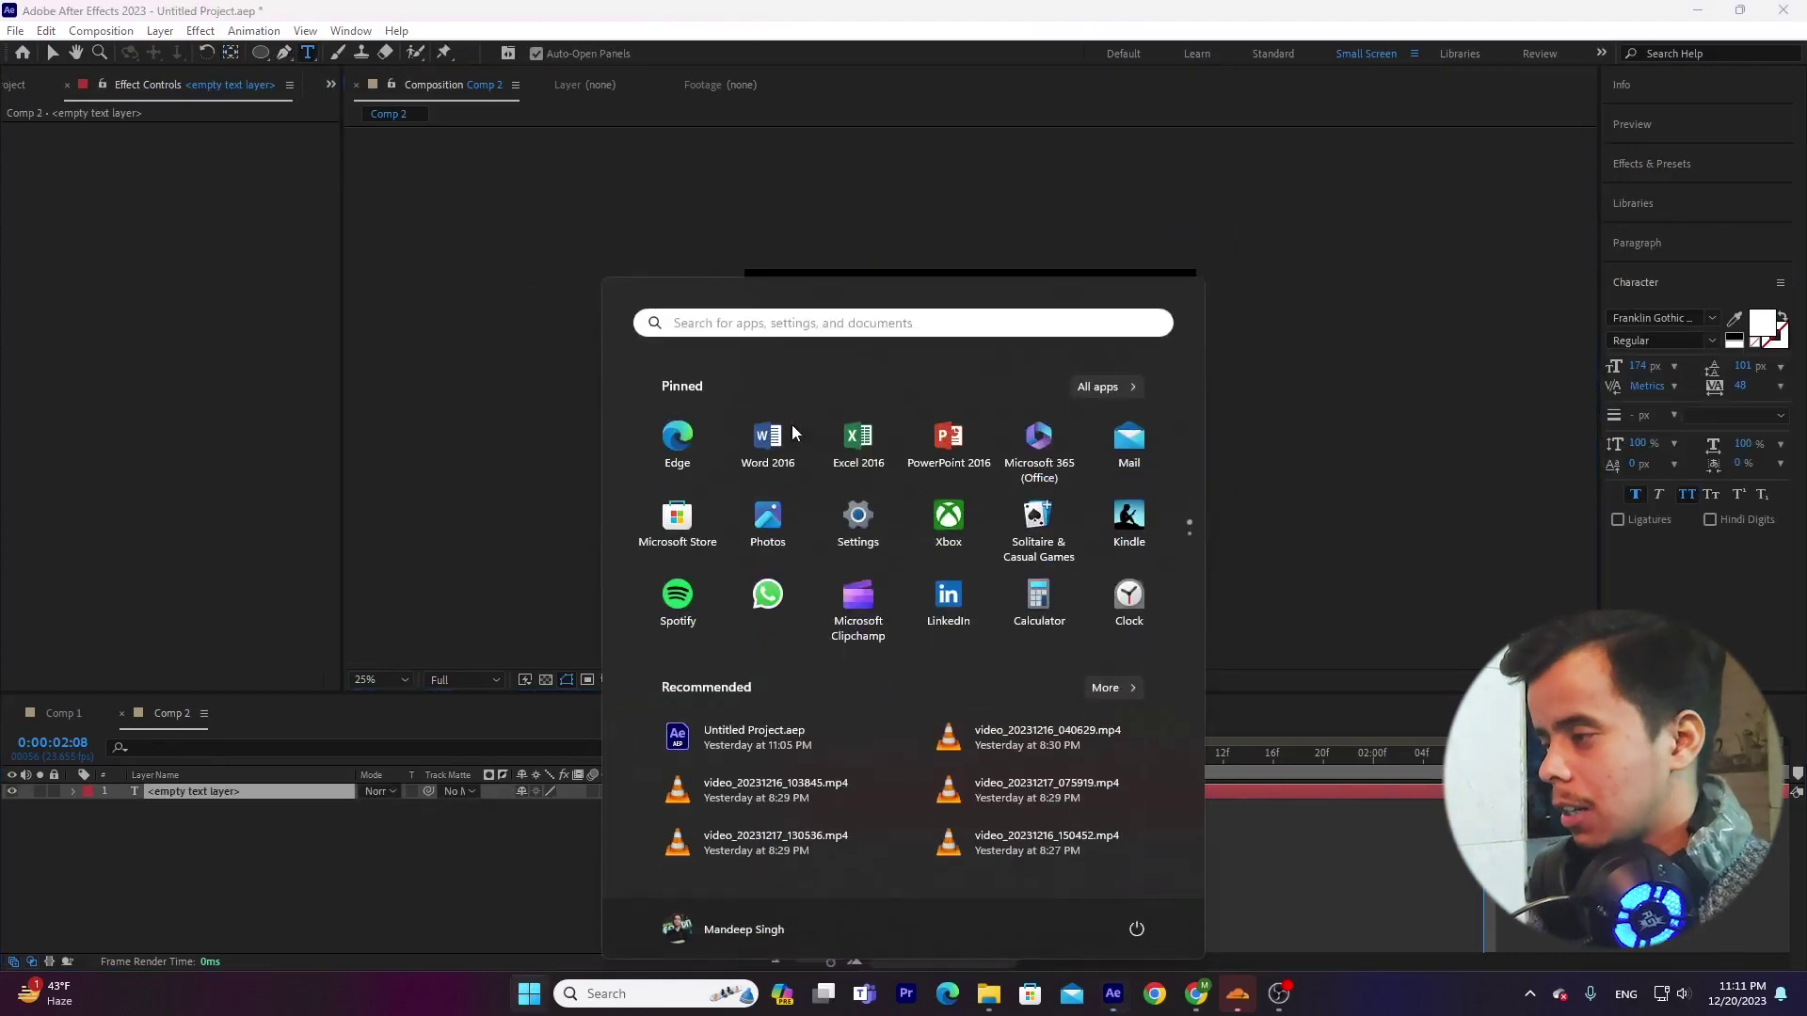
{"action": "key", "text": "super"}
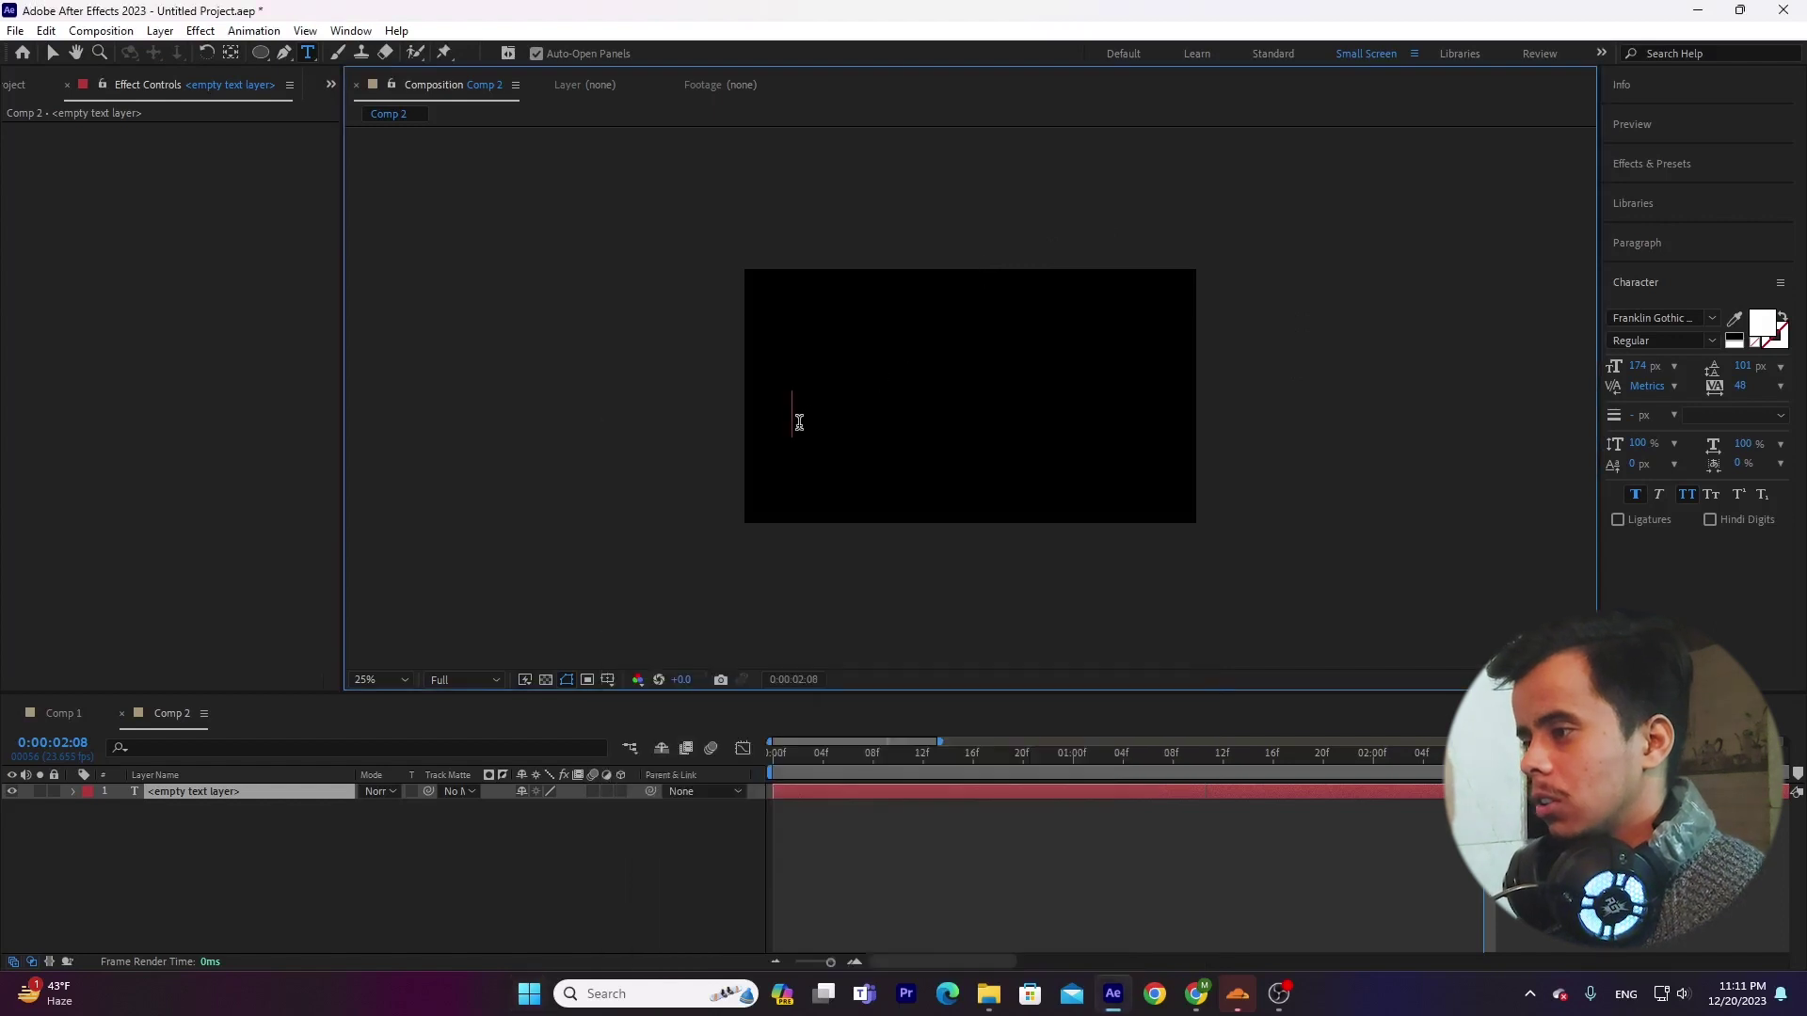
{"action": "type", "text": "Pa"}
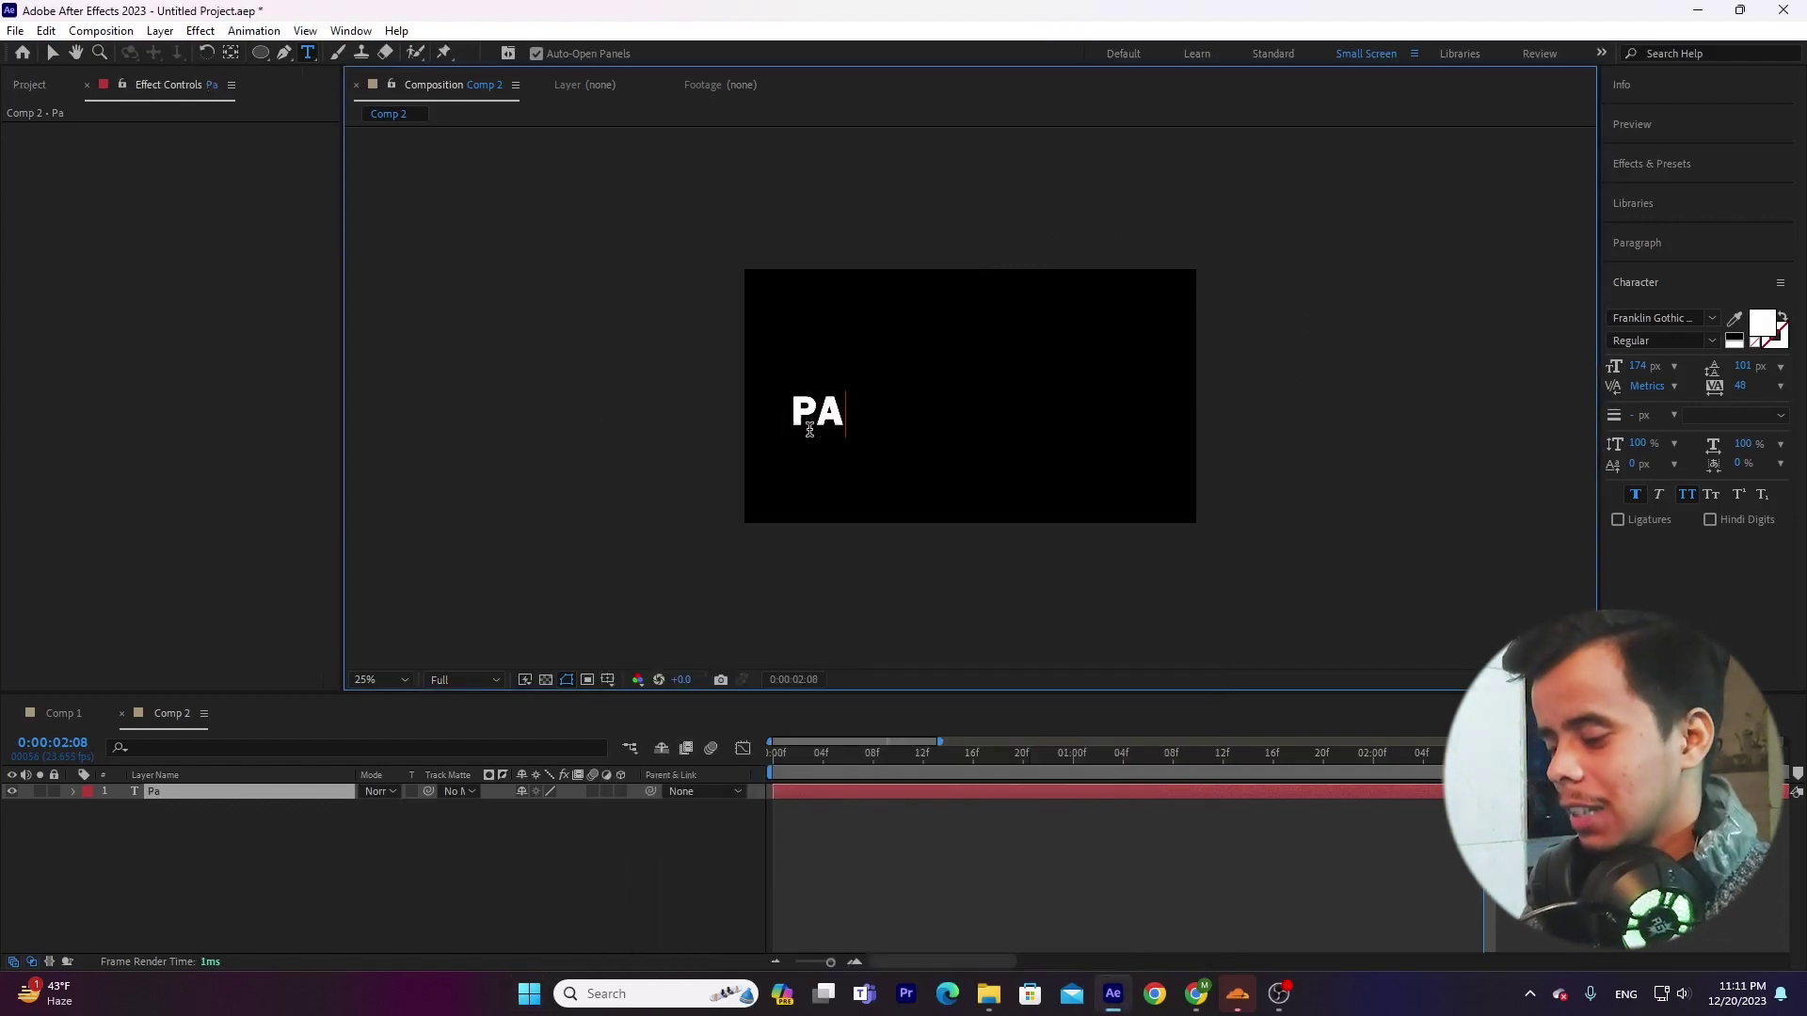
{"action": "type", "text": "hadi EDI"}
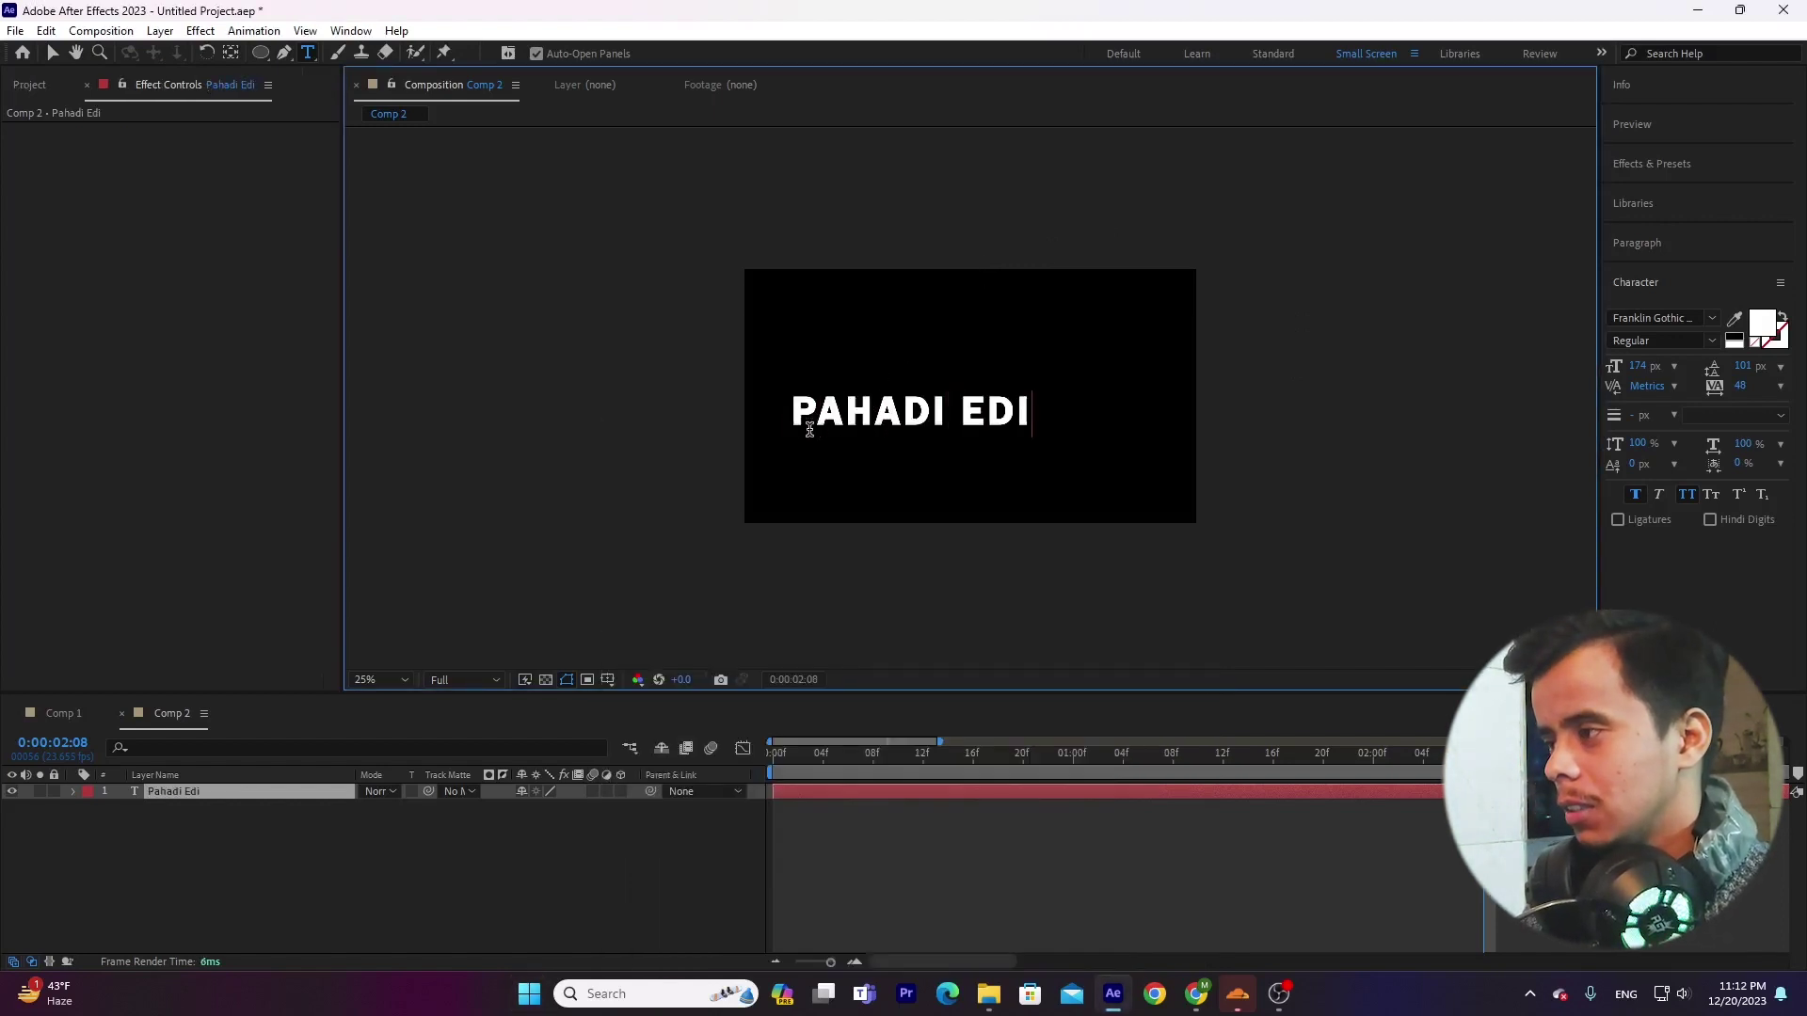
{"action": "type", "text": "TRO"}
{"action": "key", "text": "BackSpace"}
{"action": "key", "text": "BackSpace"}
{"action": "type", "text": "OR"}
{"action": "left_click", "coordinate": [318, 844]}
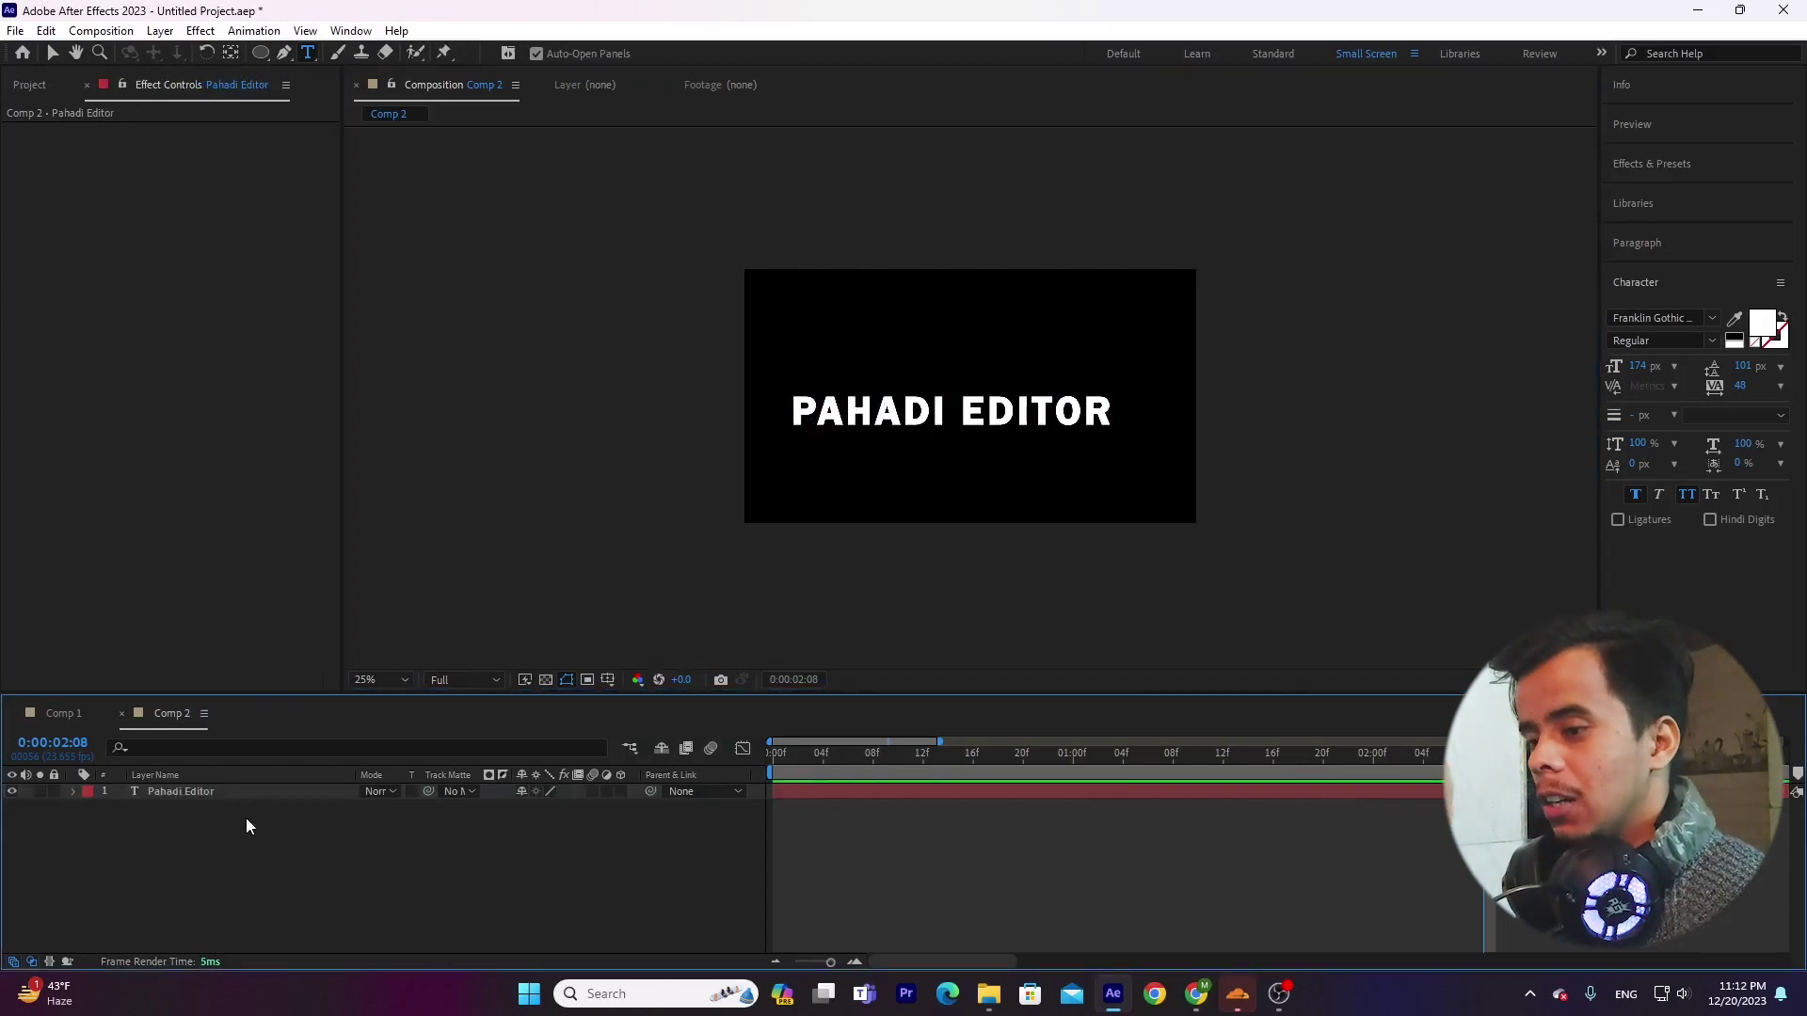
Step: Create a cyan 1920 × 1080 px solid layer named Cyan Solid 1 above the text
{"action": "right_click", "coordinate": [244, 817]}
{"action": "mouse_move", "coordinate": [334, 590]}
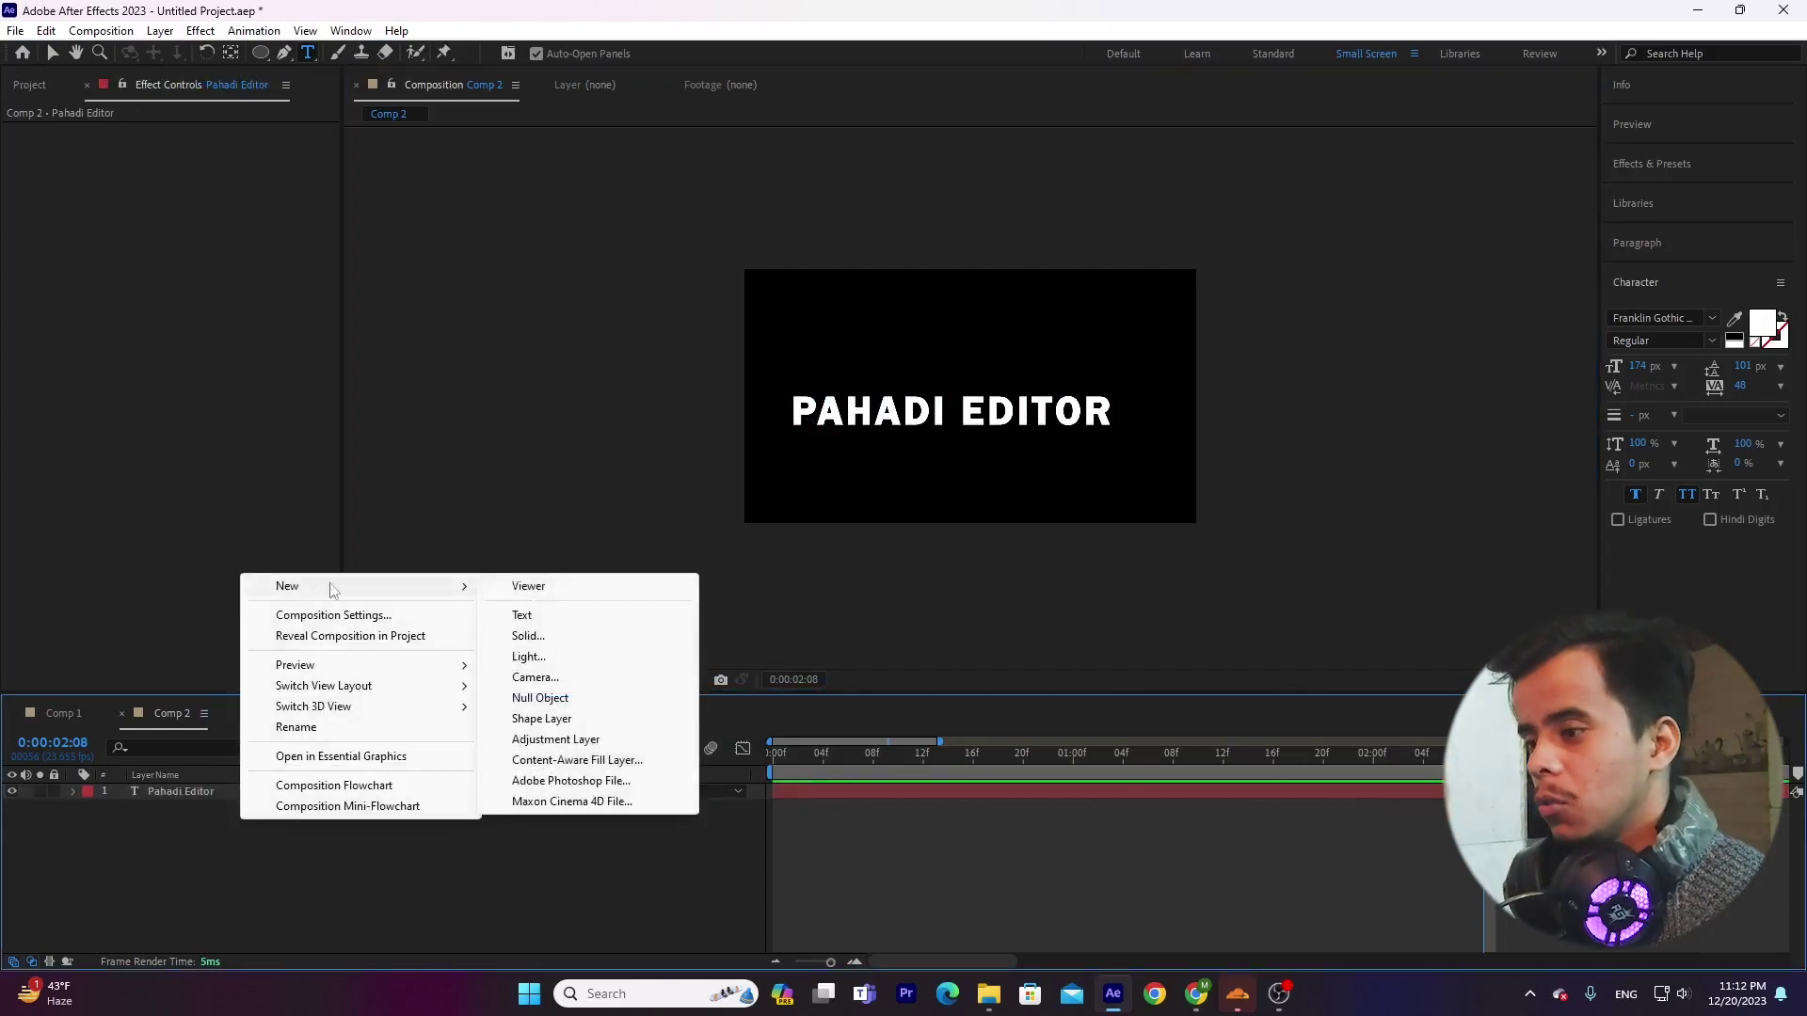
{"action": "left_click", "coordinate": [564, 638]}
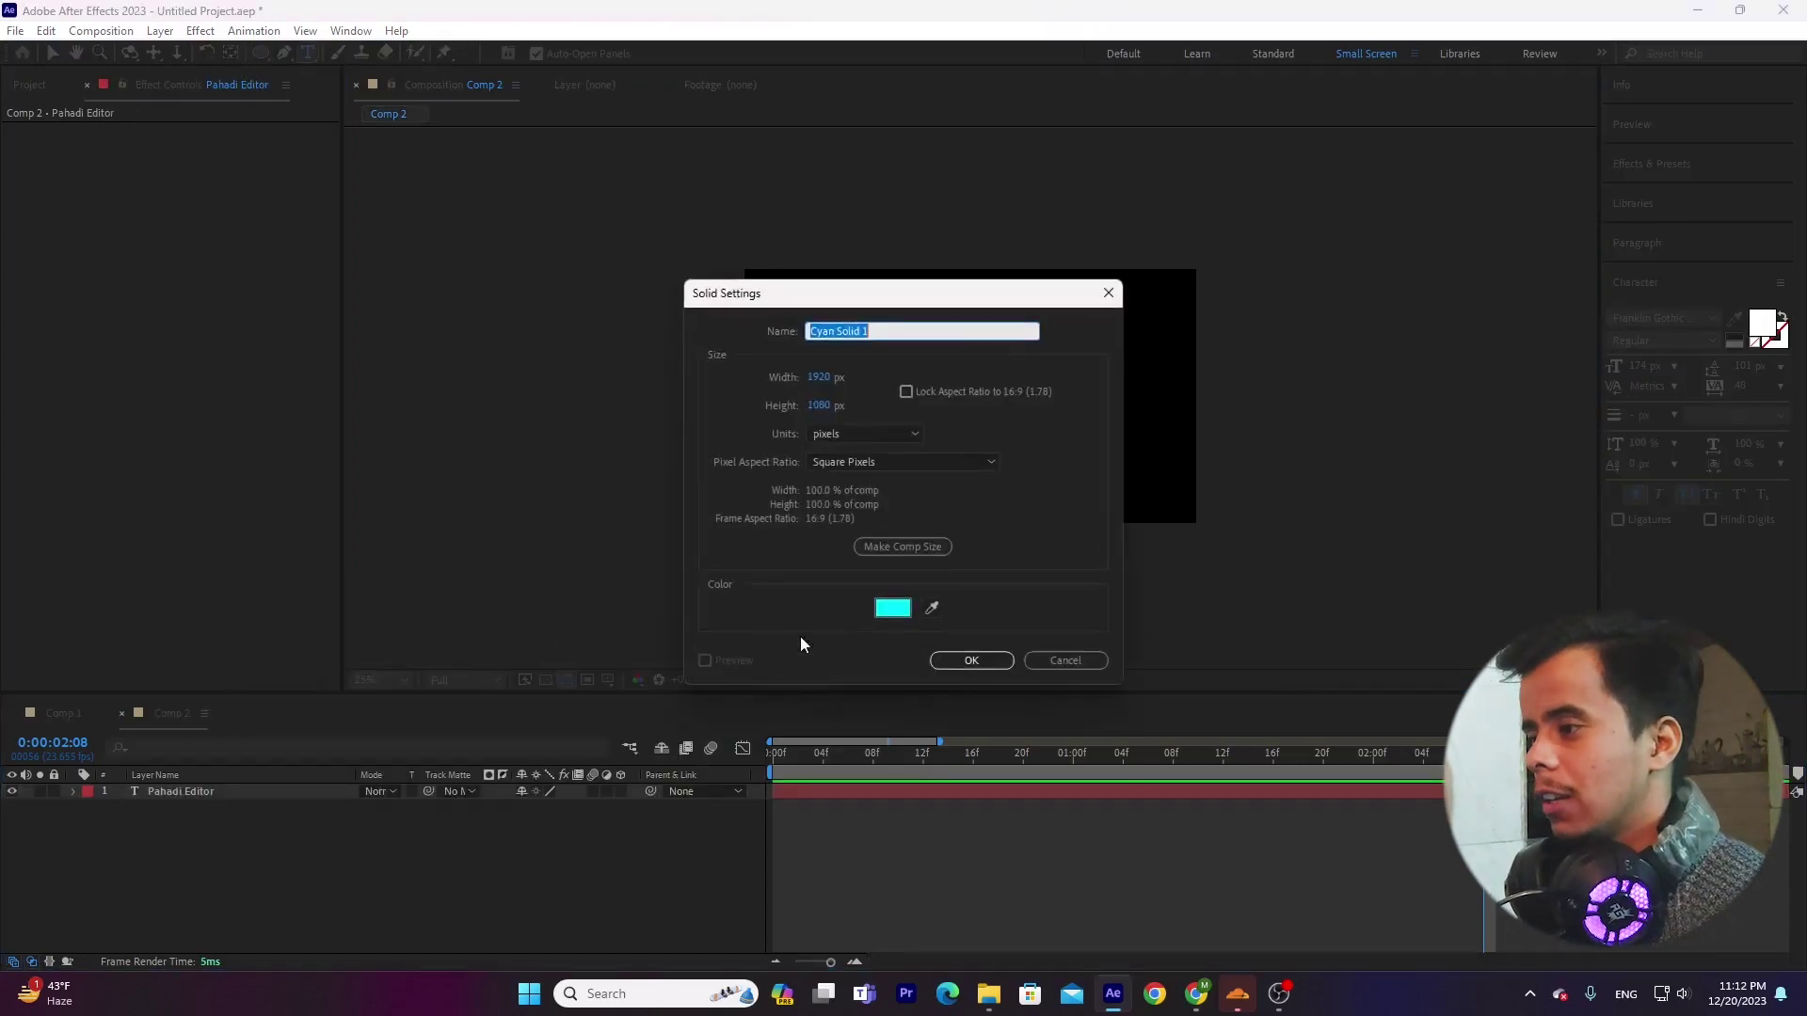
{"action": "left_click", "coordinate": [970, 665]}
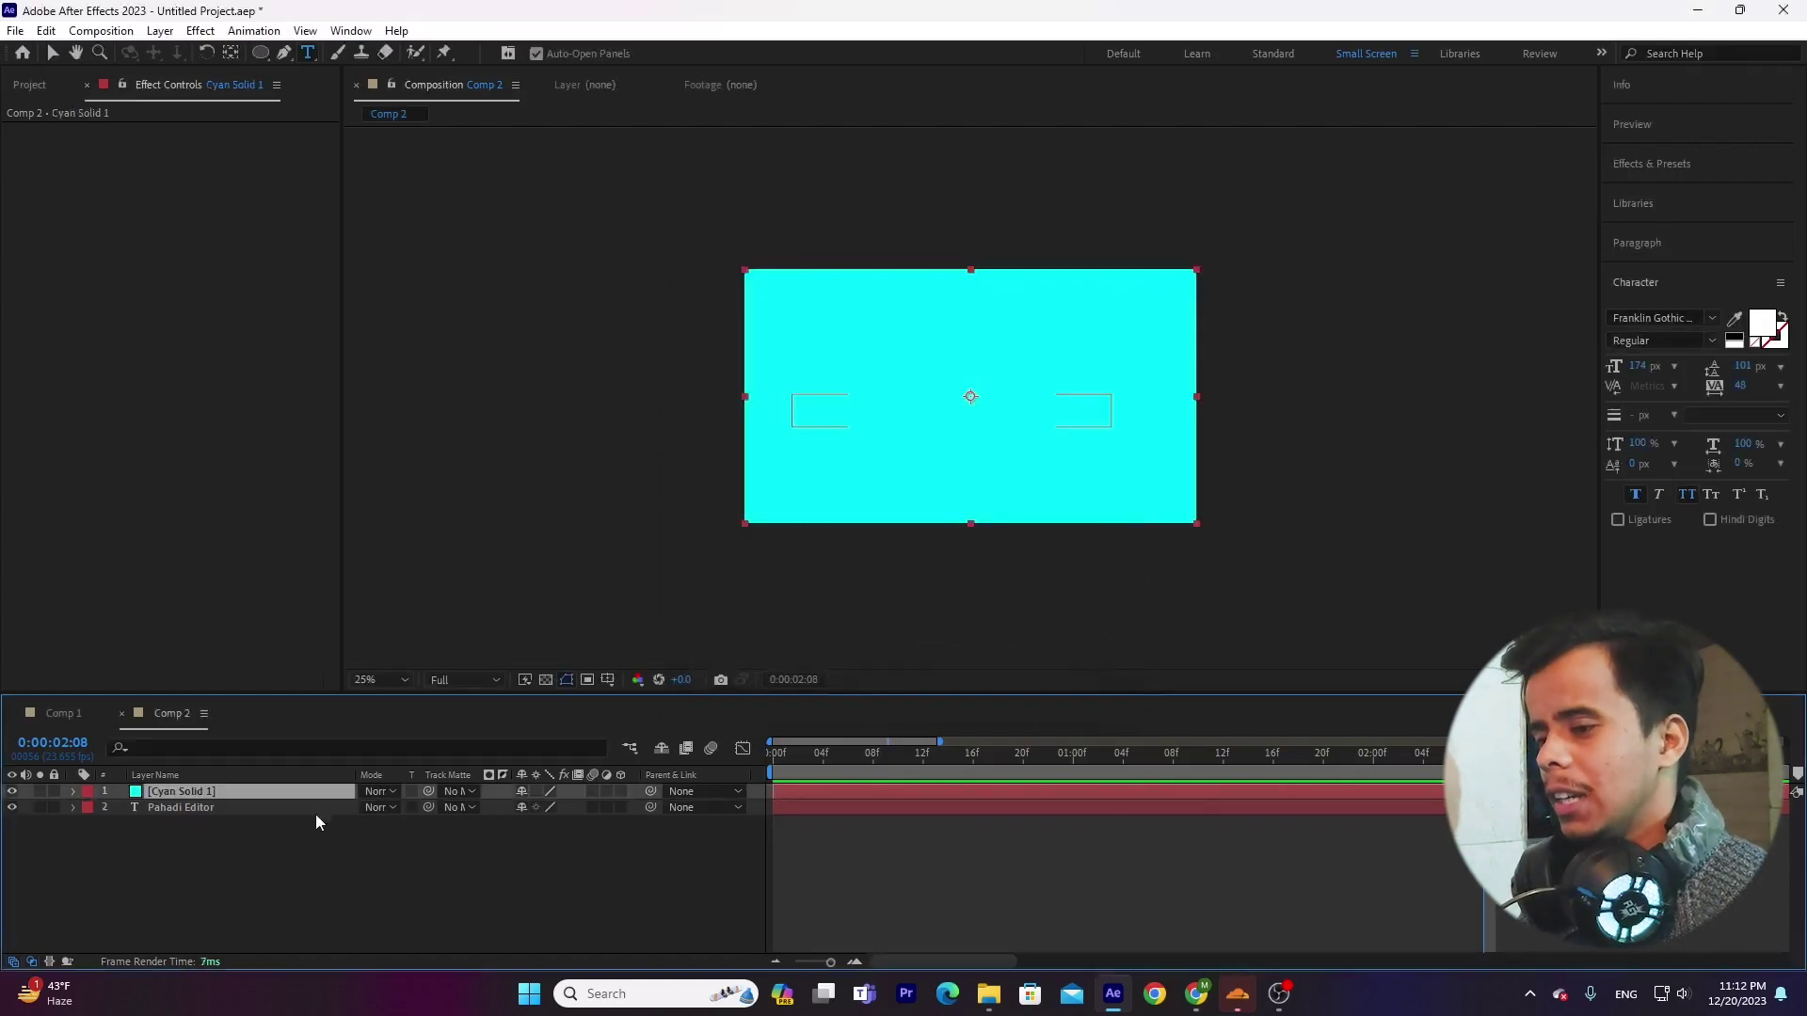
Step: Select Cyan Solid 1 and find the Saber effect in the effects library
{"action": "left_click", "coordinate": [287, 806]}
{"action": "left_click", "coordinate": [285, 791]}
{"action": "left_click", "coordinate": [1660, 169]}
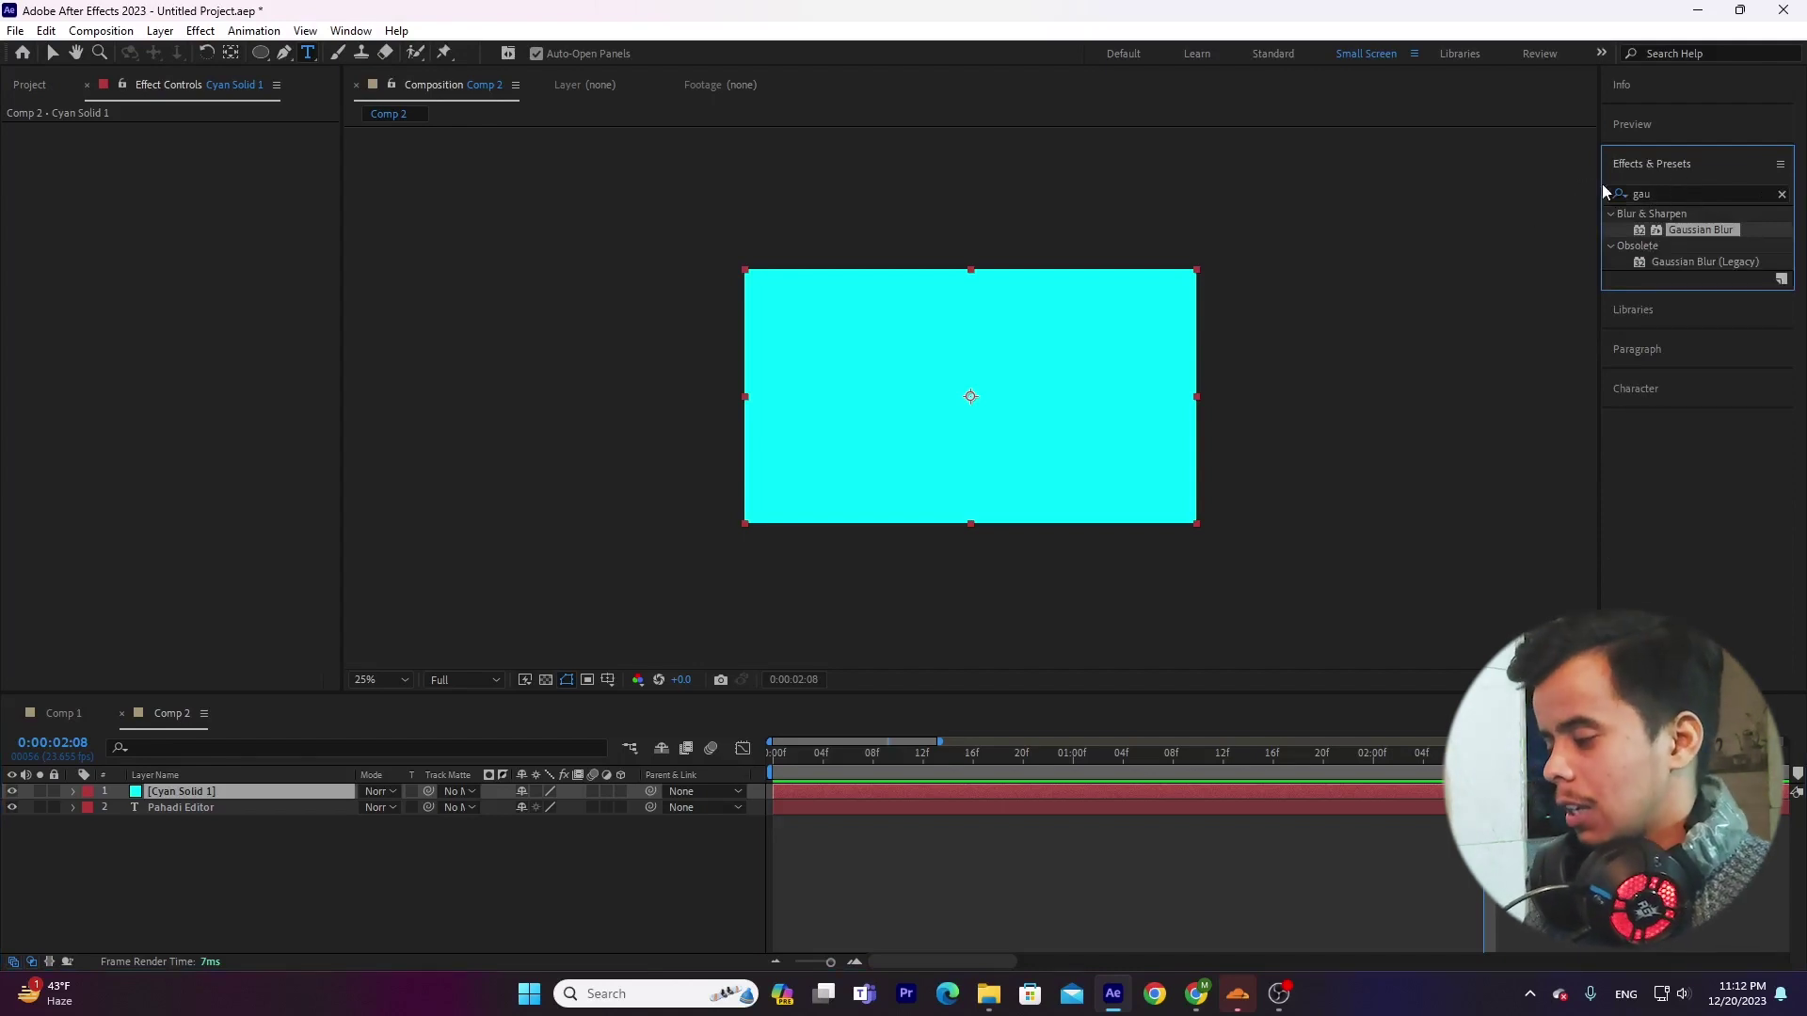
{"action": "left_click", "coordinate": [1666, 193]}
{"action": "key", "text": "BackSpace"}
{"action": "type", "text": "saber"}
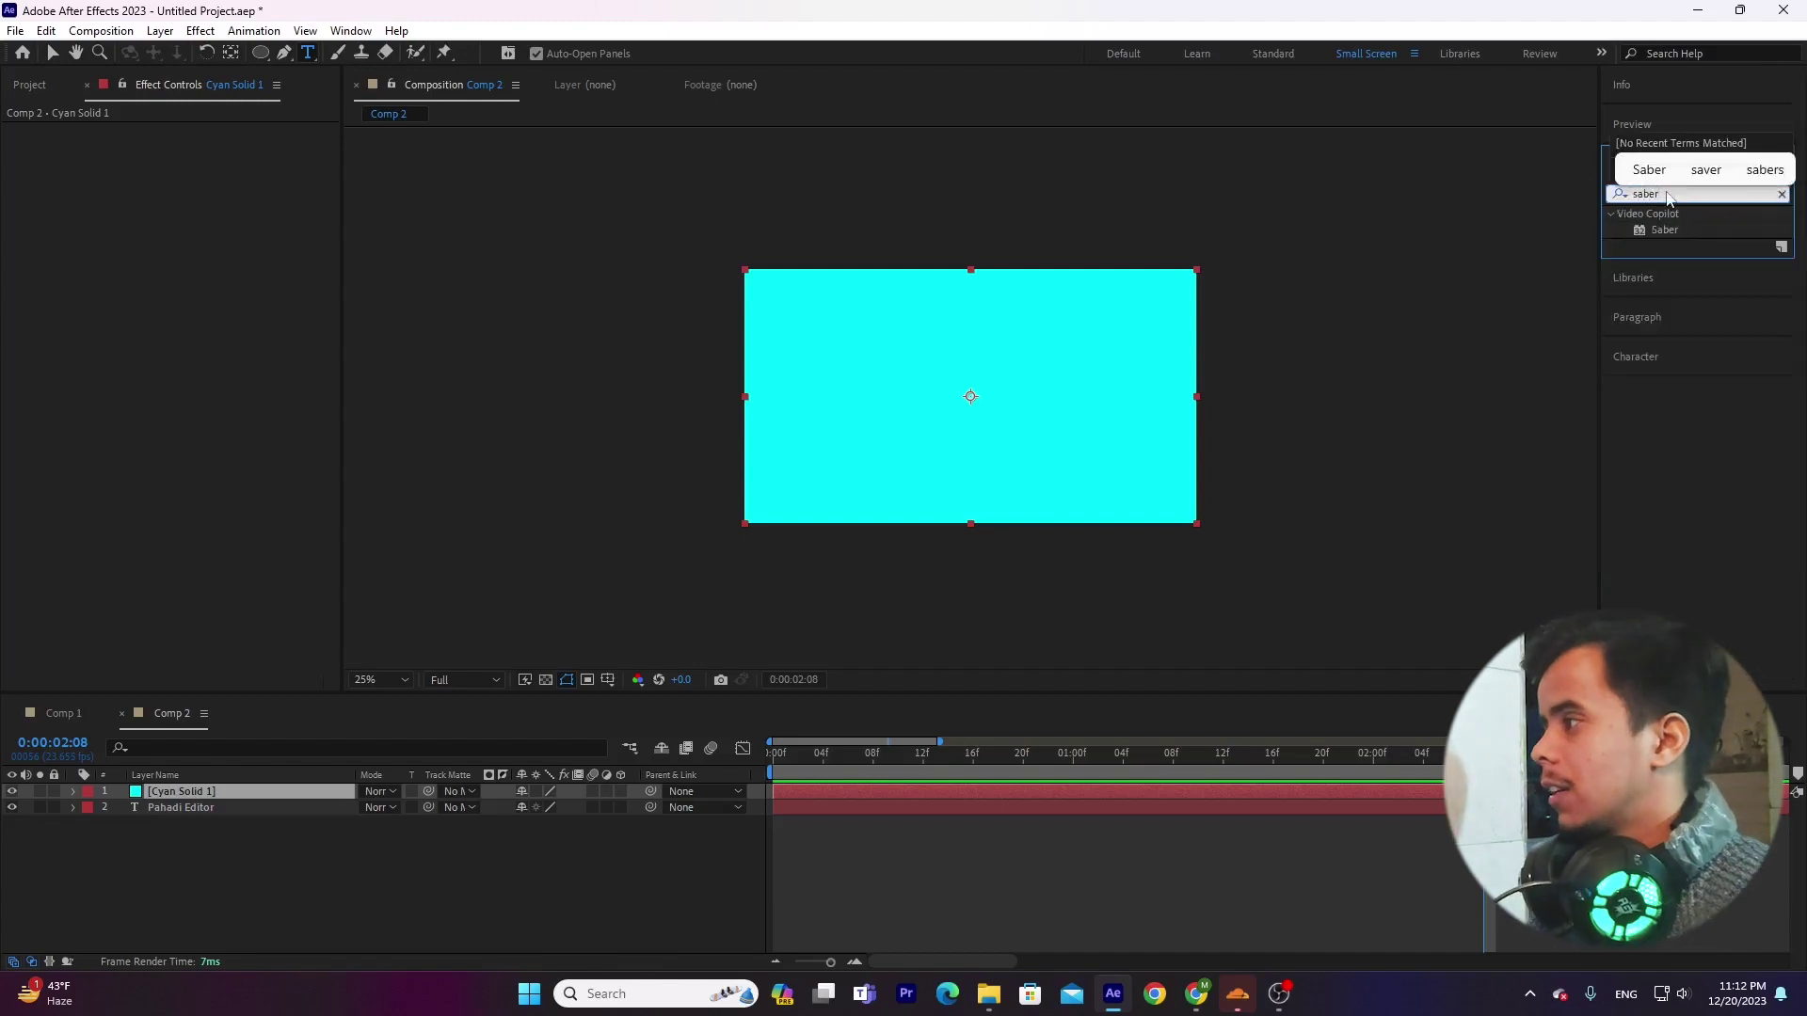
{"action": "left_click", "coordinate": [1663, 229]}
Step: Switch to Chrome and search the web for "saber effect download" in a new tab
{"action": "left_click", "coordinate": [1196, 993]}
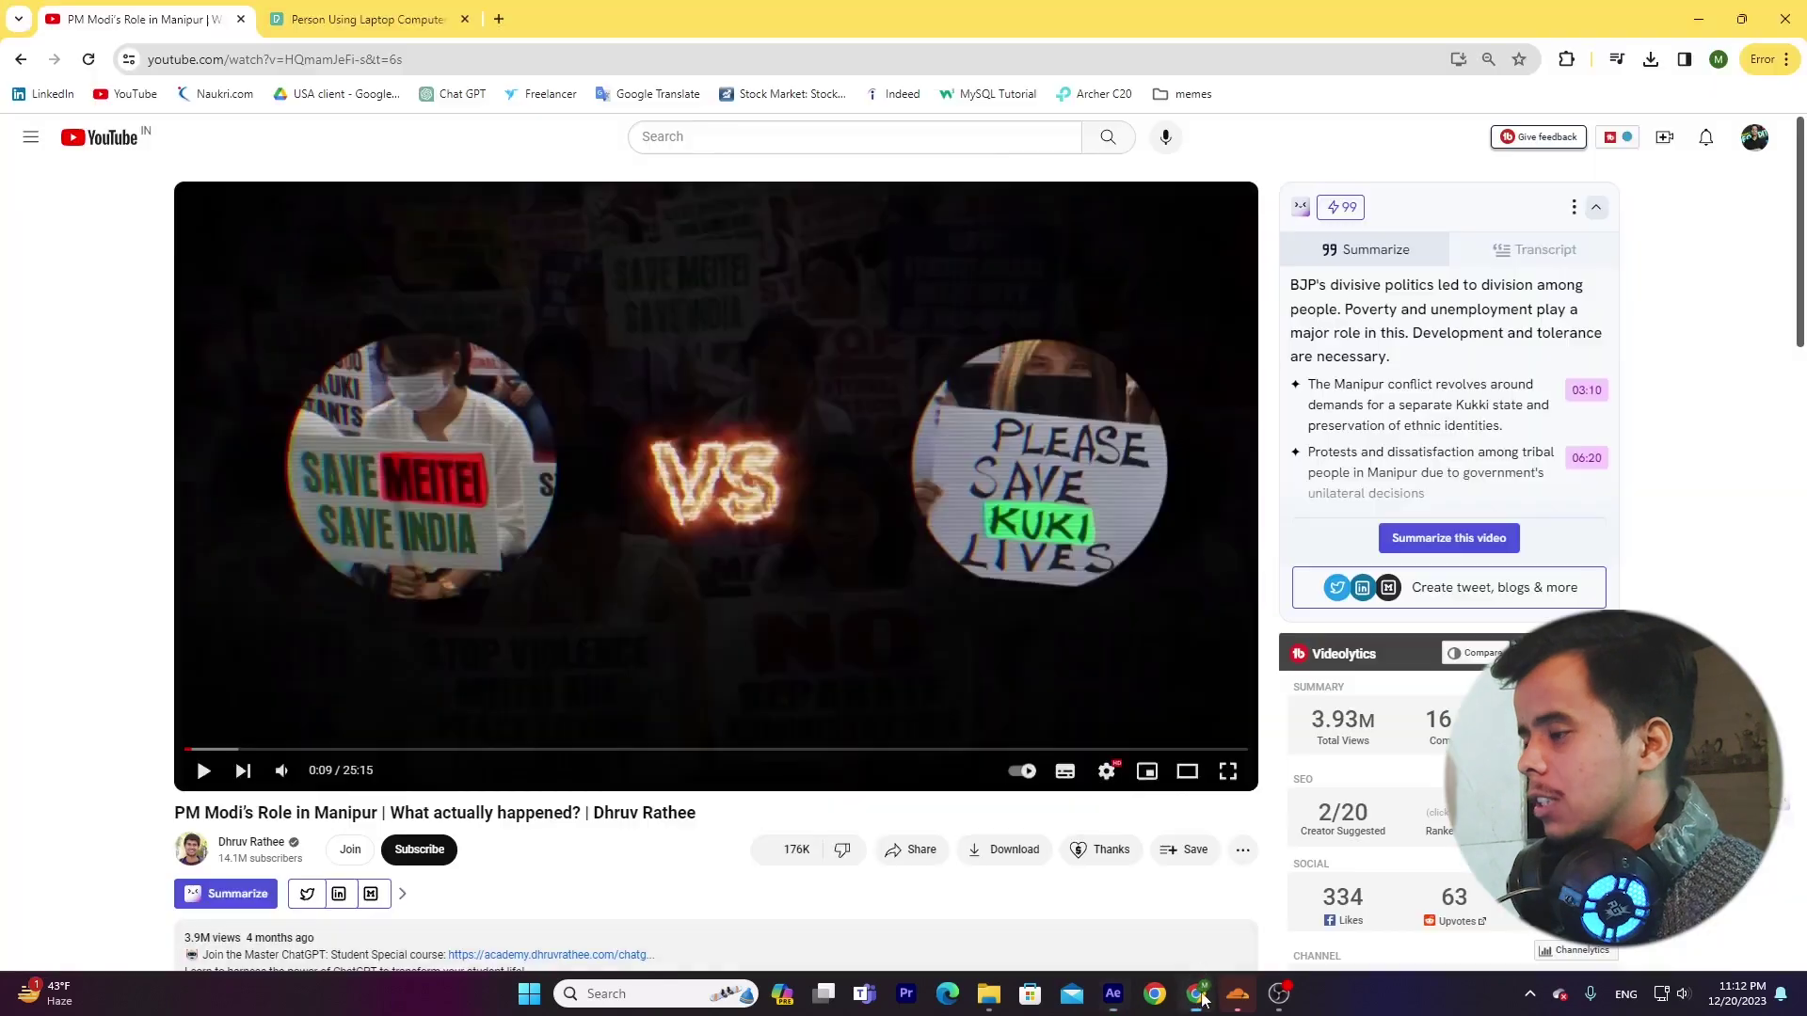
{"action": "left_click", "coordinate": [506, 20]}
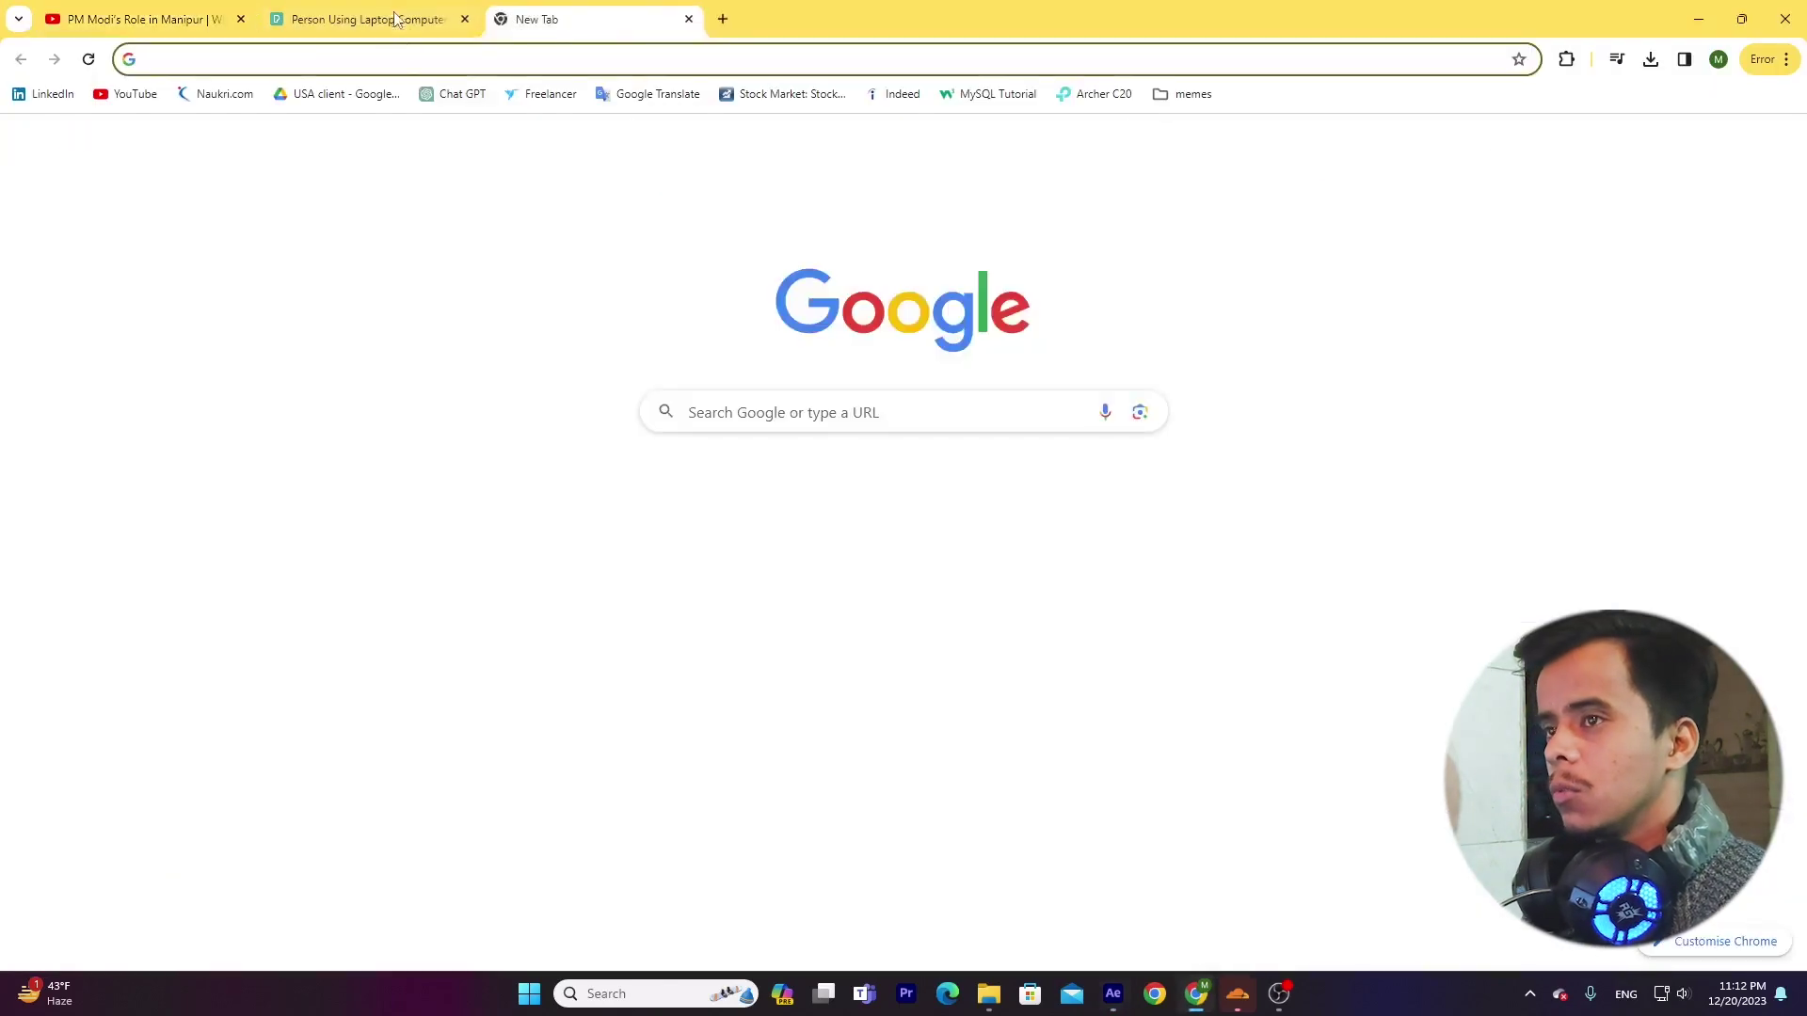
{"action": "left_click", "coordinate": [466, 57]}
{"action": "type", "text": "saber e"}
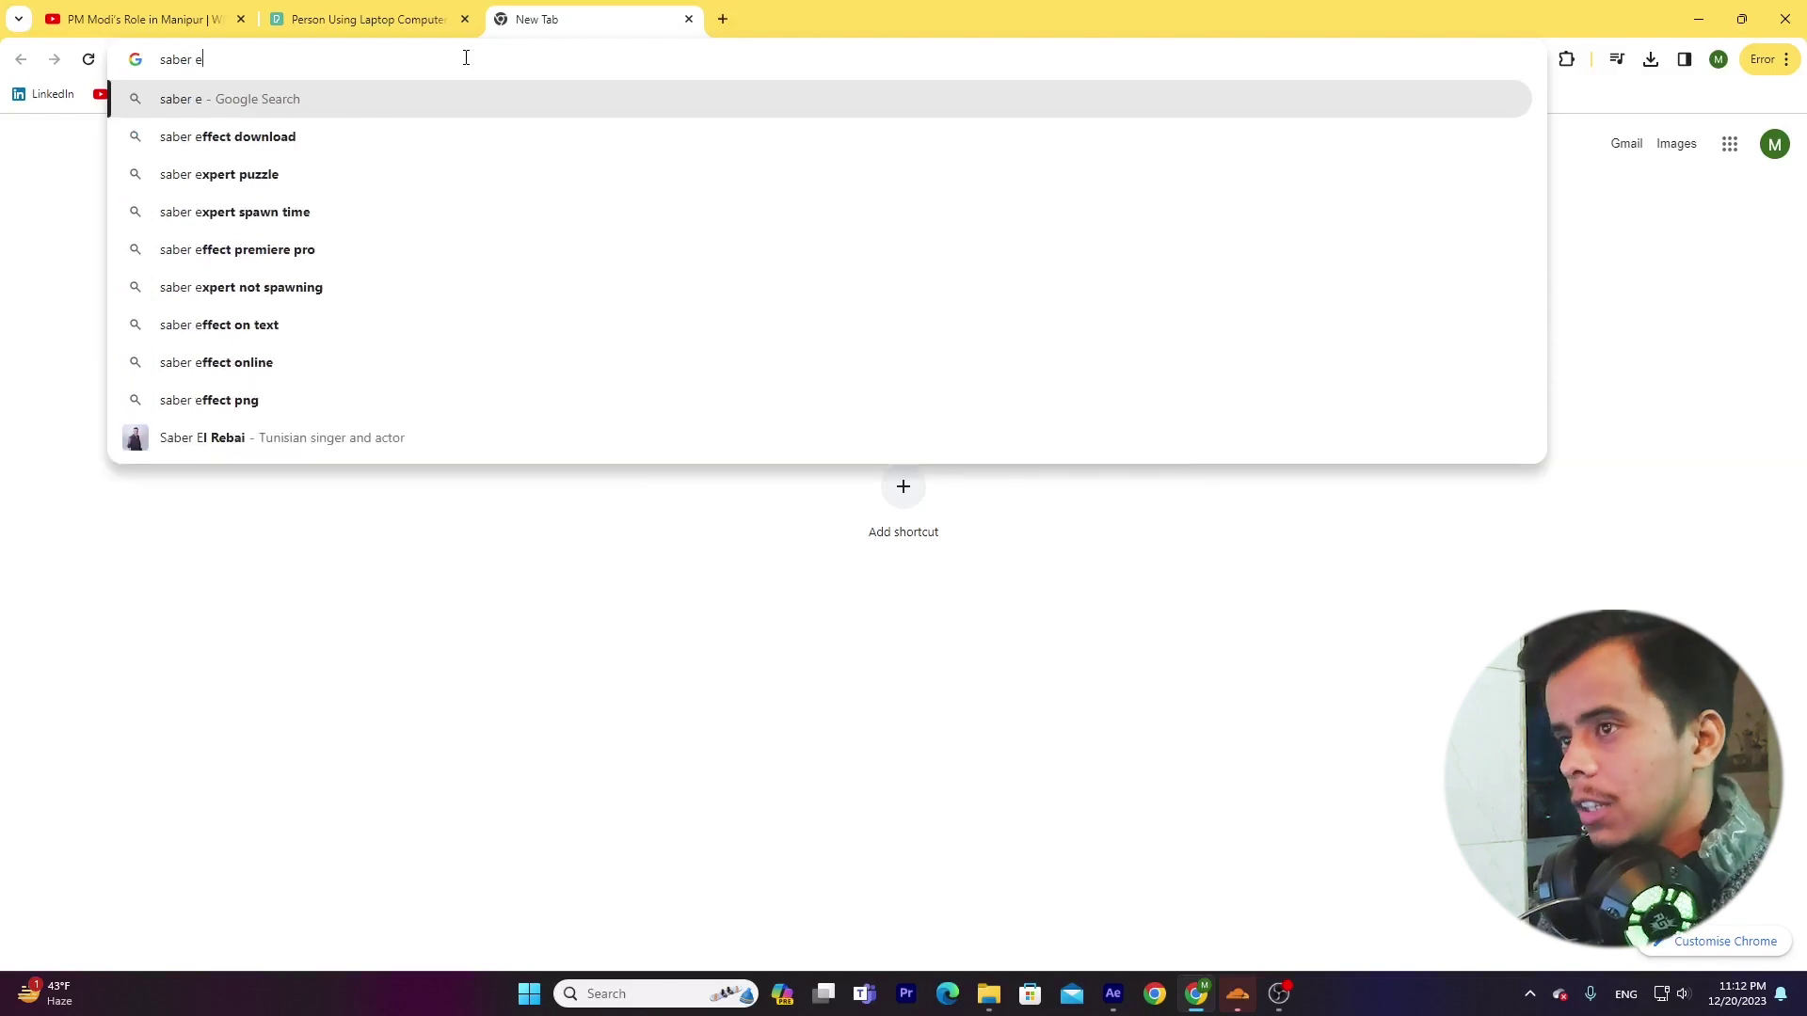
{"action": "key", "text": "Down"}
{"action": "key", "text": "Return"}
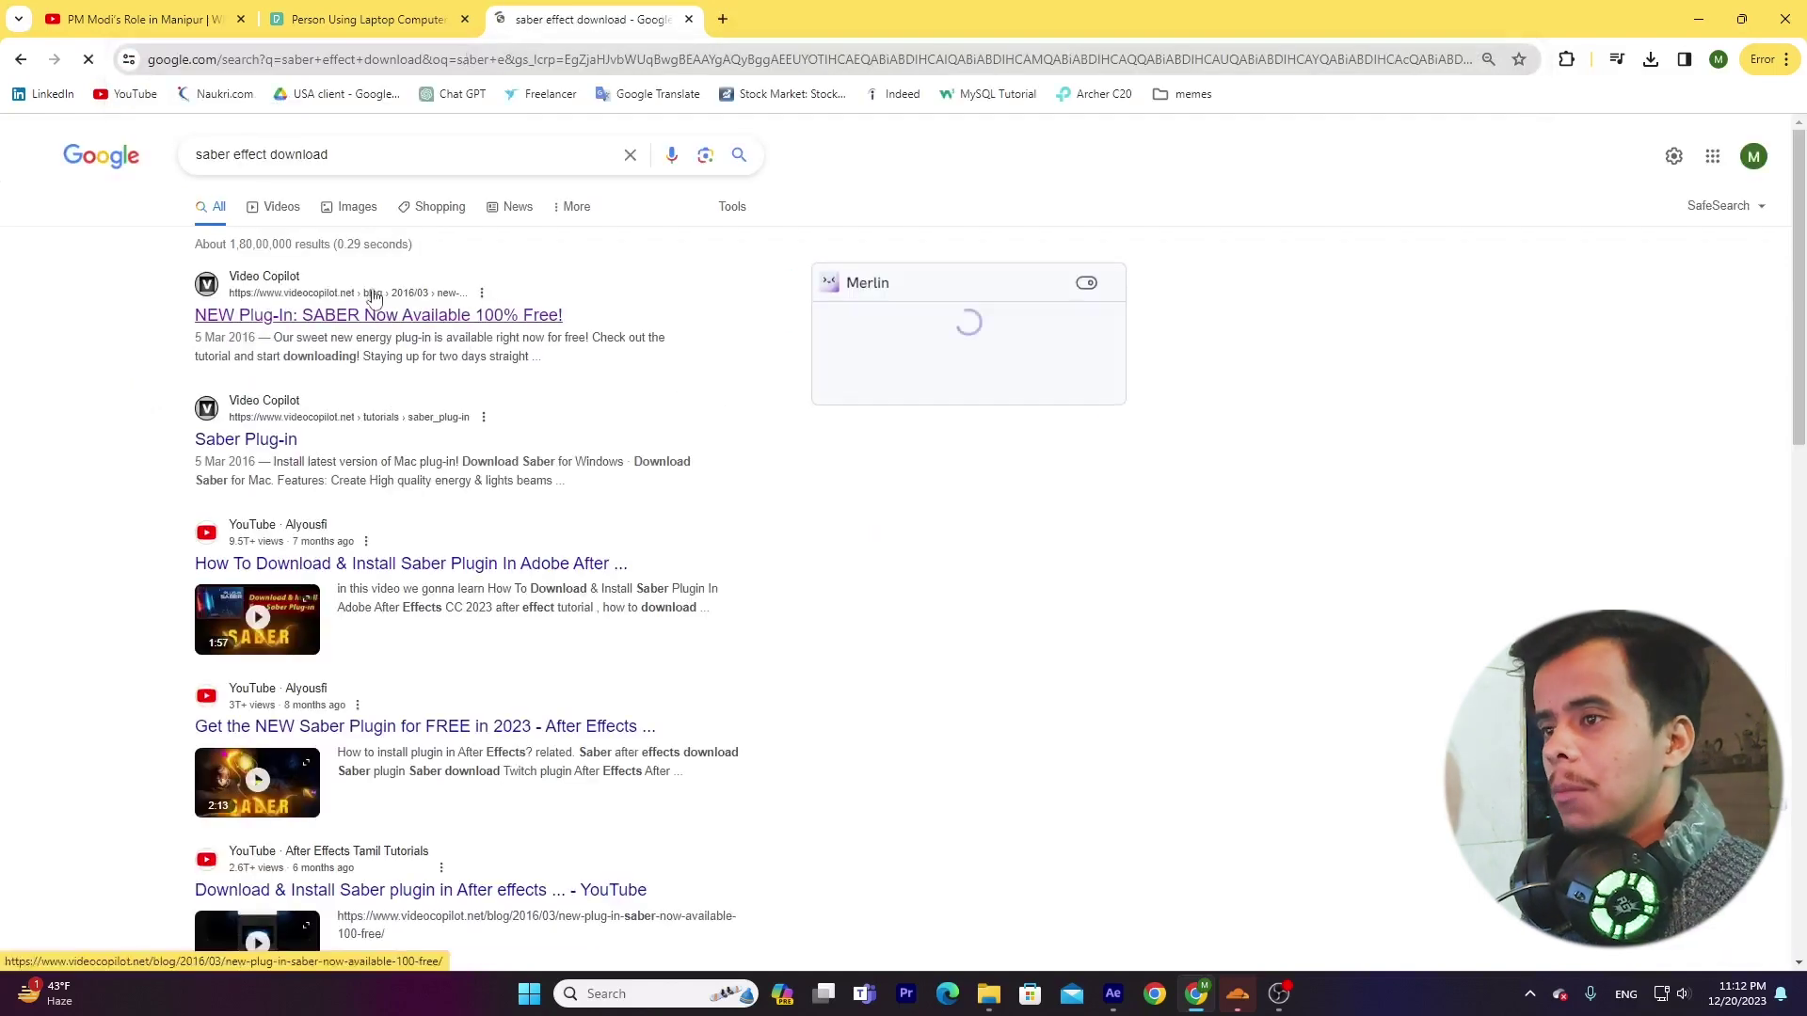
Step: Examine the After Effects plug-in download options on Video Copilot's Saber page, and return to After Effects
{"action": "left_click", "coordinate": [311, 325]}
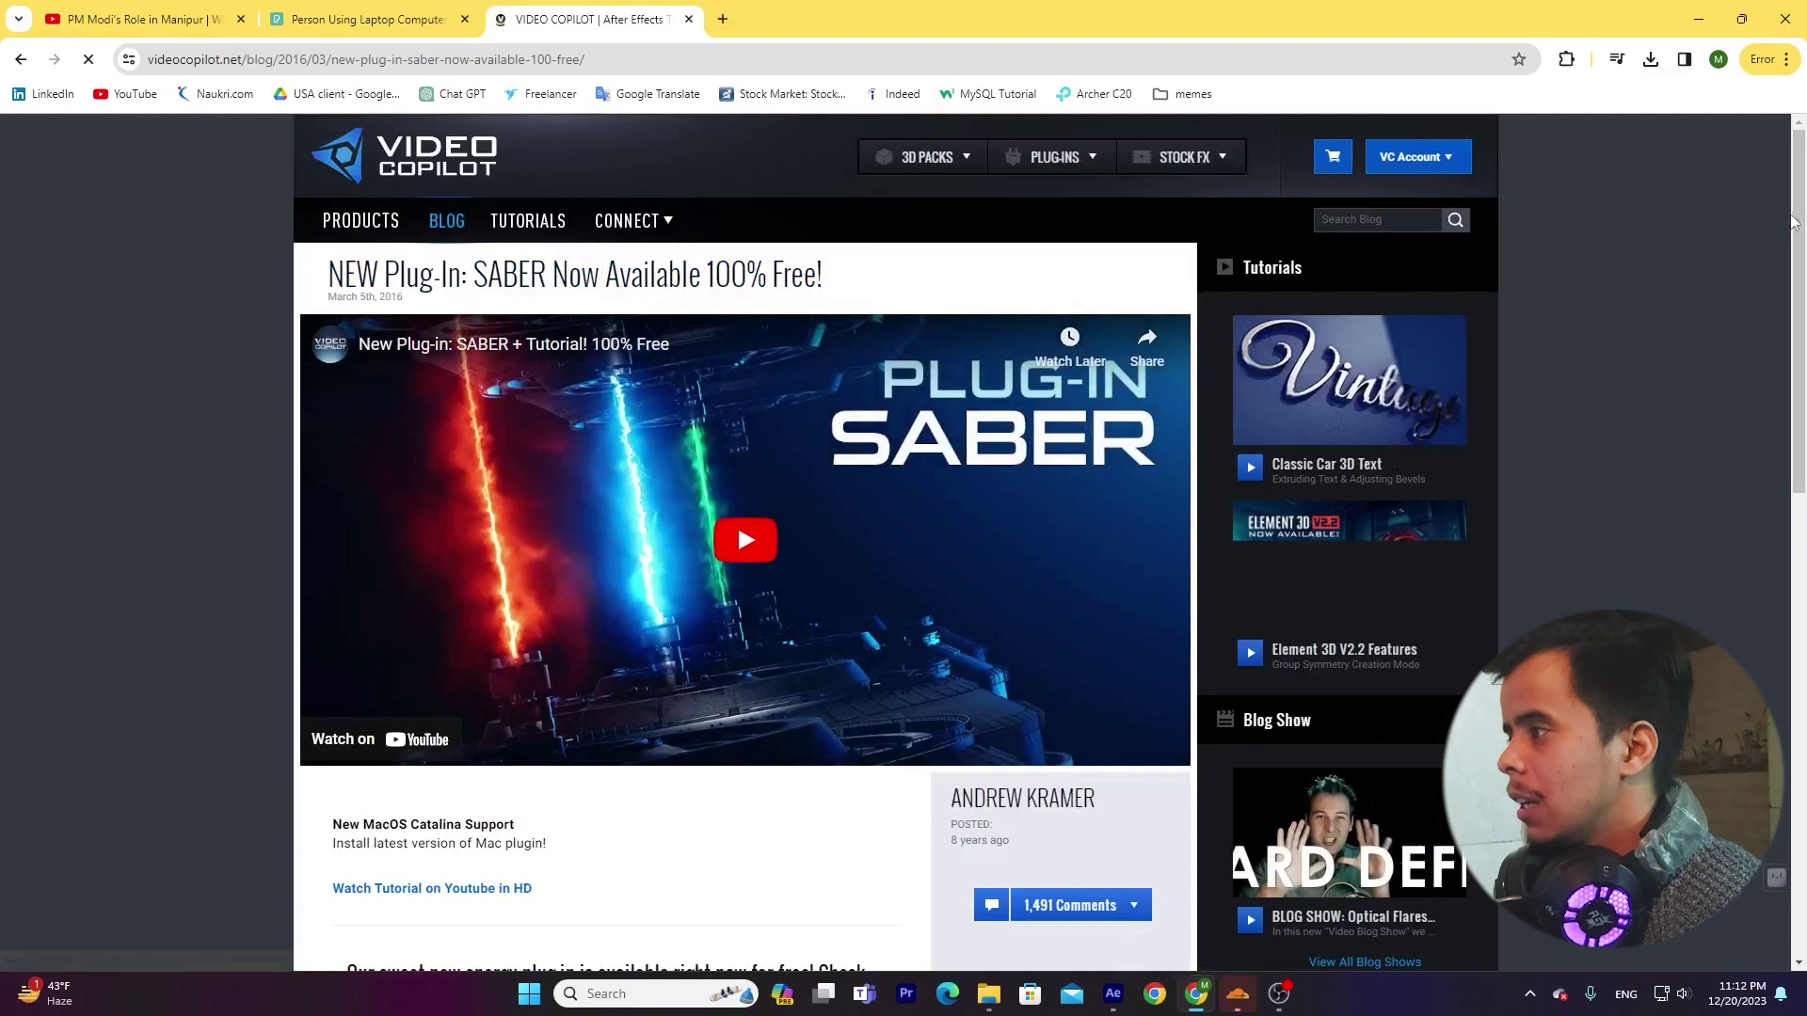
{"action": "left_click_drag", "start_coordinate": [1802, 217], "coordinate": [1710, 569]}
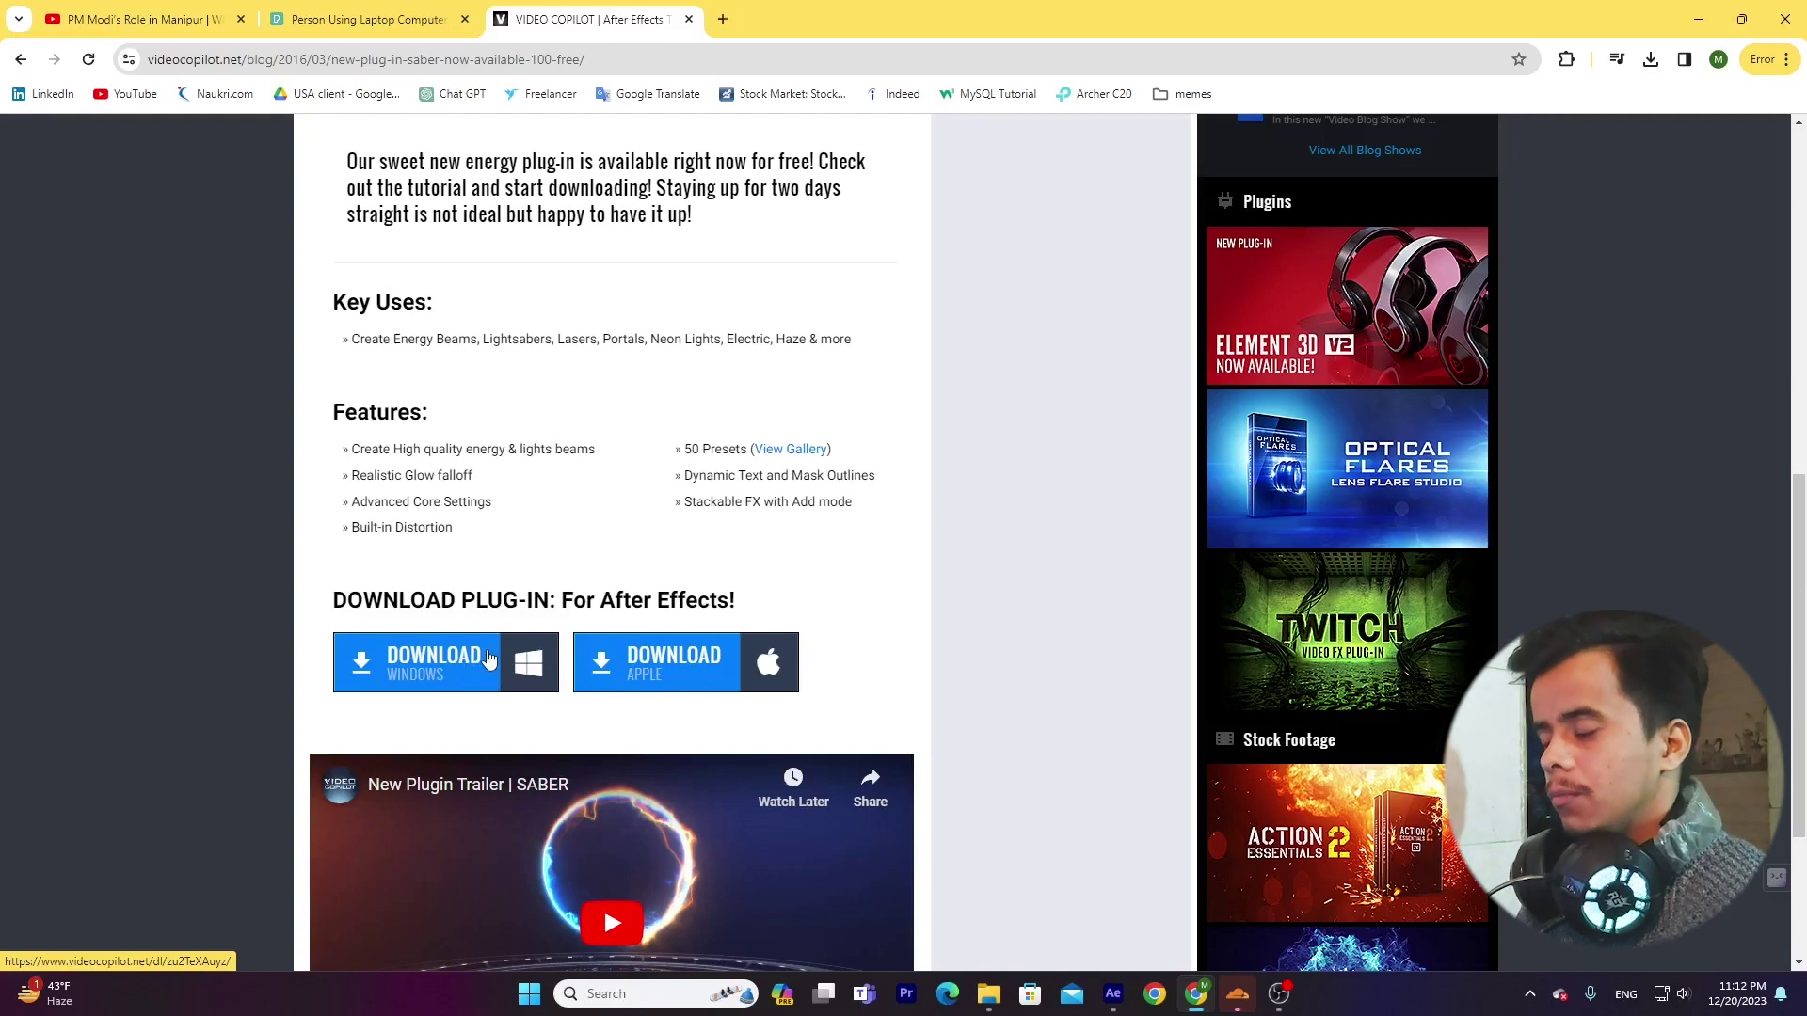
{"action": "left_click", "coordinate": [1111, 1000]}
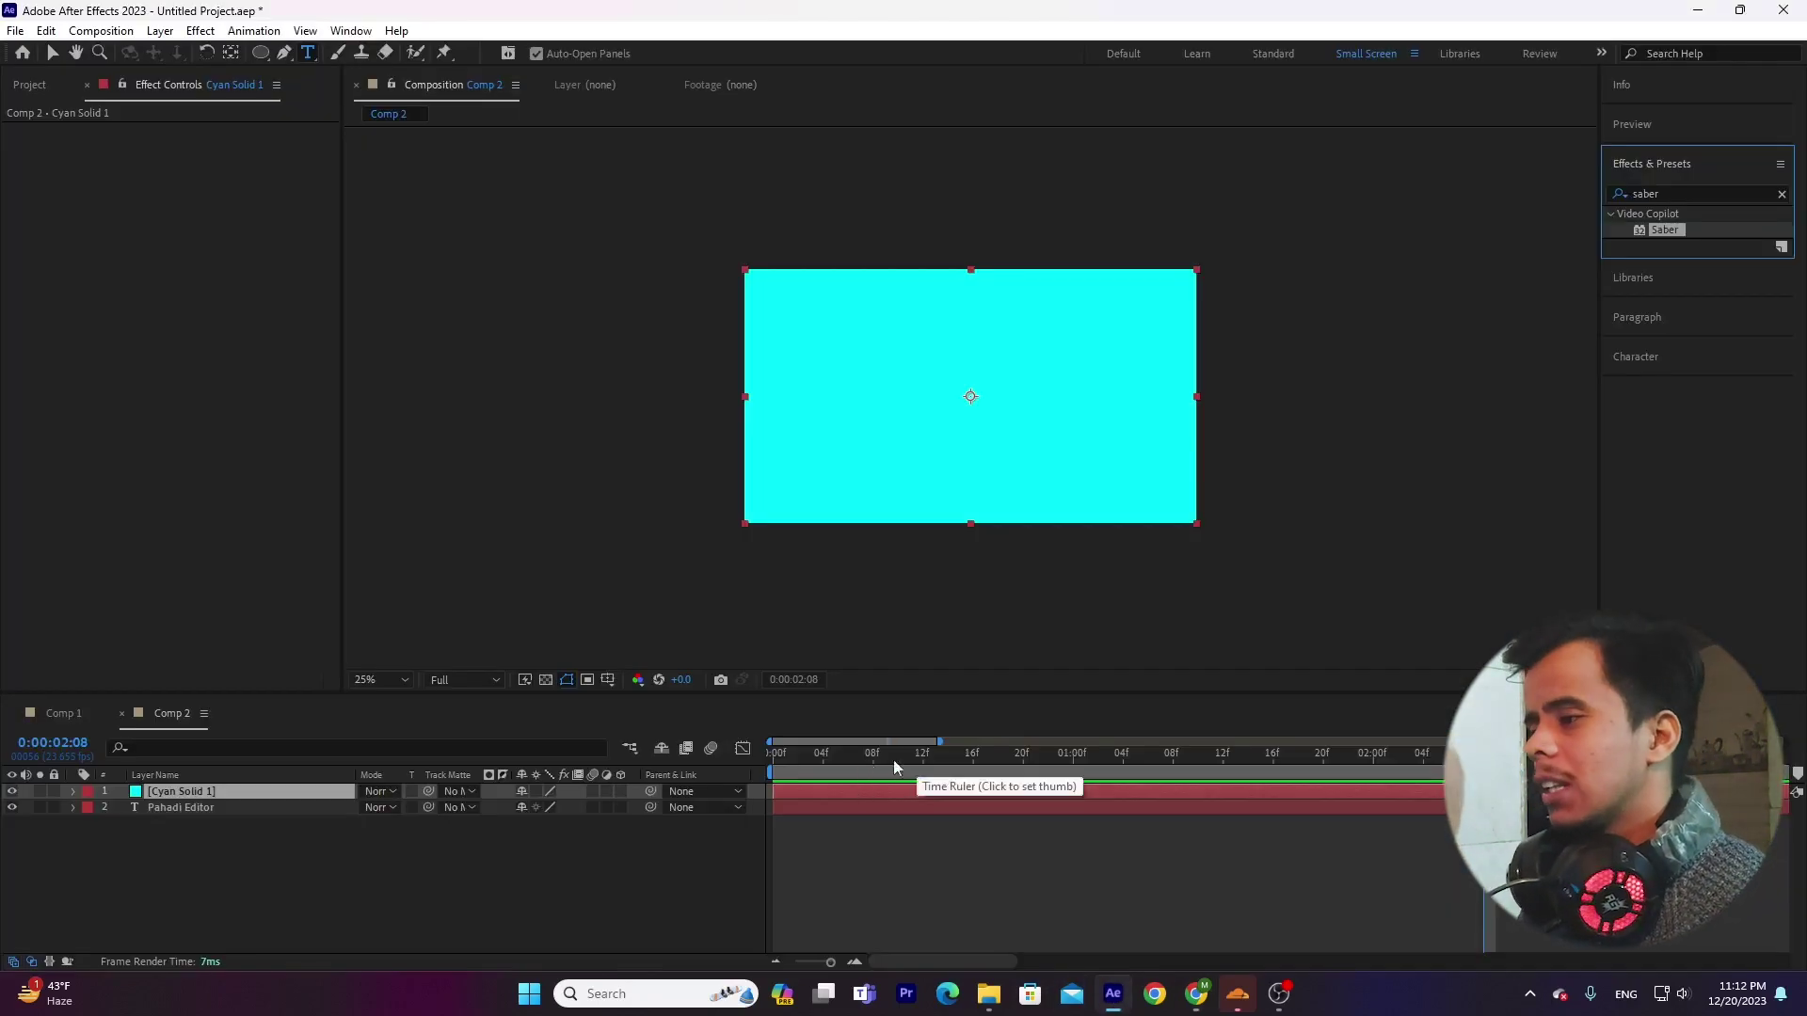
Step: Apply the Saber effect to Cyan Solid 1 with the playhead at 0:00:00:00
{"action": "left_click", "coordinate": [646, 832]}
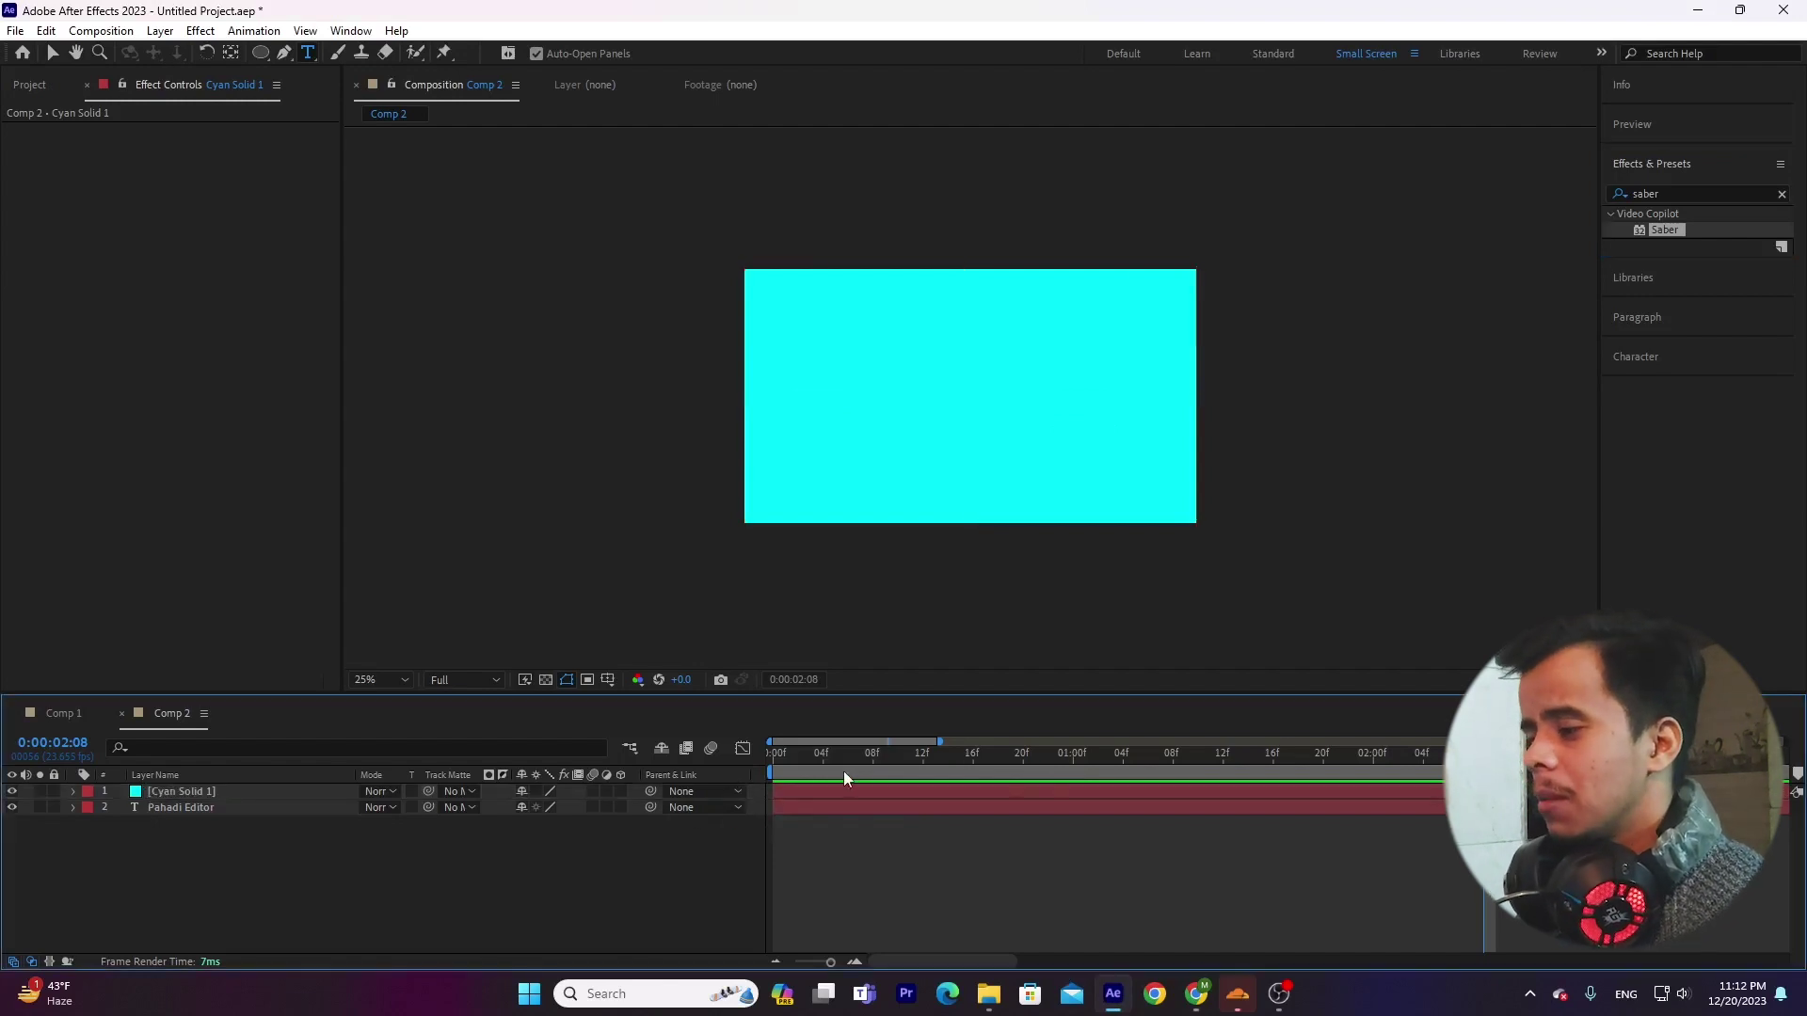
{"action": "left_click_drag", "start_coordinate": [844, 771], "coordinate": [774, 767]}
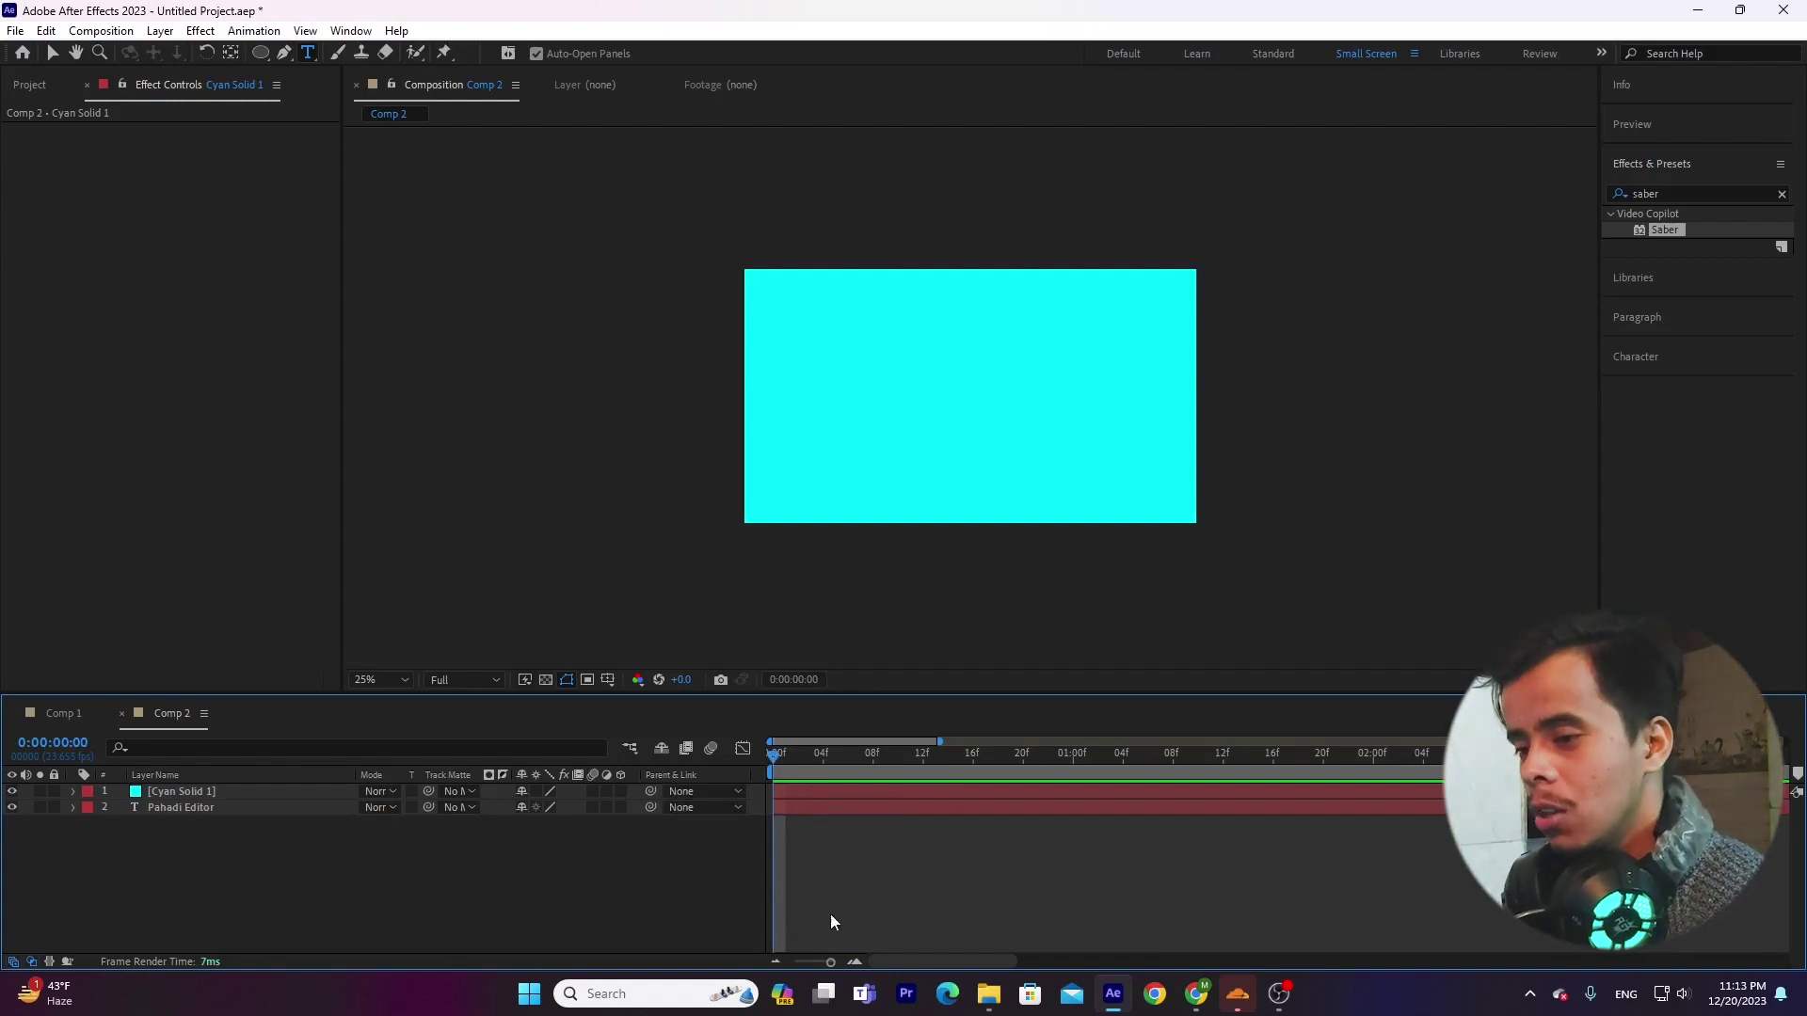
{"action": "left_click", "coordinate": [240, 793]}
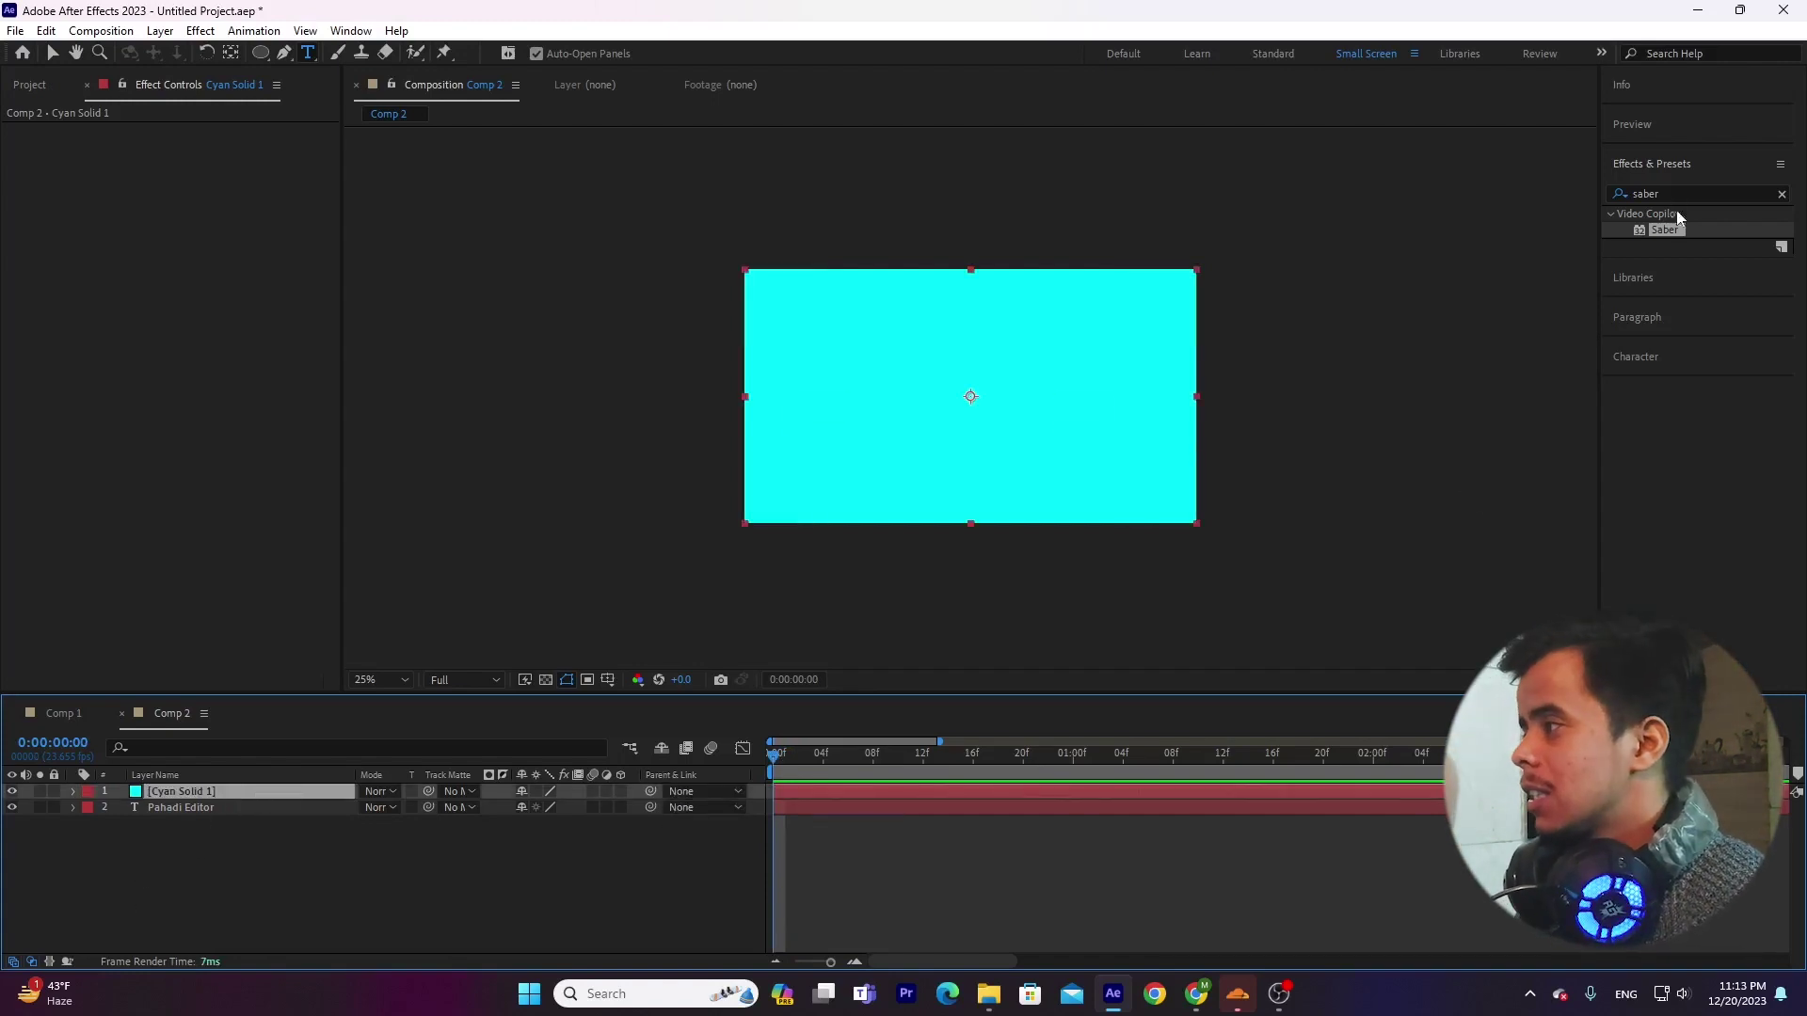
{"action": "left_click_drag", "start_coordinate": [1681, 232], "coordinate": [217, 801]}
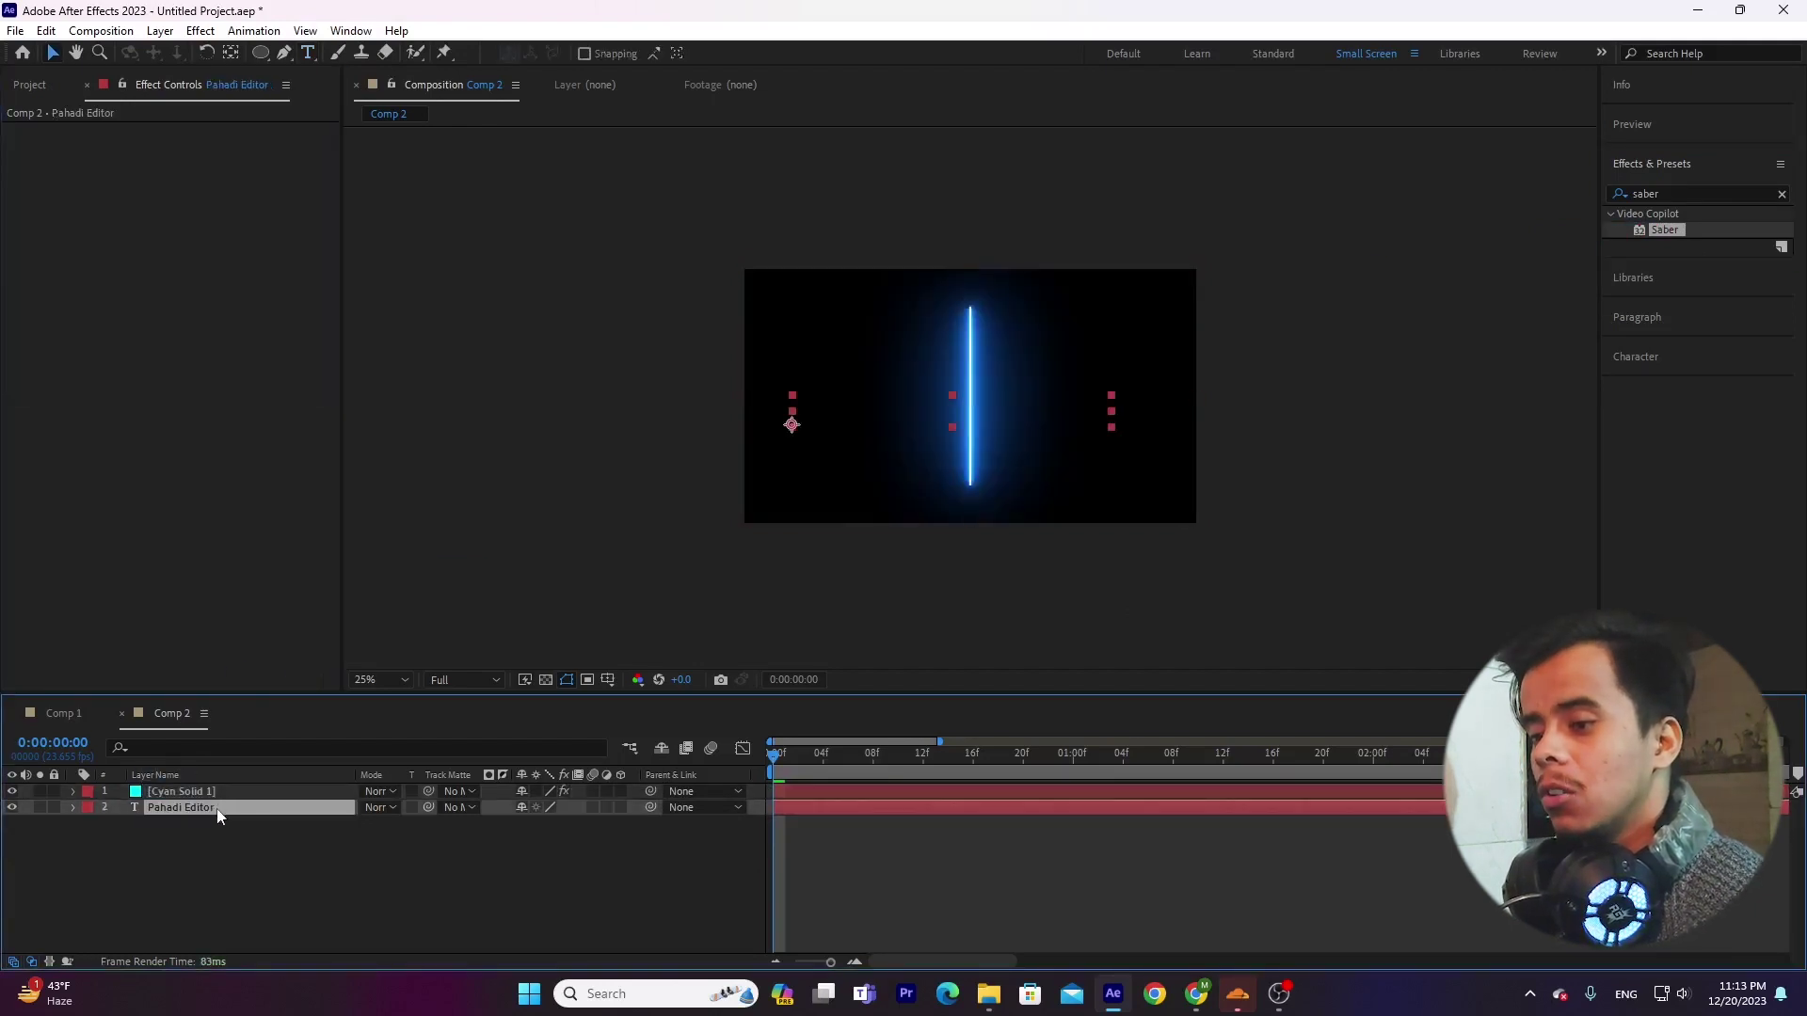
Step: Set Saber's Core Type to Text Layer on Cyan Solid 1 and choose the Pahadi Editor layer as its text
{"action": "left_click", "coordinate": [241, 864]}
{"action": "left_click", "coordinate": [249, 797]}
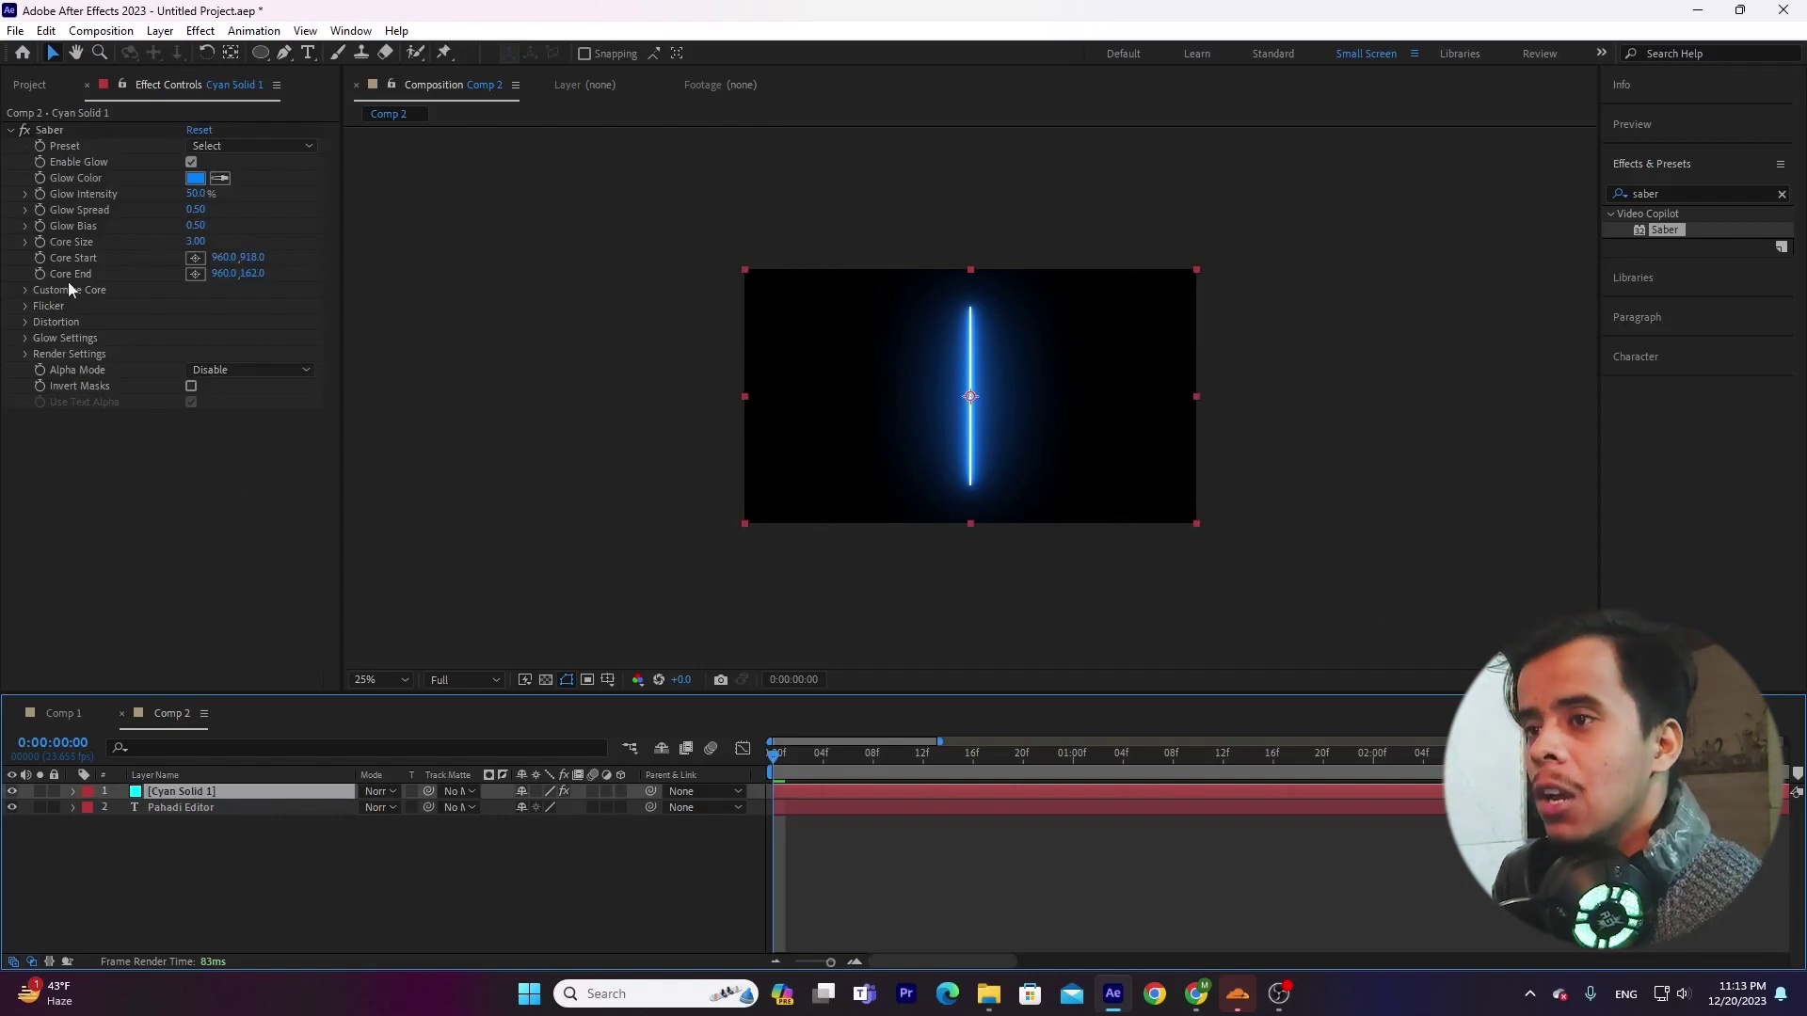
{"action": "left_click", "coordinate": [245, 125]}
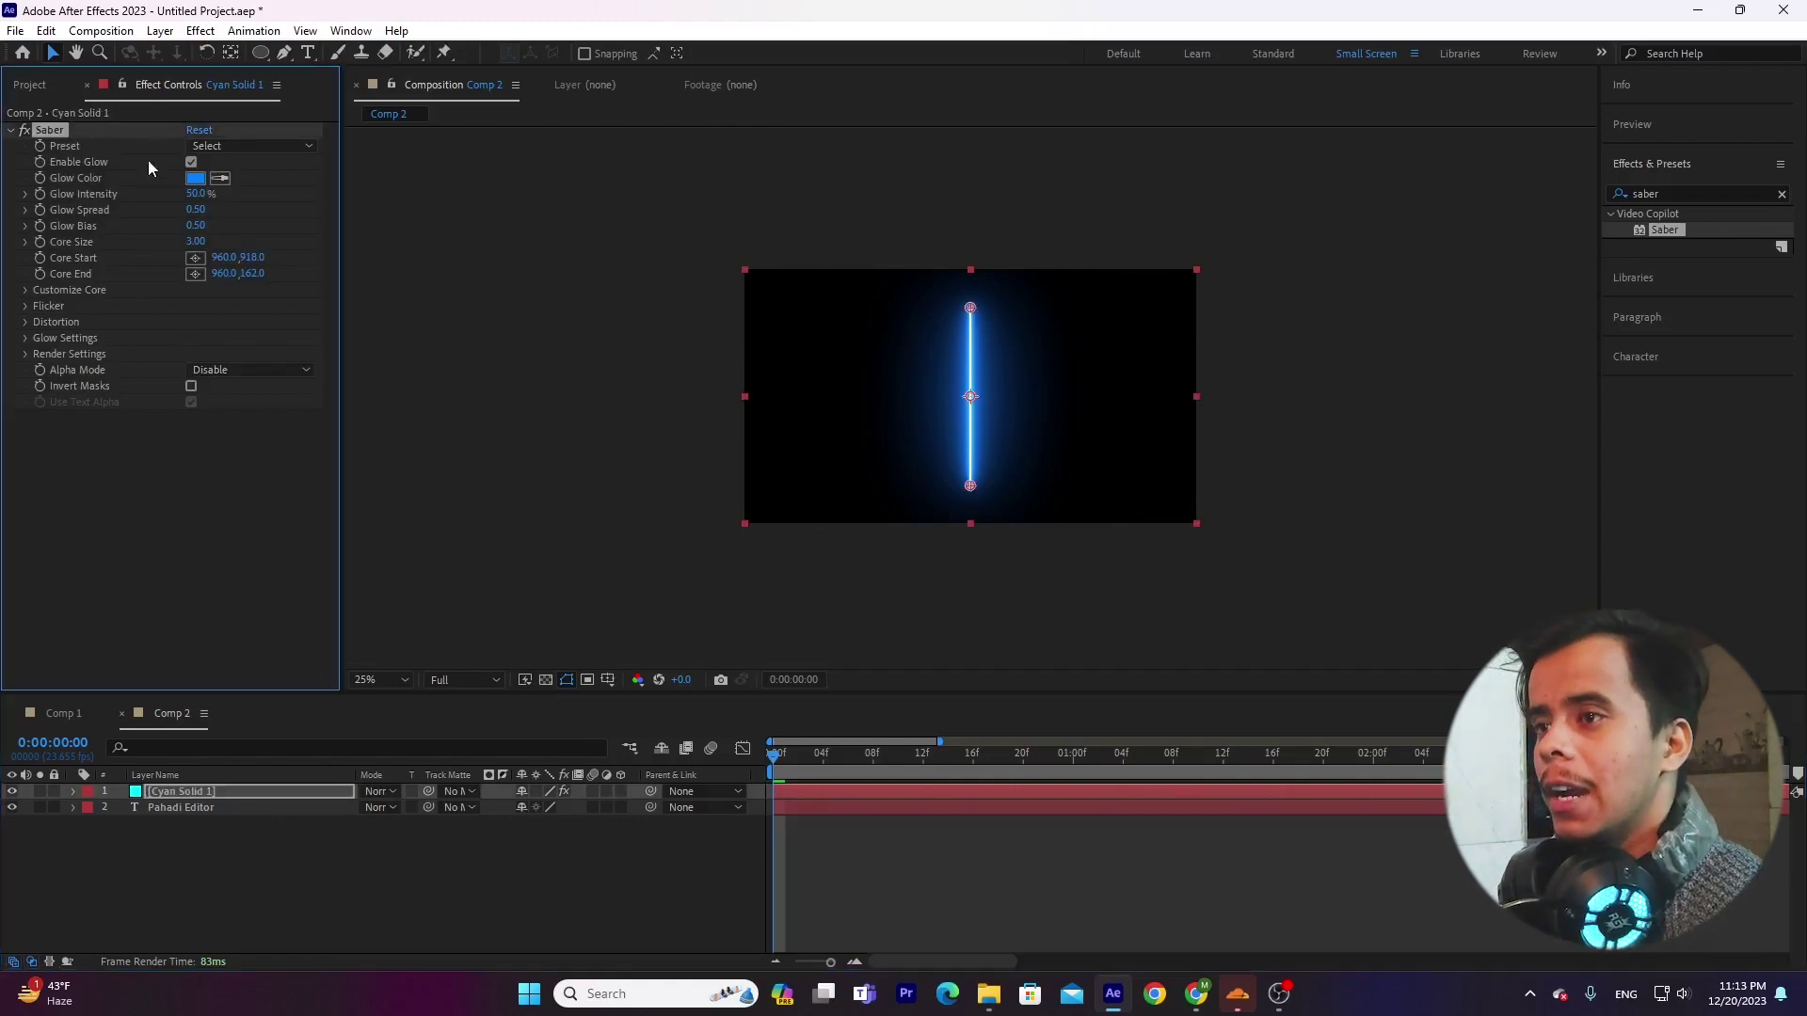
{"action": "left_click", "coordinate": [24, 195]}
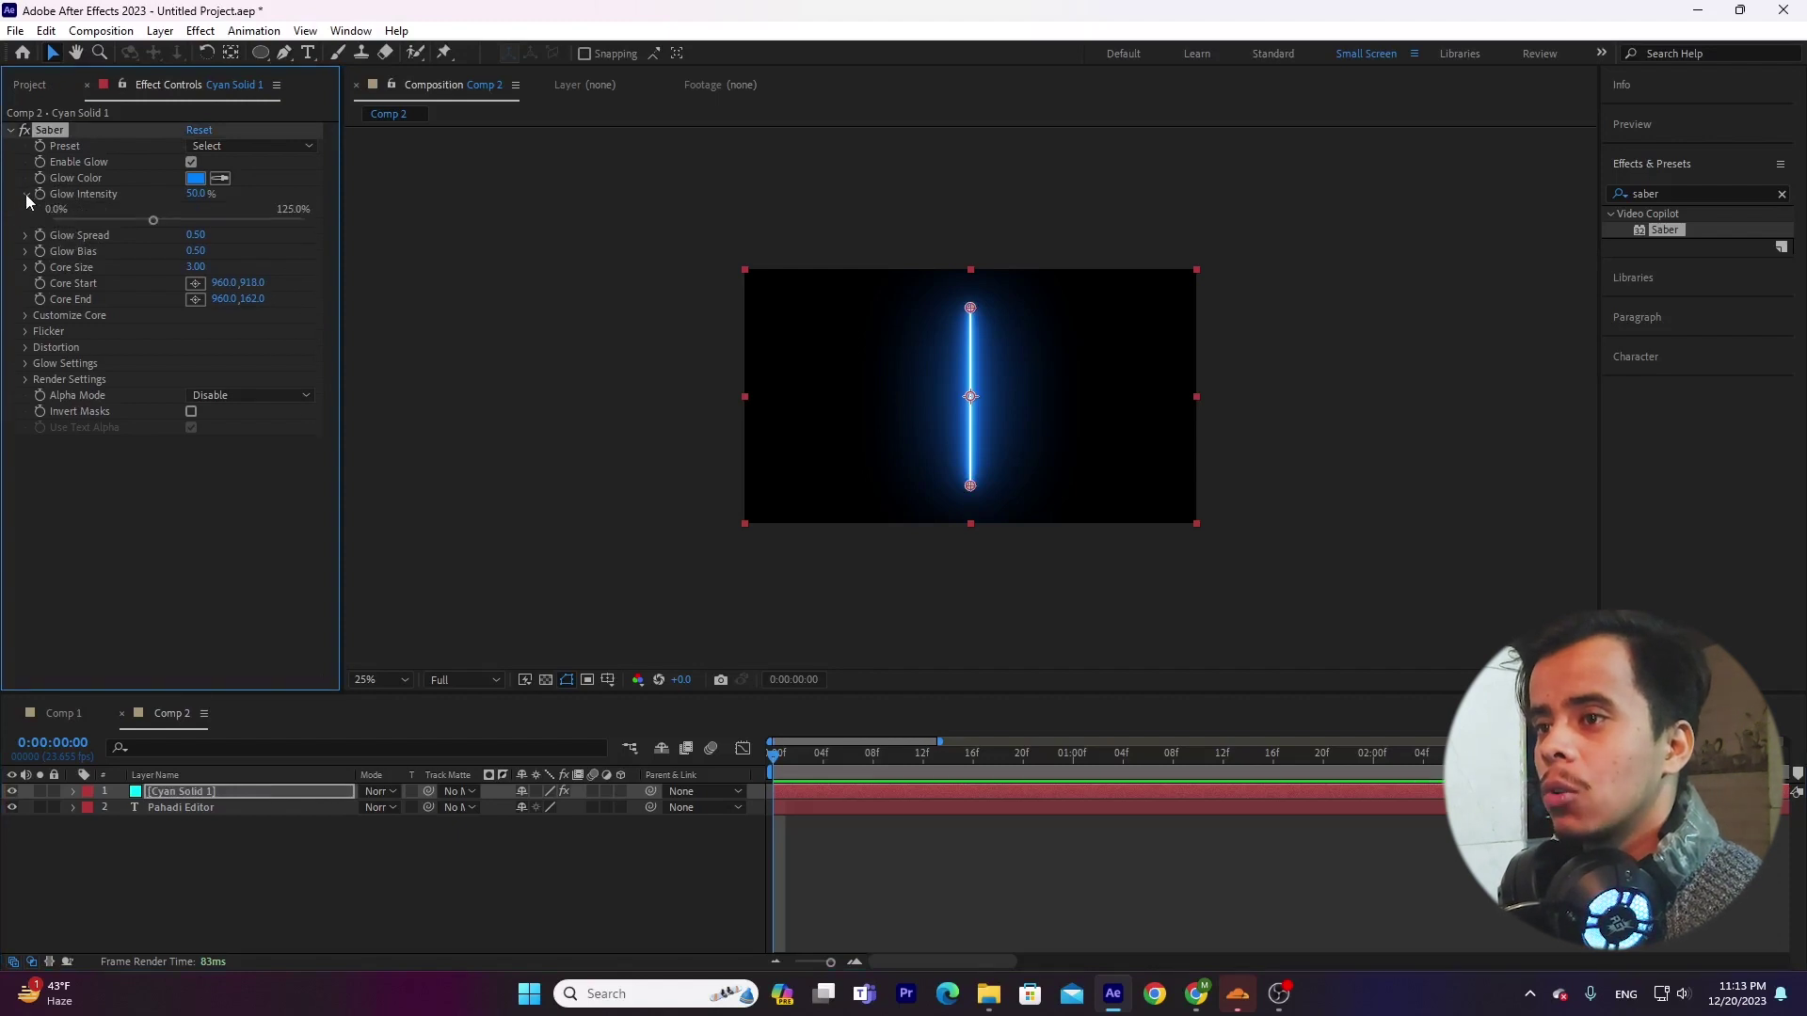
{"action": "left_click", "coordinate": [26, 195]}
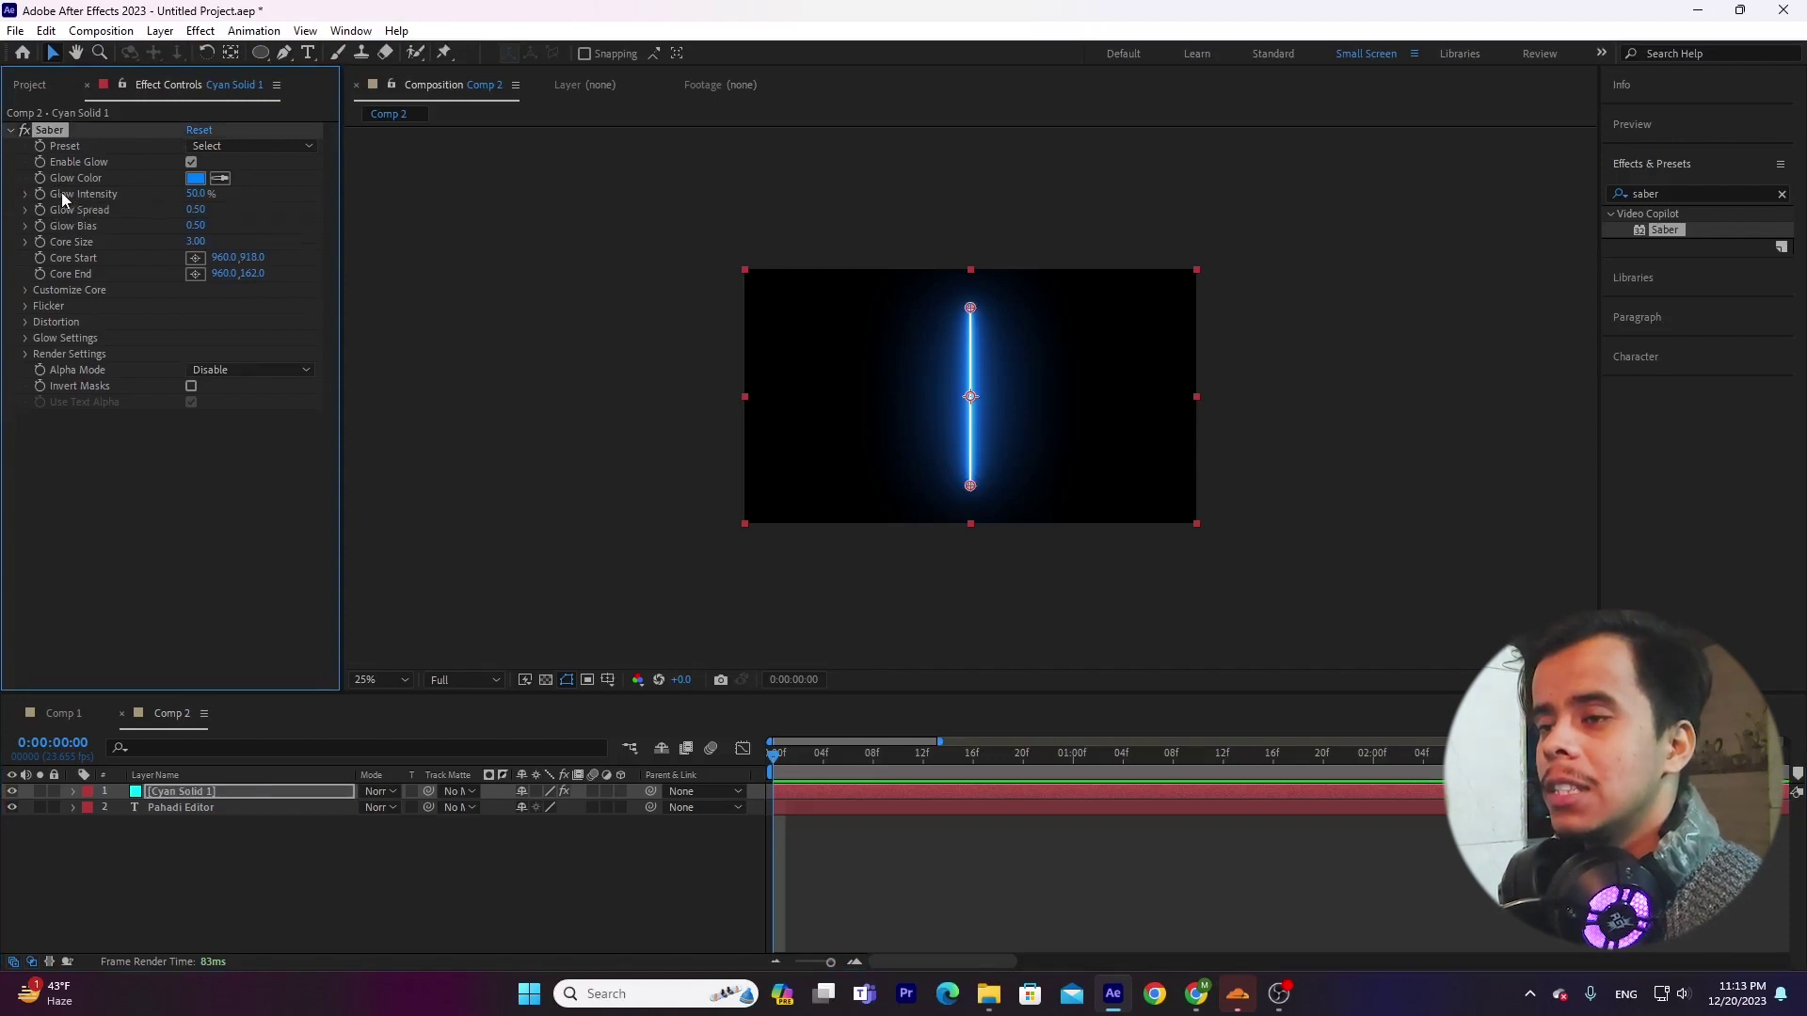
{"action": "left_click", "coordinate": [30, 290]}
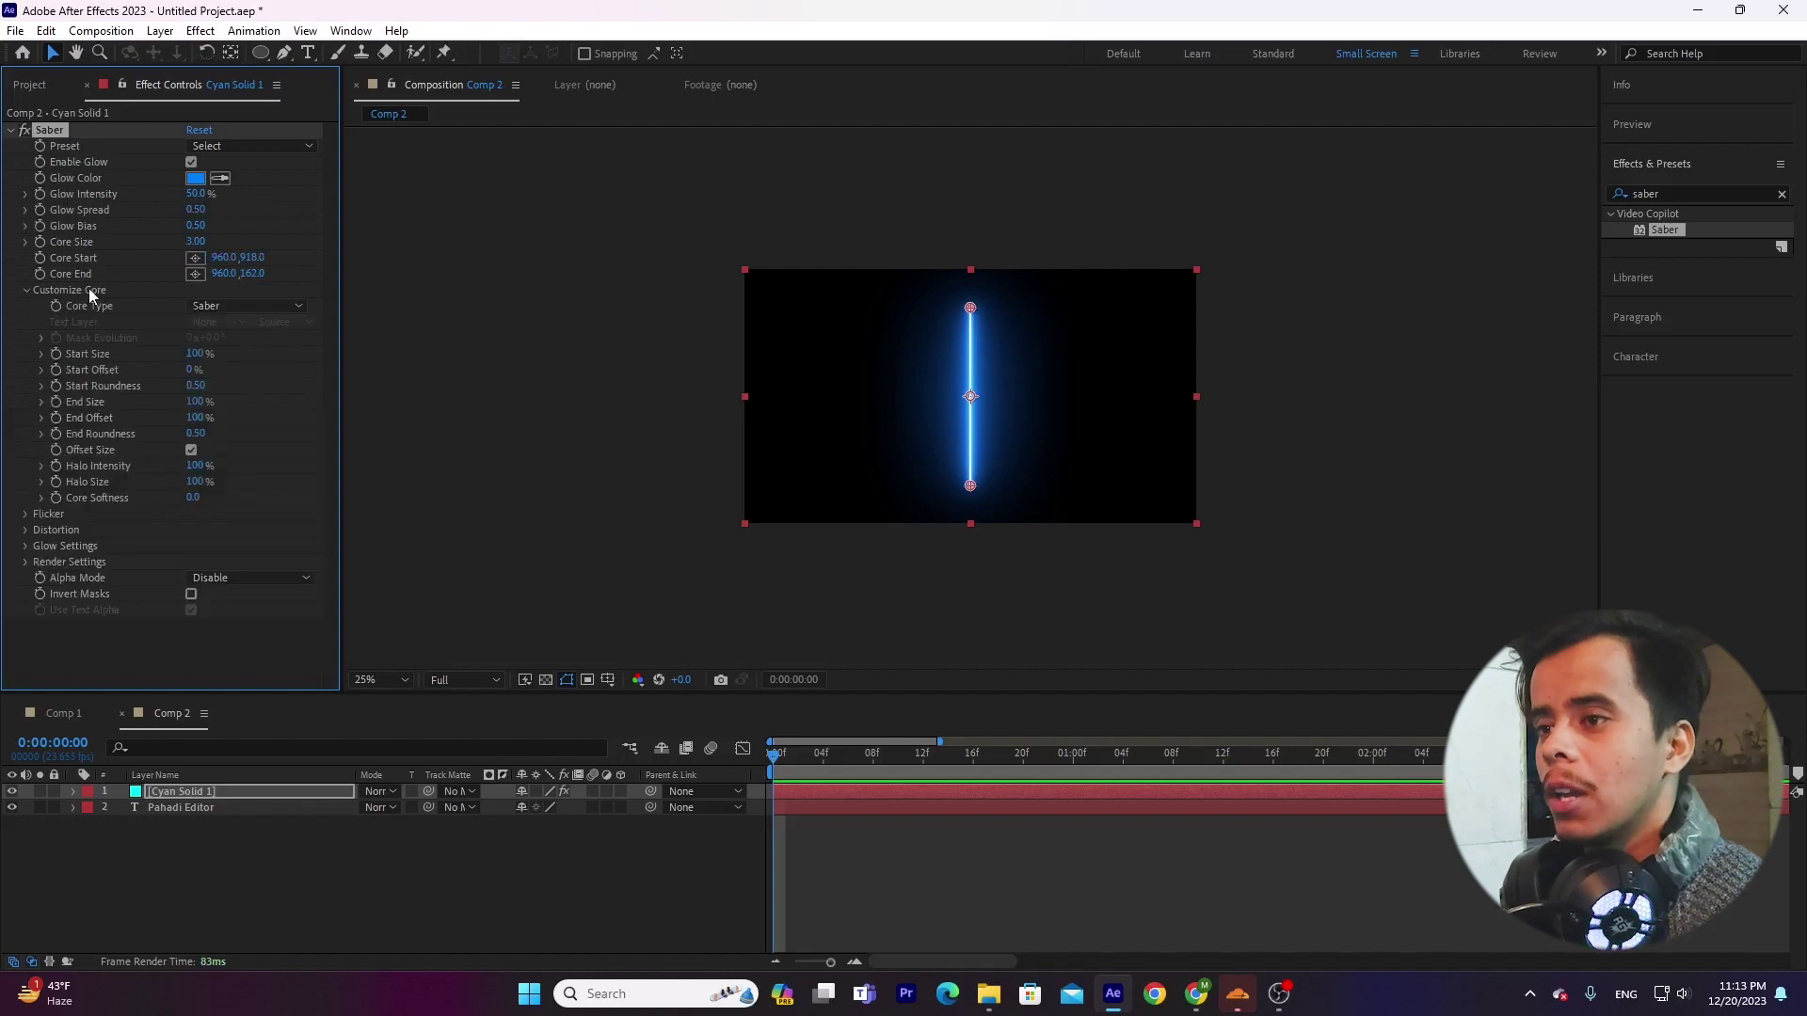
{"action": "left_click", "coordinate": [238, 312]}
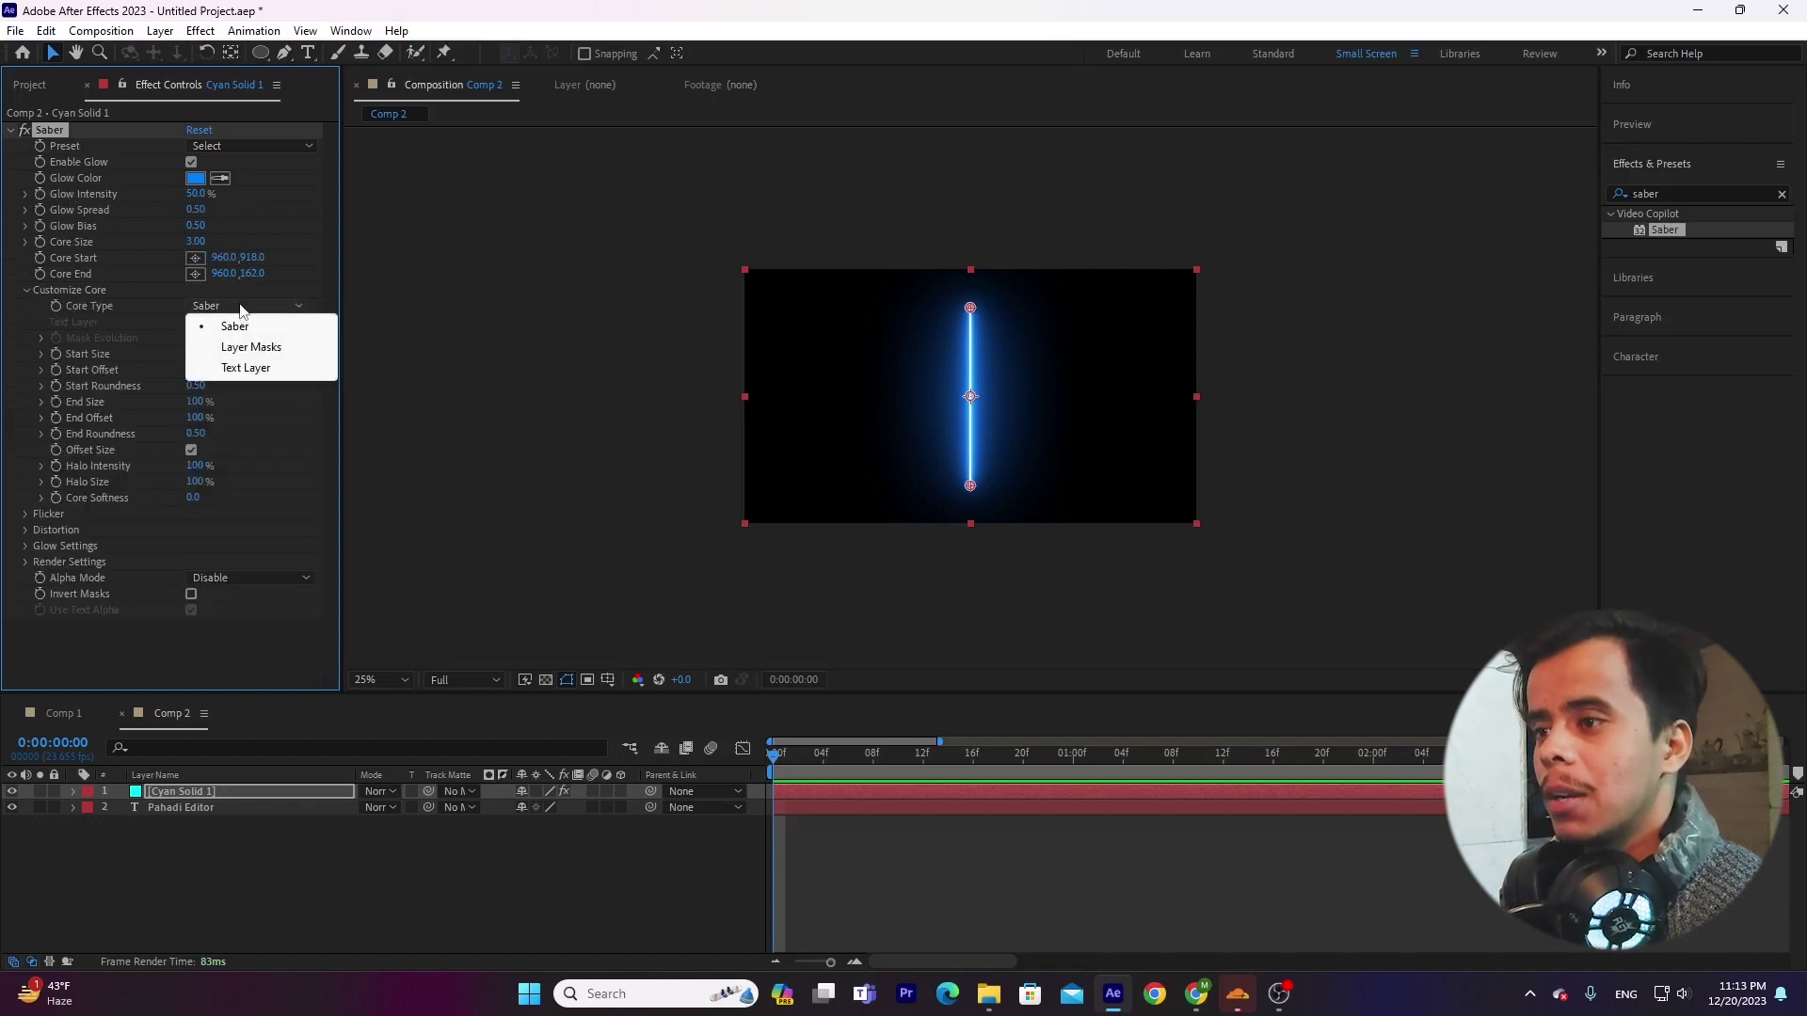
{"action": "left_click", "coordinate": [241, 368]}
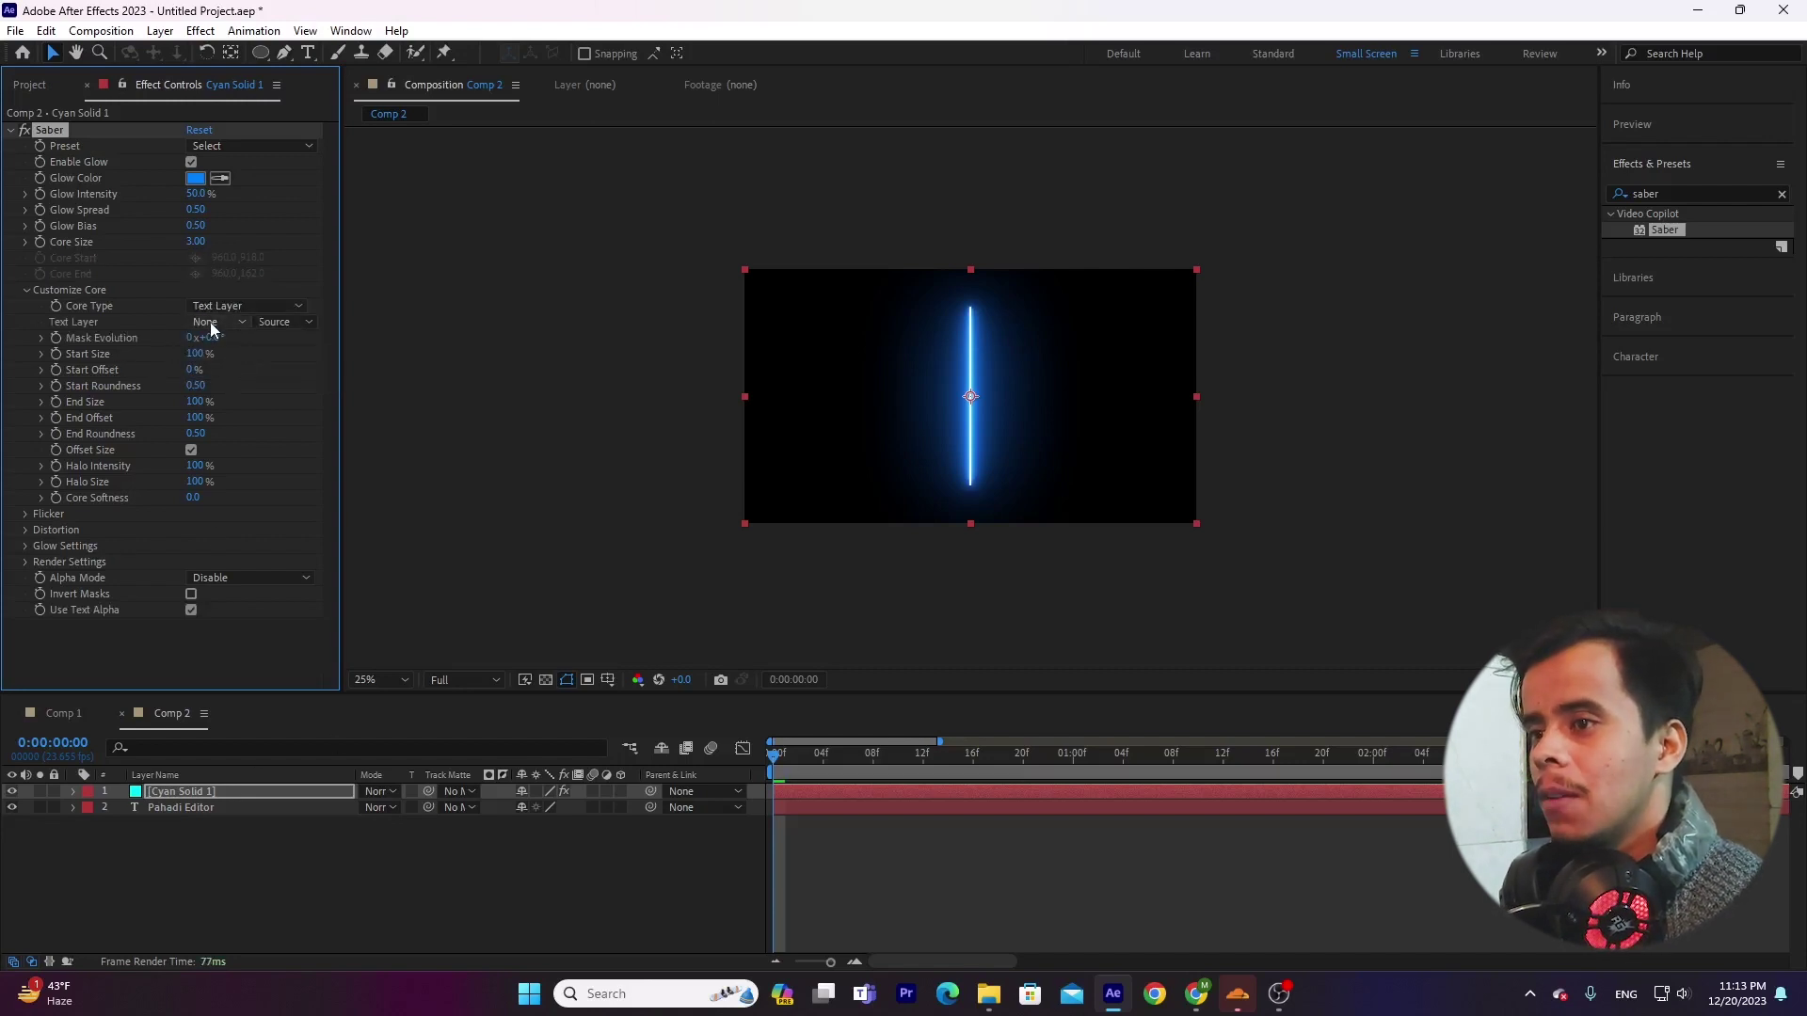
{"action": "left_click", "coordinate": [230, 323]}
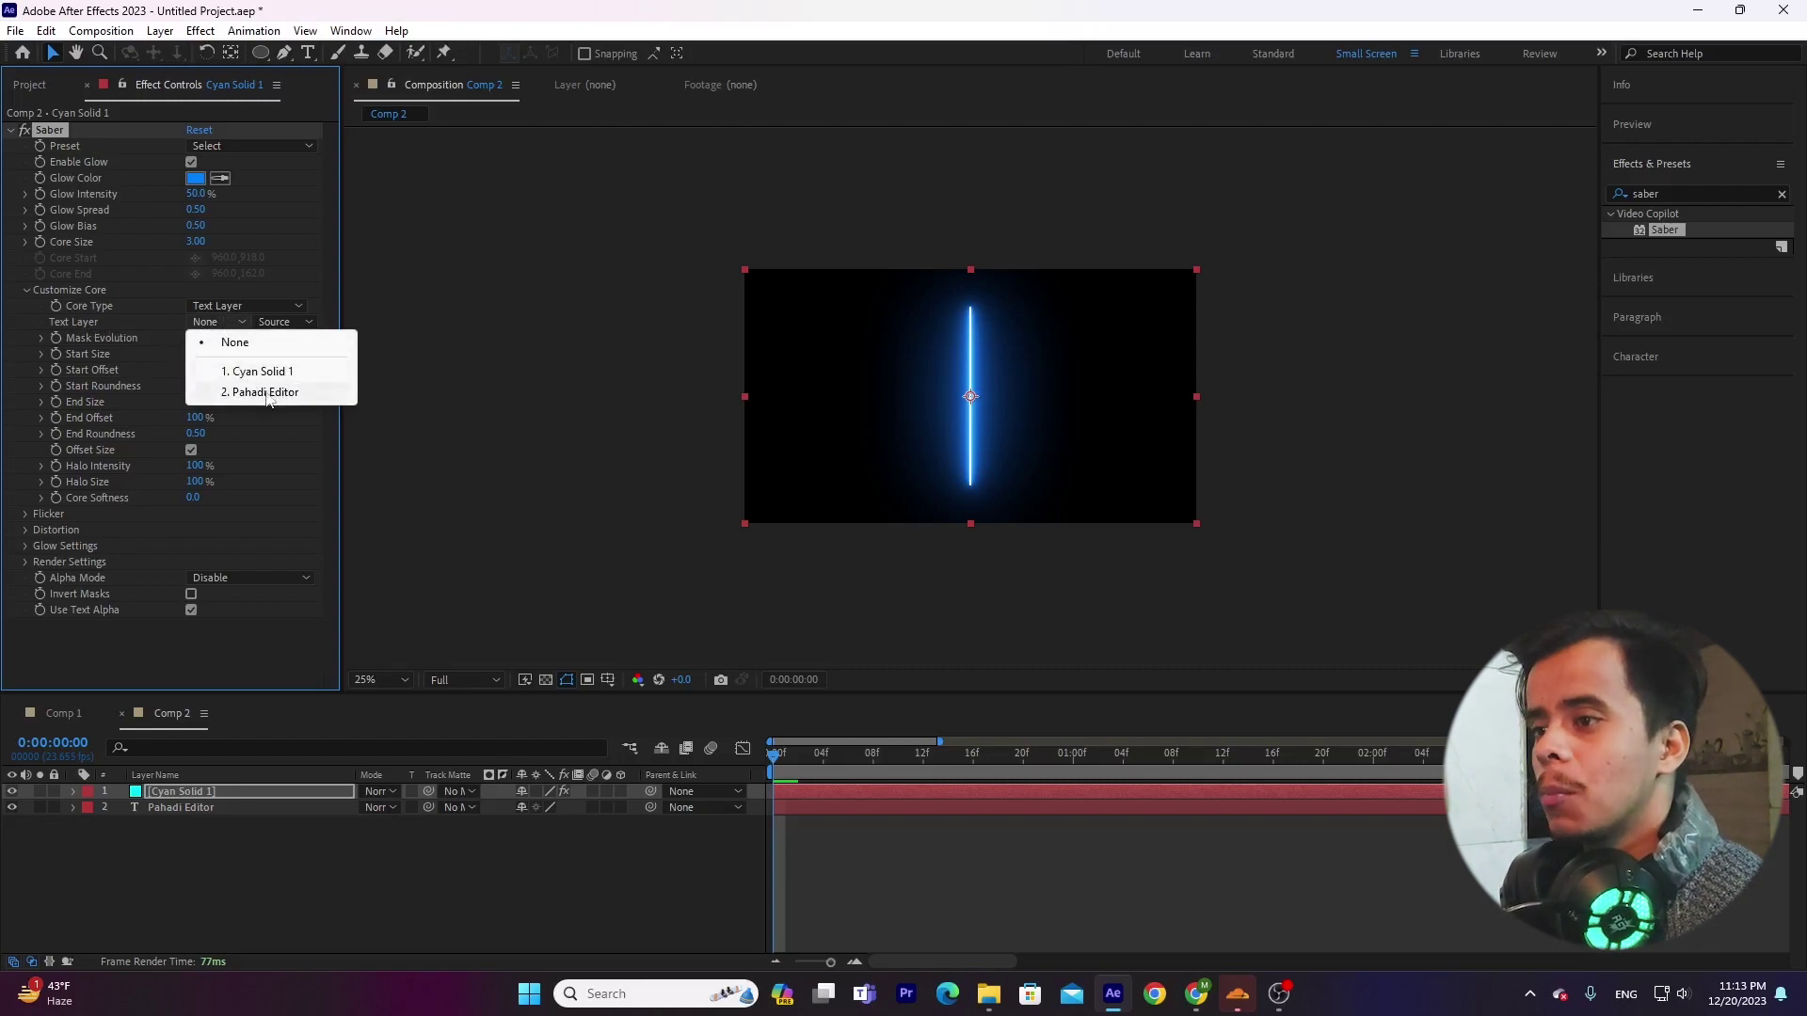
{"action": "left_click", "coordinate": [267, 393]}
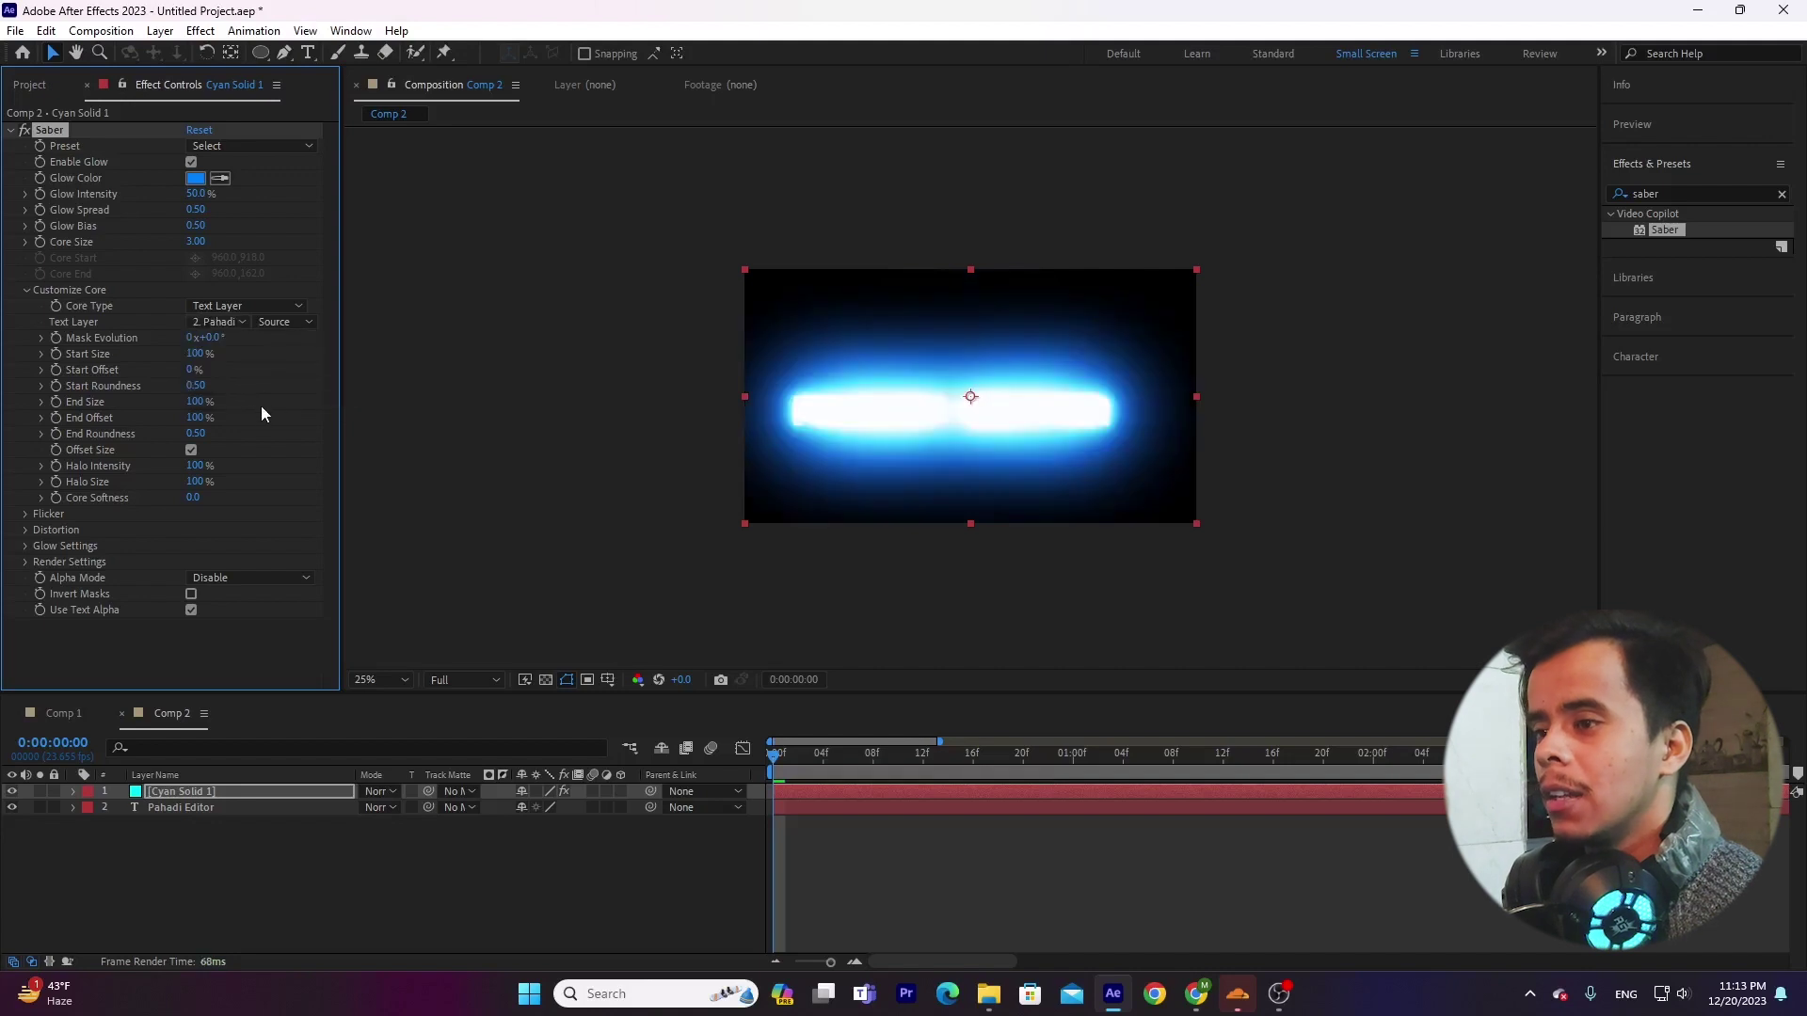
{"action": "left_click", "coordinate": [277, 321]}
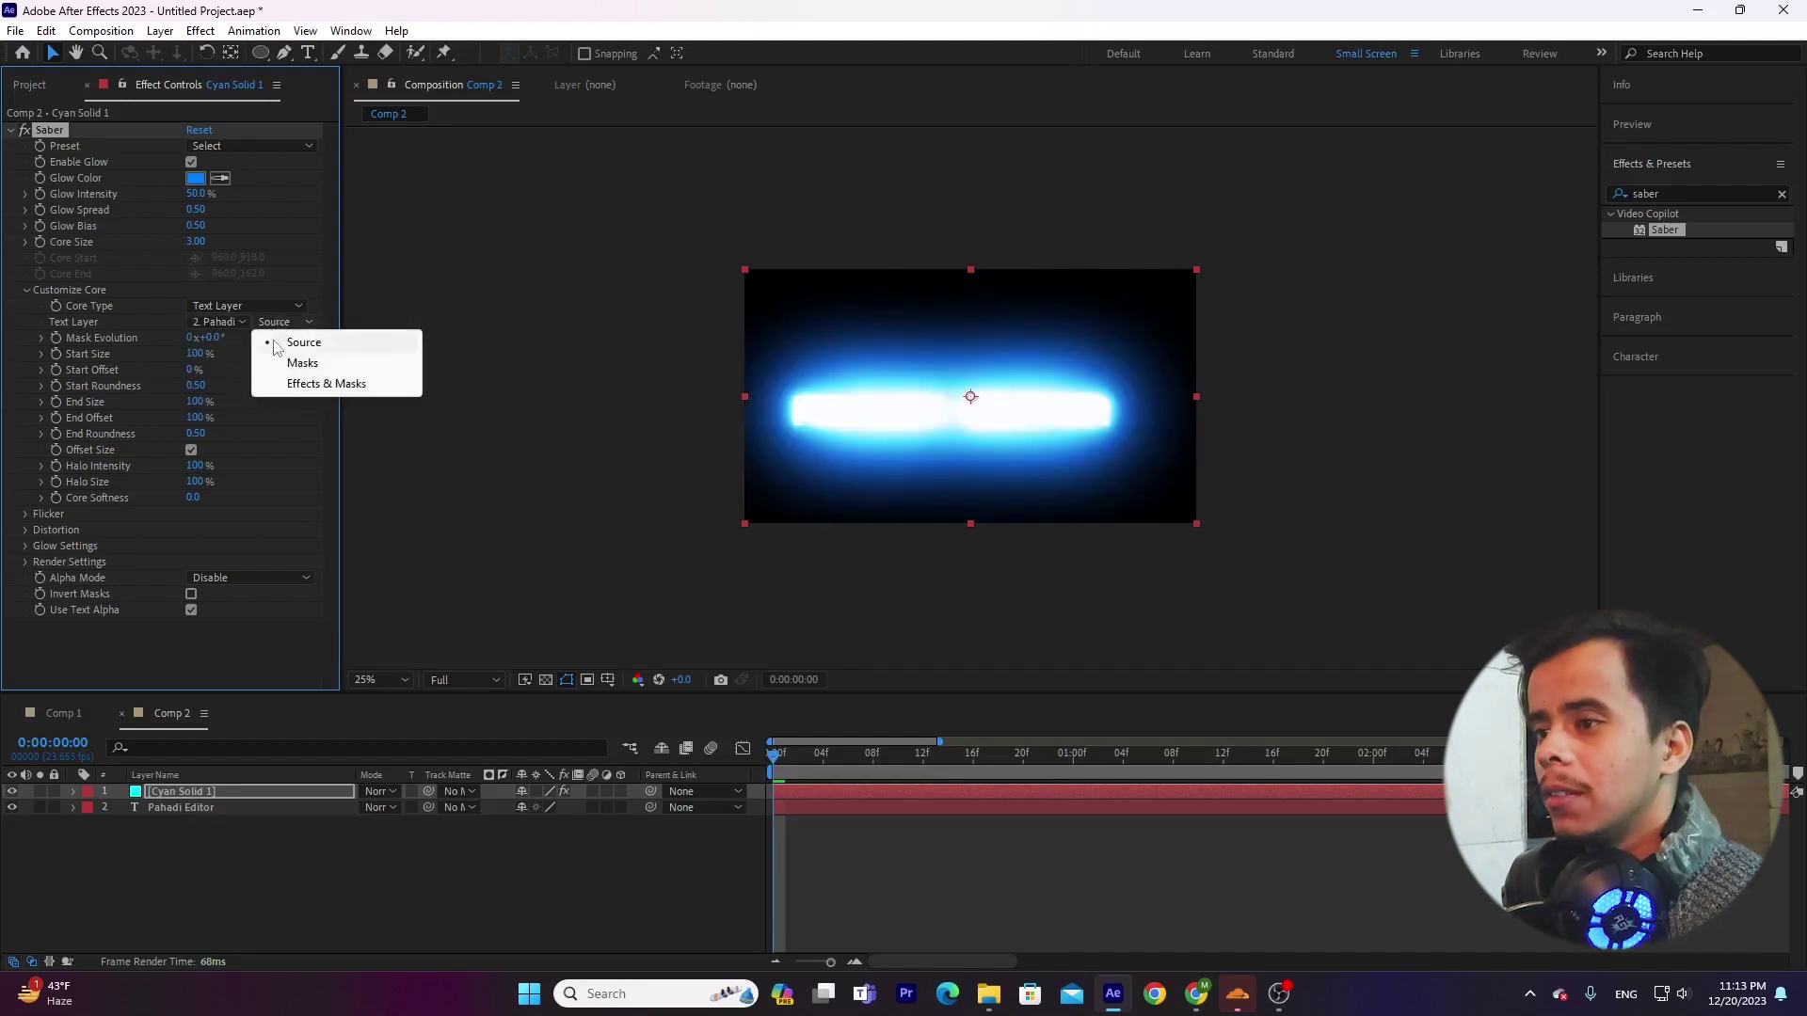
{"action": "mouse_move", "coordinate": [791, 759]}
{"action": "left_mouse_down"}
{"action": "mouse_move", "coordinate": [834, 769]}
{"action": "mouse_move", "coordinate": [764, 772]}
{"action": "mouse_move", "coordinate": [790, 771]}
{"action": "left_mouse_up"}
{"action": "left_click", "coordinate": [877, 445]}
{"action": "left_click", "coordinate": [469, 284]}
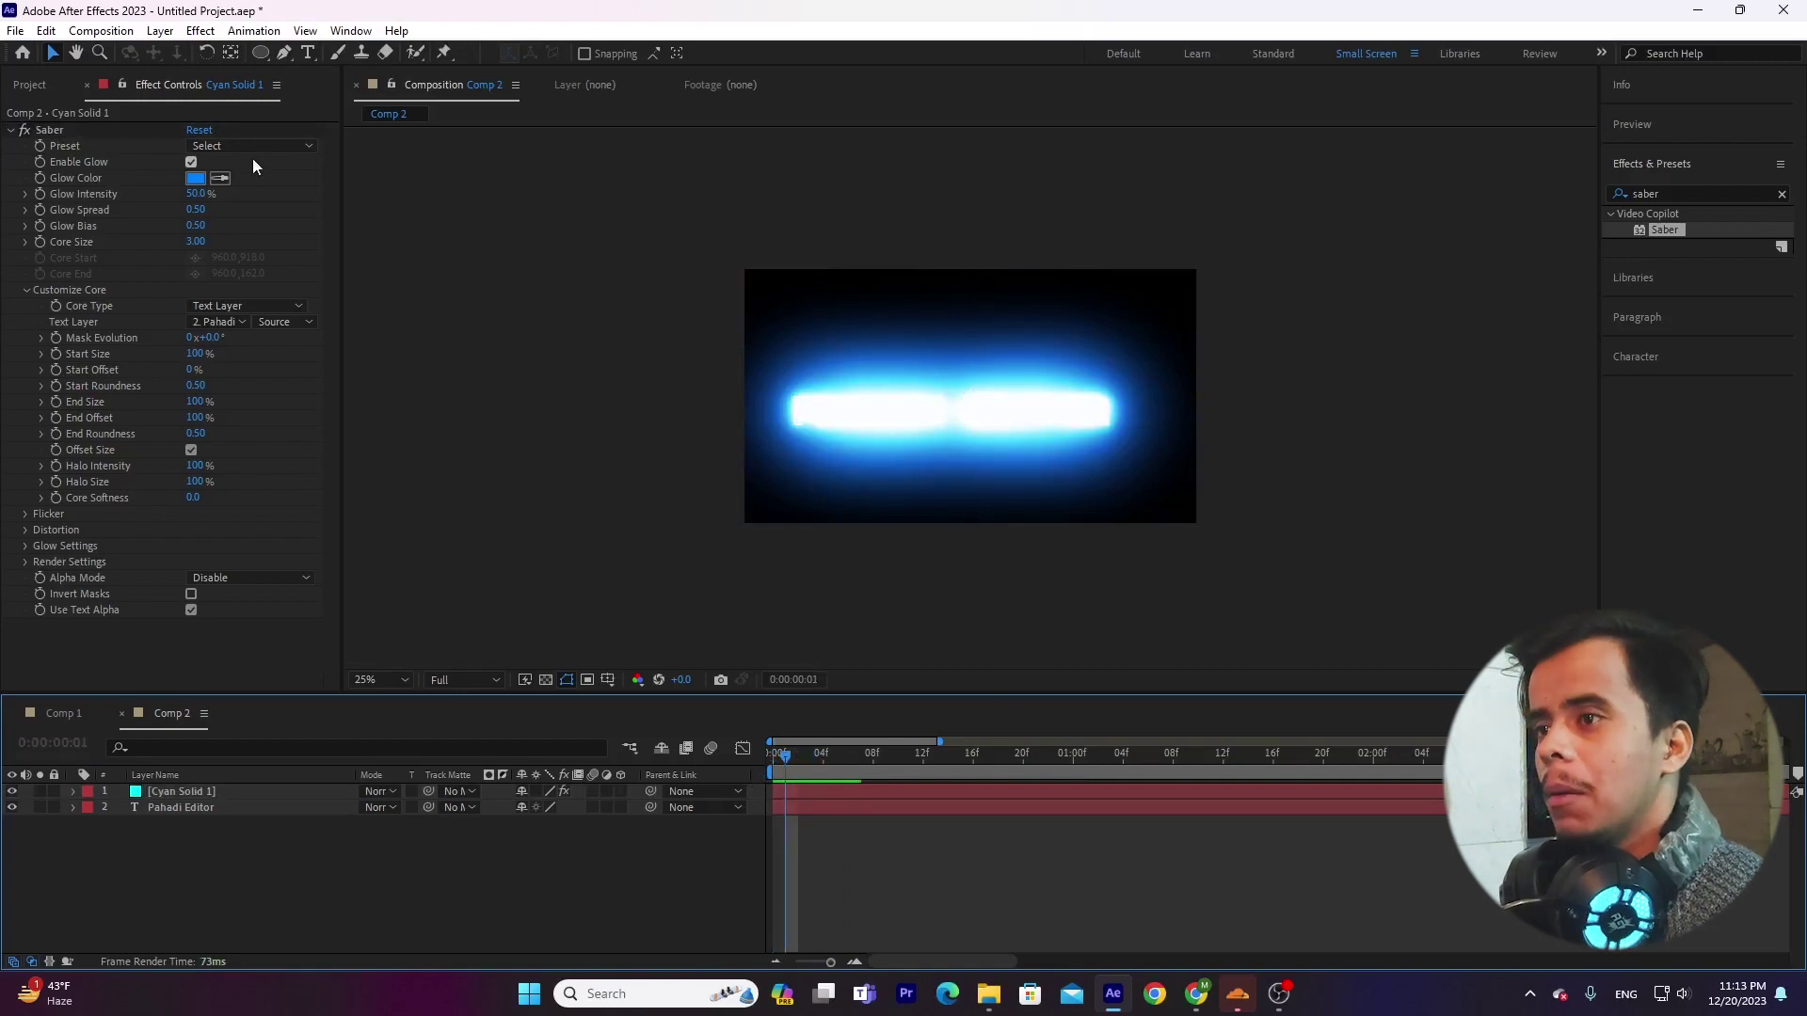
Step: Apply Saber's Fire preset and return the playhead to the start of Comp 2
{"action": "left_click", "coordinate": [249, 147]}
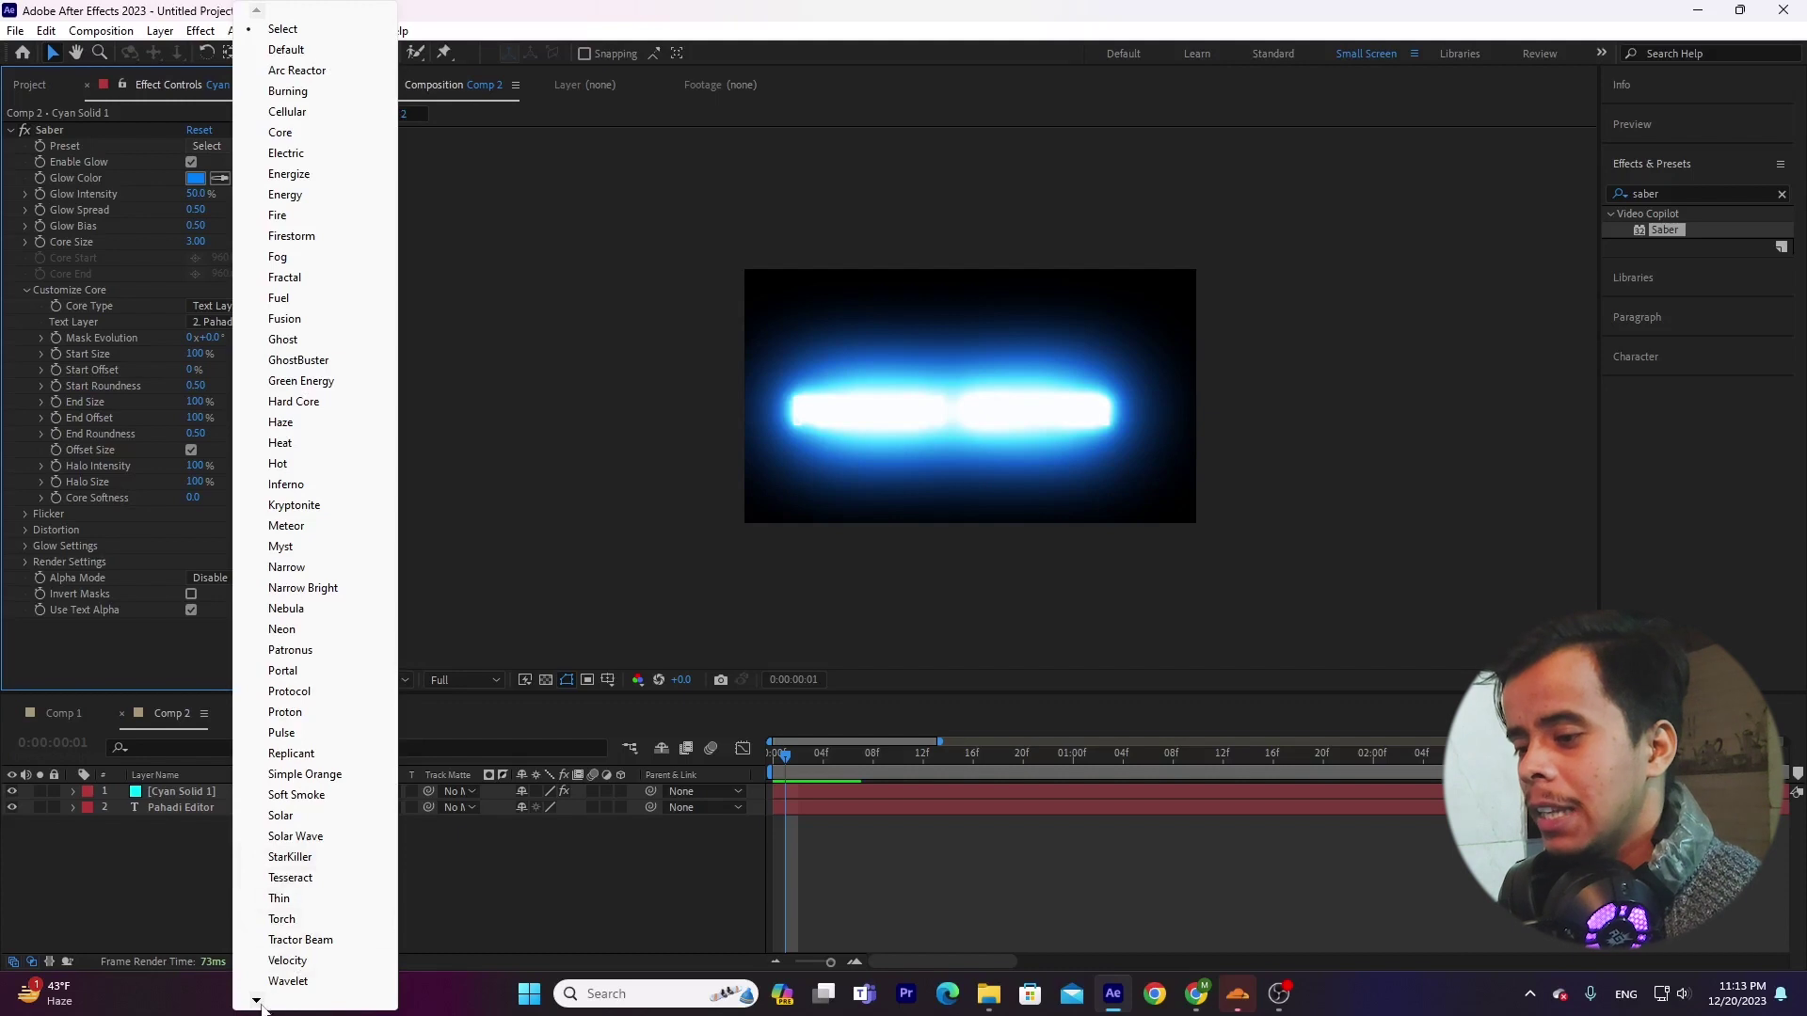
{"action": "mouse_move", "coordinate": [258, 1002]}
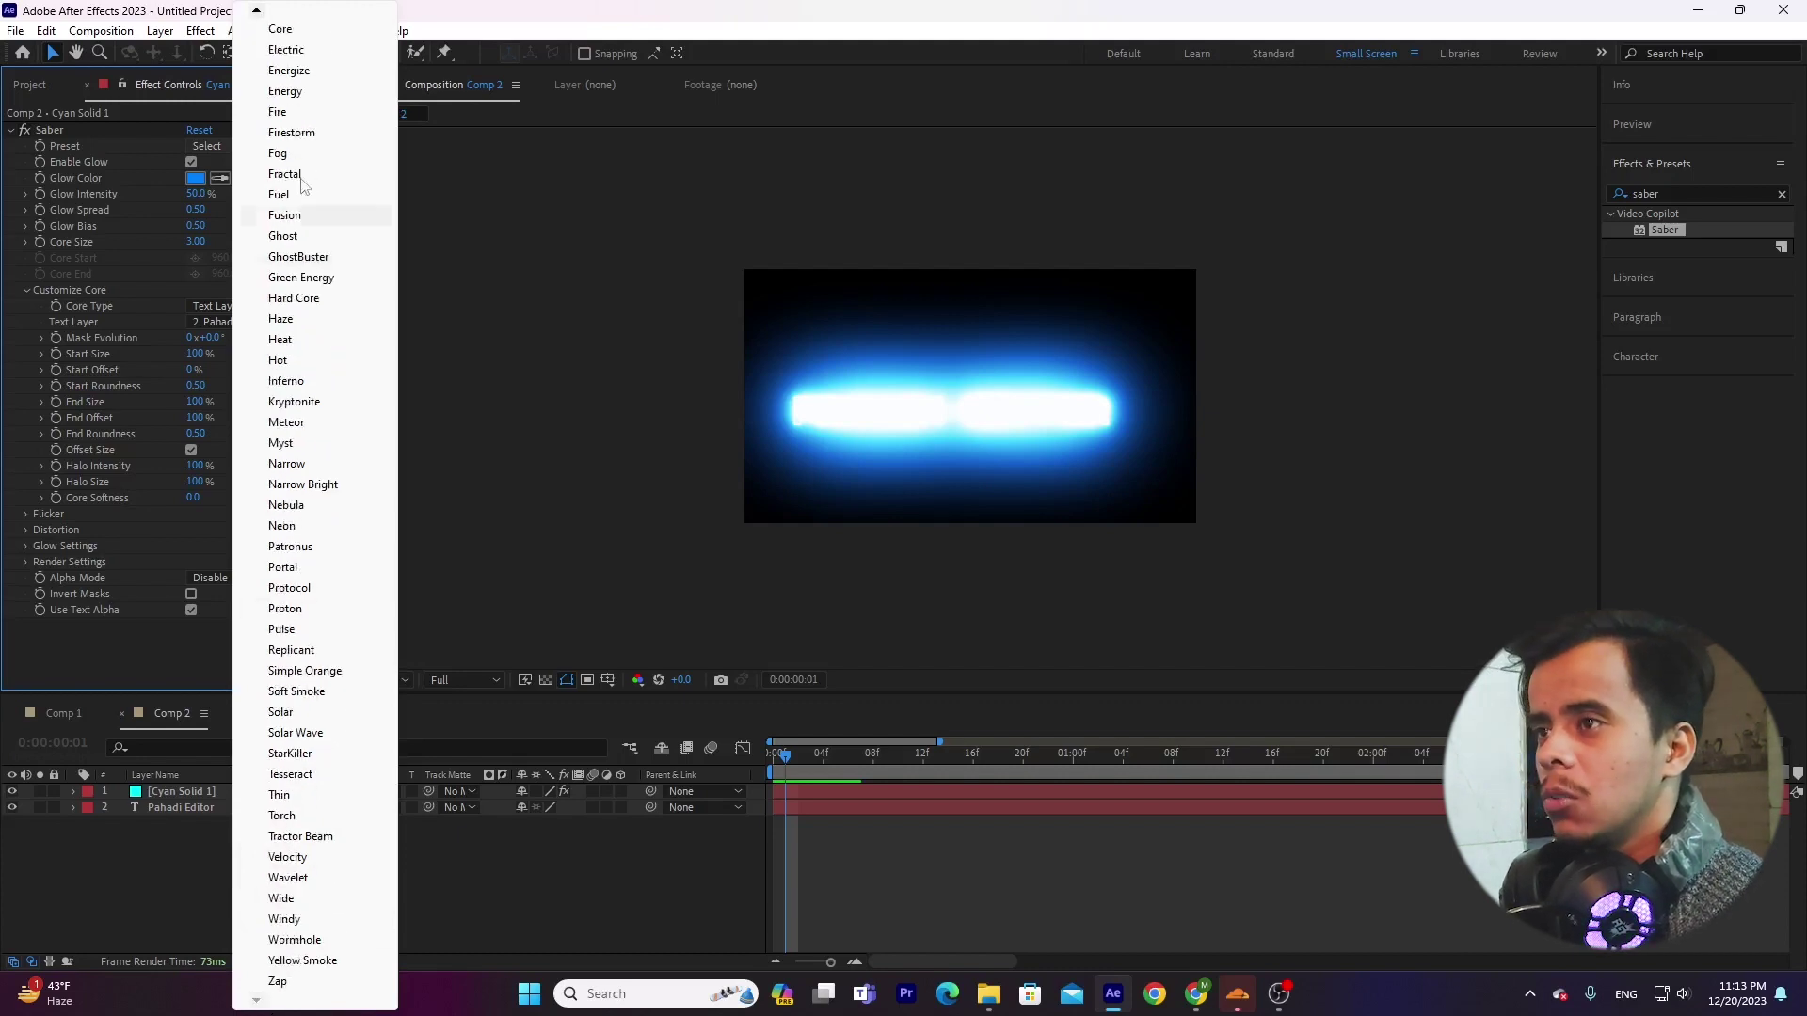
{"action": "mouse_move", "coordinate": [261, 11]}
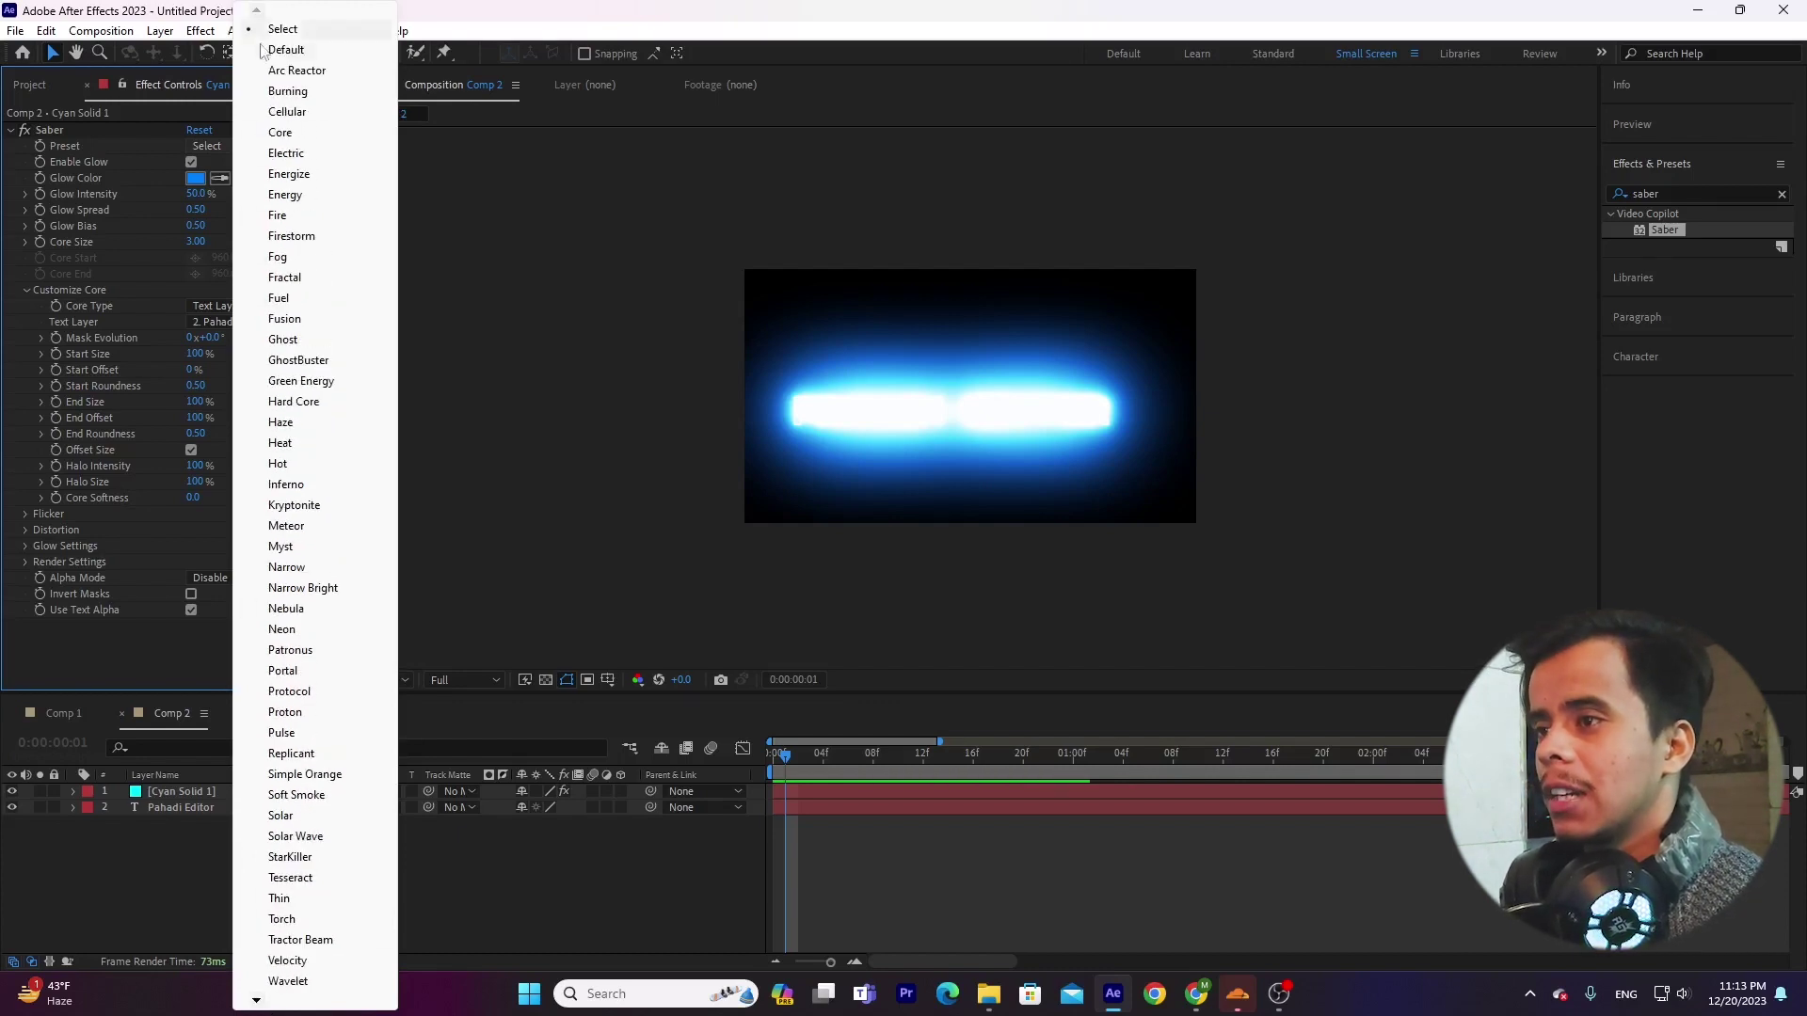
{"action": "left_click", "coordinate": [308, 216]}
{"action": "mouse_move", "coordinate": [796, 757]}
{"action": "left_mouse_down"}
{"action": "mouse_move", "coordinate": [885, 764]}
{"action": "mouse_move", "coordinate": [774, 758]}
{"action": "left_mouse_up"}
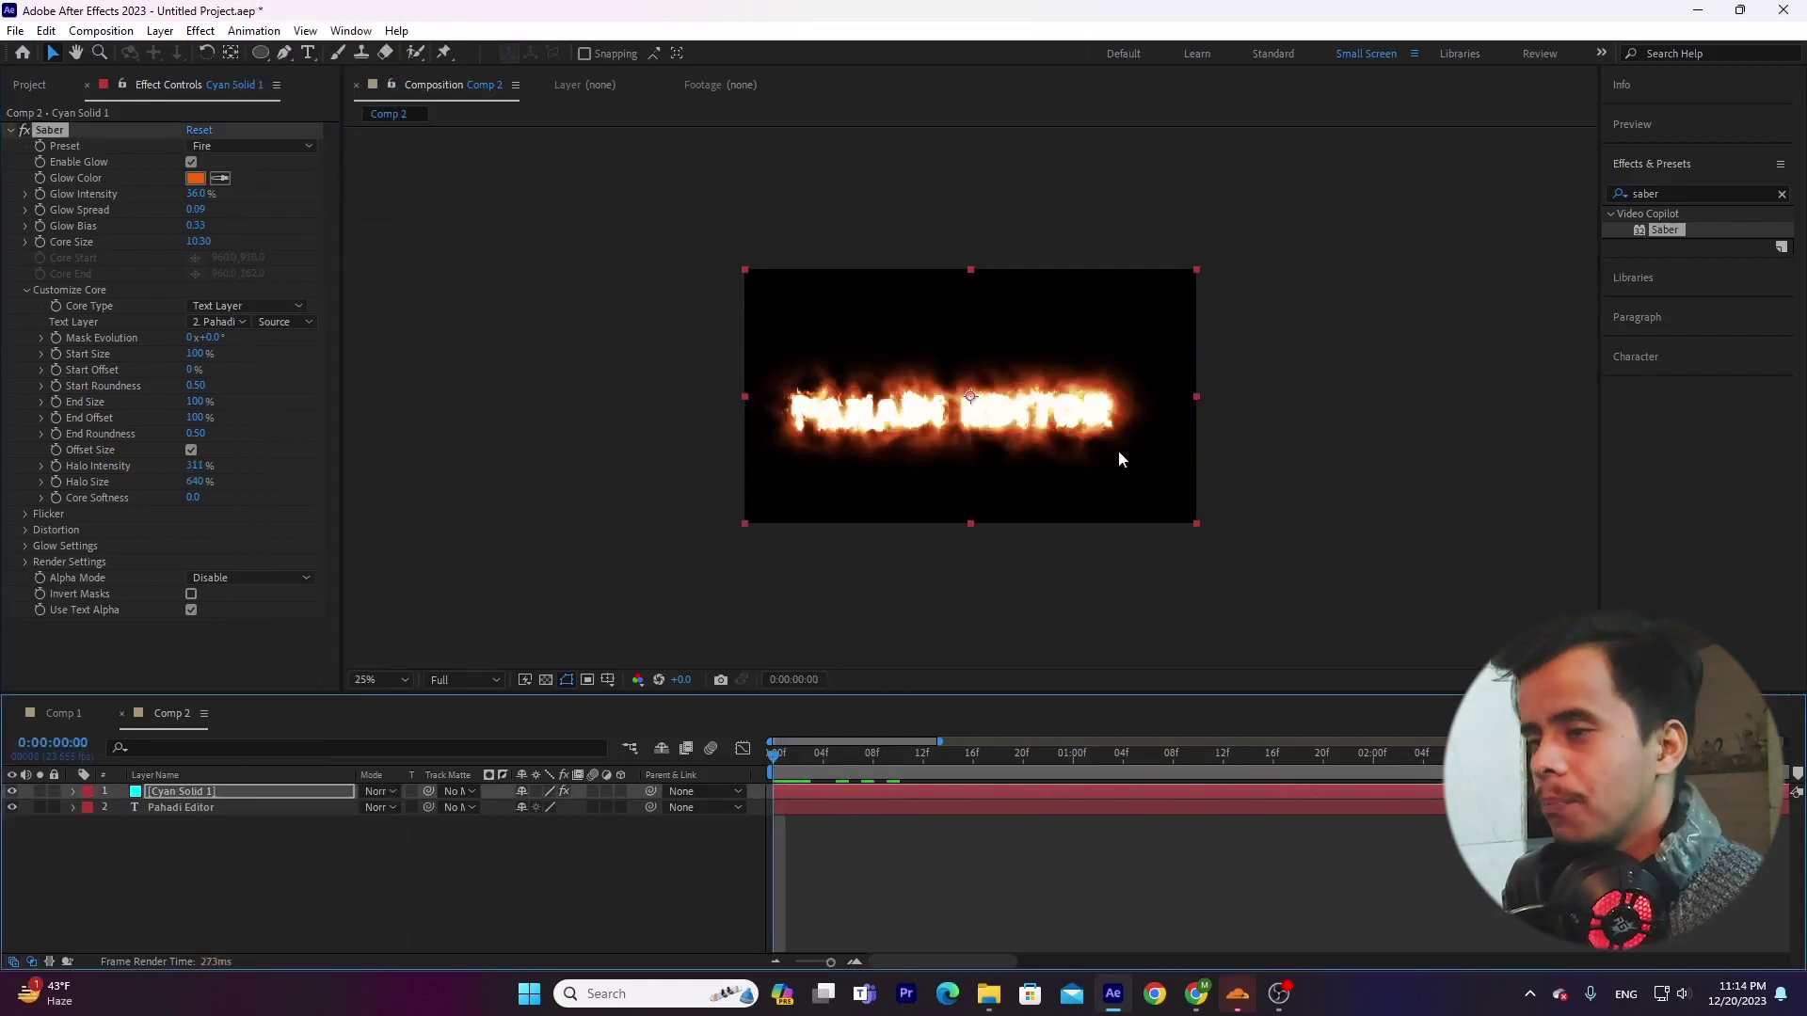
Step: Set Saber's Glow Intensity to 17% and preview the burning text
{"action": "left_click", "coordinate": [105, 198]}
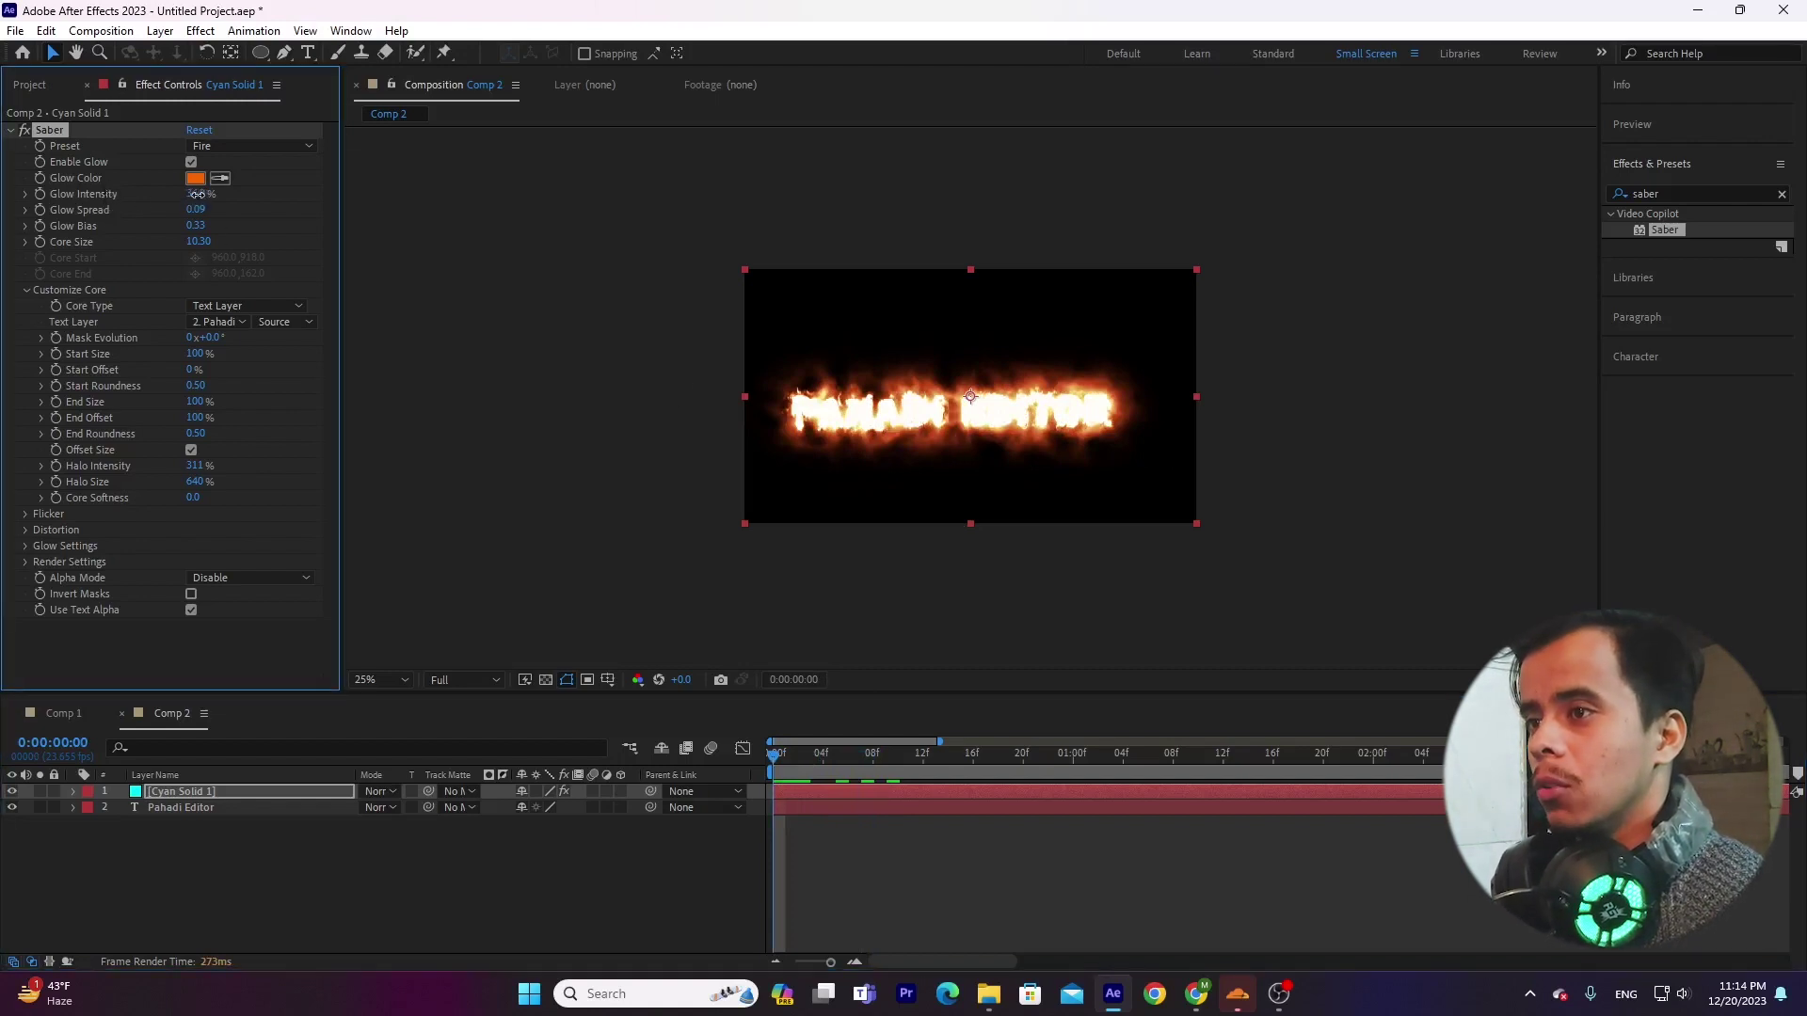
{"action": "left_click_drag", "start_coordinate": [196, 194], "coordinate": [230, 207]}
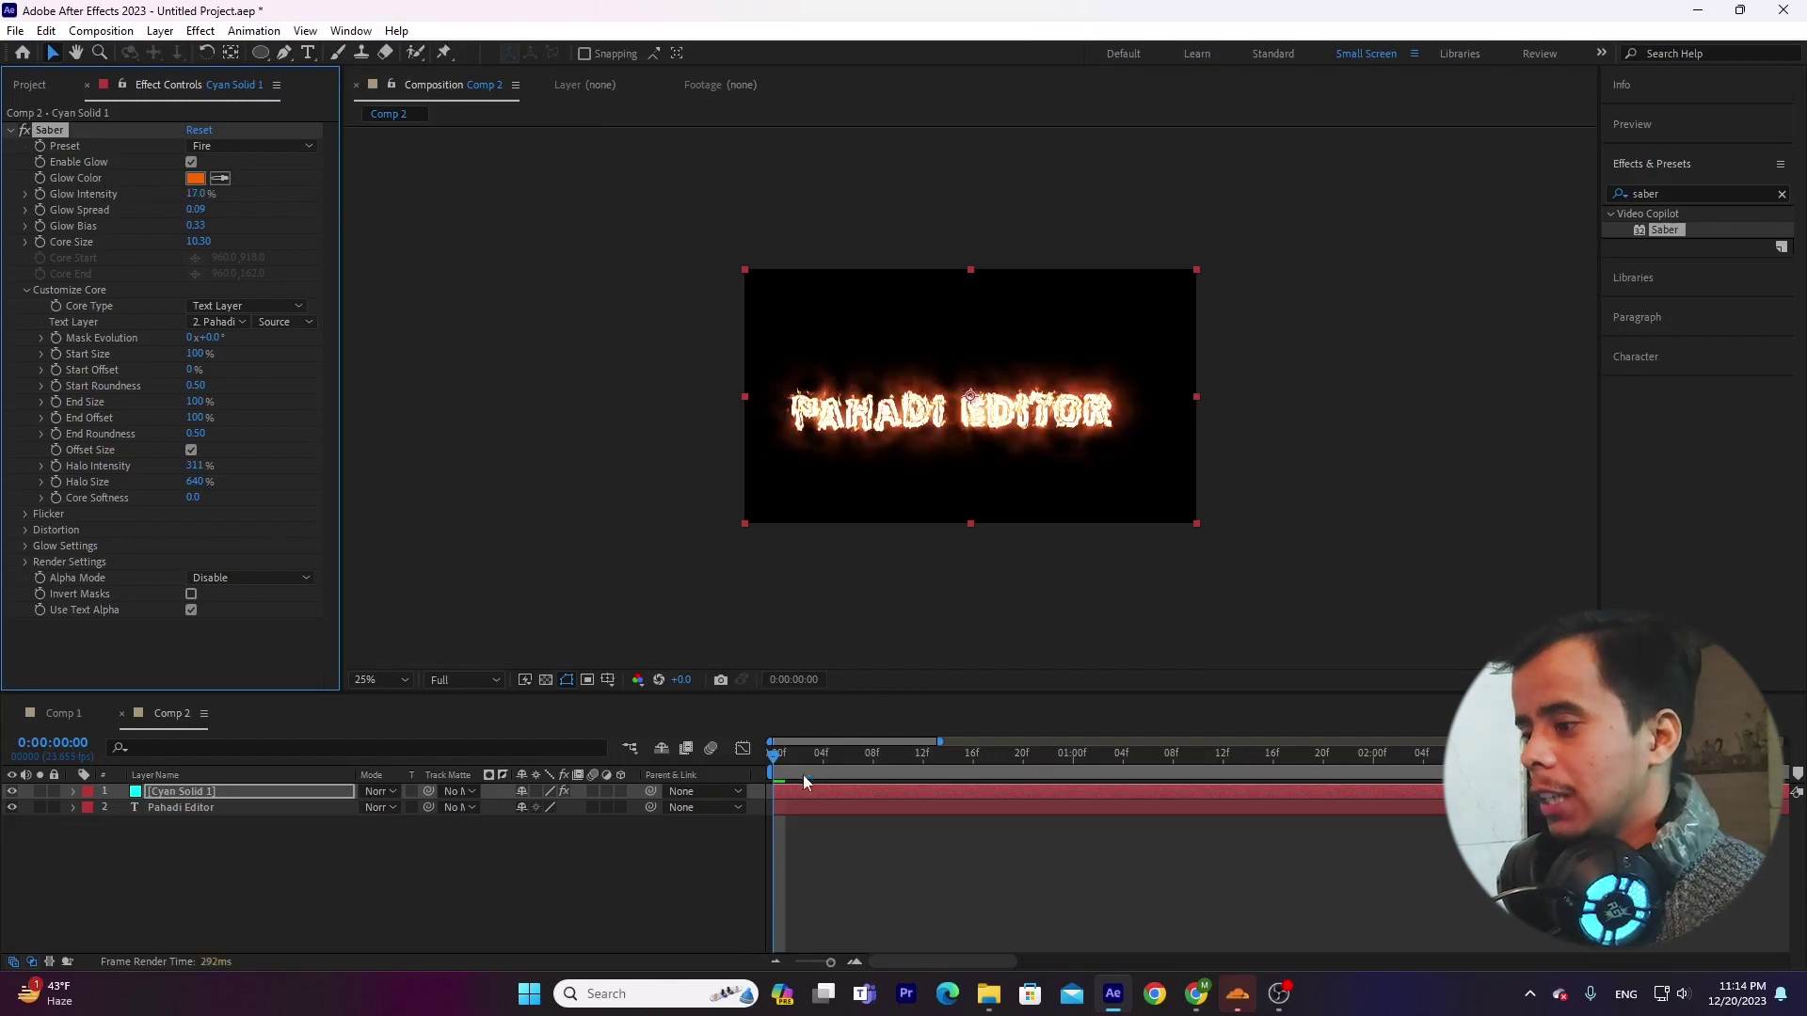
{"action": "key", "text": "space"}
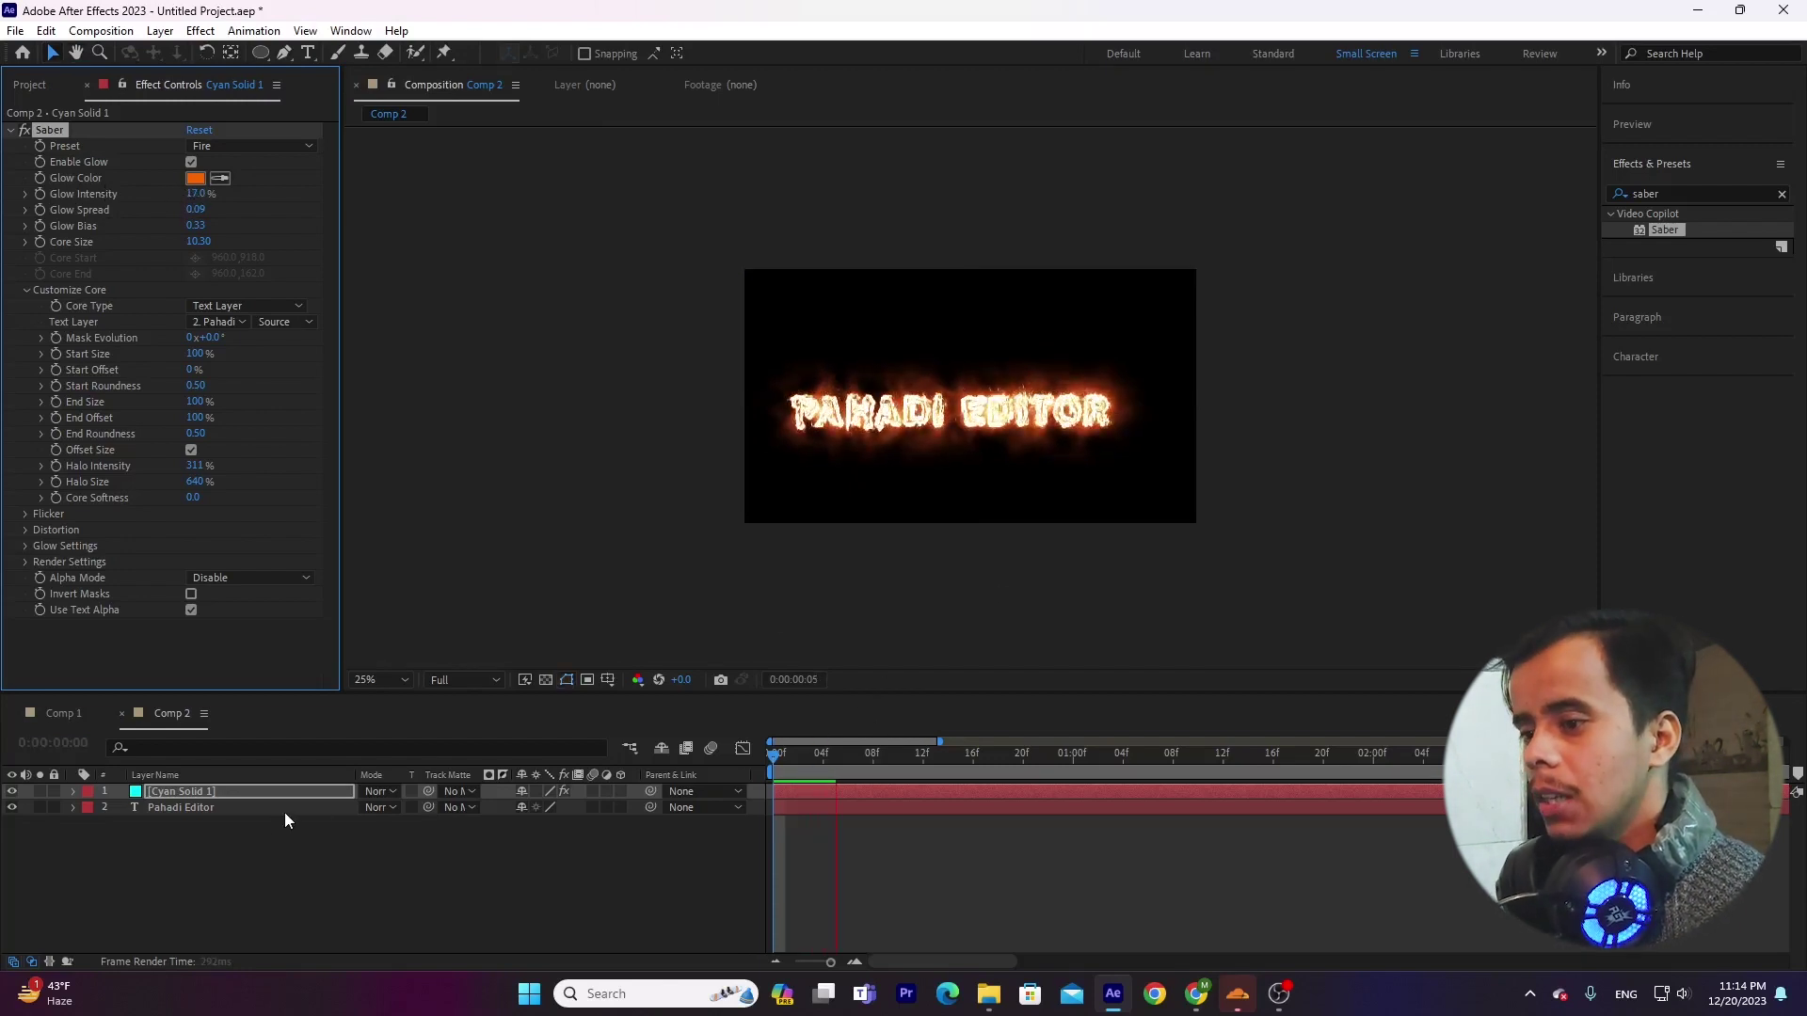
Step: Replace the text with "vs", move it to the middle of Comp 2, and return the playhead to 0:00:00:00
{"action": "left_click", "coordinate": [287, 811]}
{"action": "double_click", "coordinate": [966, 414]}
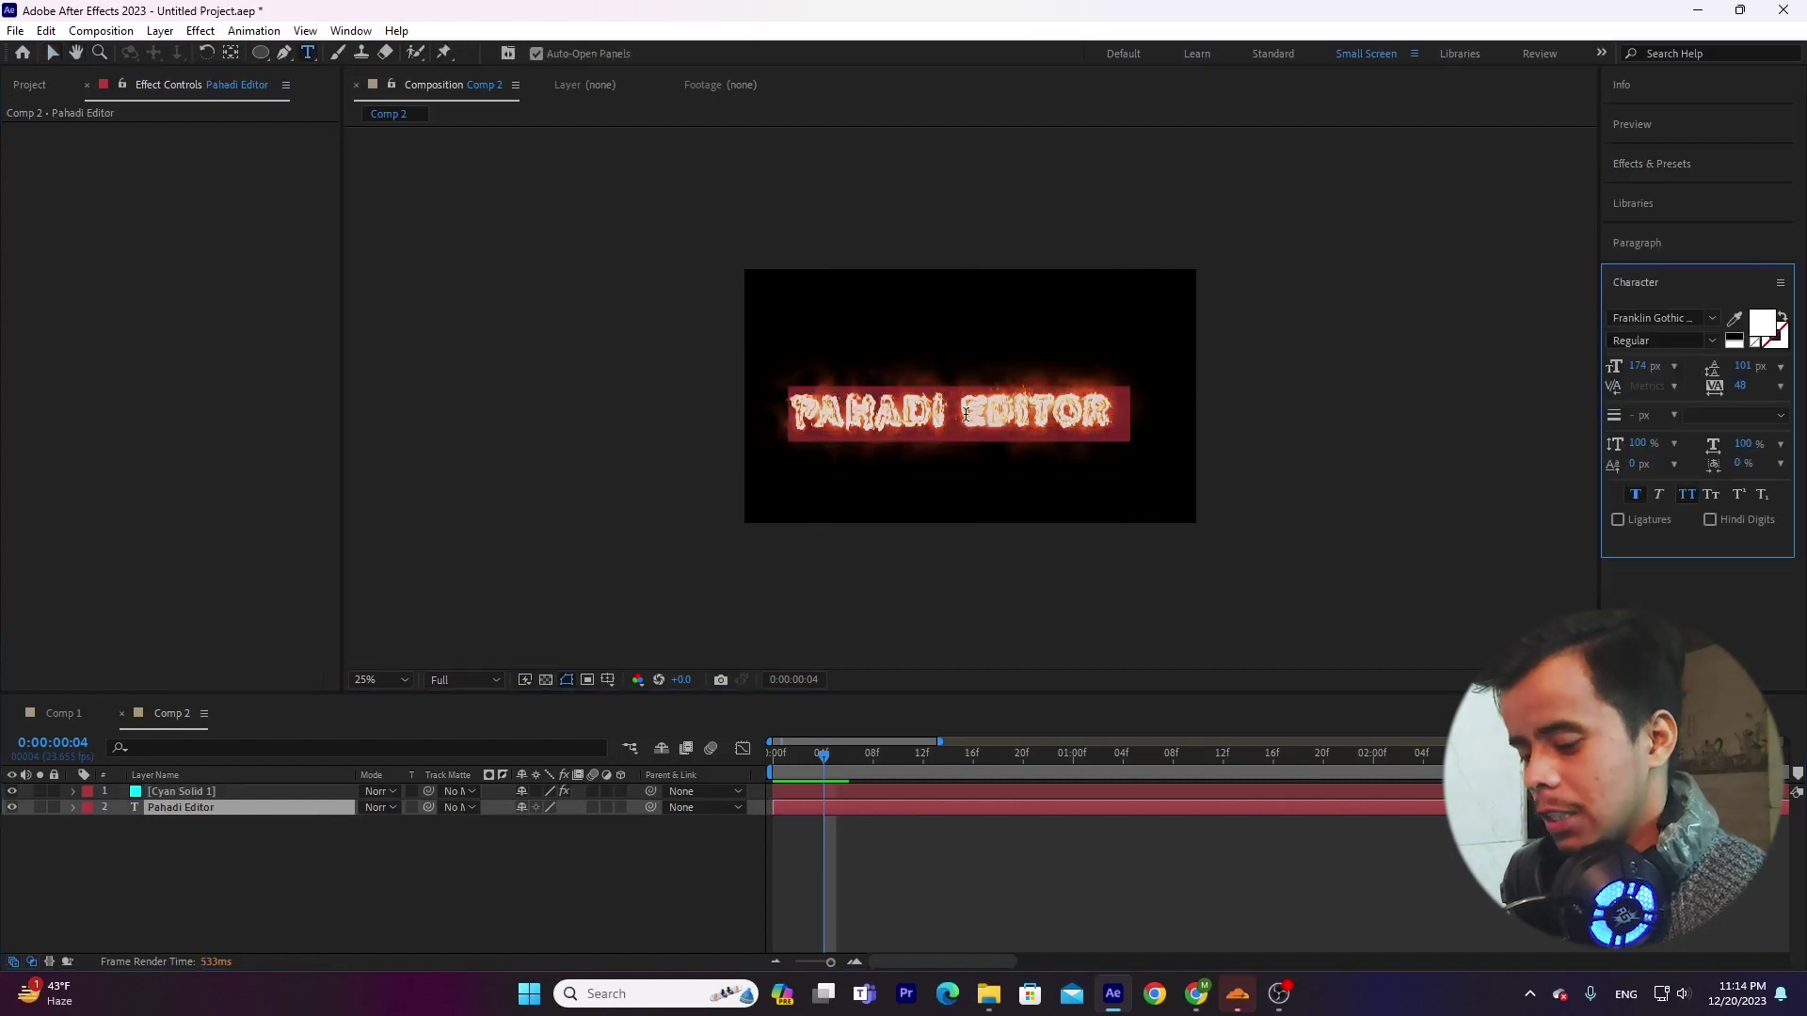
{"action": "type", "text": "vs"}
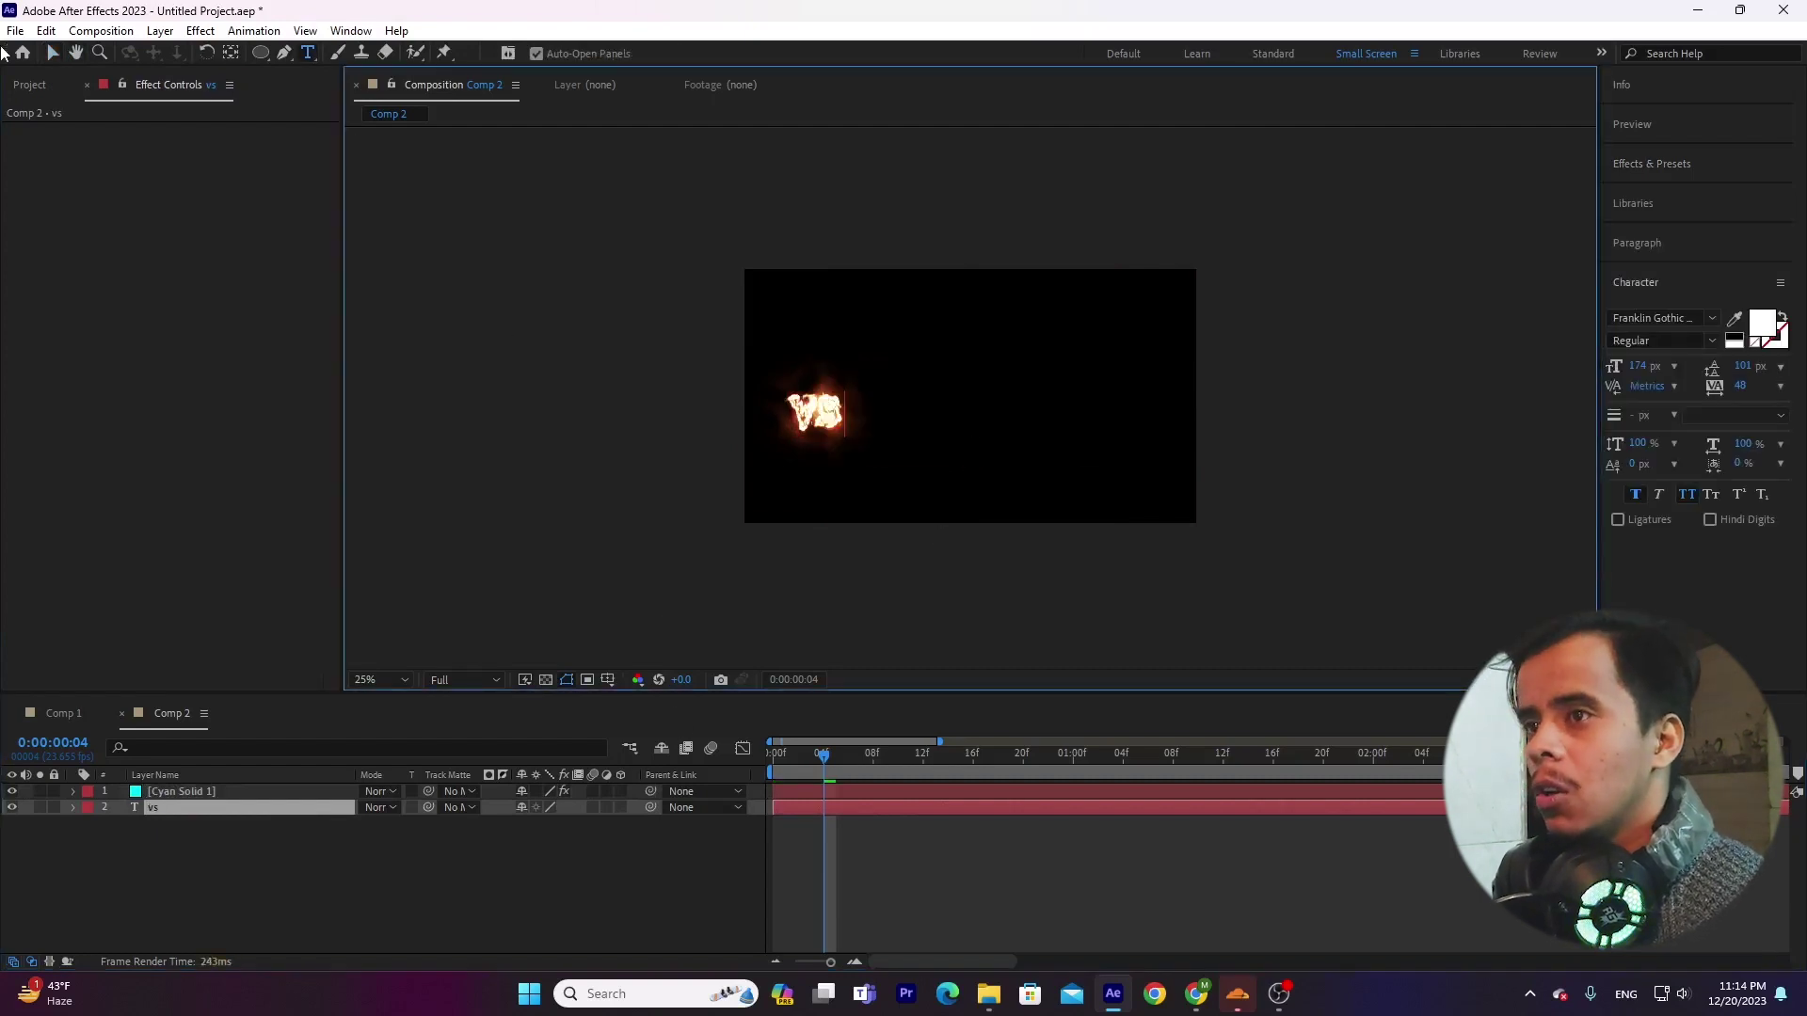
{"action": "left_click", "coordinate": [52, 53]}
{"action": "left_click_drag", "start_coordinate": [814, 414], "coordinate": [946, 415]}
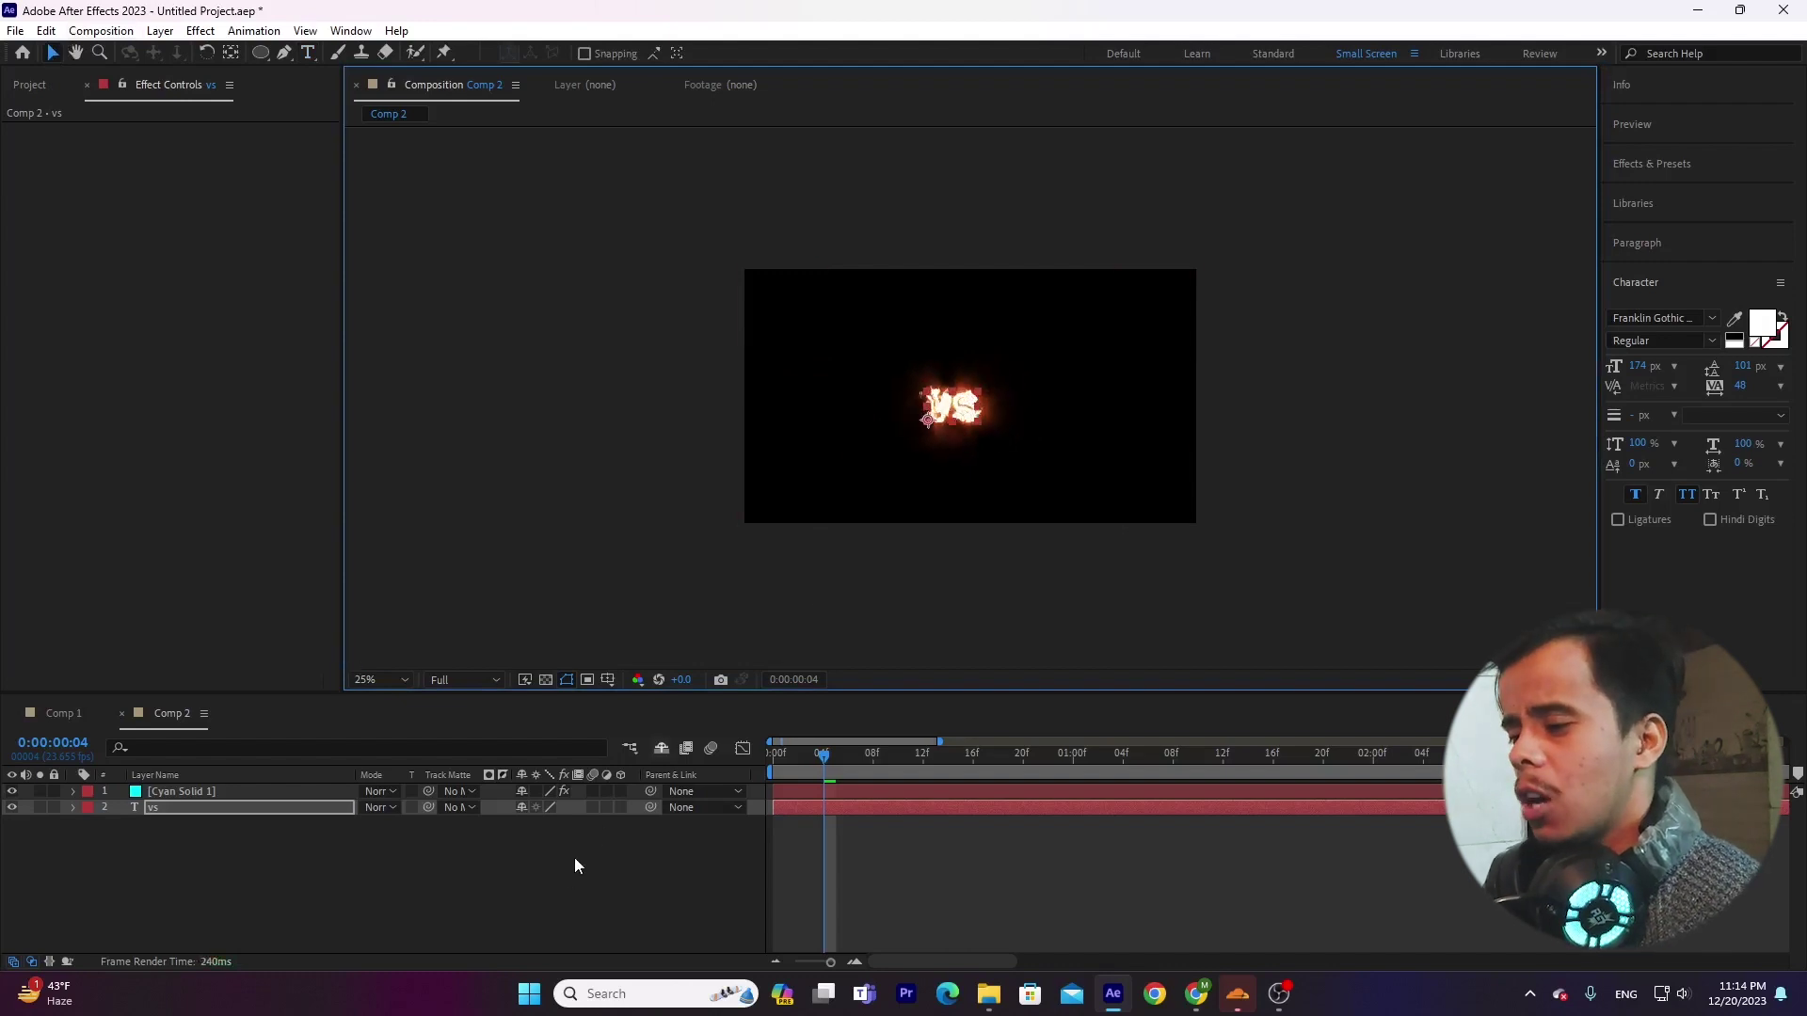
{"action": "left_click", "coordinate": [564, 885]}
{"action": "left_click", "coordinate": [777, 754]}
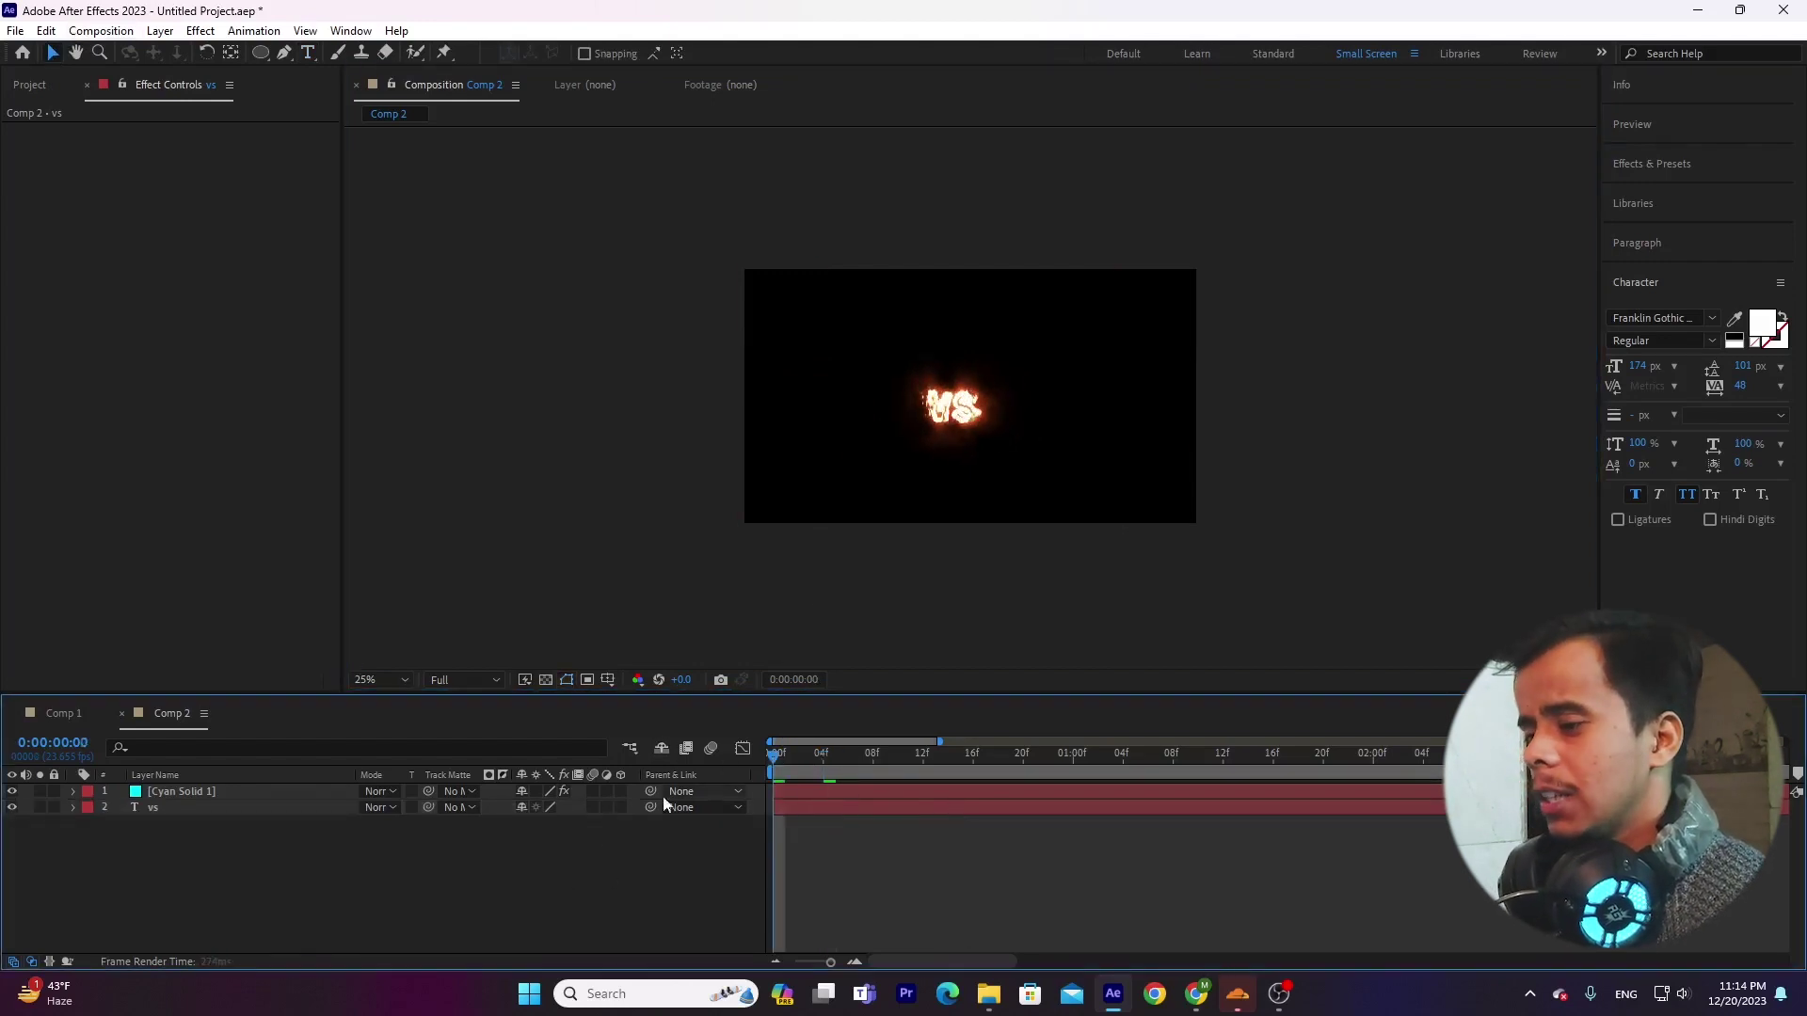
Step: Try Saber's Firestorm preset and its GhostBuster preset on Cyan Solid 1
{"action": "left_click", "coordinate": [224, 809]}
{"action": "left_click", "coordinate": [246, 794]}
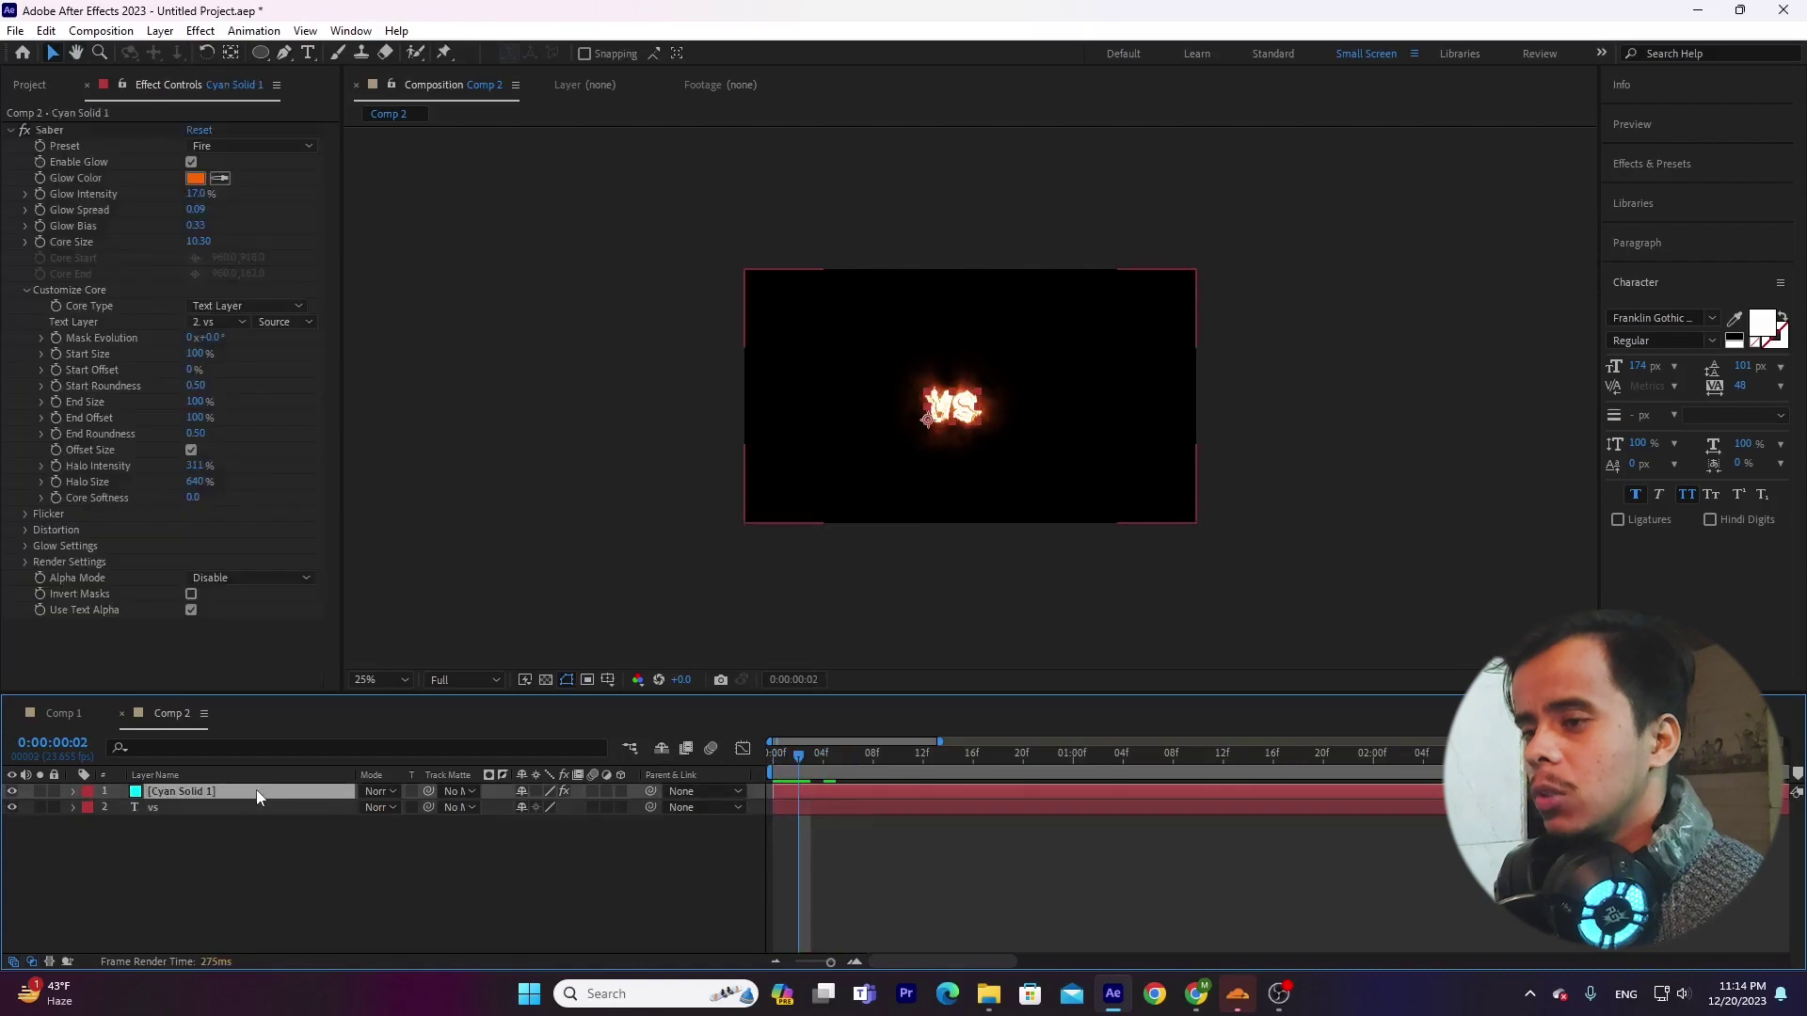
{"action": "left_click", "coordinate": [251, 145]}
{"action": "left_click", "coordinate": [287, 237]}
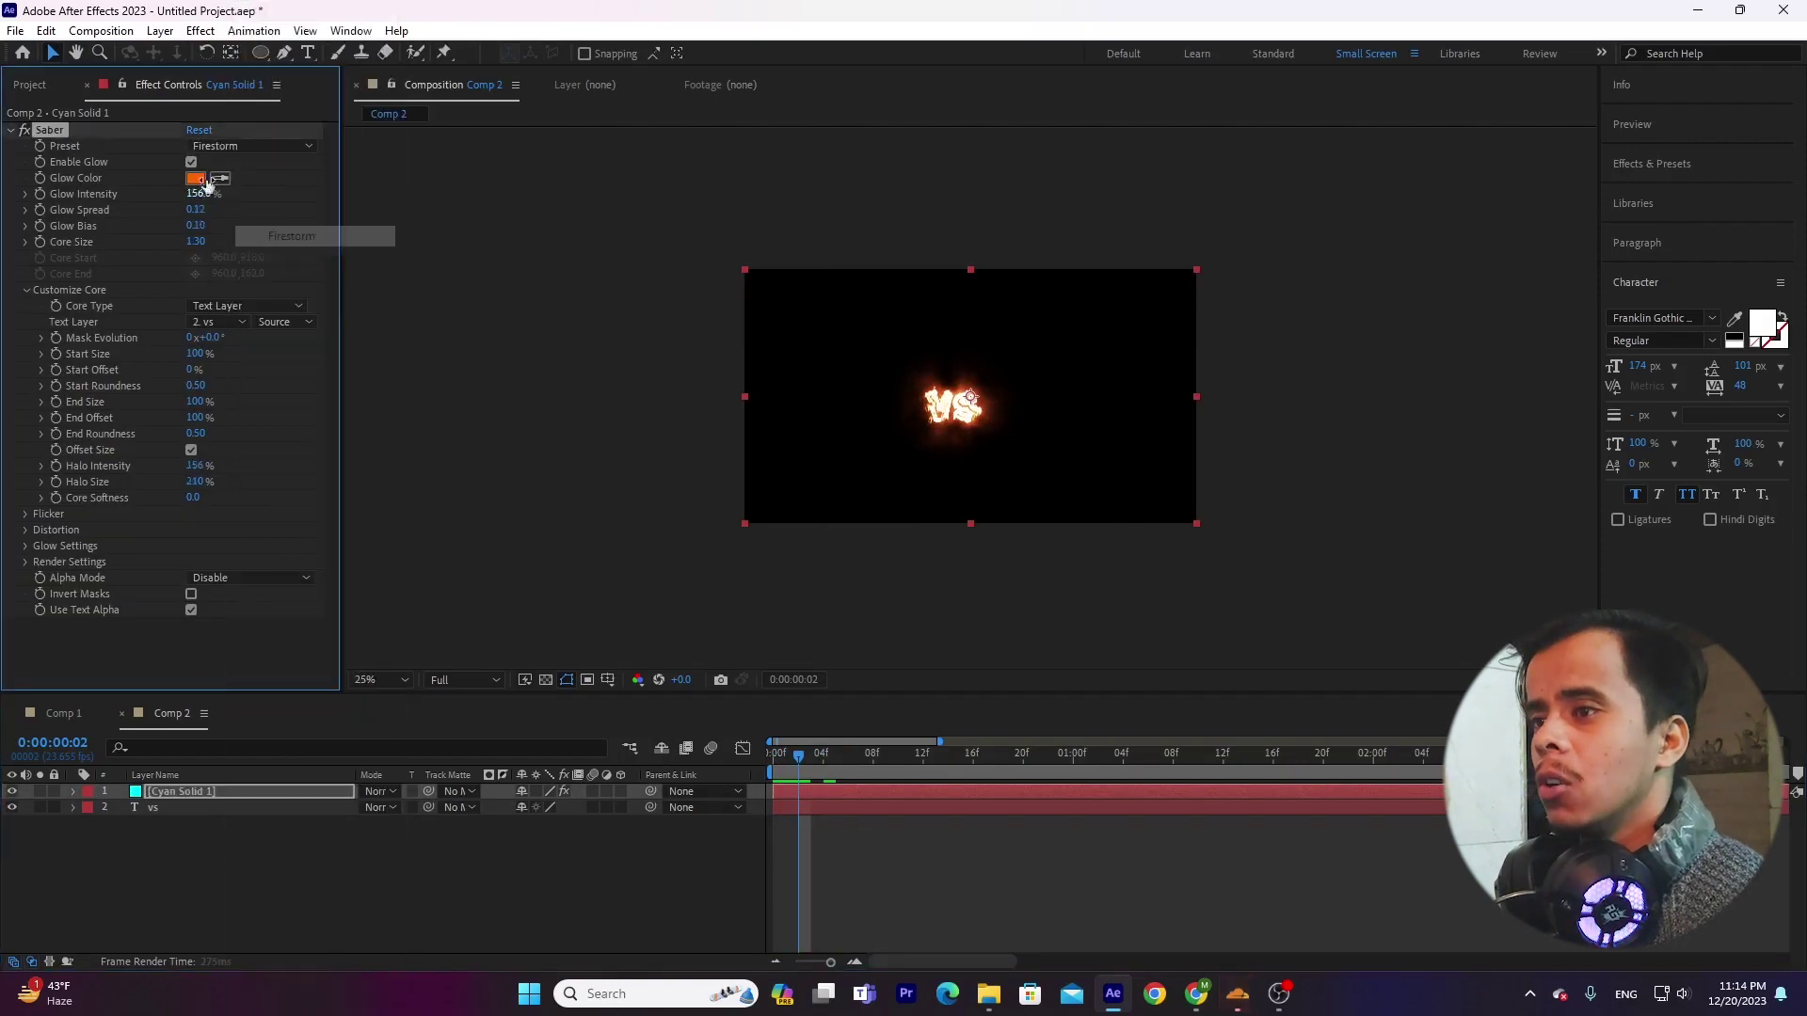
{"action": "left_click", "coordinate": [239, 145]}
{"action": "left_click", "coordinate": [298, 361]}
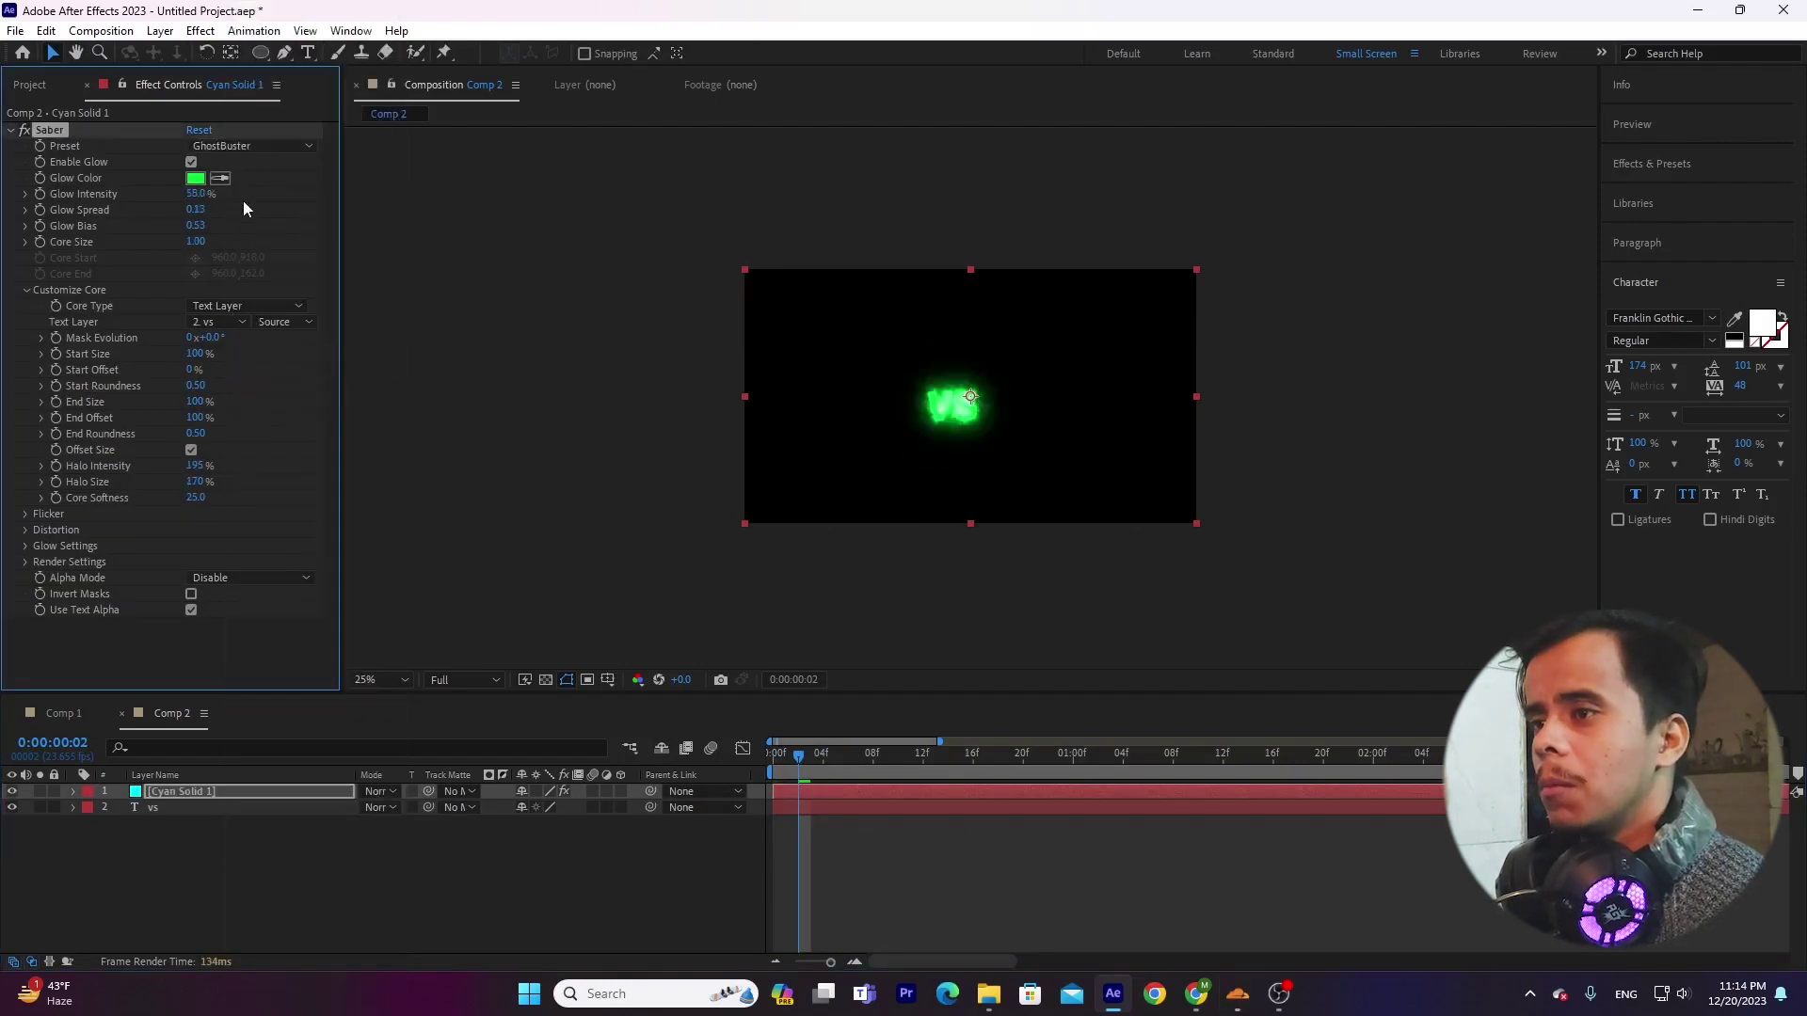
Step: Try Saber's Haze, Inferno and Narrow presets one after another on the "vs" text
{"action": "left_click", "coordinate": [261, 147]}
{"action": "left_click", "coordinate": [299, 420]}
{"action": "left_click", "coordinate": [235, 151]}
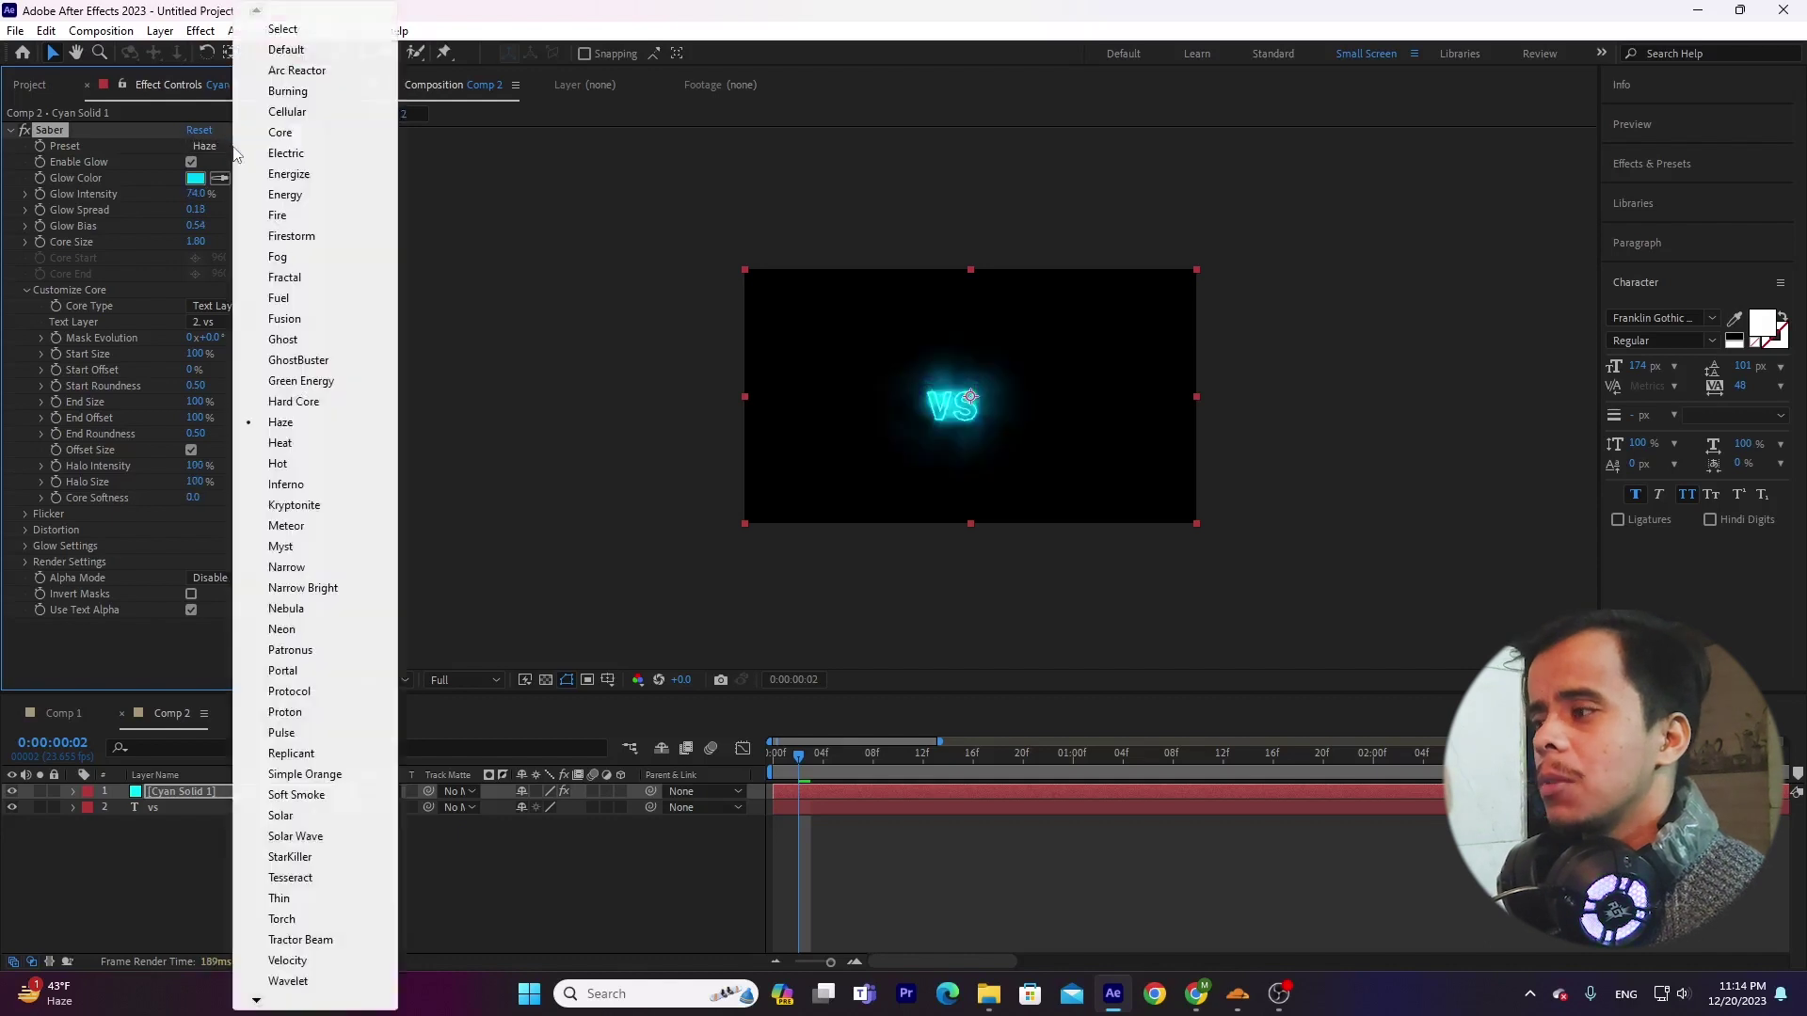
{"action": "left_click", "coordinate": [286, 484]}
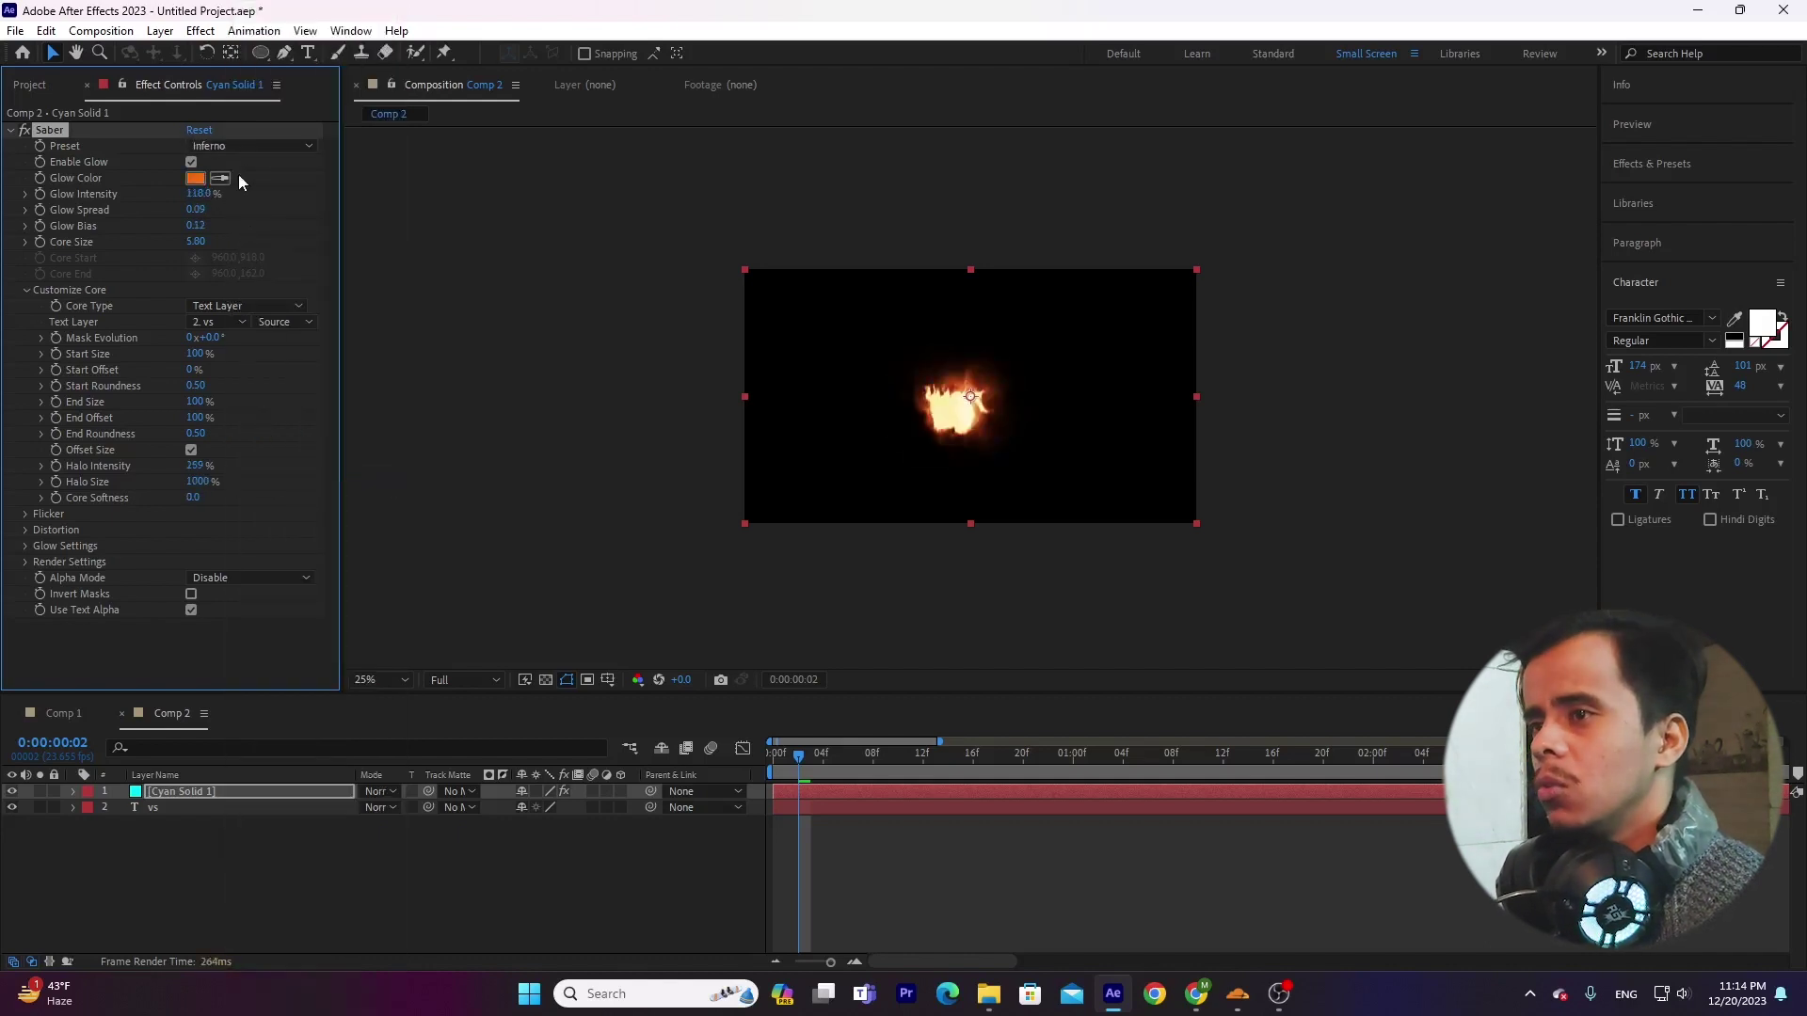
{"action": "left_click", "coordinate": [282, 147]}
{"action": "left_click", "coordinate": [287, 568]}
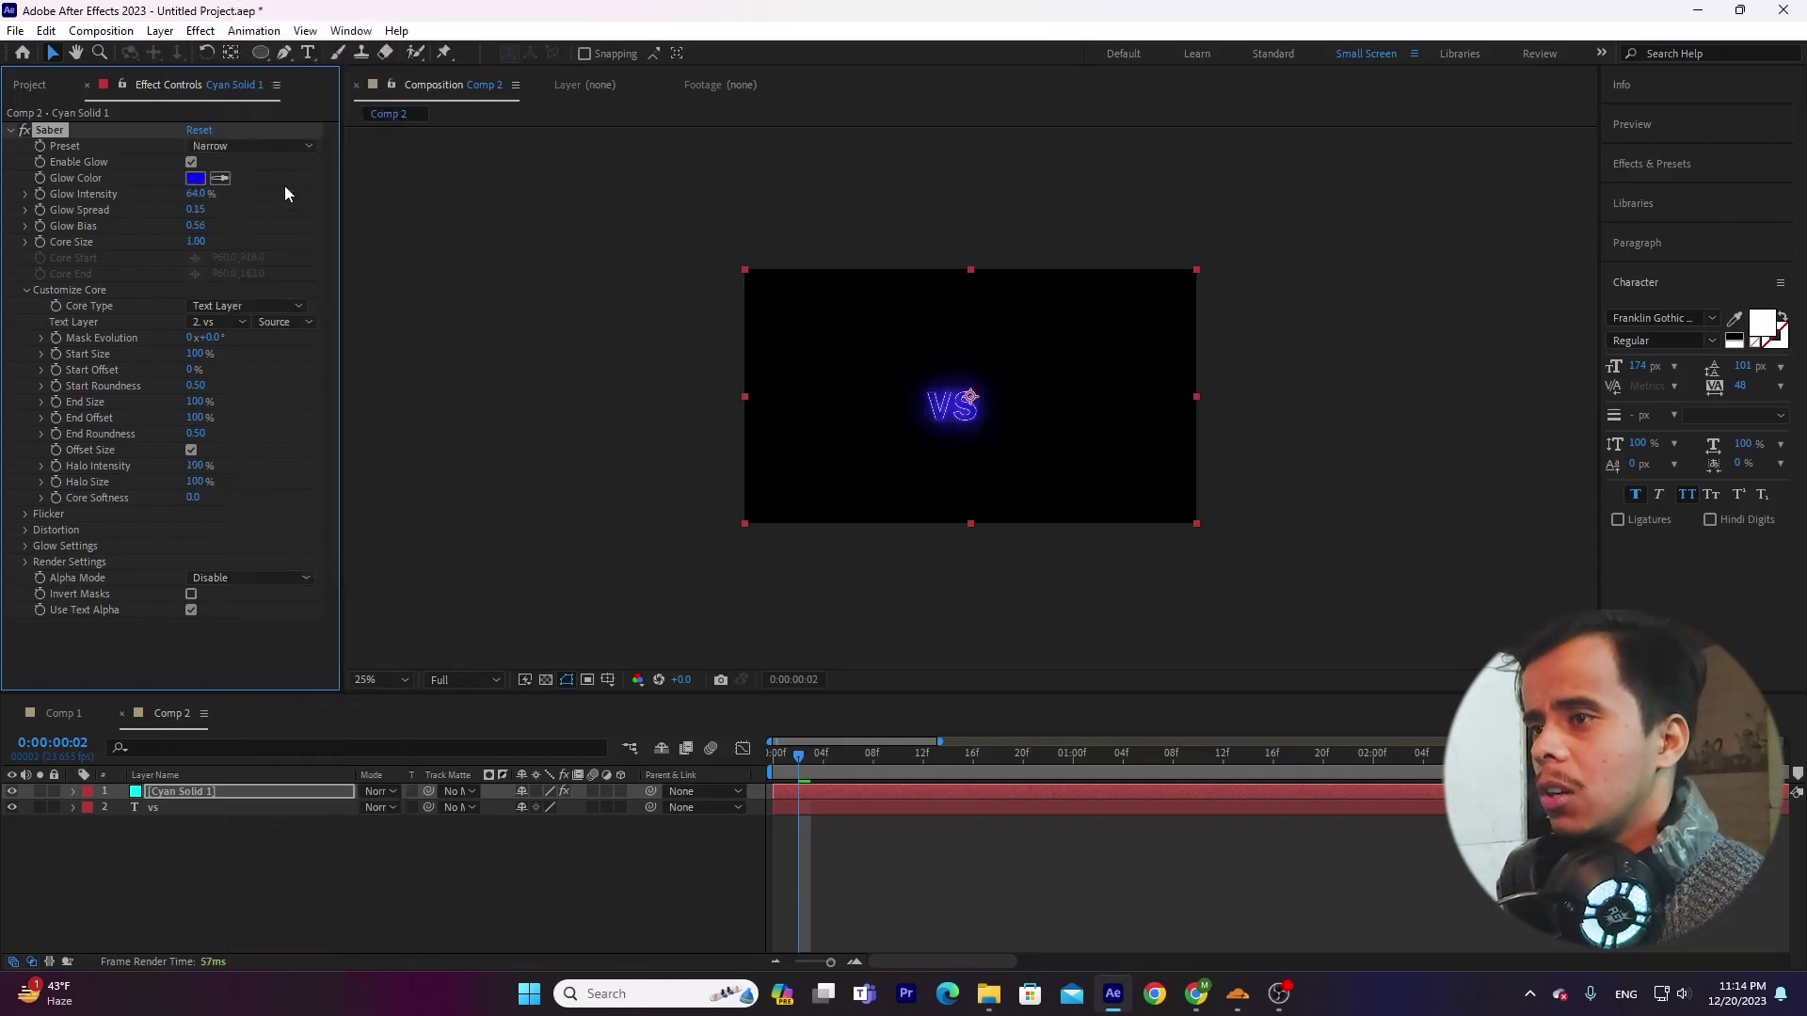
Step: Try Saber's Patronus preset and its Protocol preset on the "vs" text
{"action": "left_click", "coordinate": [267, 149]}
{"action": "left_click", "coordinate": [348, 654]}
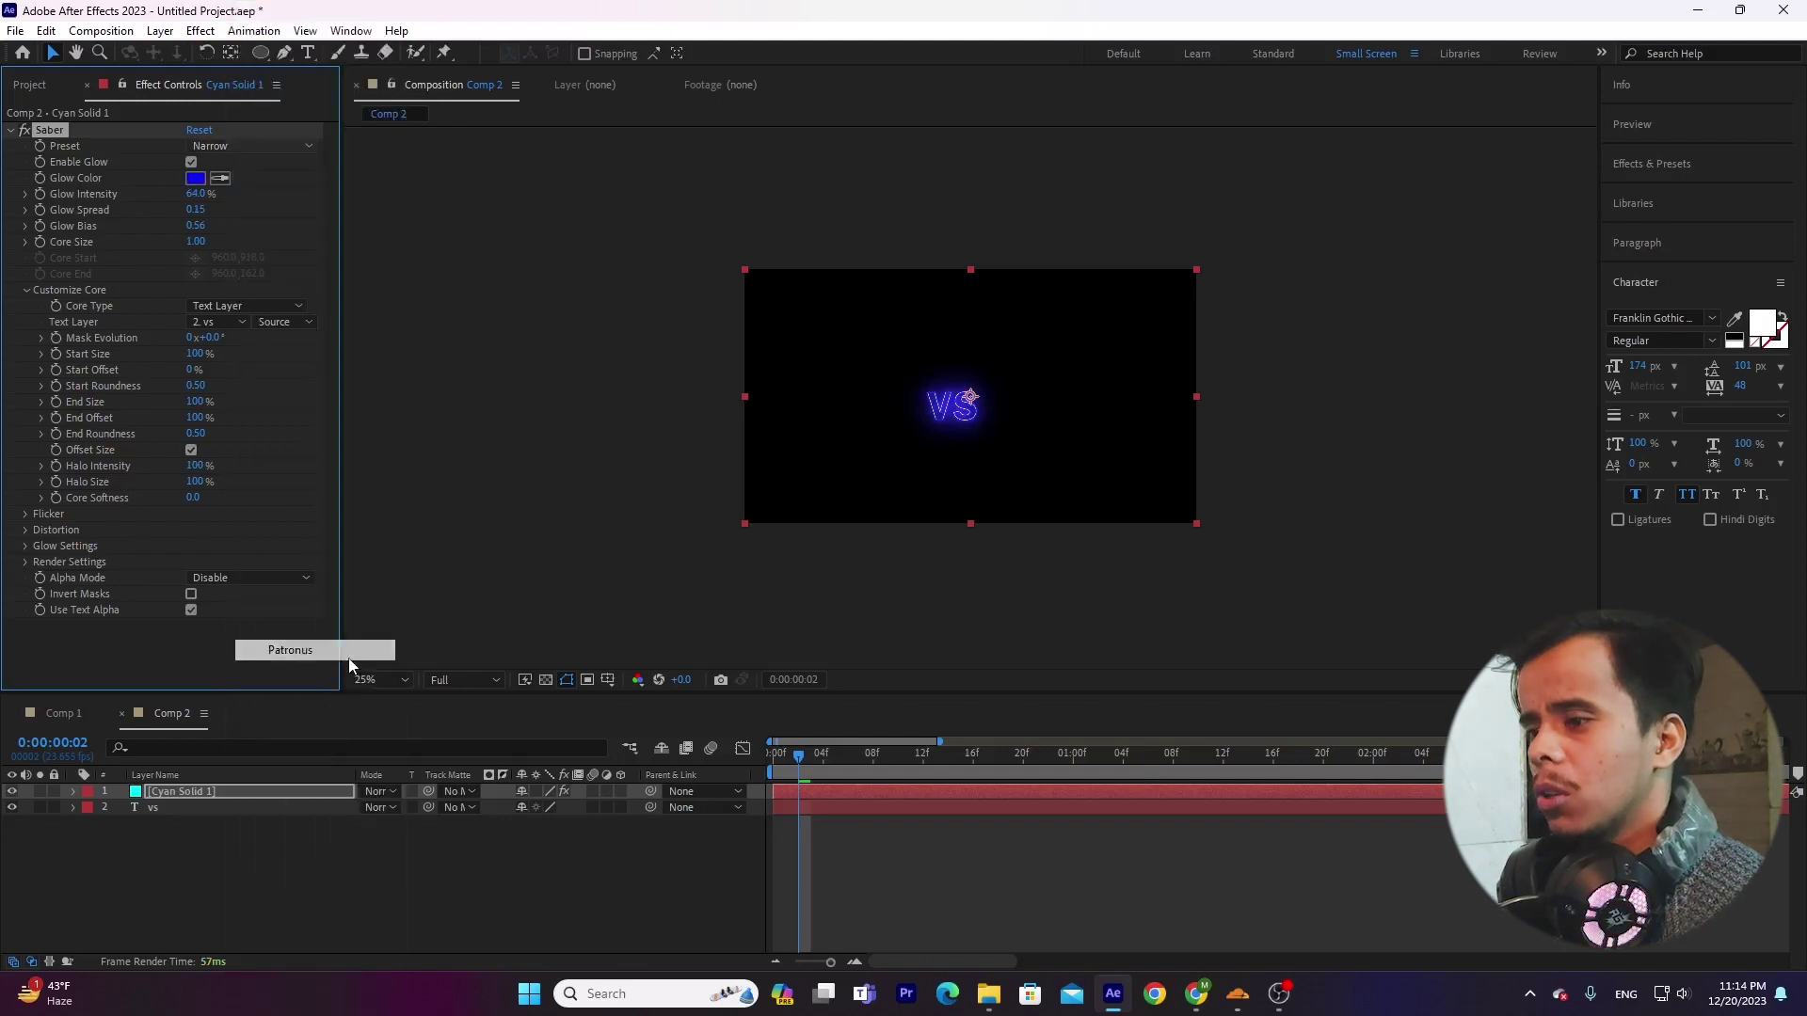
{"action": "left_click", "coordinate": [248, 143]}
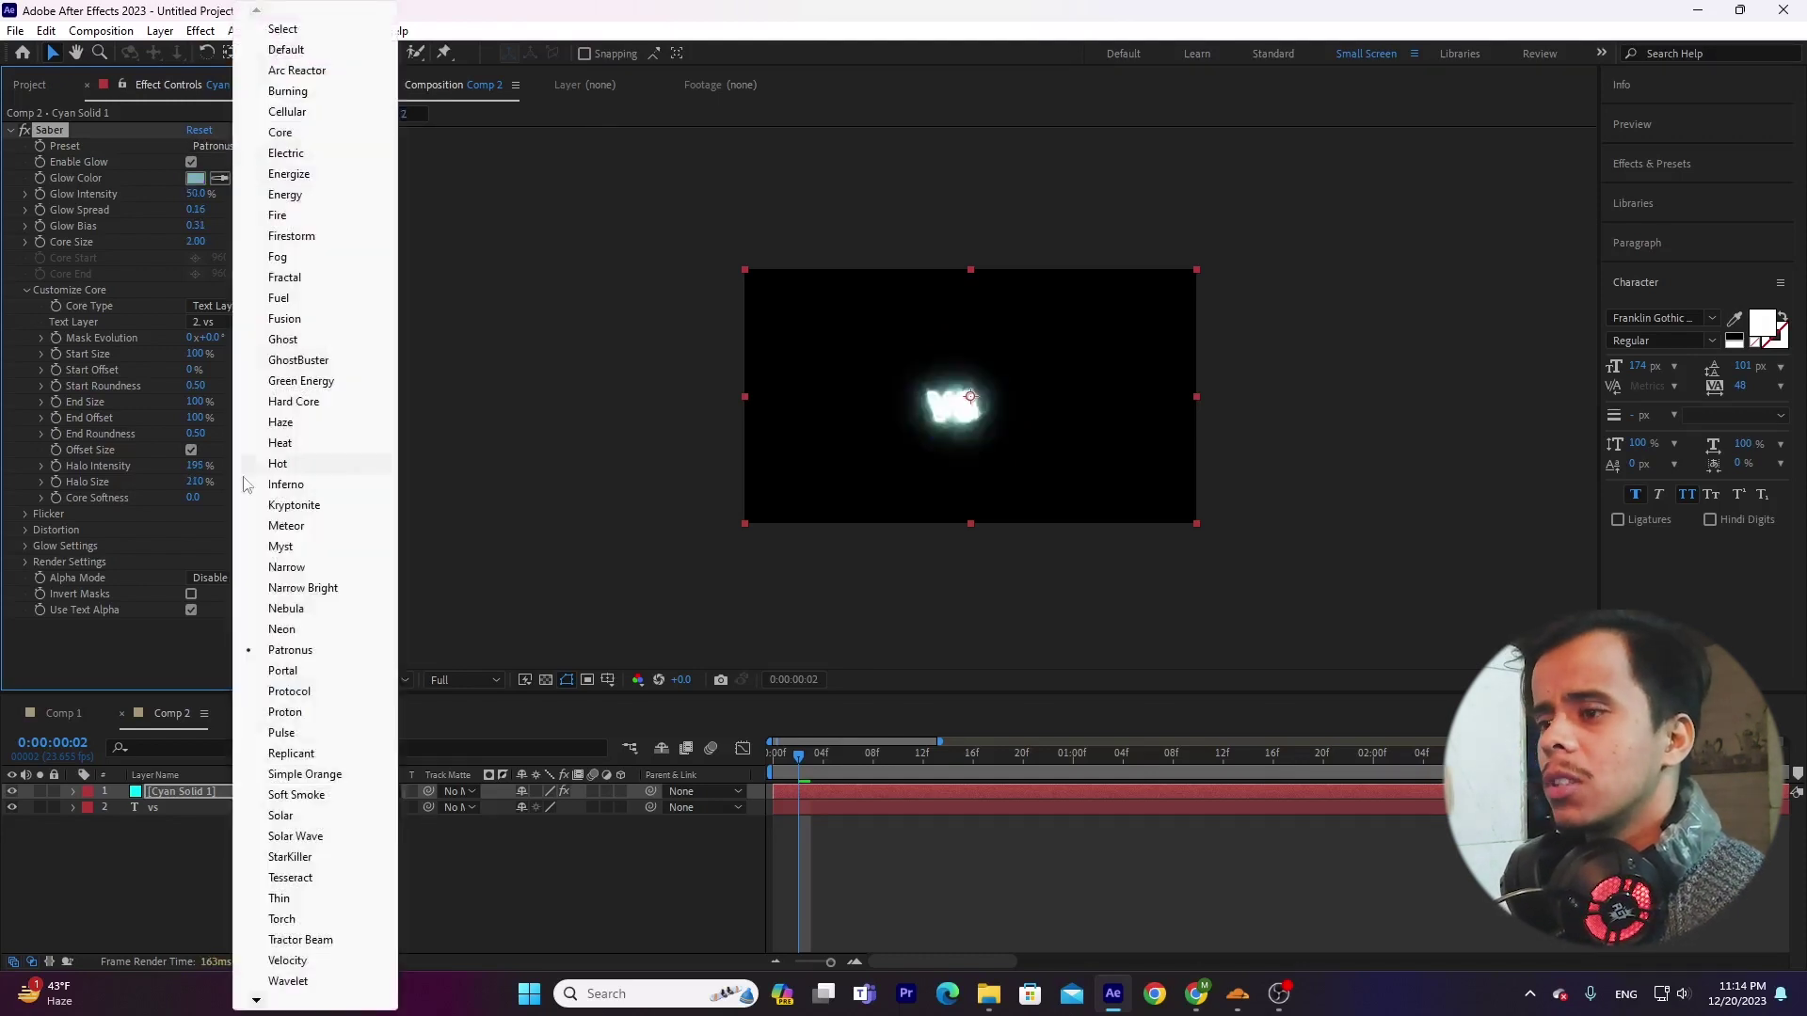
{"action": "left_click", "coordinate": [339, 694]}
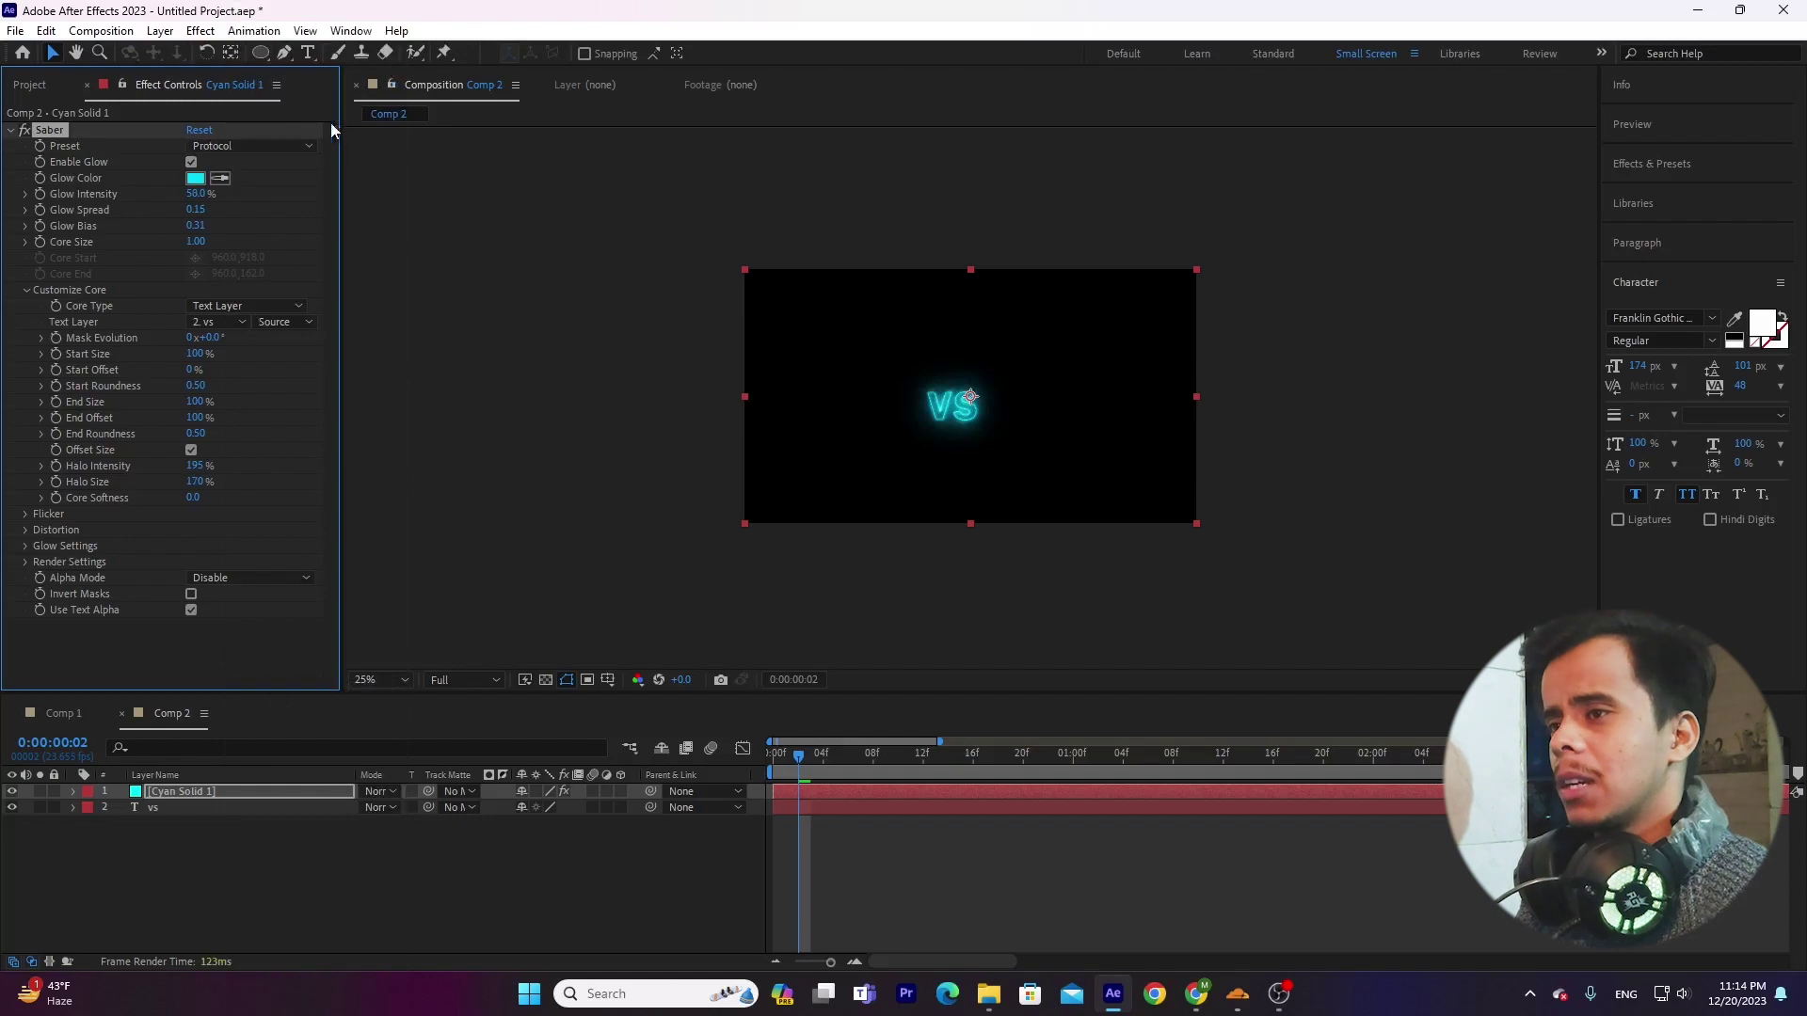
Step: Preview the "vs" text with the Protocol preset and return the playhead to the start of Comp 2
{"action": "key", "text": "space"}
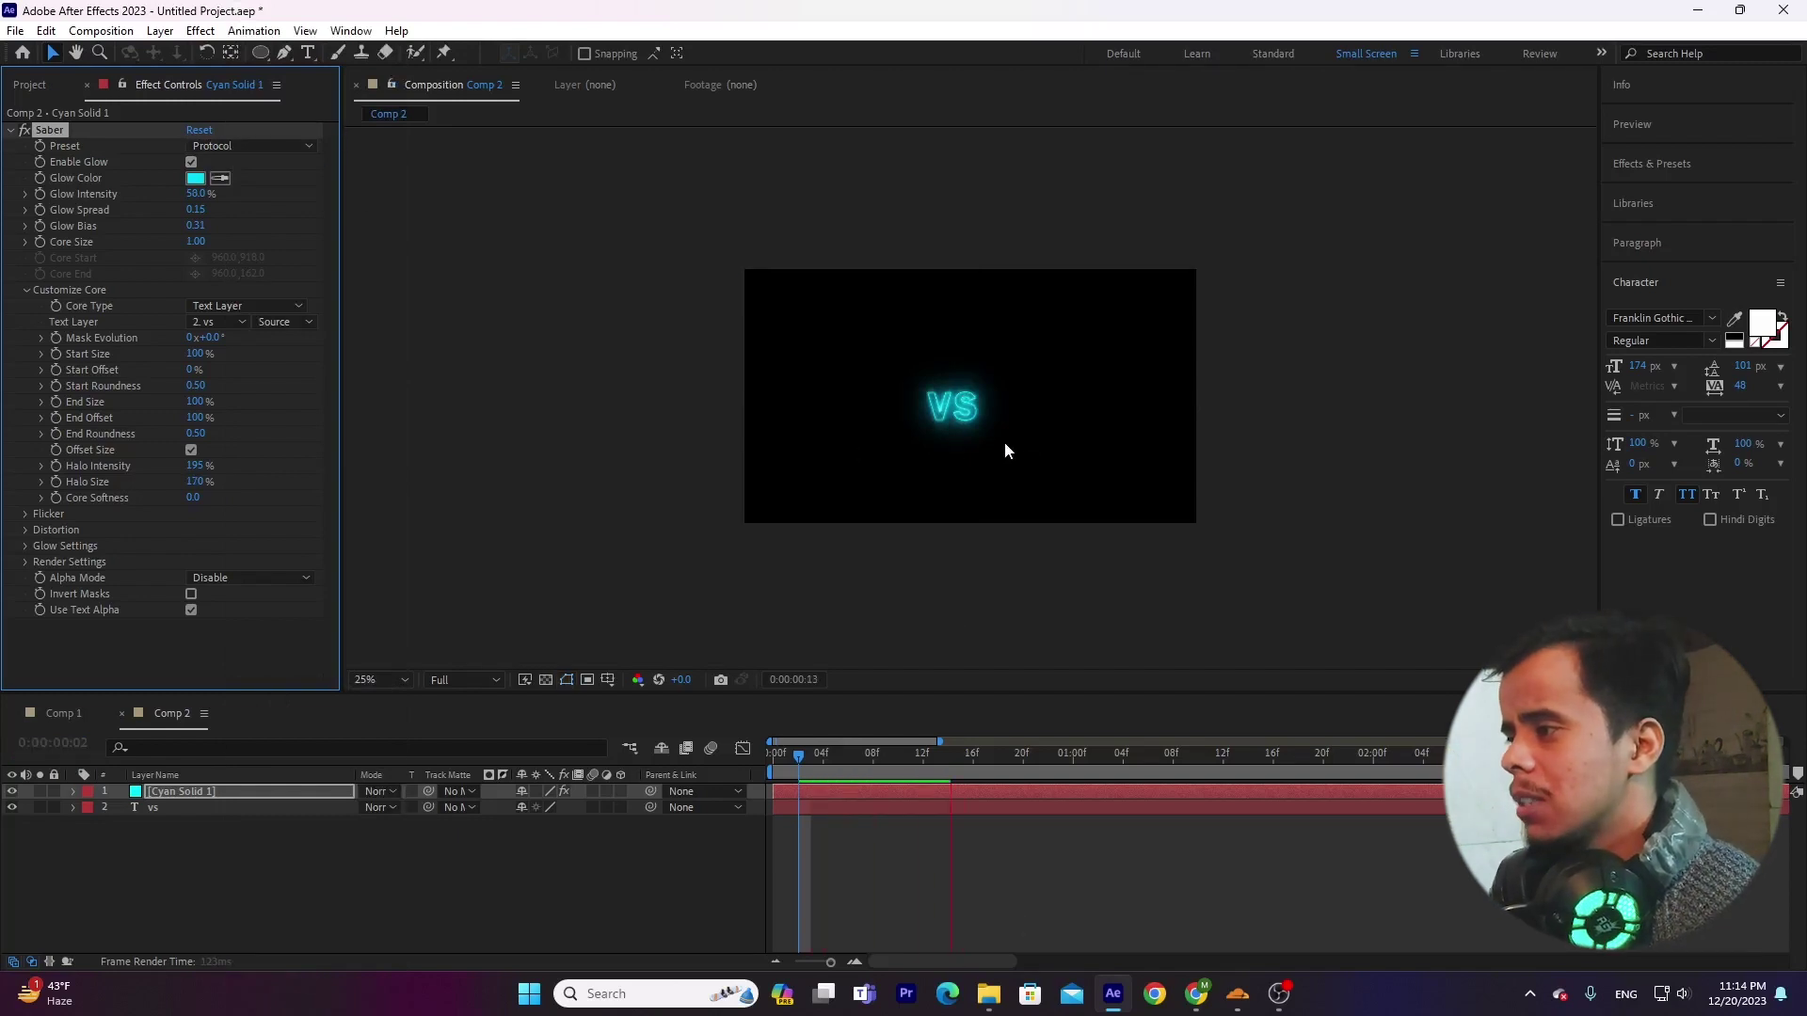
{"action": "key", "text": "space"}
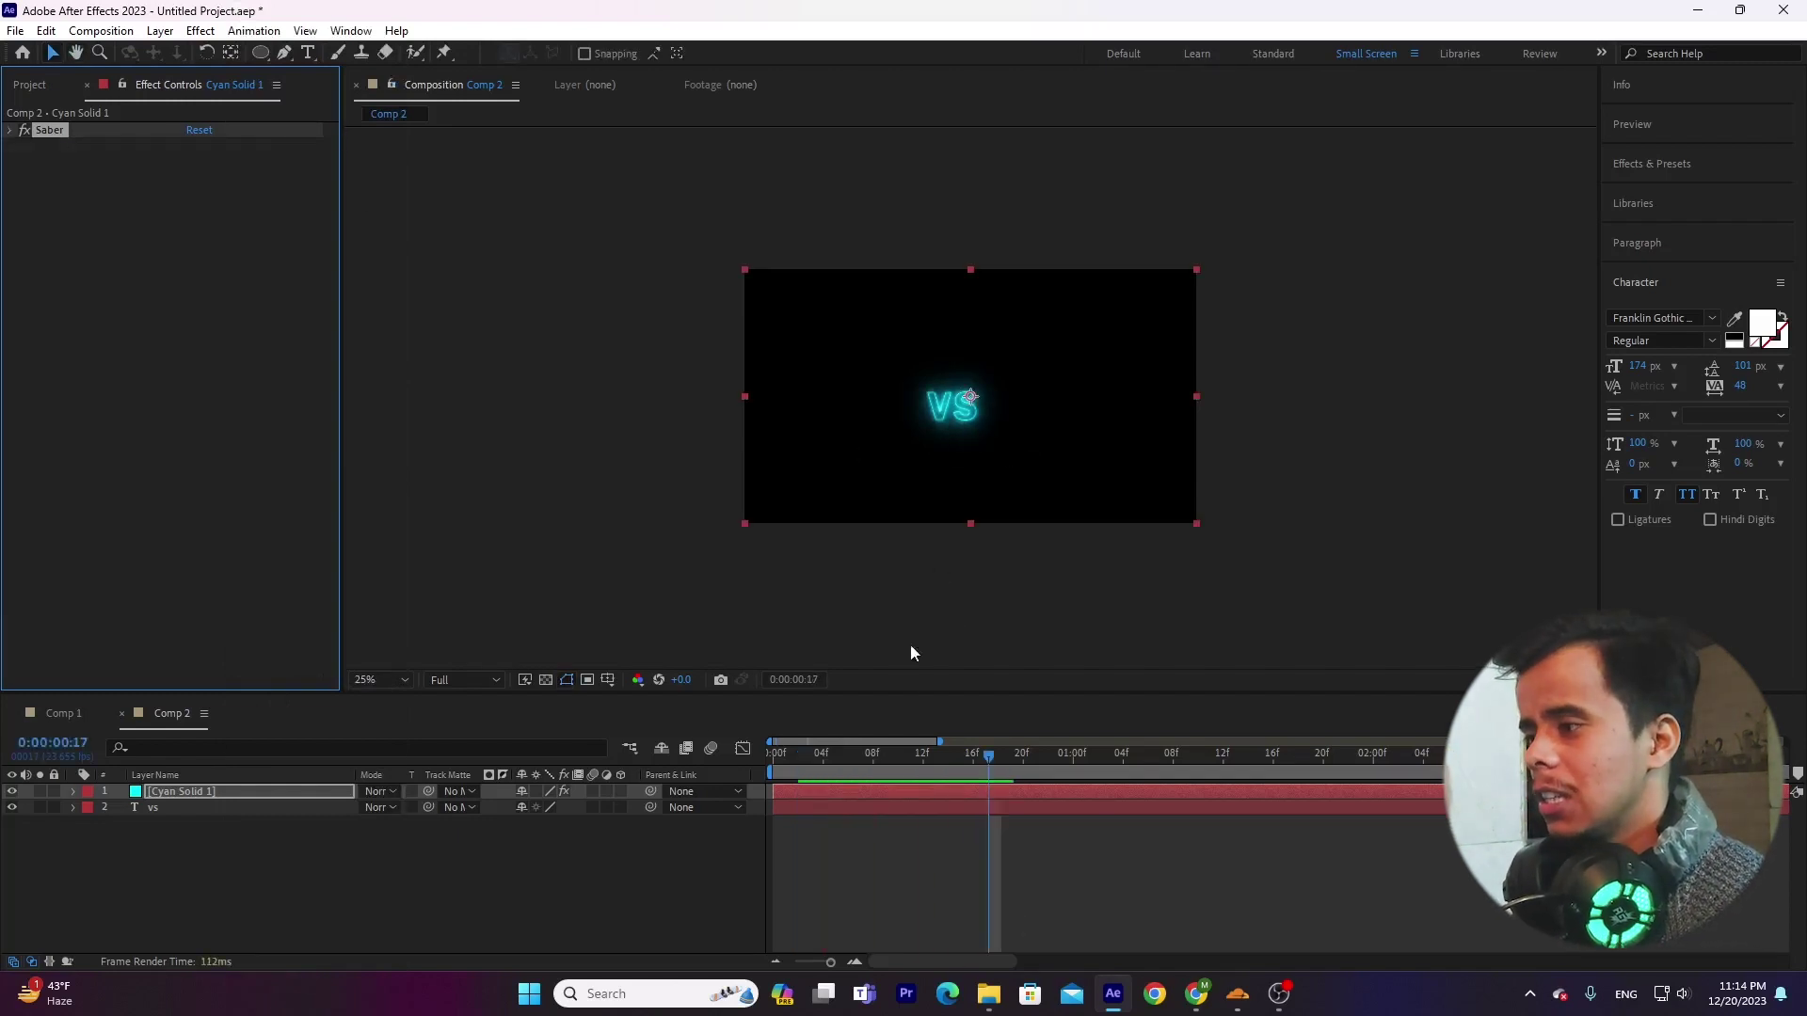
{"action": "left_click", "coordinate": [821, 777]}
{"action": "key", "text": "Home"}
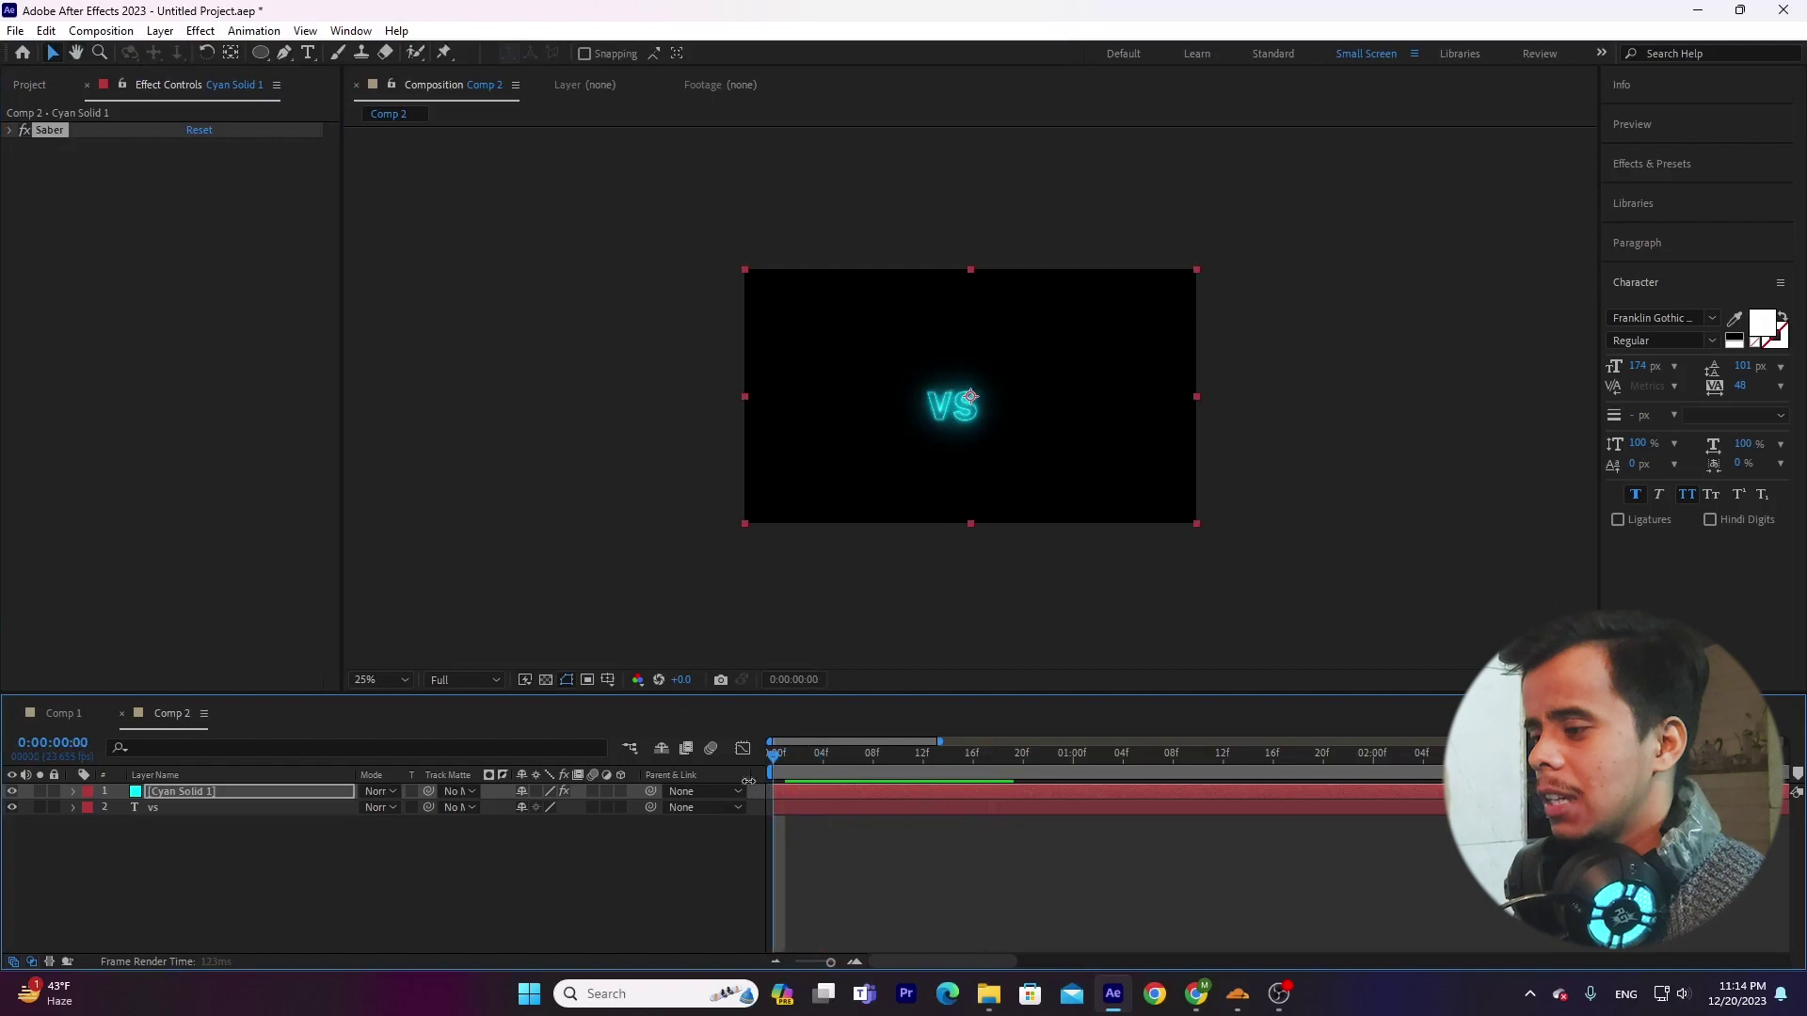
Step: Try Saber's Electric preset on Cyan Solid 1, replace it with Fire, and lower the Glow Intensity
{"action": "left_click", "coordinate": [238, 795]}
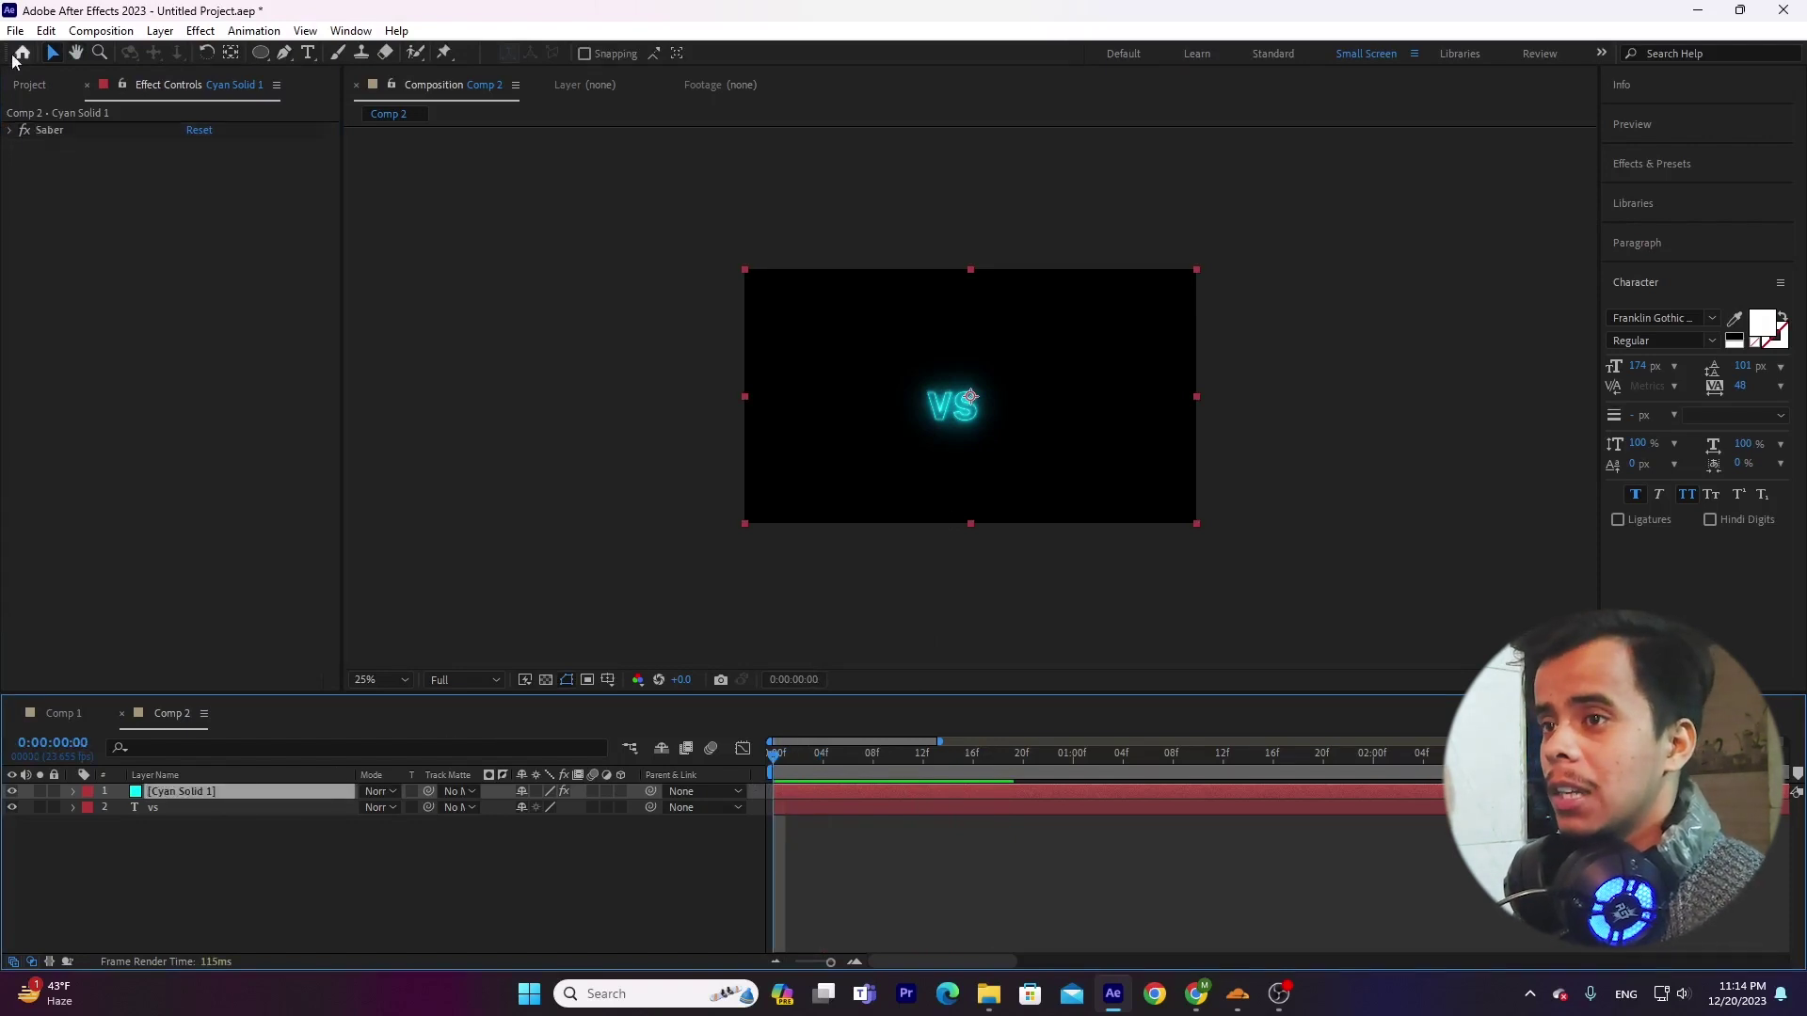
{"action": "left_click", "coordinate": [9, 130]}
{"action": "left_click", "coordinate": [252, 146]}
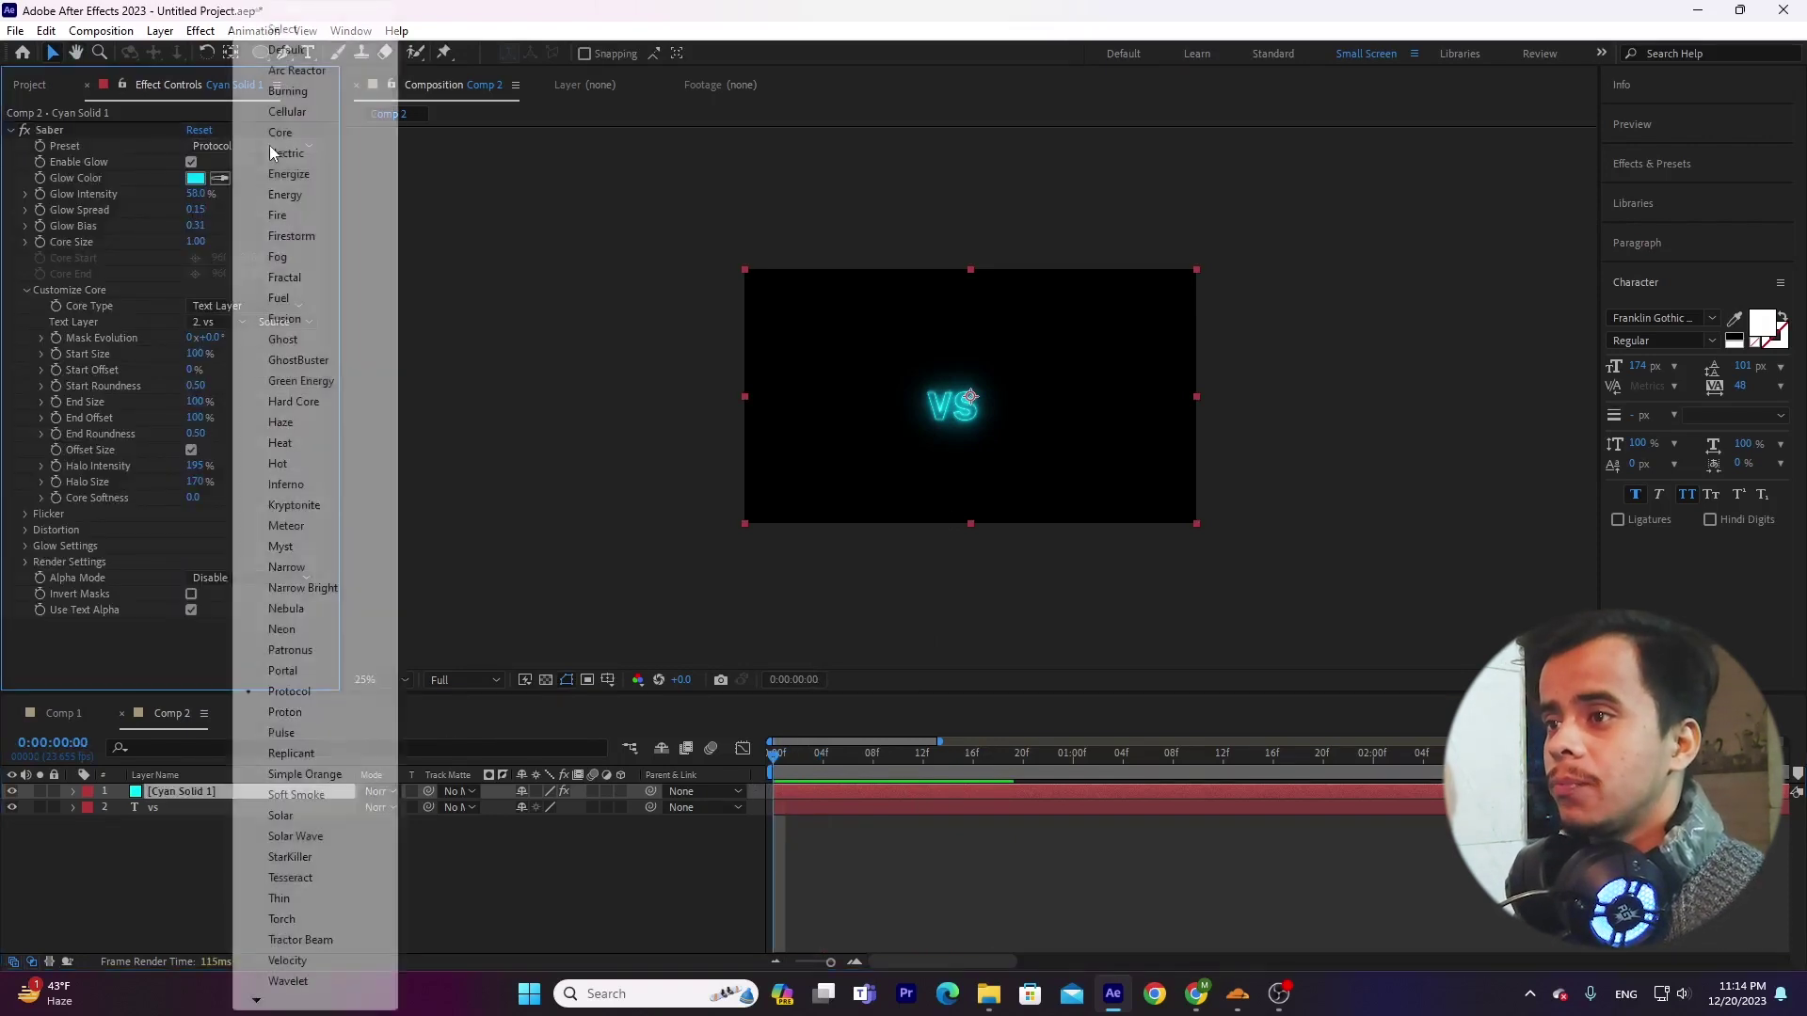
{"action": "left_click", "coordinate": [277, 152]}
{"action": "left_click", "coordinate": [247, 141]}
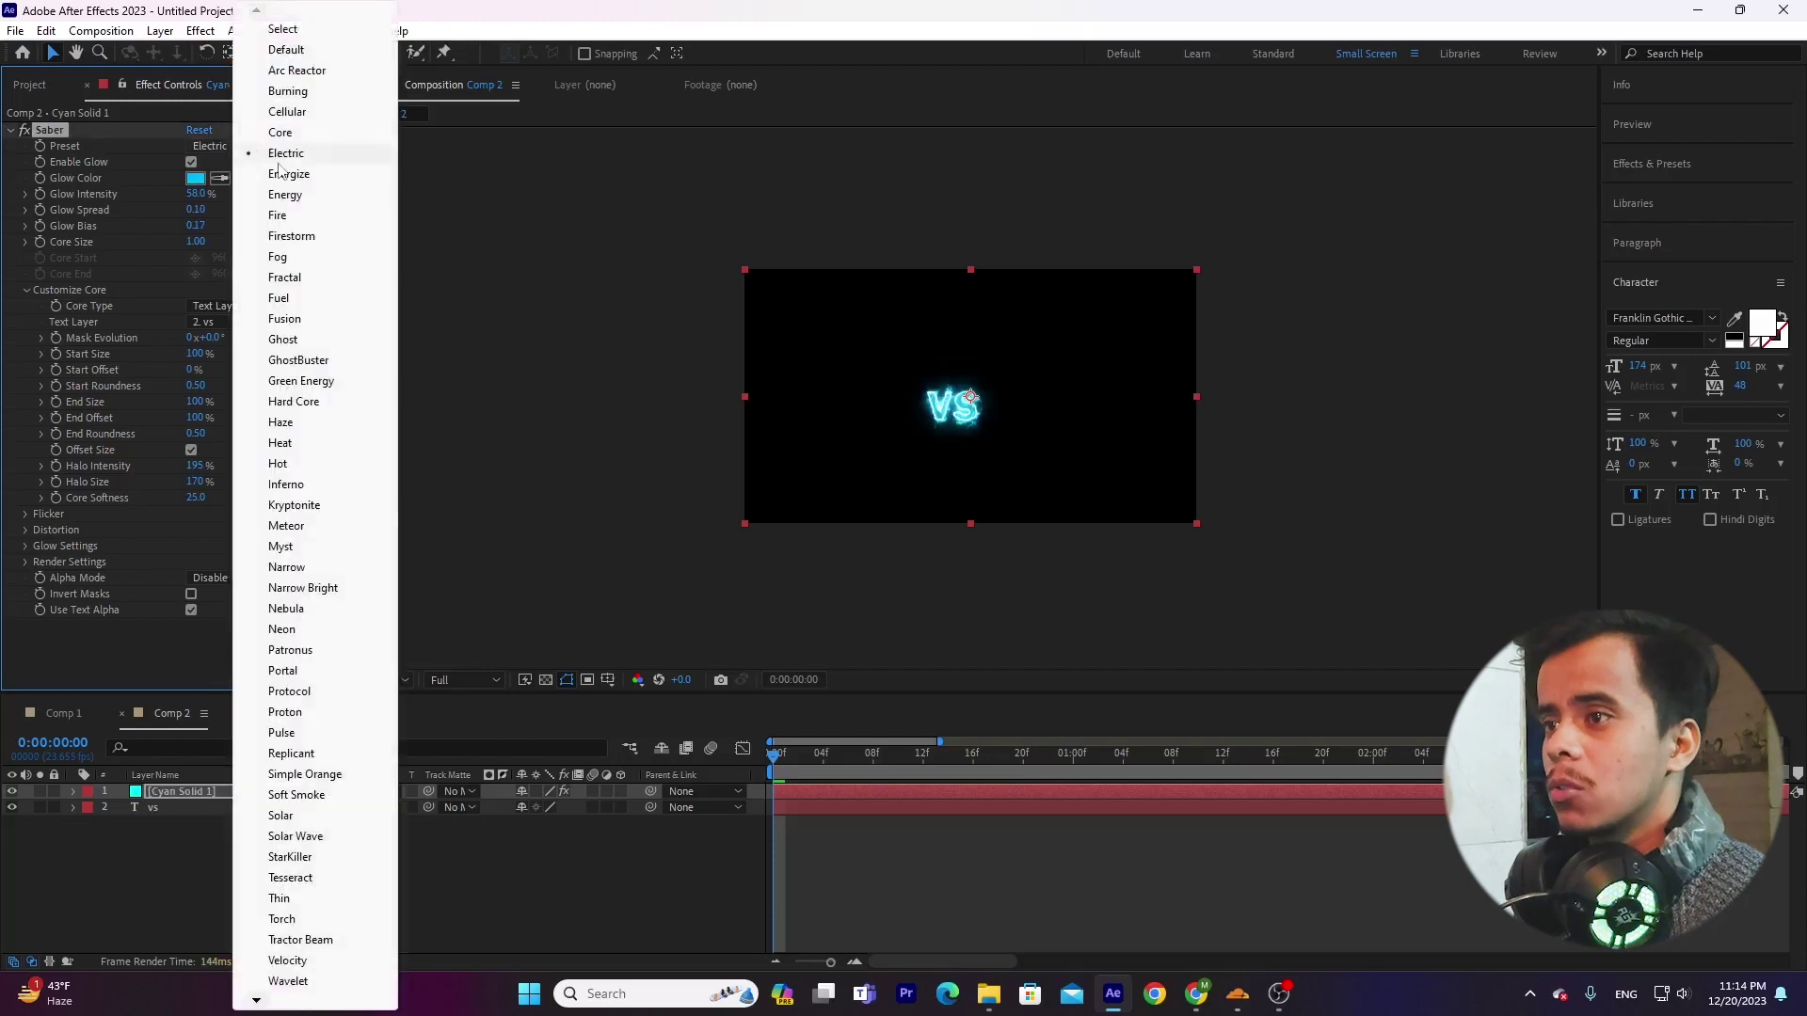
{"action": "left_click", "coordinate": [299, 215]}
{"action": "left_click_drag", "start_coordinate": [198, 195], "coordinate": [179, 194]}
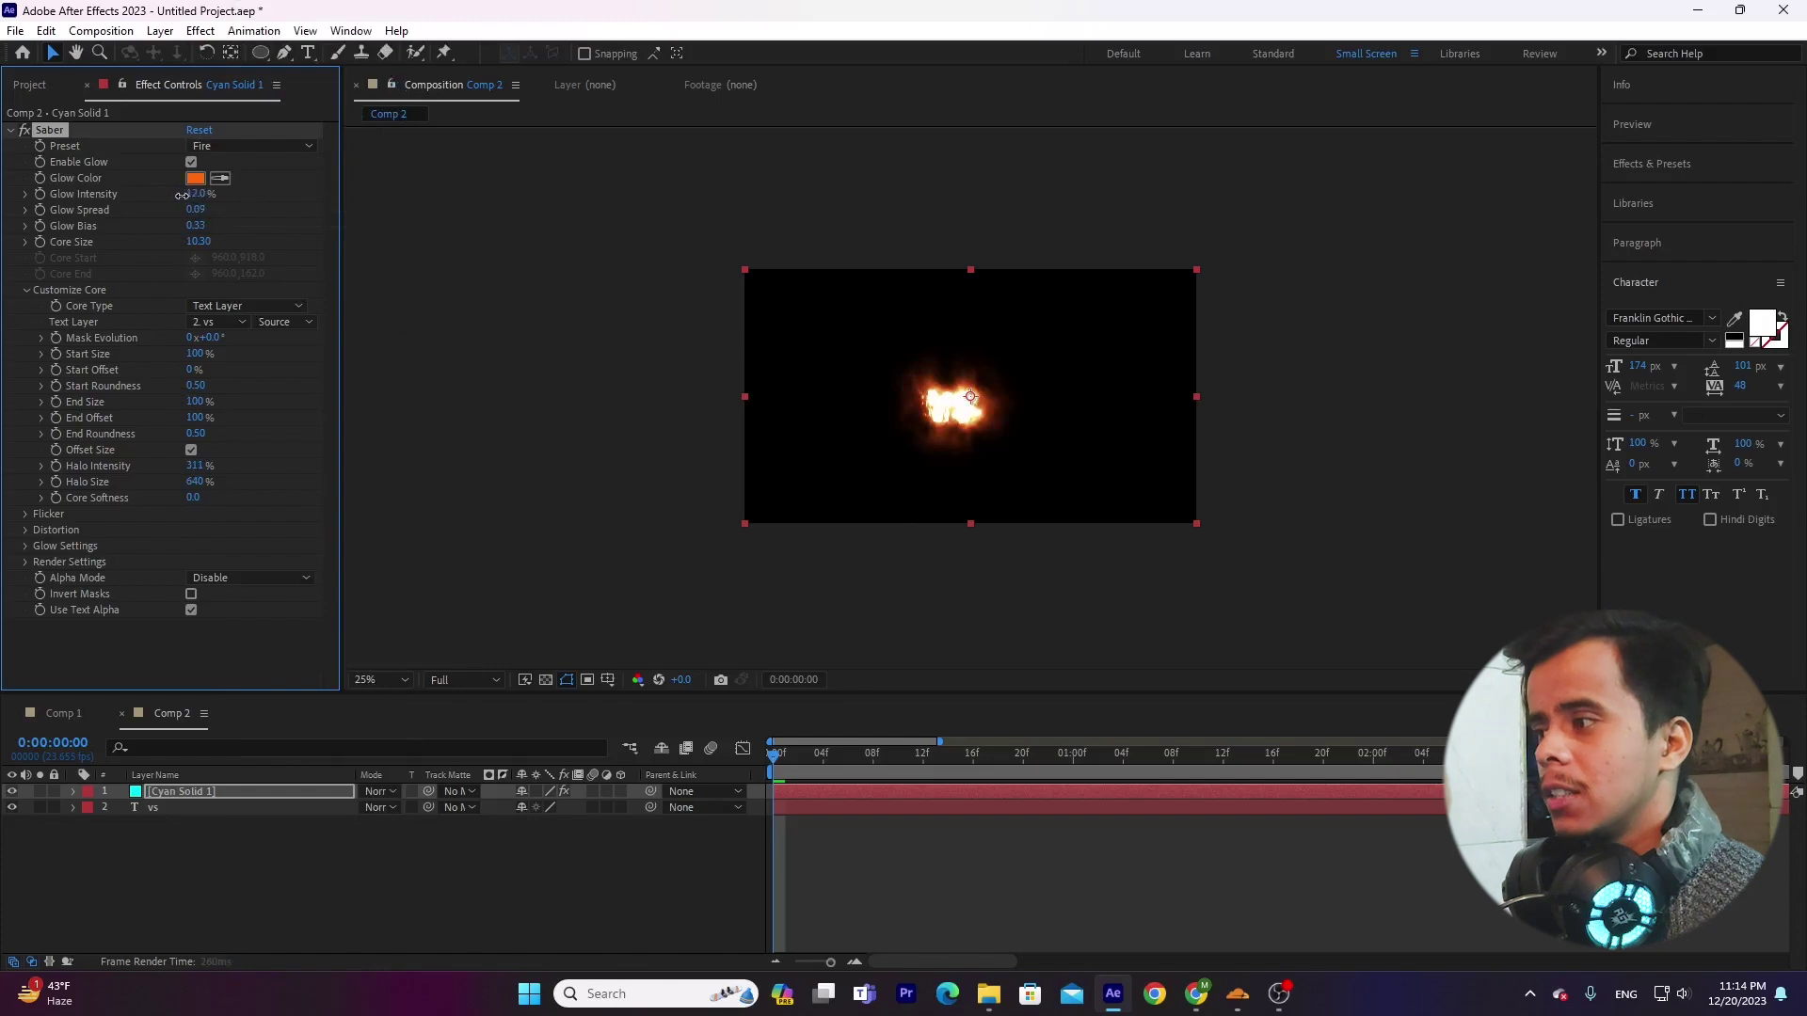
Step: Switch to Chrome to view Video Copilot's Saber plug-in download page
{"action": "left_click", "coordinate": [1196, 994]}
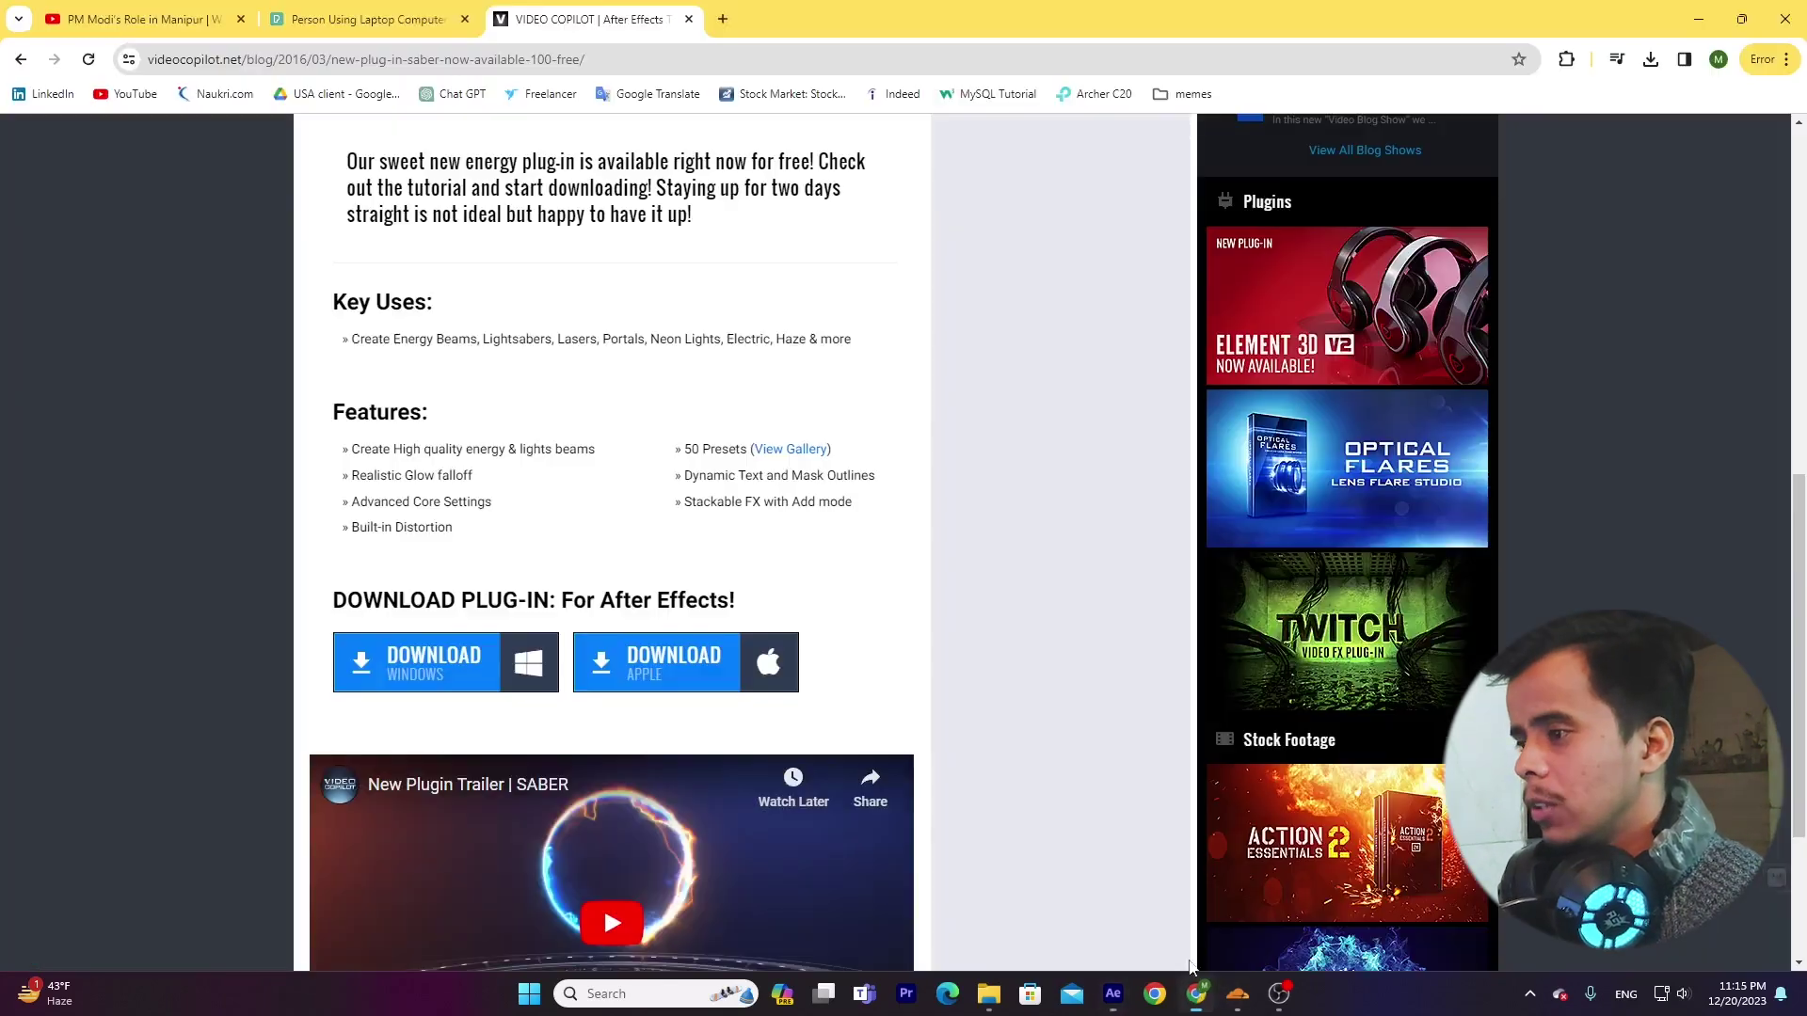